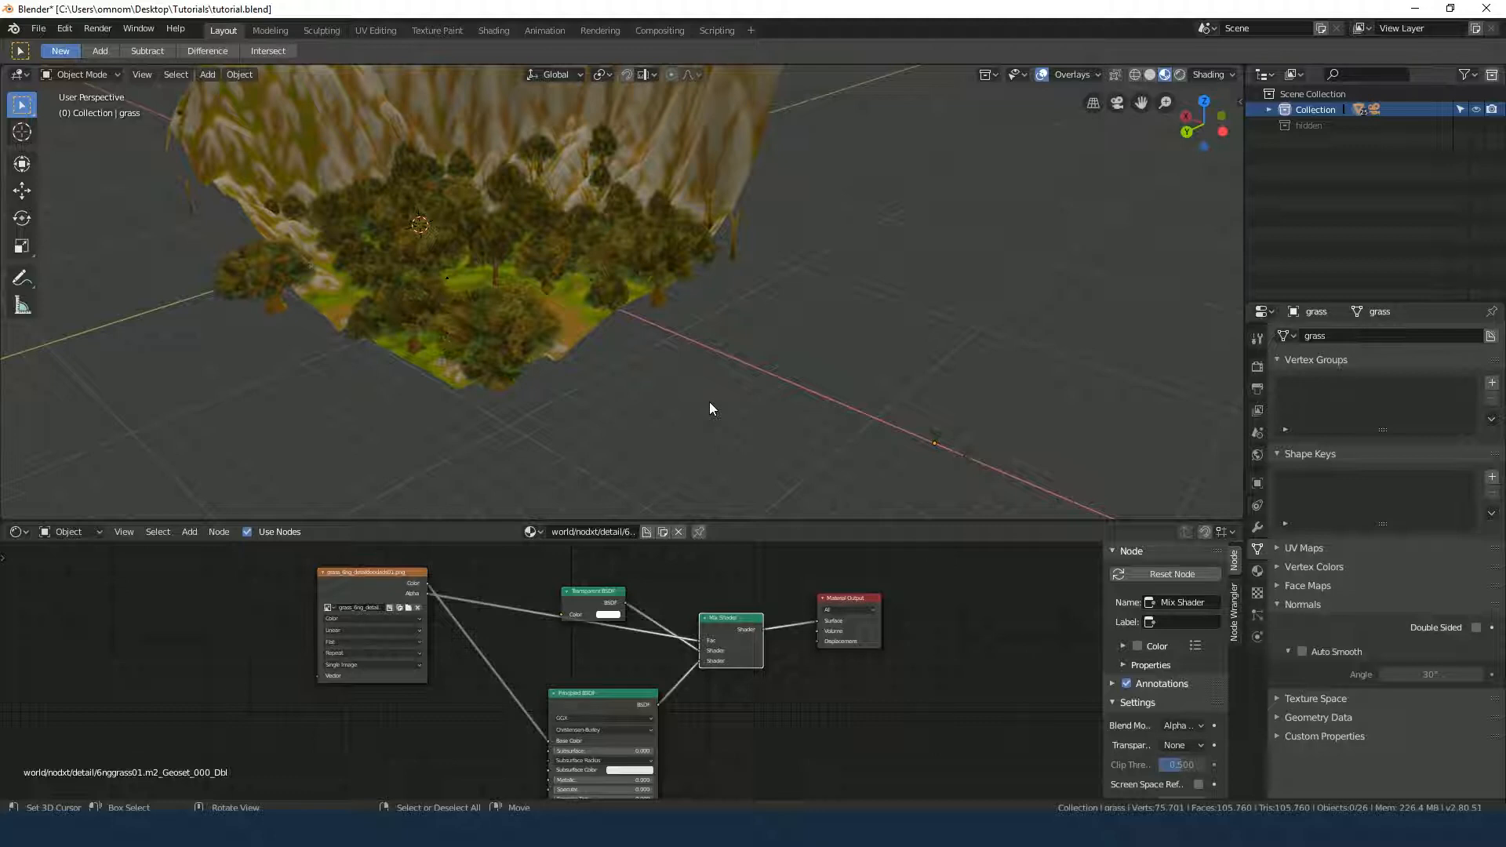
# Examine the forest terrain and the separate grass and flower models placed beside it on the red axis
pyautogui.moveTo(709, 402); pyautogui.dragTo(776, 404, button='middle')
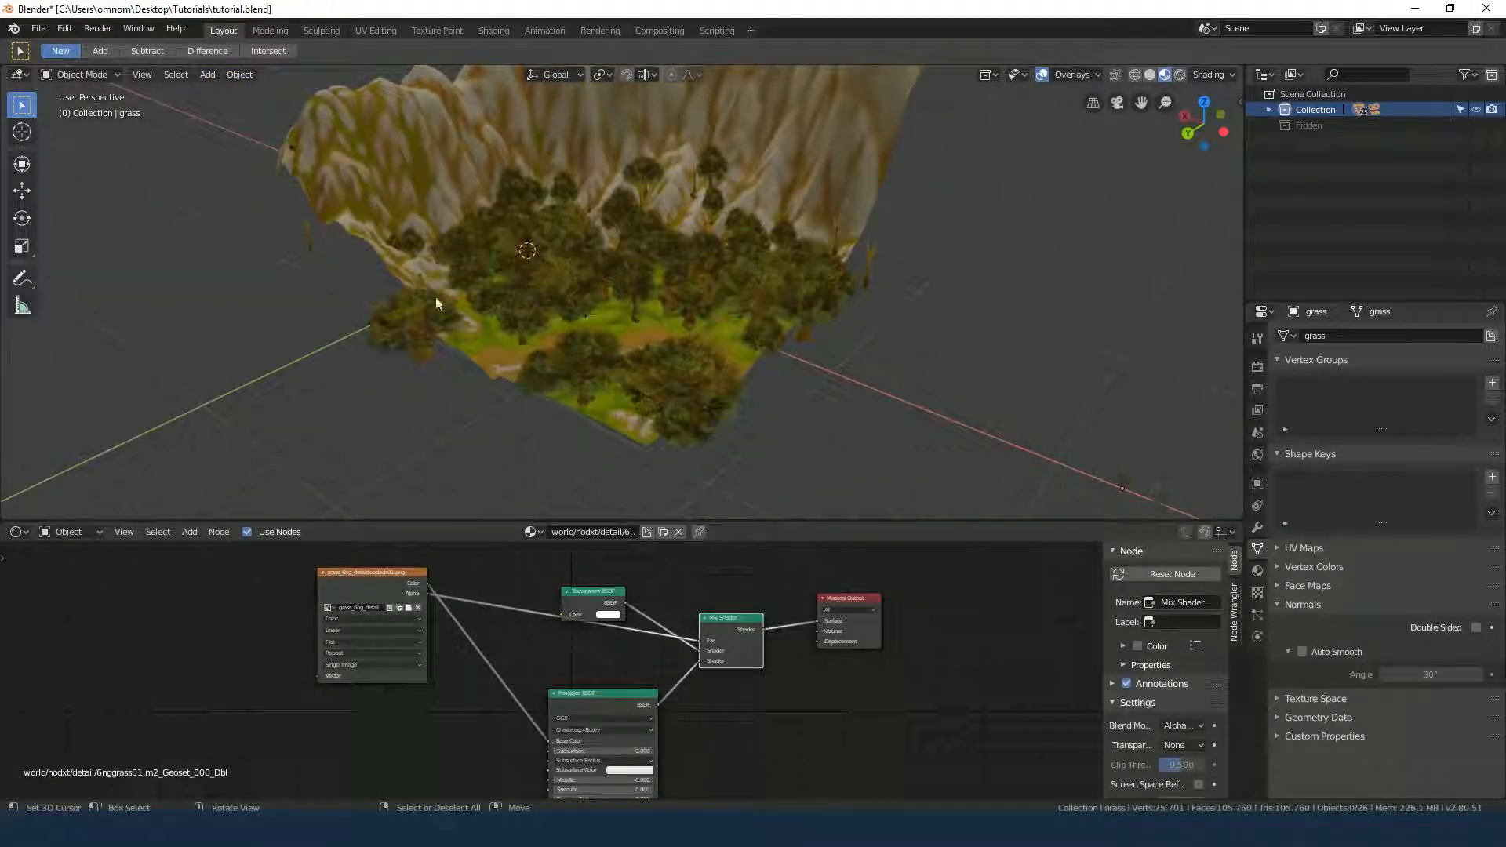
pyautogui.moveTo(820, 338); pyautogui.dragTo(737, 313, button='middle')
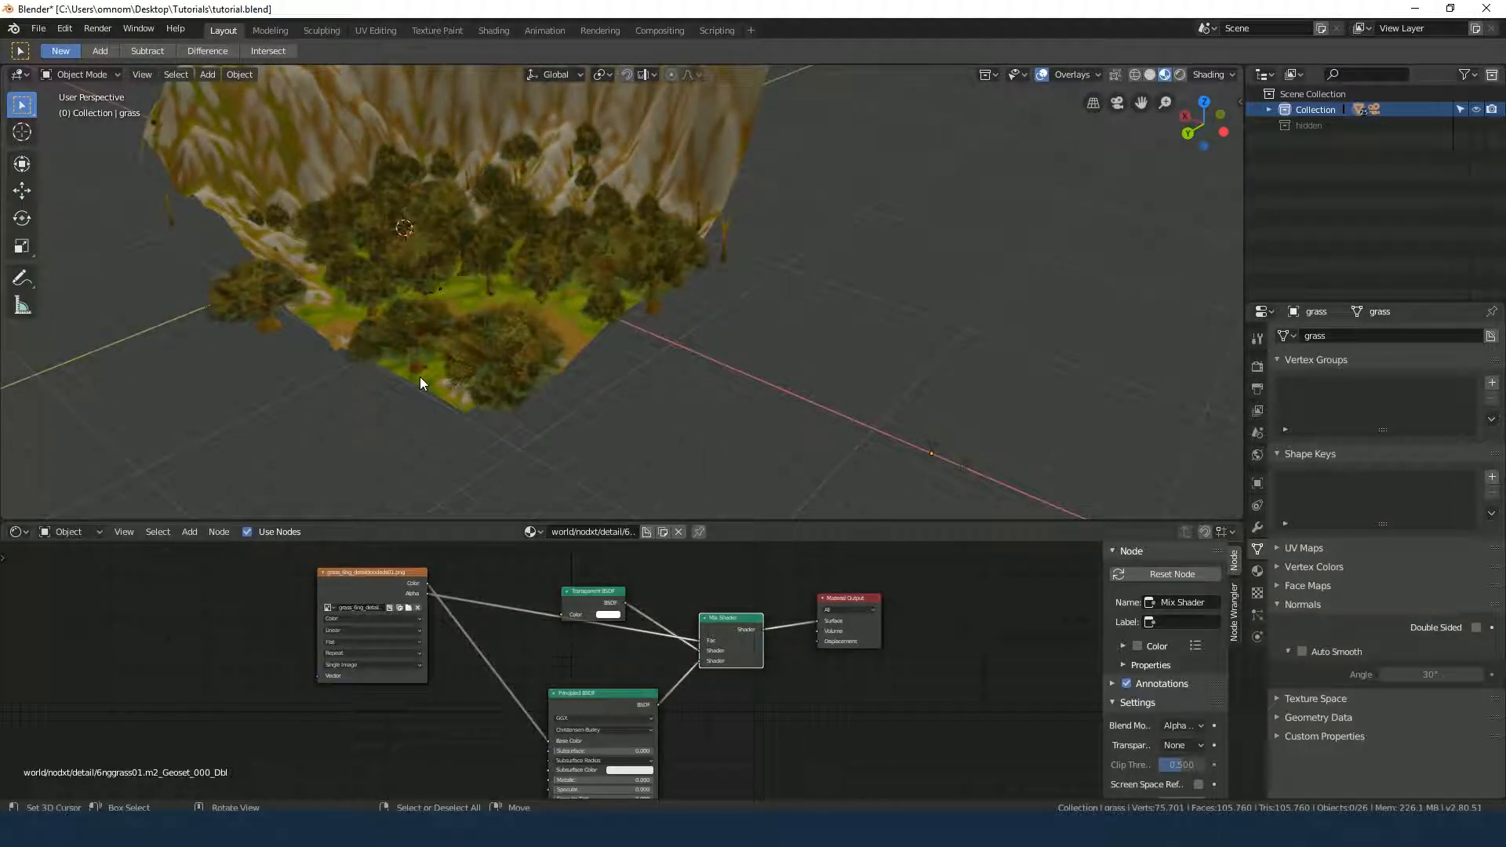
pyautogui.moveTo(760, 369); pyautogui.dragTo(666, 305, button='middle')
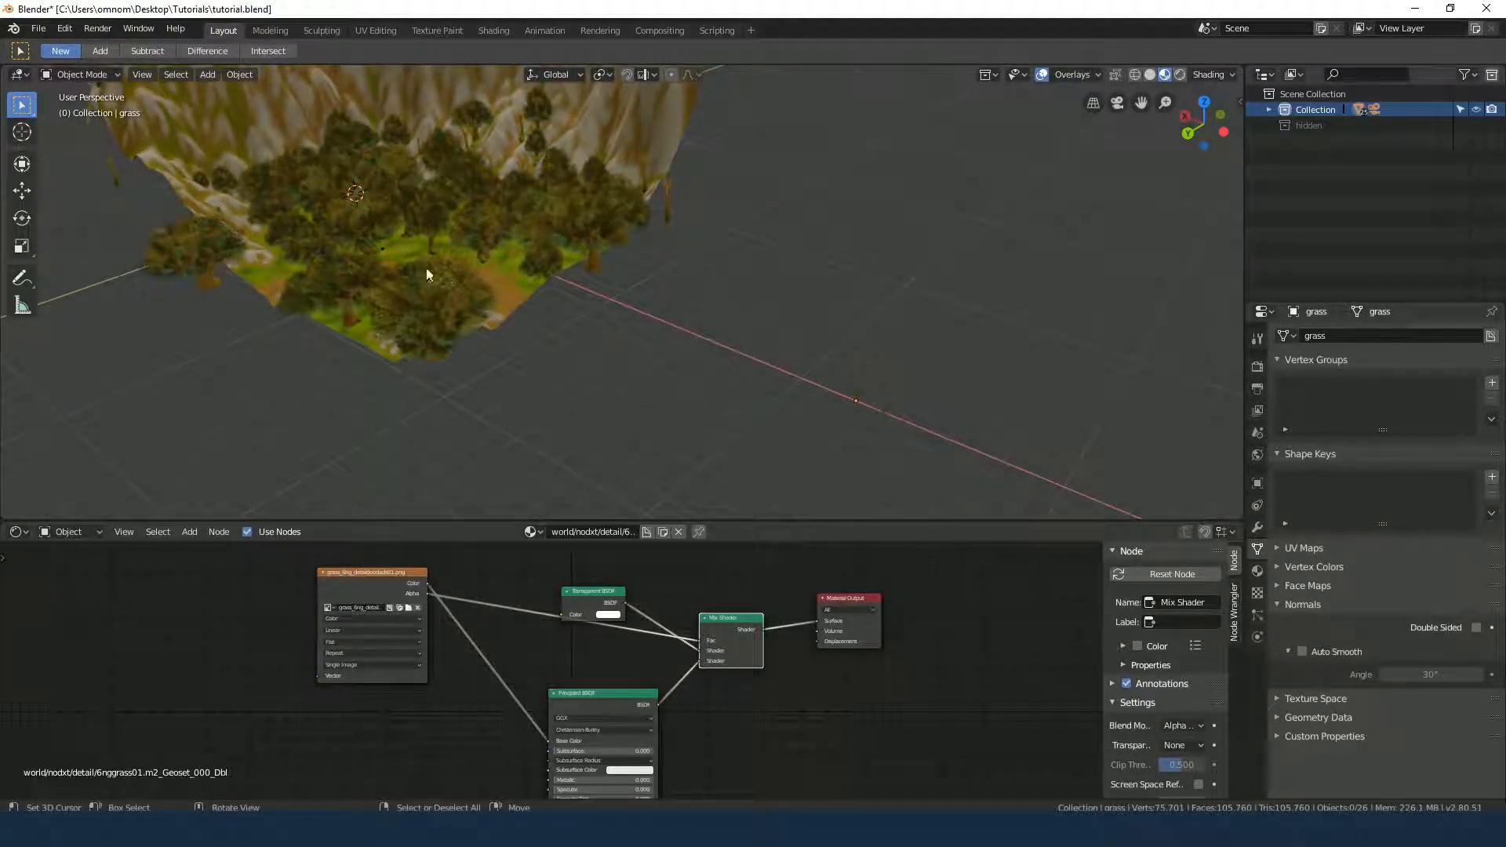
pyautogui.moveTo(985, 403); pyautogui.dragTo(910, 297, button='middle')
pyautogui.press('KP_Decimal')
pyautogui.scroll(4, 615, 275)
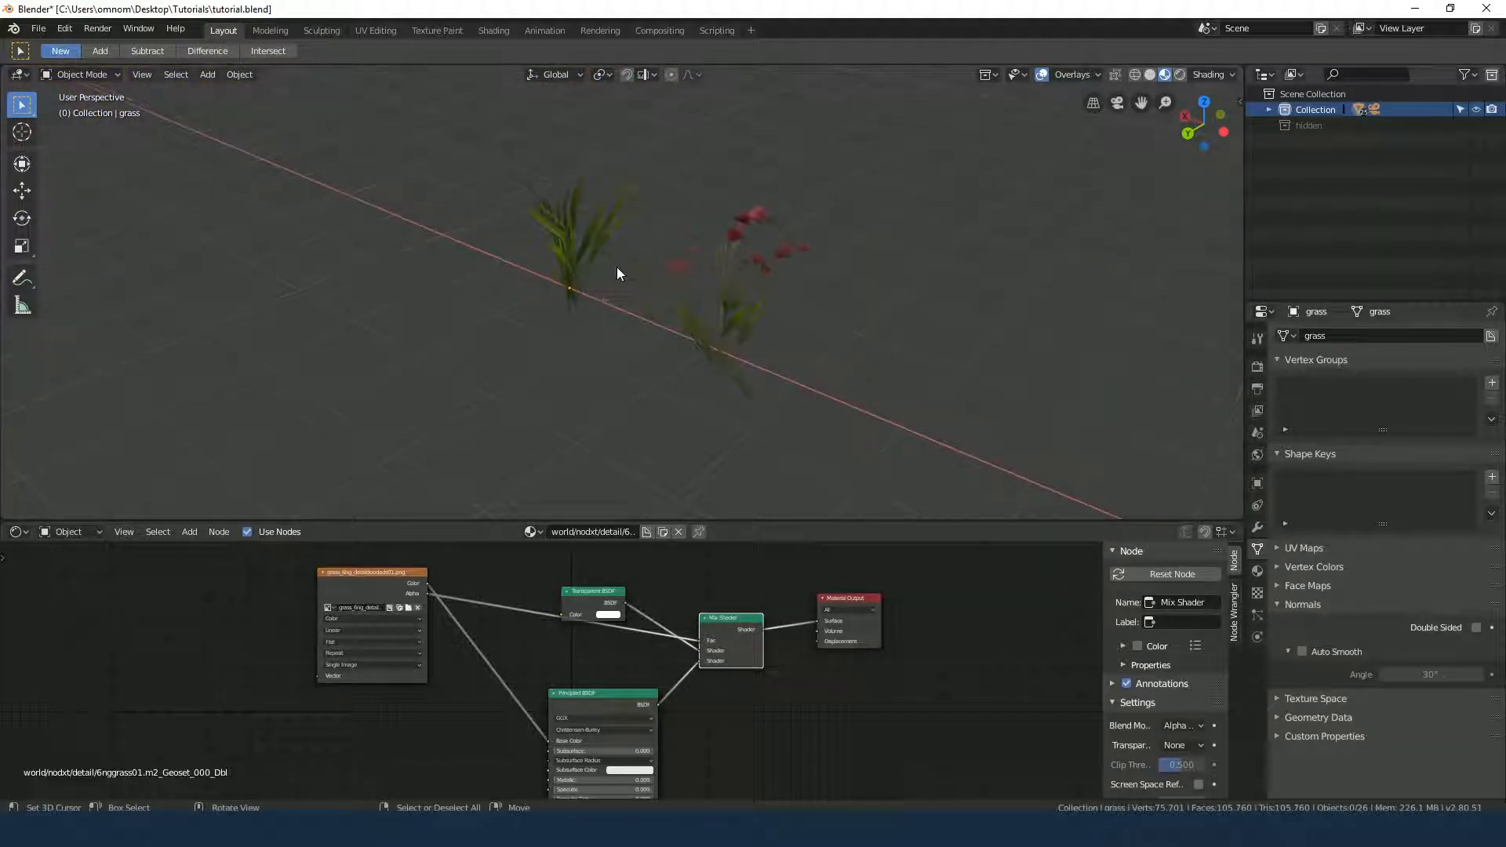
pyautogui.scroll(-3, 648, 273)
pyautogui.keyDown('shift'); pyautogui.moveTo(455, 289); pyautogui.dragTo(699, 355); pyautogui.keyUp('shift')
pyautogui.scroll(-5, 699, 356)
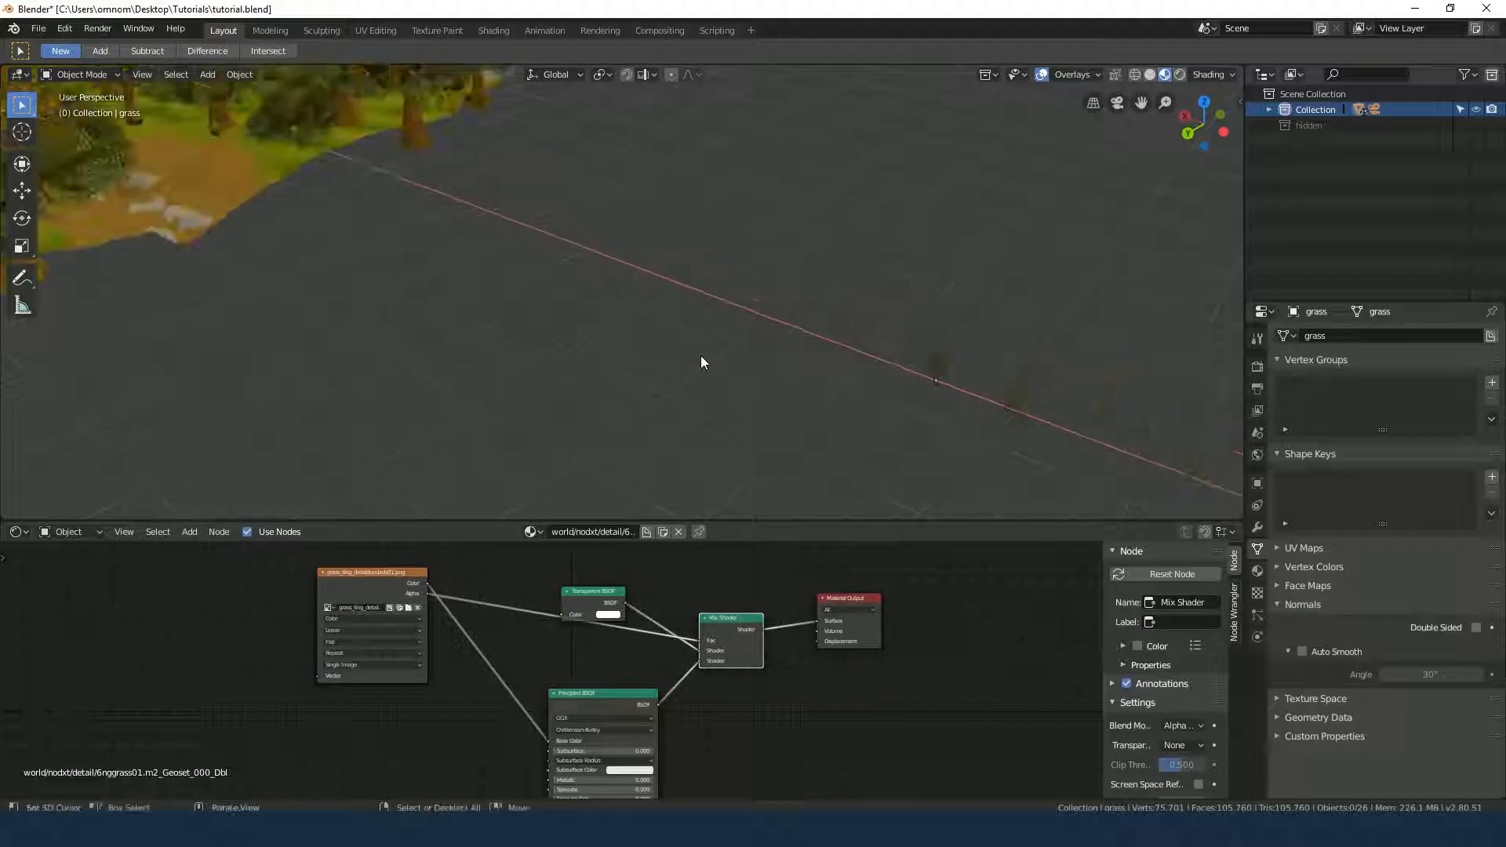
pyautogui.keyDown('shift'); pyautogui.moveTo(756, 299); pyautogui.dragTo(687, 282, button='middle'); pyautogui.keyUp('shift')
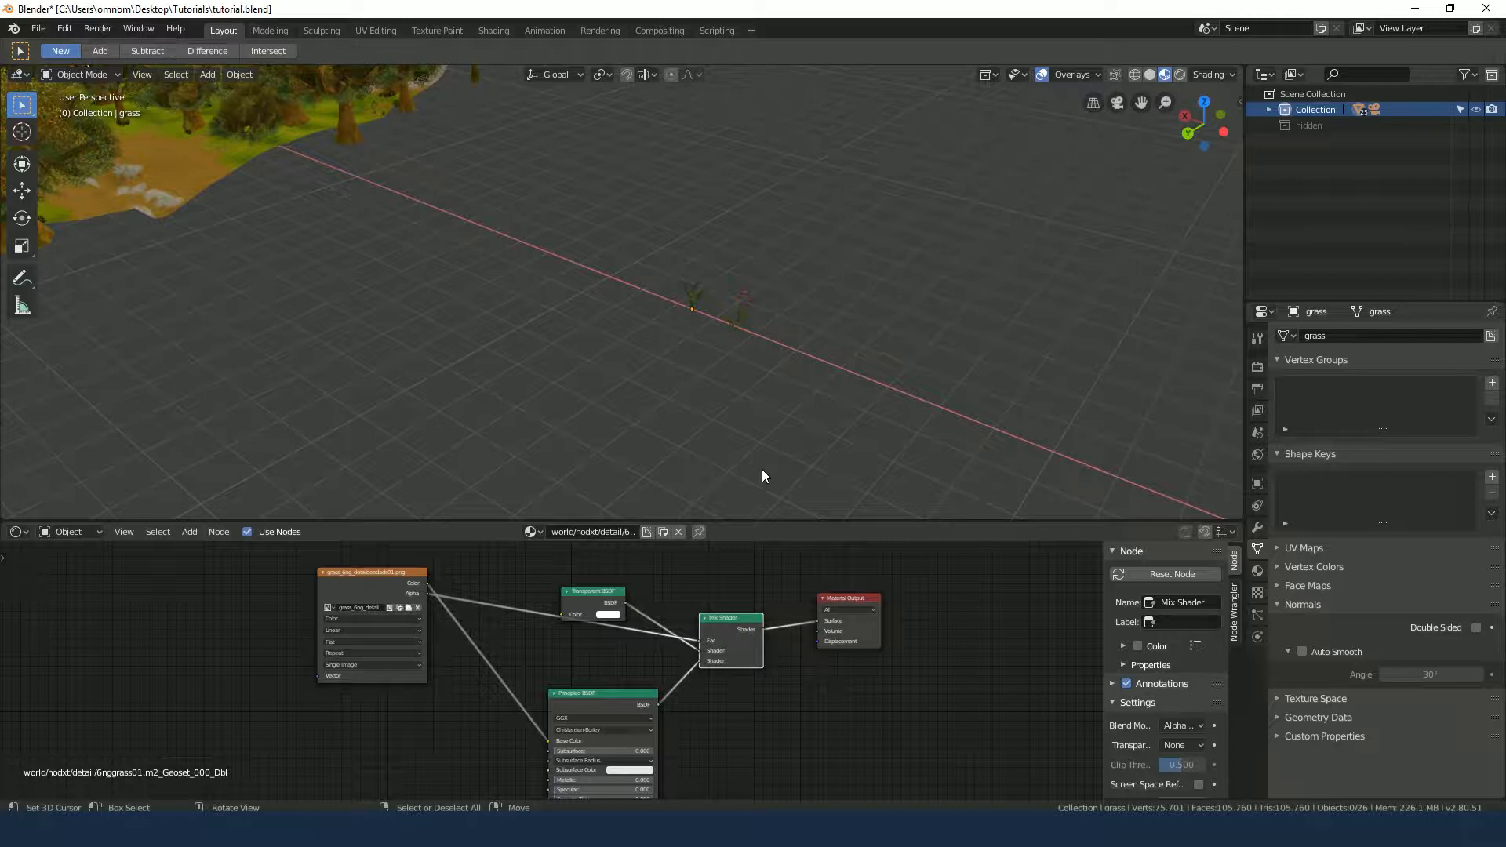
pyautogui.keyDown('shift'); pyautogui.moveTo(373, 282); pyautogui.dragTo(783, 286, button='middle'); pyautogui.keyUp('shift')
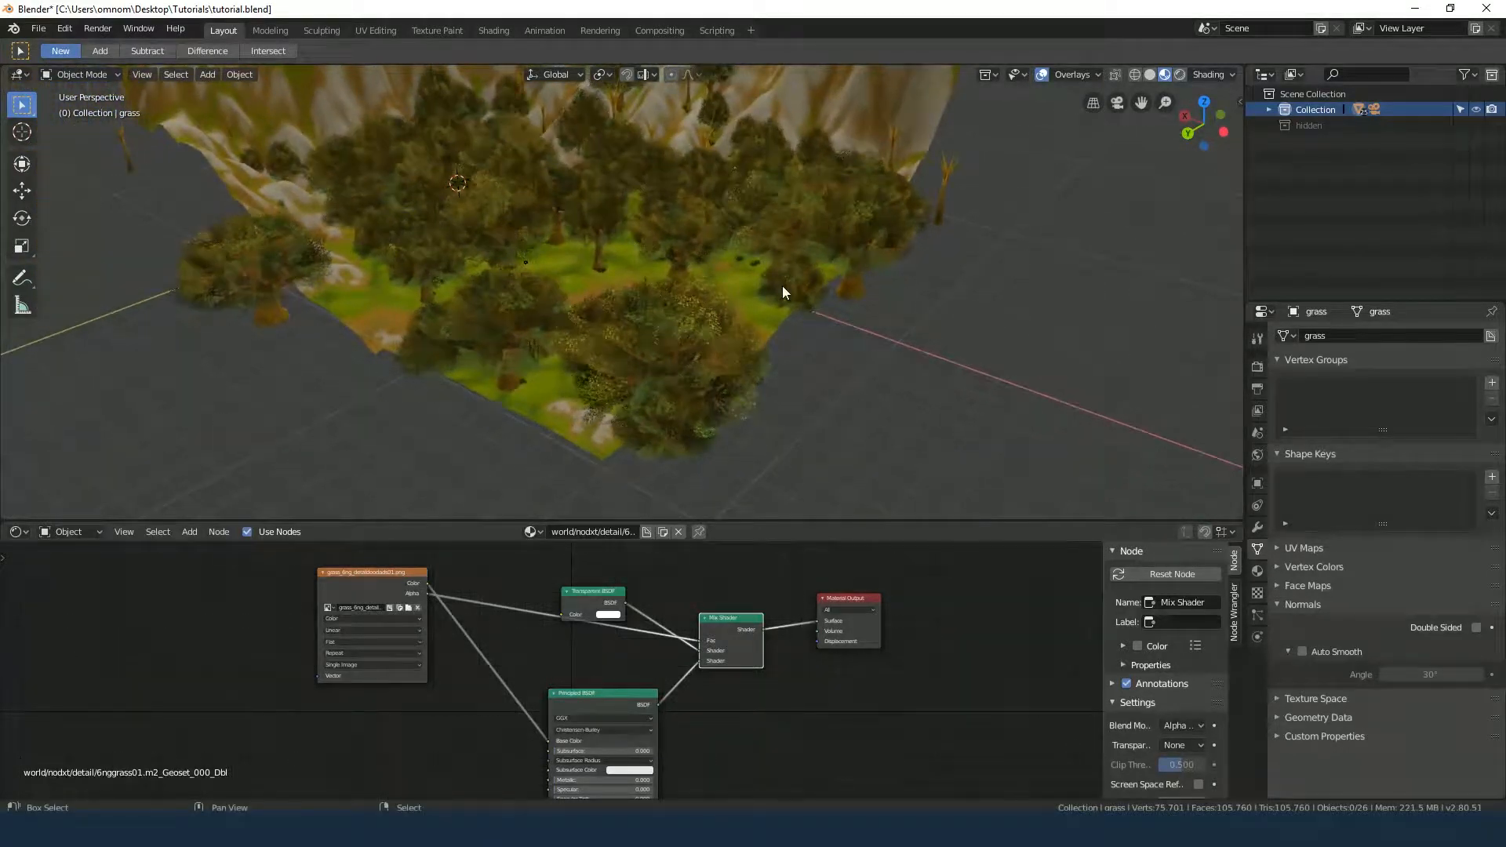
pyautogui.scroll(2, 783, 286)
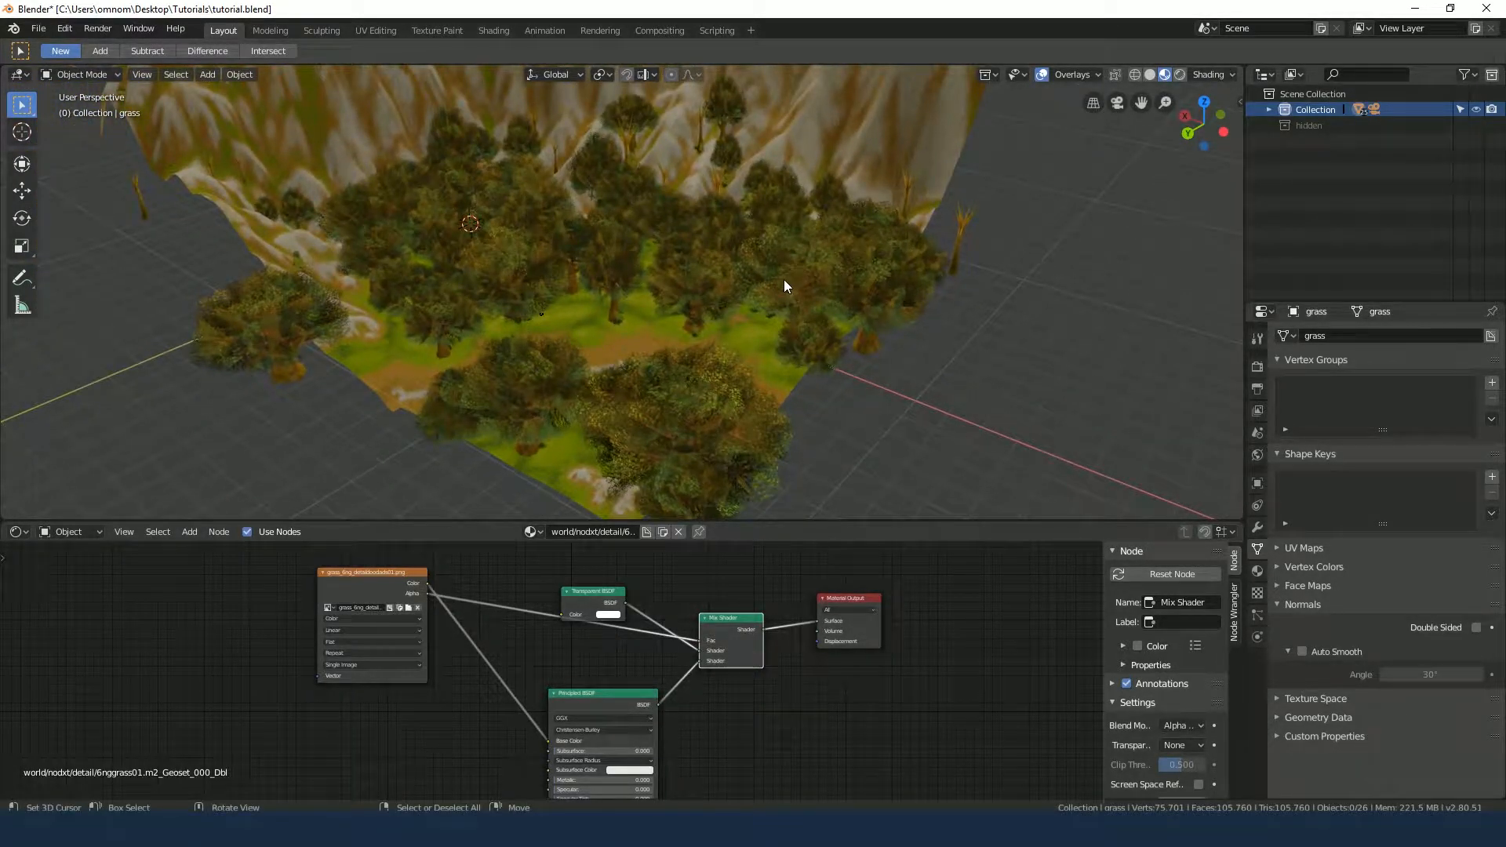
pyautogui.moveTo(783, 279); pyautogui.dragTo(853, 230, button='middle')
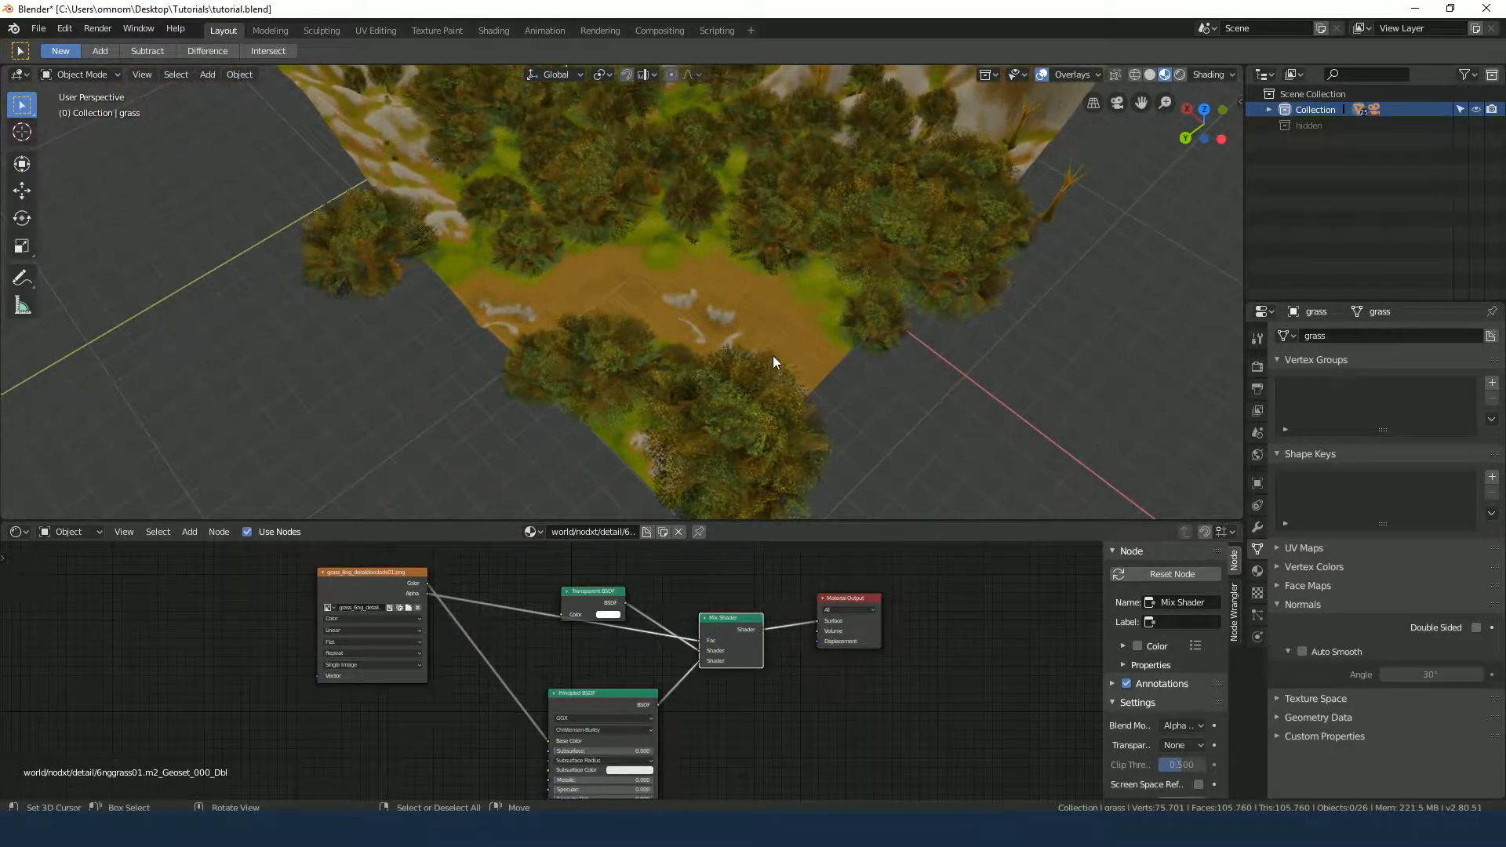
# Enlarge the 3D viewport over the node editor in camera view and expand the object list of Collection
pyautogui.press('KP_0')
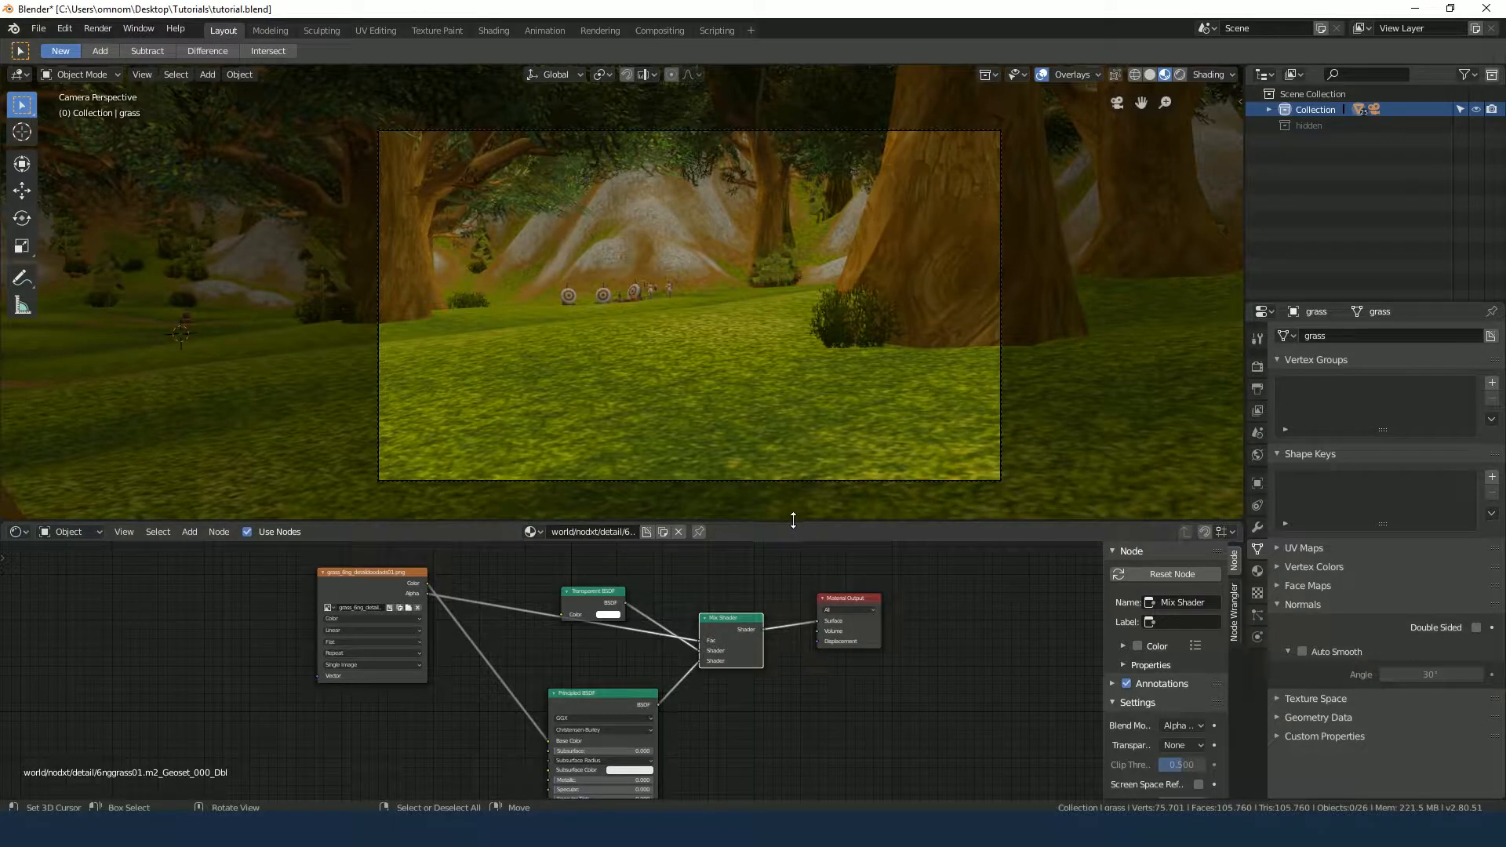
pyautogui.moveTo(793, 520); pyautogui.dragTo(788, 780)
pyautogui.click(740, 510)
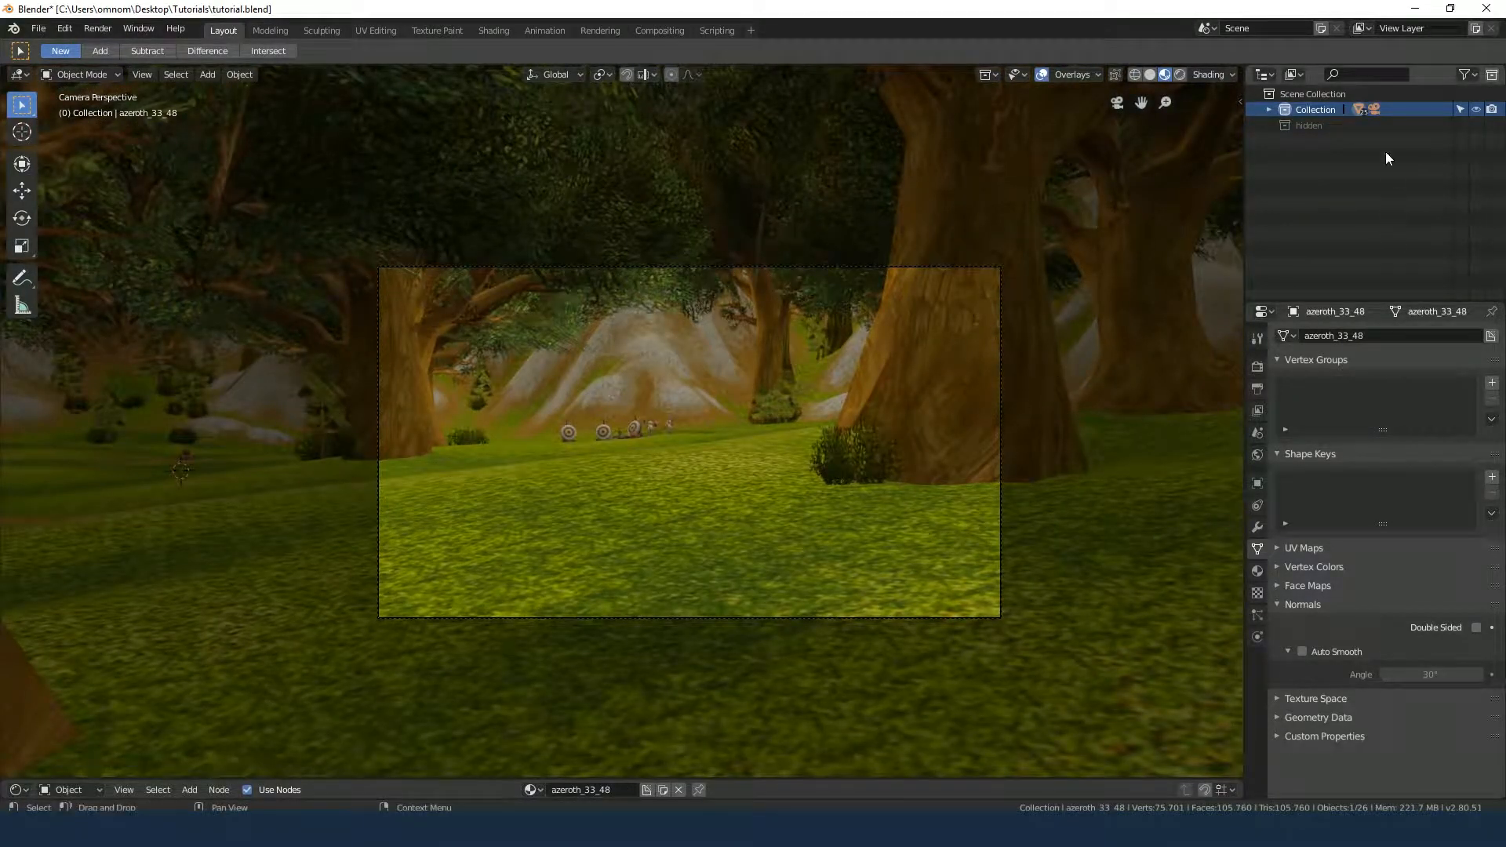
pyautogui.click(1269, 109)
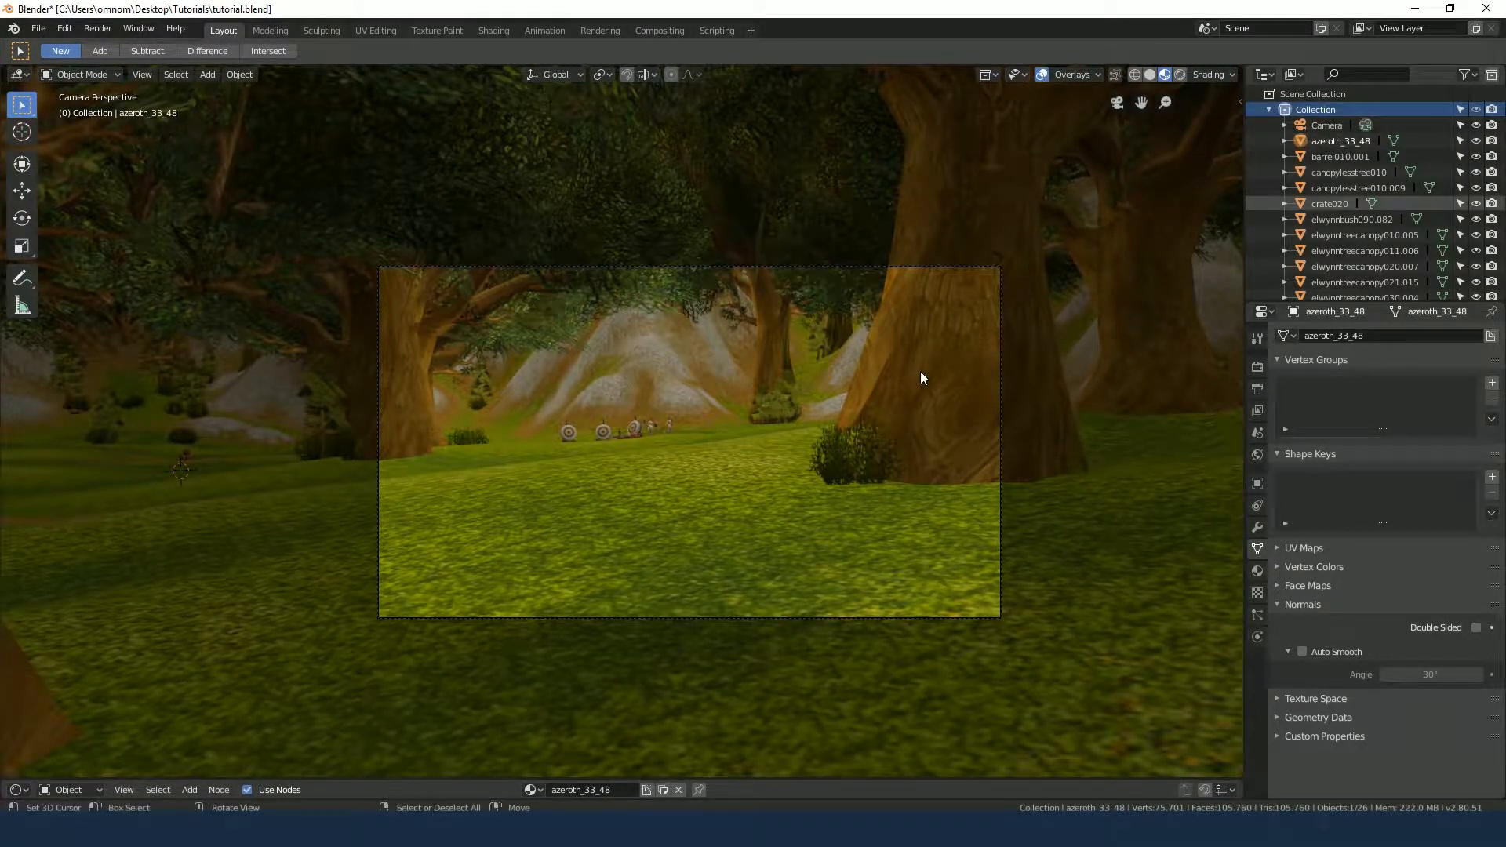
# Select all objects and compare the area framed by the camera with the surrounding forest
pyautogui.moveTo(658, 435); pyautogui.dragTo(625, 382, button='middle')
pyautogui.scroll(-8, 669, 466)
pyautogui.press('a')
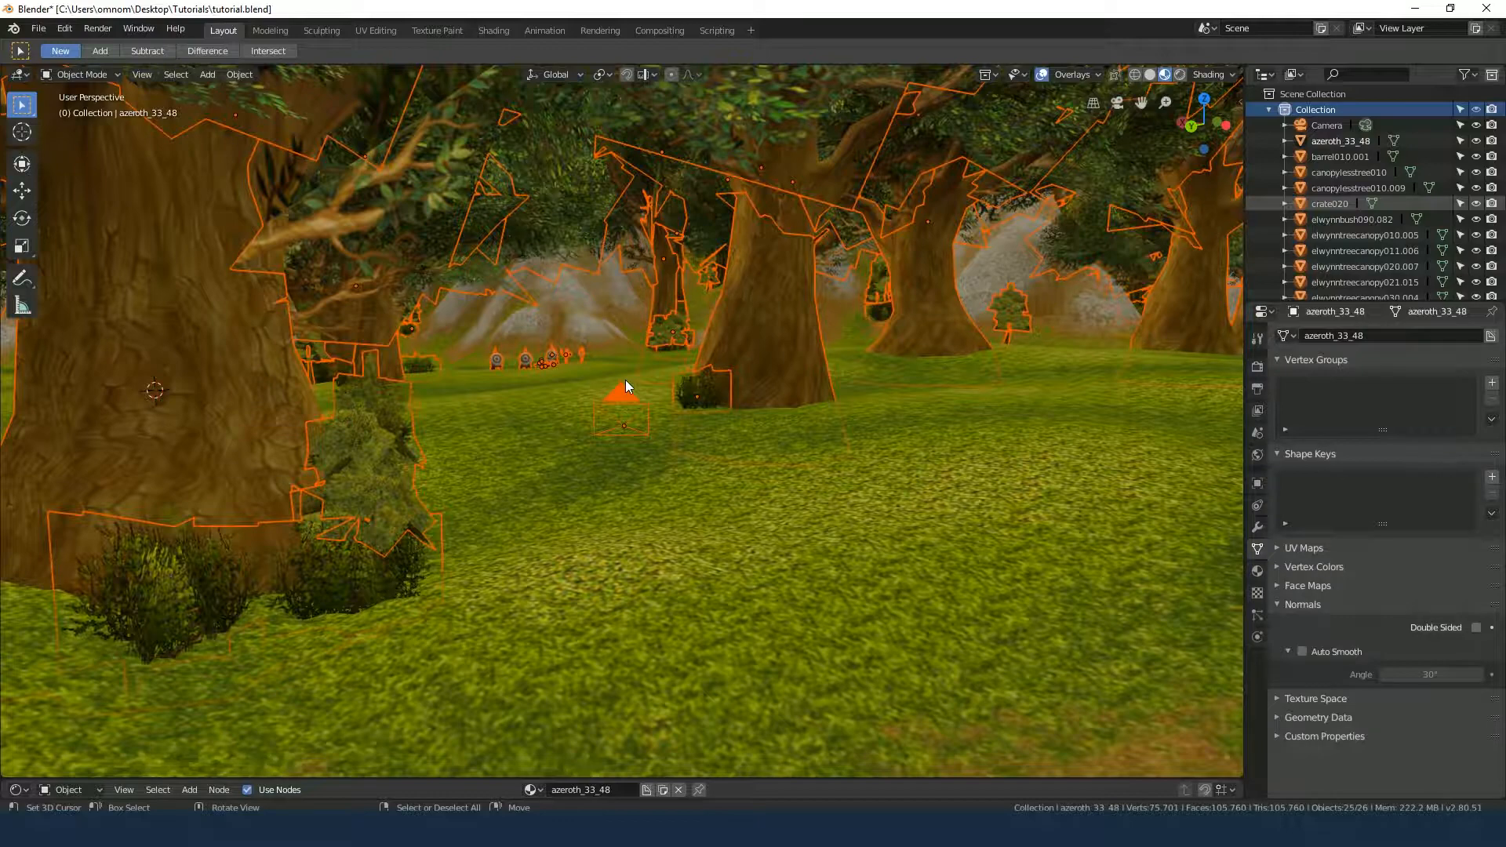
pyautogui.press('KP_0')
pyautogui.scroll(3, 684, 441)
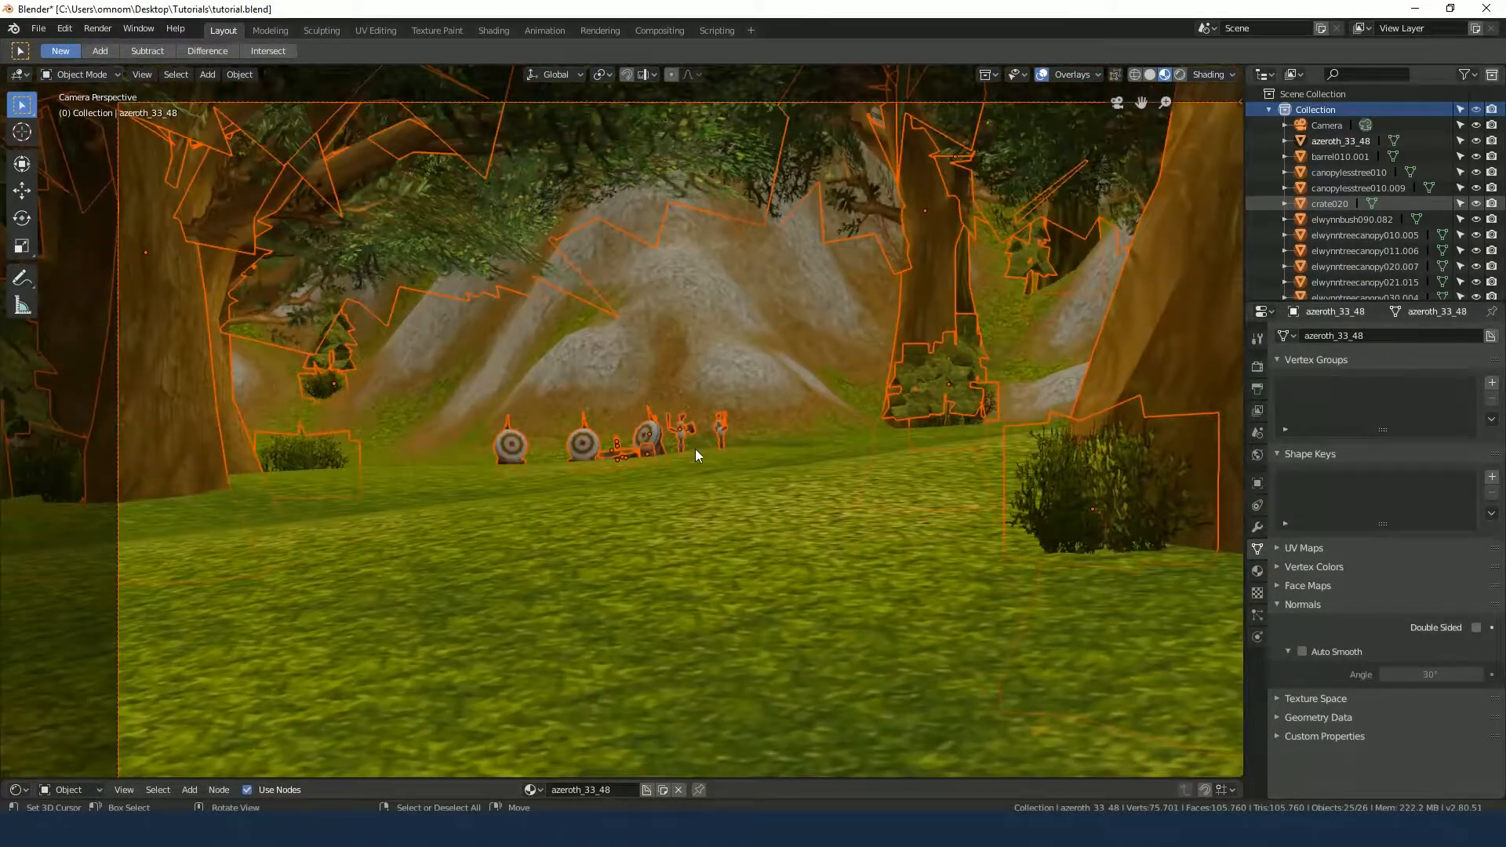
pyautogui.keyDown('shift'); pyautogui.moveTo(741, 449); pyautogui.dragTo(682, 397, button='middle'); pyautogui.keyUp('shift')
pyautogui.scroll(-2, 836, 400)
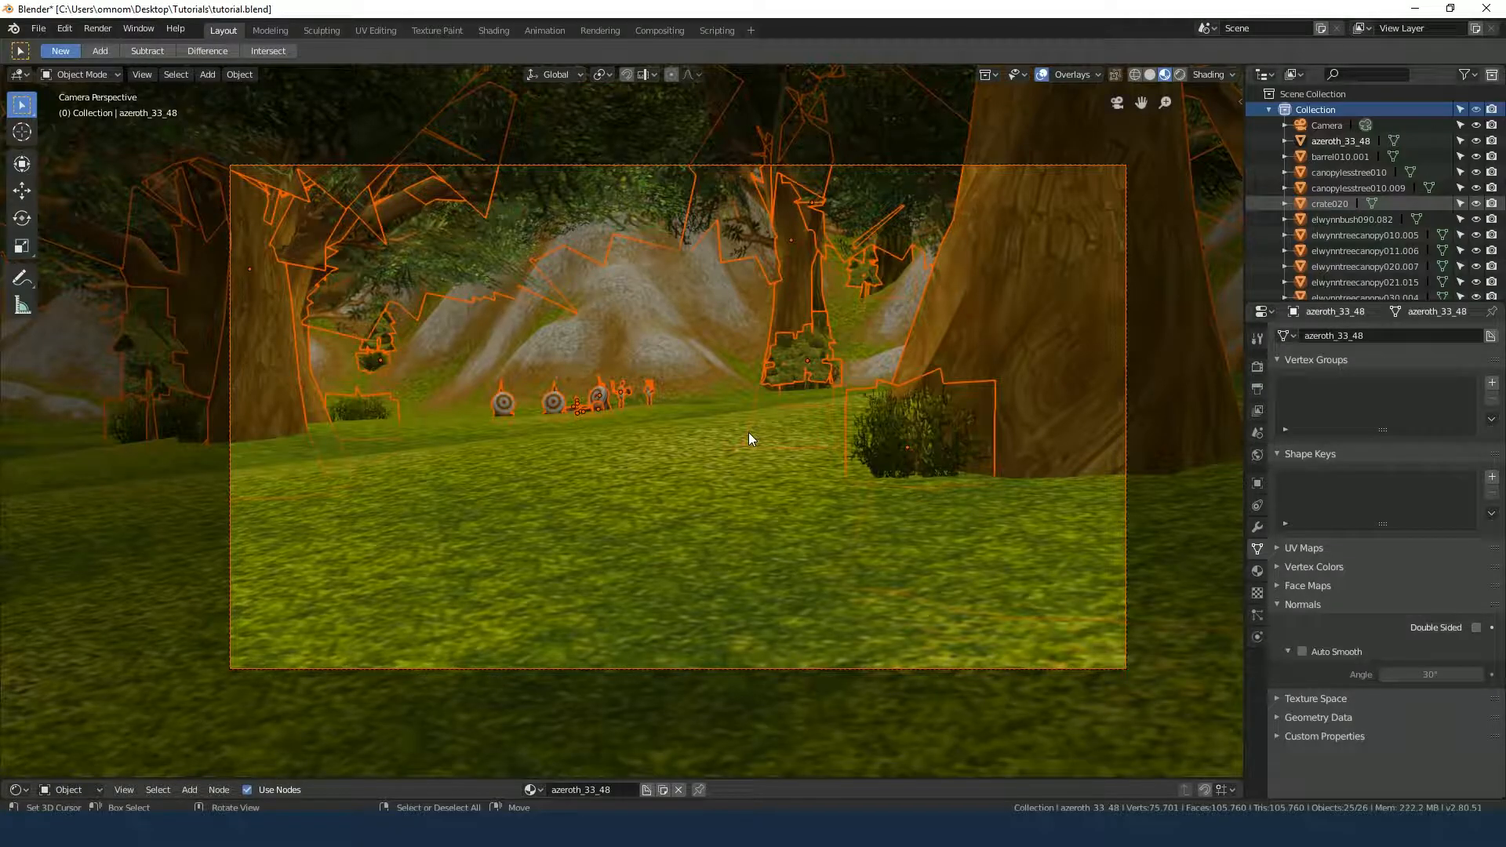
pyautogui.moveTo(748, 432); pyautogui.dragTo(754, 500, button='middle')
pyautogui.scroll(-5, 740, 458)
pyautogui.moveTo(717, 438); pyautogui.dragTo(689, 485, button='middle')
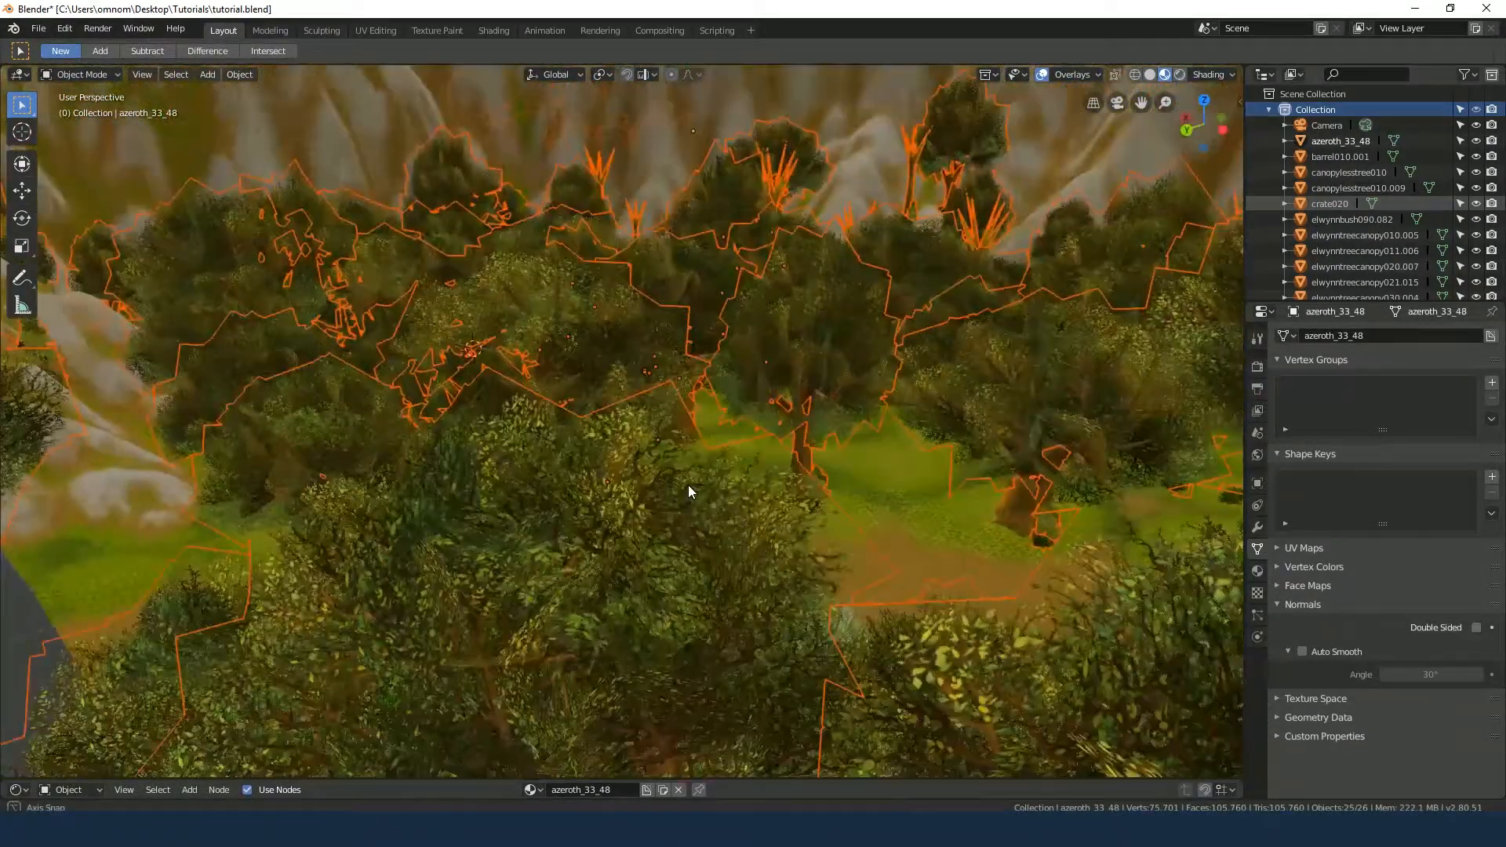
# Hide the four tree canopy foliage objects that cover the ground
pyautogui.click(817, 317)
pyautogui.moveTo(826, 167); pyautogui.dragTo(813, 290, button='middle')
pyautogui.press('Delete')
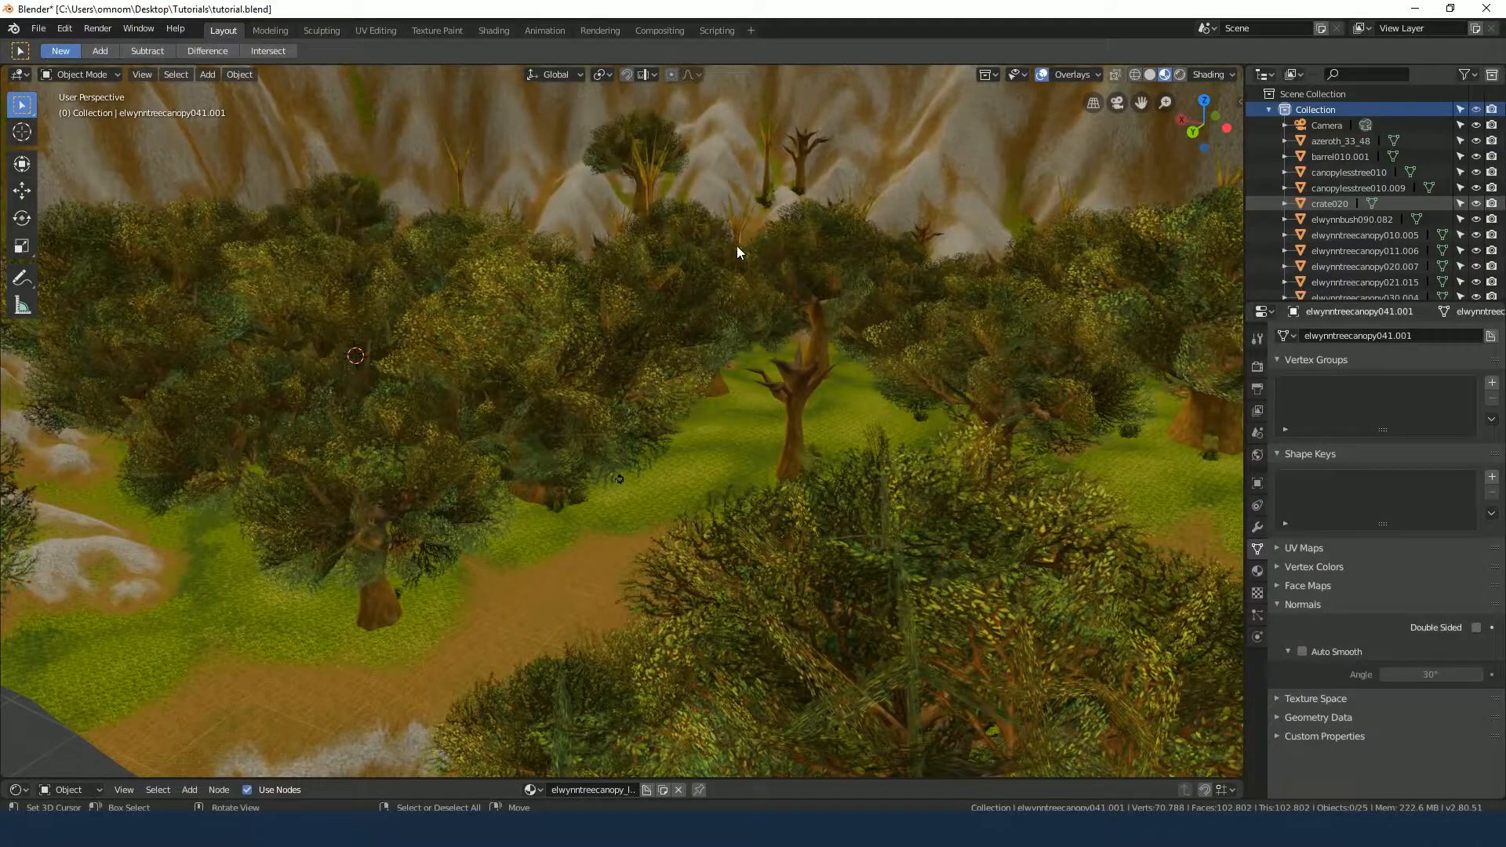
pyautogui.rightClick(735, 247)
pyautogui.press('h')
pyautogui.rightClick(651, 274)
pyautogui.press('h')
pyautogui.rightClick(620, 314)
pyautogui.press('h')
pyautogui.moveTo(467, 311); pyautogui.dragTo(735, 432, button='middle')
# Select the camera and set its viewport display size to 61 m
pyautogui.rightClick(616, 476)
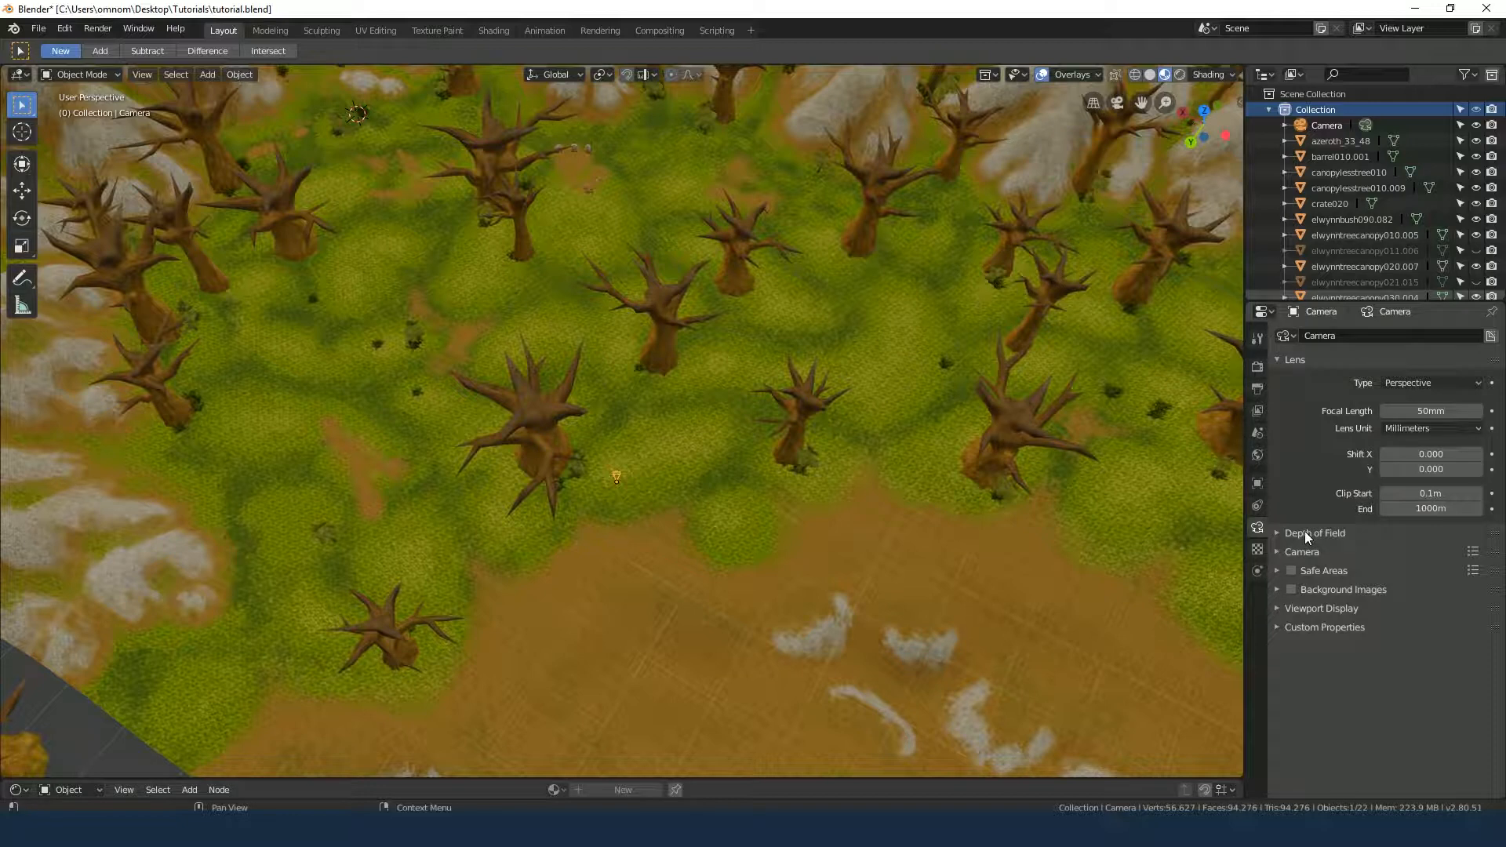
pyautogui.click(1305, 555)
pyautogui.click(1341, 654)
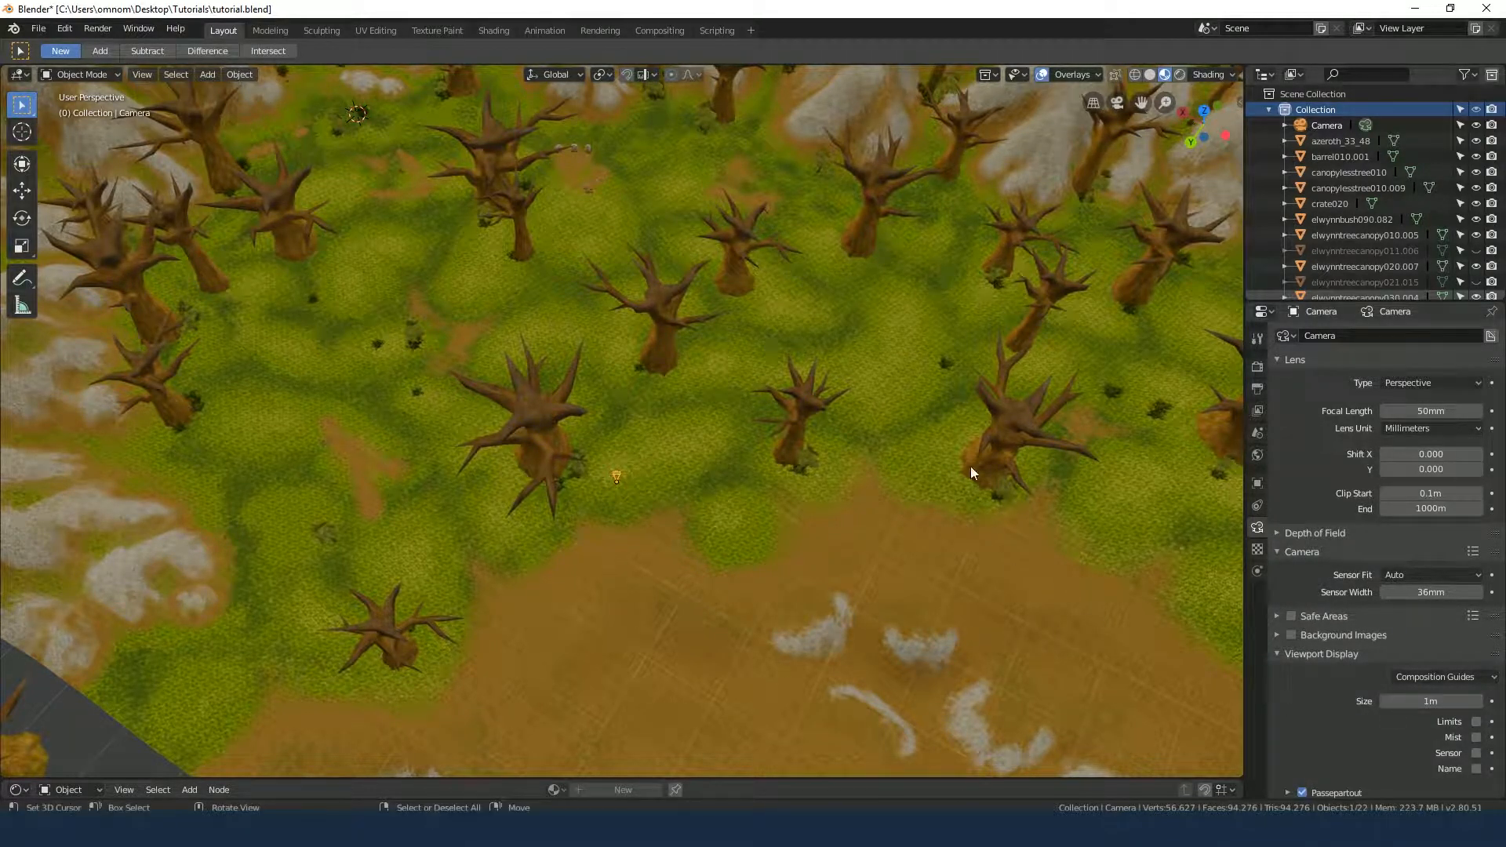
pyautogui.moveTo(1430, 700); pyautogui.dragTo(1504, 700)
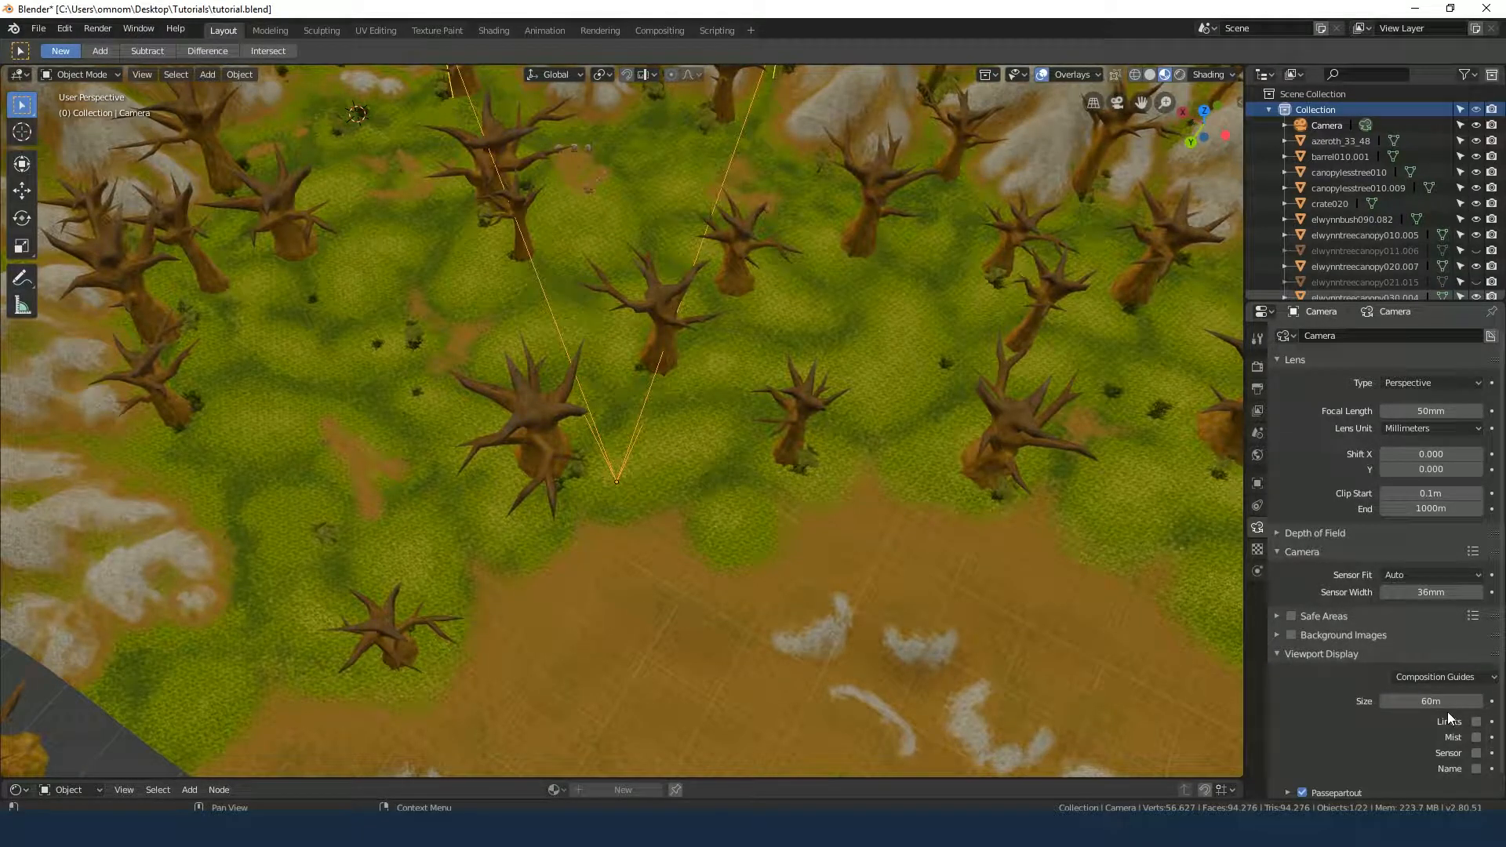
# Check the camera's coverage from above and enlarge its viewport display size further to extend the view cone into the mountains
pyautogui.press('KP_0')
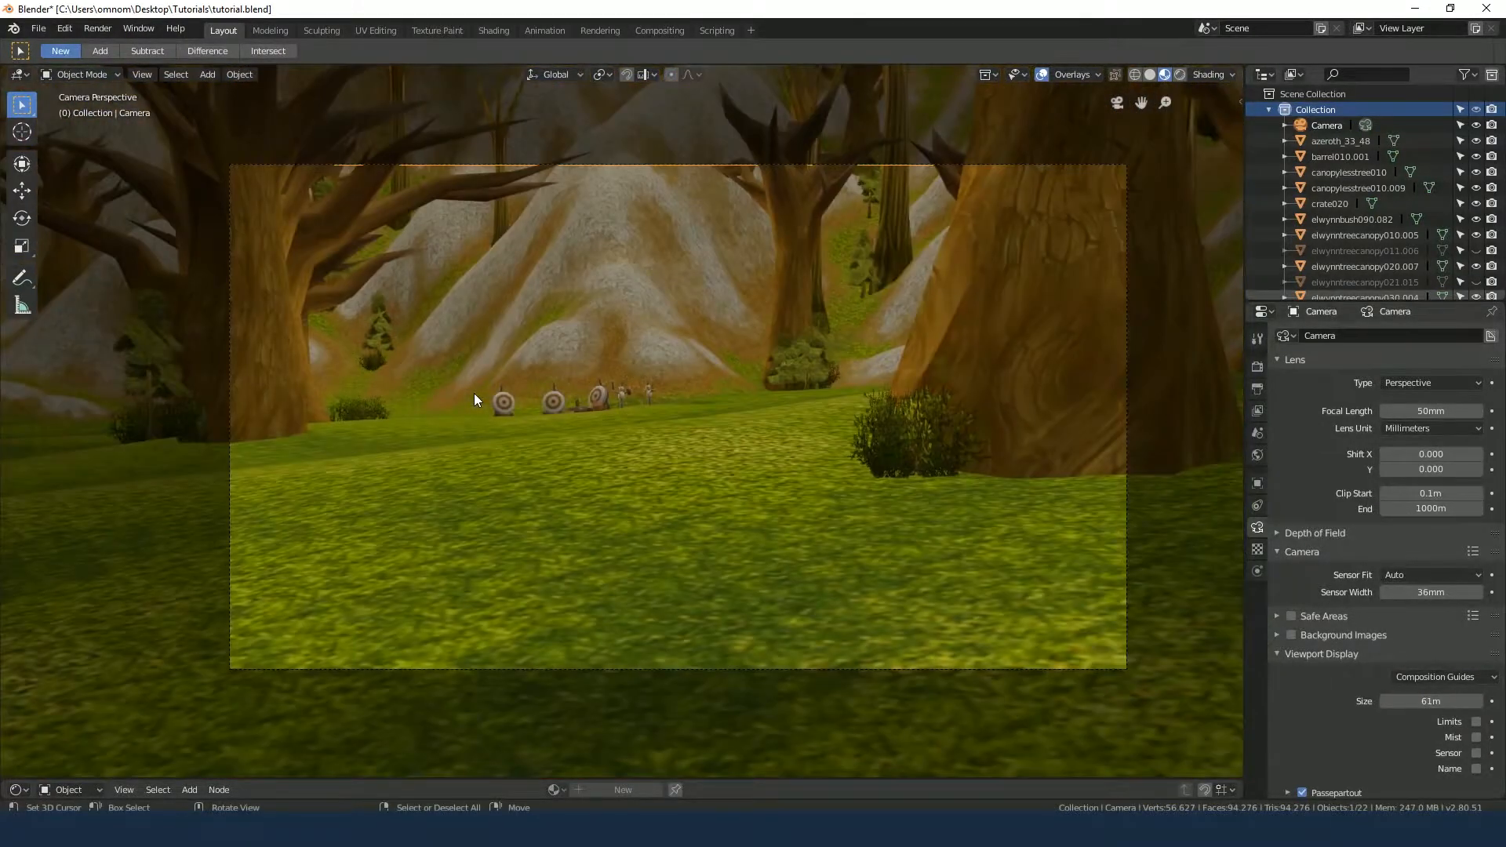
pyautogui.press('KP_0')
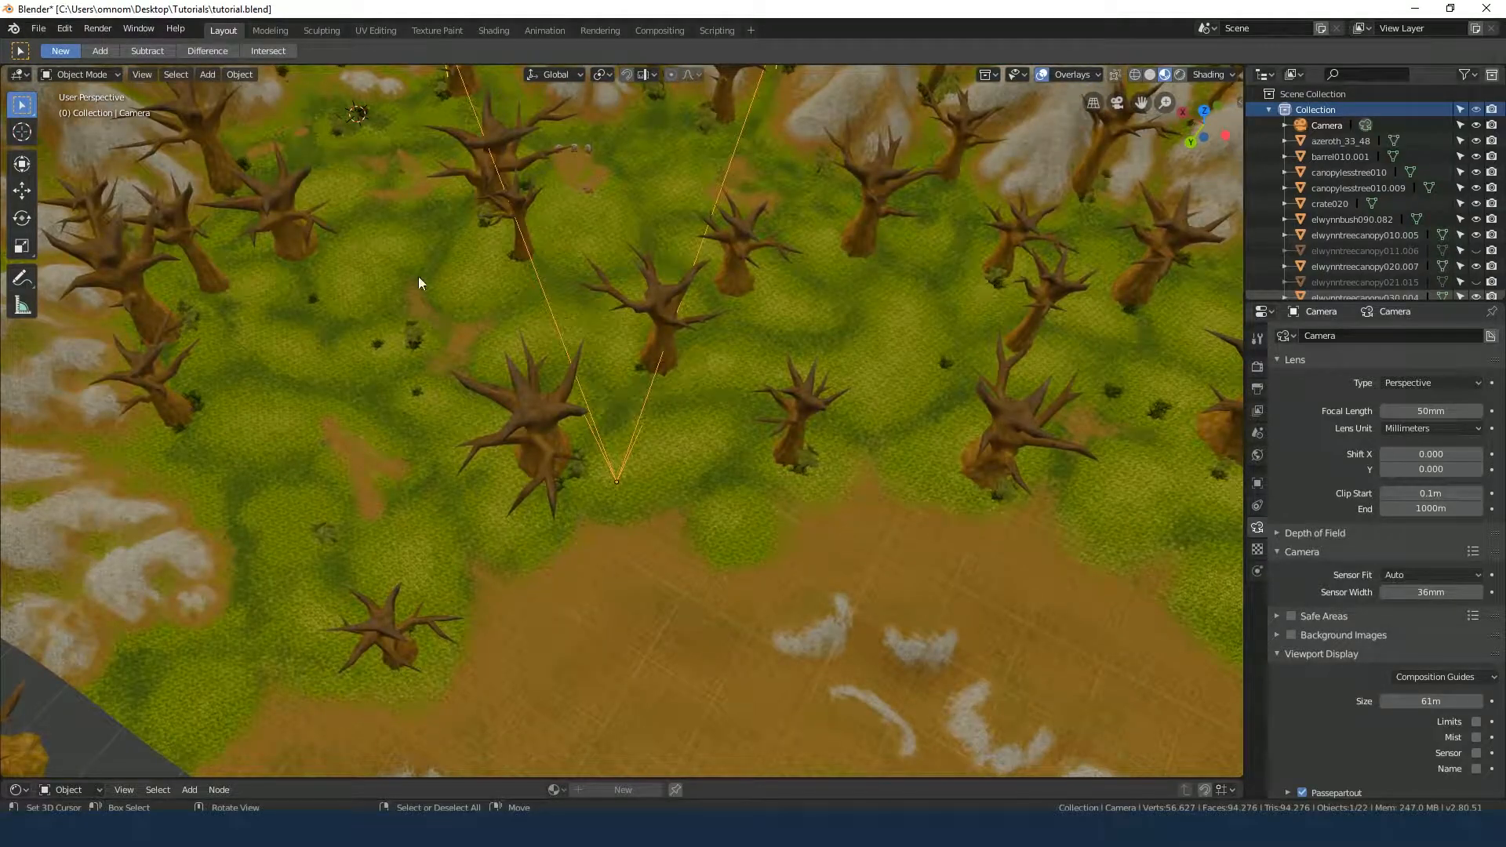
pyautogui.press('KP_7')
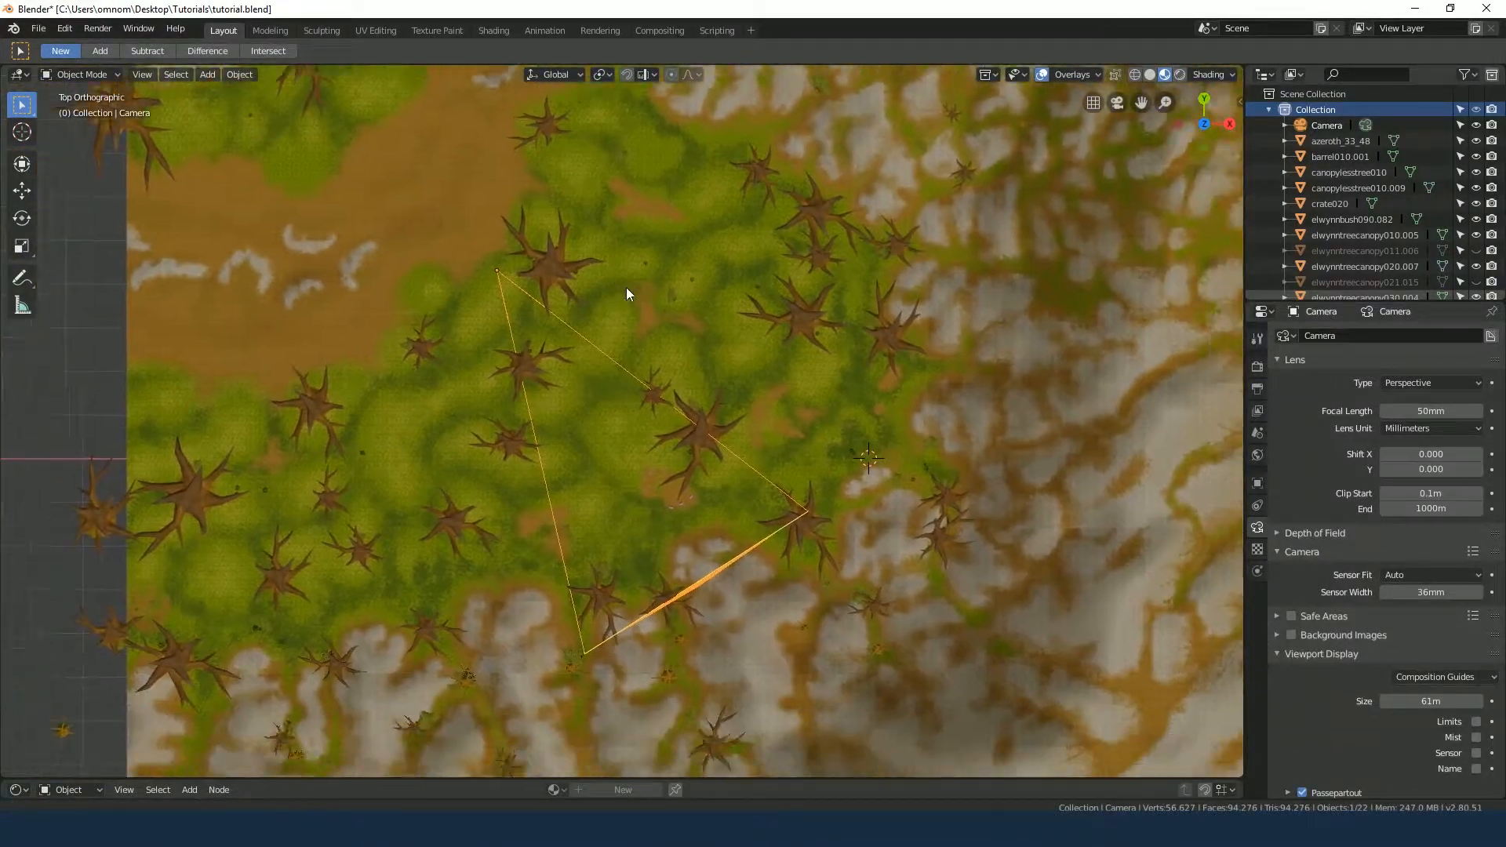
pyautogui.keyDown('shift'); pyautogui.moveTo(626, 287); pyautogui.dragTo(618, 252, button='middle'); pyautogui.keyUp('shift')
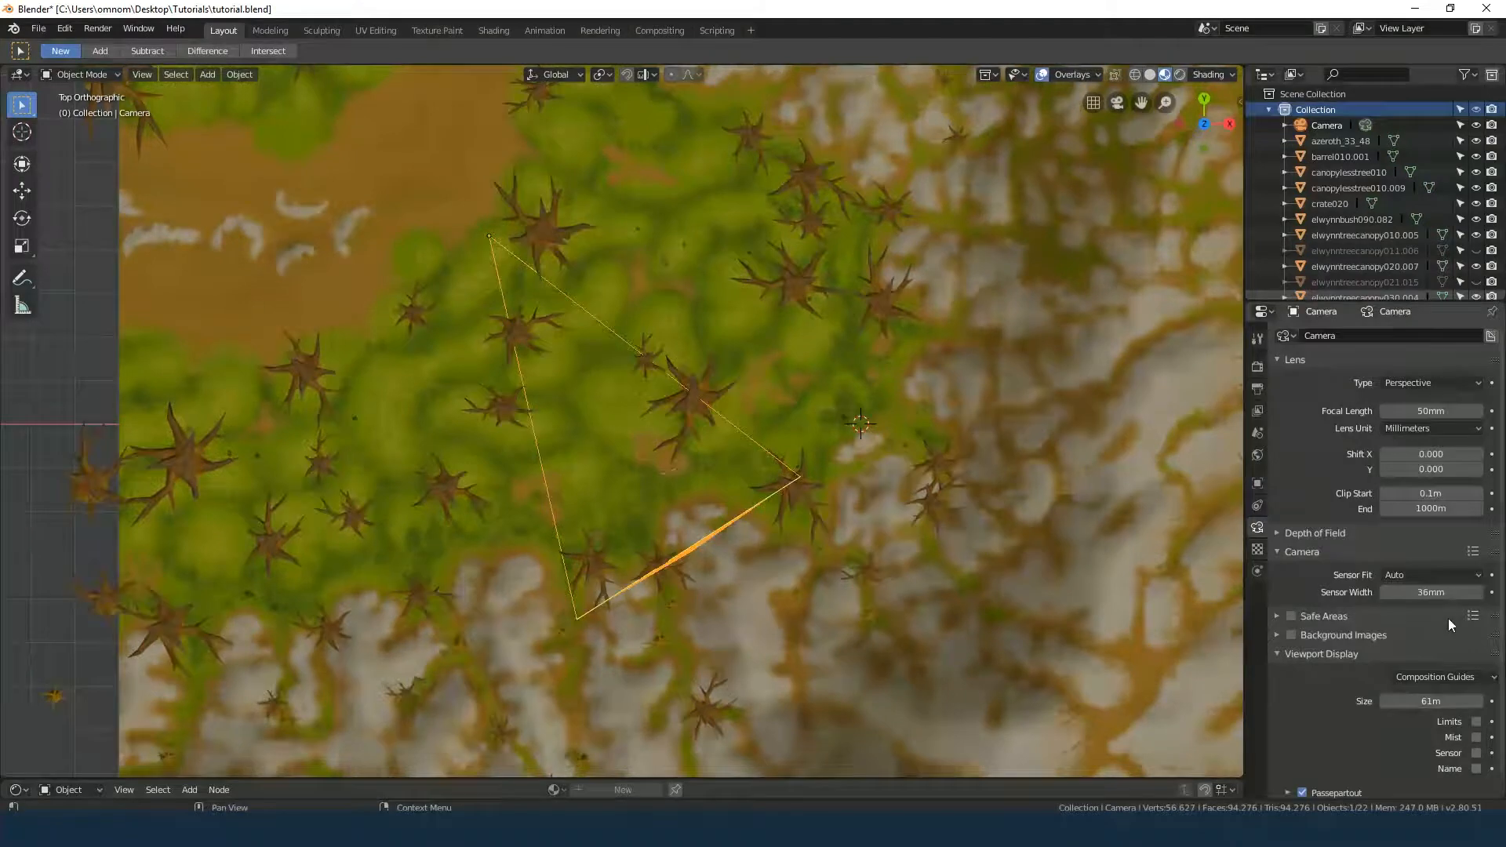
pyautogui.moveTo(1420, 701); pyautogui.dragTo(1470, 700)
# Select the terrain azeroth_33_48 and switch it to Weight Paint mode in top view
pyautogui.moveTo(460, 394); pyautogui.dragTo(805, 309, button='middle')
pyautogui.click(855, 279)
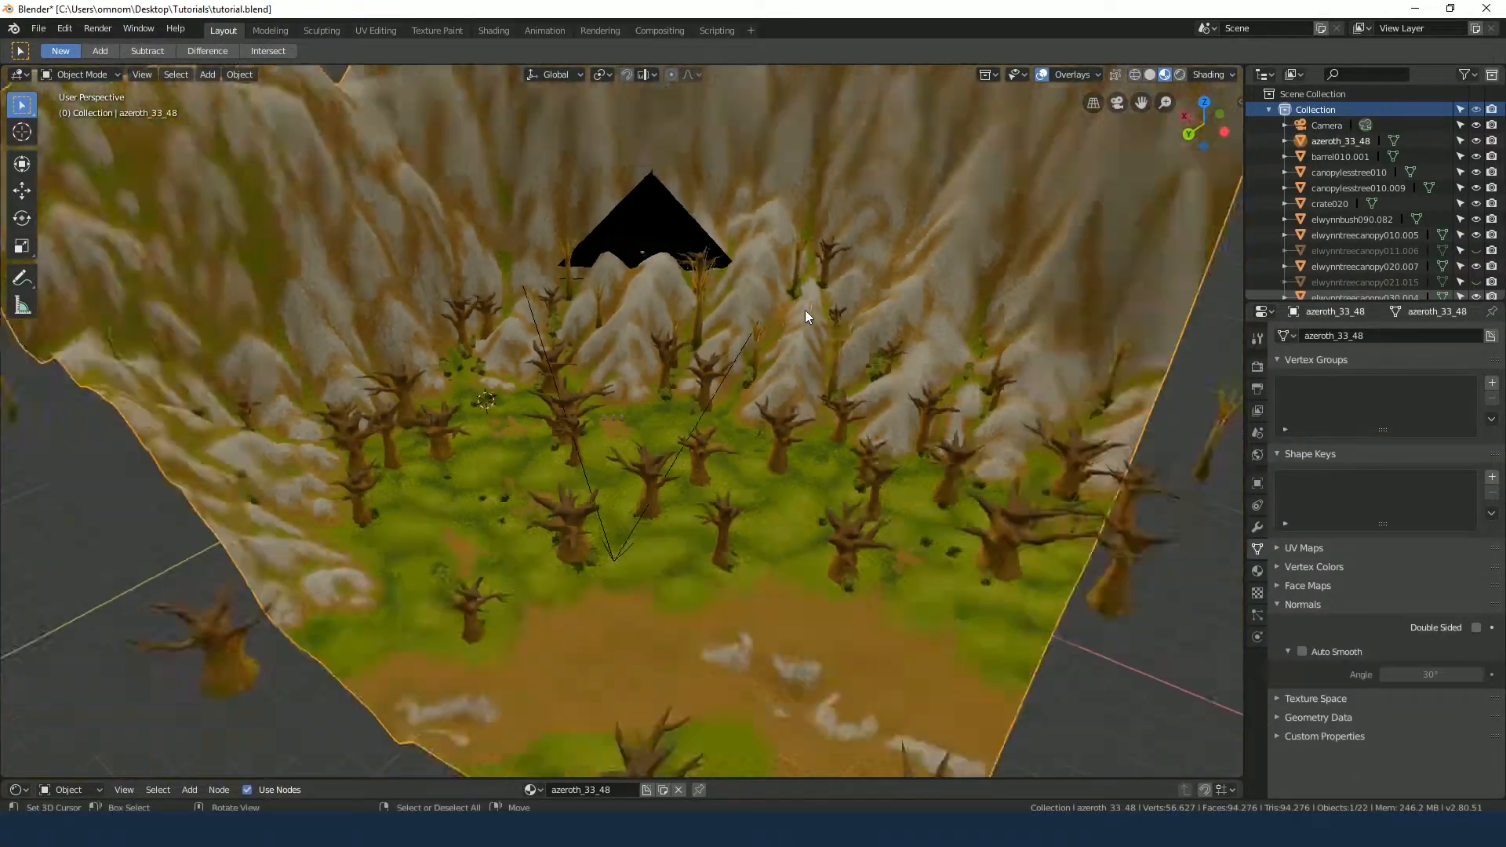
pyautogui.scroll(-3, 804, 309)
pyautogui.scroll(5, 699, 477)
pyautogui.moveTo(700, 477); pyautogui.dragTo(715, 331, button='middle')
pyautogui.press('KP_7')
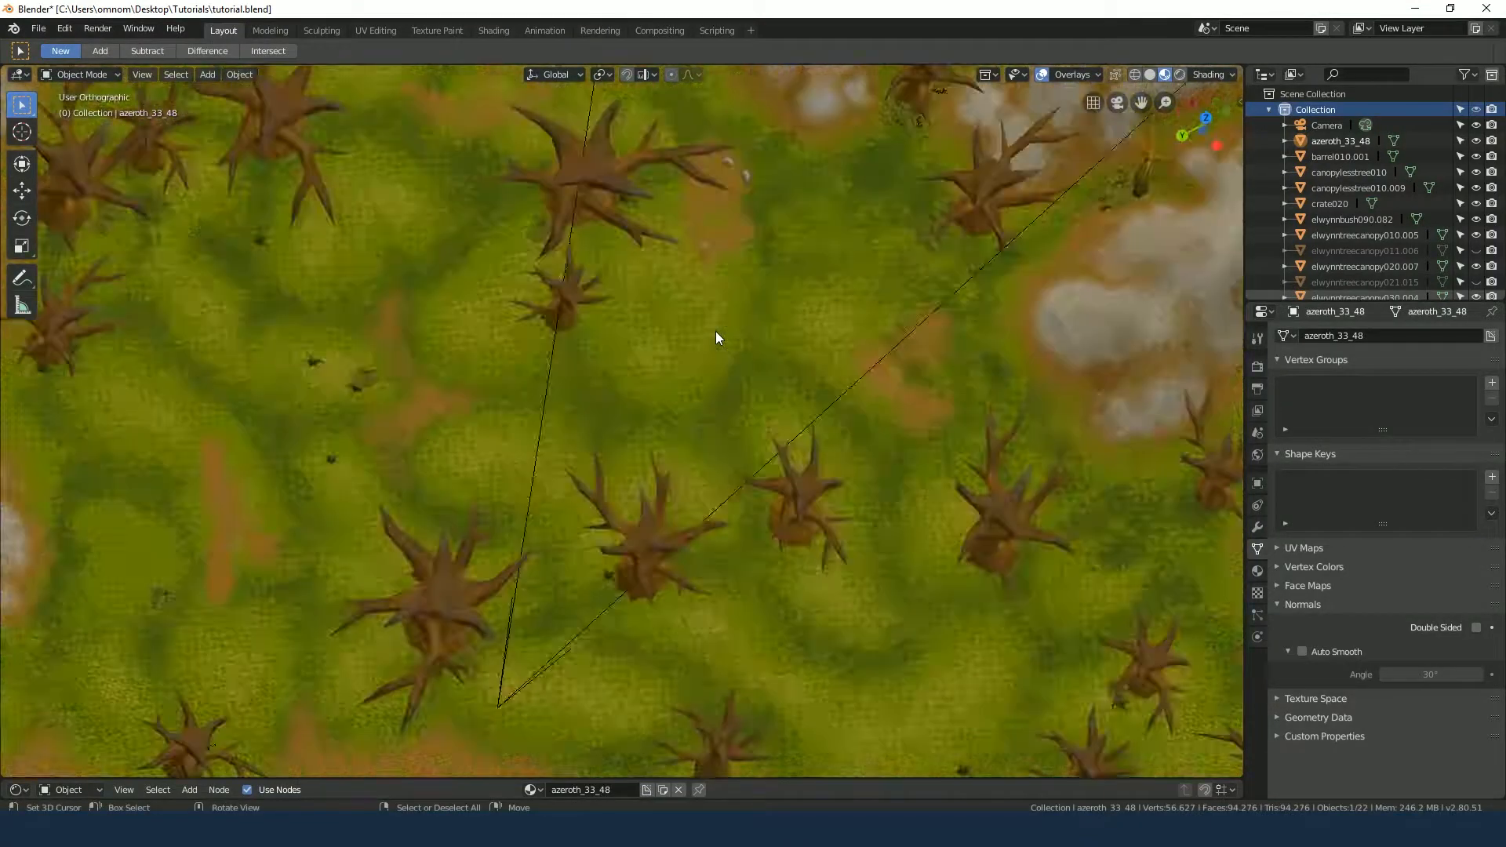
pyautogui.scroll(-3, 715, 331)
pyautogui.keyDown('shift'); pyautogui.moveTo(728, 404); pyautogui.dragTo(680, 261, button='middle'); pyautogui.keyUp('shift')
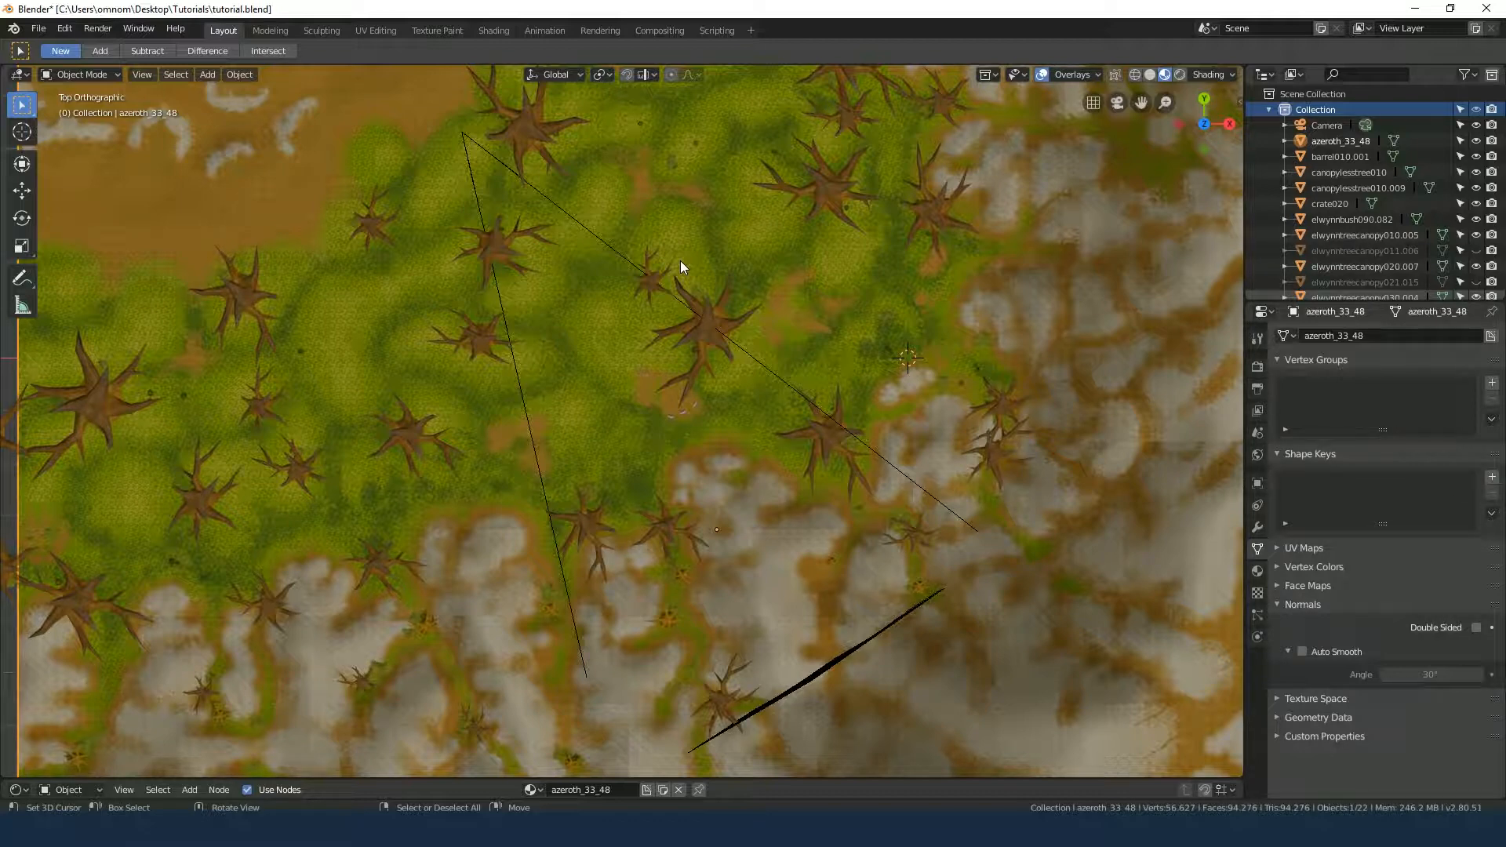
pyautogui.keyDown('shift'); pyautogui.moveTo(680, 261); pyautogui.dragTo(960, 291, button='middle'); pyautogui.keyUp('shift')
pyautogui.scroll(1, 425, 457)
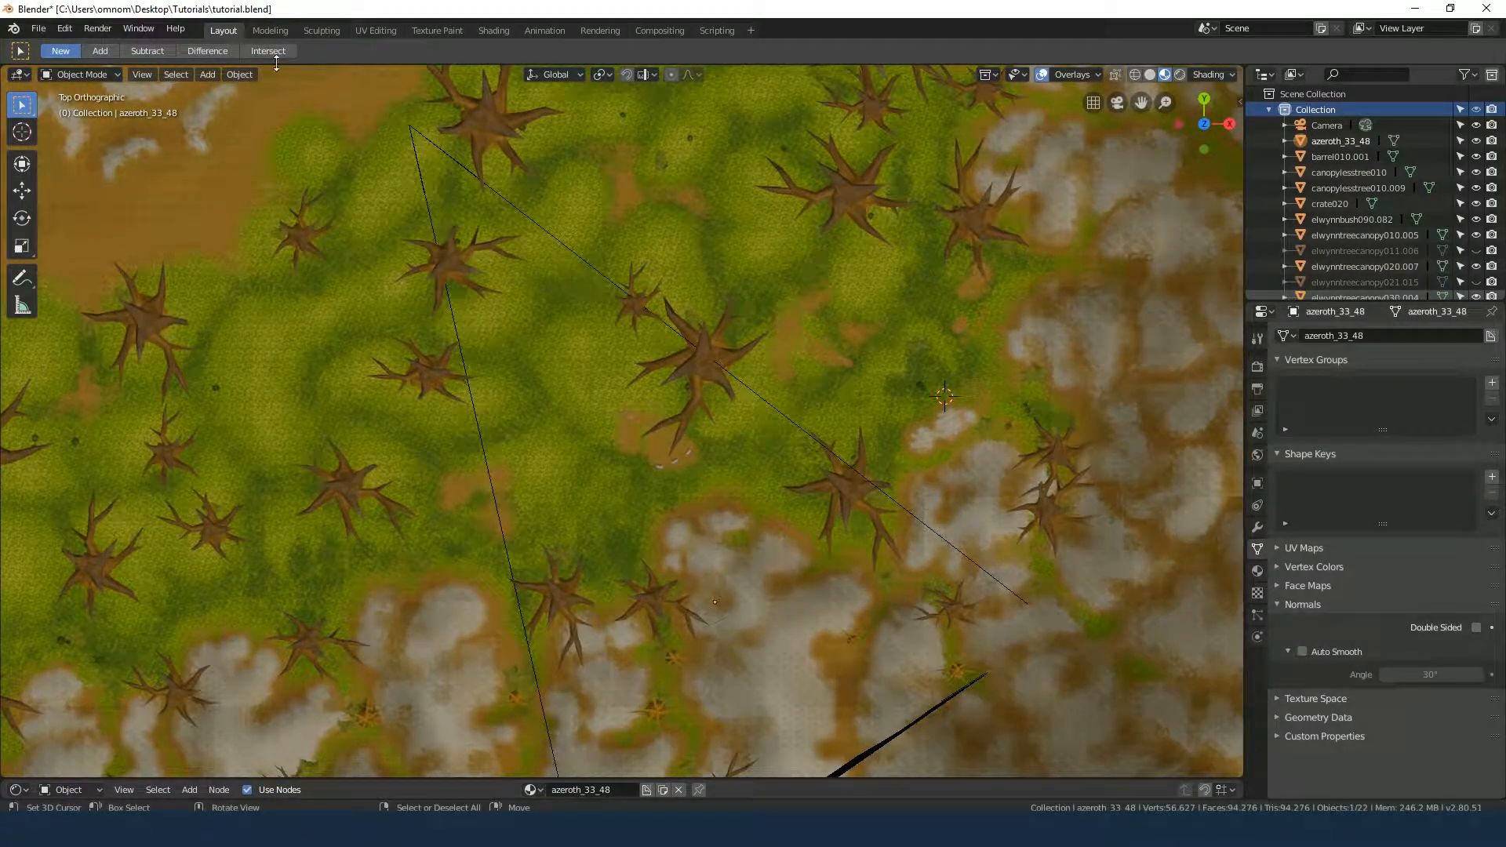
pyautogui.click(79, 75)
pyautogui.click(83, 163)
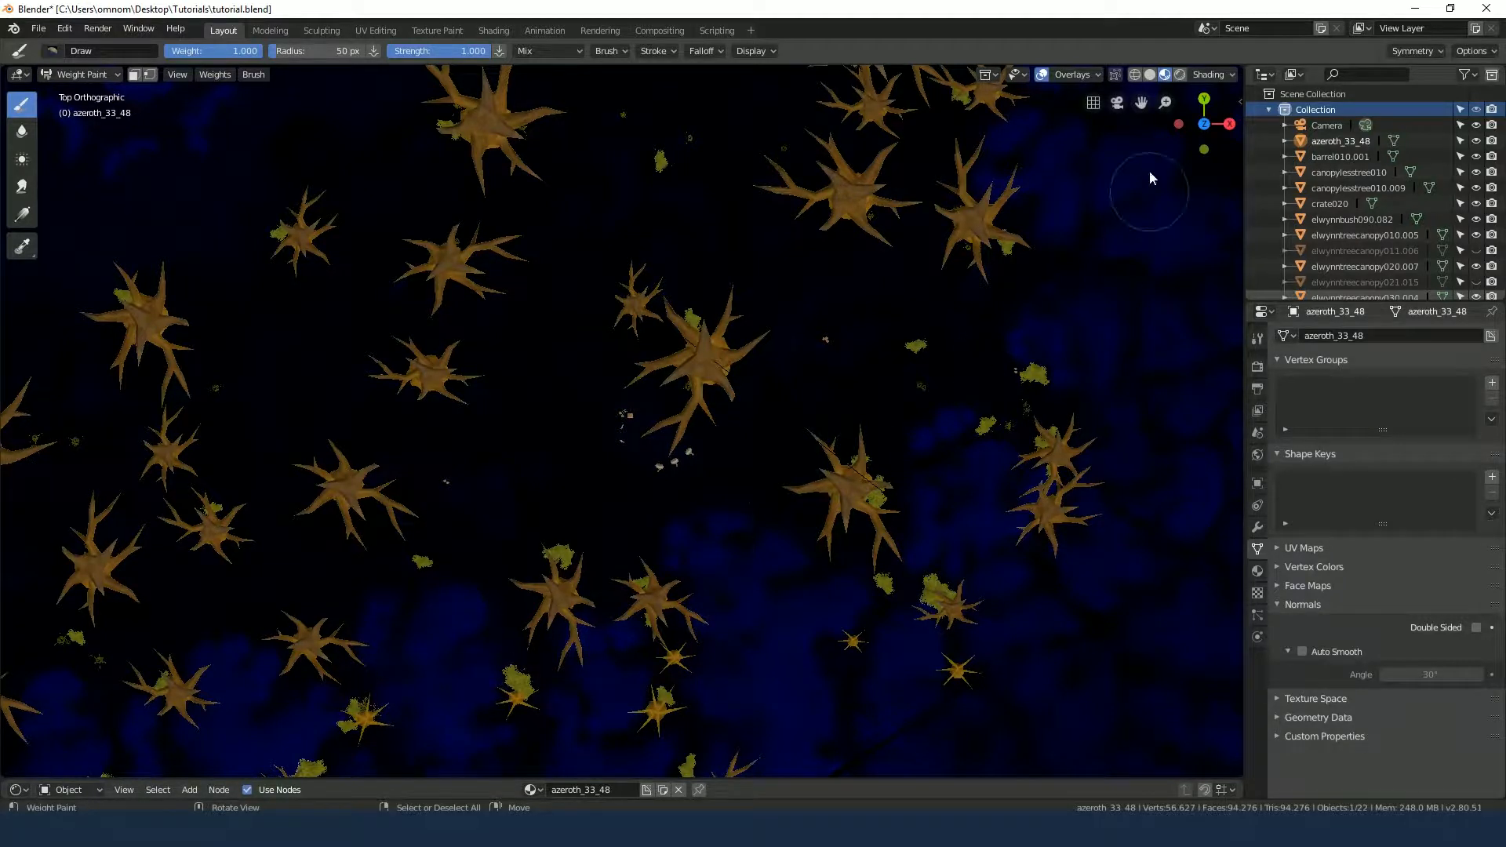
# Enable nodes for the world background surface
pyautogui.click(1179, 75)
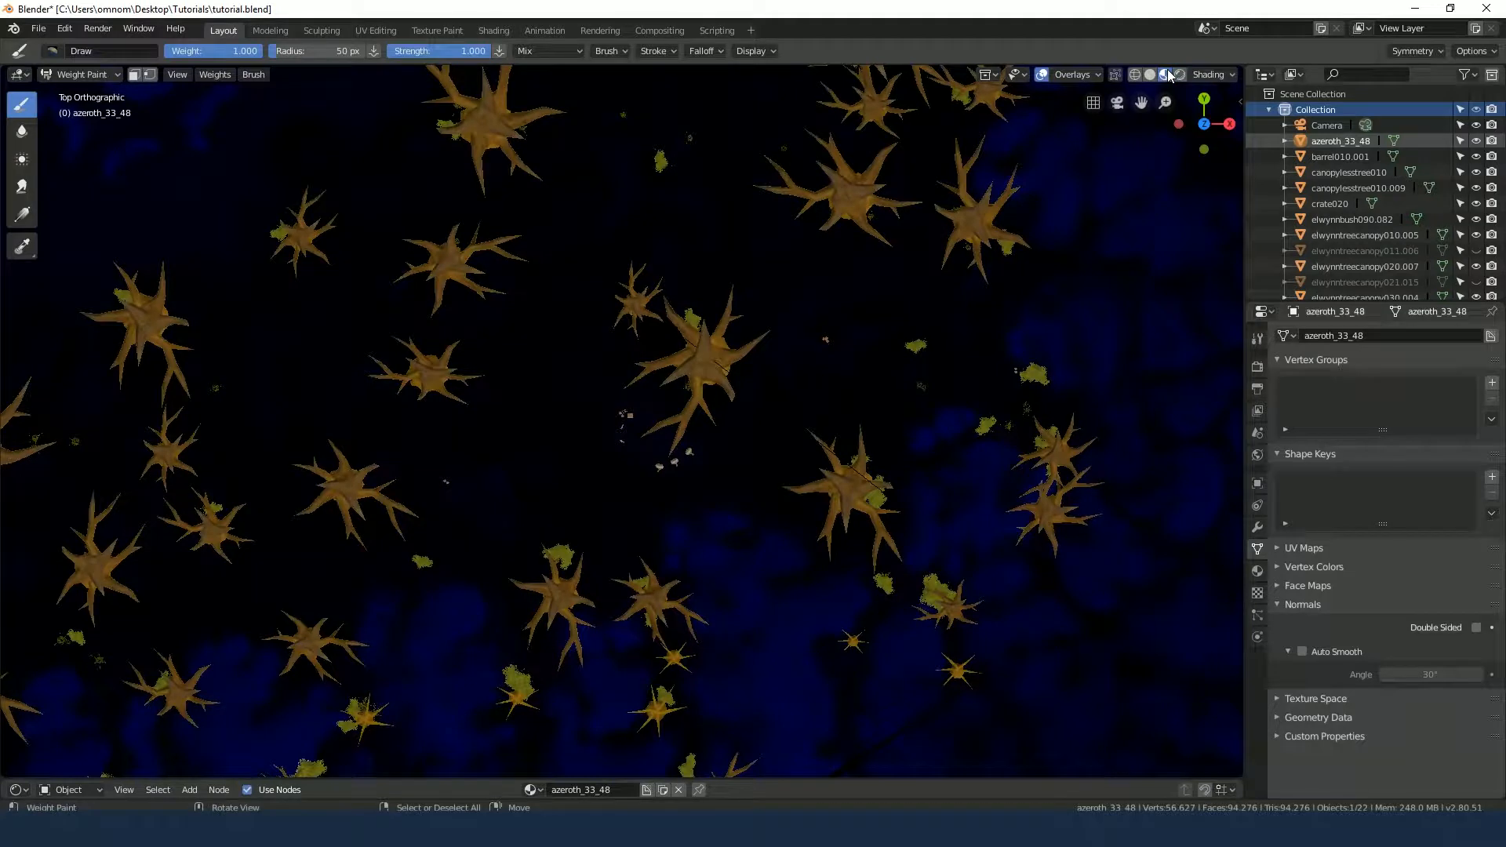
pyautogui.click(1258, 455)
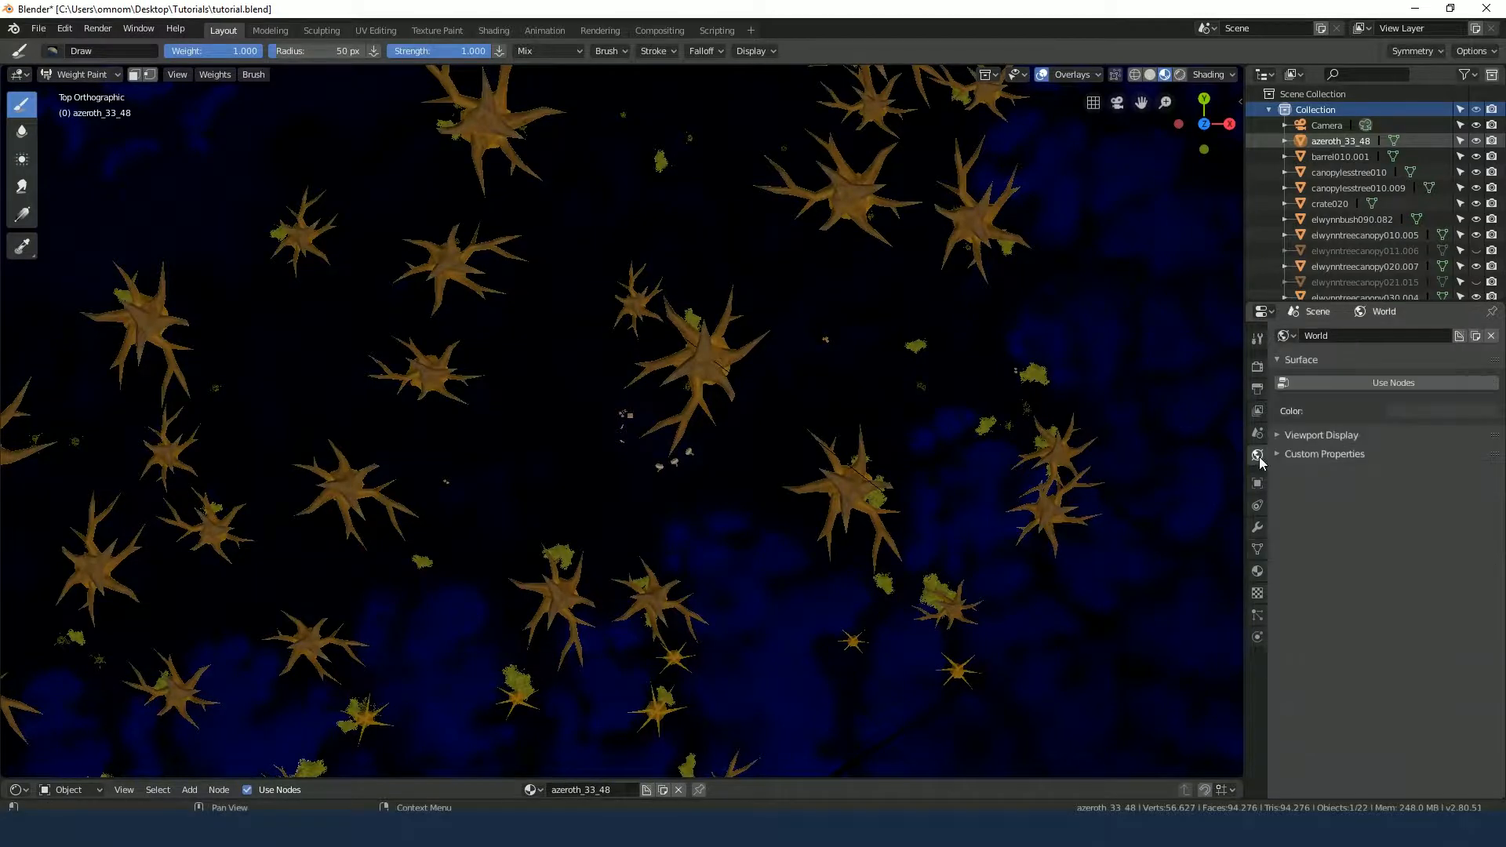
pyautogui.click(1443, 383)
# Try an Environment Texture as the world background color, and remove it from the color input
pyautogui.click(1490, 440)
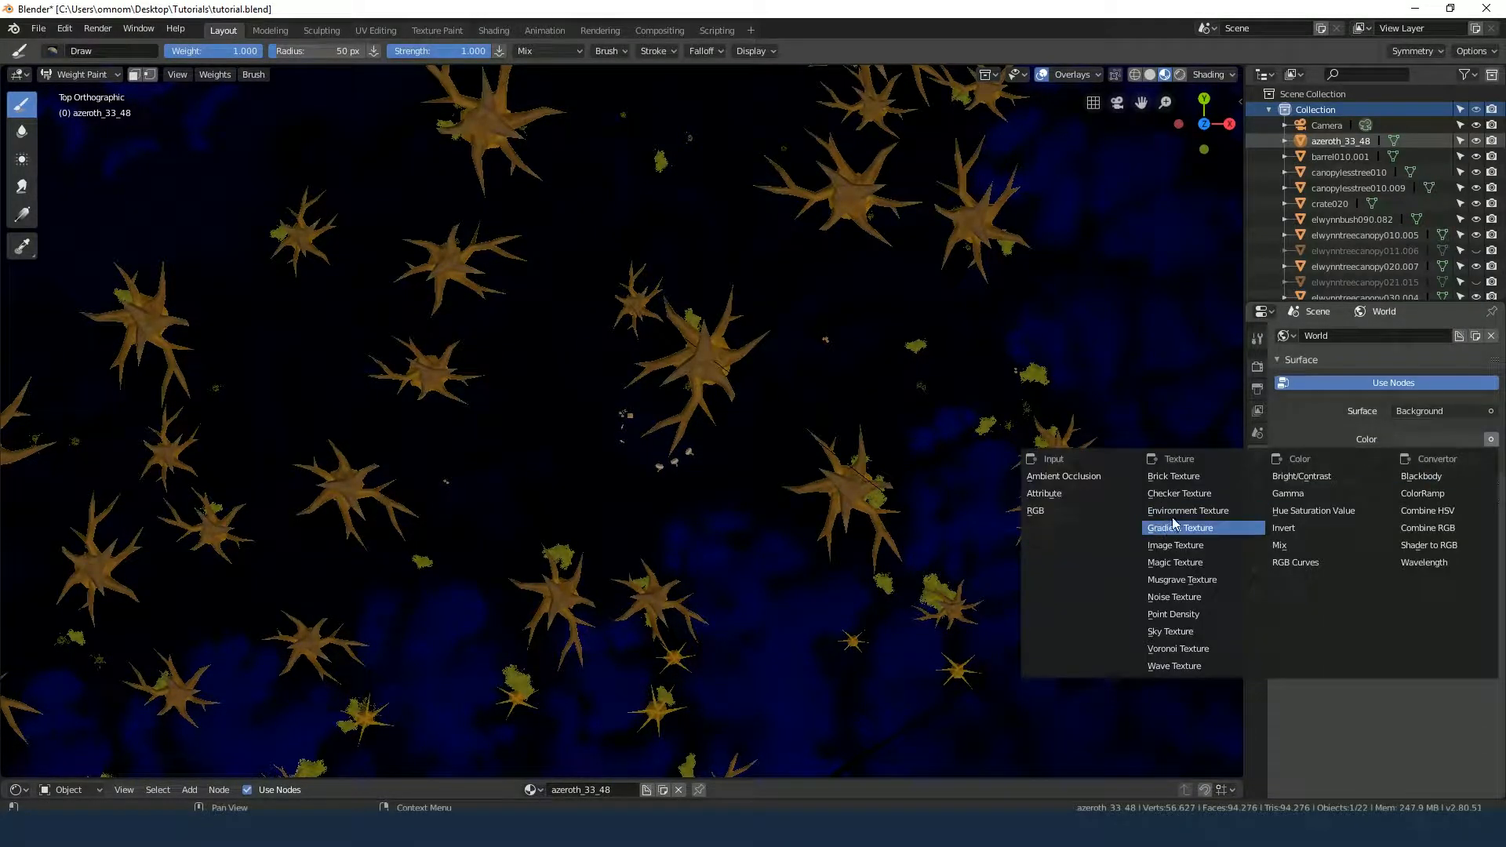
pyautogui.click(1190, 510)
pyautogui.click(1490, 439)
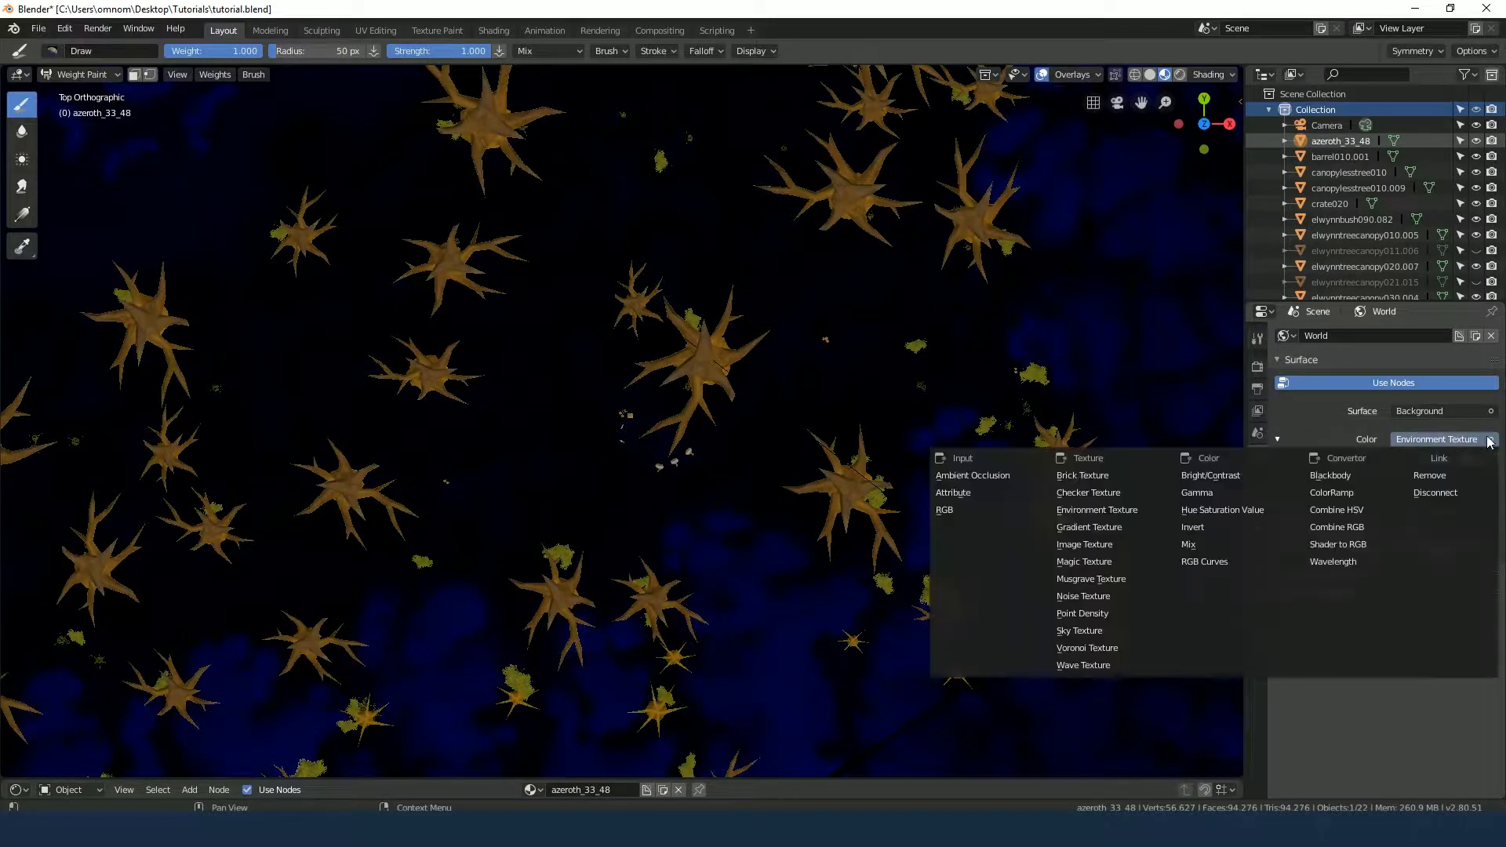
pyautogui.click(1459, 478)
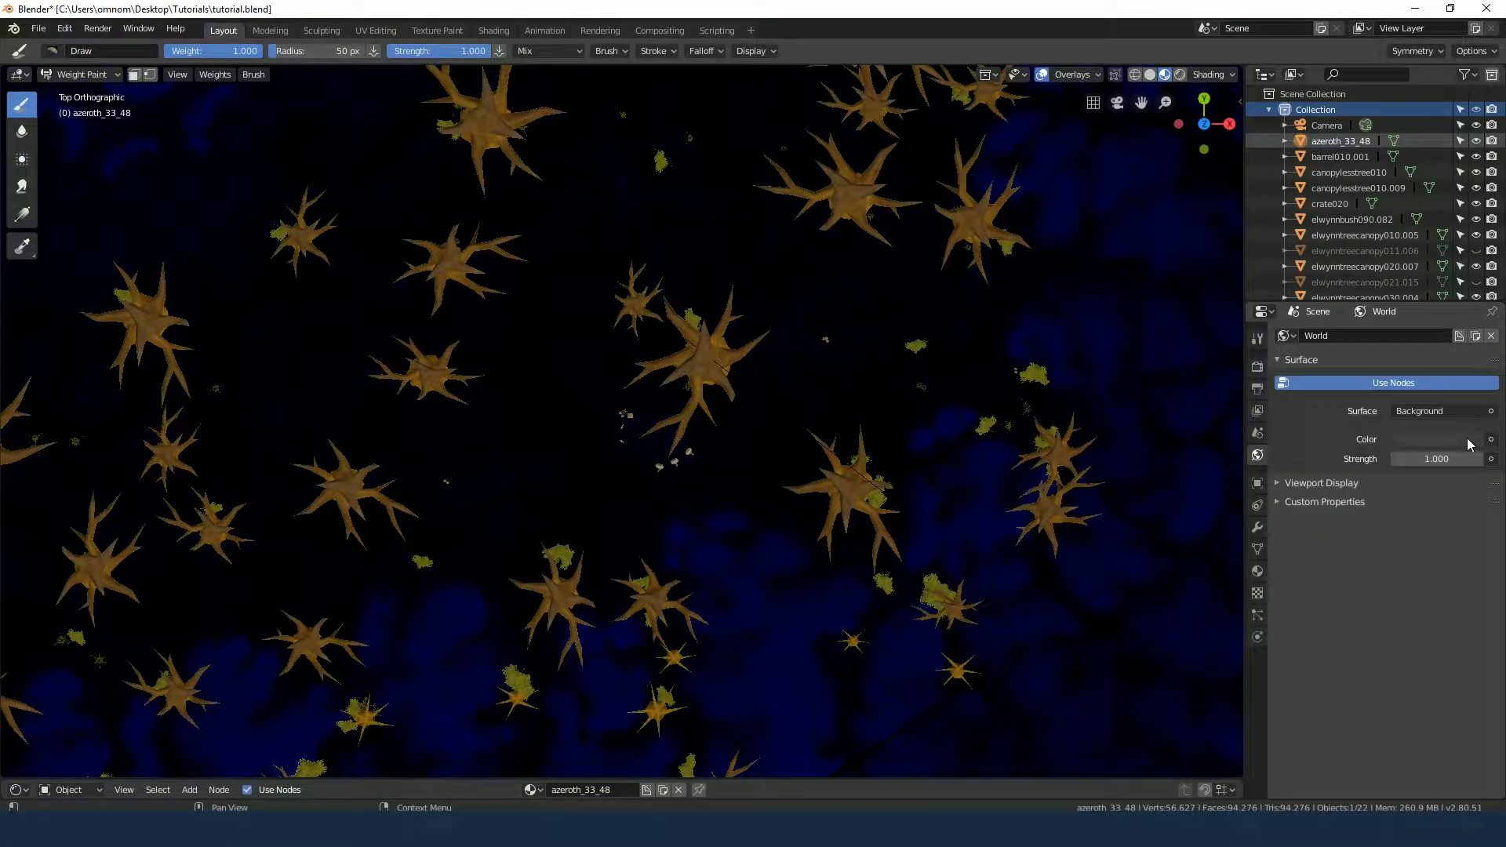
# Set the world background color to white and switch the viewport to Rendered shading
pyautogui.click(1475, 441)
pyautogui.moveTo(1374, 399); pyautogui.dragTo(1451, 399)
pyautogui.click(1180, 74)
pyautogui.moveTo(1136, 193); pyautogui.dragTo(858, 406)
pyautogui.moveTo(858, 406); pyautogui.dragTo(715, 421, button='middle')
pyautogui.scroll(6, 716, 422)
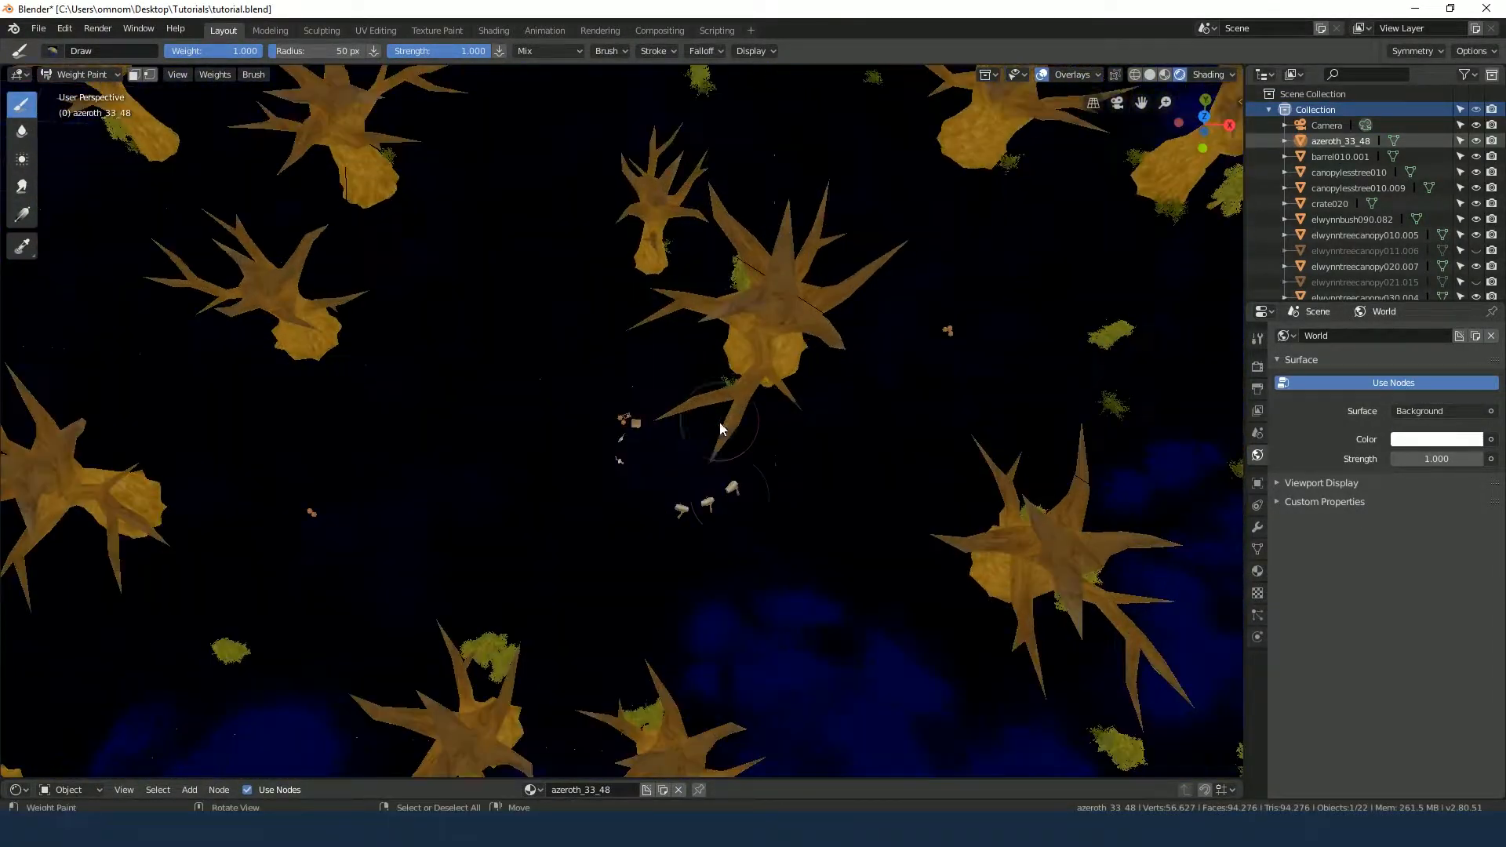
# Set the world background strength to 6
pyautogui.scroll(-10, 549, 502)
pyautogui.moveTo(540, 478); pyautogui.dragTo(915, 499, button='middle')
pyautogui.click(1437, 460)
pyautogui.write('6')
pyautogui.press('Return')
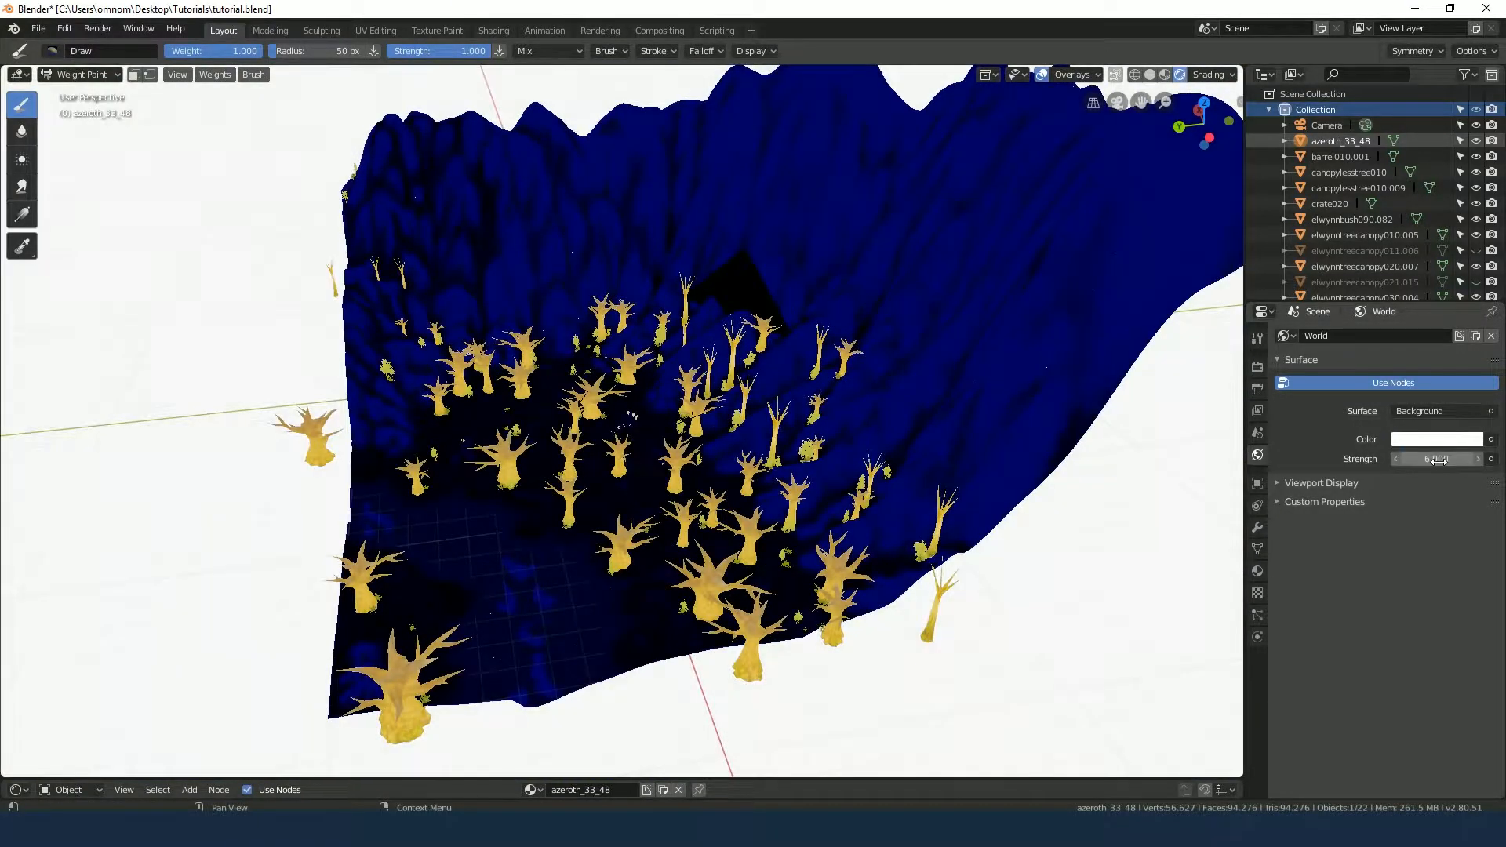
# Set the world background strength to 100 and return the view to top orthographic
pyautogui.moveTo(761, 345); pyautogui.dragTo(914, 452, button='middle')
pyautogui.scroll(8, 701, 501)
pyautogui.click(1446, 458)
pyautogui.write('100')
pyautogui.press('Return')
pyautogui.moveTo(558, 506); pyautogui.dragTo(516, 433, button='middle')
pyautogui.press('KP_7')
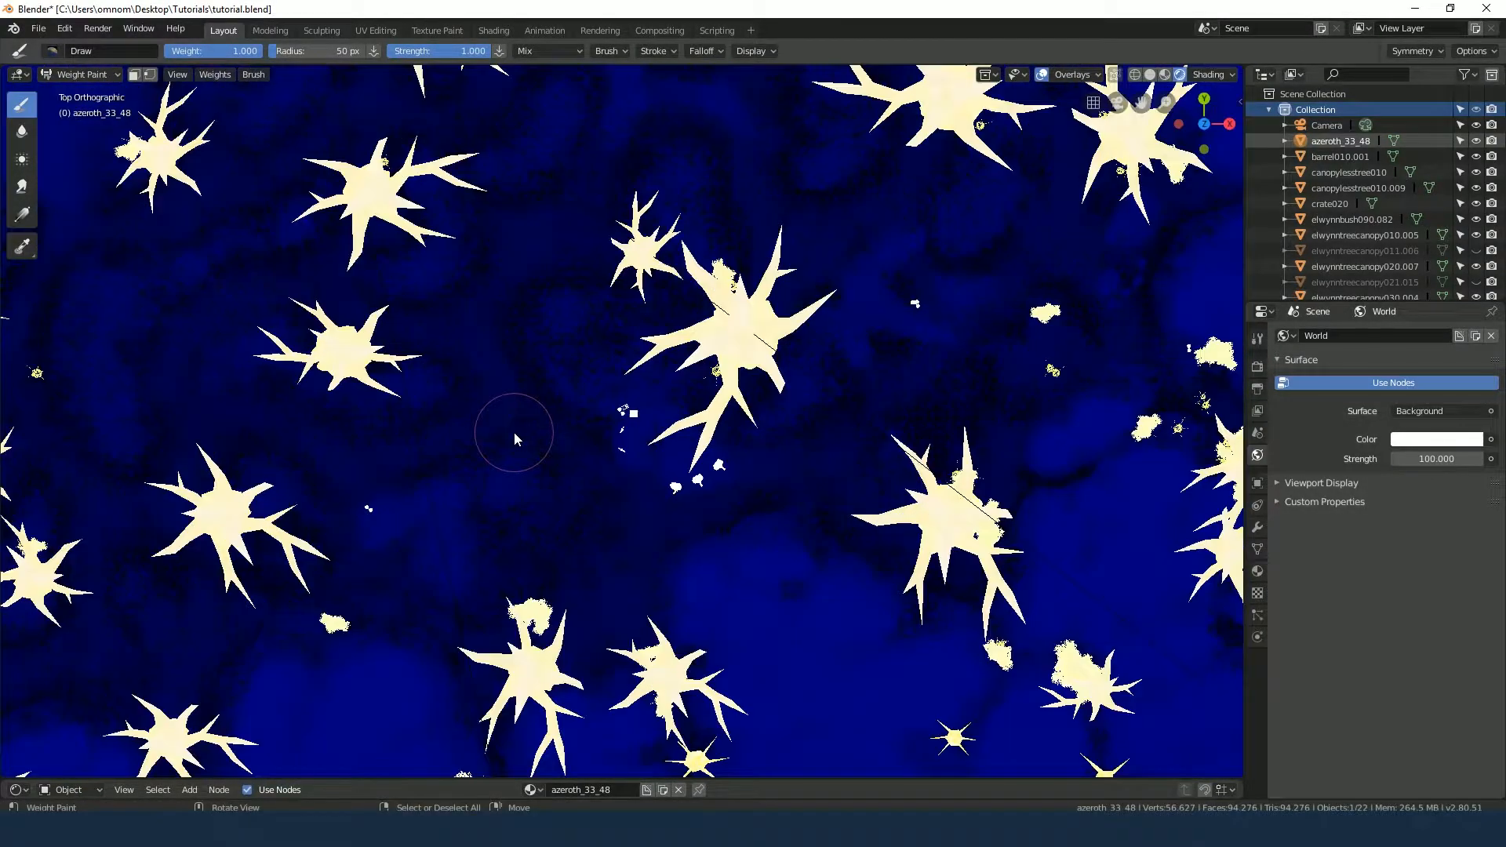
# Set the brush radius to 58 px and paint a first full-weight stroke on the terrain beside the camp
pyautogui.scroll(-4, 515, 431)
pyautogui.press('f')
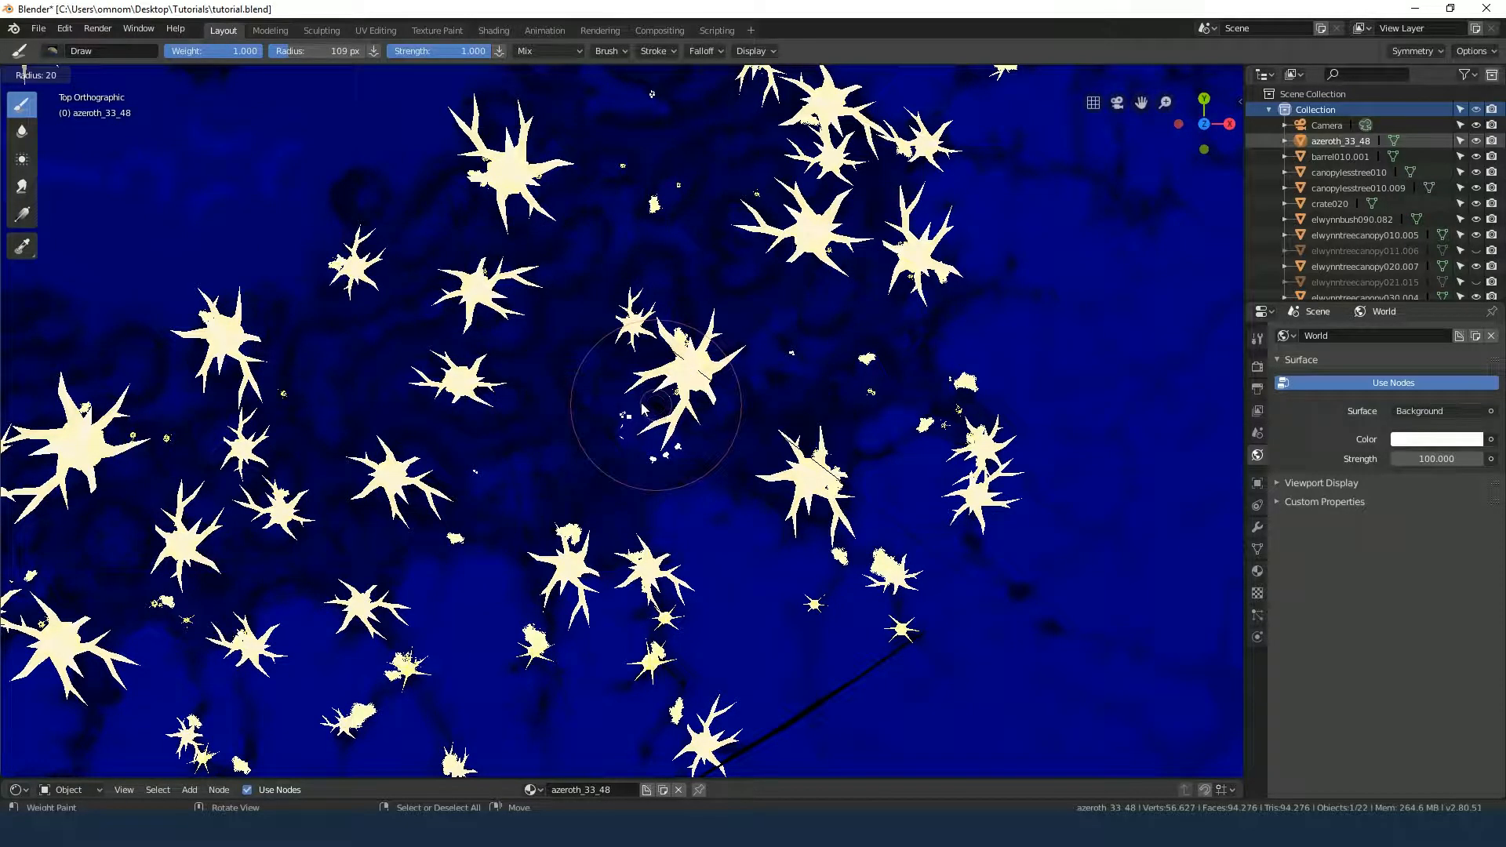
pyautogui.click(633, 446)
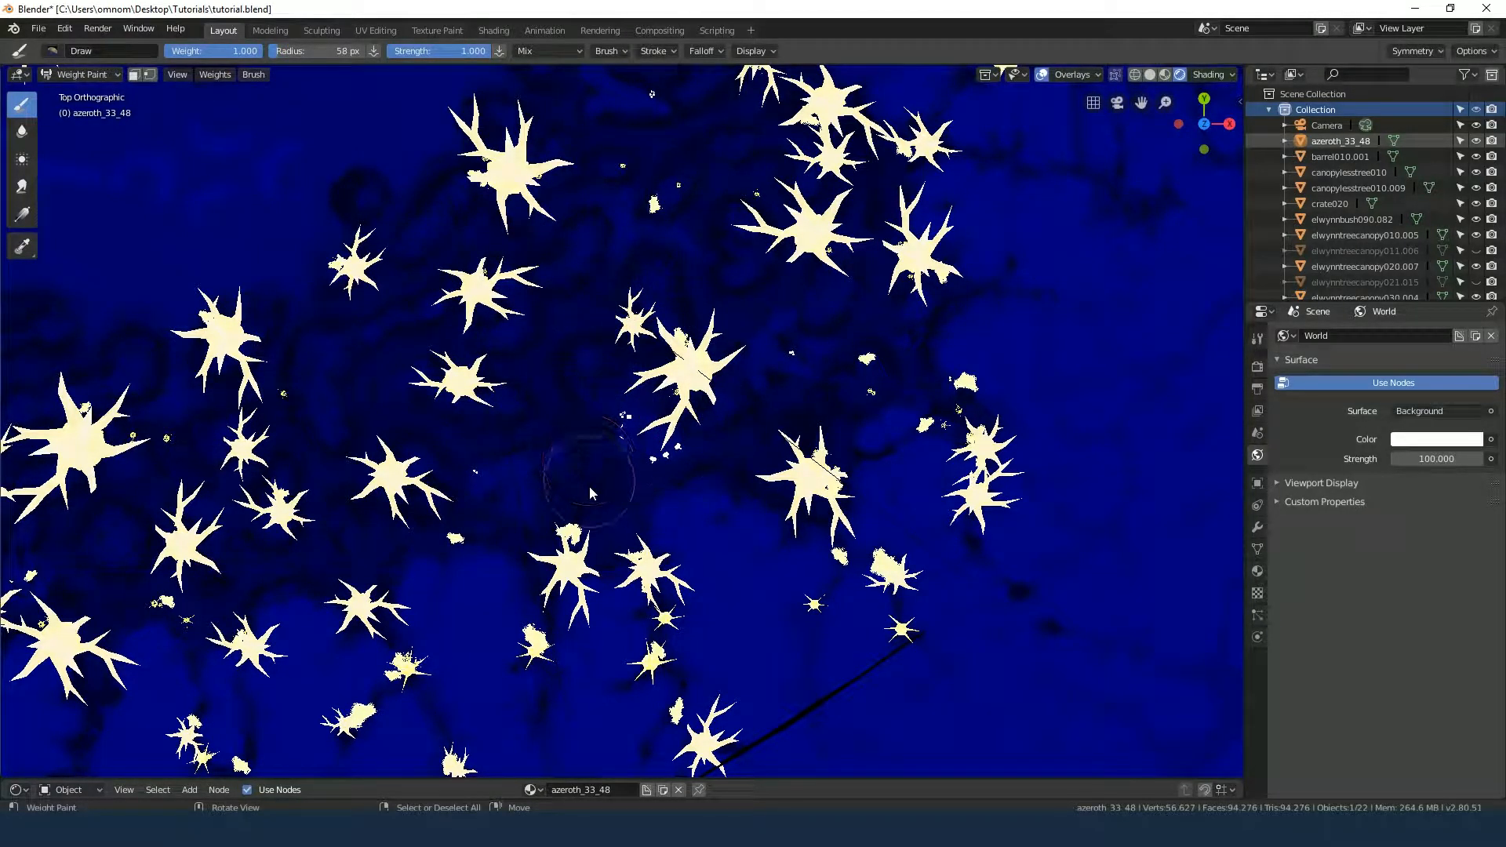
pyautogui.moveTo(578, 506)
pyautogui.mouseDown()
pyautogui.moveTo(555, 444)
pyautogui.moveTo(560, 524)
pyautogui.moveTo(590, 468)
pyautogui.moveTo(576, 381)
pyautogui.mouseUp()
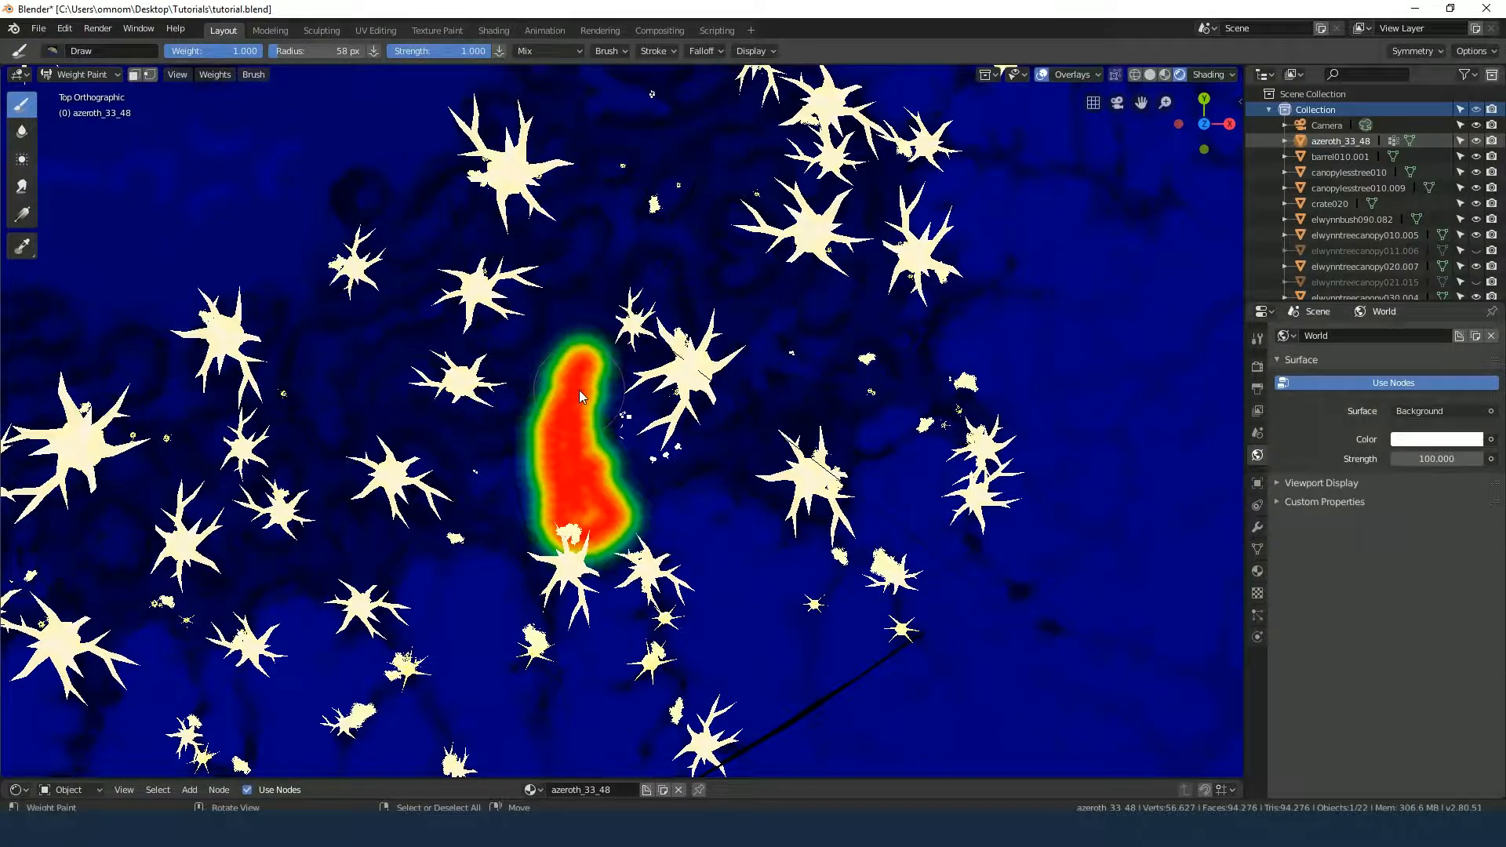
# Extend the full-weight painting toward the camera, across the clearing and around the camp props
pyautogui.scroll(2, 595, 464)
pyautogui.moveTo(835, 406)
pyautogui.mouseDown()
pyautogui.moveTo(780, 407)
pyautogui.moveTo(588, 314)
pyautogui.moveTo(628, 360)
pyautogui.moveTo(690, 377)
pyautogui.moveTo(673, 316)
pyautogui.moveTo(546, 263)
pyautogui.mouseUp()
pyautogui.keyDown('shift'); pyautogui.moveTo(543, 291); pyautogui.dragTo(764, 403, button='middle'); pyautogui.keyUp('shift')
pyautogui.scroll(-1, 764, 404)
pyautogui.moveTo(528, 209); pyautogui.dragTo(716, 378)
pyautogui.moveTo(567, 281)
pyautogui.mouseDown()
pyautogui.moveTo(628, 539)
pyautogui.moveTo(627, 387)
pyautogui.mouseUp()
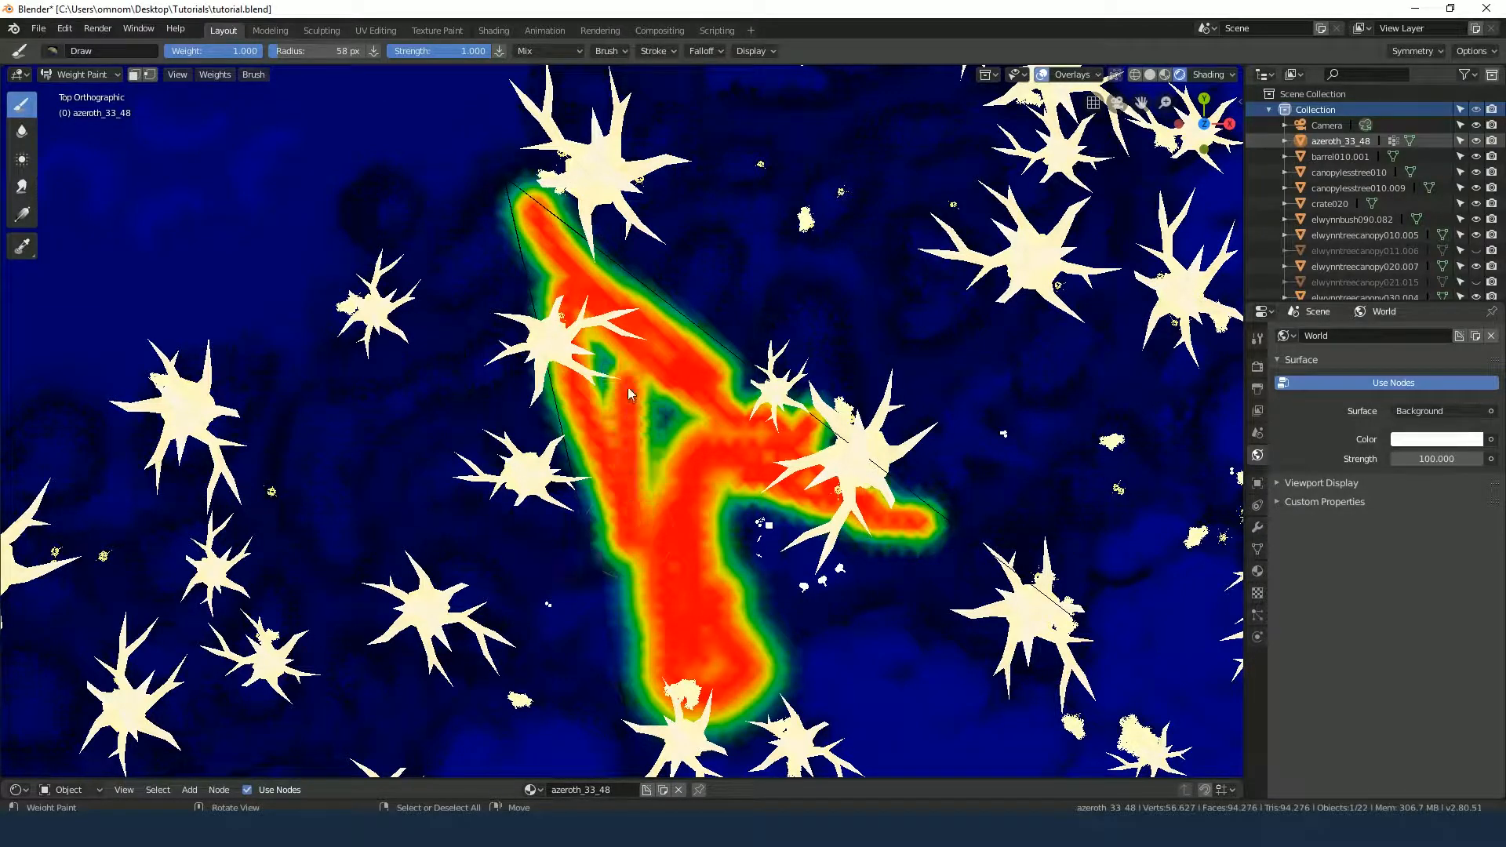
pyautogui.moveTo(657, 447)
pyautogui.mouseDown()
pyautogui.moveTo(611, 354)
pyautogui.moveTo(660, 476)
pyautogui.mouseUp()
pyautogui.moveTo(644, 608)
pyautogui.mouseDown()
pyautogui.moveTo(872, 581)
pyautogui.moveTo(742, 632)
pyautogui.moveTo(877, 571)
pyautogui.mouseUp()
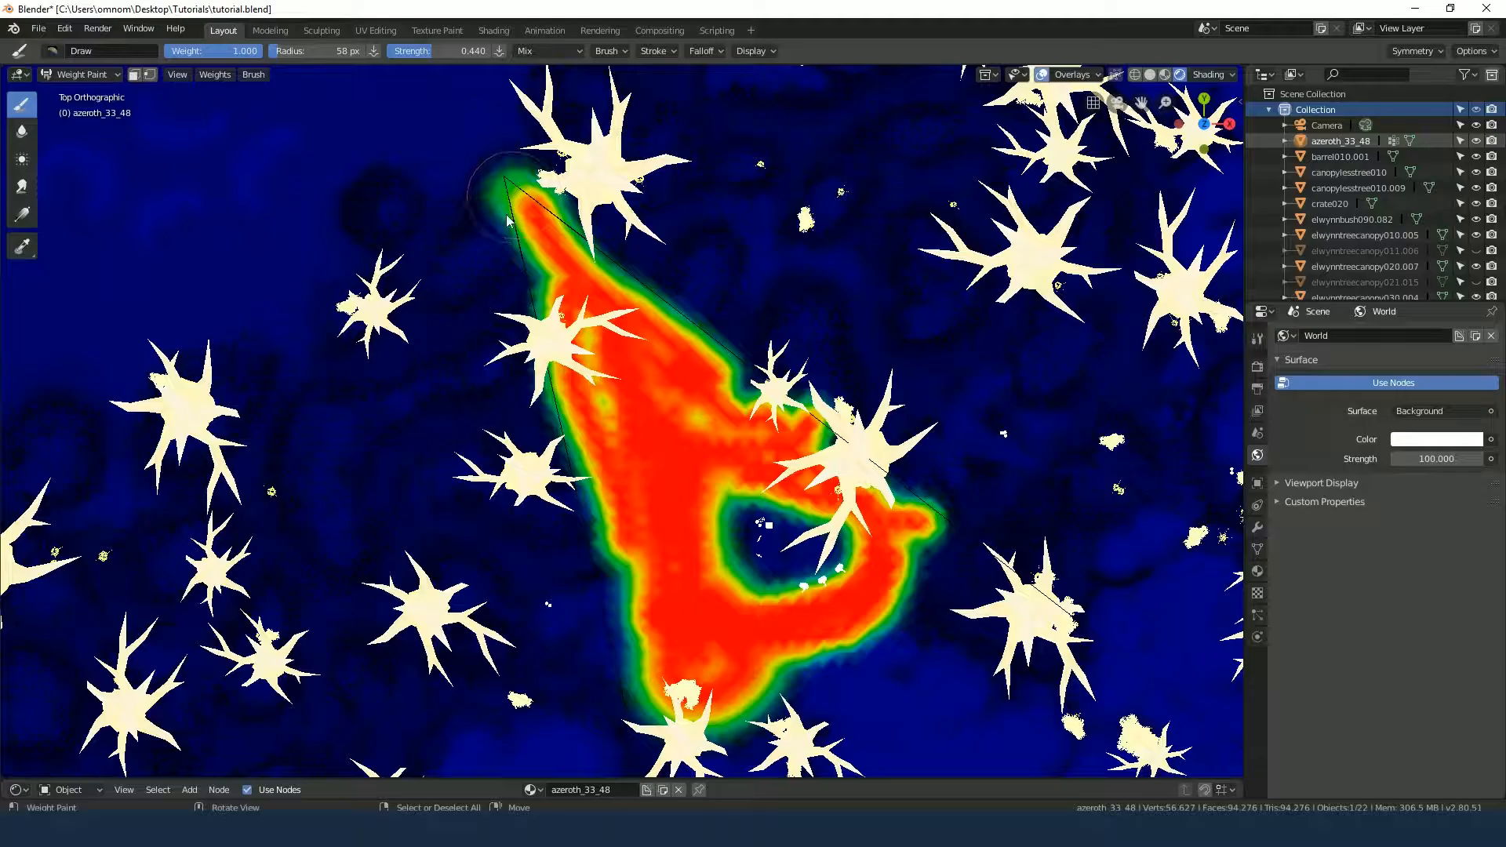
# Paint a stroke at strength 0.440 beside the camera's narrow end and reduce it with Subtract blending
pyautogui.moveTo(502, 176); pyautogui.dragTo(522, 331)
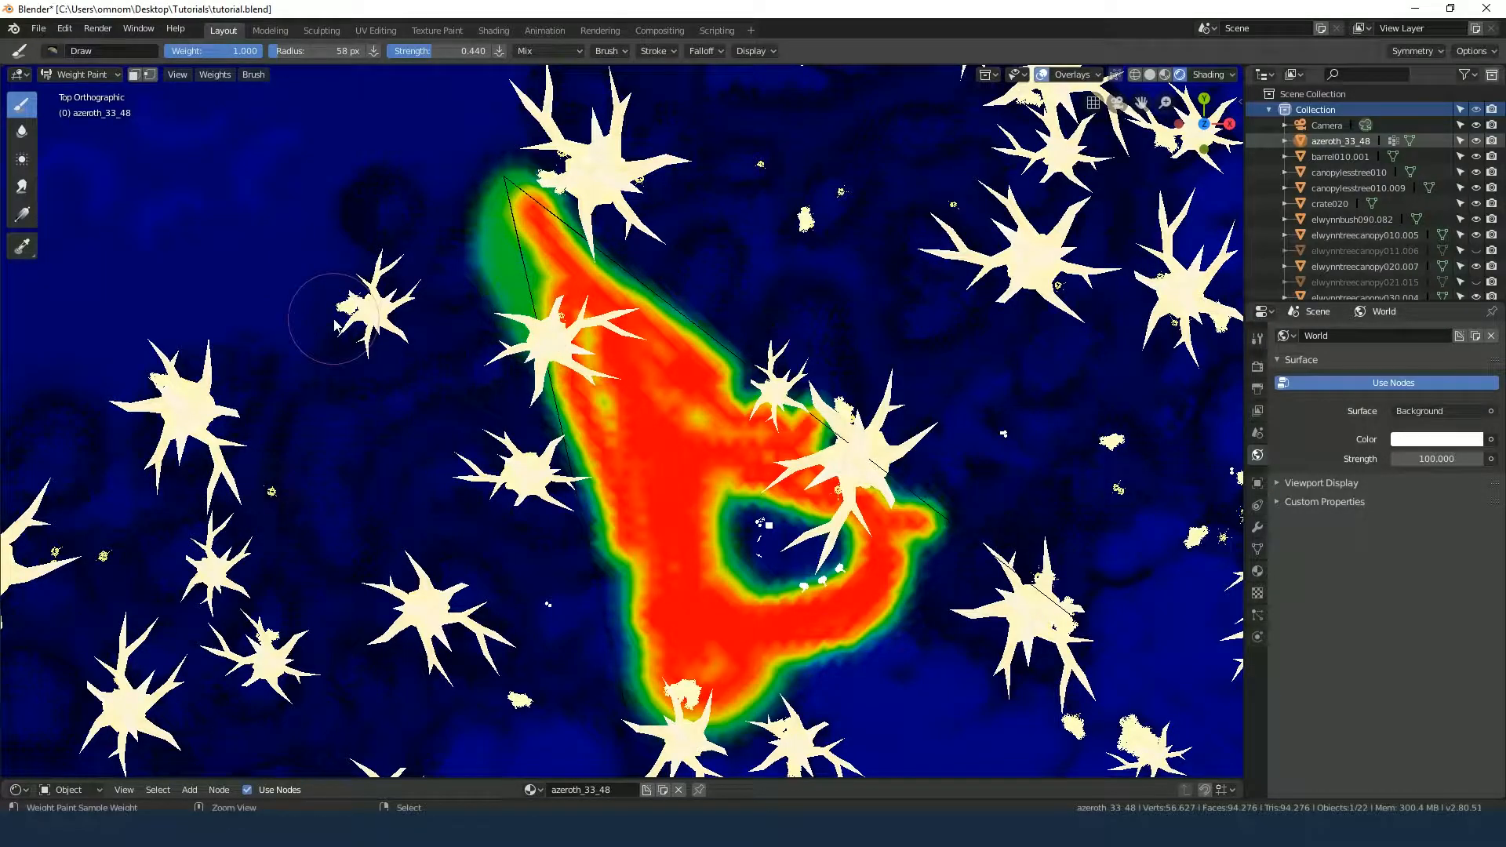
pyautogui.click(552, 55)
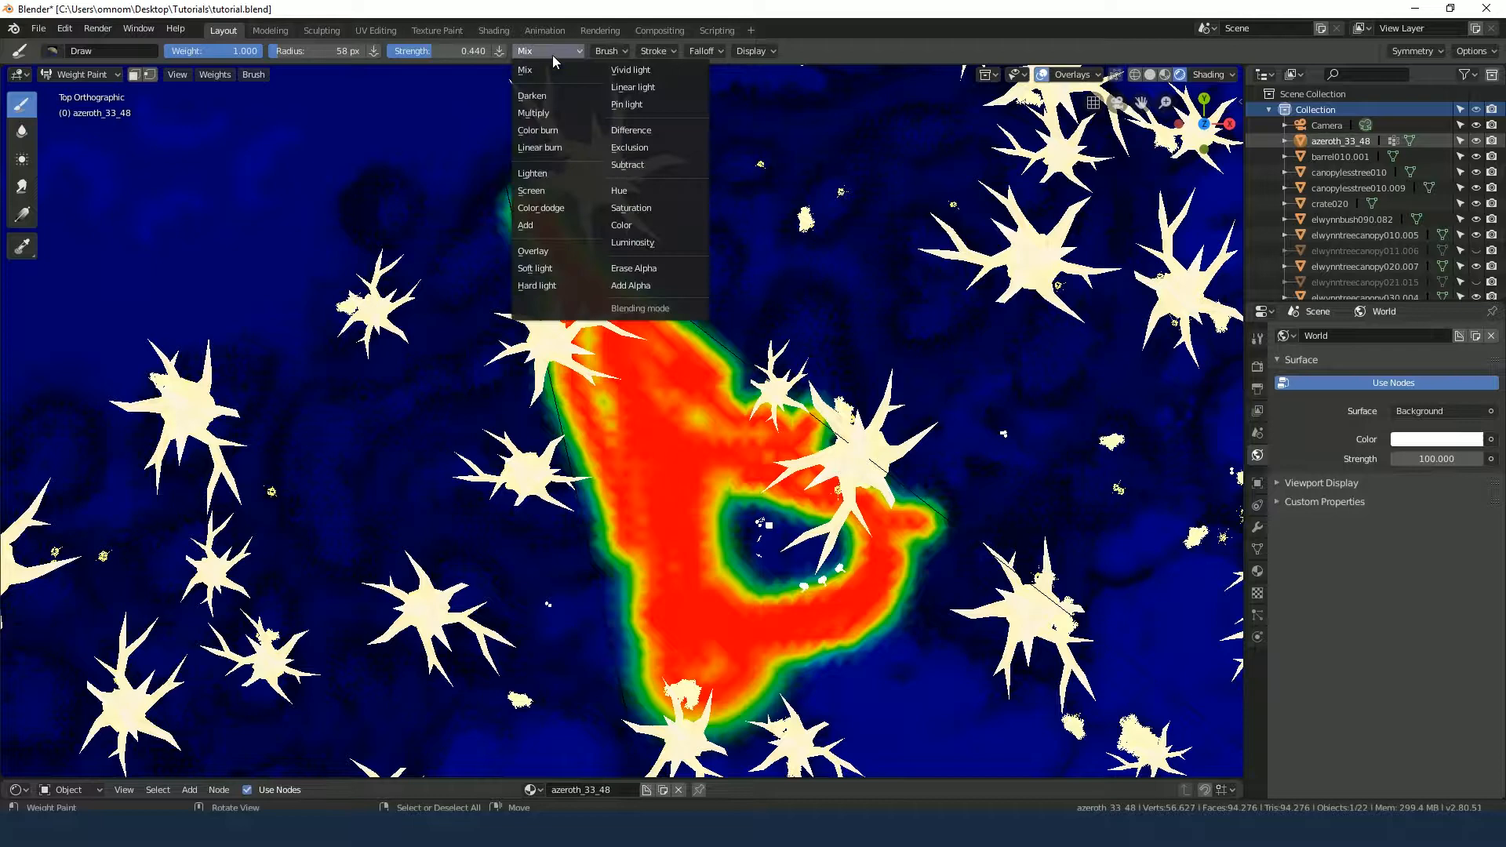
pyautogui.click(651, 164)
pyautogui.moveTo(502, 190)
pyautogui.mouseDown()
pyautogui.moveTo(538, 284)
pyautogui.moveTo(536, 216)
pyautogui.moveTo(556, 275)
pyautogui.mouseUp()
# Erase much of the painted weight with the Subtract brush at strength 0.720, and raise the strength to 1.000
pyautogui.moveTo(417, 55); pyautogui.dragTo(448, 55)
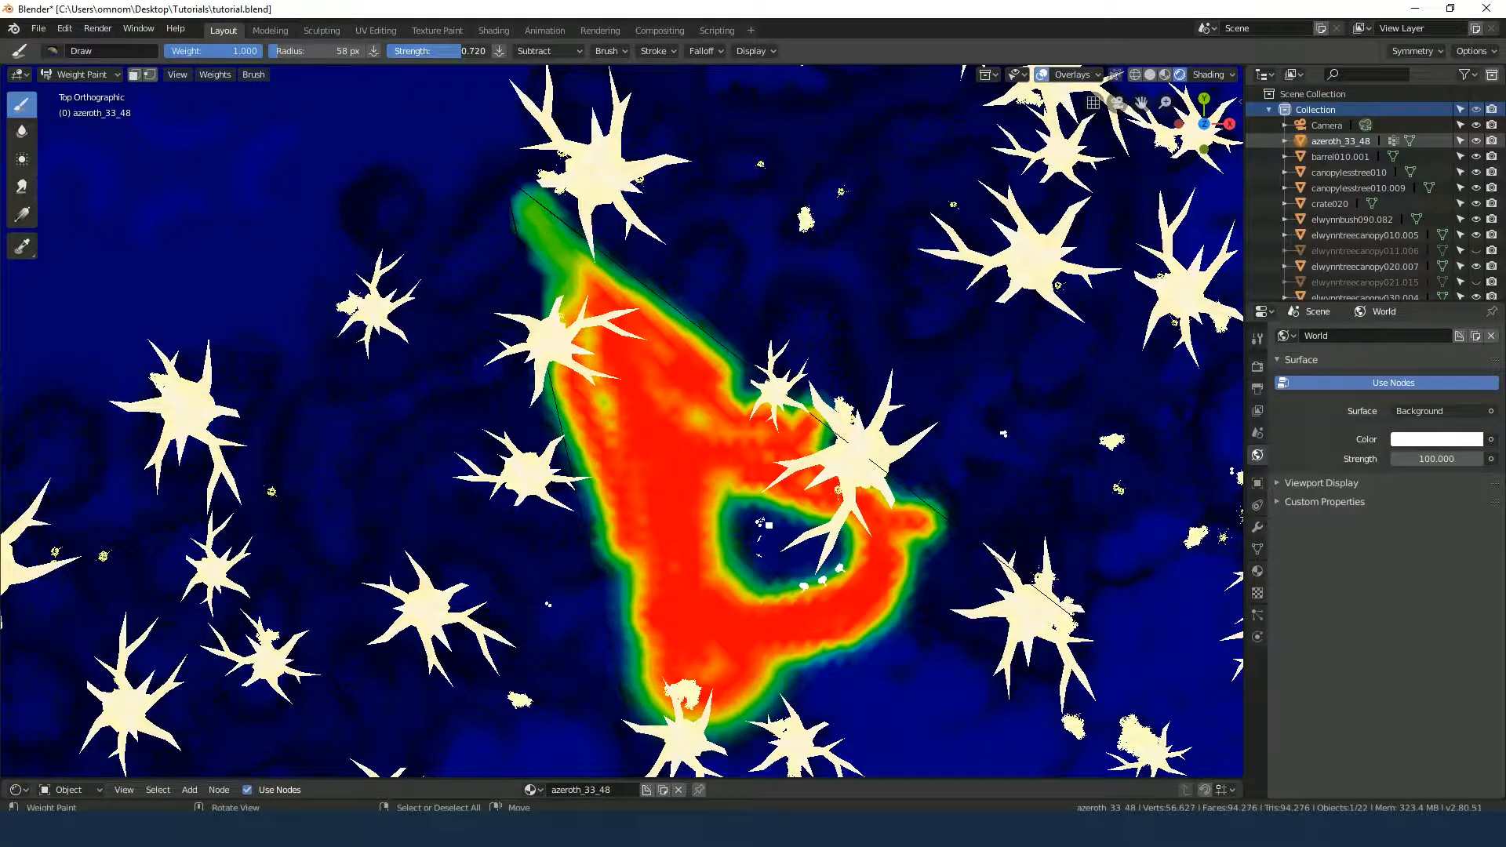
pyautogui.moveTo(513, 251)
pyautogui.mouseDown()
pyautogui.moveTo(541, 259)
pyautogui.moveTo(533, 220)
pyautogui.moveTo(612, 330)
pyautogui.moveTo(601, 680)
pyautogui.moveTo(690, 690)
pyautogui.moveTo(943, 527)
pyautogui.moveTo(943, 478)
pyautogui.moveTo(688, 356)
pyautogui.moveTo(651, 369)
pyautogui.moveTo(637, 310)
pyautogui.moveTo(582, 330)
pyautogui.moveTo(574, 392)
pyautogui.moveTo(600, 433)
pyautogui.mouseUp()
pyautogui.moveTo(437, 52); pyautogui.dragTo(456, 52)
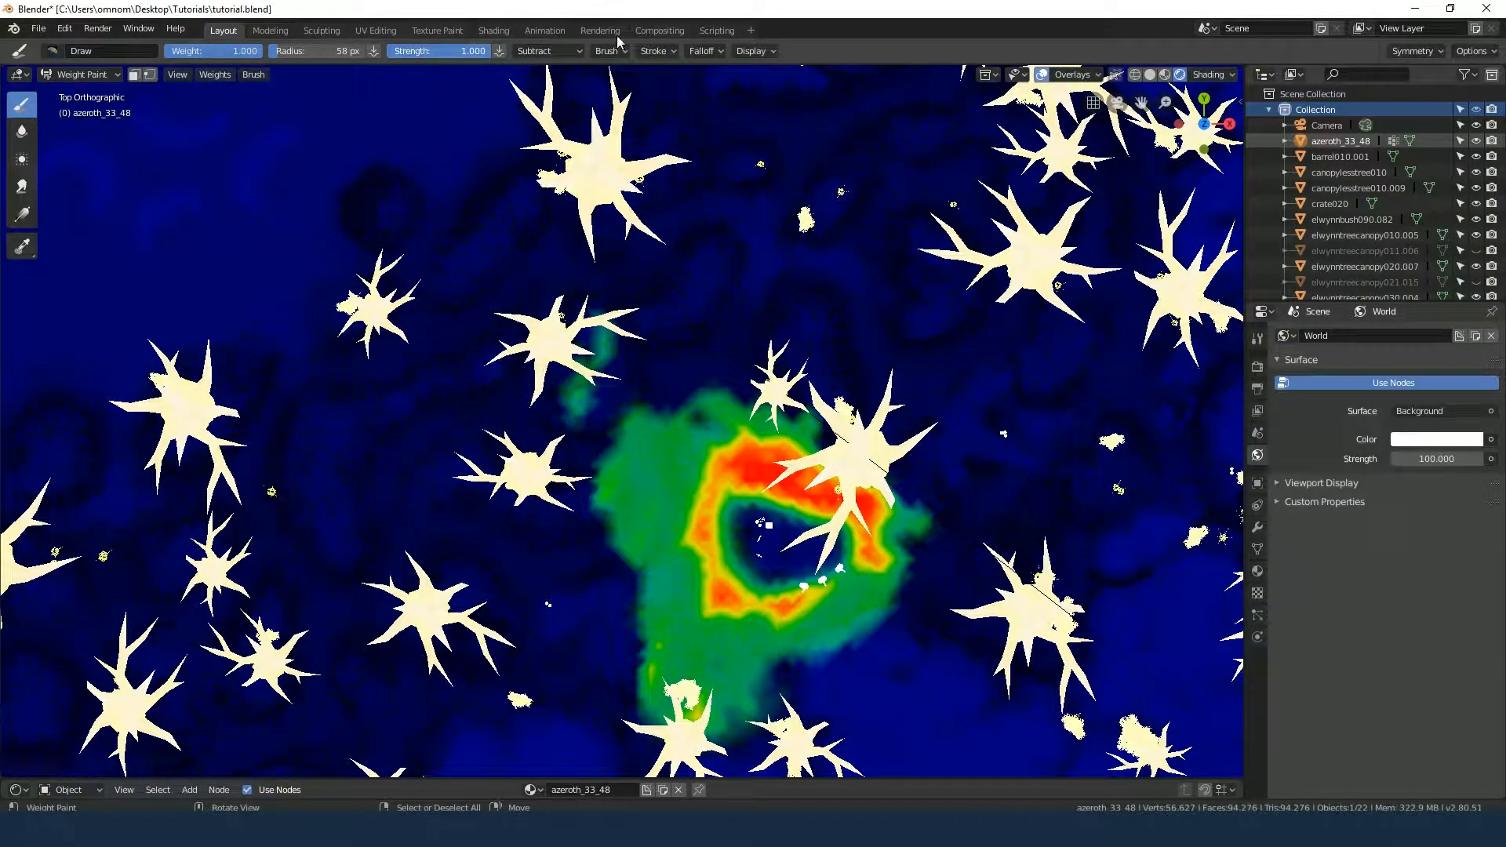
# Paint full weight with Mix blending along the camera's field-of-view lines and fill the inside with a 94 px brush
pyautogui.click(565, 51)
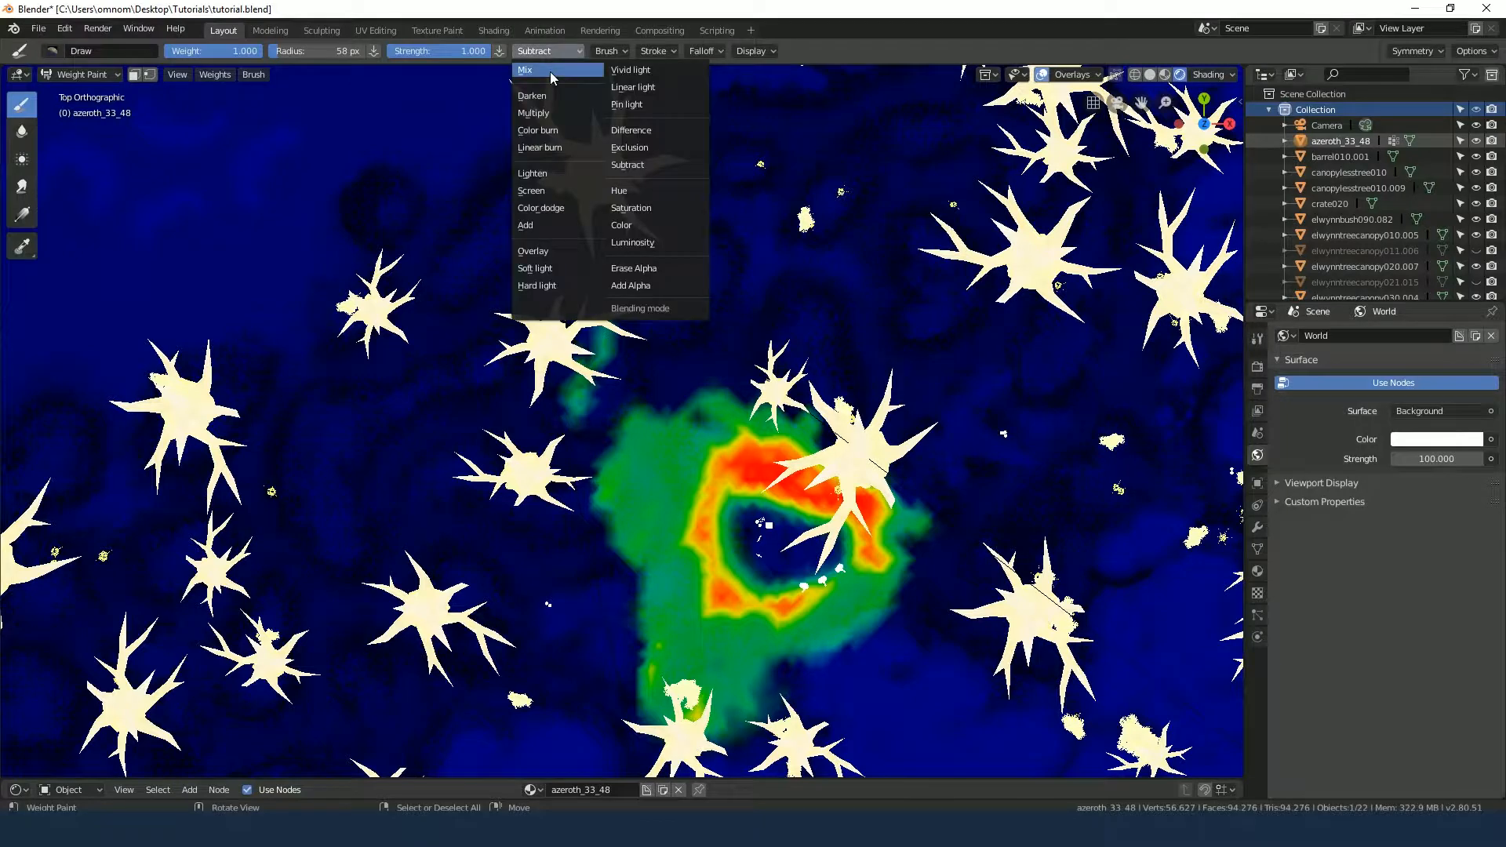
pyautogui.click(553, 72)
pyautogui.moveTo(723, 397)
pyautogui.mouseDown()
pyautogui.moveTo(534, 205)
pyautogui.moveTo(627, 690)
pyautogui.moveTo(690, 765)
pyautogui.moveTo(835, 645)
pyautogui.moveTo(807, 714)
pyautogui.moveTo(902, 510)
pyautogui.moveTo(823, 478)
pyautogui.moveTo(703, 388)
pyautogui.moveTo(691, 345)
pyautogui.moveTo(543, 276)
pyautogui.mouseUp()
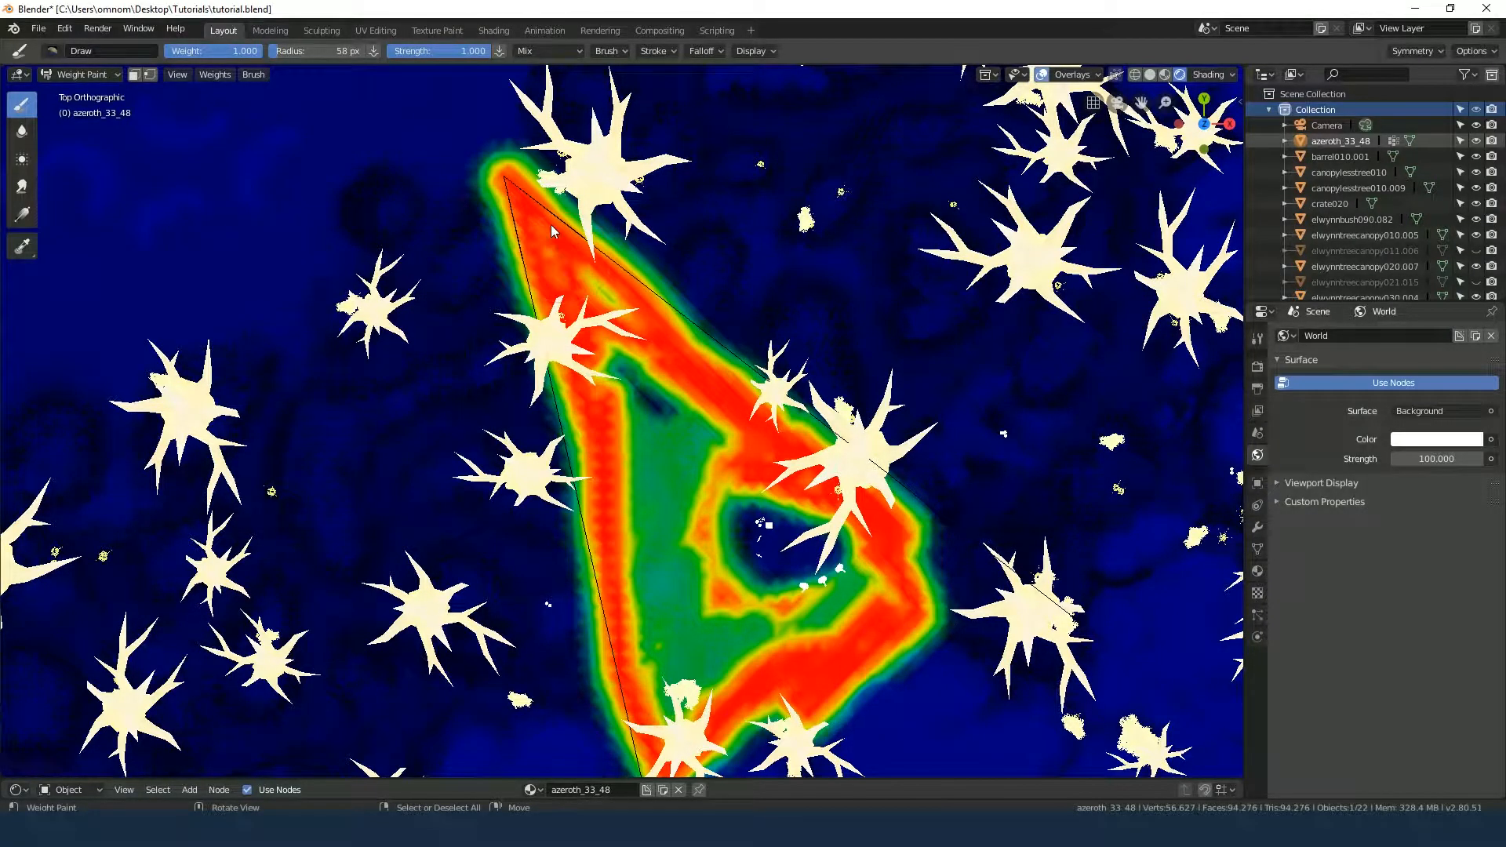
pyautogui.moveTo(623, 418); pyautogui.dragTo(612, 418)
pyautogui.press('f')
pyautogui.click(662, 447)
pyautogui.moveTo(592, 275)
pyautogui.mouseDown()
pyautogui.moveTo(569, 296)
pyautogui.moveTo(671, 408)
pyautogui.moveTo(723, 437)
pyautogui.moveTo(659, 549)
pyautogui.moveTo(624, 507)
pyautogui.moveTo(688, 720)
pyautogui.moveTo(718, 623)
pyautogui.moveTo(710, 653)
pyautogui.mouseUp()
# Check the painted area through the camera and erase the weight behind the camera with Subtract blending
pyautogui.press('KP_0')
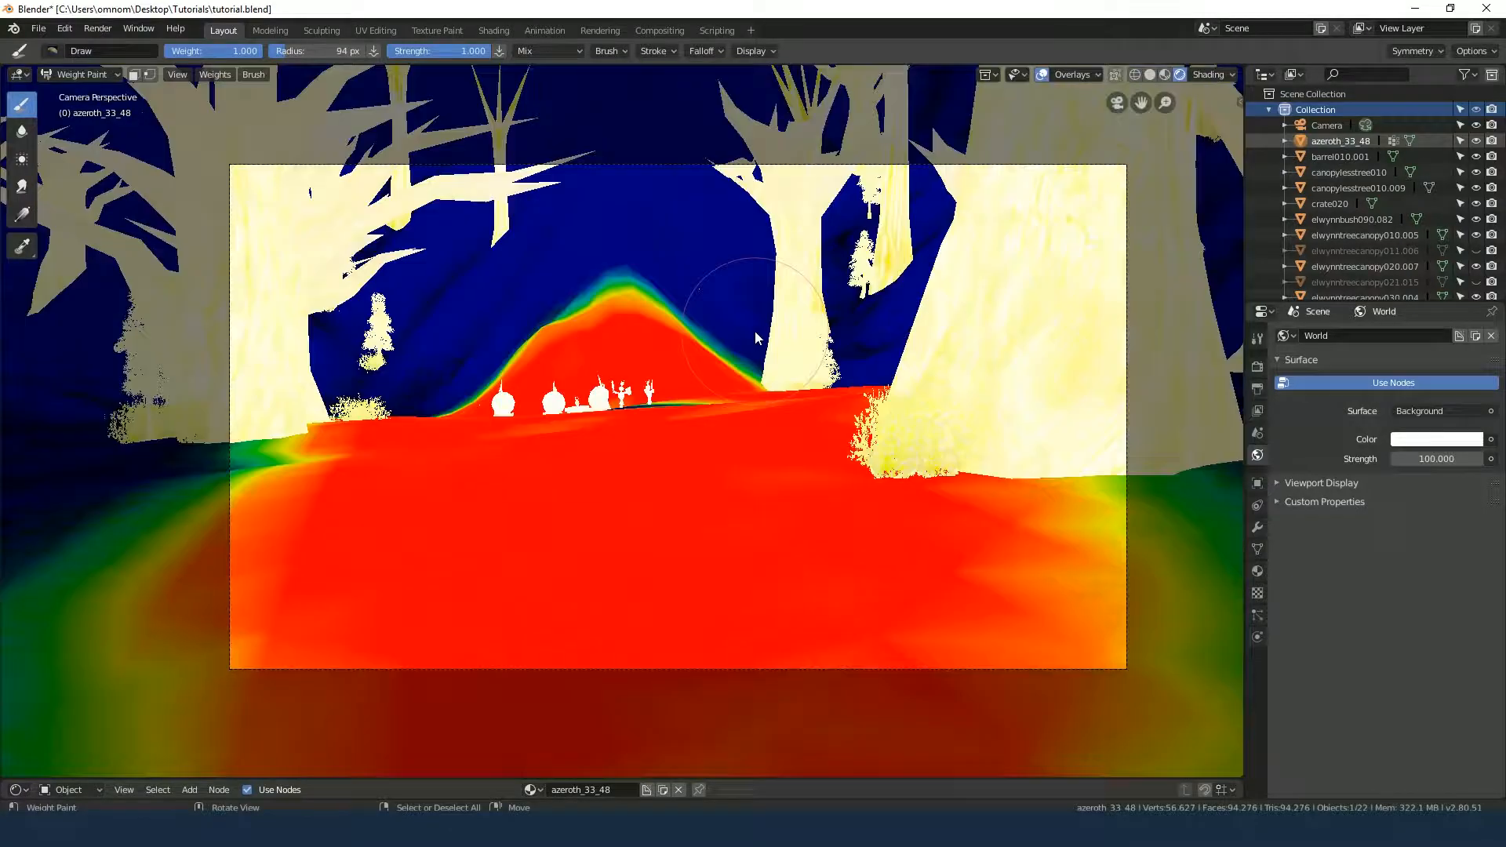
pyautogui.scroll(-7, 733, 329)
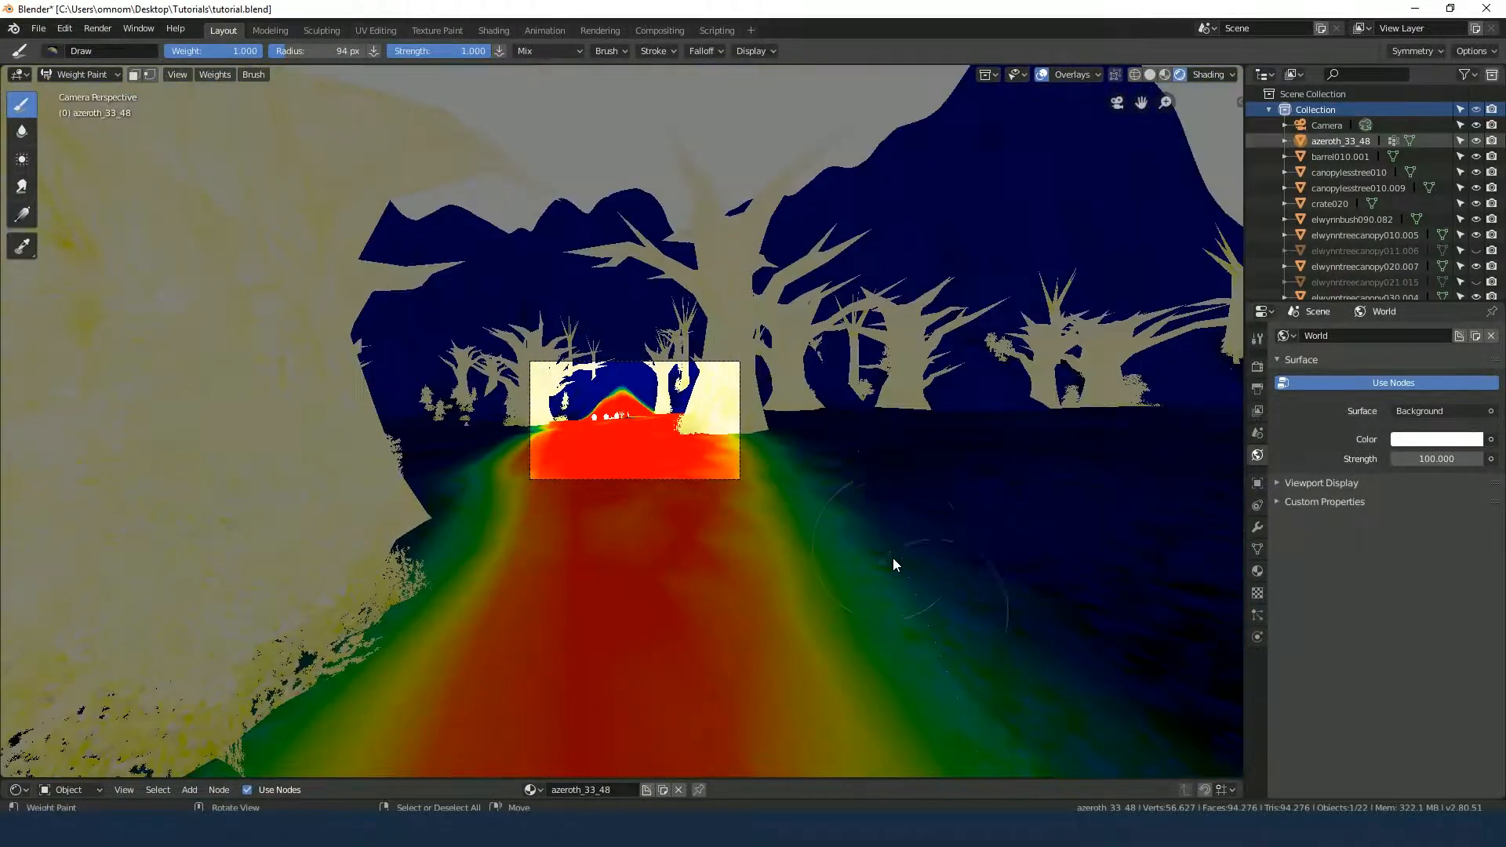
pyautogui.moveTo(667, 624)
pyautogui.mouseDown(button='middle')
pyautogui.moveTo(915, 537)
pyautogui.moveTo(785, 572)
pyautogui.moveTo(770, 610)
pyautogui.moveTo(627, 576)
pyautogui.mouseUp(button='middle')
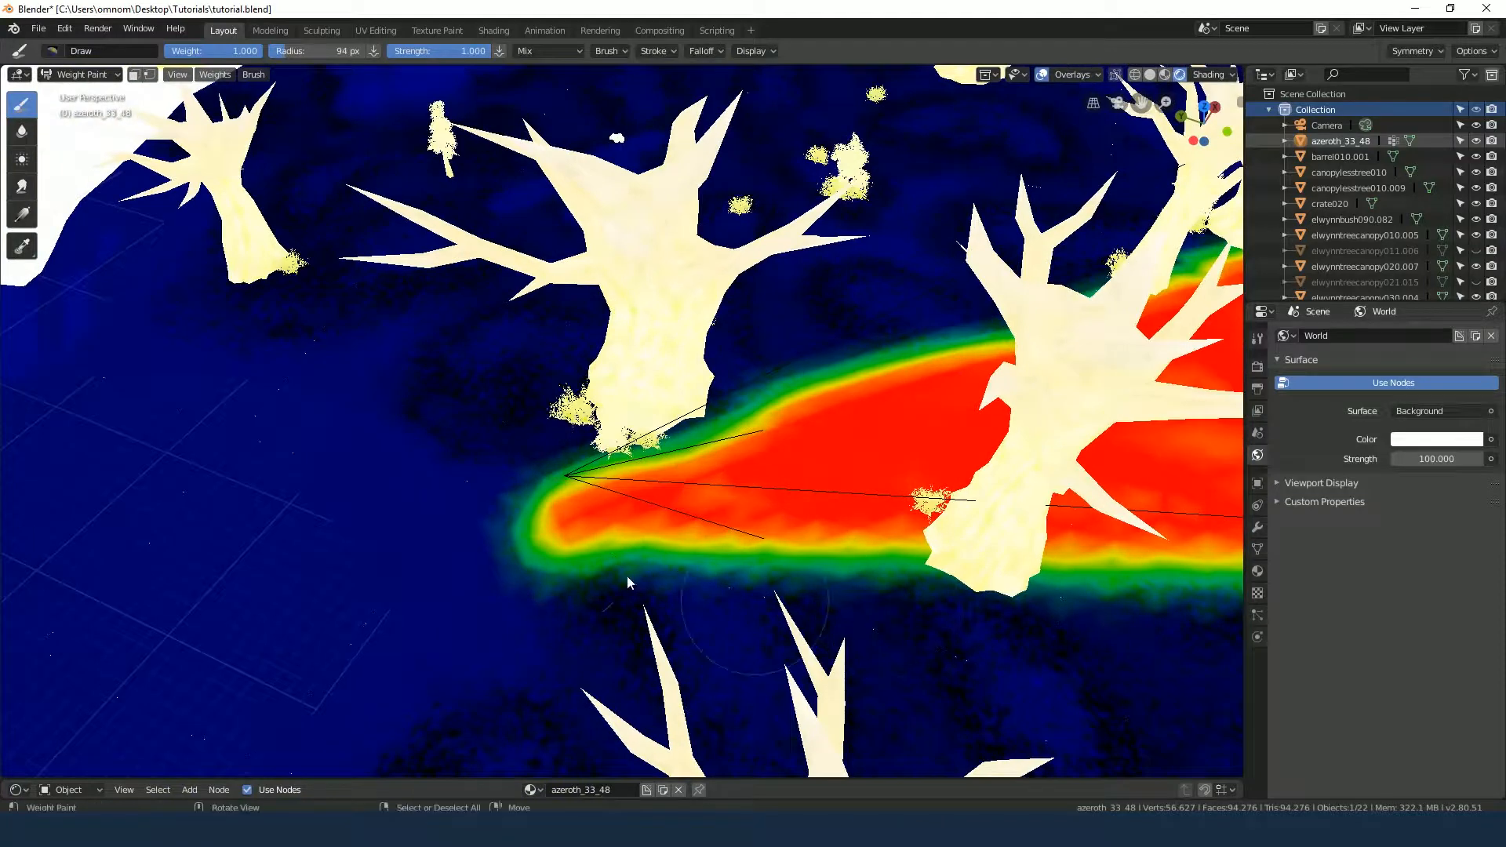
pyautogui.click(561, 47)
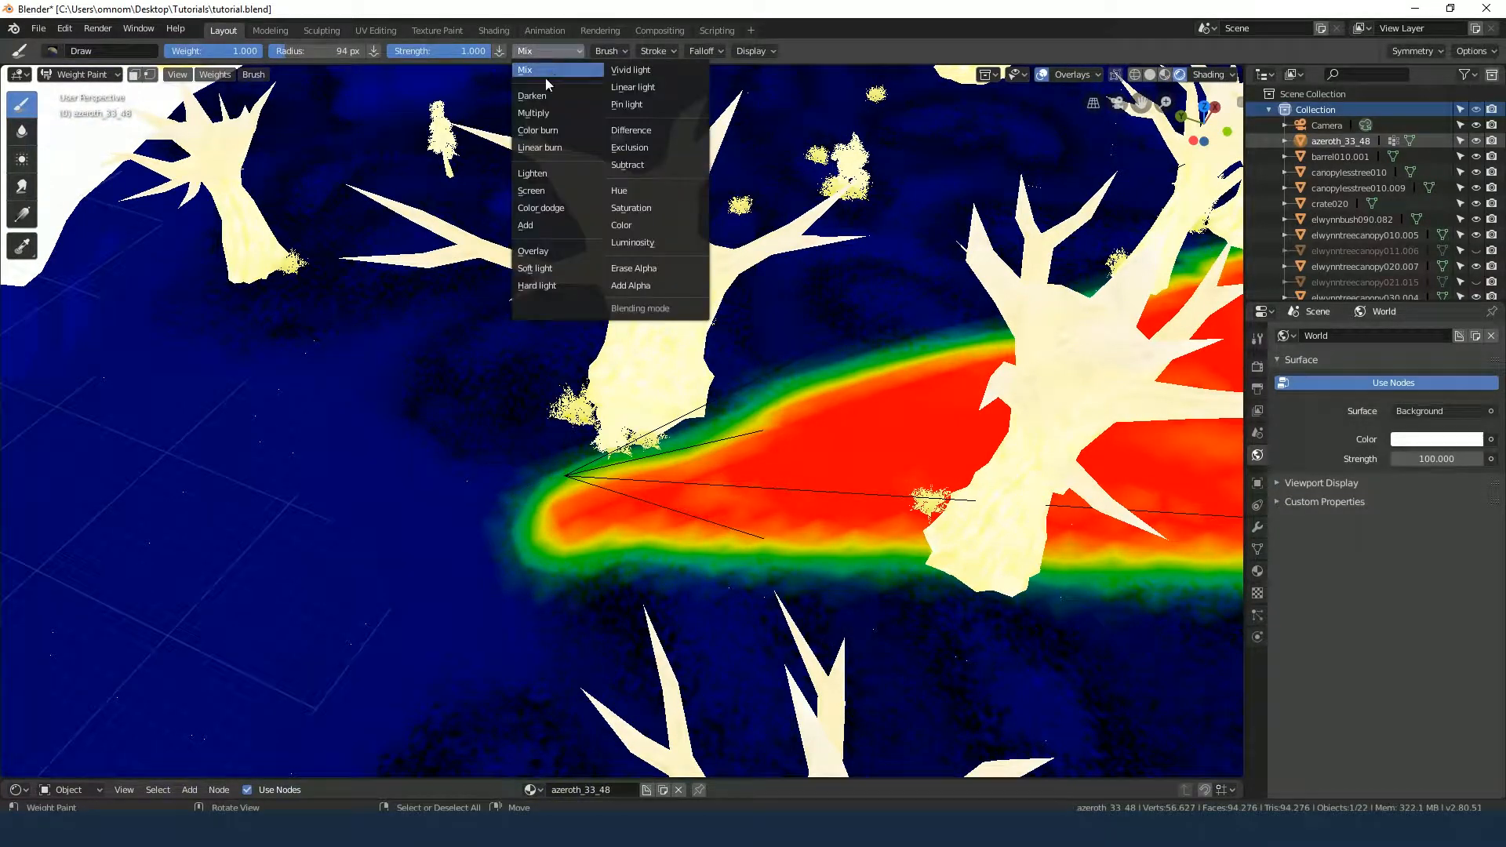
pyautogui.click(637, 166)
pyautogui.moveTo(519, 473); pyautogui.dragTo(577, 572)
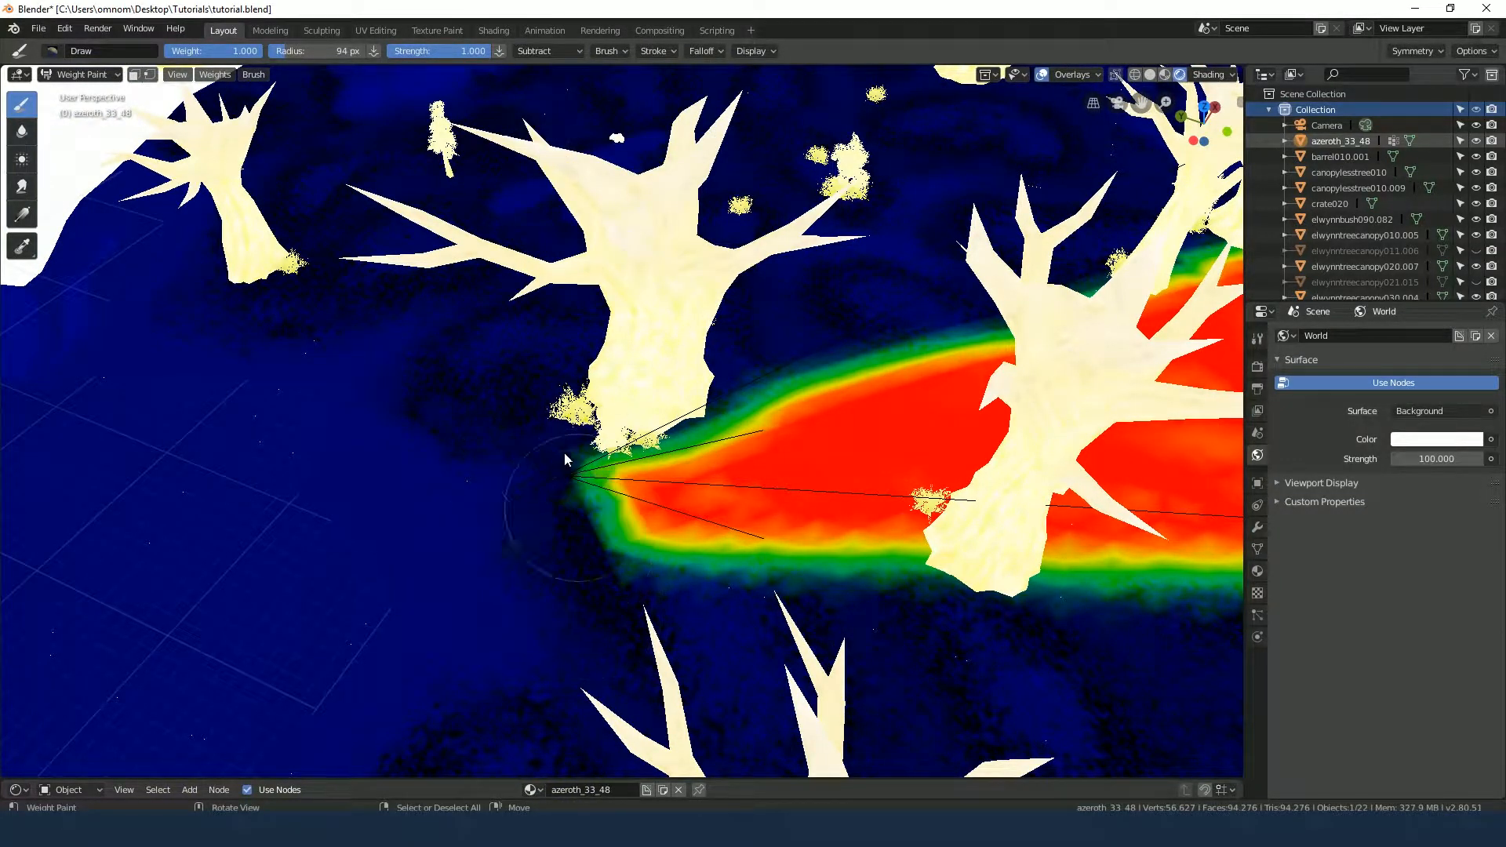
# Trim surplus weight near the camera and on the distant hill behind the camp, checking the camera view
pyautogui.press('KP_0')
pyautogui.moveTo(609, 533)
pyautogui.mouseDown()
pyautogui.moveTo(742, 546)
pyautogui.moveTo(517, 538)
pyautogui.moveTo(470, 609)
pyautogui.moveTo(373, 668)
pyautogui.mouseUp()
pyautogui.moveTo(753, 438); pyautogui.dragTo(643, 505, button='middle')
pyautogui.scroll(-4, 643, 505)
pyautogui.moveTo(561, 475)
pyautogui.mouseDown()
pyautogui.moveTo(606, 506)
pyautogui.moveTo(612, 447)
pyautogui.moveTo(664, 459)
pyautogui.mouseUp()
pyautogui.press('KP_0')
pyautogui.scroll(8, 629, 473)
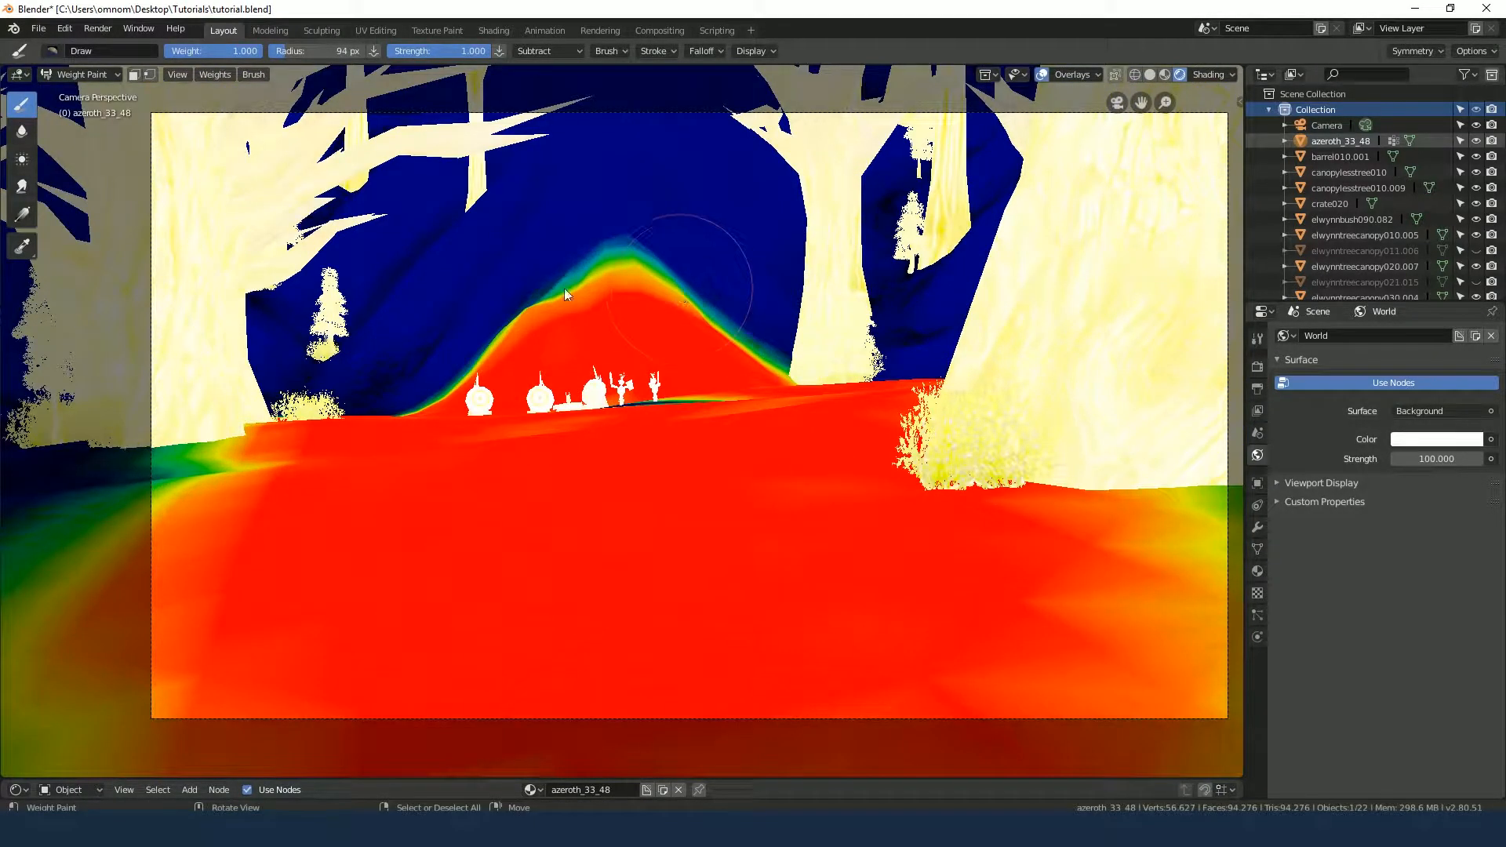
pyautogui.moveTo(565, 294)
pyautogui.mouseDown()
pyautogui.moveTo(531, 275)
pyautogui.moveTo(605, 337)
pyautogui.moveTo(702, 340)
pyautogui.moveTo(436, 361)
pyautogui.moveTo(706, 361)
pyautogui.moveTo(746, 345)
pyautogui.moveTo(640, 302)
pyautogui.moveTo(727, 339)
pyautogui.moveTo(394, 373)
pyautogui.moveTo(369, 313)
pyautogui.mouseUp()
# Thin out irregular patches across the painted area with the Subtract brush at strength 0.496
pyautogui.moveTo(368, 313)
pyautogui.mouseDown(button='middle')
pyautogui.moveTo(582, 405)
pyautogui.moveTo(568, 431)
pyautogui.mouseUp(button='middle')
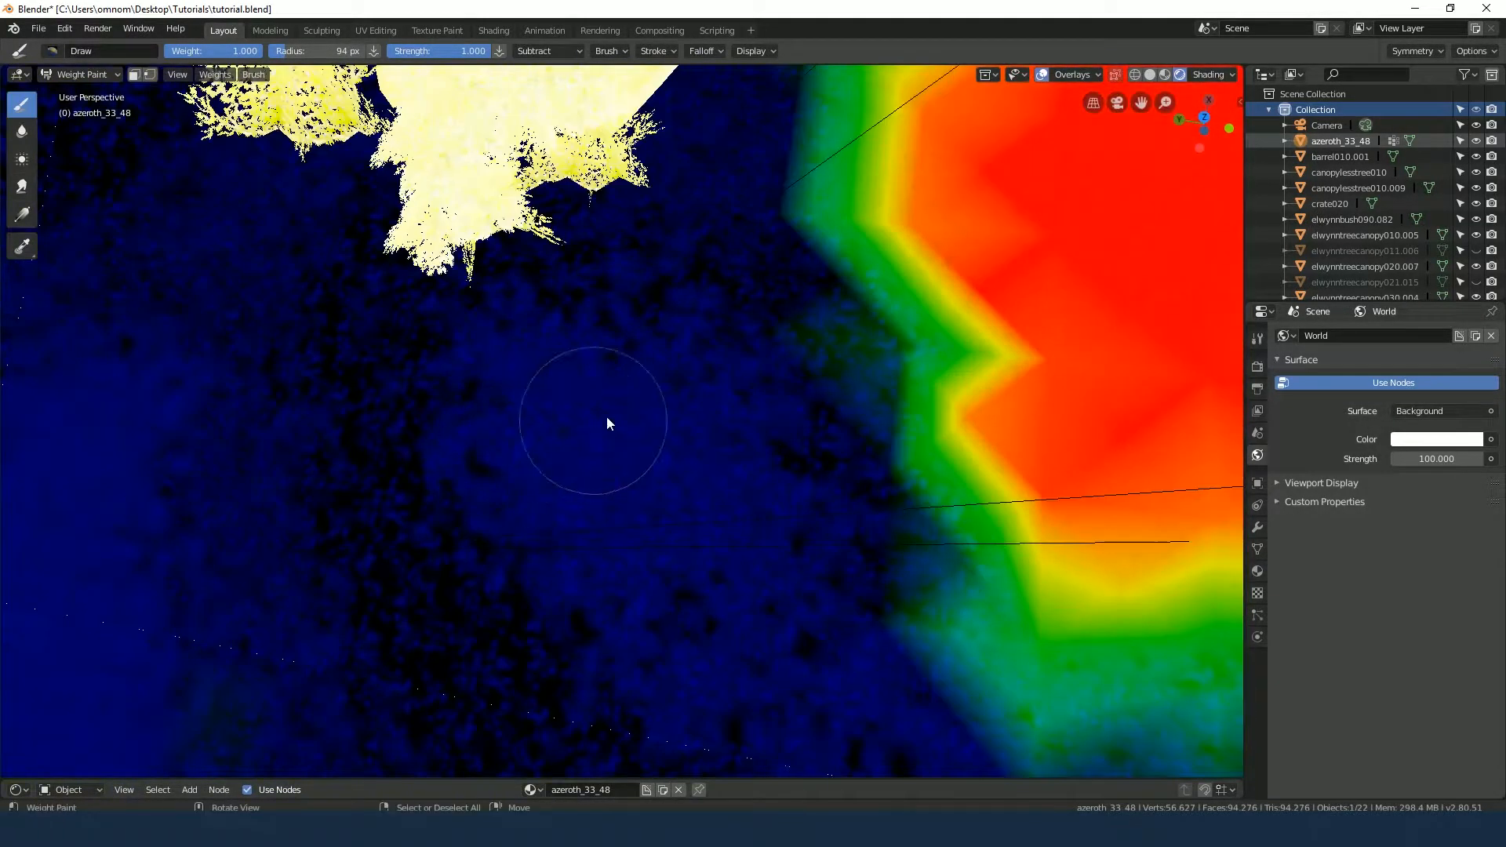
pyautogui.scroll(-8, 594, 424)
pyautogui.keyDown('shift'); pyautogui.moveTo(696, 388); pyautogui.dragTo(598, 517, button='middle'); pyautogui.keyUp('shift')
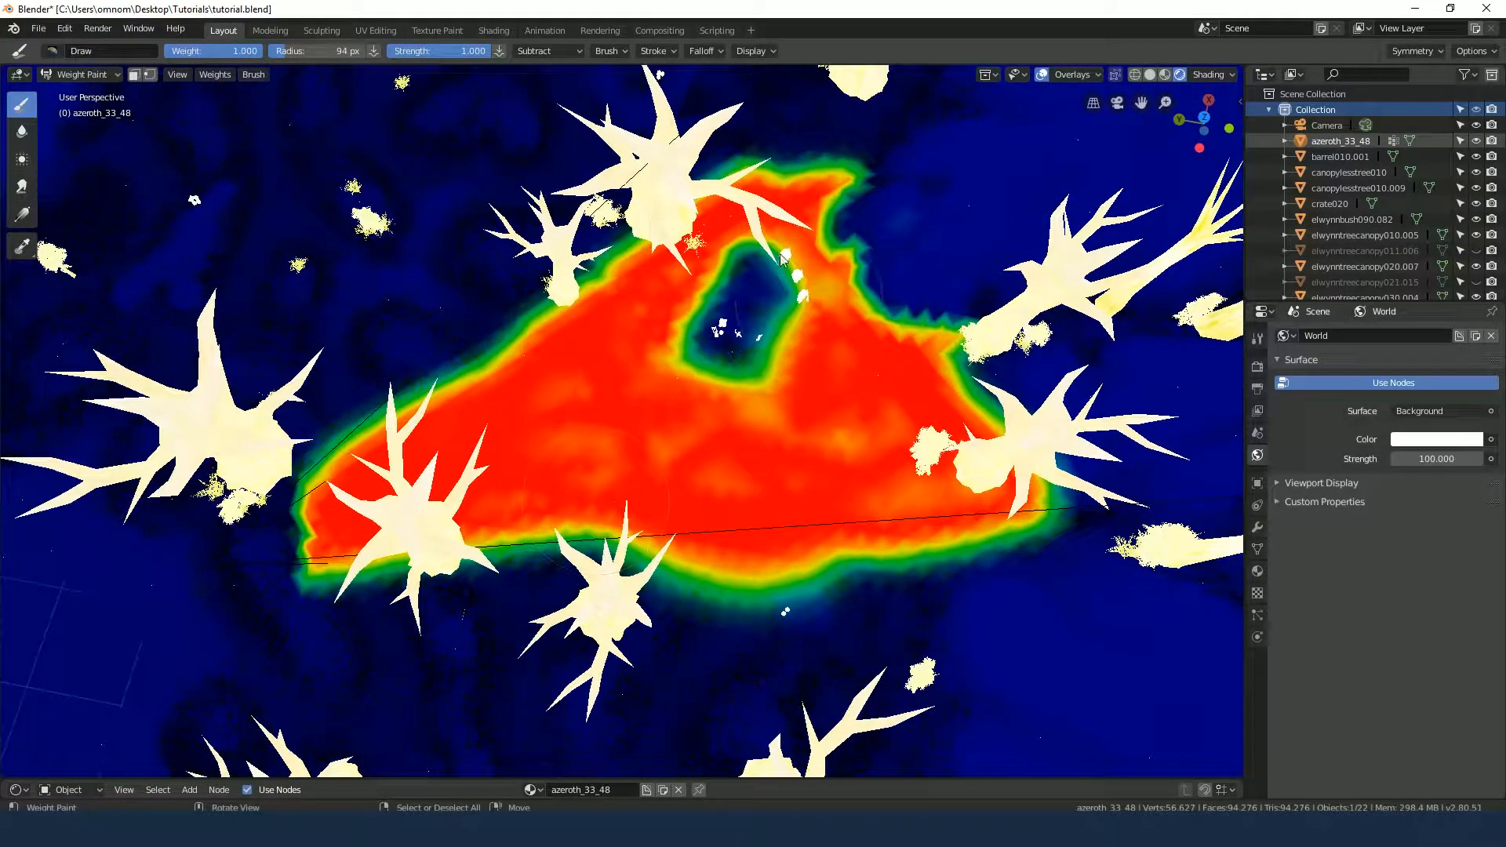
pyautogui.moveTo(481, 51)
pyautogui.mouseDown()
pyautogui.moveTo(406, 51)
pyautogui.moveTo(429, 51)
pyautogui.mouseUp()
pyautogui.moveTo(584, 250); pyautogui.dragTo(649, 225)
pyautogui.moveTo(784, 169)
pyautogui.mouseDown()
pyautogui.moveTo(815, 534)
pyautogui.moveTo(840, 439)
pyautogui.mouseUp()
pyautogui.moveTo(531, 472)
pyautogui.mouseDown()
pyautogui.moveTo(541, 444)
pyautogui.moveTo(518, 408)
pyautogui.moveTo(385, 478)
pyautogui.moveTo(367, 519)
pyautogui.moveTo(478, 483)
pyautogui.moveTo(581, 478)
pyautogui.moveTo(955, 514)
pyautogui.moveTo(933, 434)
pyautogui.mouseUp()
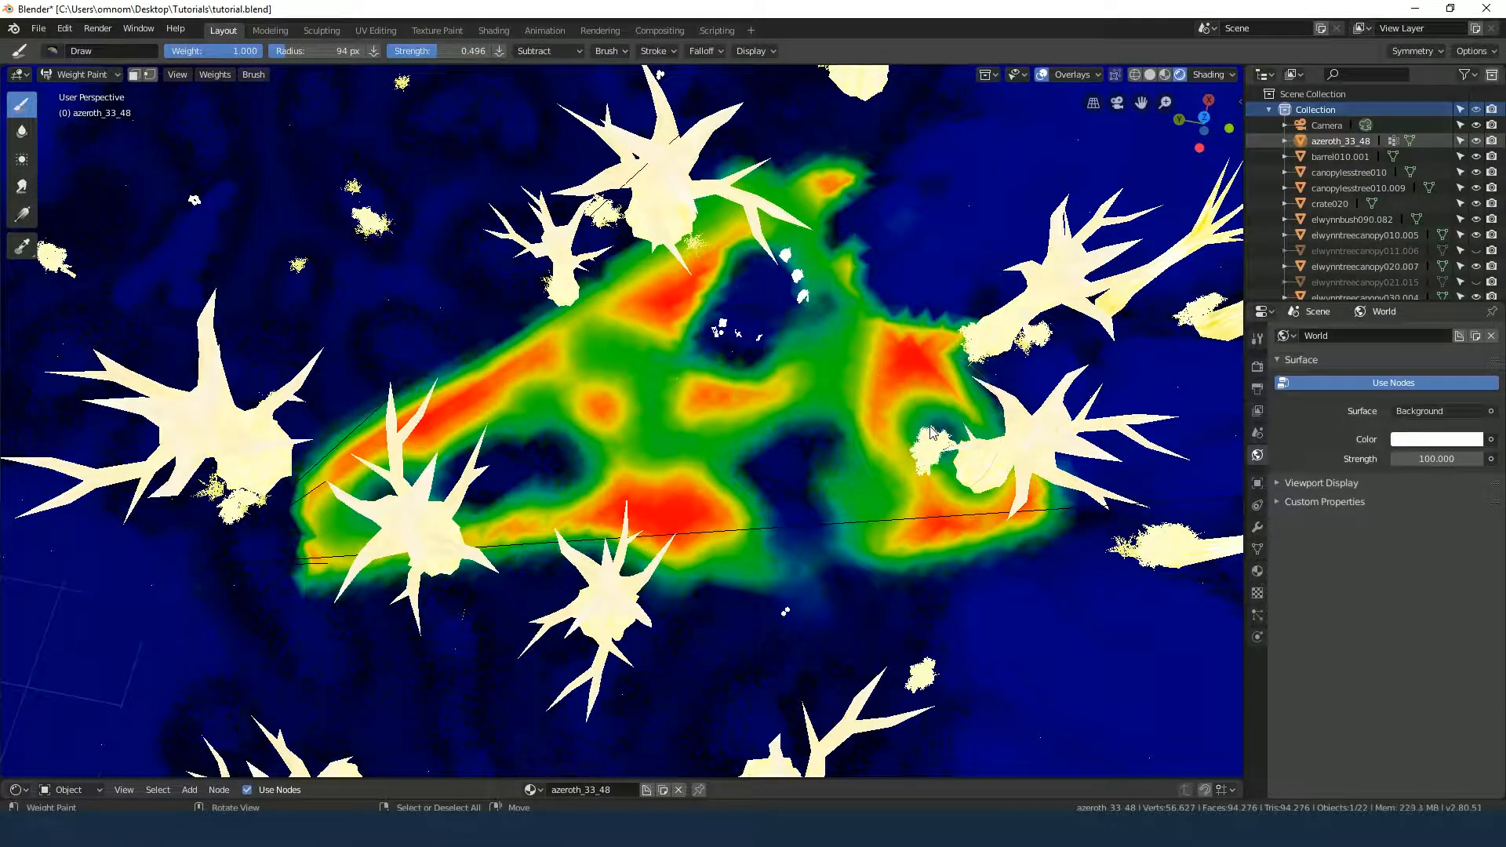
# Repaint some of the thinned patches with Mix blending at strength 0.824
pyautogui.moveTo(466, 55); pyautogui.dragTo(494, 53)
pyautogui.click(549, 51)
pyautogui.click(543, 79)
pyautogui.moveTo(596, 413); pyautogui.dragTo(486, 410)
pyautogui.click(503, 497)
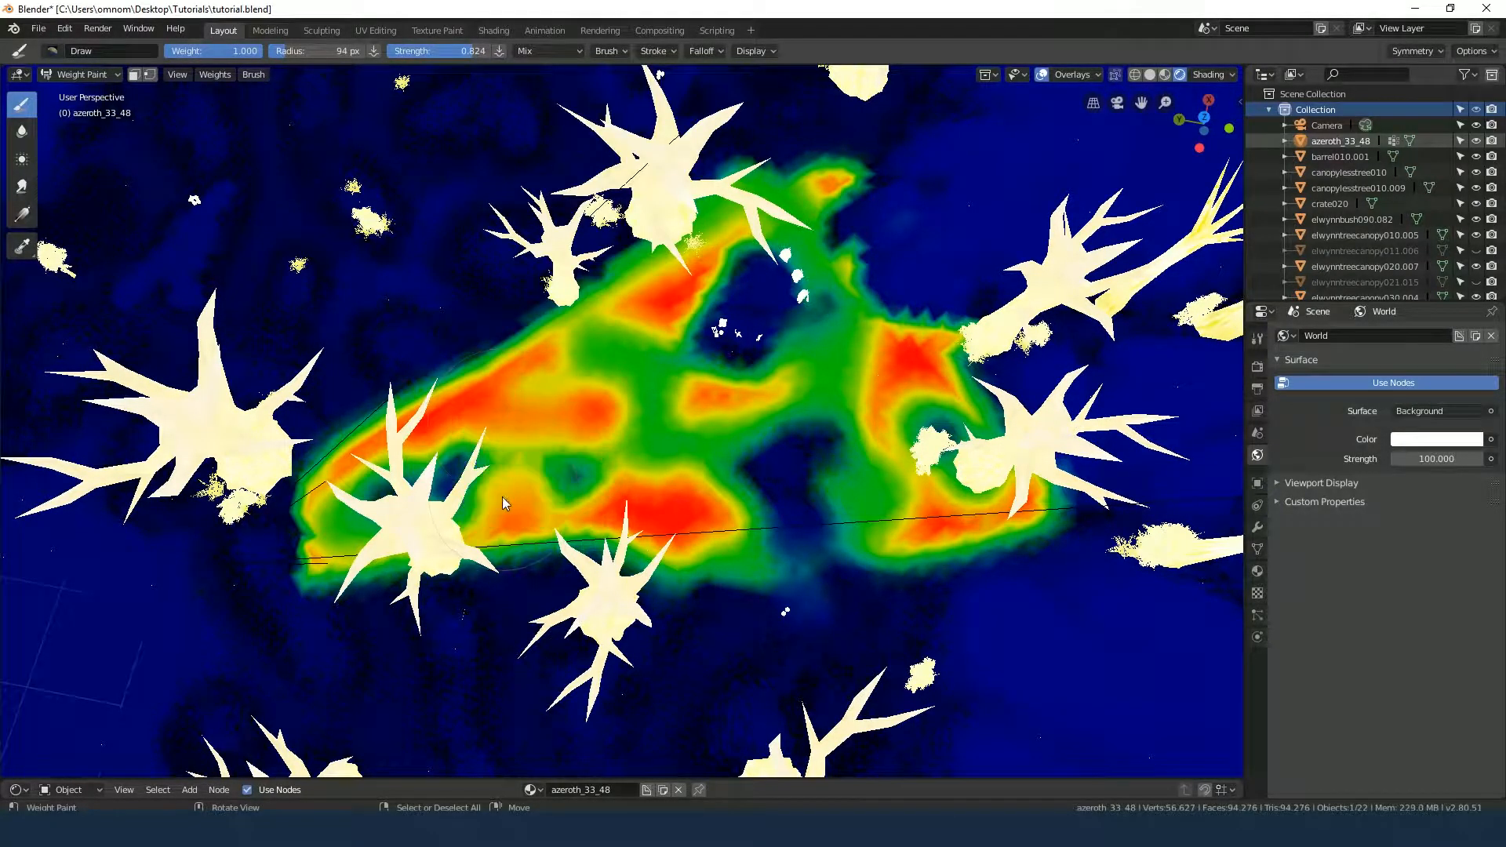
pyautogui.moveTo(896, 472); pyautogui.dragTo(749, 524)
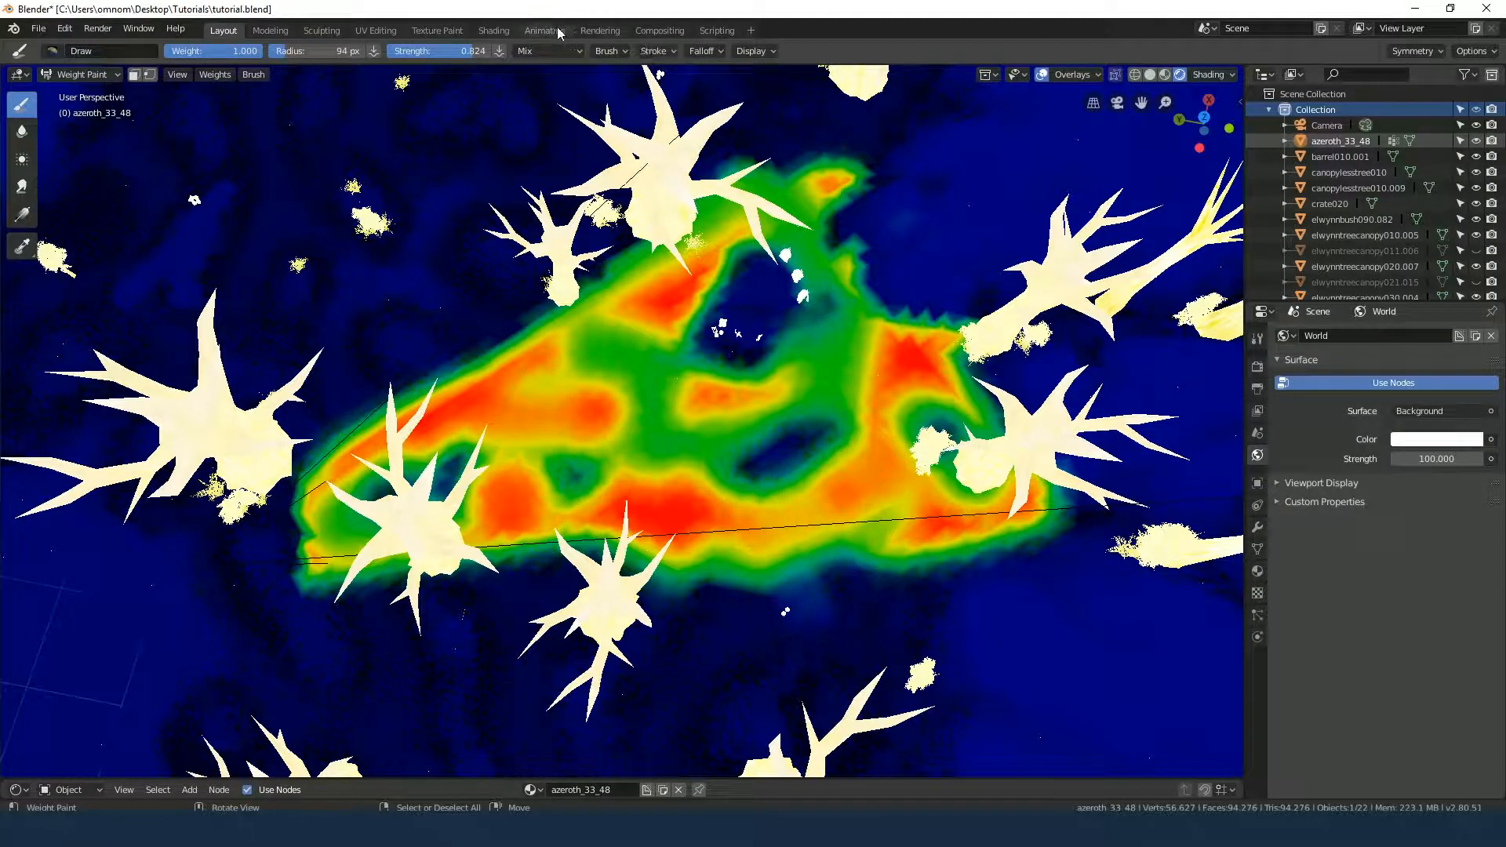
# Soften the remaining low-weight patches and the camp surroundings with light Mix strokes at strength 0.176
pyautogui.moveTo(487, 51); pyautogui.dragTo(404, 52)
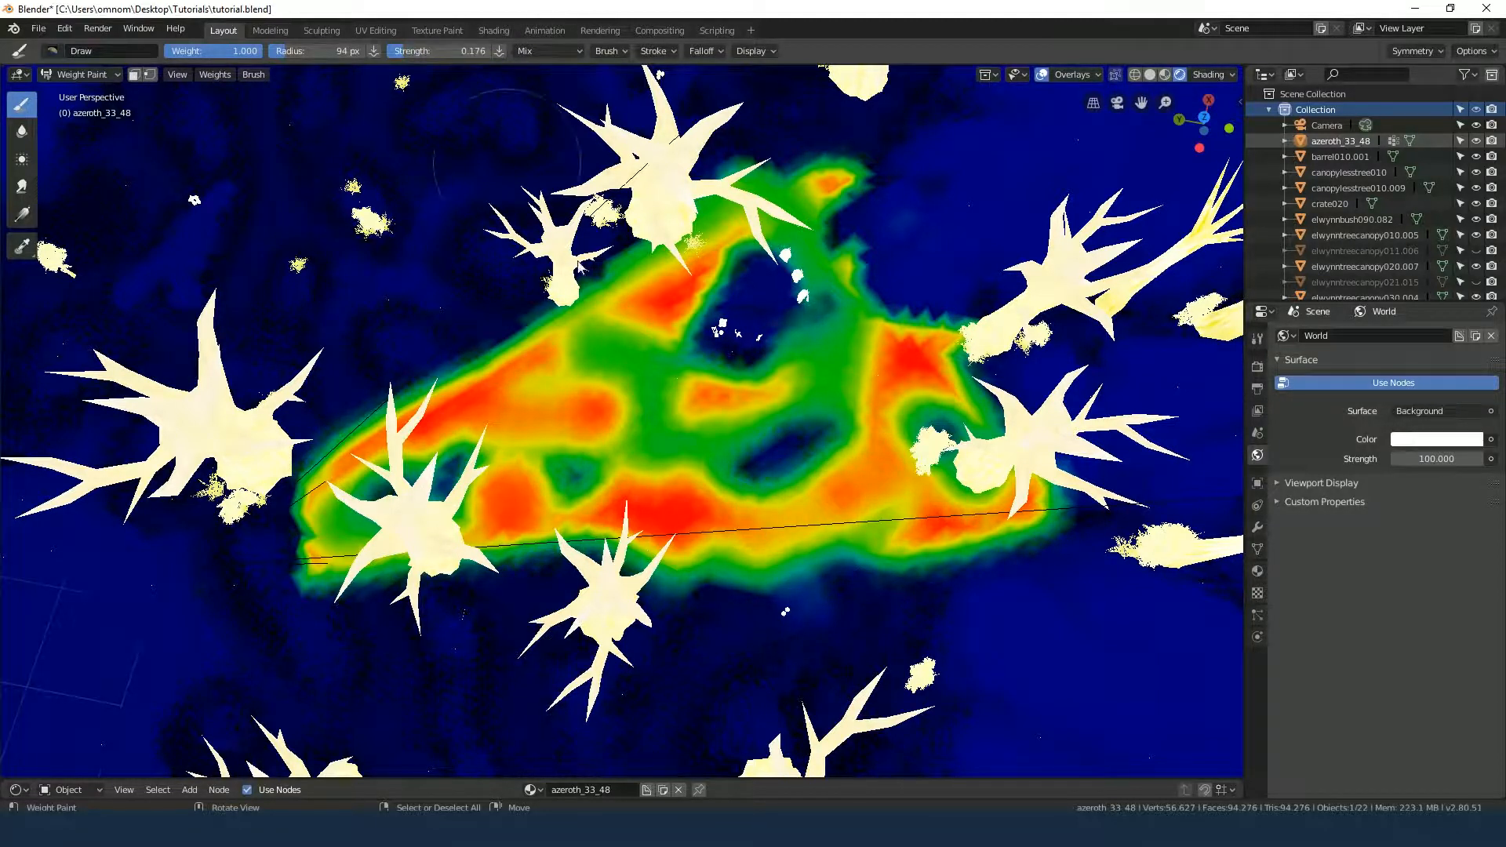
pyautogui.moveTo(816, 427); pyautogui.dragTo(753, 482)
pyautogui.moveTo(460, 502)
pyautogui.mouseDown()
pyautogui.moveTo(690, 364)
pyautogui.moveTo(792, 369)
pyautogui.moveTo(833, 311)
pyautogui.mouseUp()
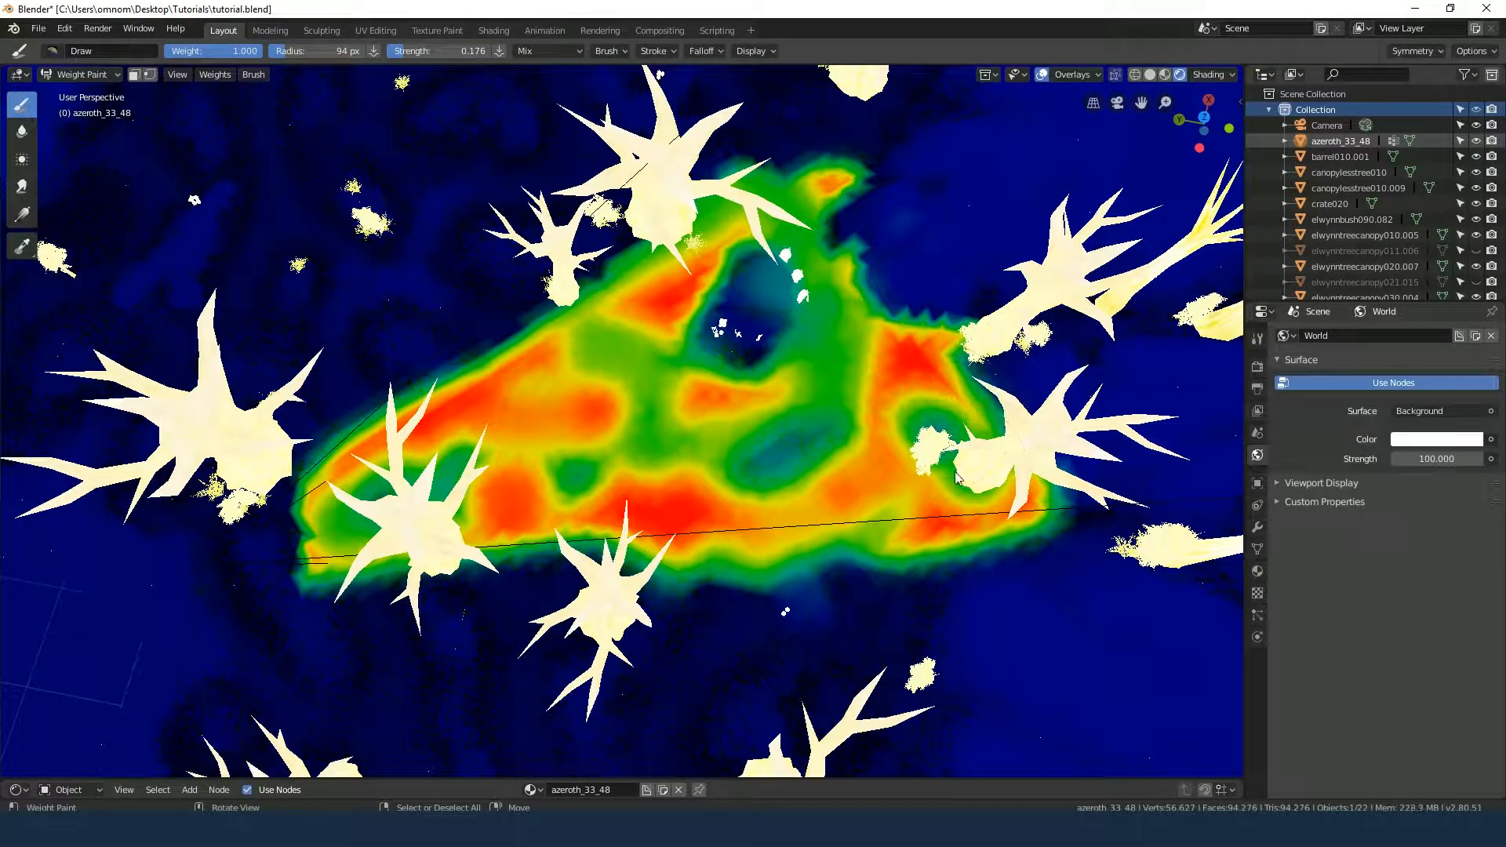
# Erase the weight around the tree trunks from the bottom view, using Subtract at strength 1.000 and radius 55 px
pyautogui.press('KP_7')
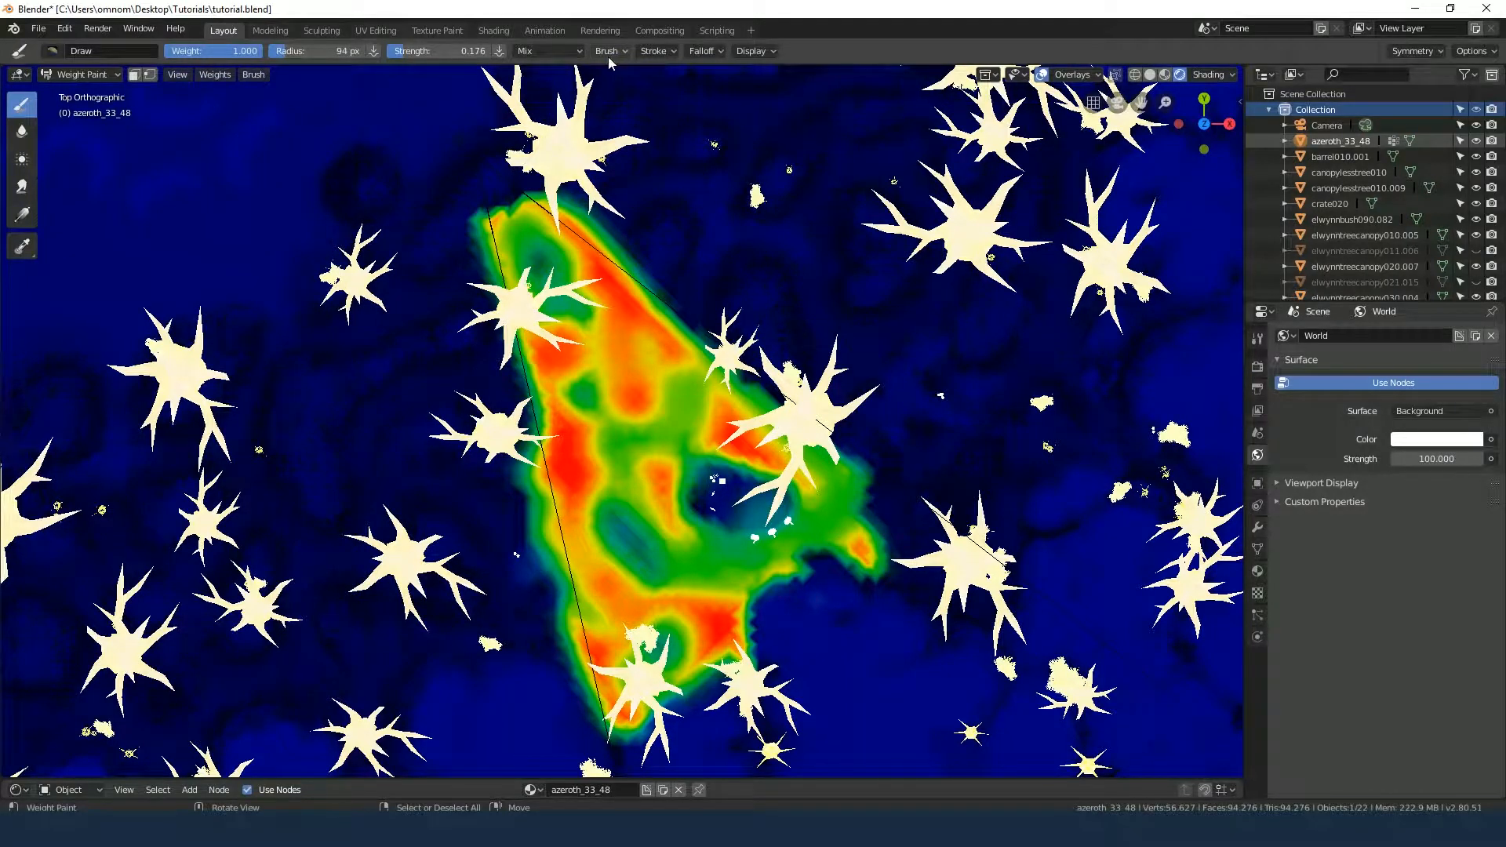
pyautogui.click(553, 51)
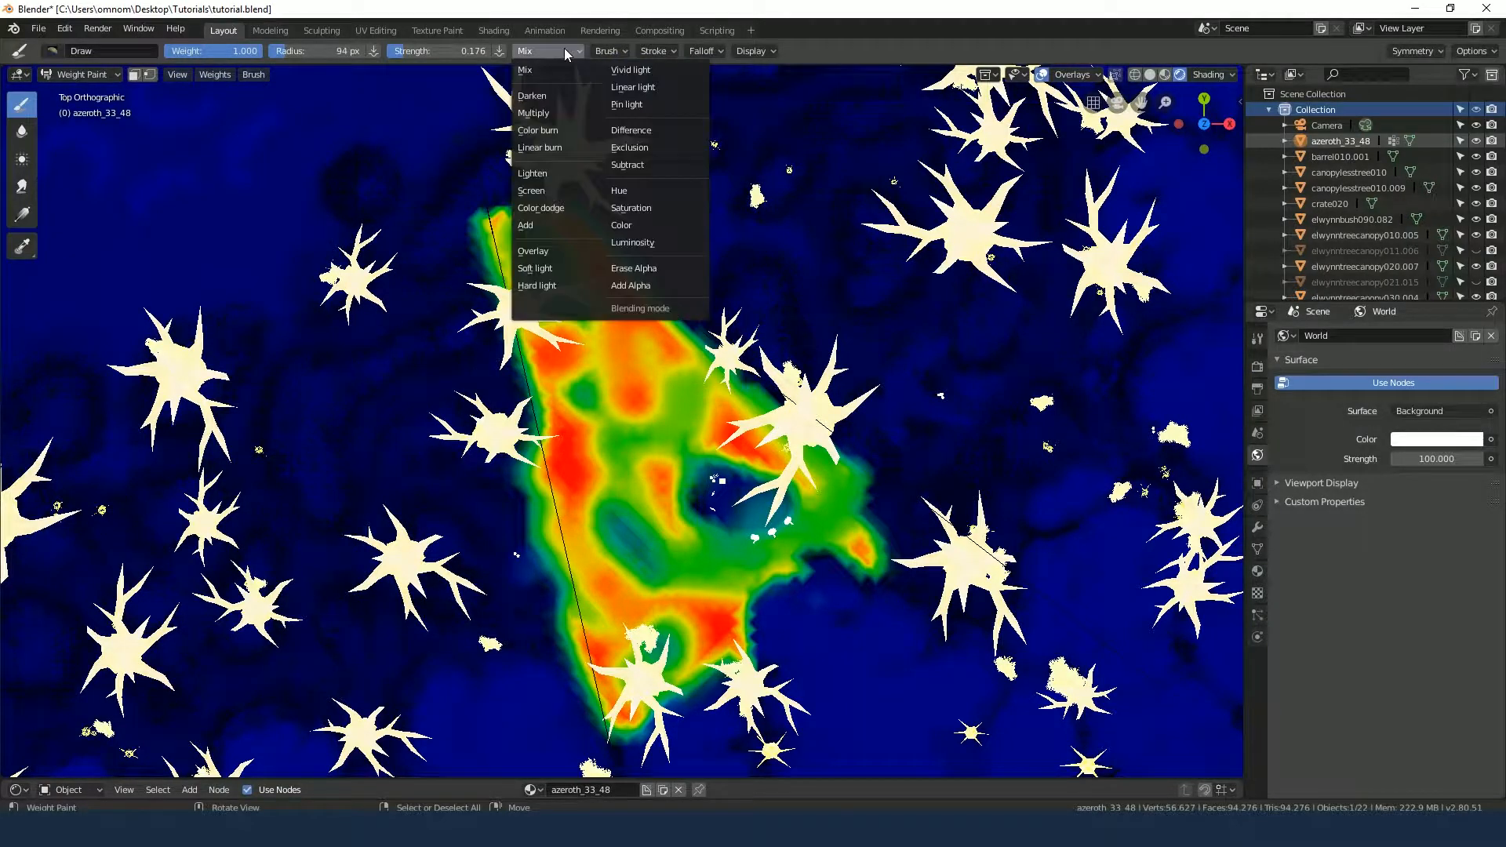
pyautogui.click(628, 165)
pyautogui.moveTo(445, 47); pyautogui.dragTo(480, 50)
pyautogui.scroll(3, 676, 359)
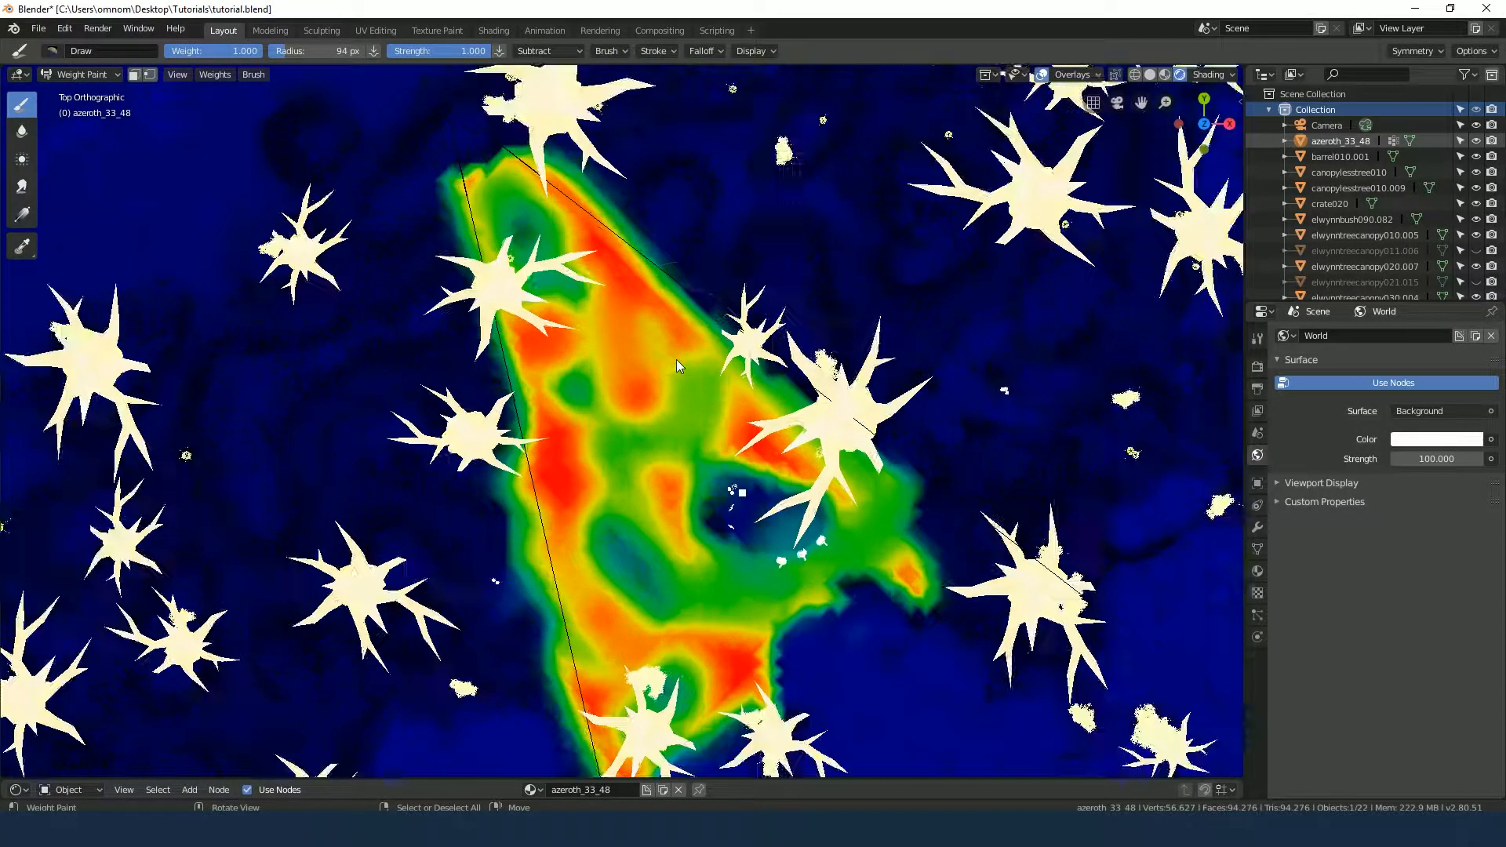
pyautogui.press('f')
pyautogui.click(470, 294)
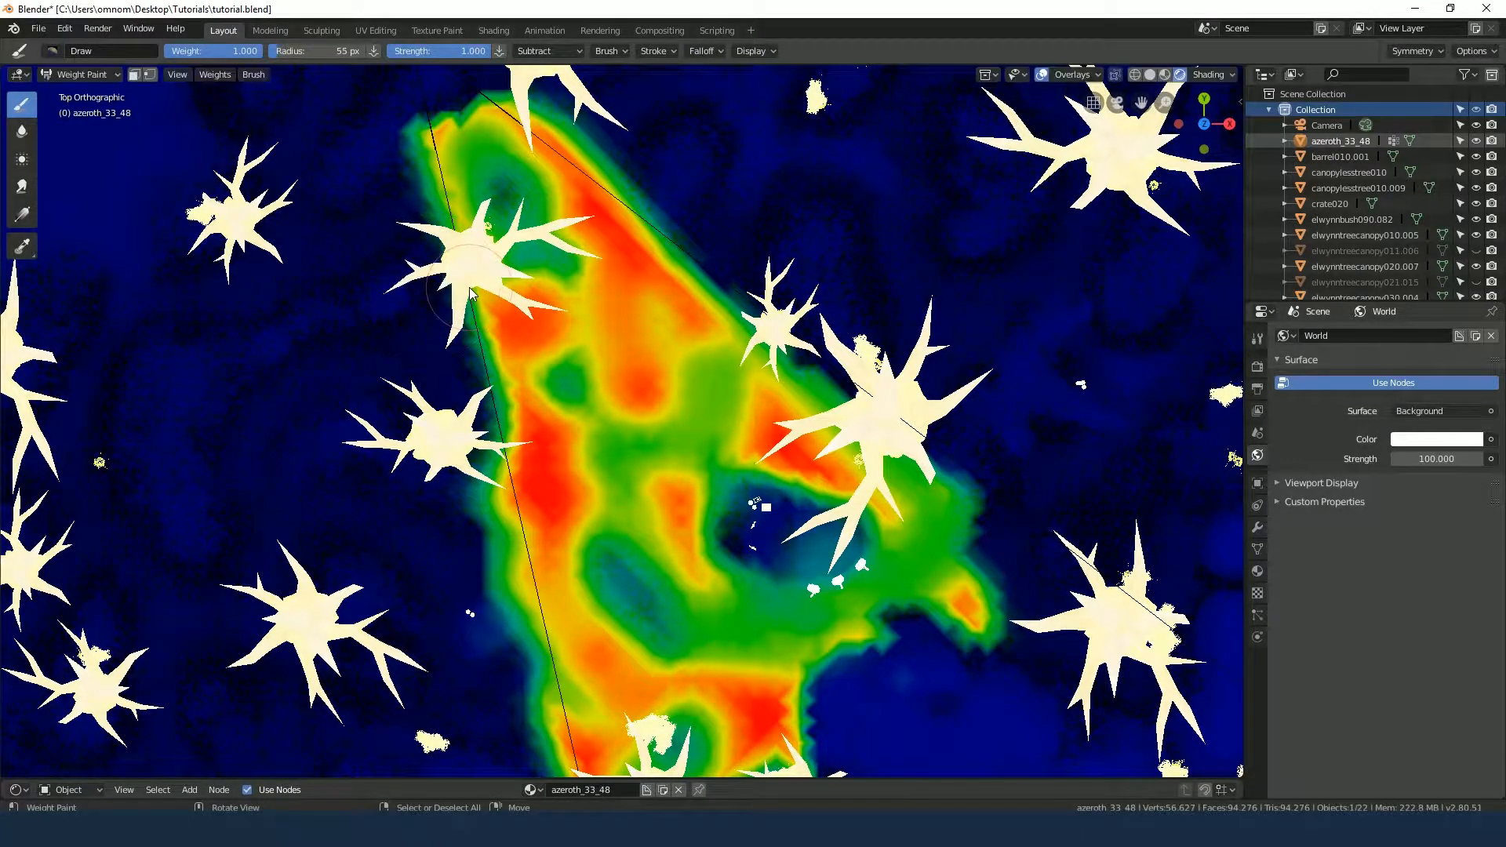
pyautogui.press('ctrl+KP_7')
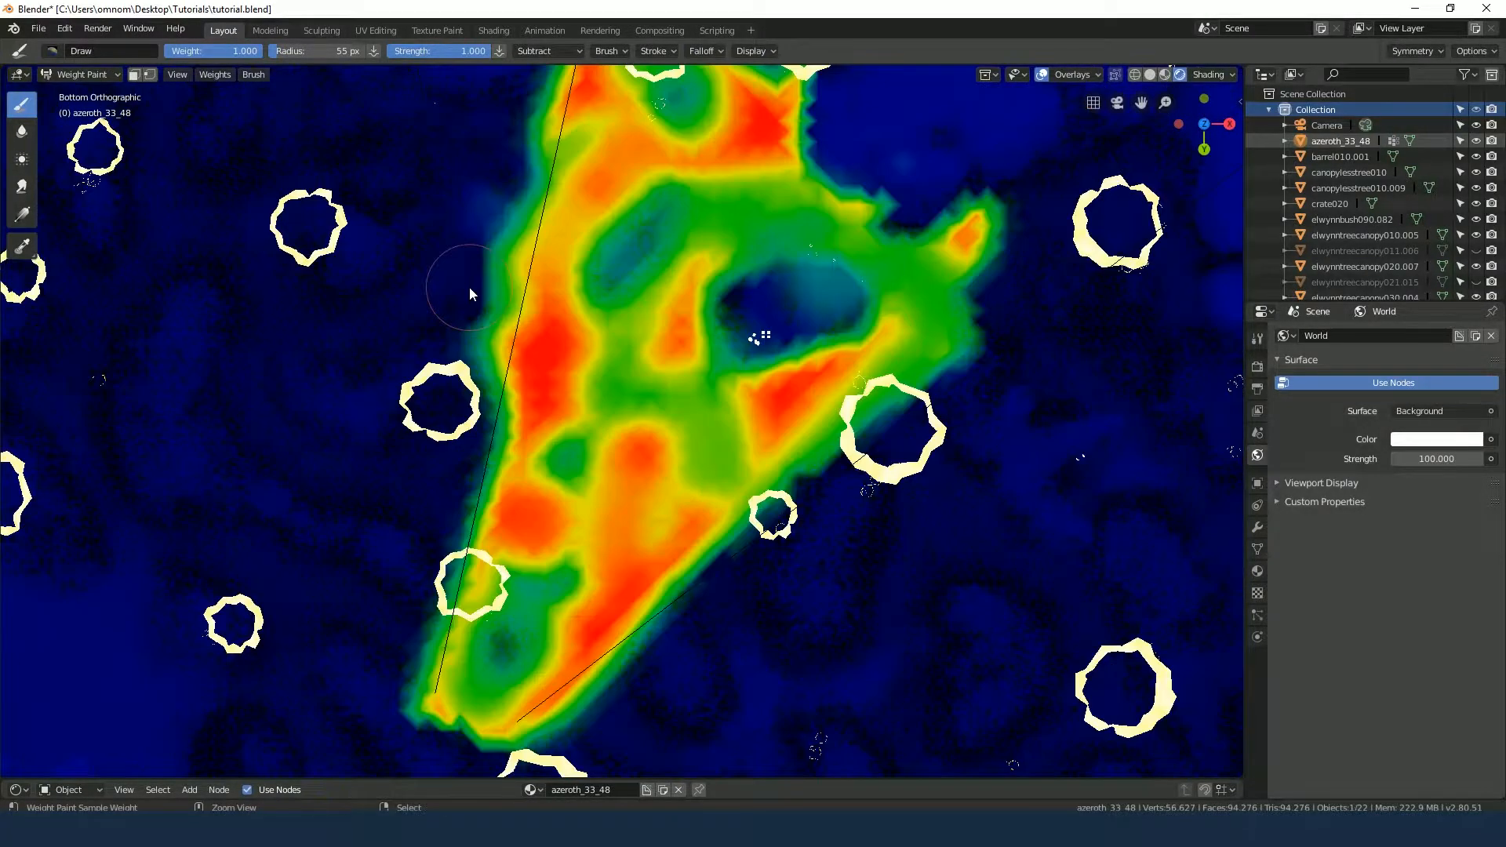
pyautogui.scroll(-2, 637, 153)
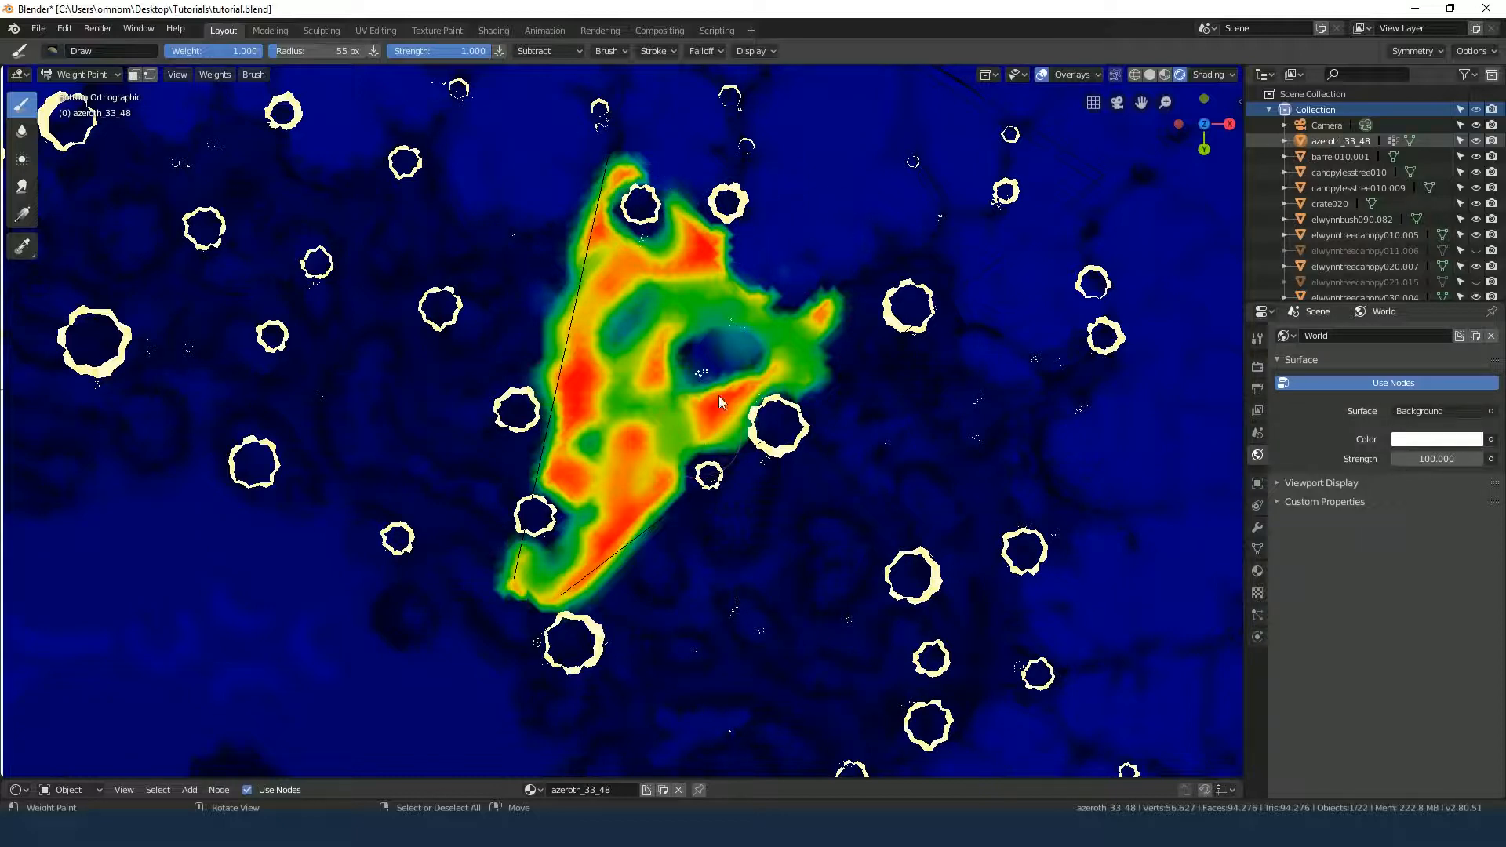
pyautogui.scroll(2, 754, 444)
# Restore weight along the edge of the painted area and near the camp using Mix strokes at strength 1.000
pyautogui.press('KP_0')
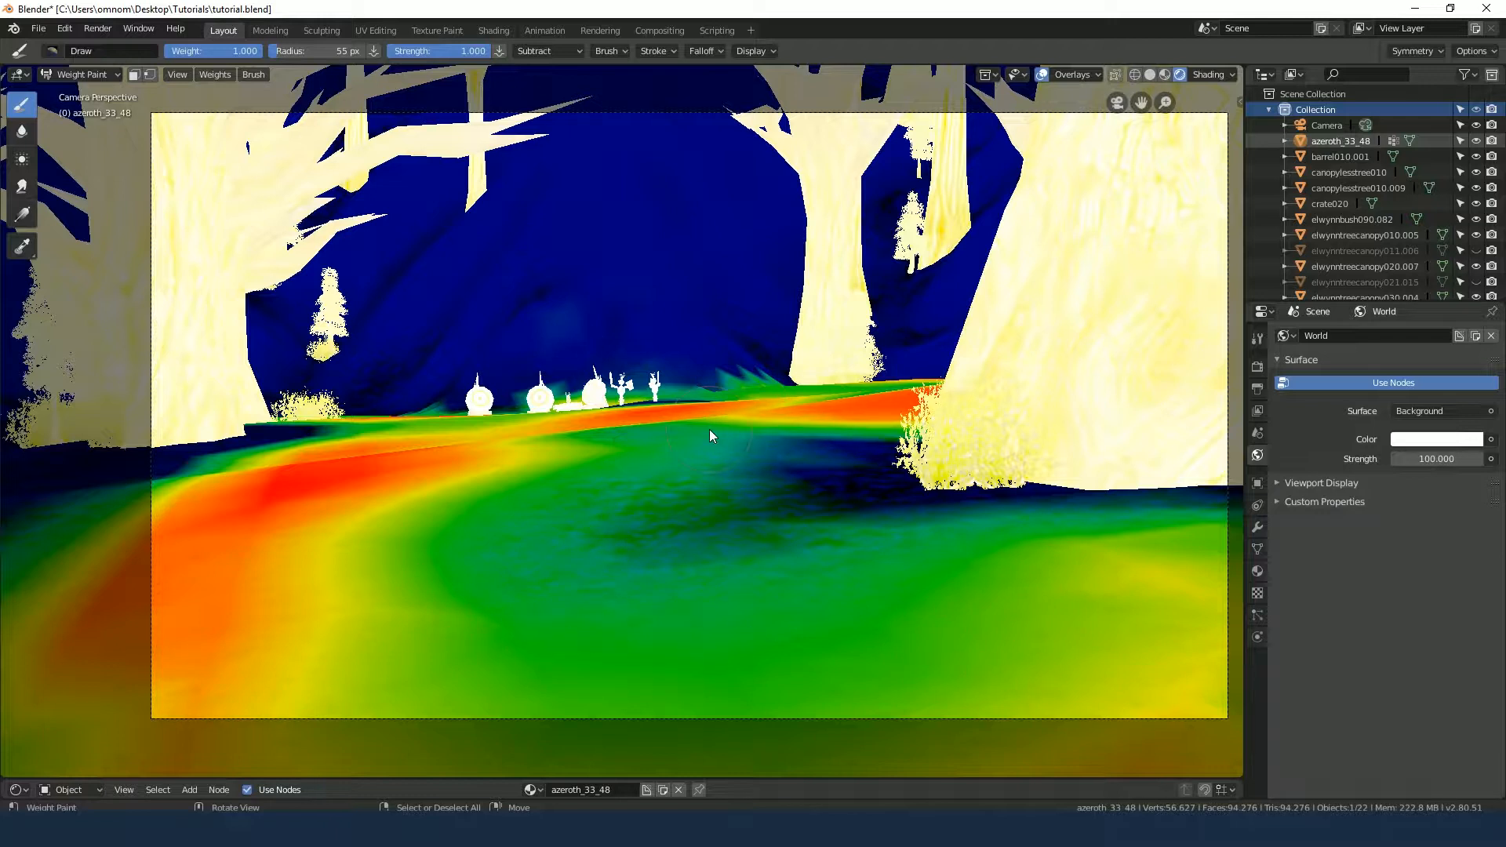
pyautogui.moveTo(370, 409)
pyautogui.mouseDown(button='middle')
pyautogui.moveTo(368, 510)
pyautogui.moveTo(535, 472)
pyautogui.moveTo(511, 474)
pyautogui.moveTo(469, 279)
pyautogui.mouseUp(button='middle')
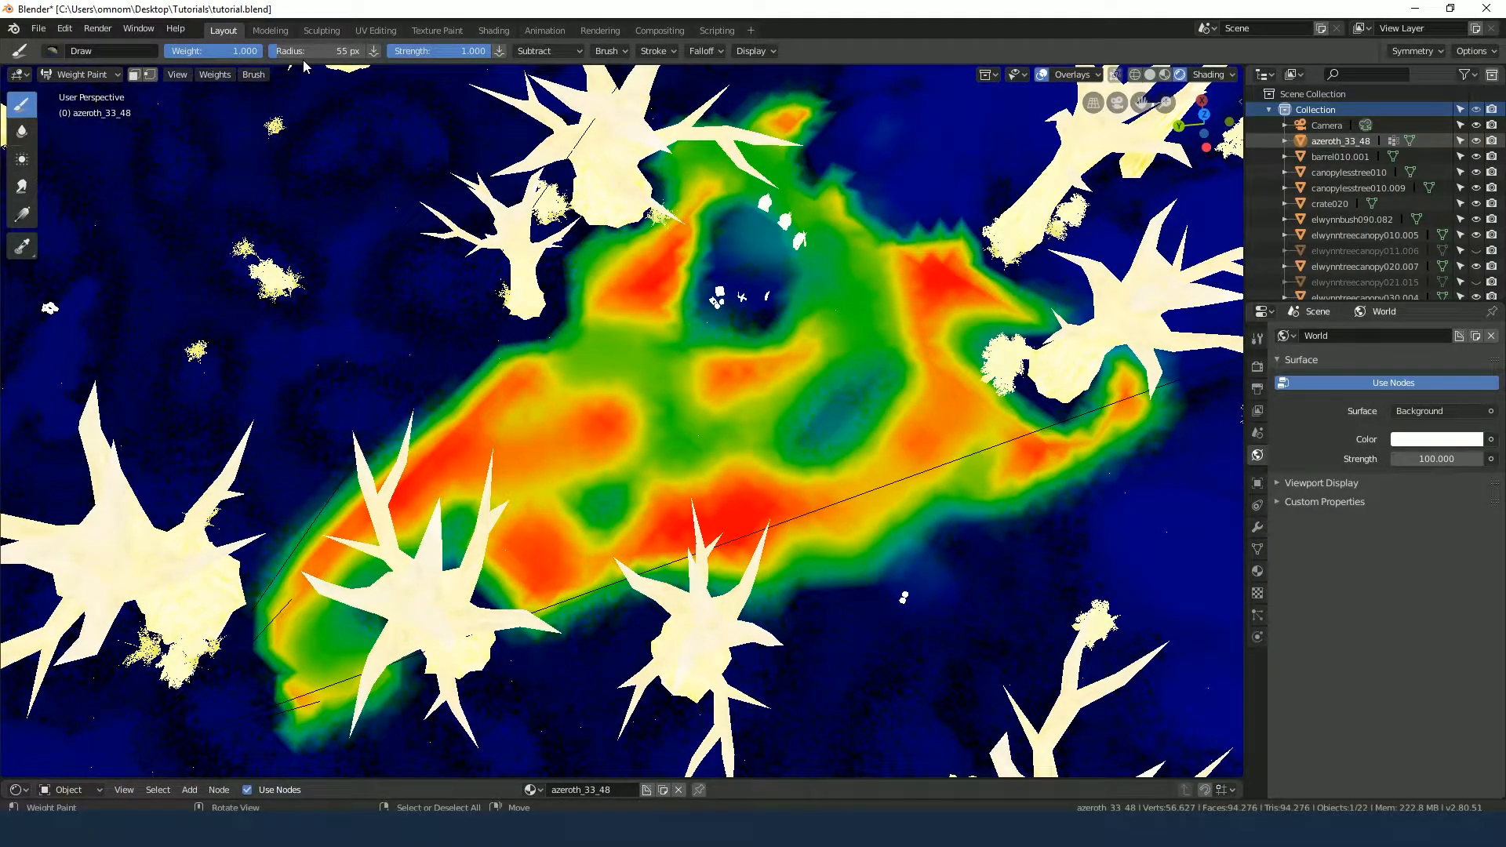
pyautogui.click(526, 50)
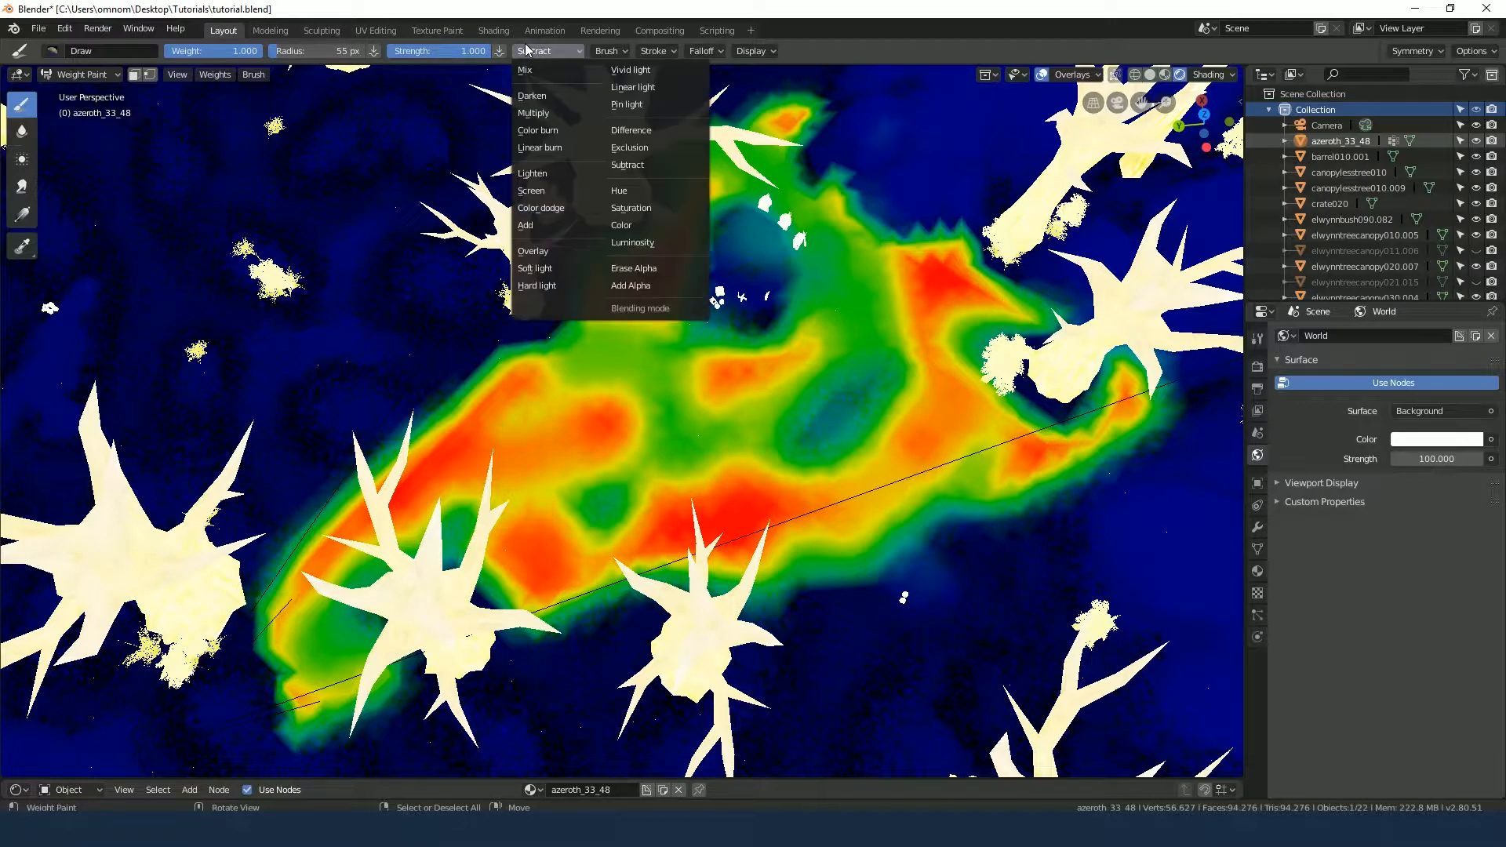
pyautogui.click(549, 72)
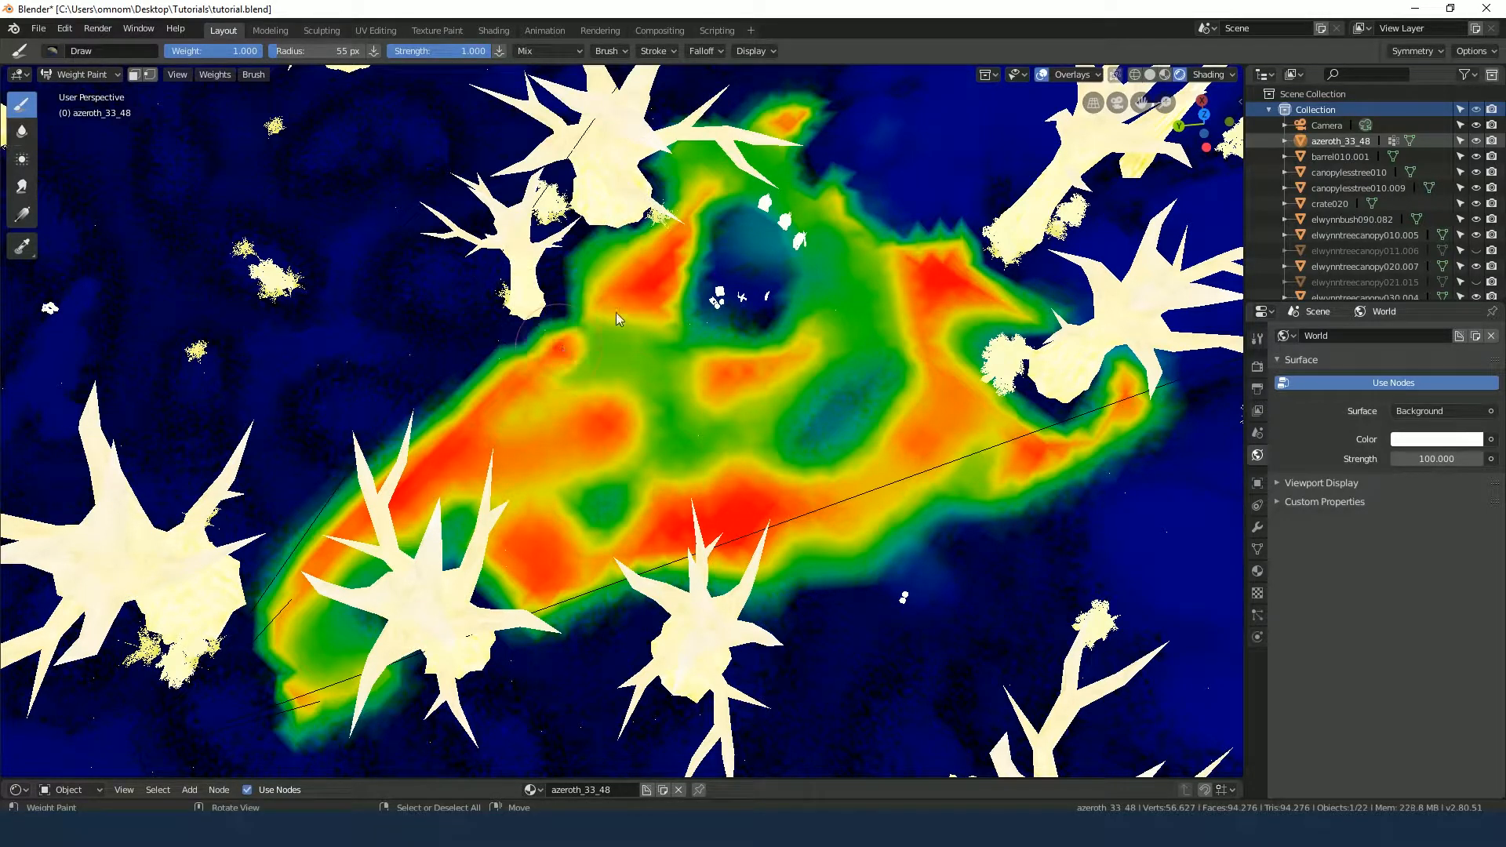
pyautogui.moveTo(586, 294); pyautogui.dragTo(607, 249)
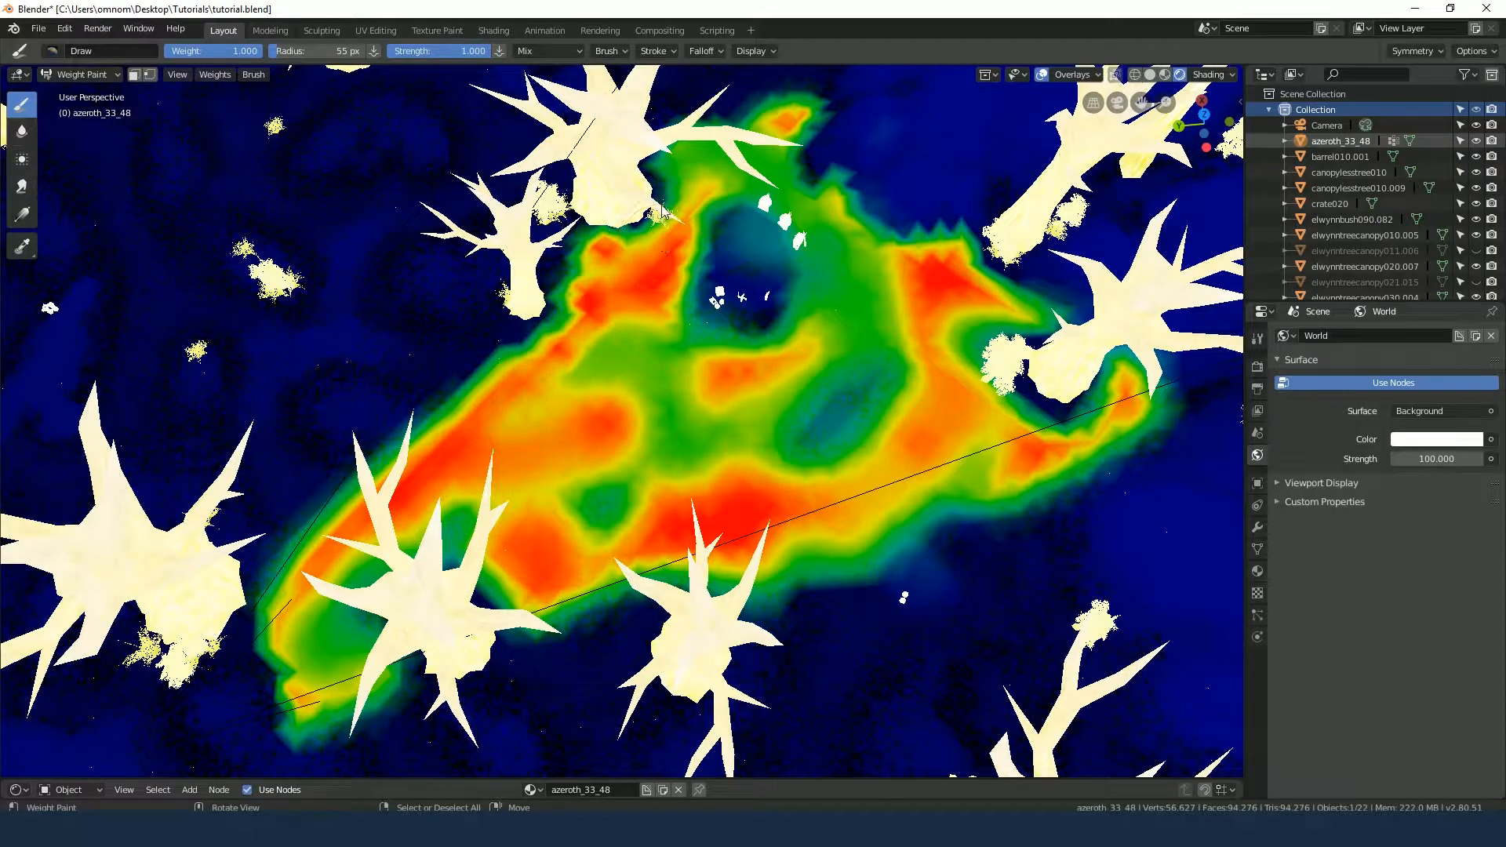
pyautogui.click(692, 197)
pyautogui.click(755, 219)
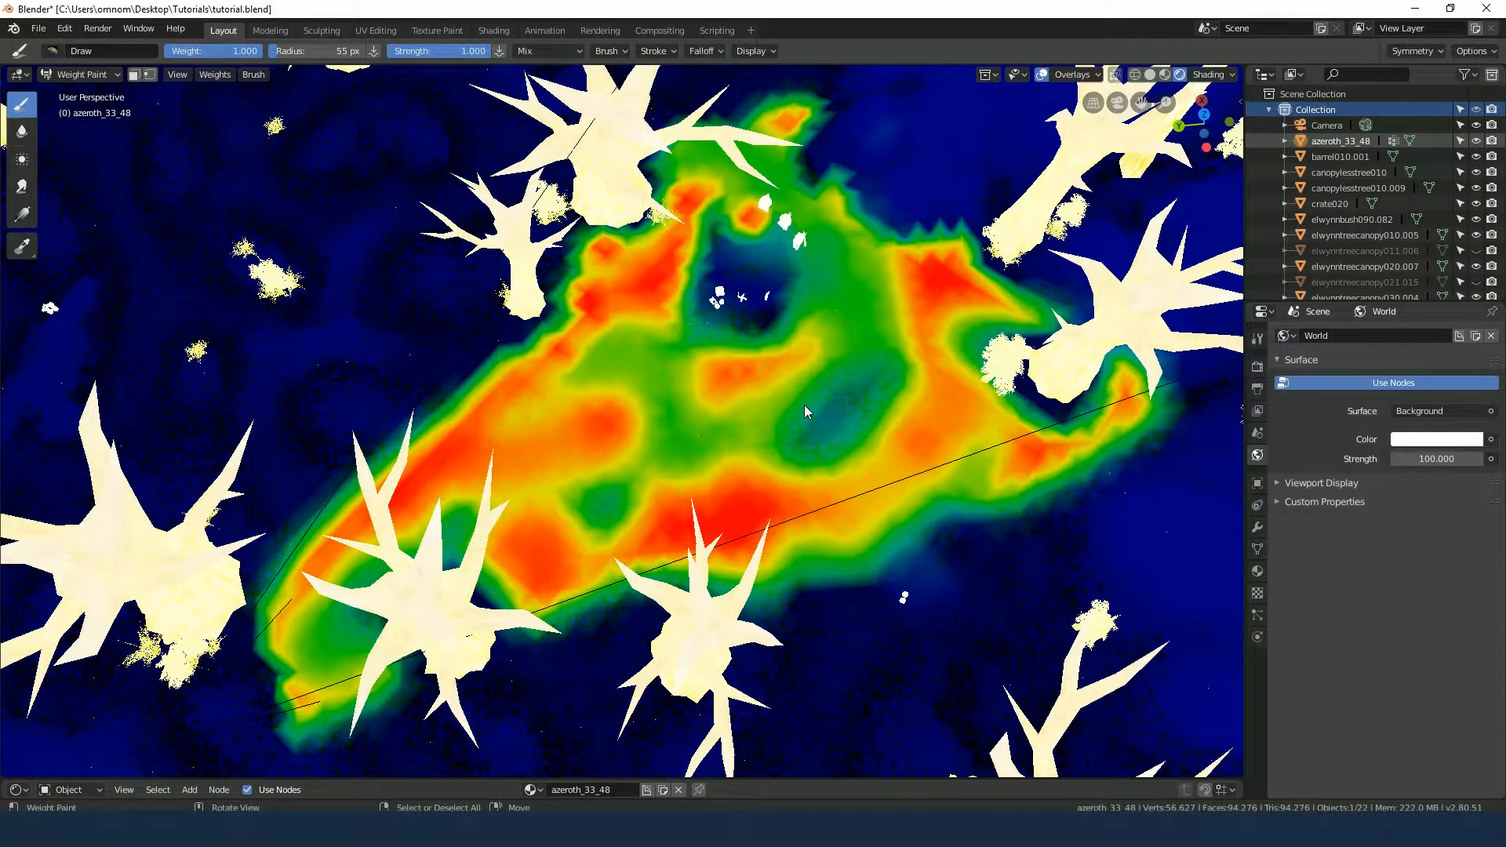
# Dab extra weight onto the ground beside the large bush as seen from the camera
pyautogui.press('KP_0')
pyautogui.click(830, 480)
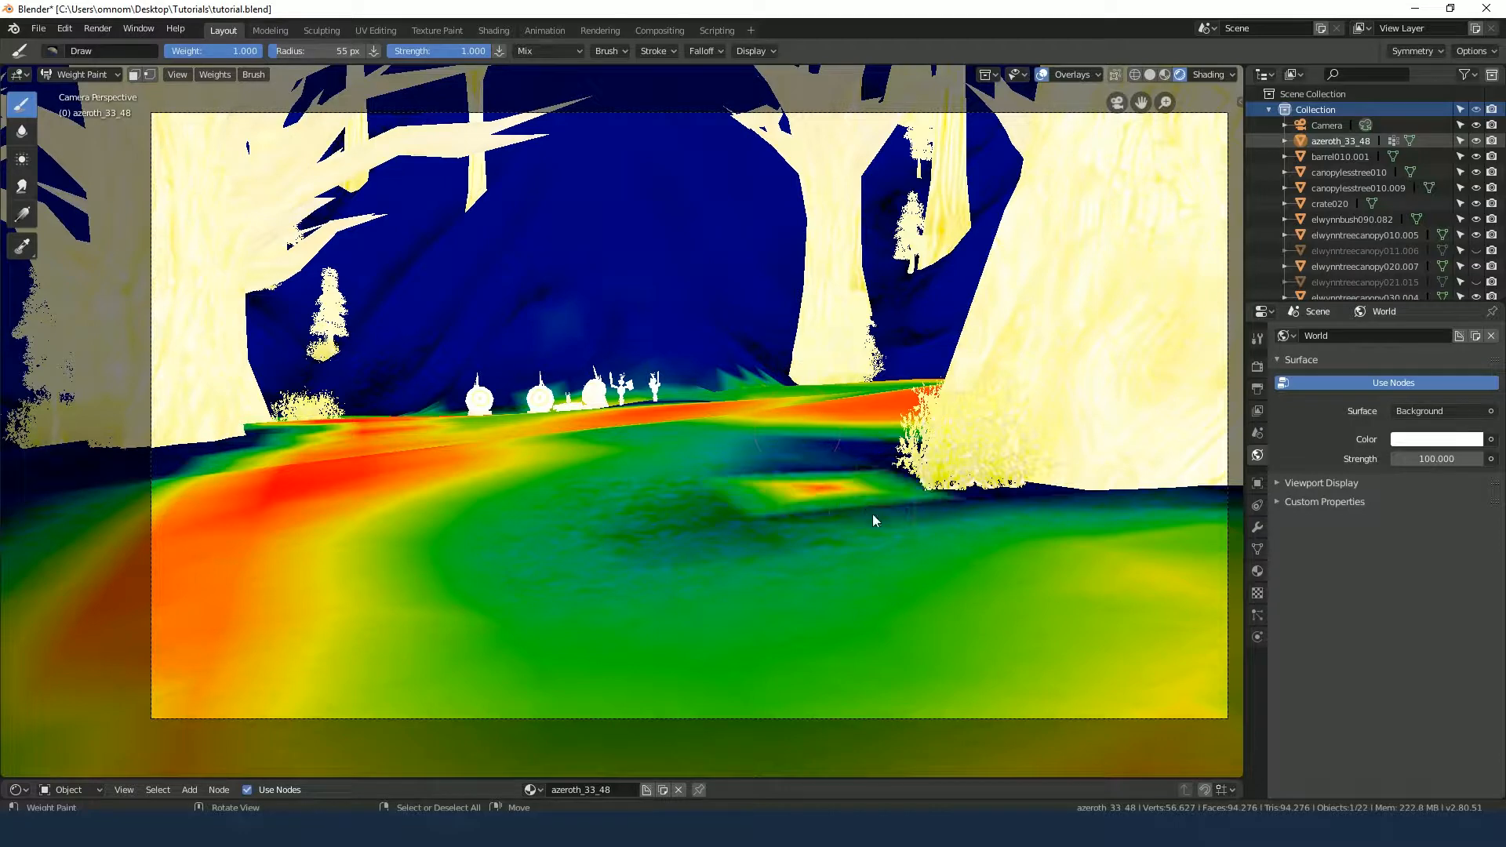
pyautogui.click(833, 448)
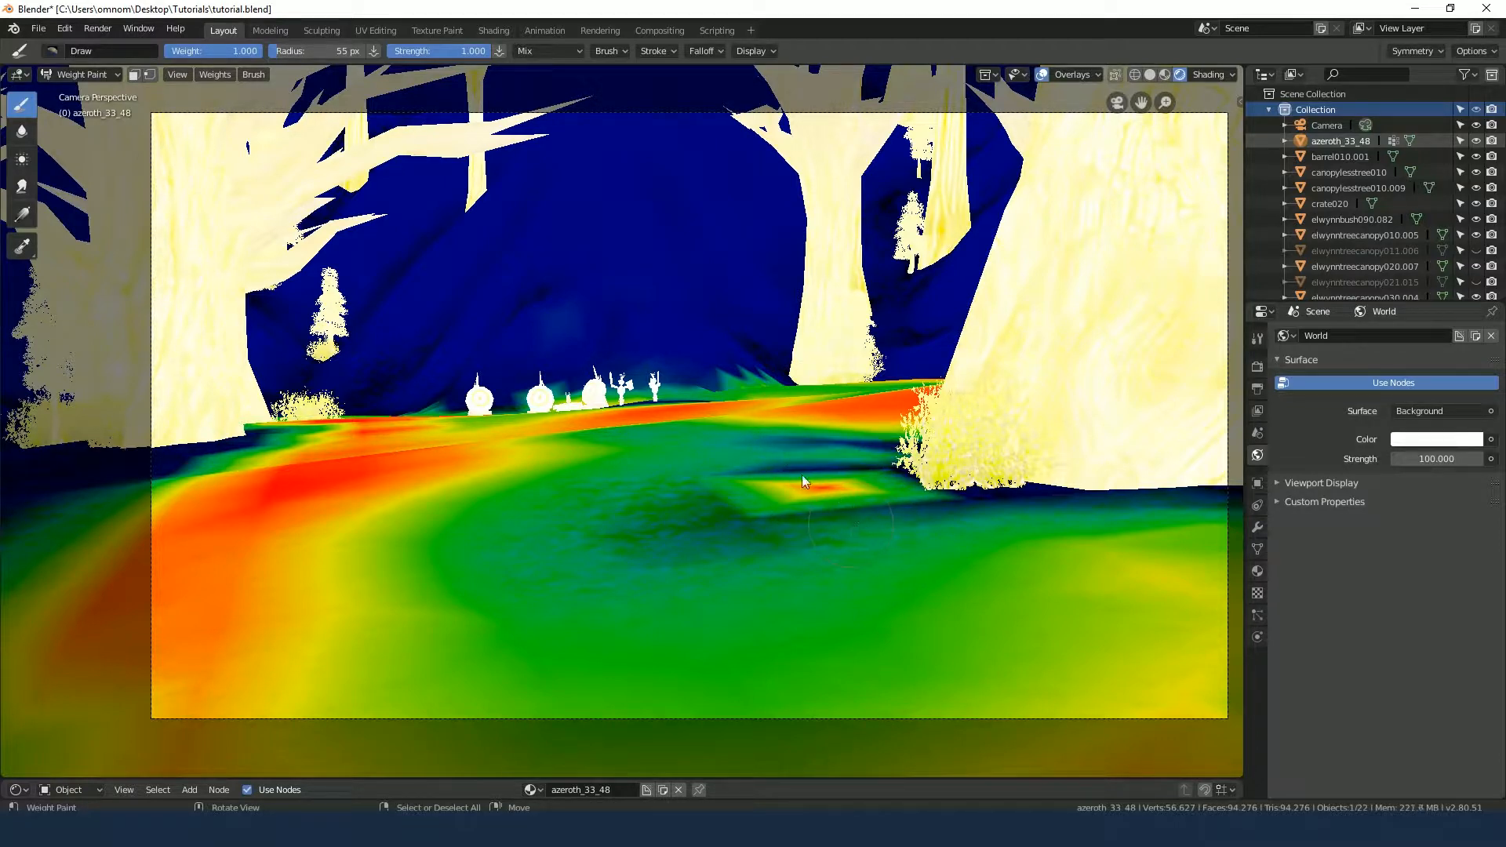
# Return the terrain to Object Mode and set the World background strength to 1
pyautogui.click(90, 74)
pyautogui.click(88, 92)
pyautogui.click(1410, 458)
pyautogui.write('2')
pyautogui.press('BackSpace')
pyautogui.write('1')
pyautogui.press('Return')
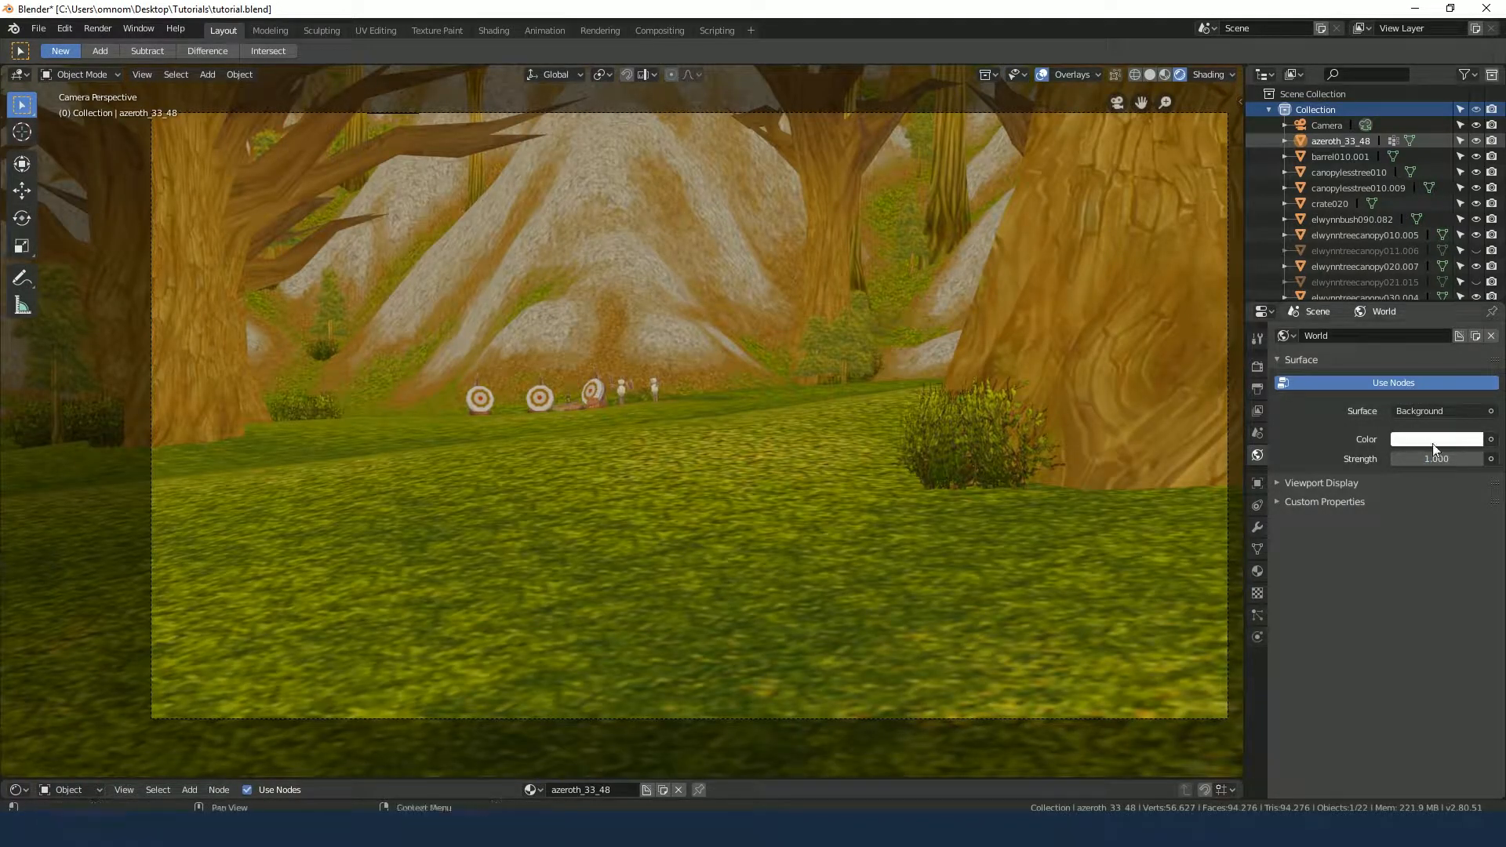
# Enable Ambient Occlusion in the Eevee render settings
pyautogui.click(1428, 441)
pyautogui.click(1256, 370)
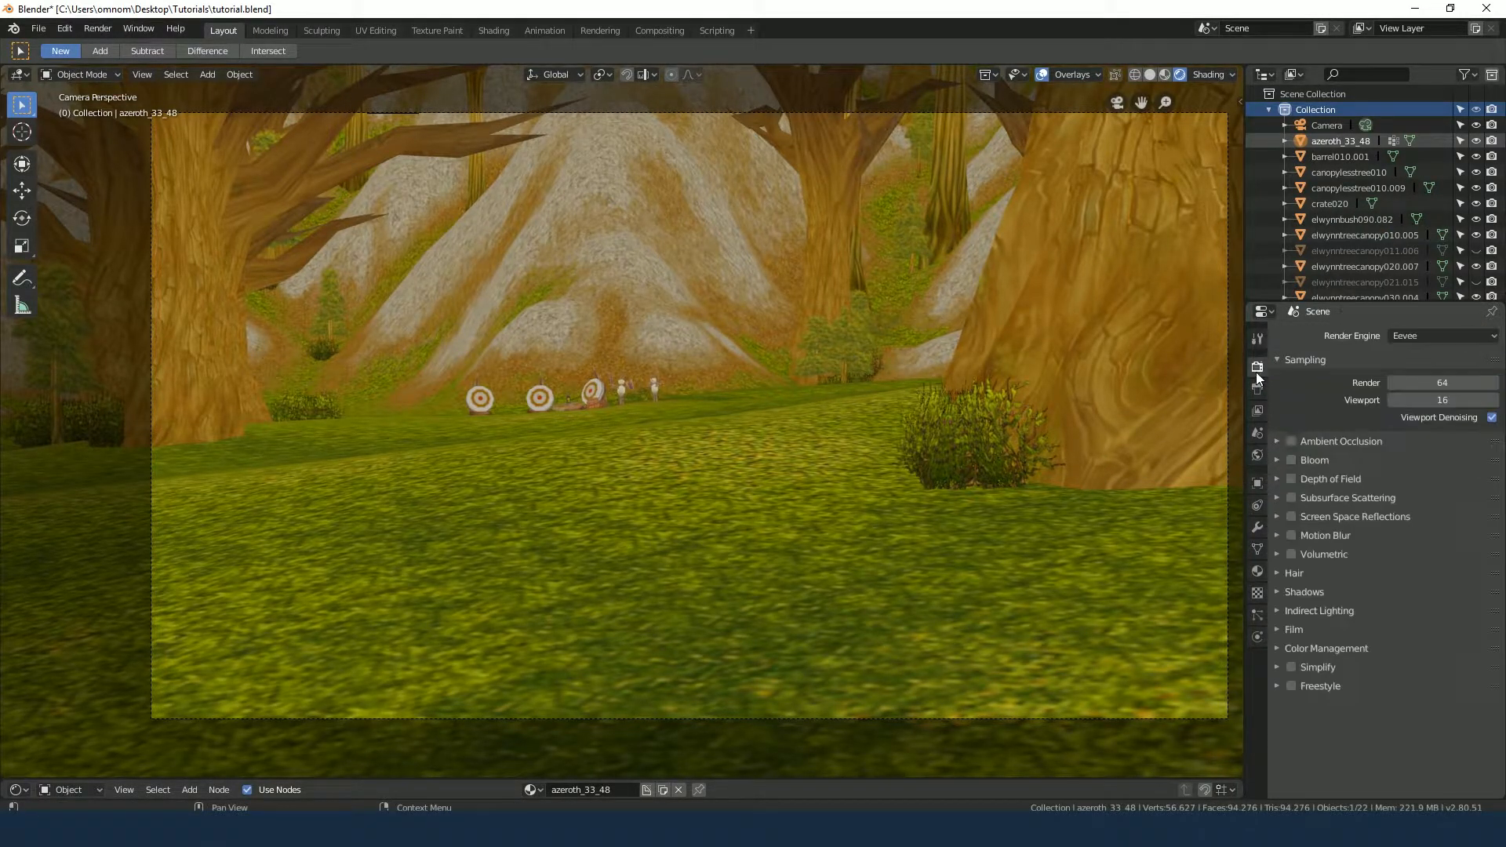
pyautogui.click(1291, 440)
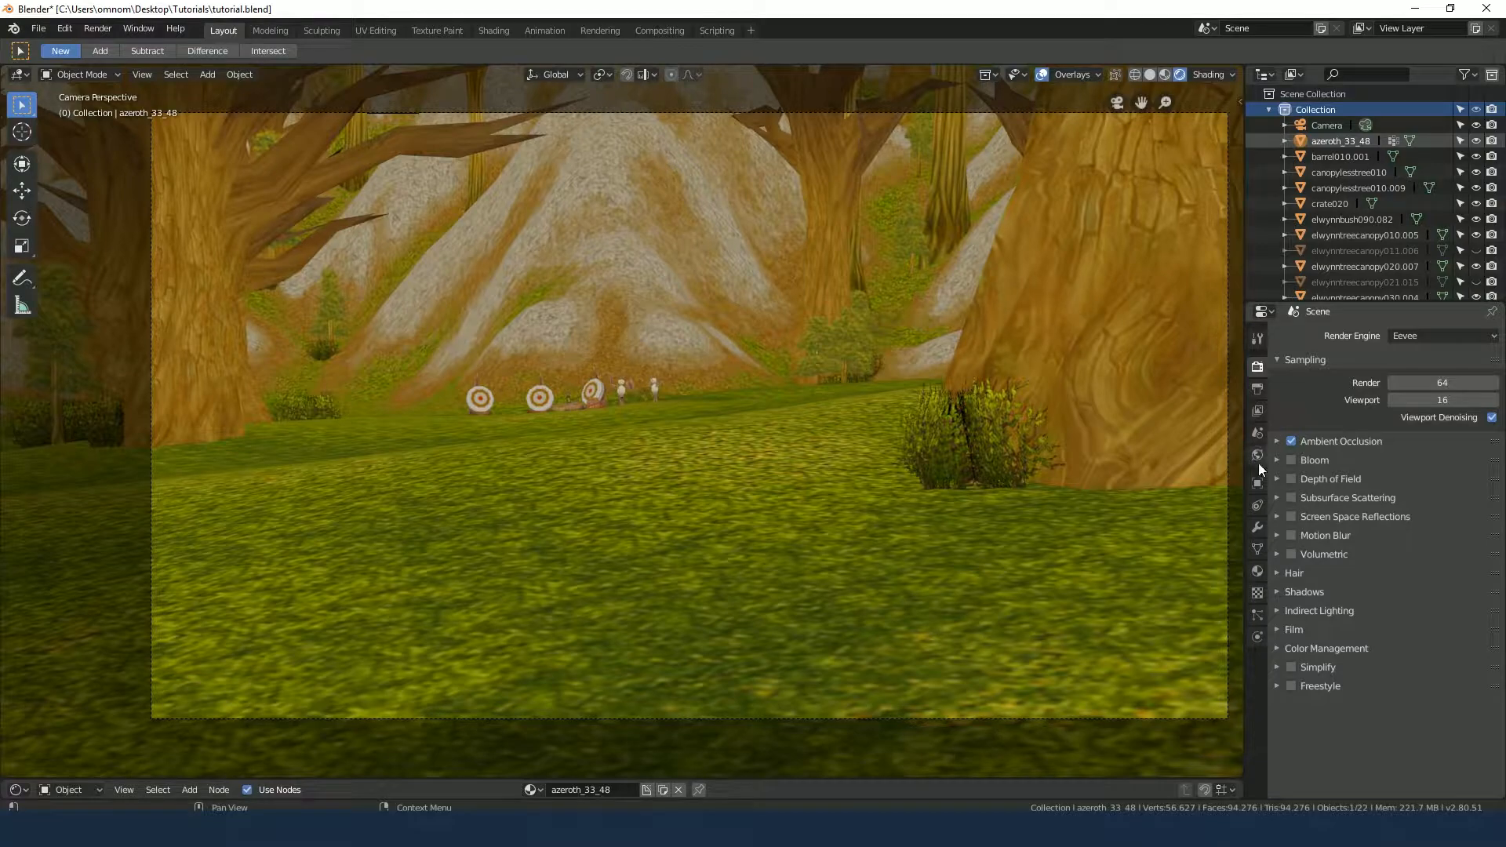
# Group the grass and flowers models in a new collection named Grass, and collapse the main Collection in the outliner
pyautogui.moveTo(739, 342); pyautogui.dragTo(613, 469, button='middle')
pyautogui.press('KP_0')
pyautogui.scroll(-8, 750, 503)
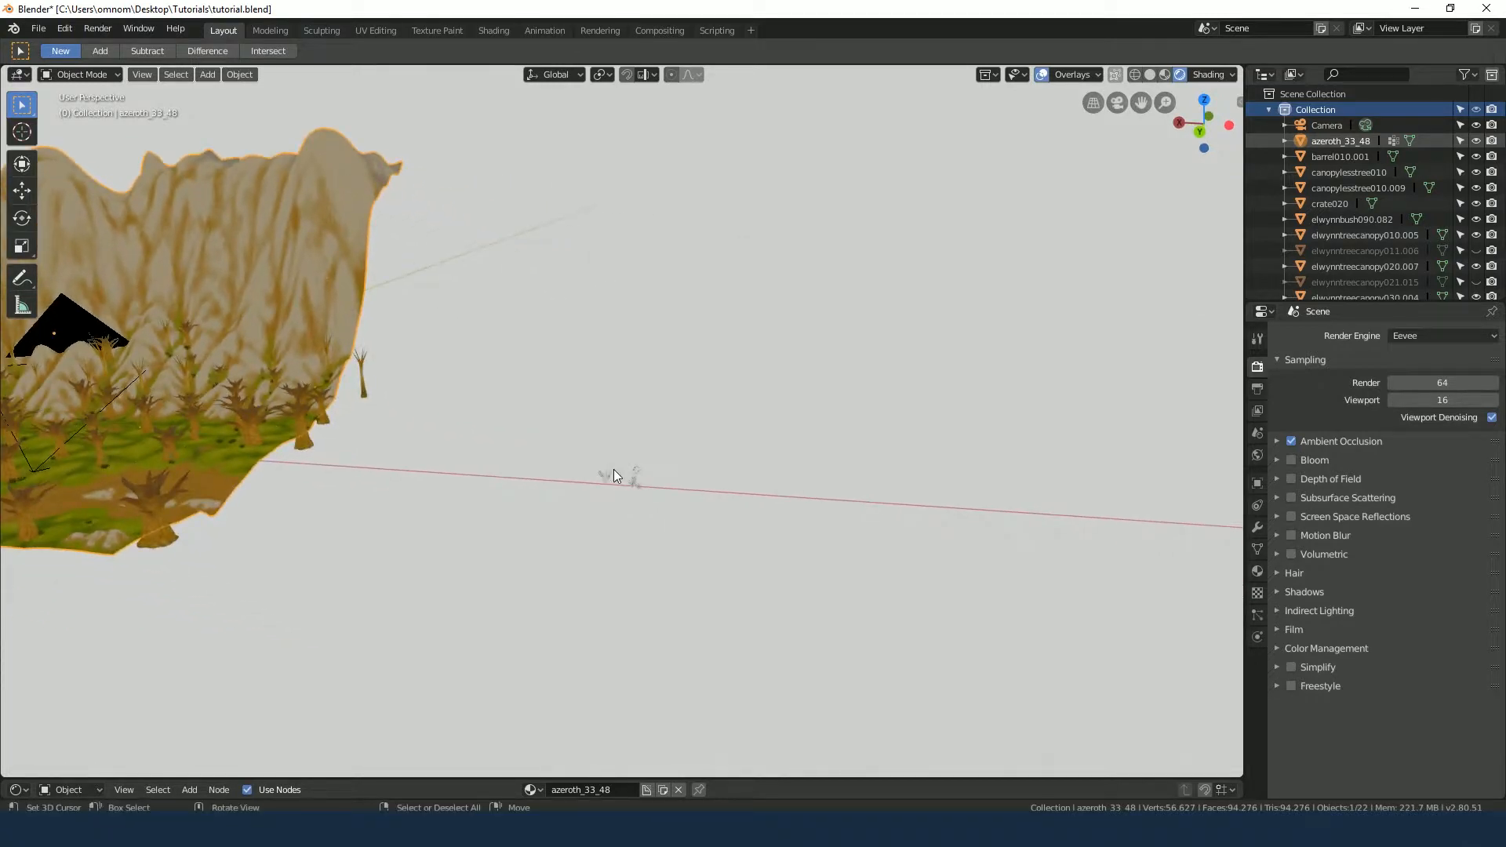
pyautogui.scroll(6, 614, 469)
pyautogui.rightClick(582, 595)
pyautogui.keyDown('shift'); pyautogui.rightClick(691, 623); pyautogui.keyUp('shift')
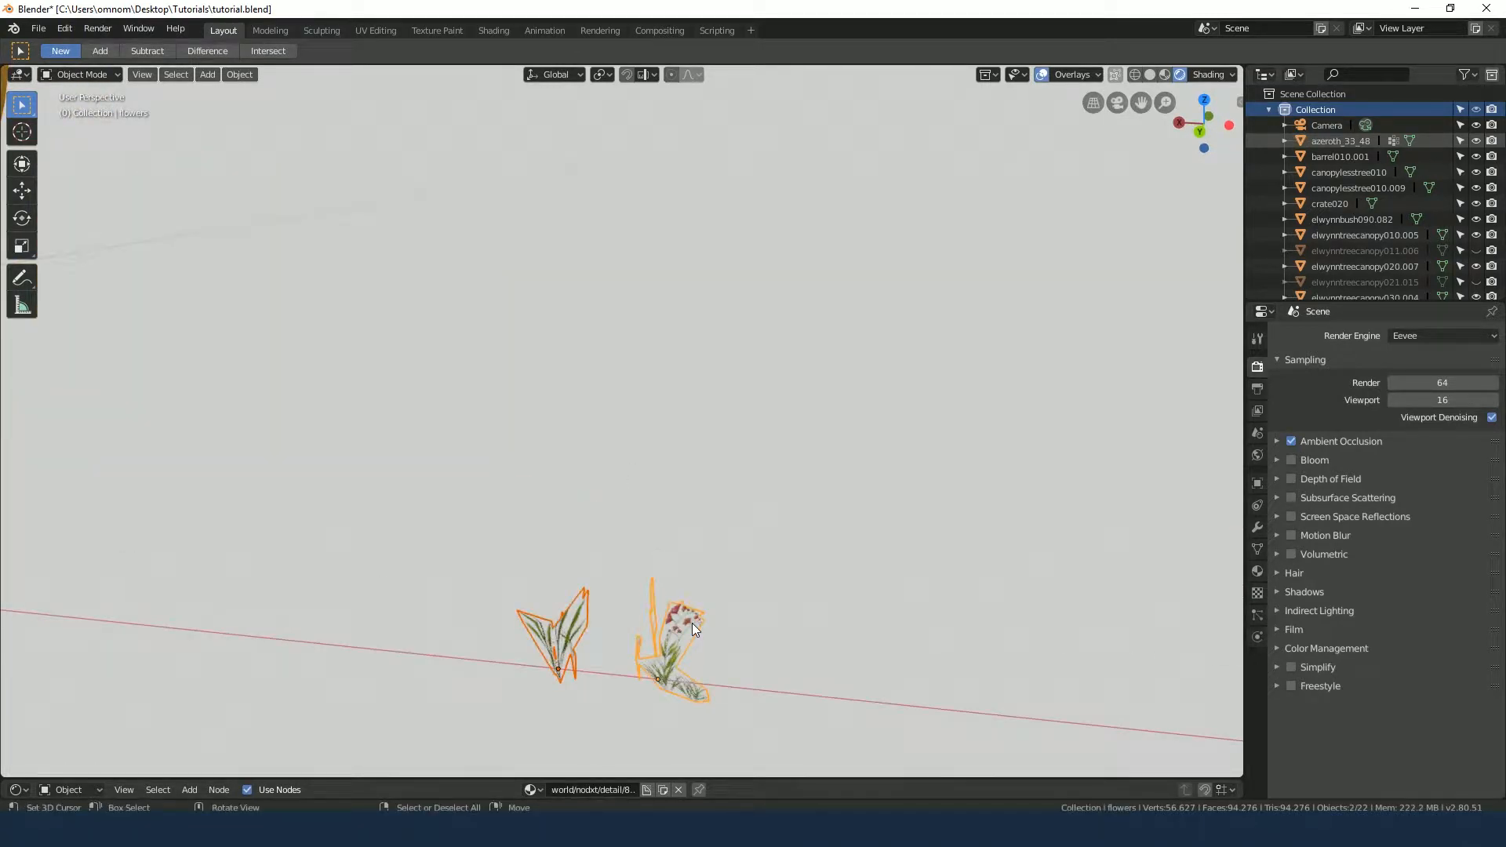
pyautogui.hotkey('ctrl', 'g')
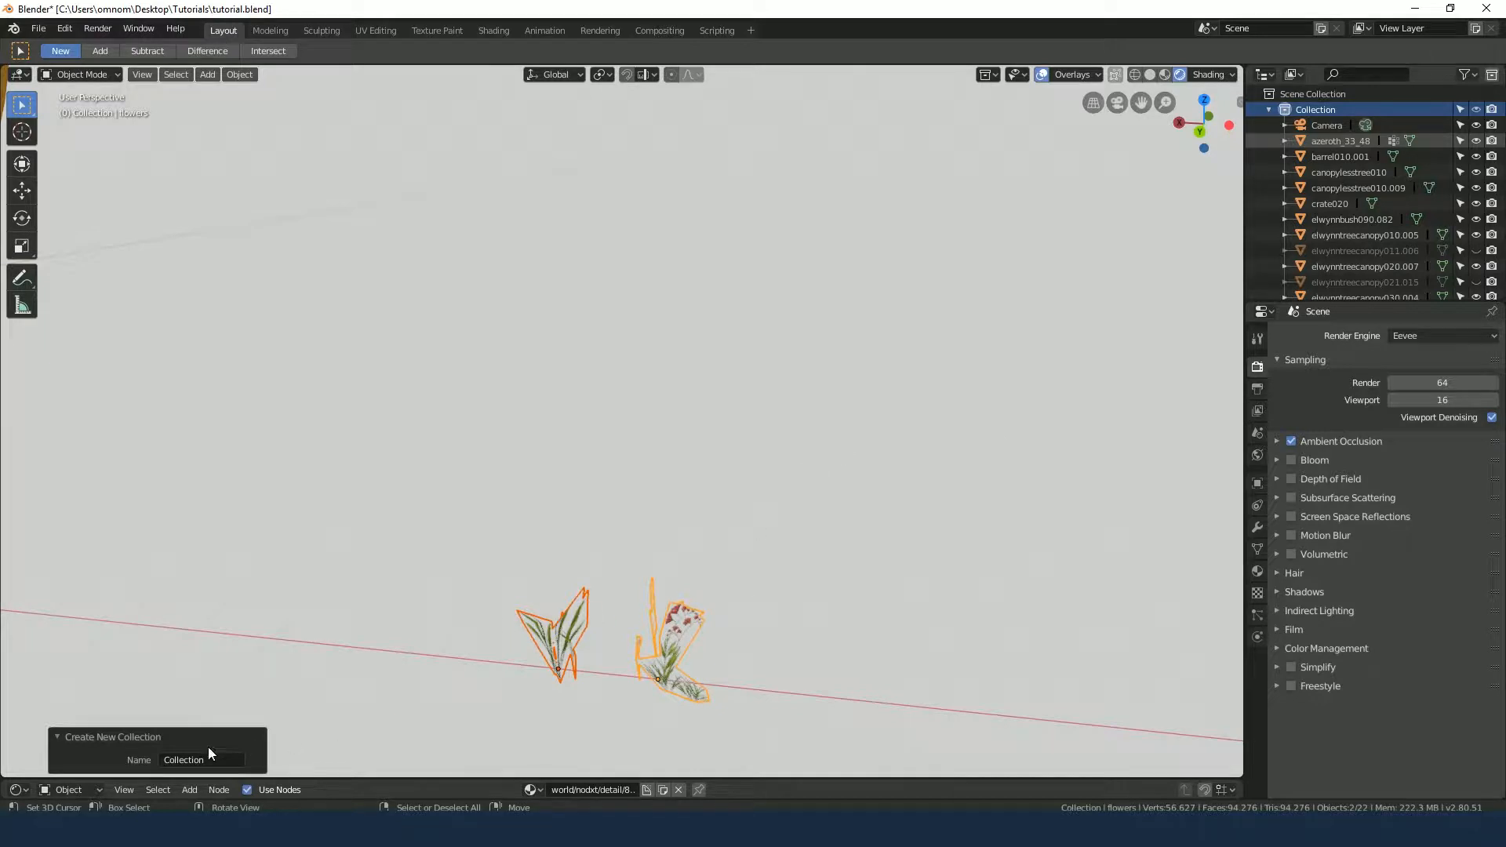
pyautogui.write('G')
pyautogui.press('Return')
pyautogui.scroll(-2, 1446, 135)
pyautogui.scroll(2, 1399, 135)
pyautogui.click(1269, 109)
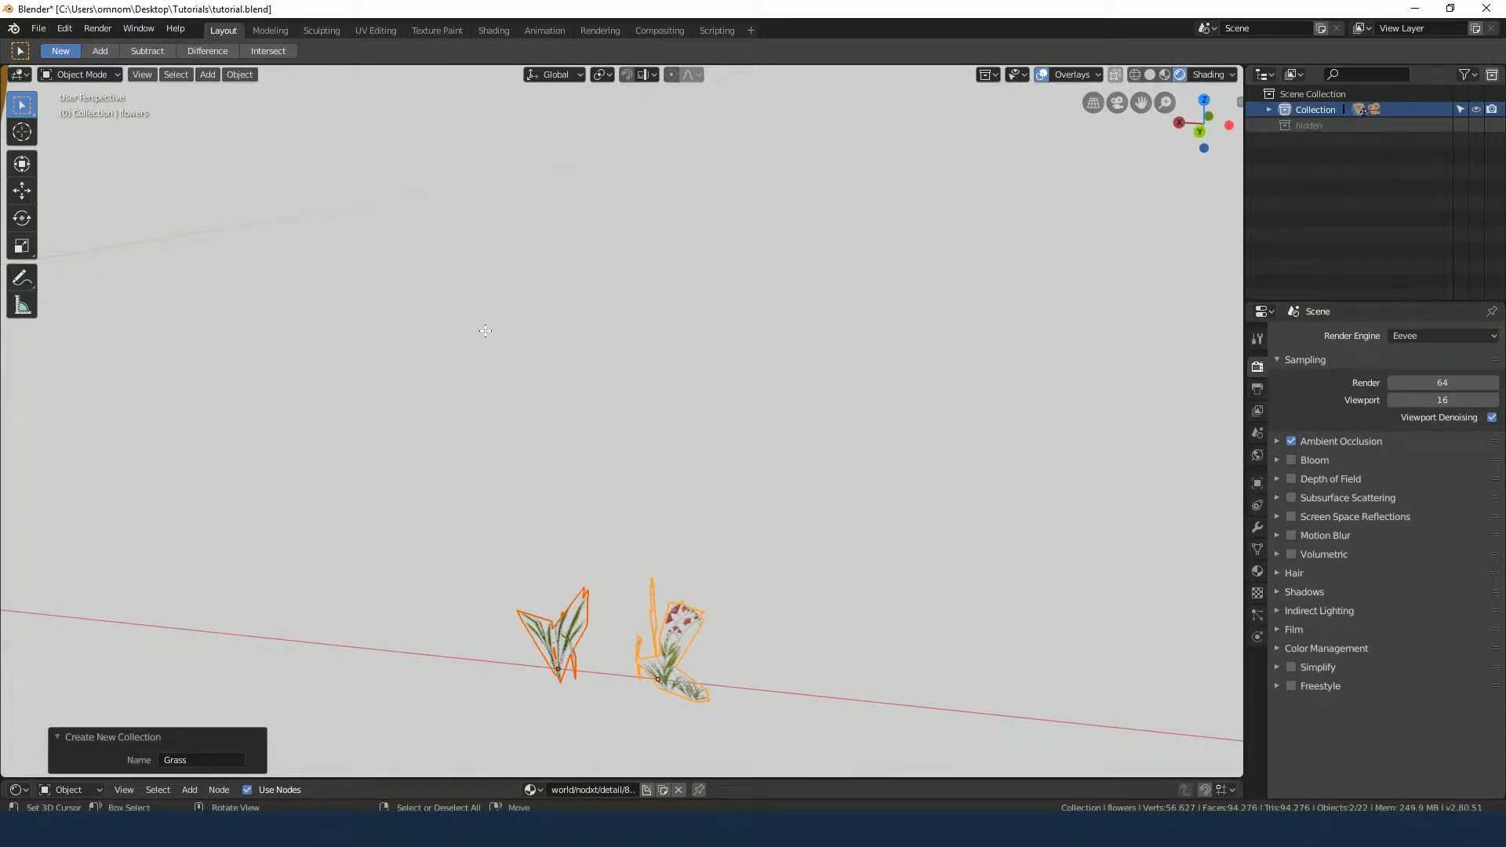
# Add a particle system named Grass to the azeroth_33_48 terrain, using the Hair type with Advanced options enabled
pyautogui.press('KP_0')
pyautogui.click(694, 525)
pyautogui.press('Tab')
pyautogui.press('Tab')
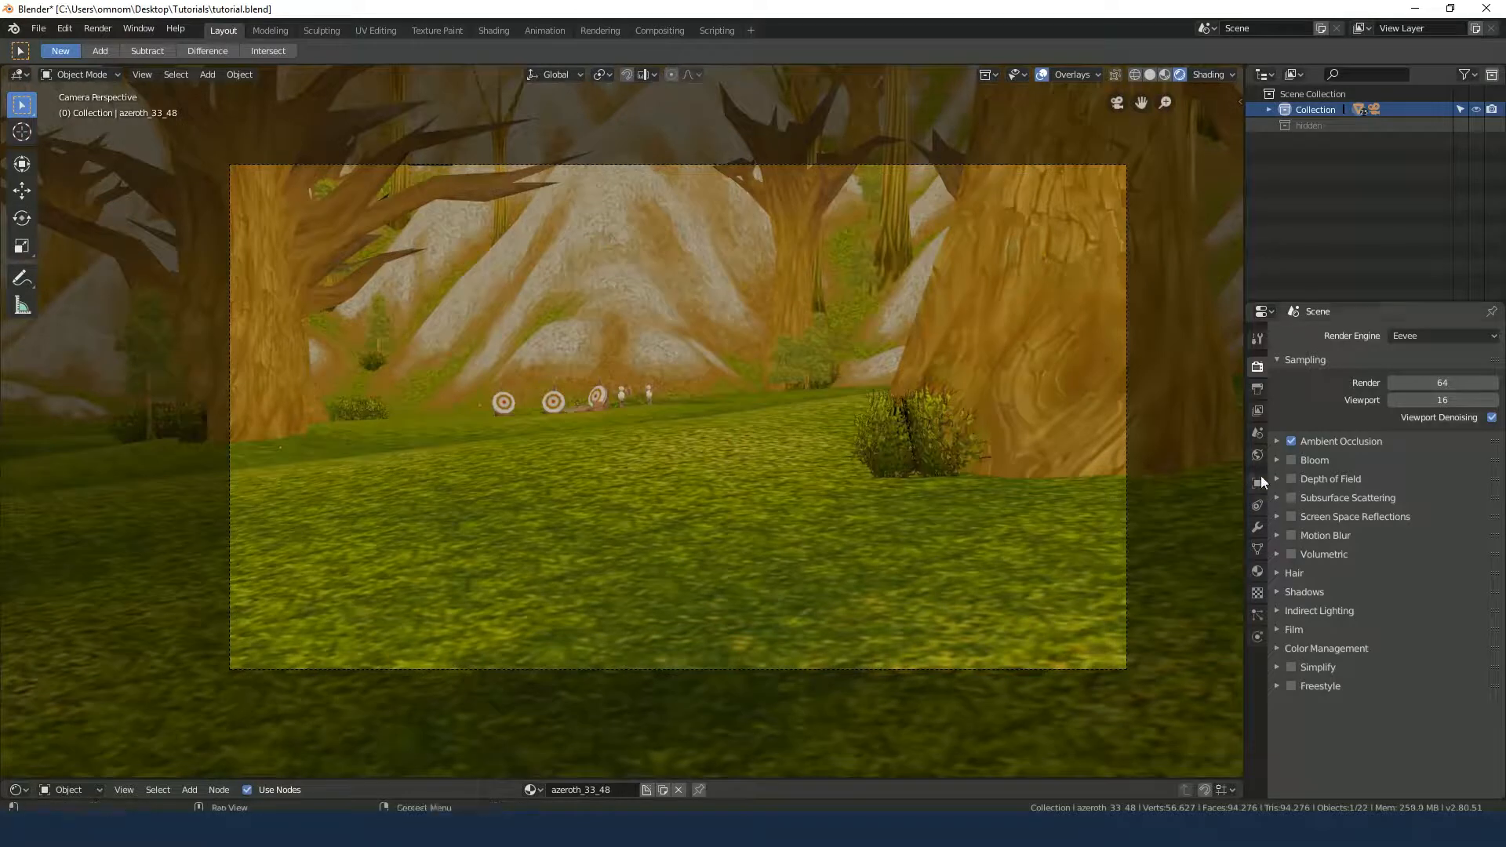
pyautogui.click(1256, 613)
pyautogui.click(1381, 401)
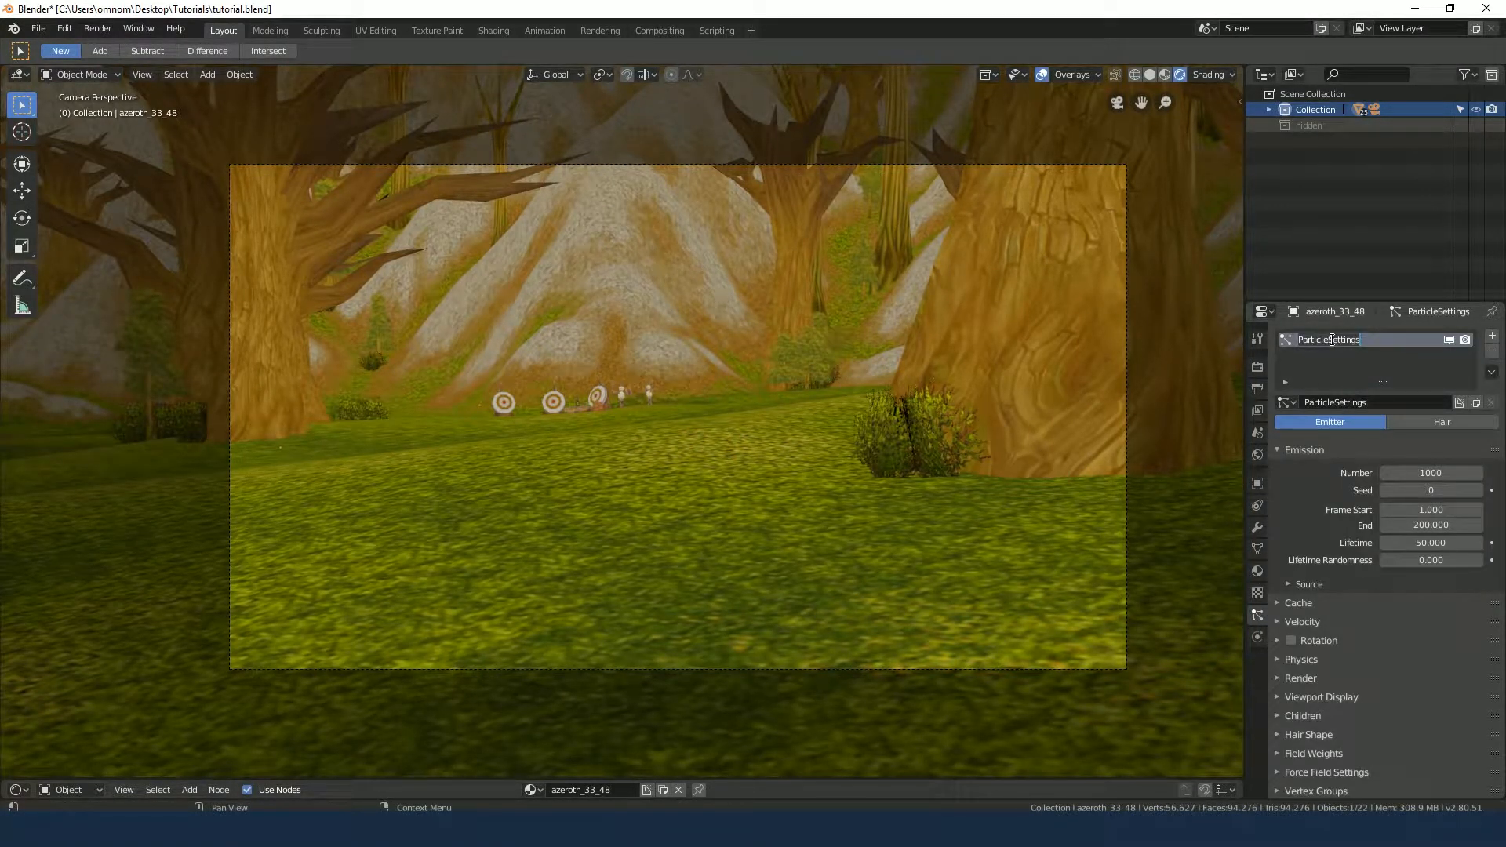
pyautogui.write('Grass')
pyautogui.press('Return')
pyautogui.click(1440, 422)
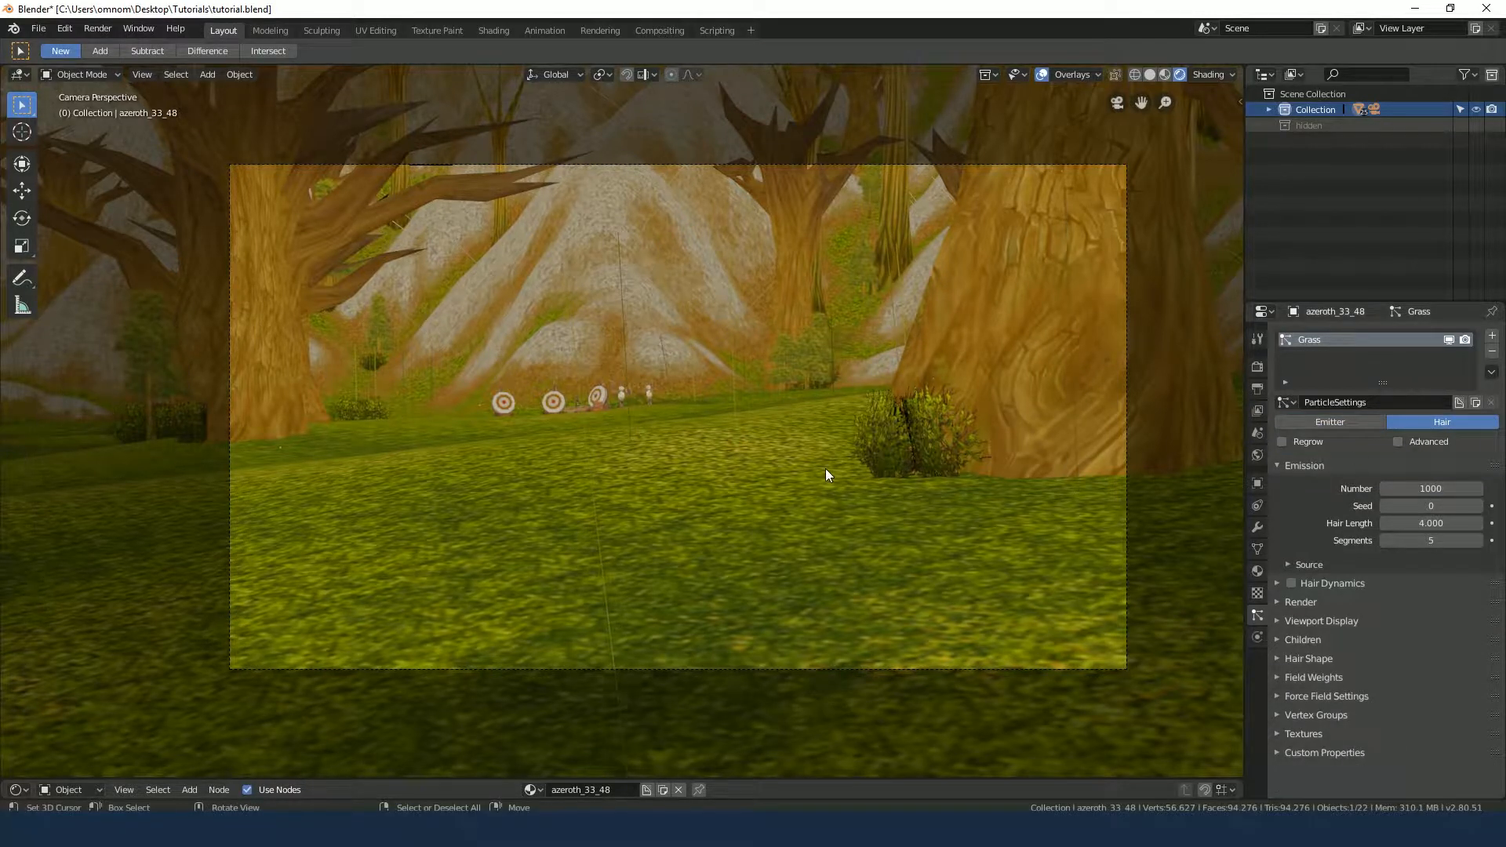
pyautogui.click(1398, 442)
# Rename the terrain's weight-painted vertex group as Grass
pyautogui.scroll(-1, 1380, 502)
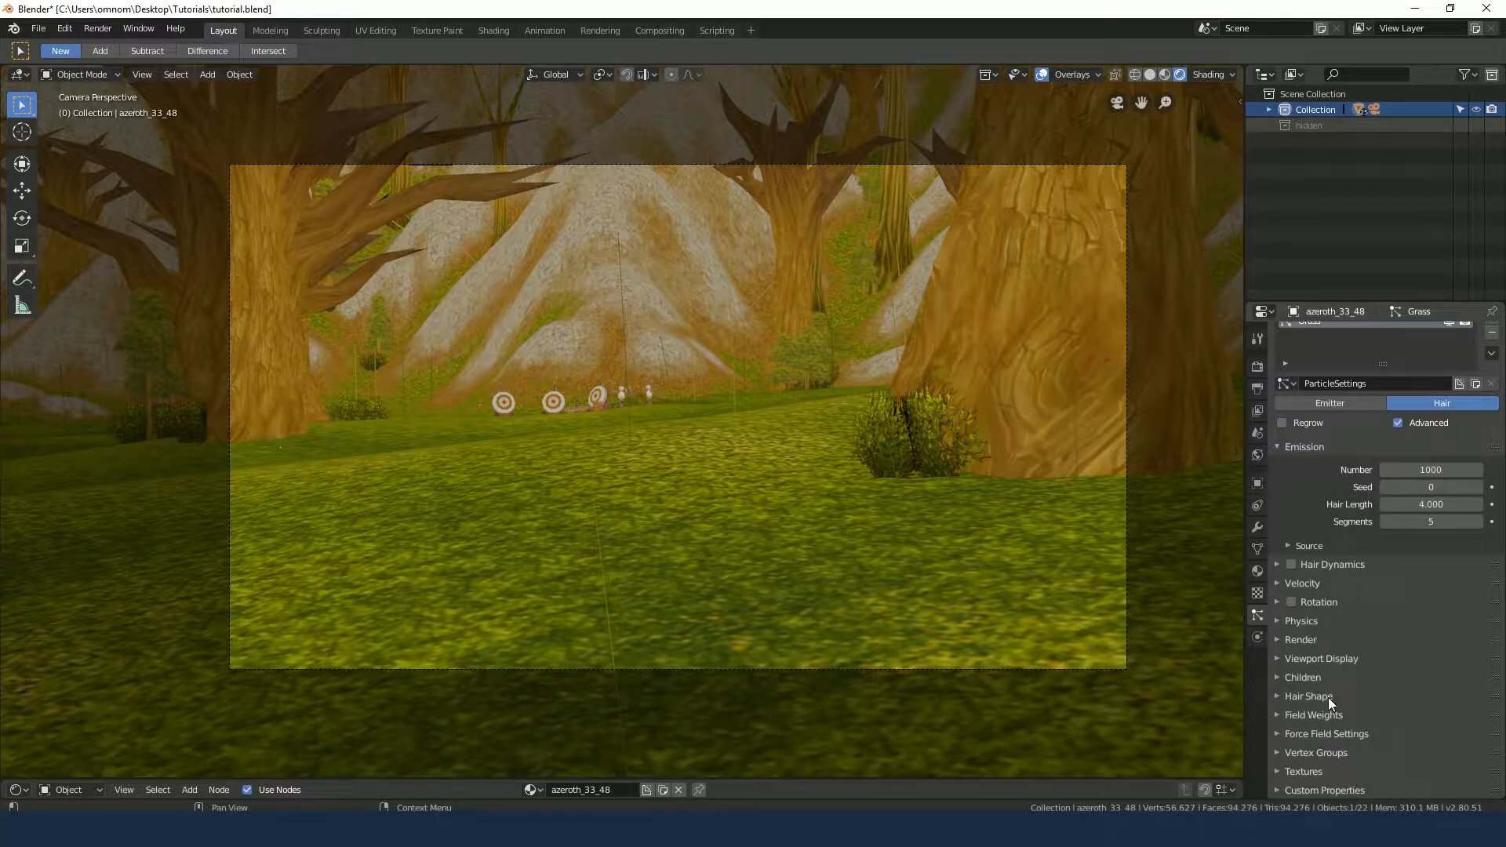
pyautogui.click(1309, 750)
pyautogui.scroll(-5, 1380, 698)
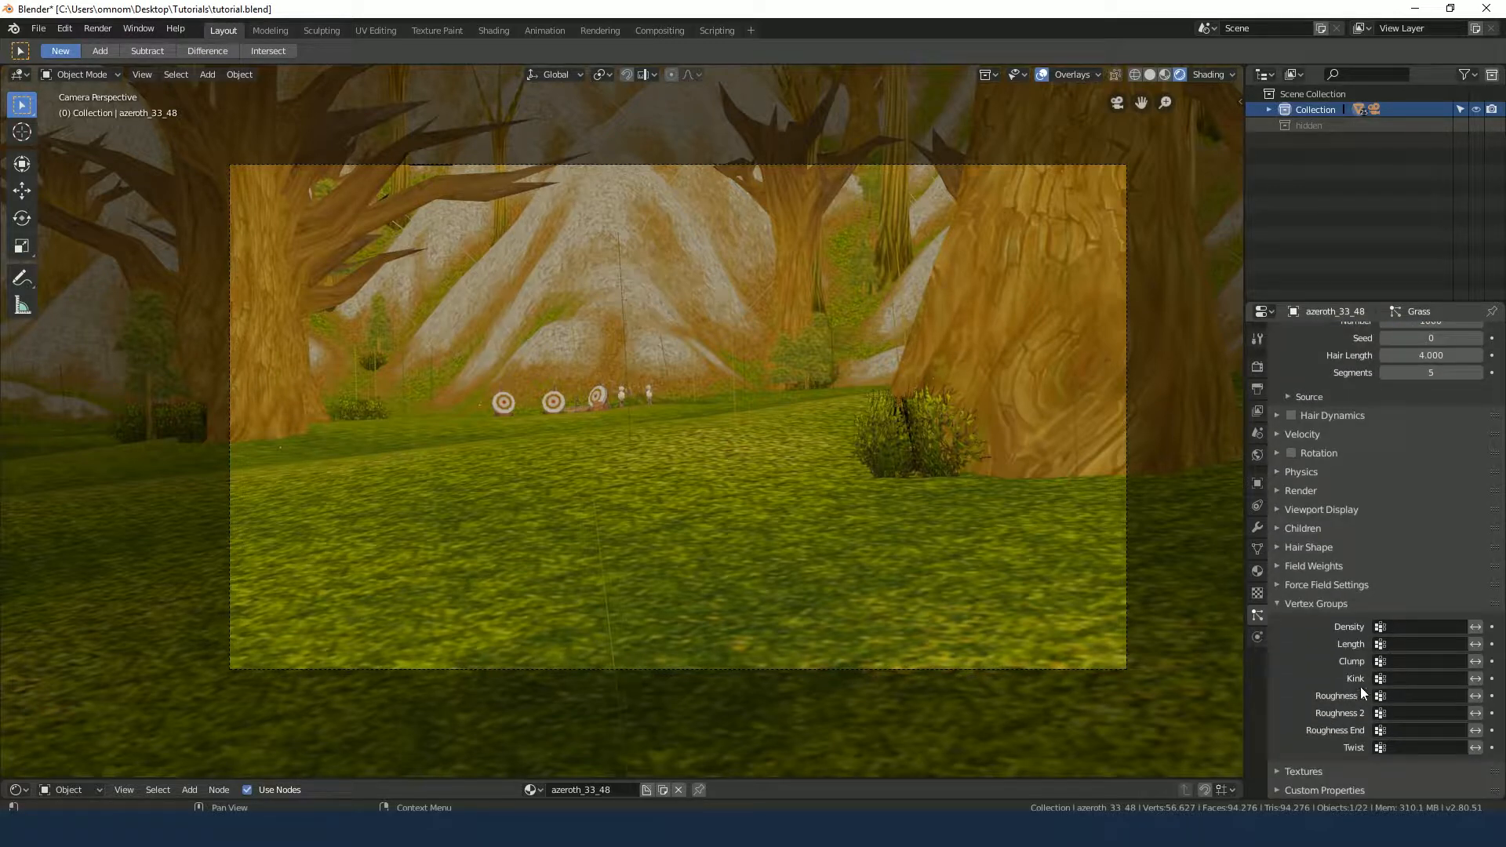
pyautogui.click(1416, 627)
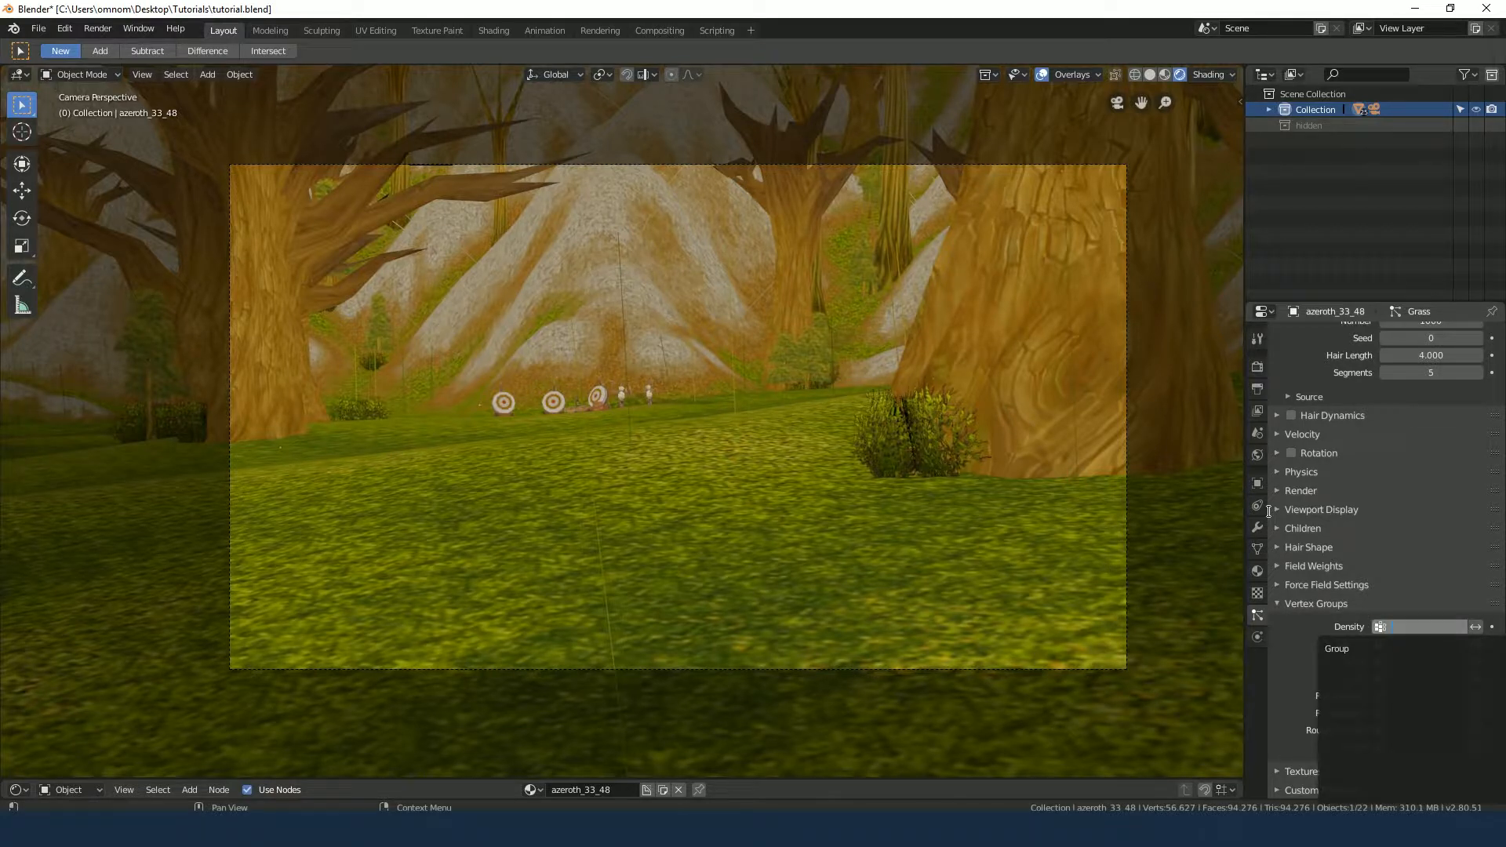
pyautogui.click(1256, 550)
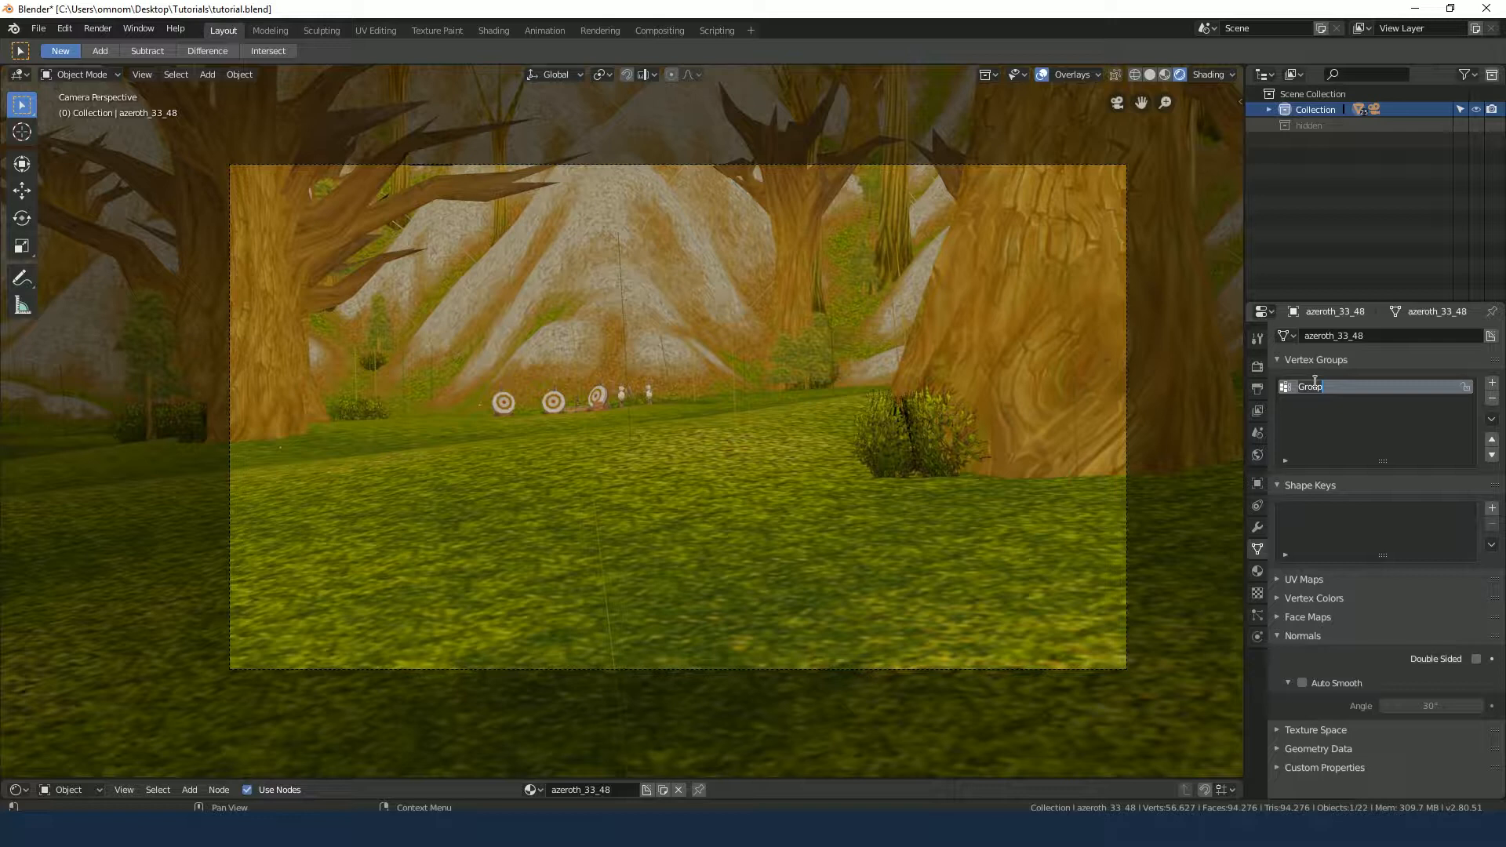
pyautogui.write('Grass')
# Assign the Grass vertex group to the particle system's density and check the distribution in the camera view
pyautogui.click(1257, 614)
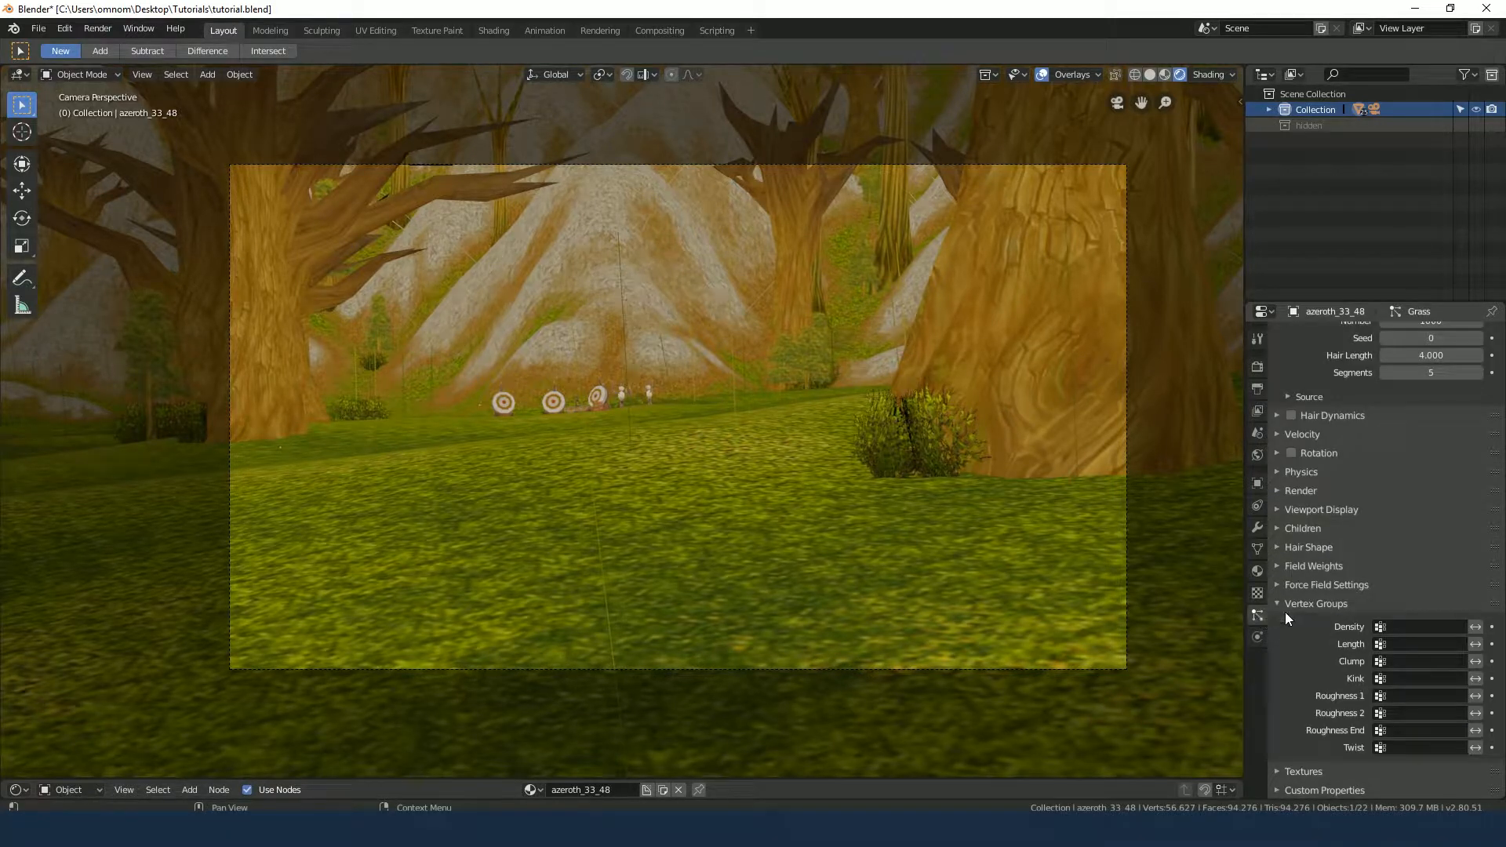
pyautogui.click(1387, 625)
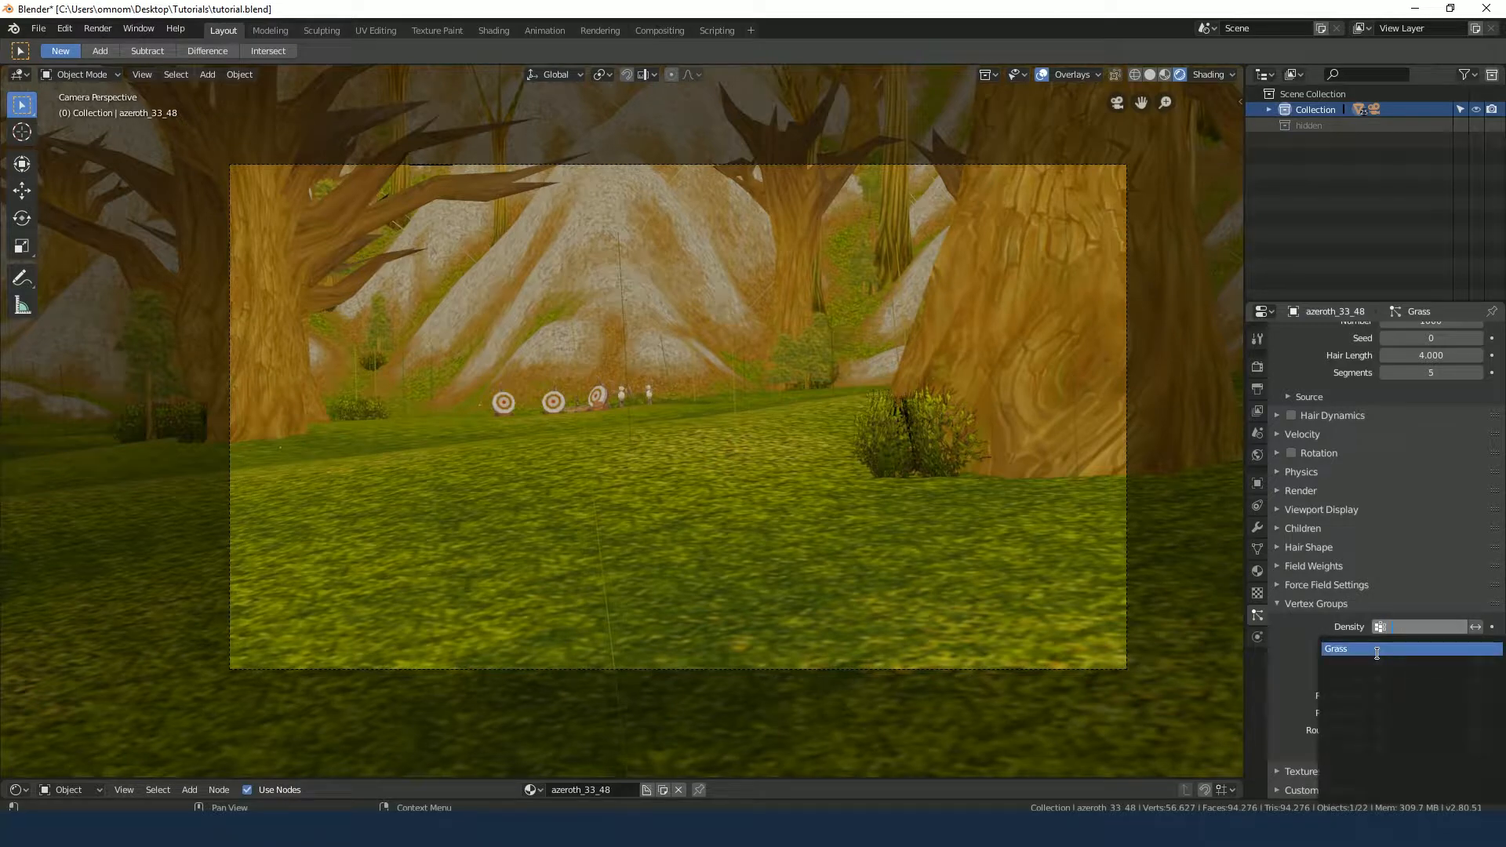
pyautogui.click(1376, 649)
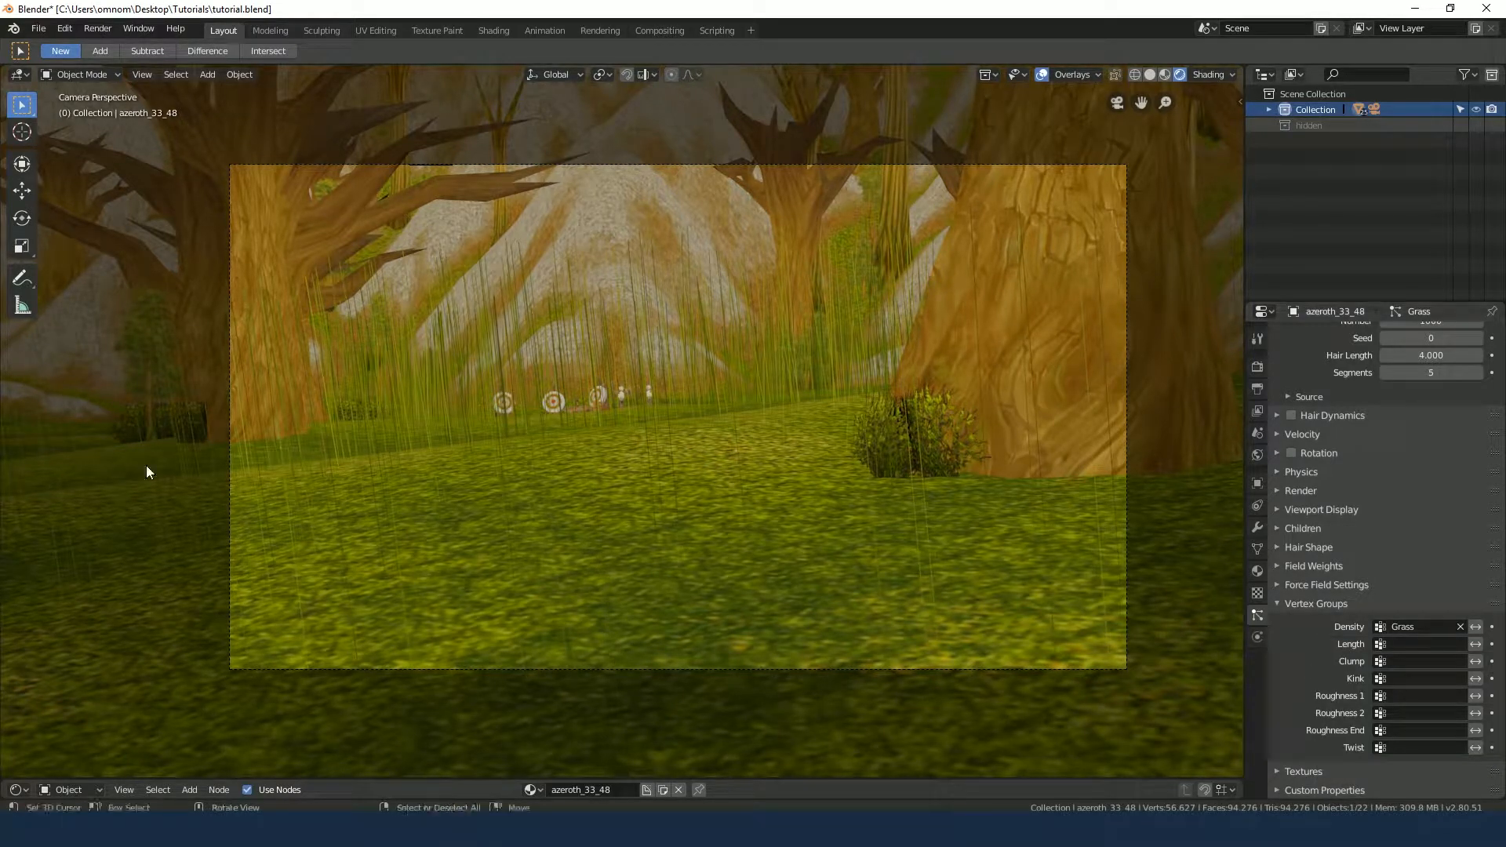
pyautogui.scroll(-4, 188, 534)
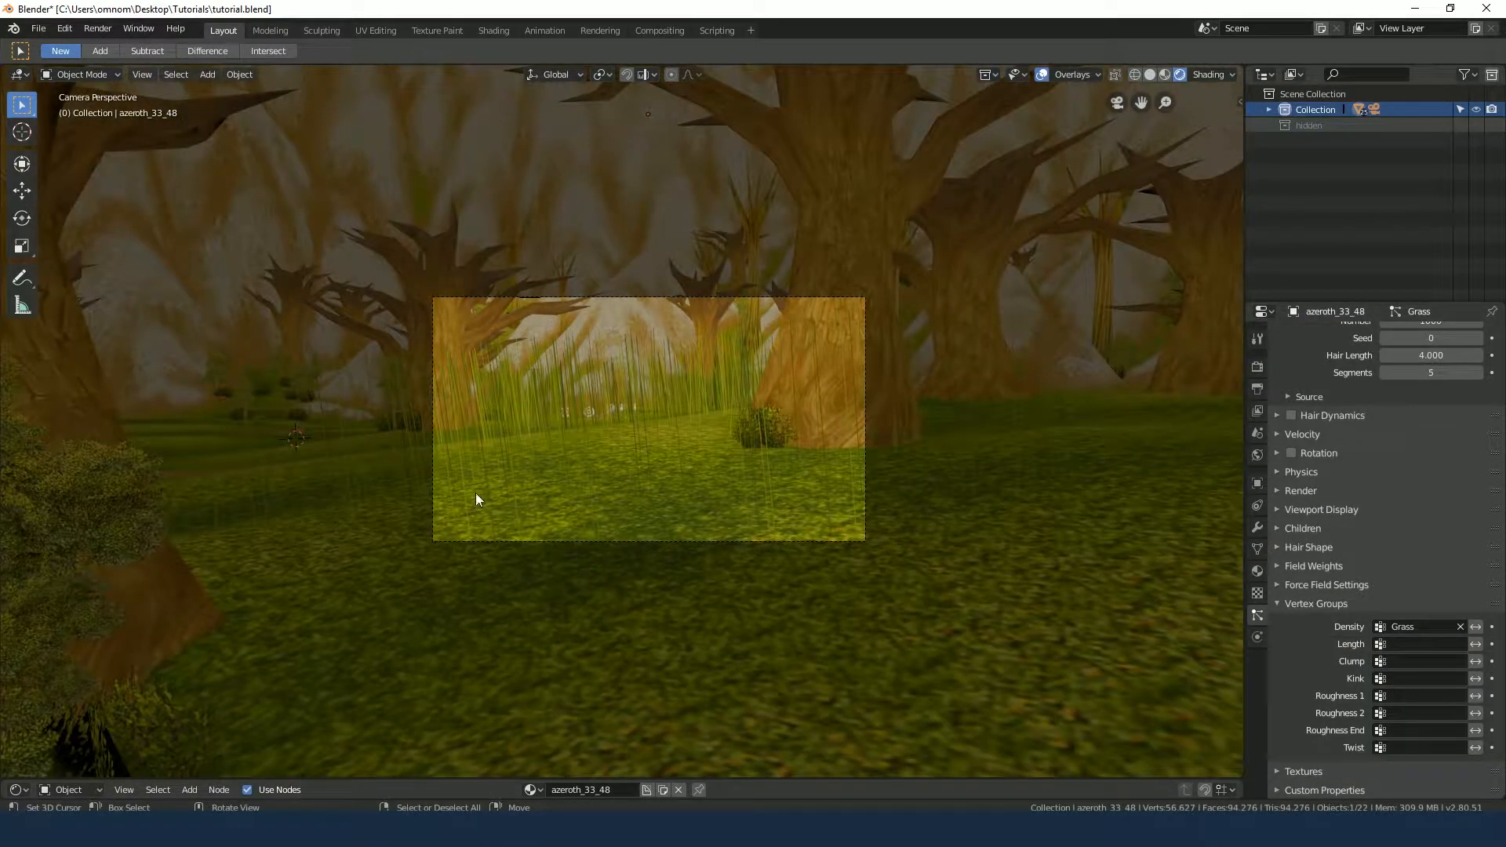
pyautogui.scroll(5, 780, 513)
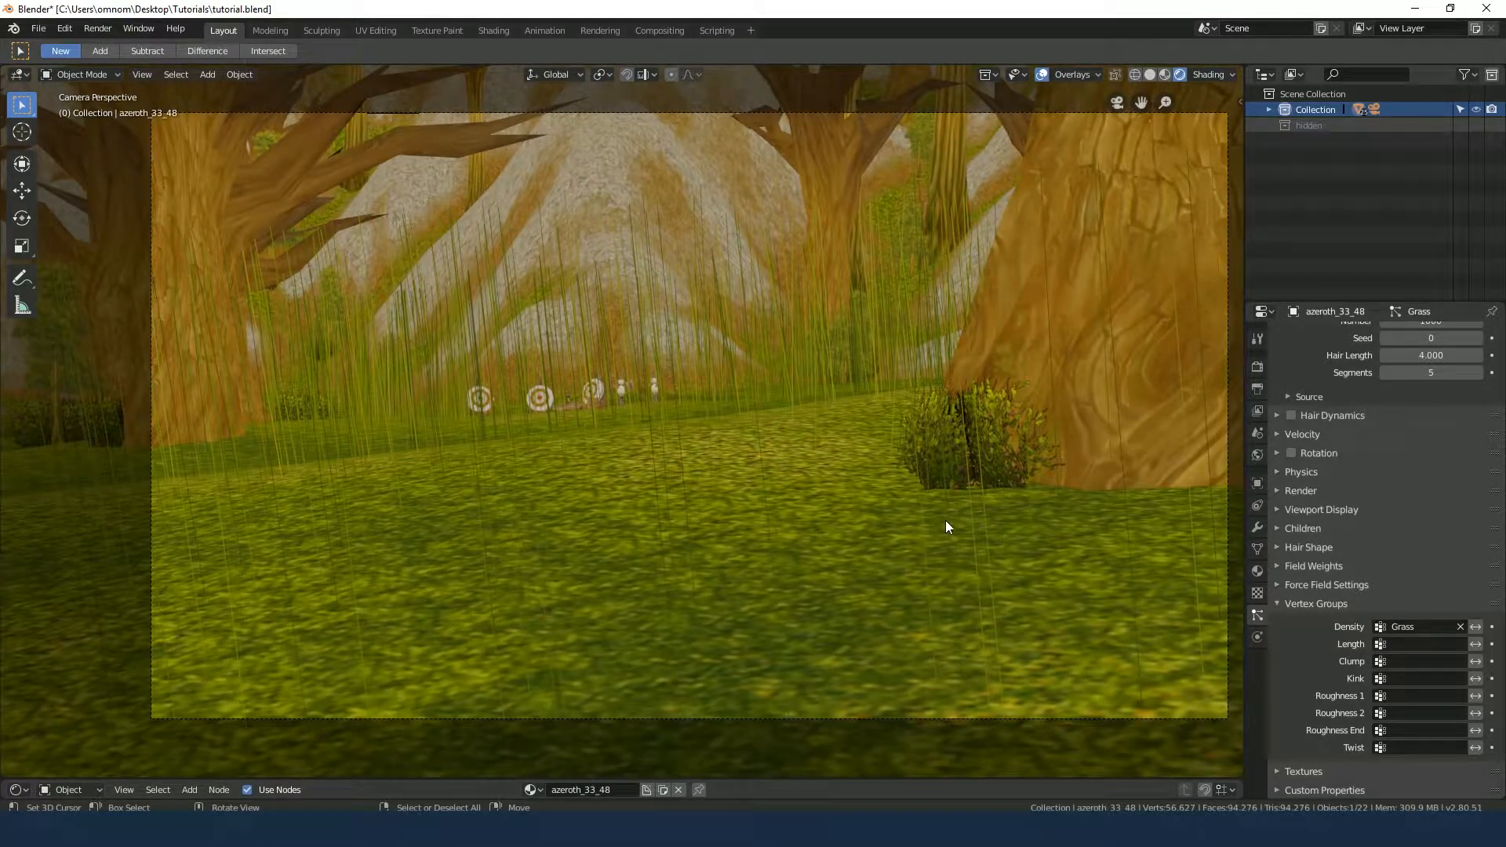
pyautogui.click(1287, 601)
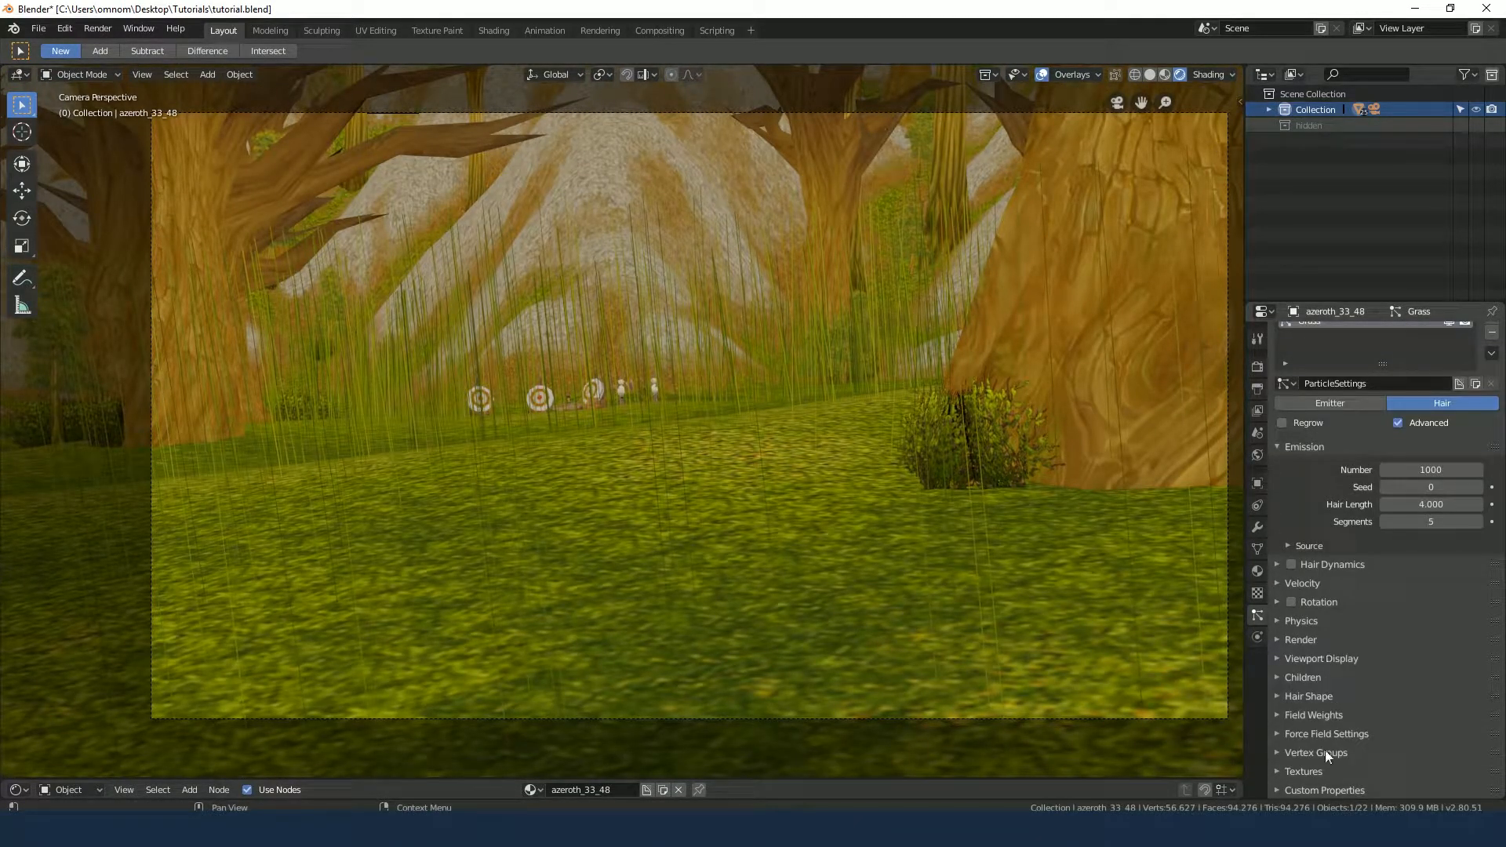
# Render the hair particles as a Collection, with Grass as the instance collection
pyautogui.click(1311, 659)
pyautogui.click(1311, 658)
pyautogui.click(1316, 639)
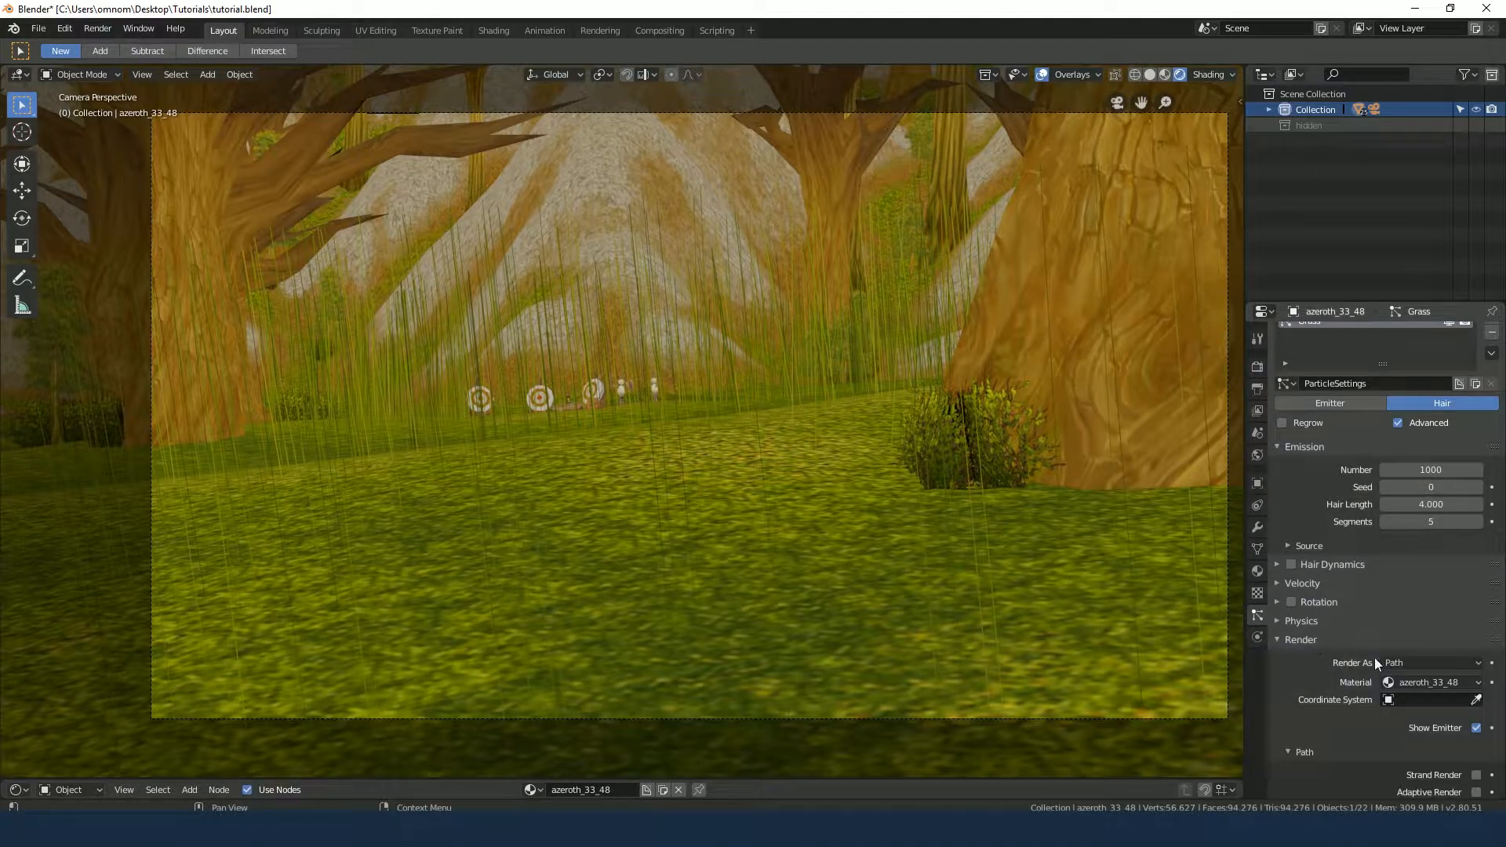
pyautogui.scroll(-4, 1314, 699)
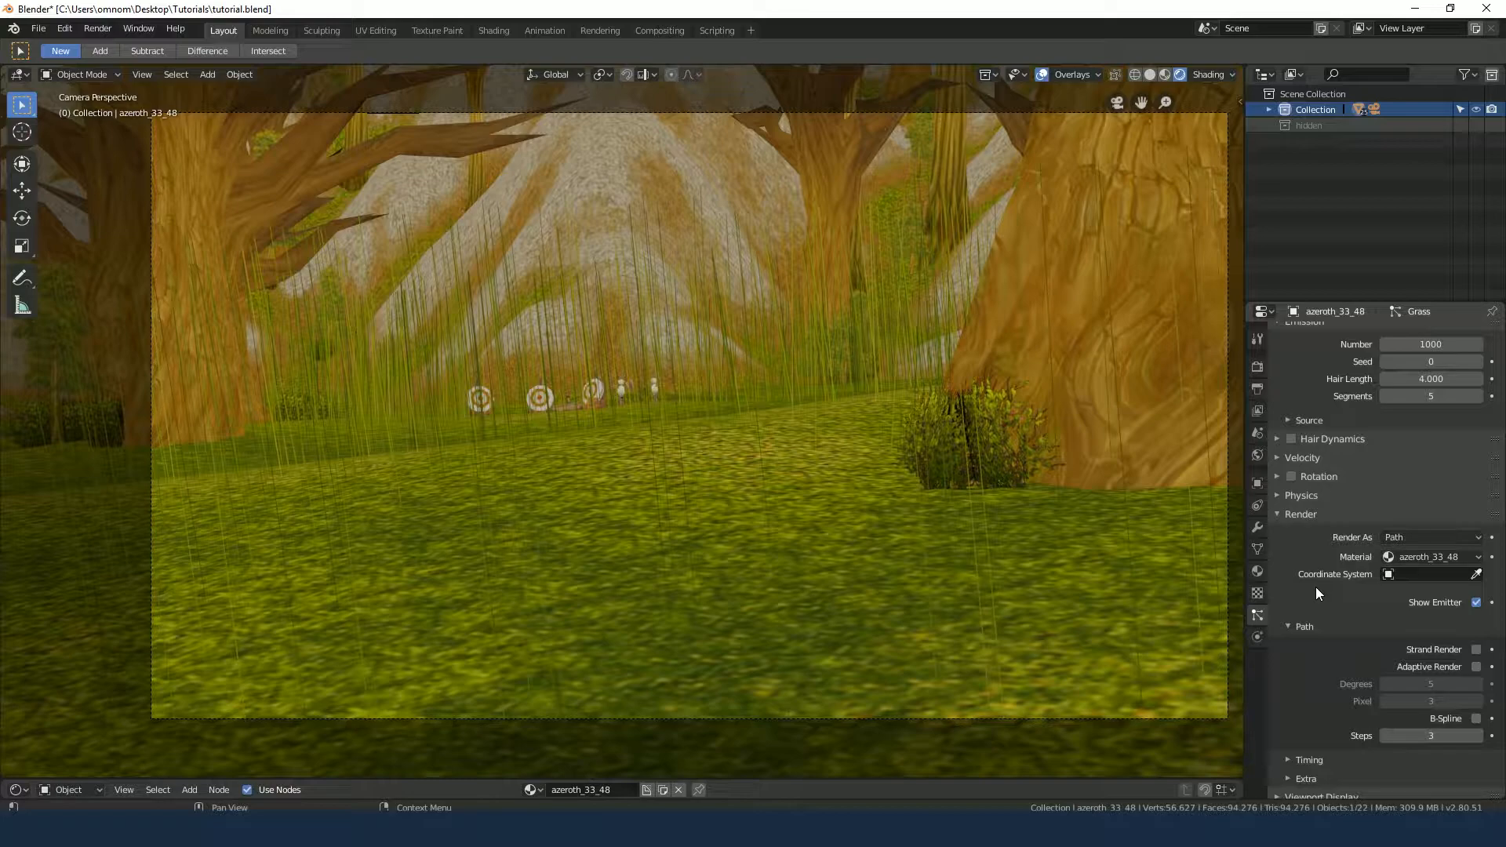
pyautogui.click(1416, 9)
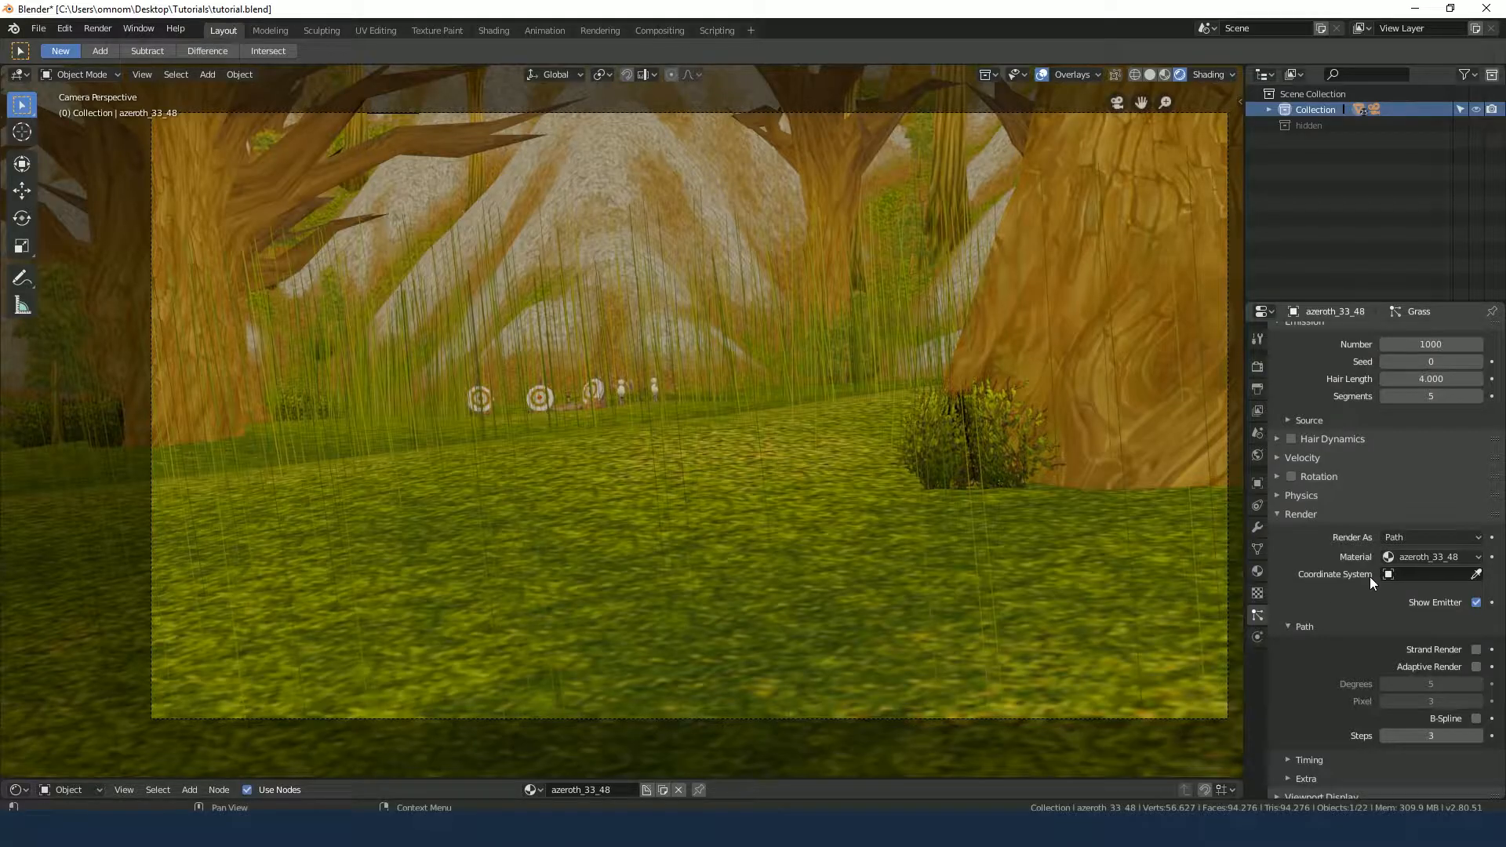
pyautogui.click(1399, 540)
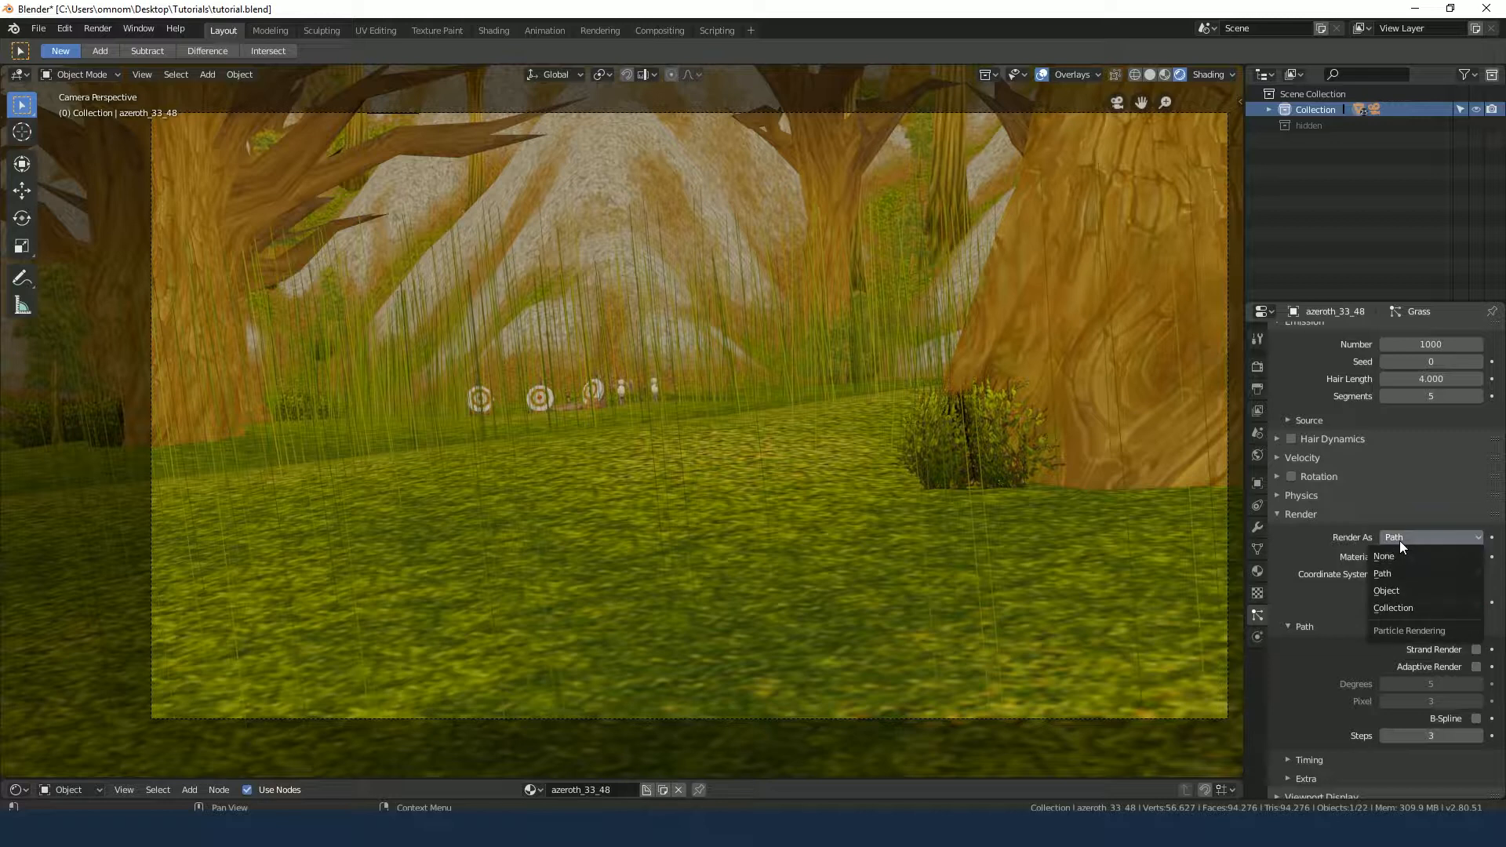
pyautogui.click(1404, 604)
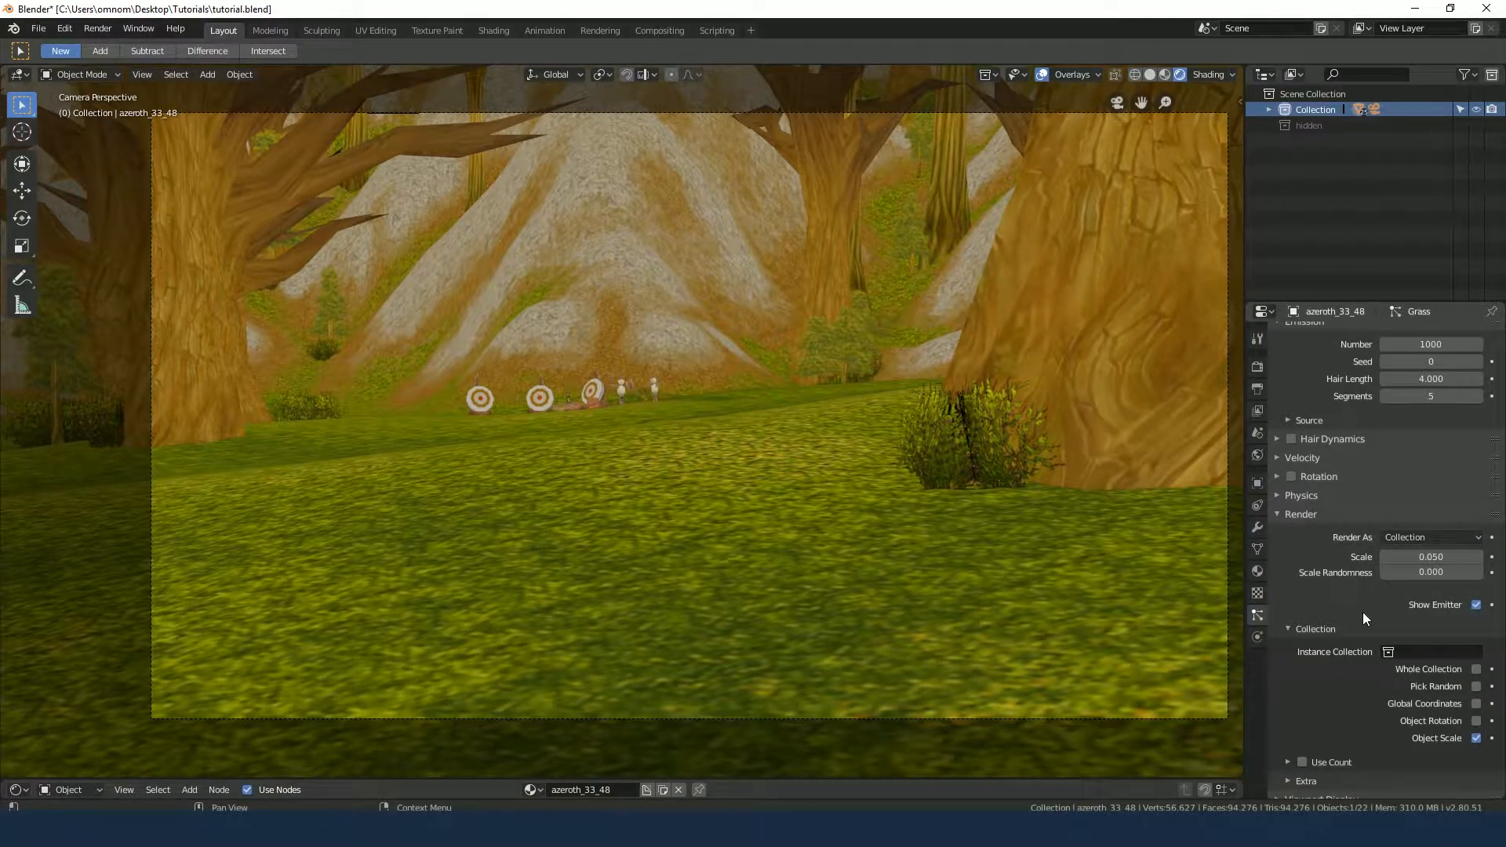
pyautogui.click(1405, 650)
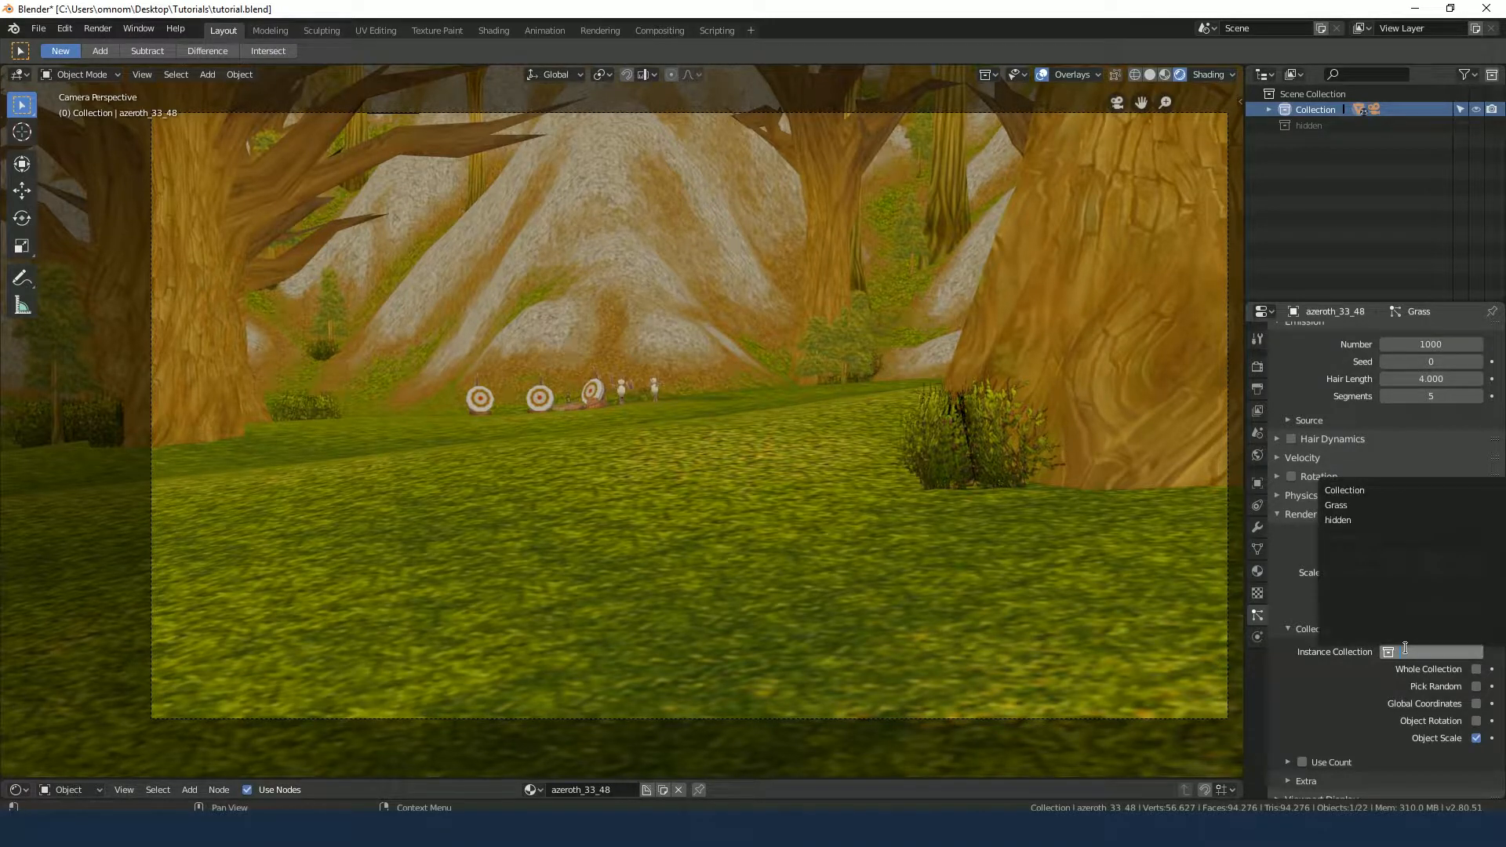
pyautogui.click(1353, 505)
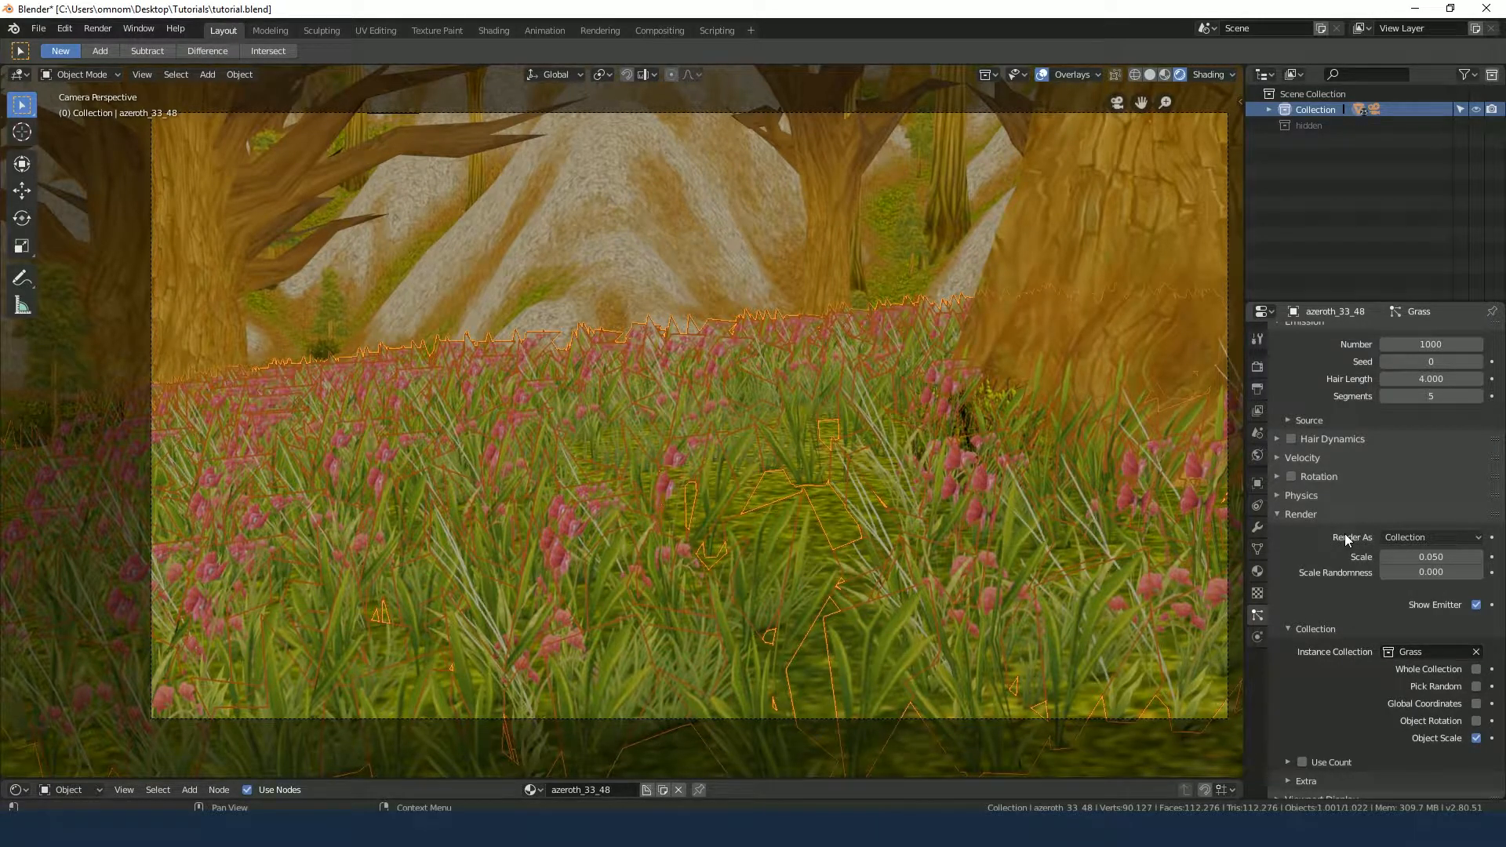
pyautogui.click(1404, 537)
pyautogui.click(1407, 592)
pyautogui.click(1404, 652)
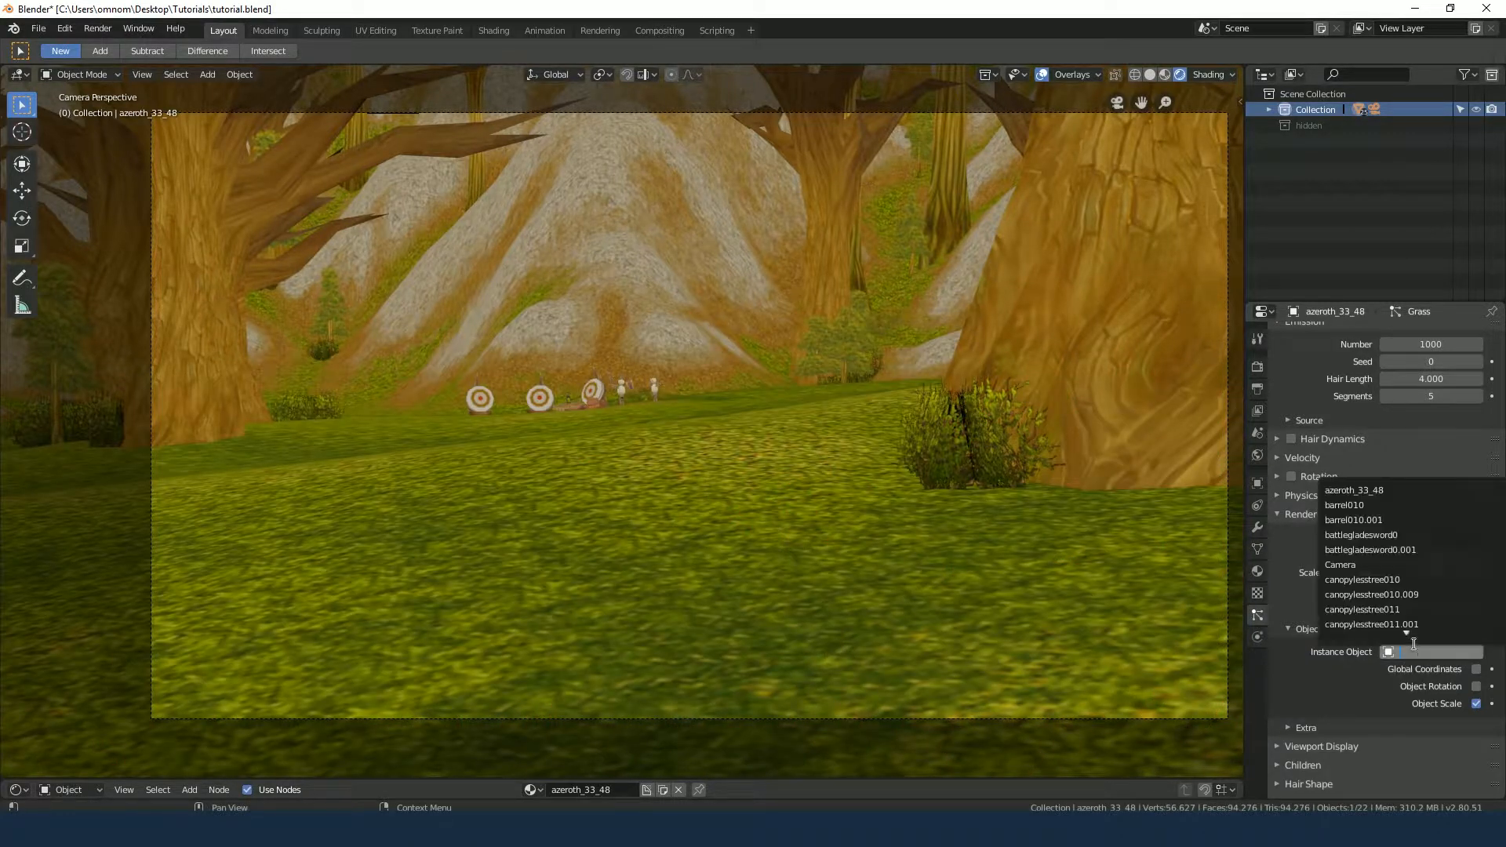
pyautogui.click(1414, 650)
pyautogui.click(1283, 663)
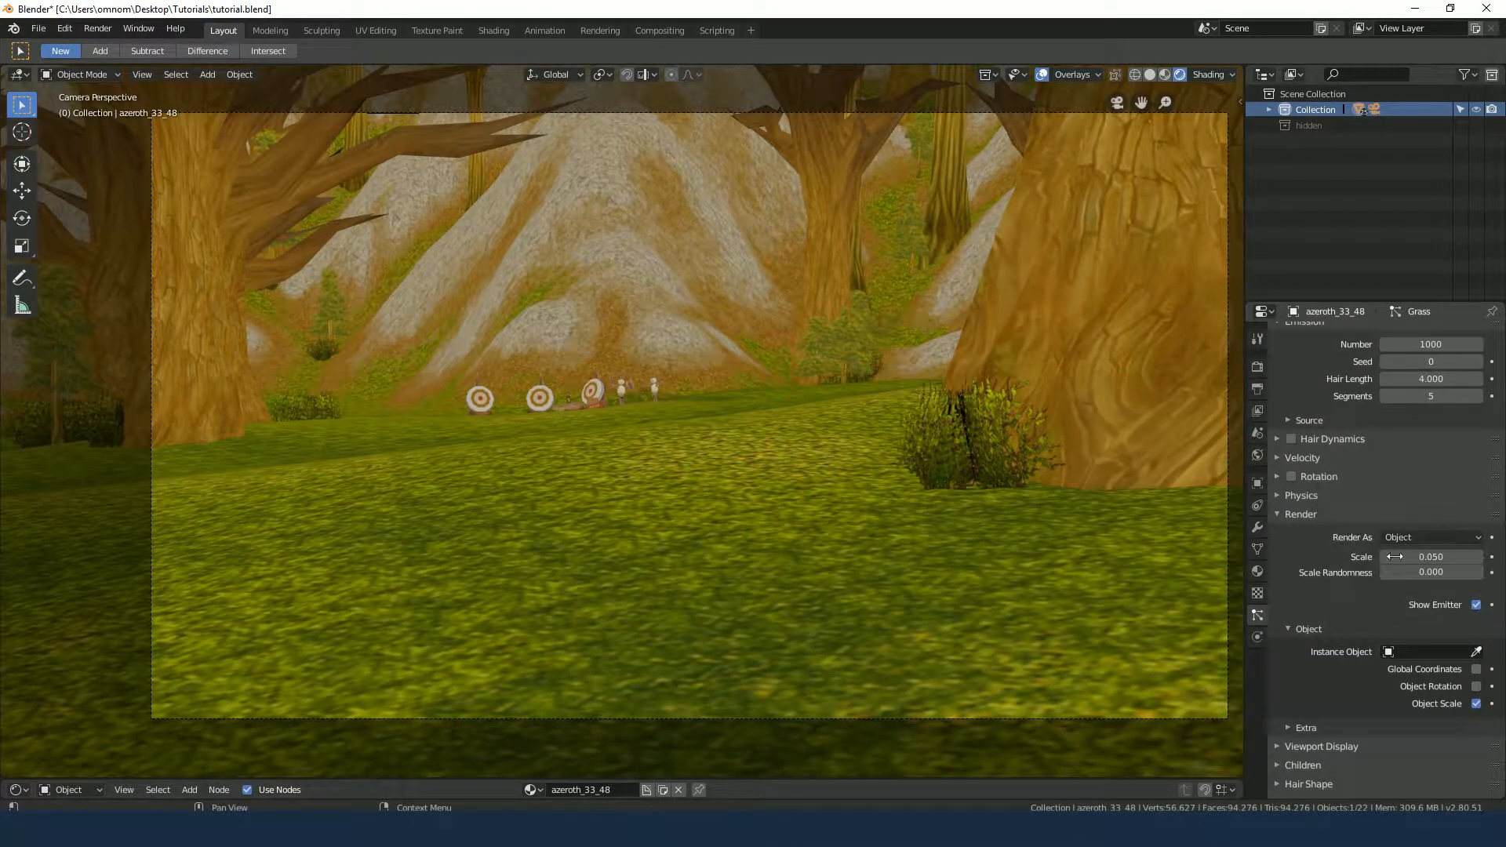
pyautogui.click(1438, 537)
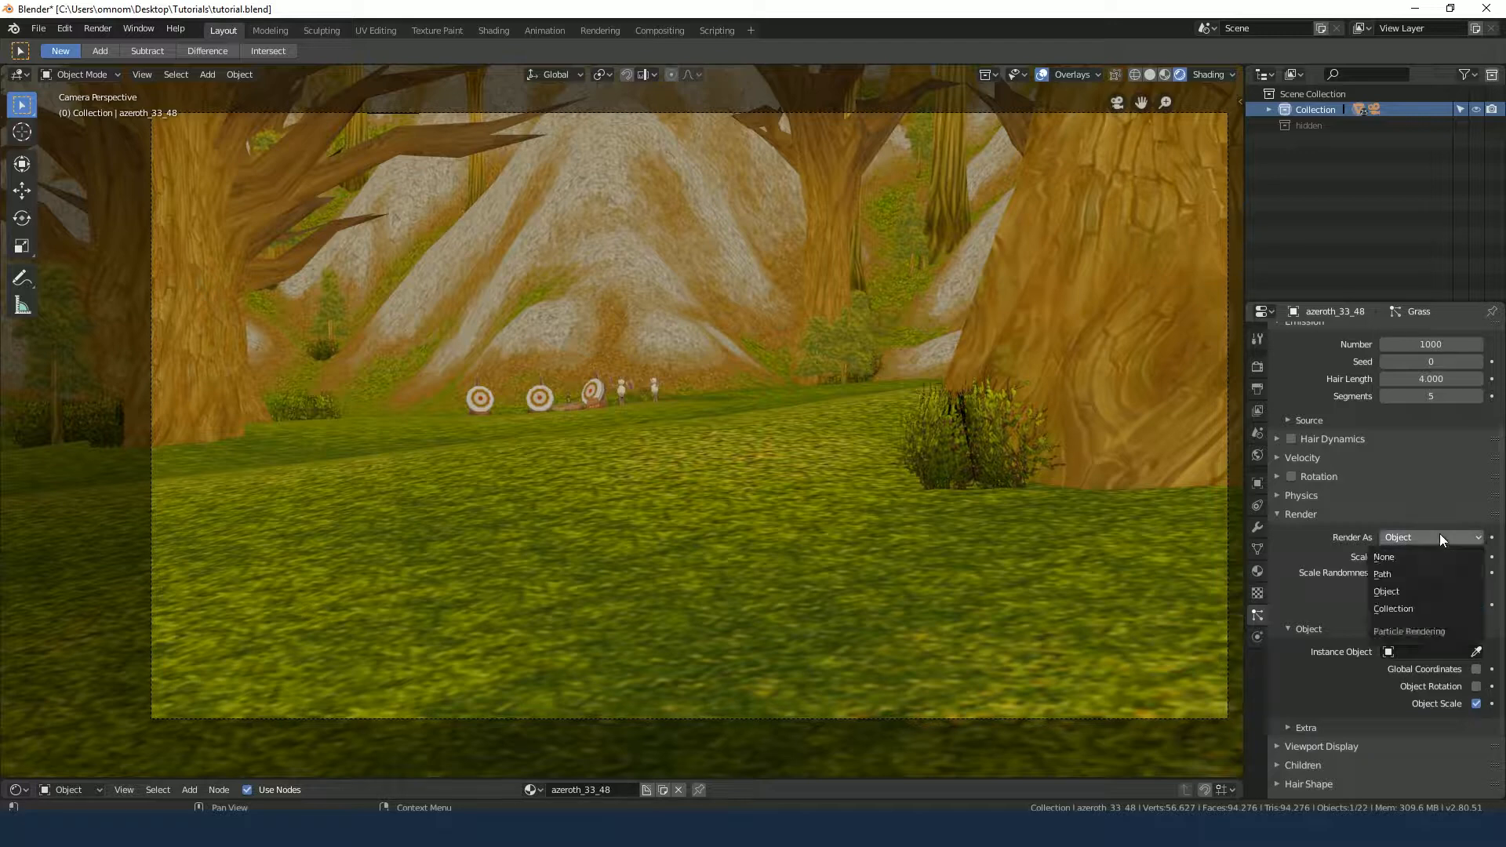
pyautogui.click(1399, 608)
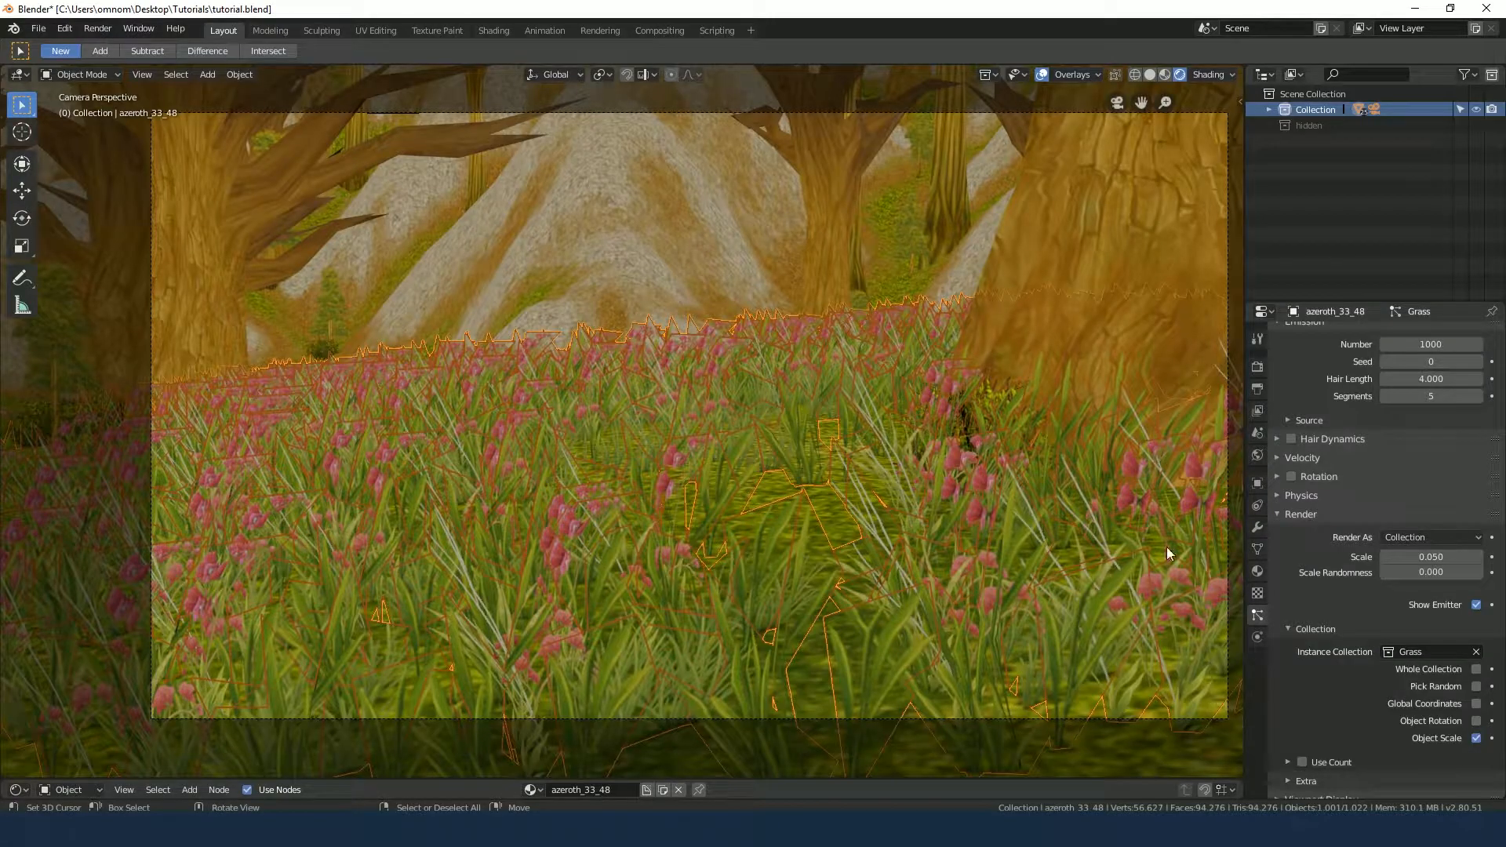
# Try an emission number of 5000 for the grass particles, and reduce it to 100
pyautogui.scroll(5, 1310, 534)
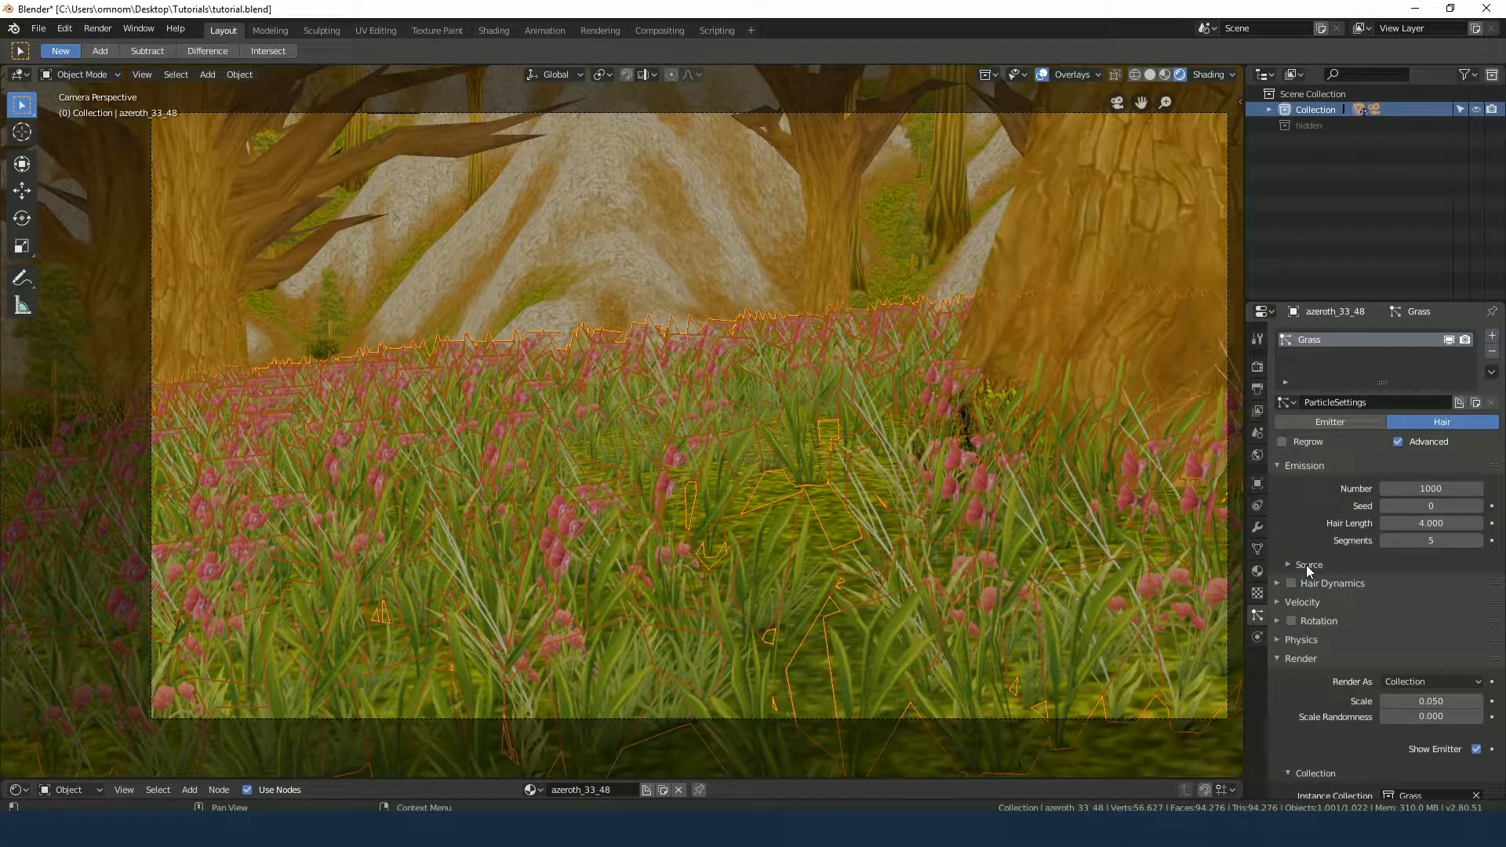
pyautogui.click(1419, 488)
pyautogui.write('50')
pyautogui.press('Return')
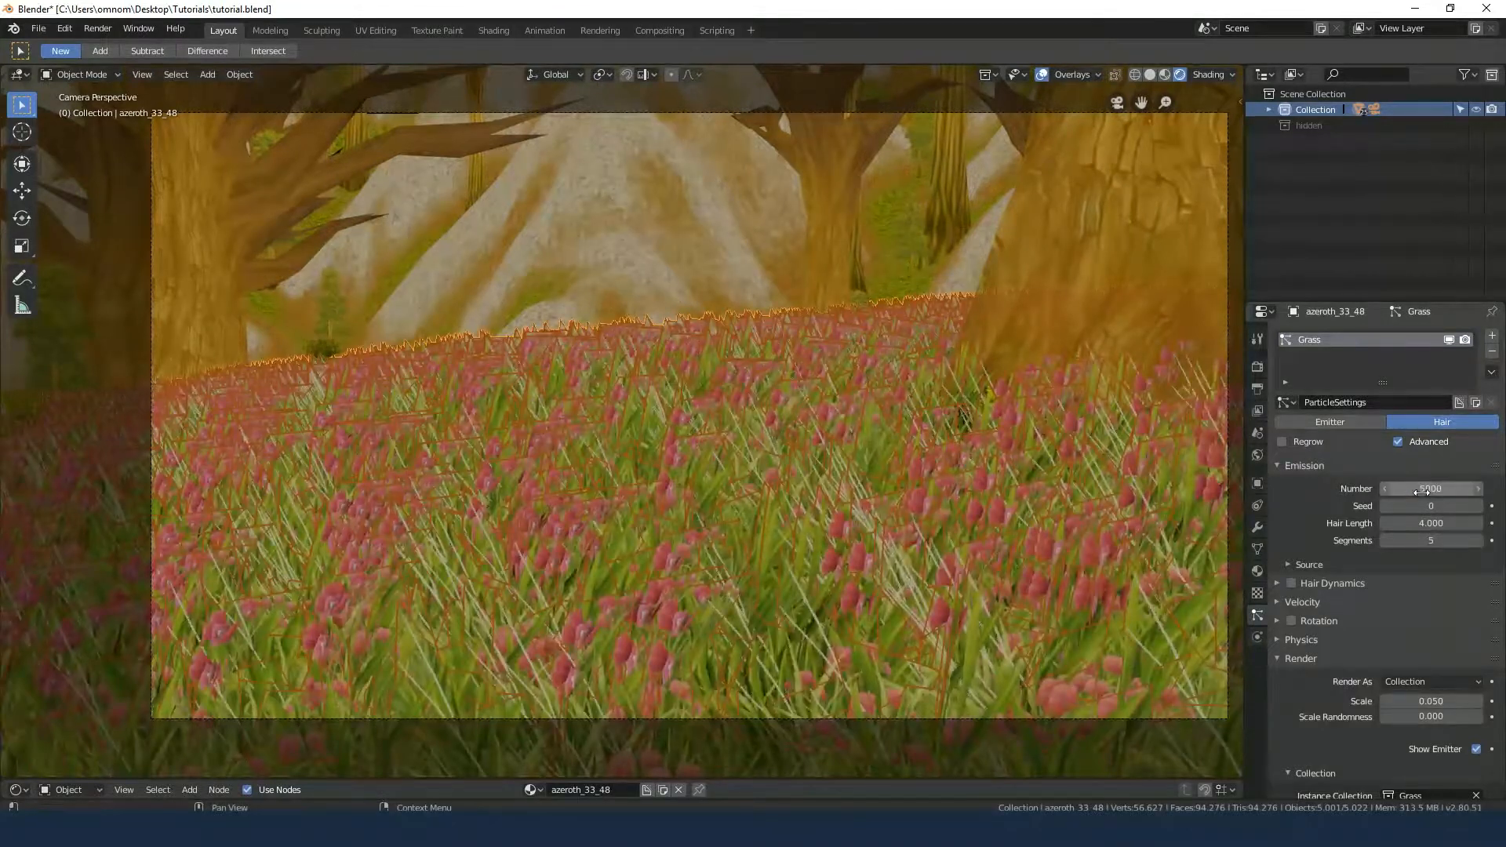
pyautogui.scroll(-2, 1421, 492)
pyautogui.click(1431, 424)
pyautogui.write('1')
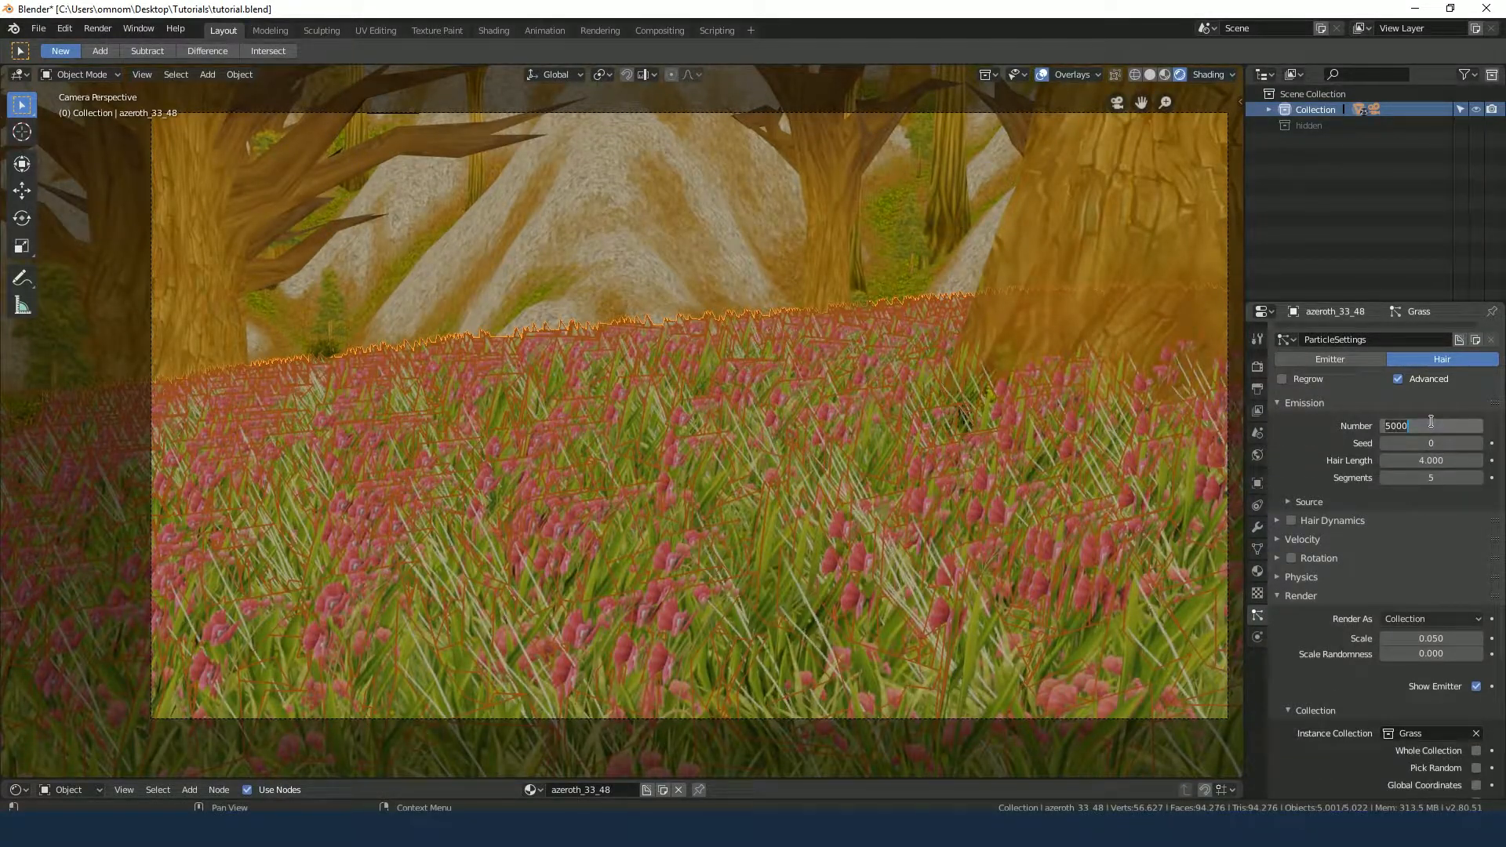
pyautogui.write('00')
pyautogui.press('Return')
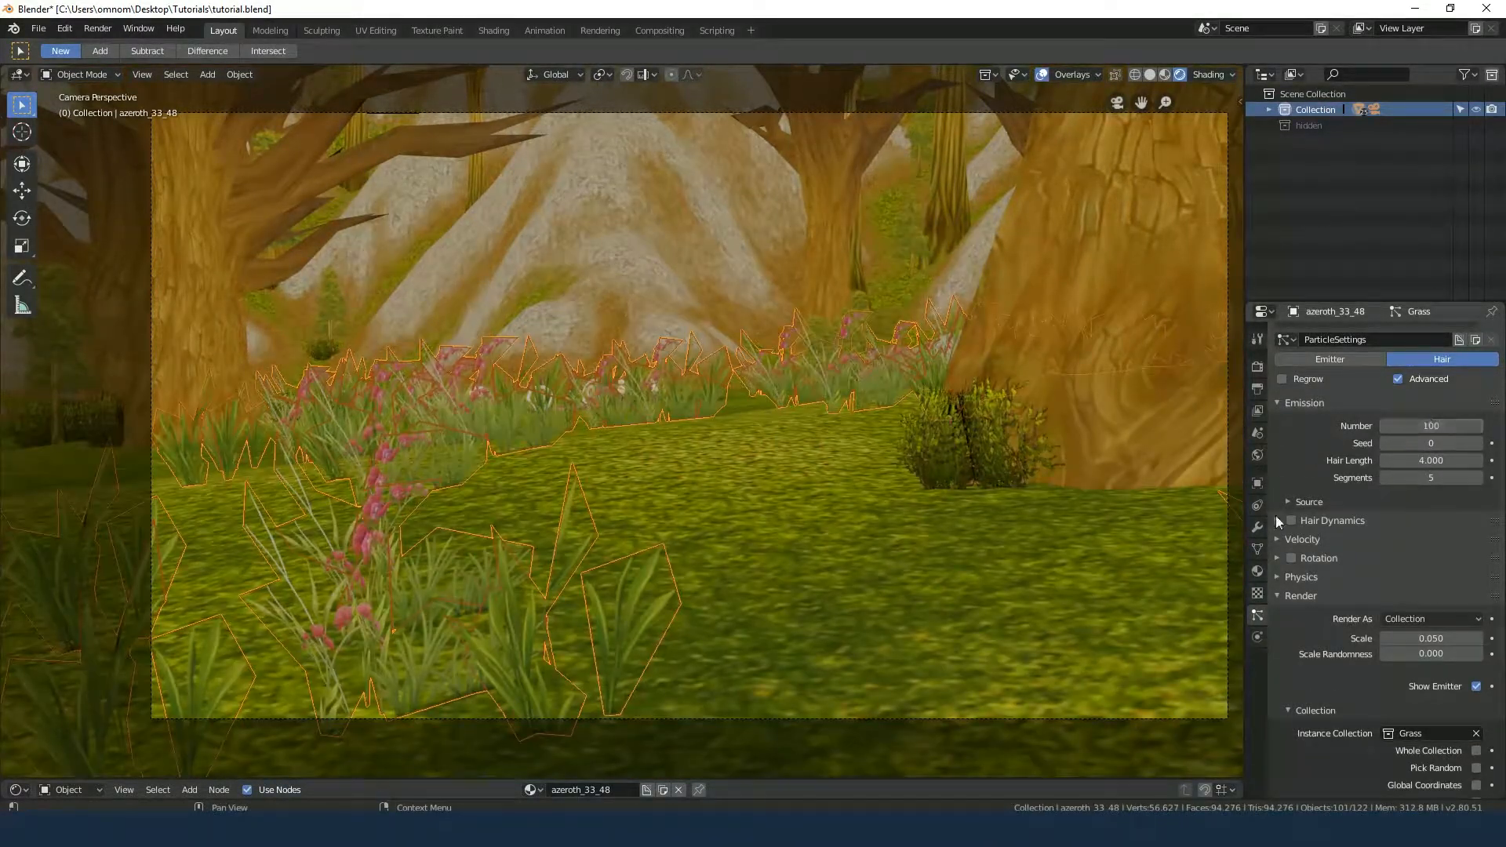
# Enable rotation for the grass particles, with Phase at 1.000 and Randomize Phase at 2.000
pyautogui.scroll(-5, 1357, 563)
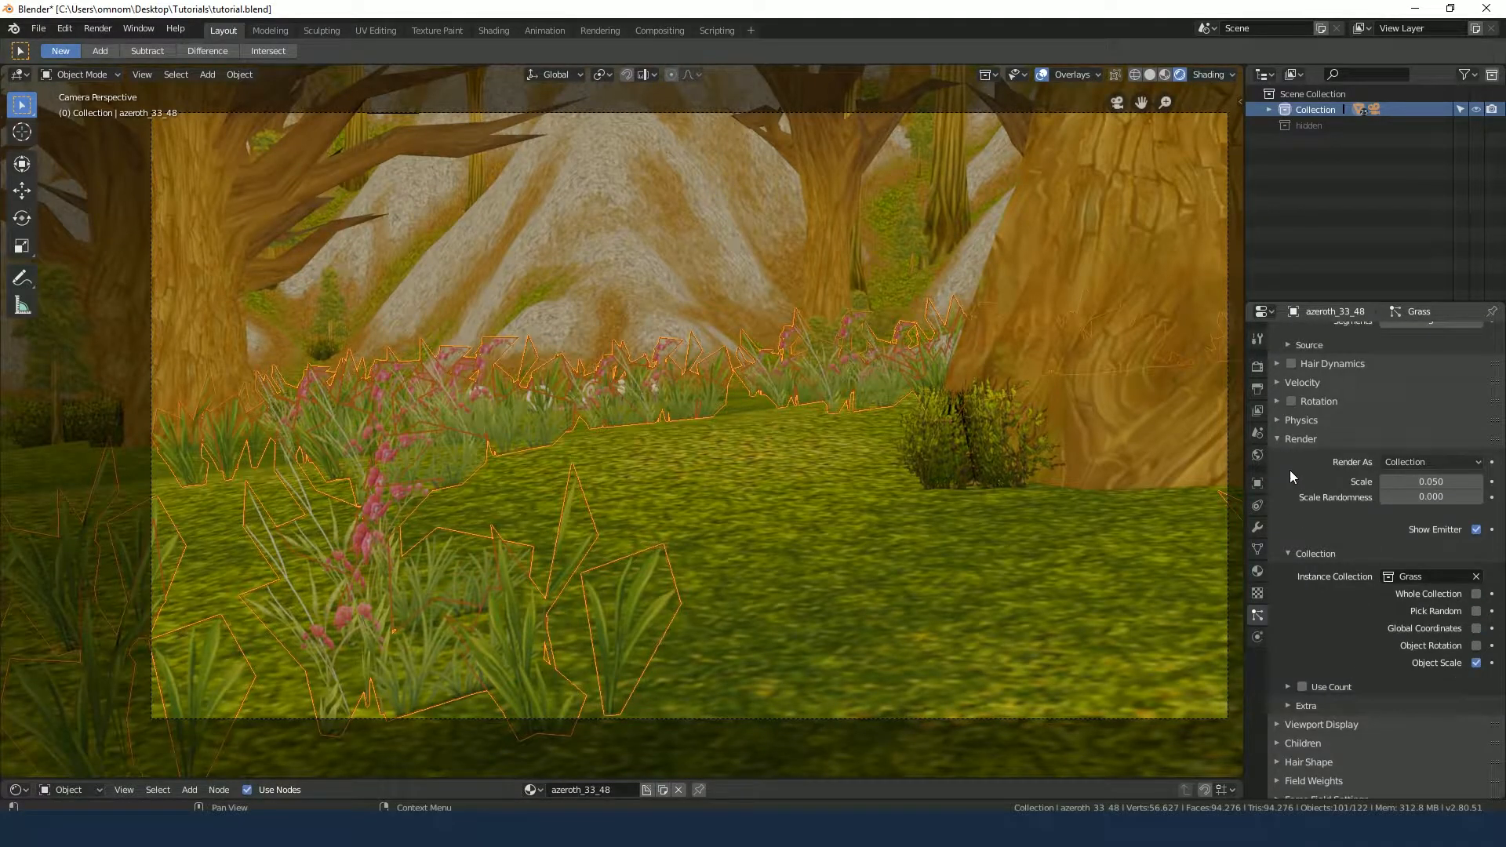
pyautogui.scroll(5, 1328, 359)
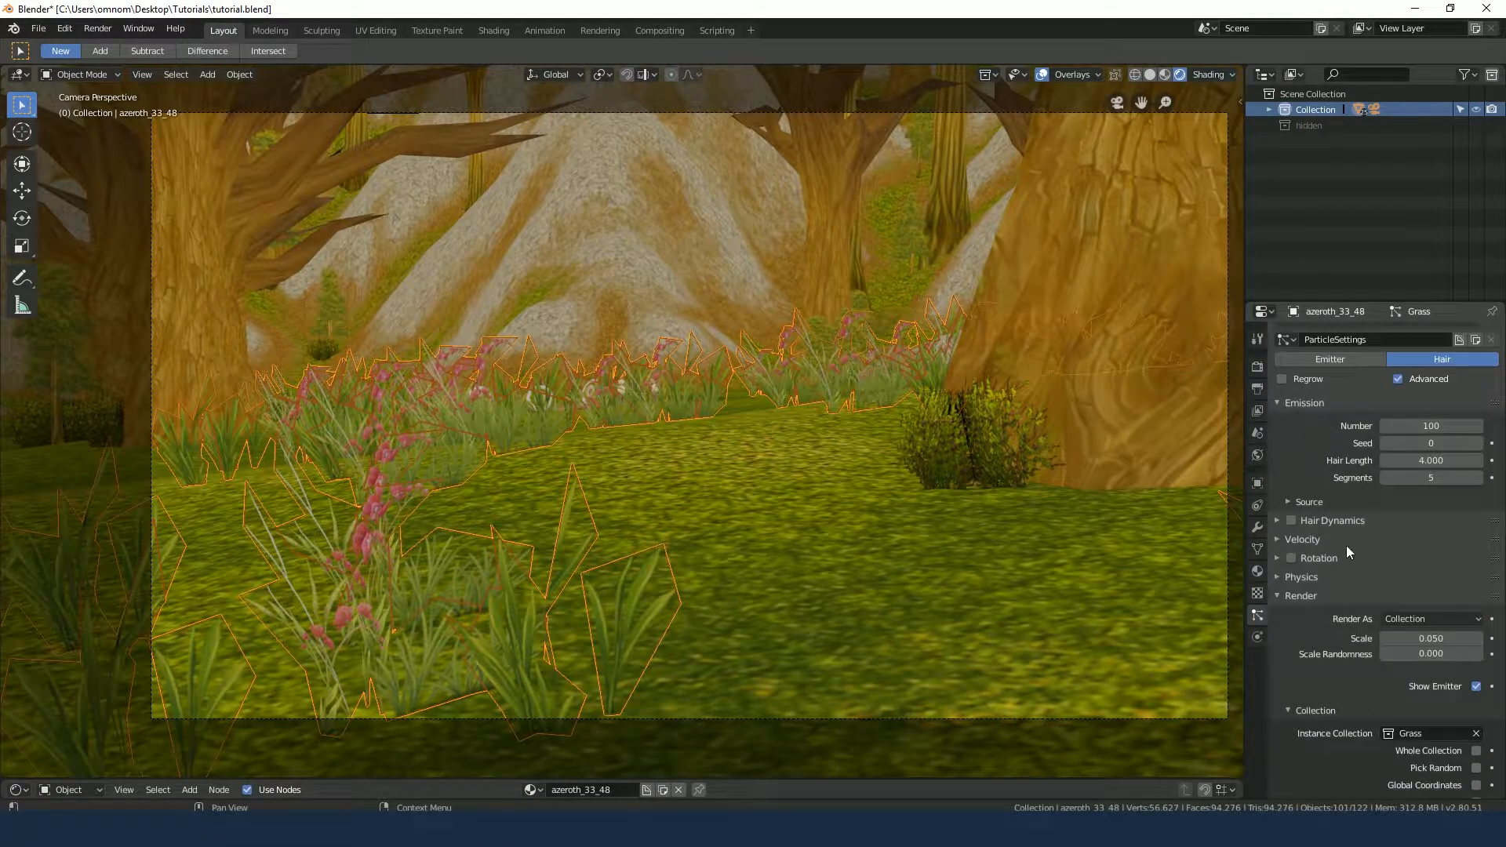
pyautogui.click(1325, 558)
pyautogui.click(1291, 558)
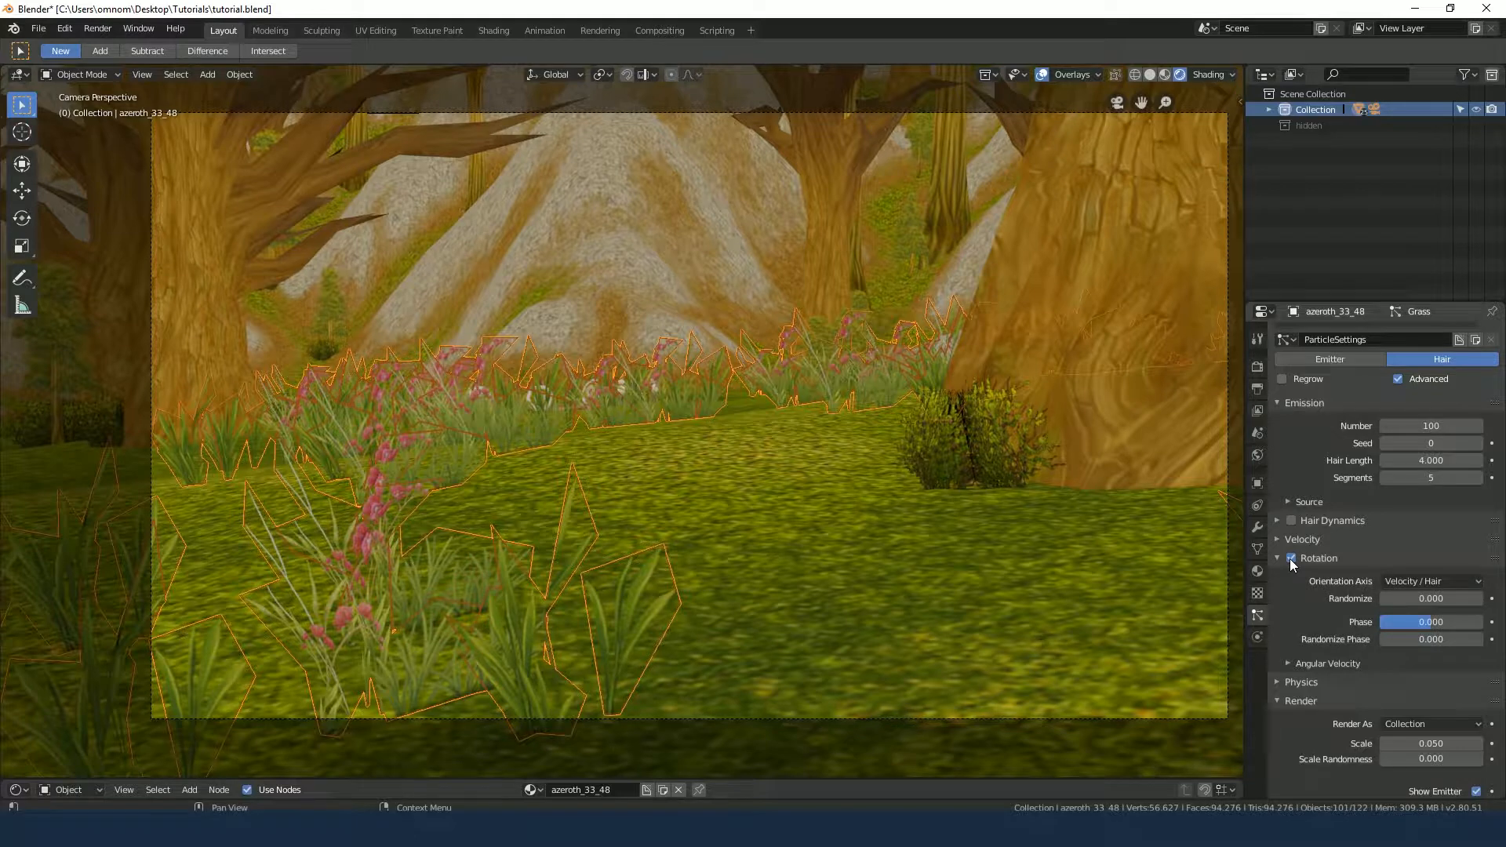
pyautogui.moveTo(1431, 625); pyautogui.dragTo(1487, 644)
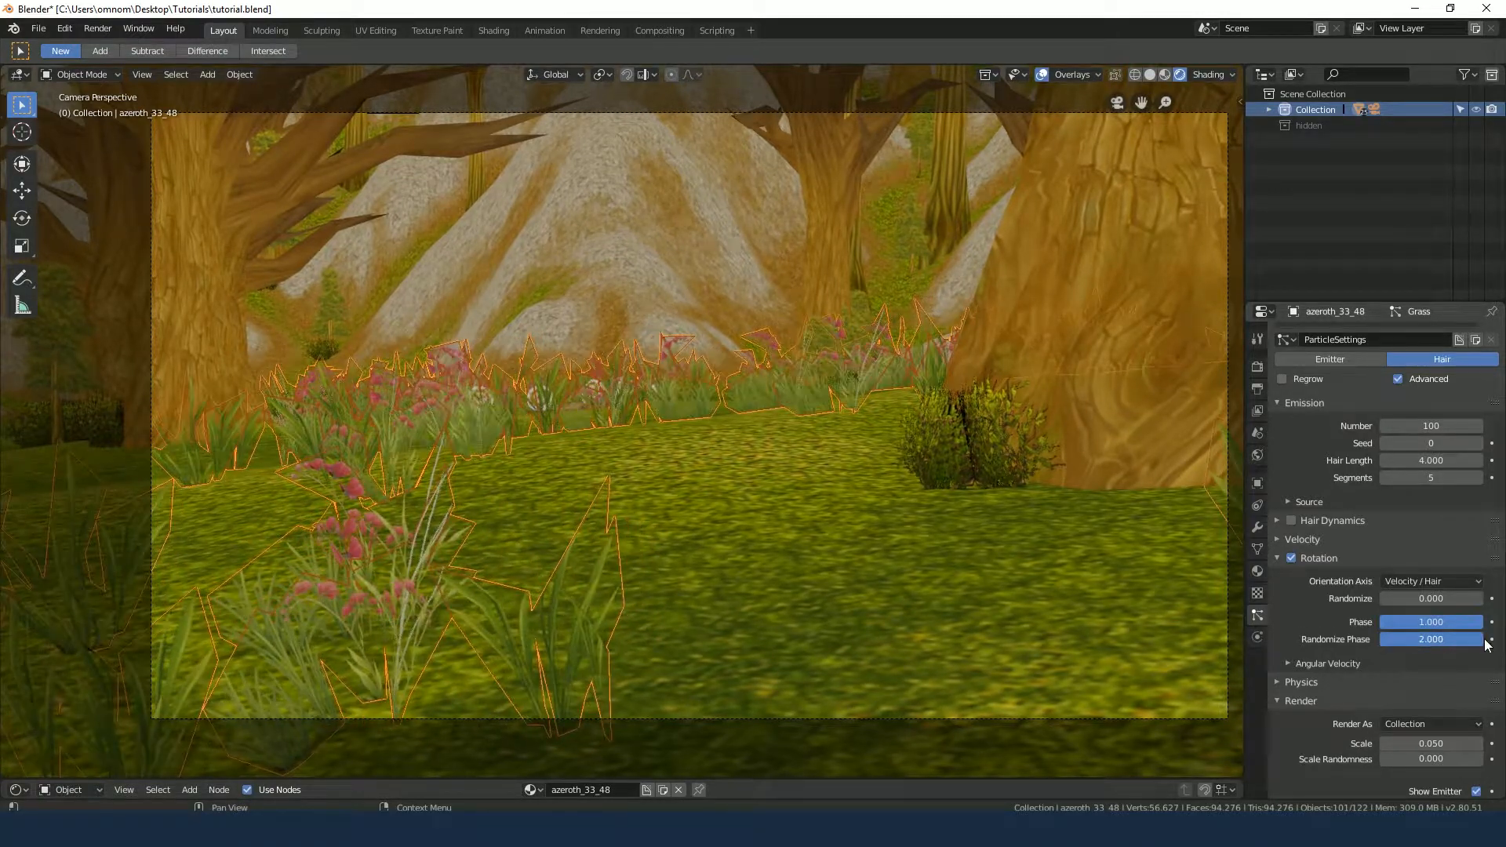
# Set the rendered grass instances' scale randomness to 1.000 and their scale to 0.030
pyautogui.scroll(-5, 1345, 571)
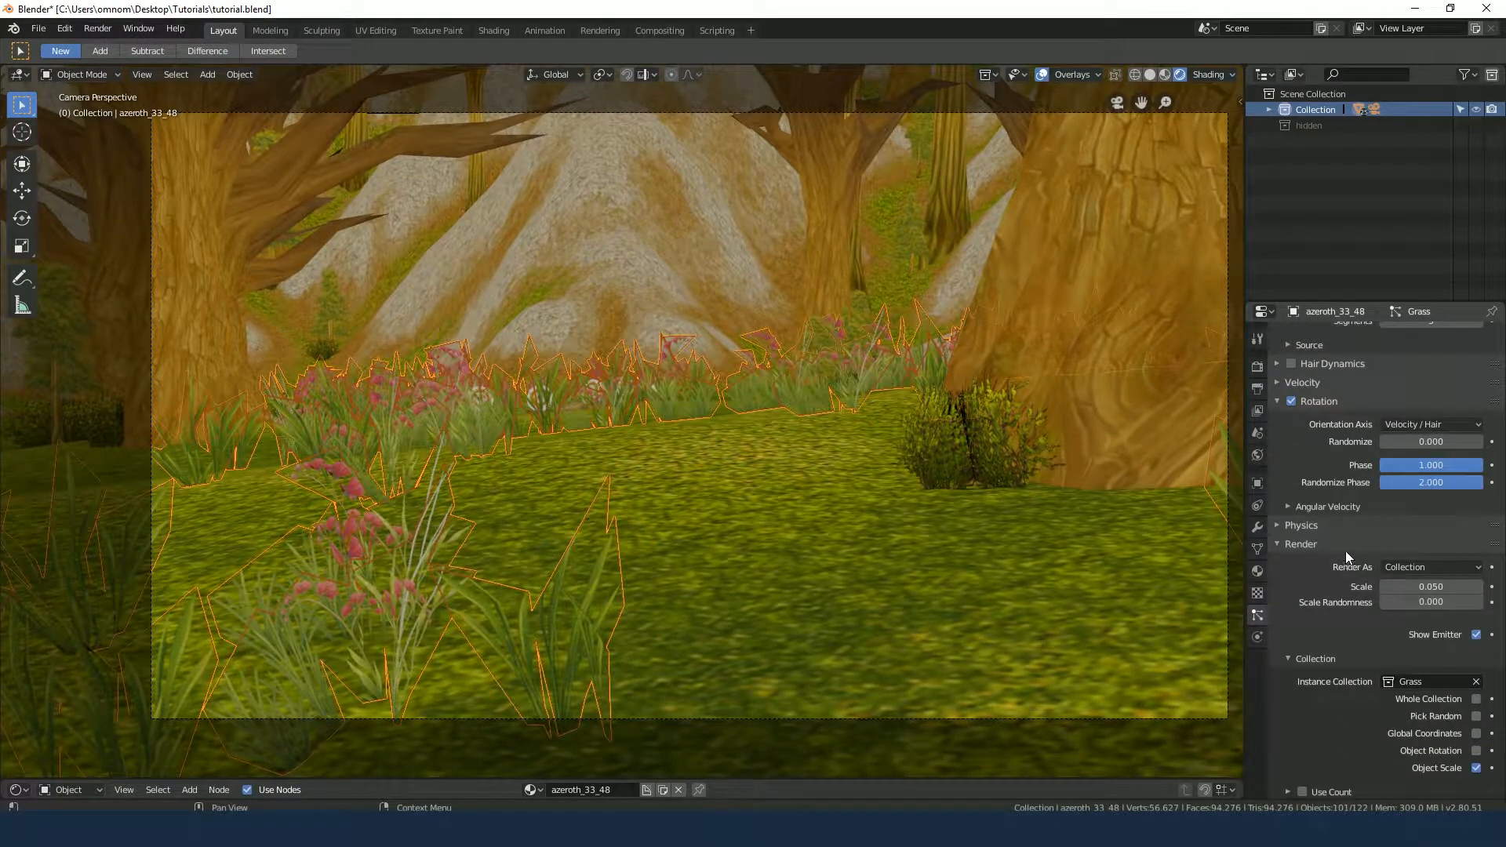
pyautogui.scroll(-5, 1330, 629)
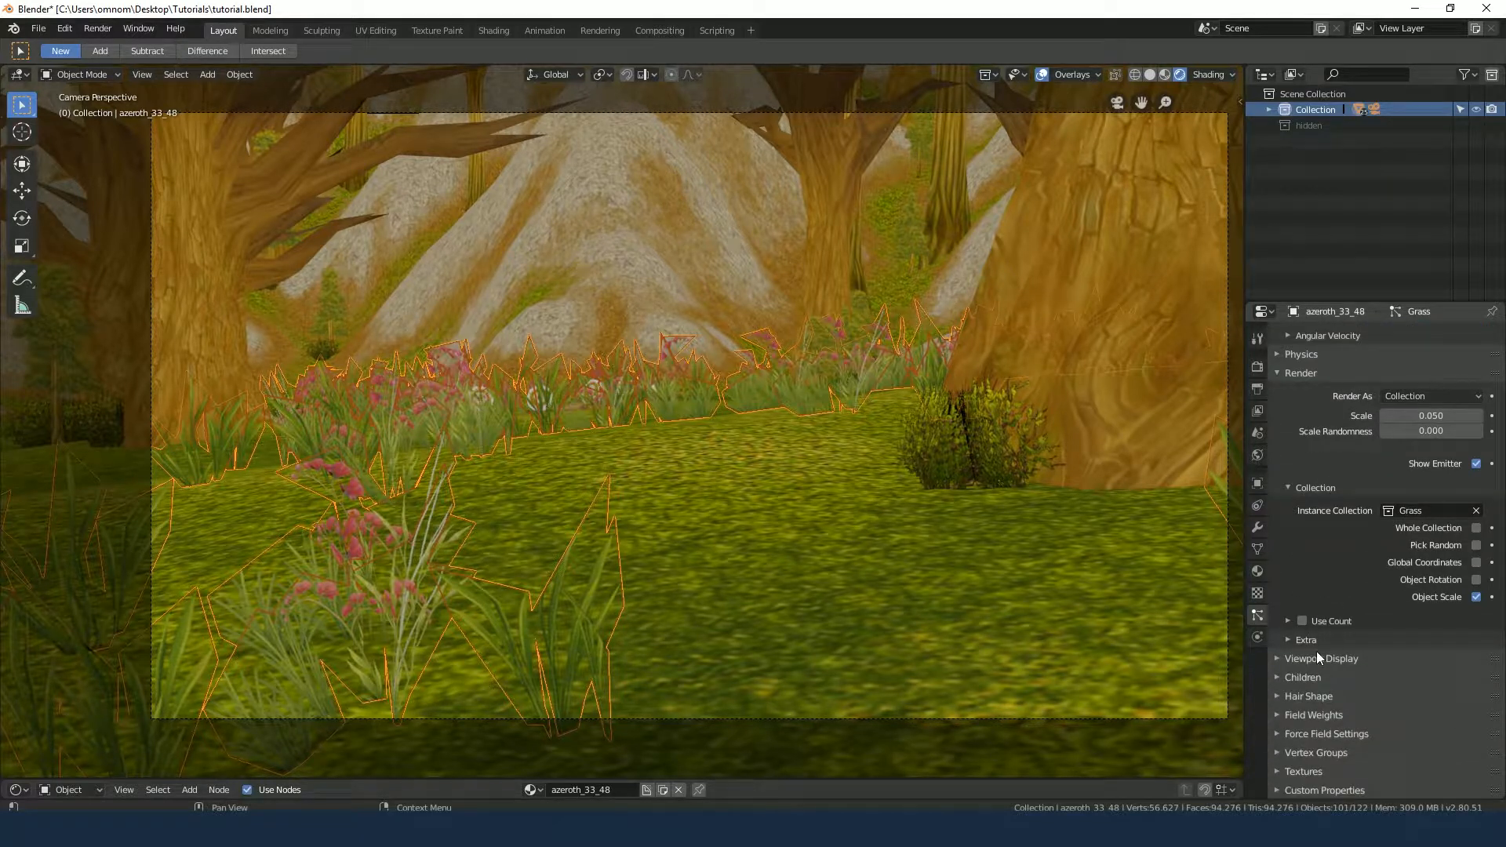
pyautogui.scroll(4, 1324, 518)
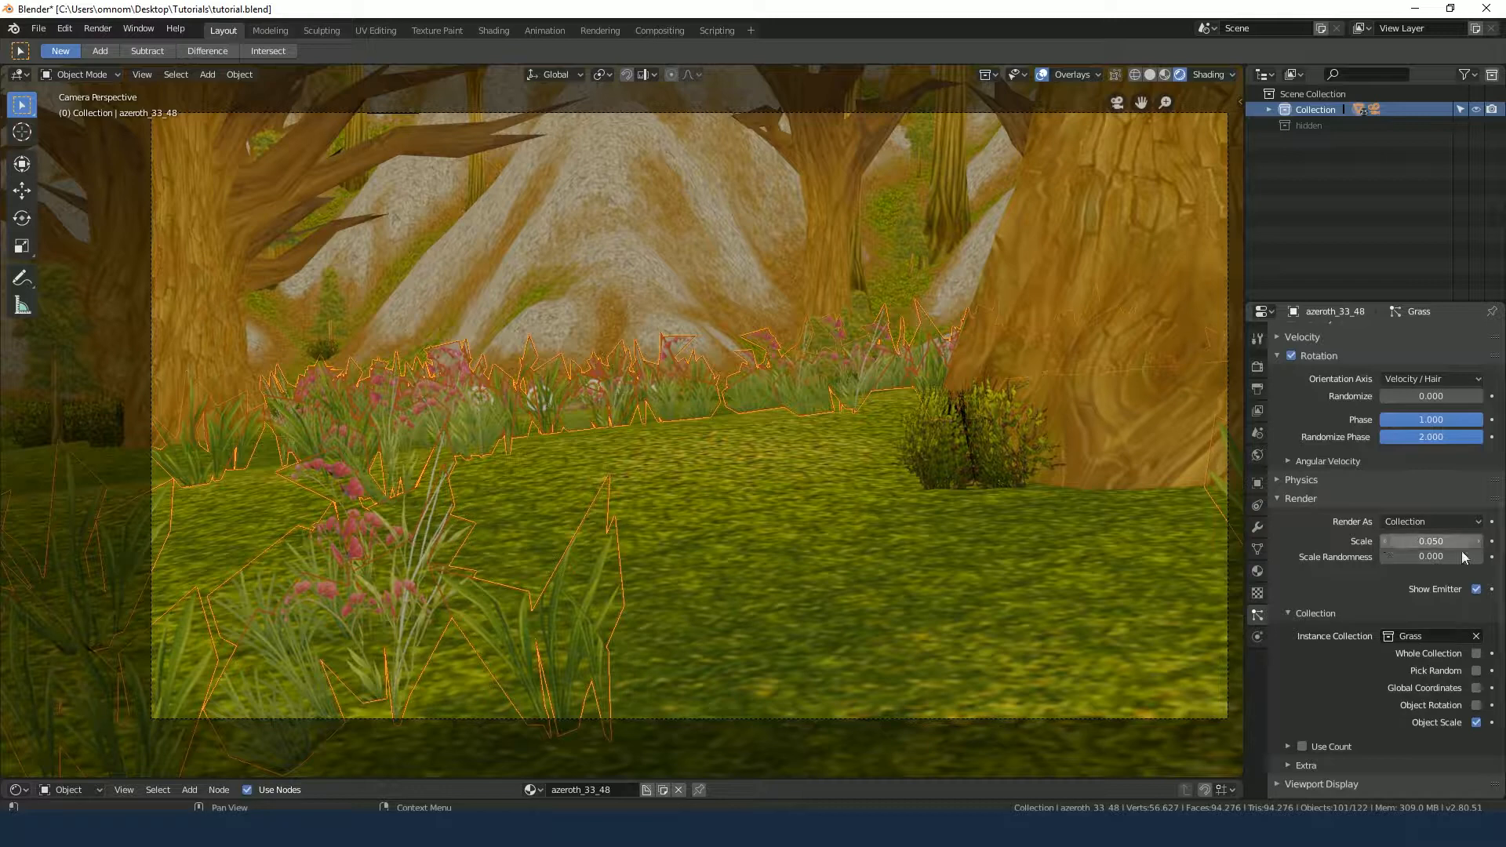
pyautogui.moveTo(1418, 558); pyautogui.dragTo(1484, 561)
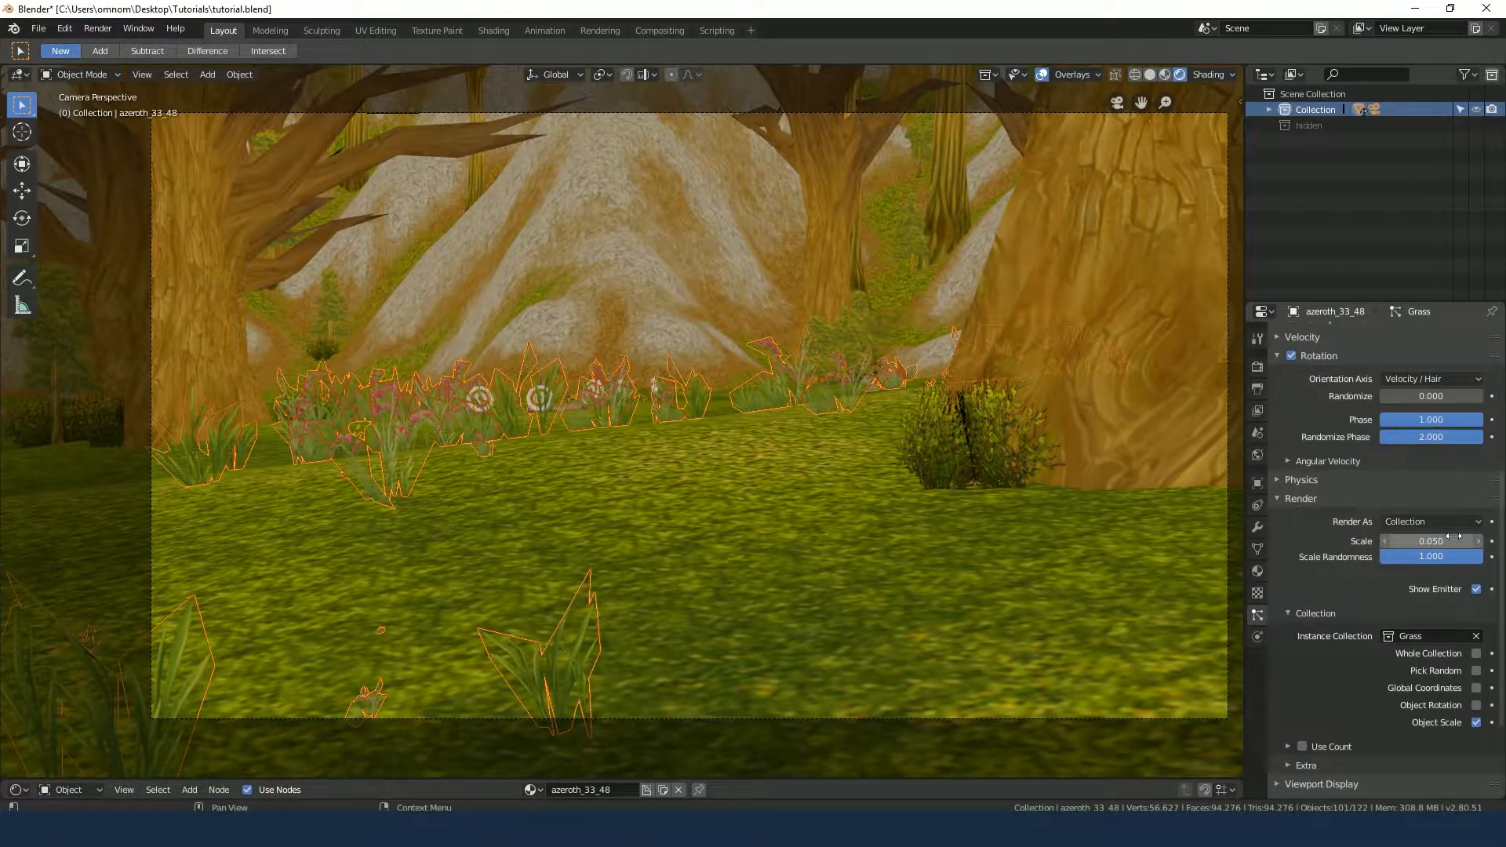
pyautogui.moveTo(1429, 541); pyautogui.dragTo(1385, 549)
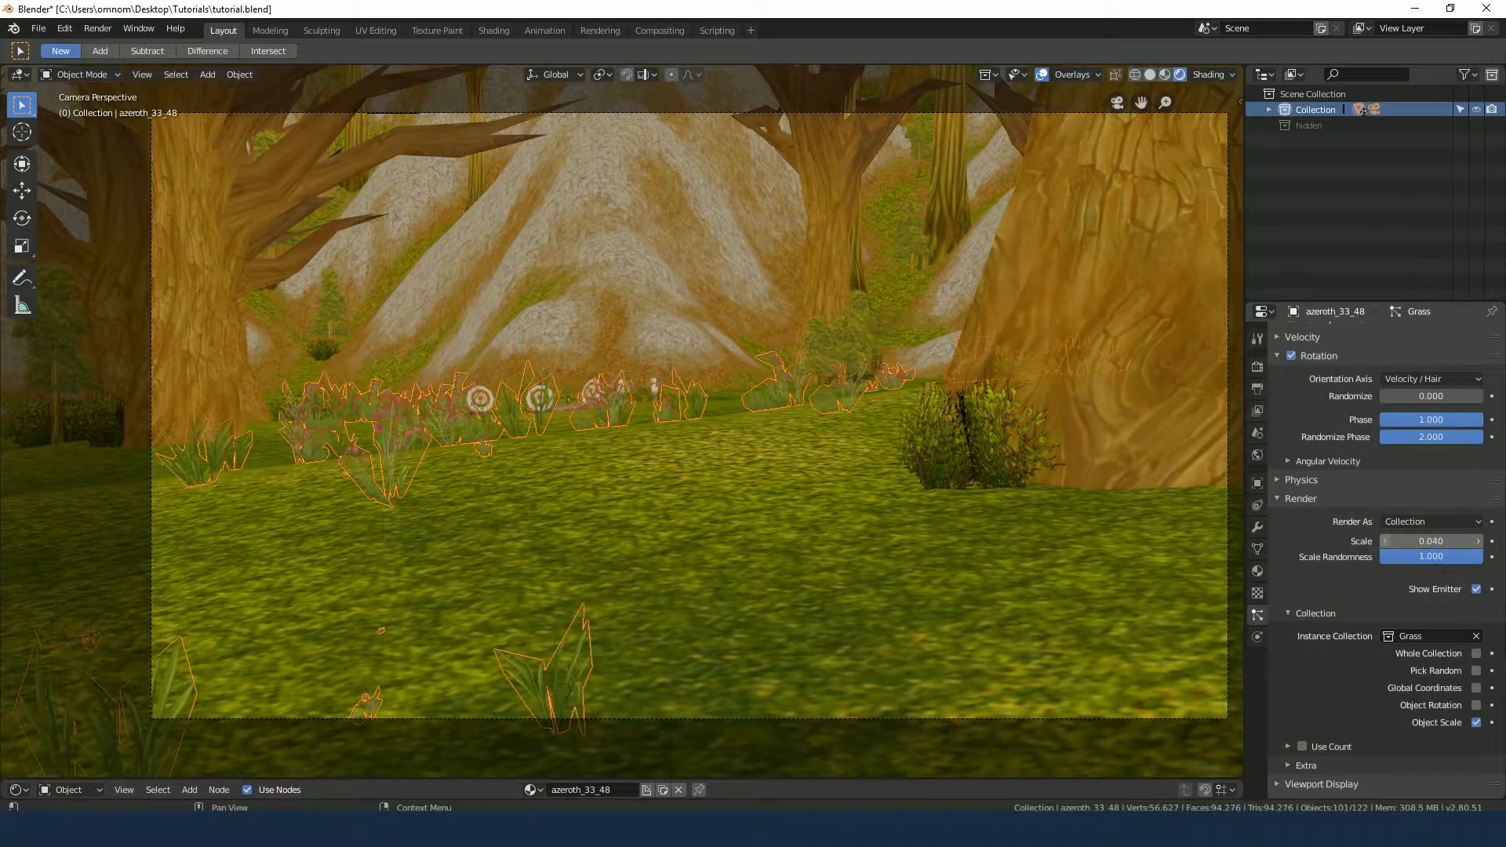
pyautogui.click(1479, 546)
# Assign the Grass vertex group to the particle system's length
pyautogui.scroll(-4, 1370, 592)
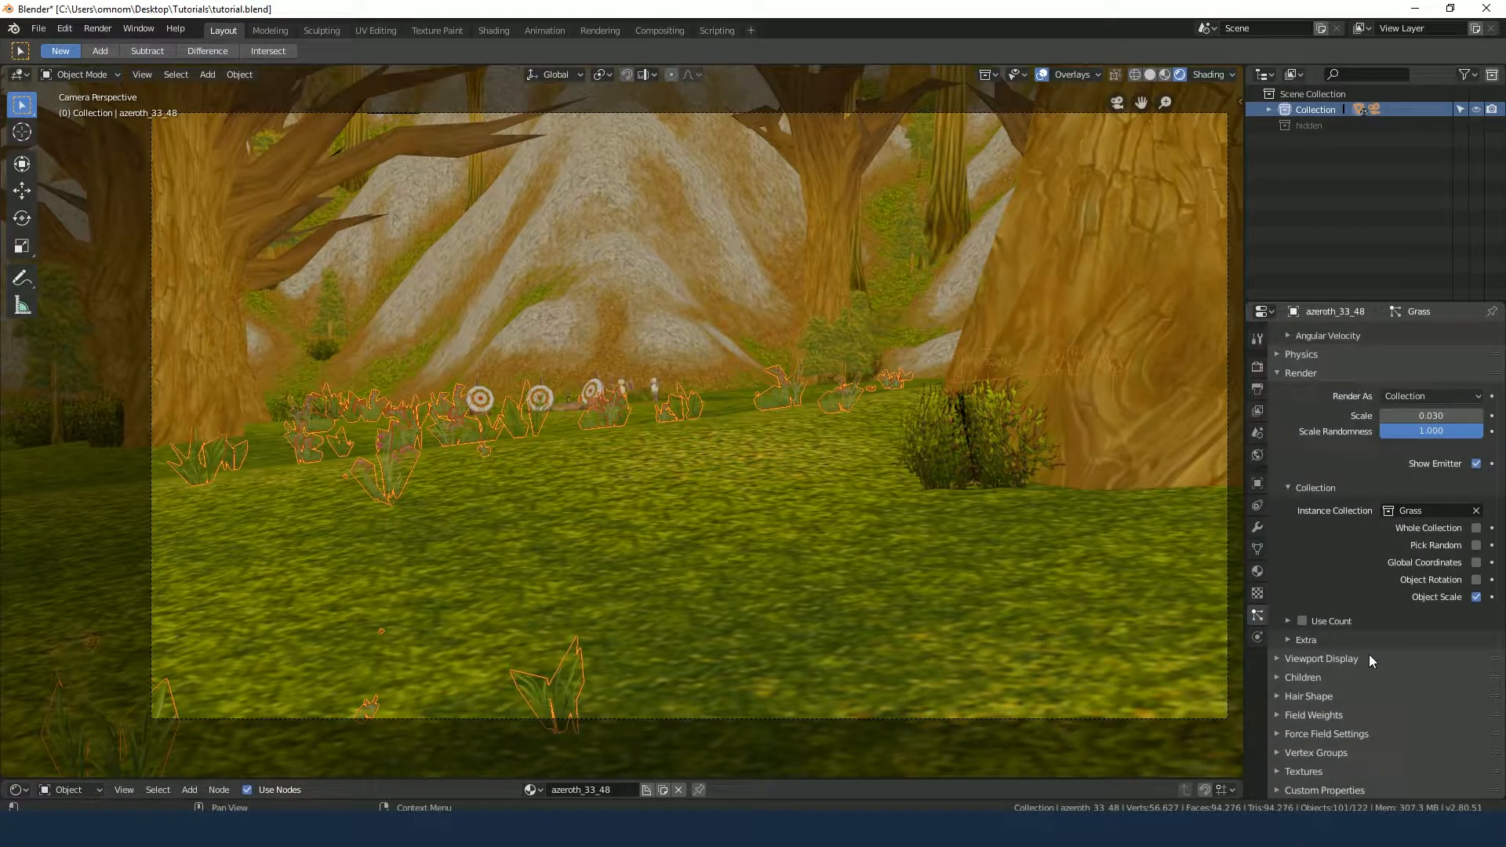
pyautogui.scroll(3, 1357, 562)
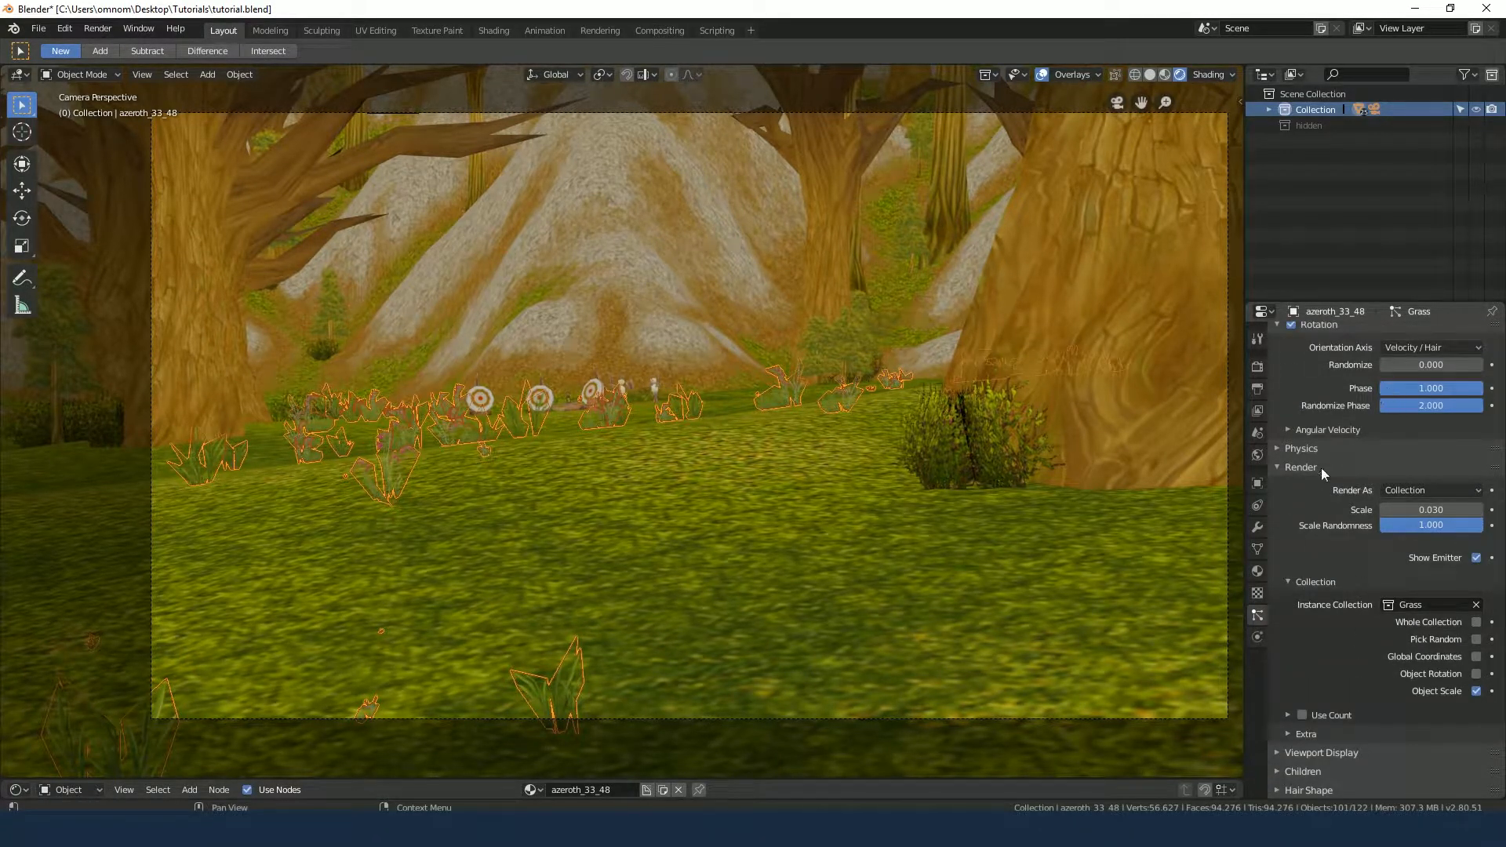
pyautogui.scroll(2, 1363, 594)
pyautogui.scroll(-5, 1363, 596)
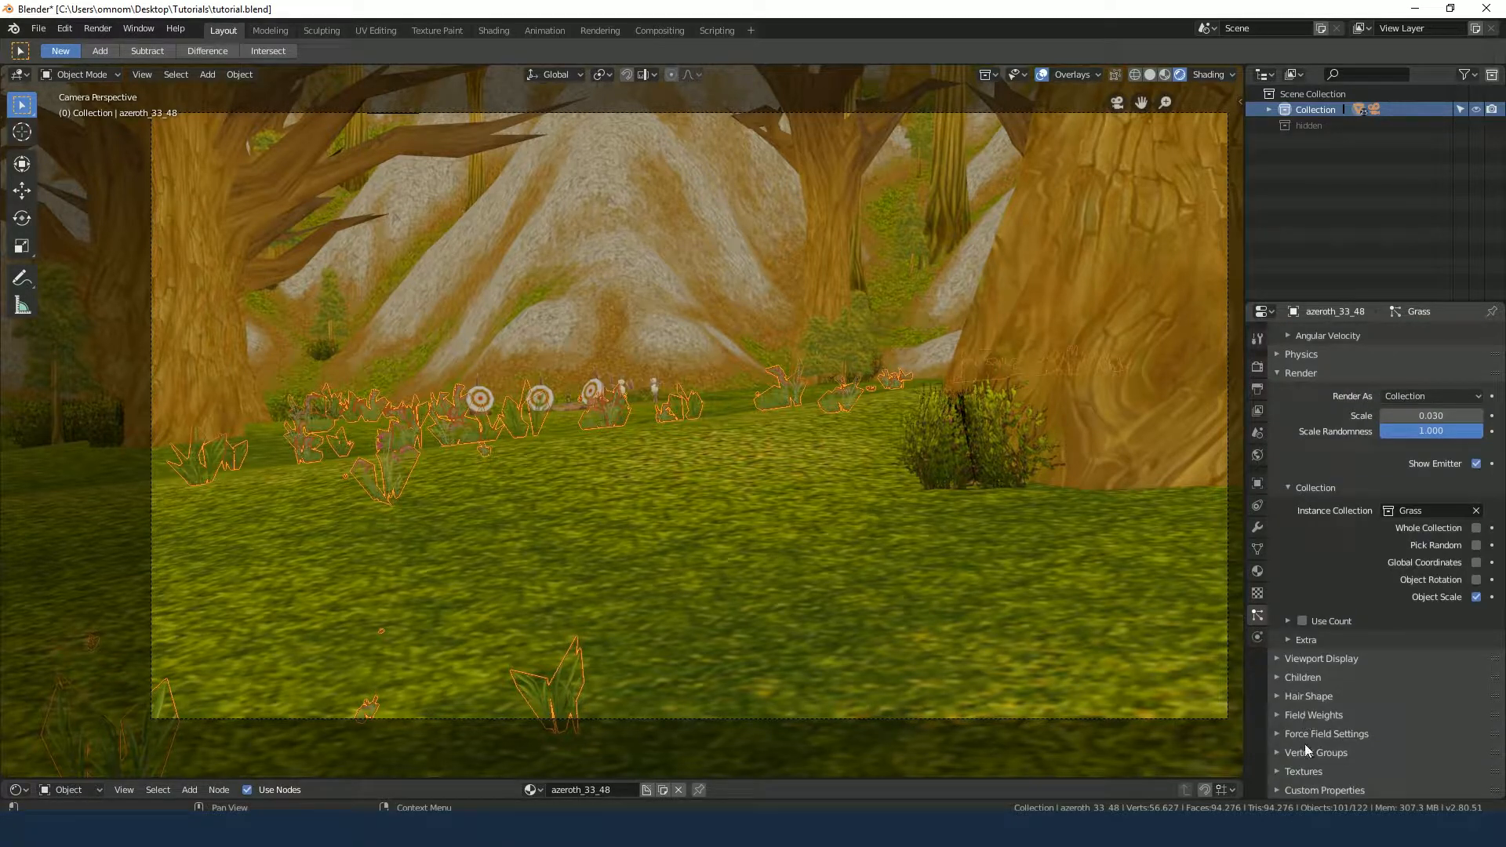
pyautogui.click(1330, 748)
pyautogui.scroll(-5, 1409, 675)
pyautogui.click(1410, 644)
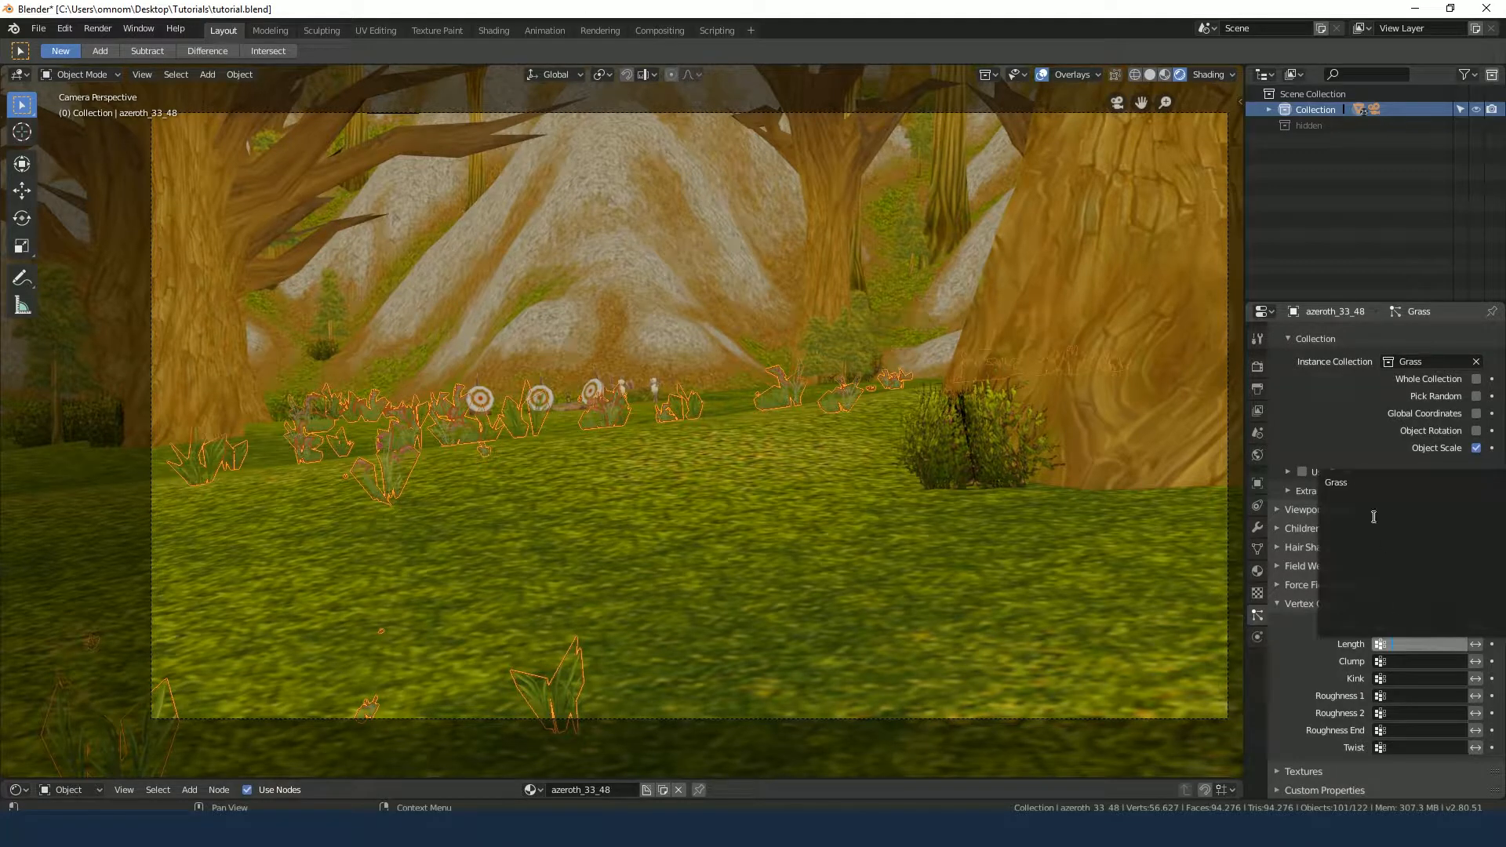
pyautogui.click(1377, 487)
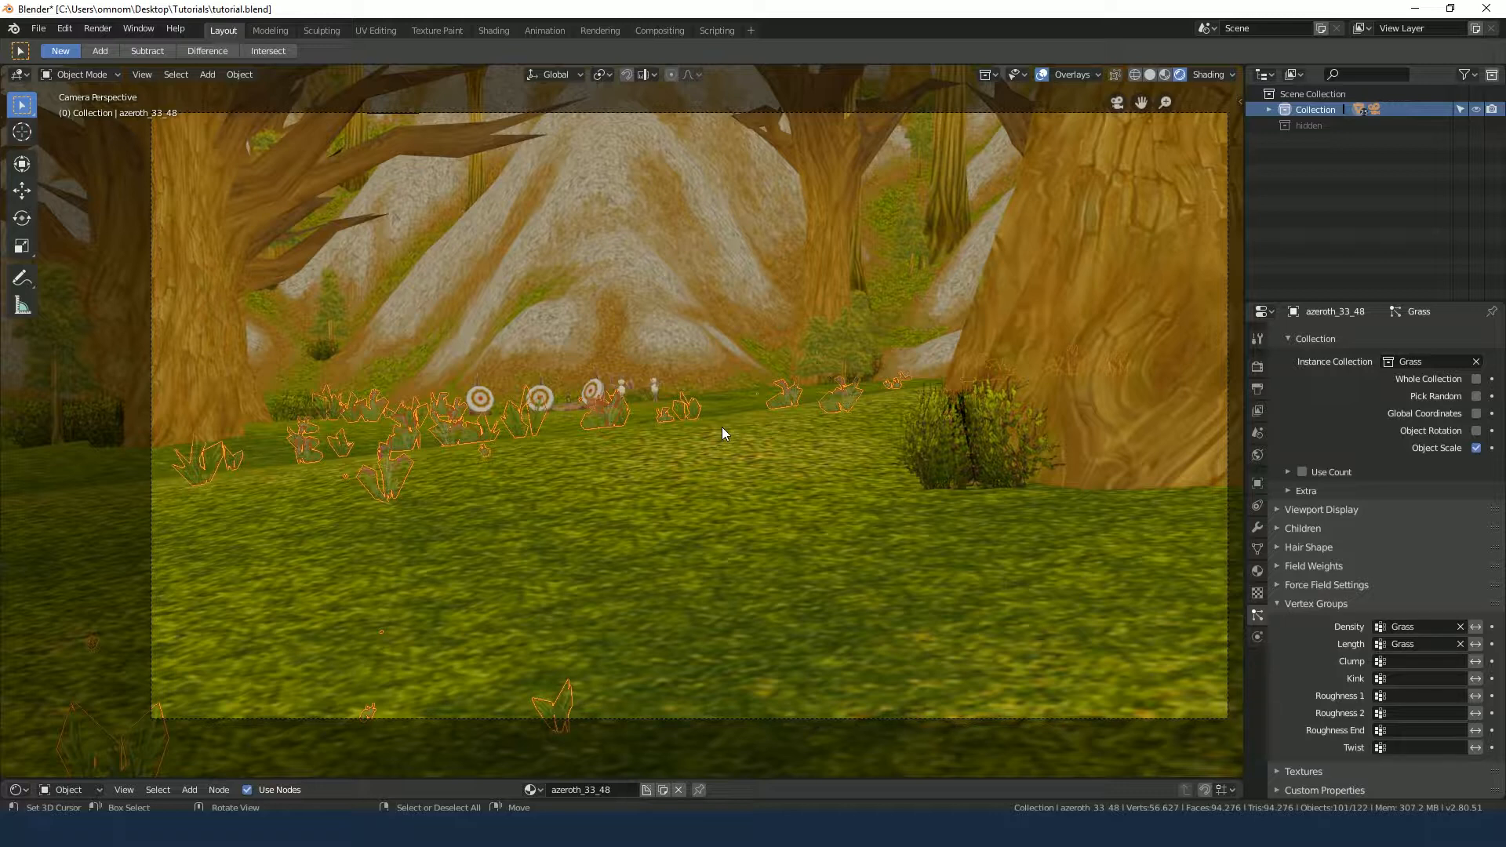
# Set the grass emission number to 1000 and inspect the distribution from above before returning to the camera view
pyautogui.scroll(15, 1401, 476)
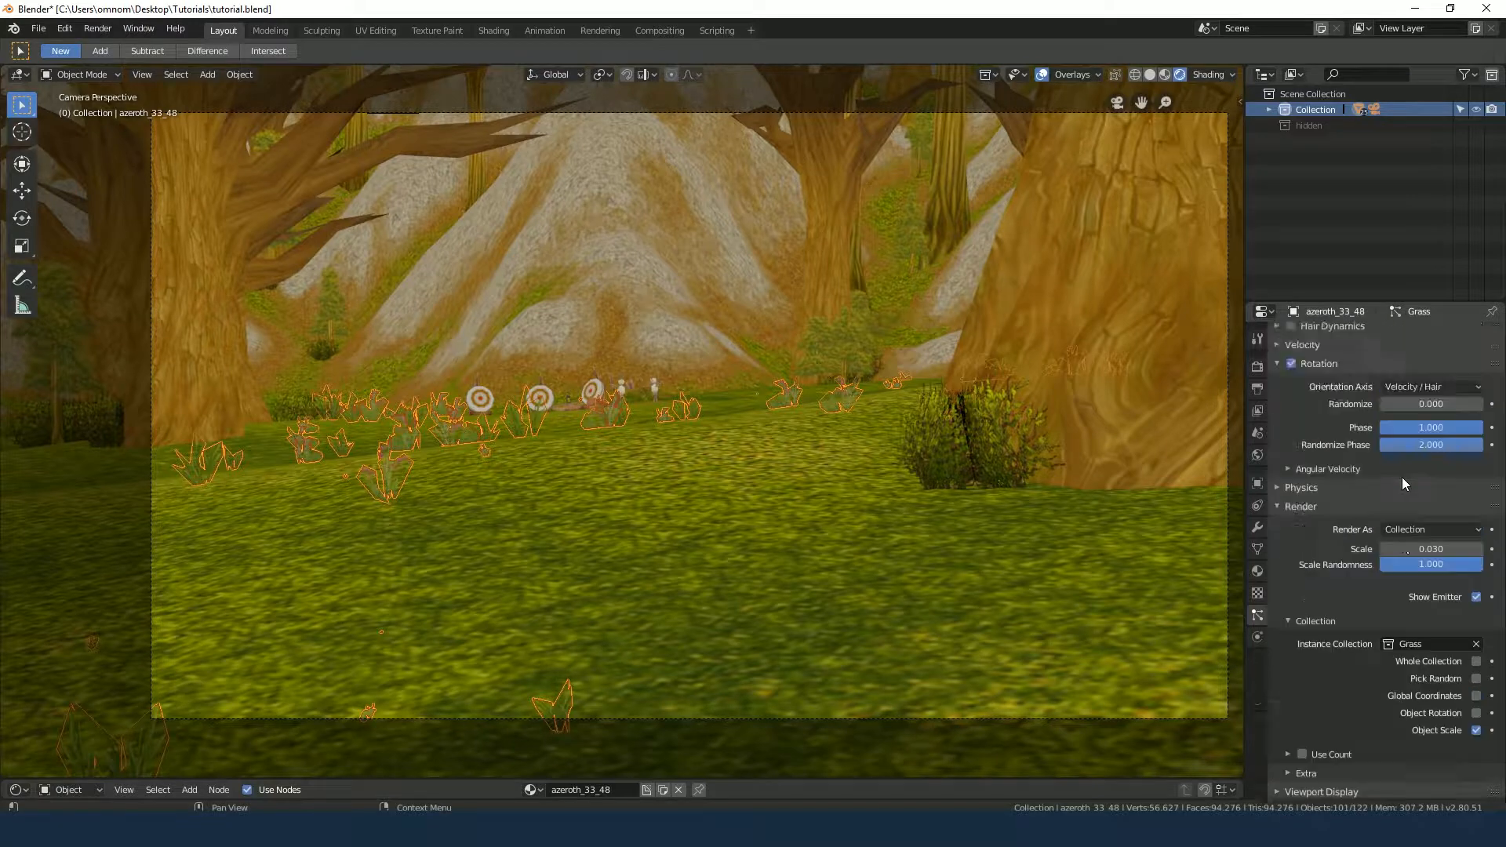
pyautogui.click(1444, 487)
pyautogui.write('1000')
pyautogui.press('Return')
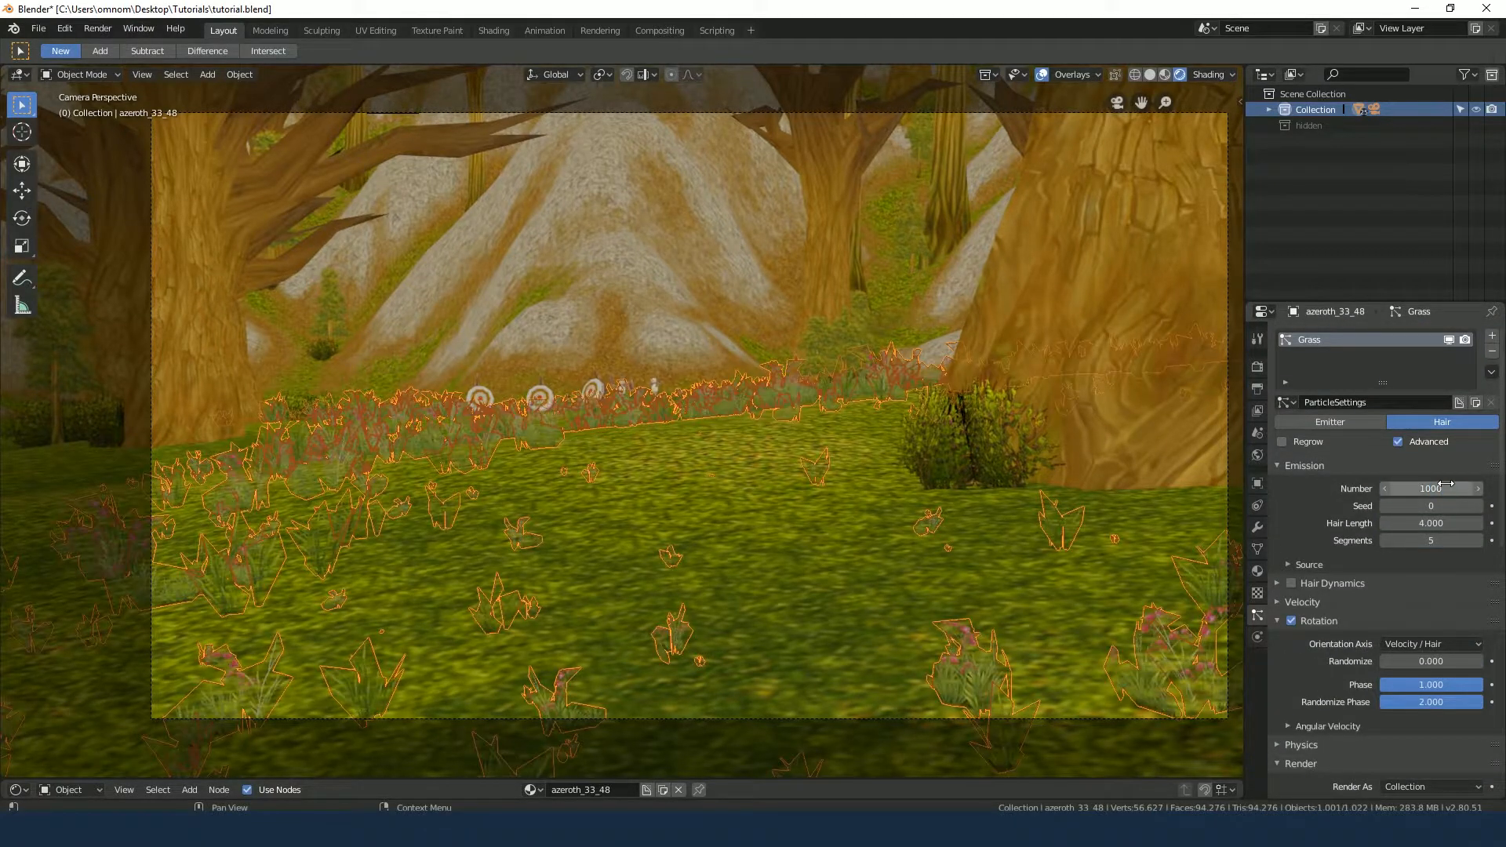
pyautogui.moveTo(675, 440); pyautogui.dragTo(821, 417, button='middle')
pyautogui.scroll(-6, 664, 492)
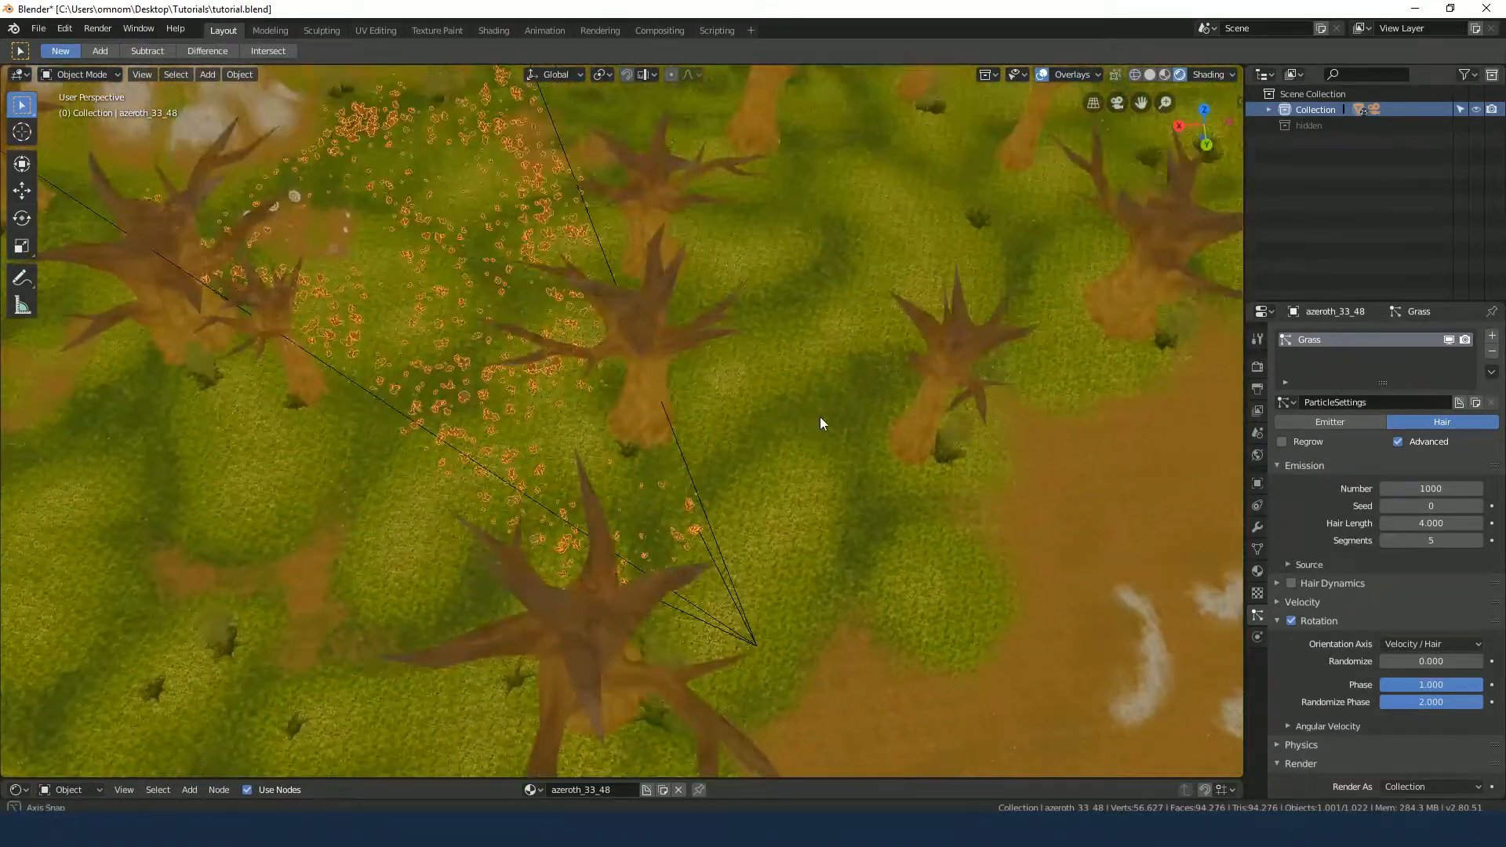
pyautogui.scroll(4, 610, 416)
pyautogui.moveTo(587, 414); pyautogui.dragTo(509, 333, button='middle')
pyautogui.press('KP_0')
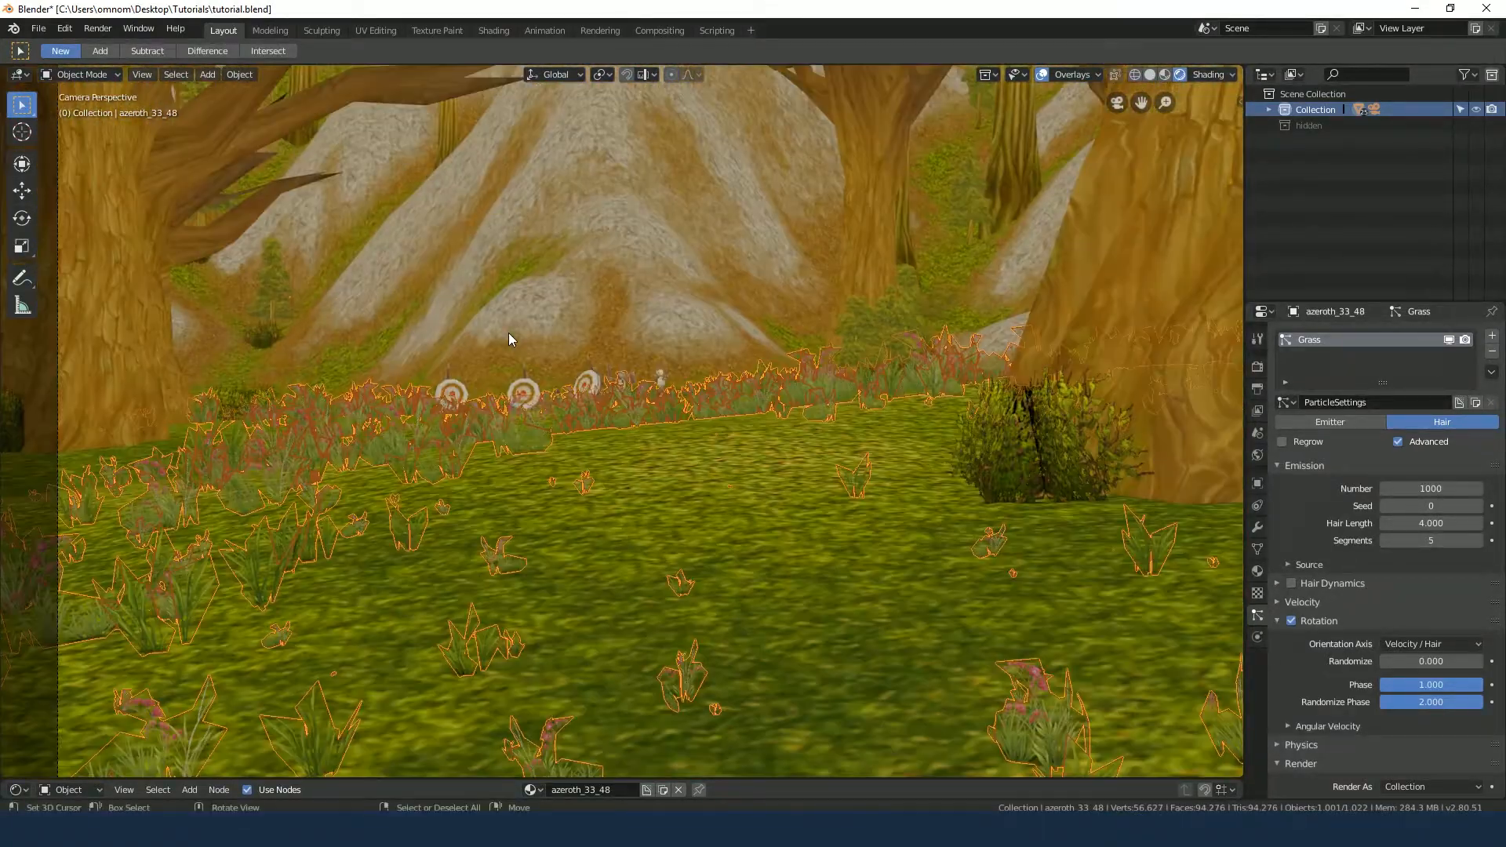
# Set the grass emission number to 2000 and deselect everything to view the plants without their selection outlines
pyautogui.click(1439, 486)
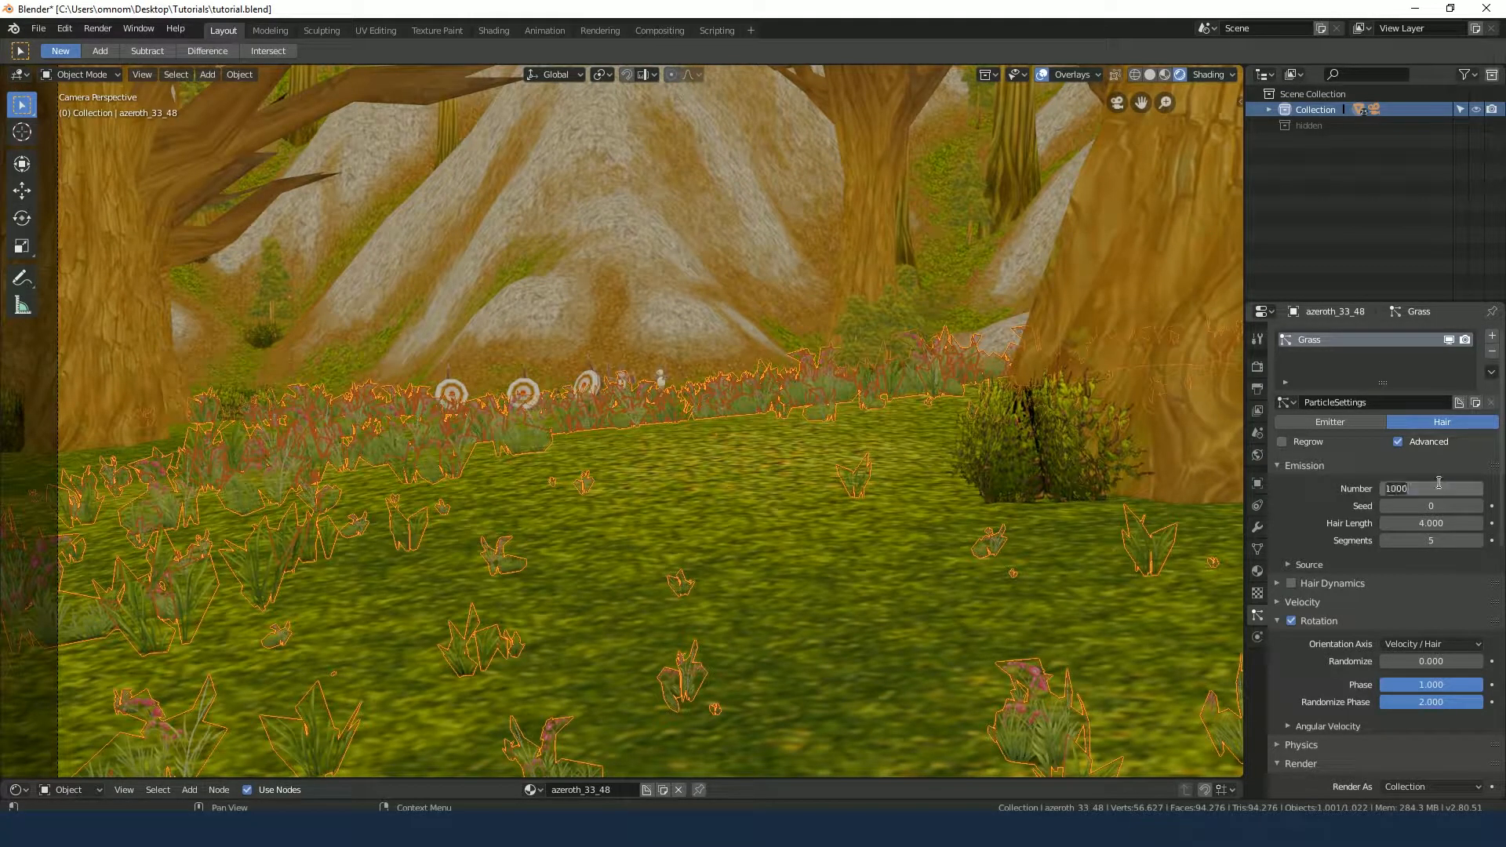
pyautogui.write('200')
pyautogui.press('BackSpace')
pyautogui.write('00')
pyautogui.press('Return')
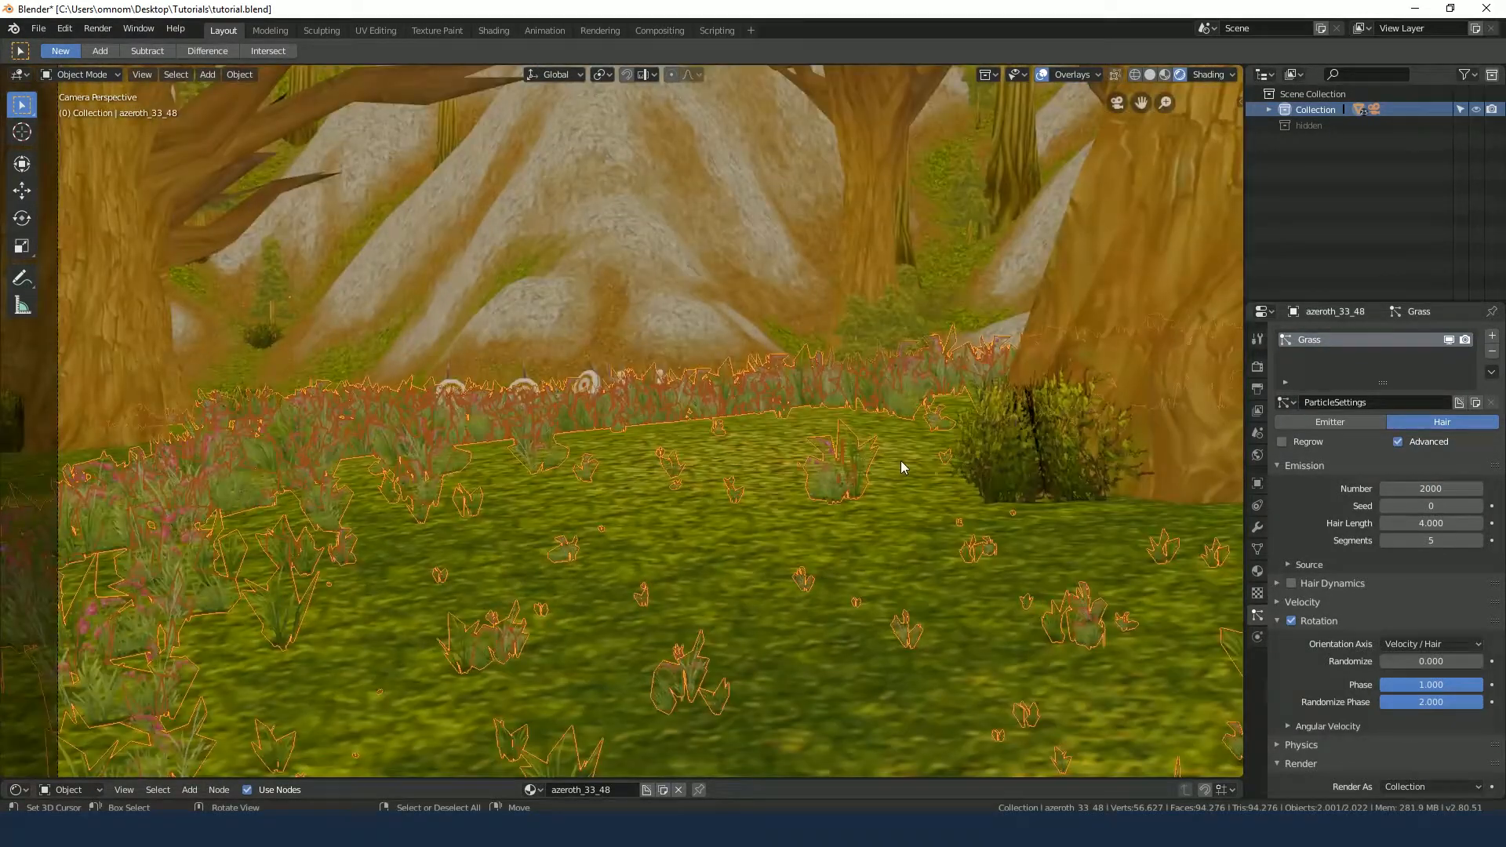
pyautogui.hotkey('alt', 'a')
pyautogui.keyDown('shift'); pyautogui.moveTo(901, 460); pyautogui.dragTo(830, 443, button='middle'); pyautogui.keyUp('shift')
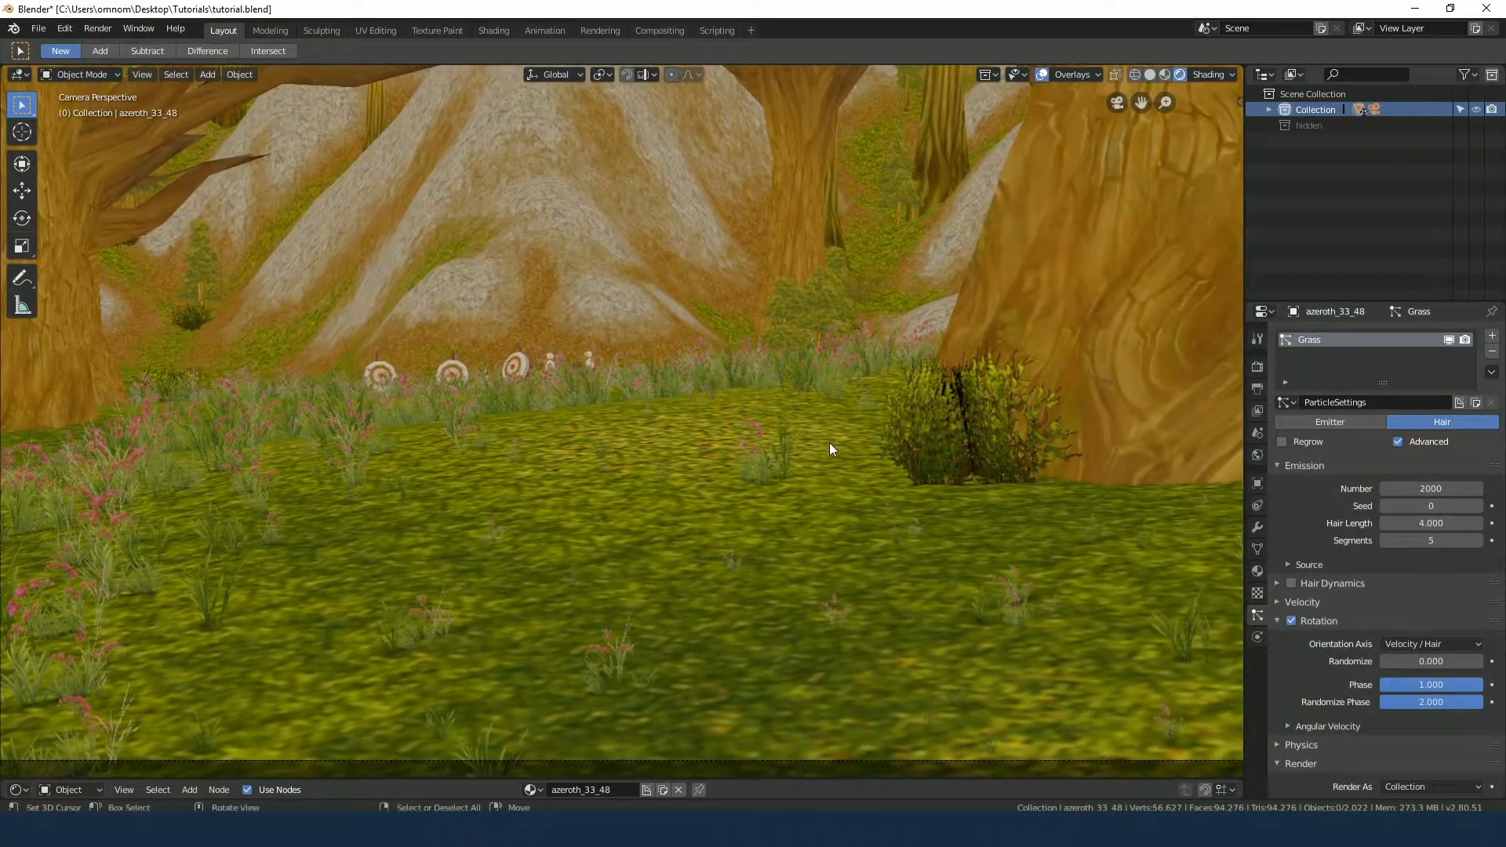
pyautogui.scroll(-2, 816, 441)
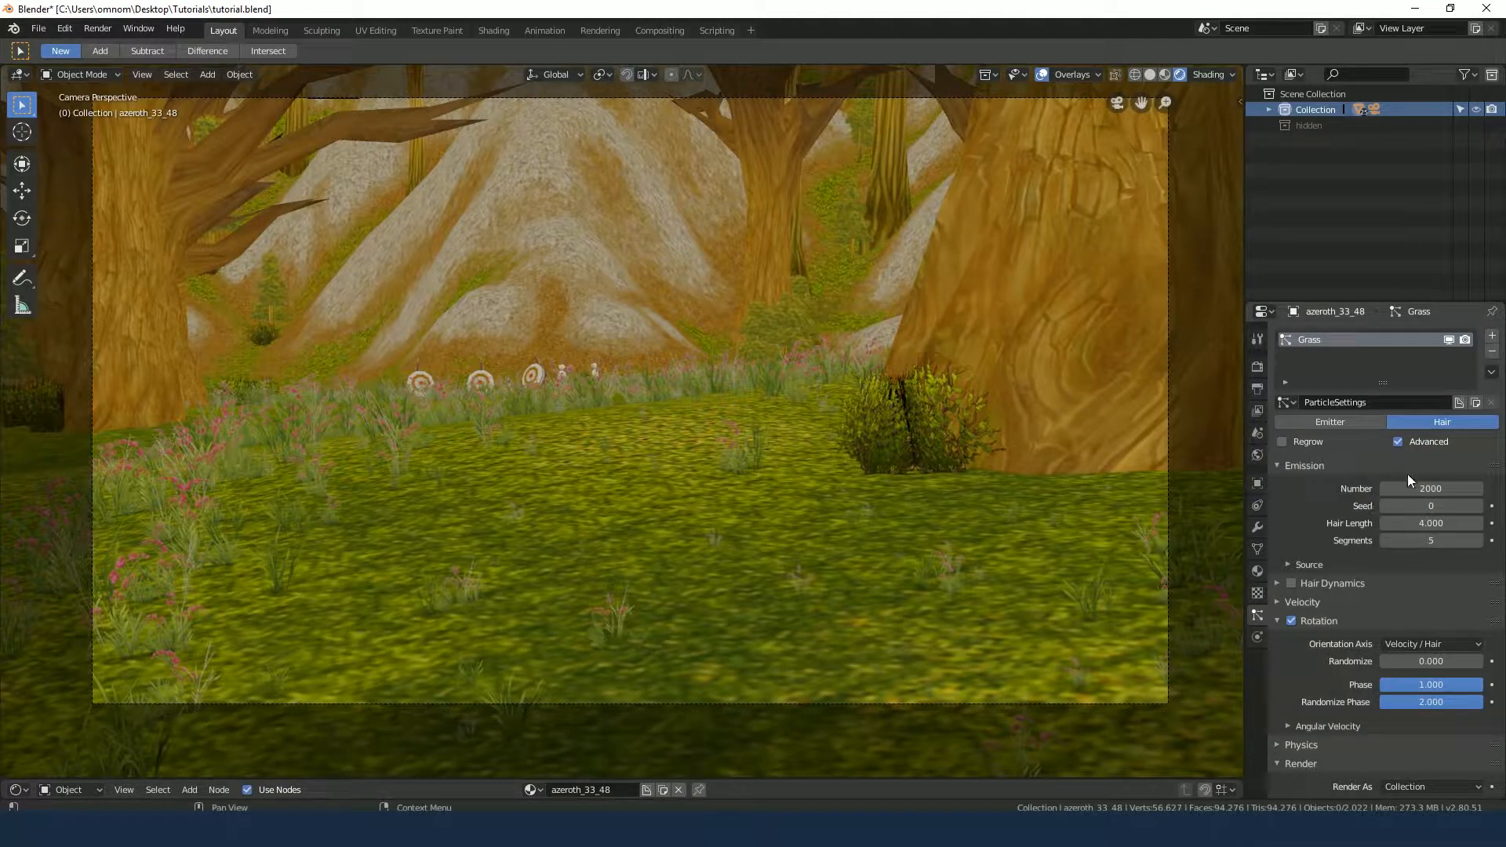
# Increase the grass emission number to 5000
pyautogui.click(1432, 489)
pyautogui.write('5')
pyautogui.press('Return')
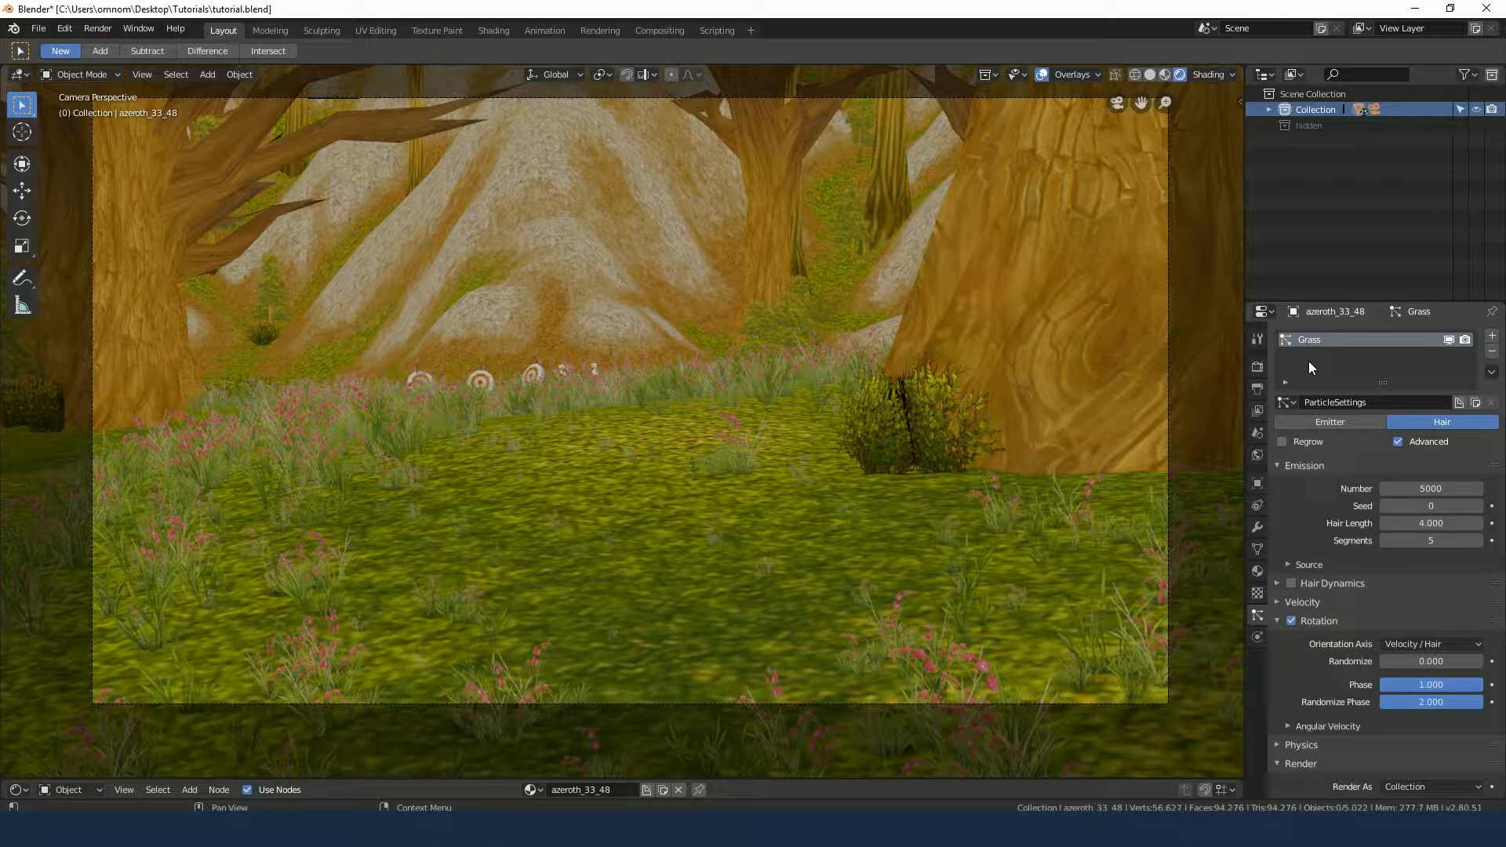
# Set the grass emission number to 10000 and check the coverage in the camera view
pyautogui.click(1413, 489)
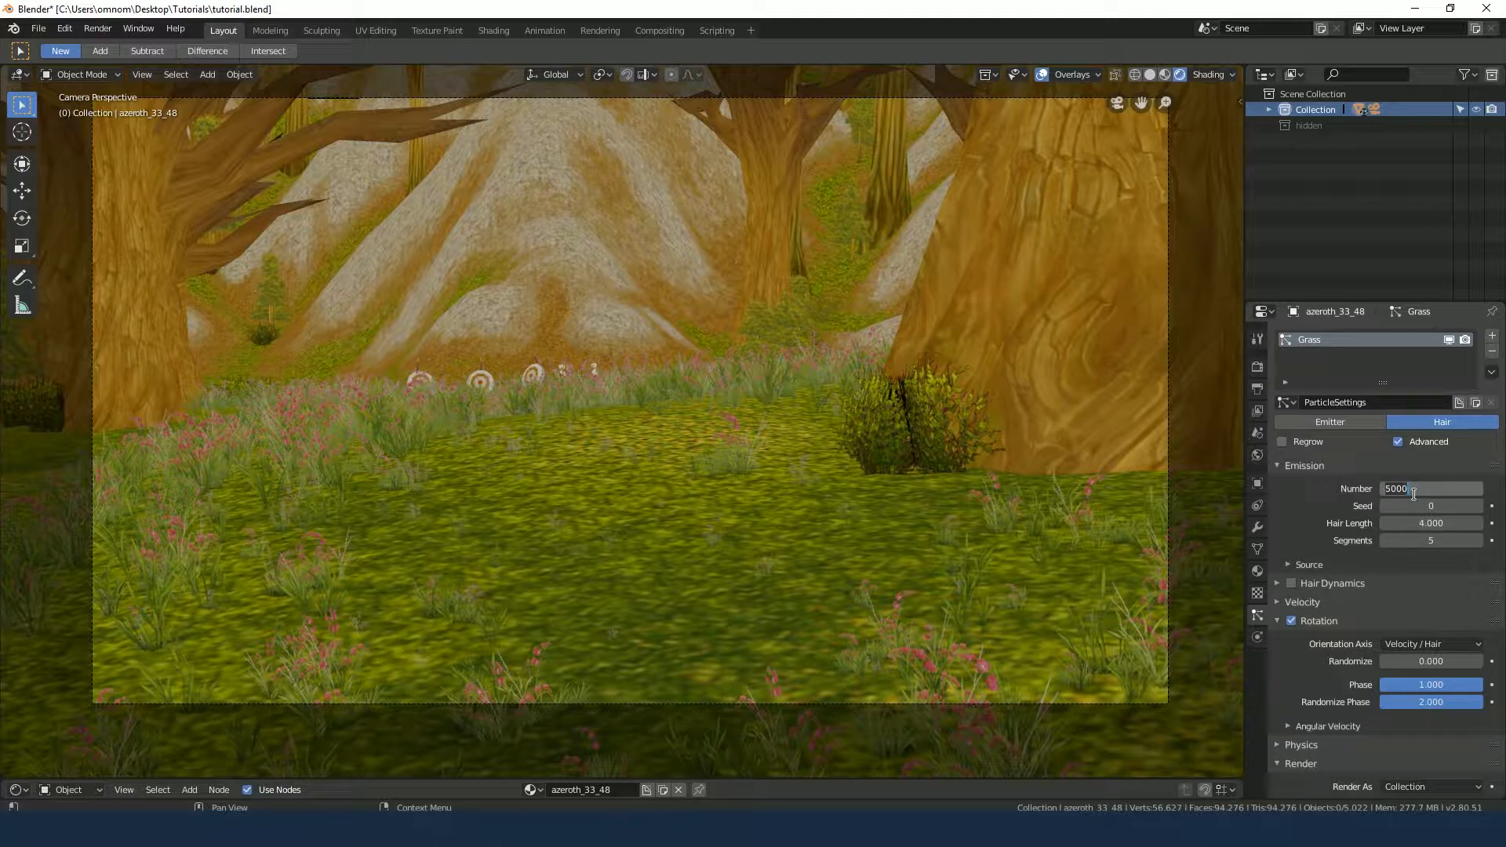
pyautogui.write('10')
pyautogui.press('Return')
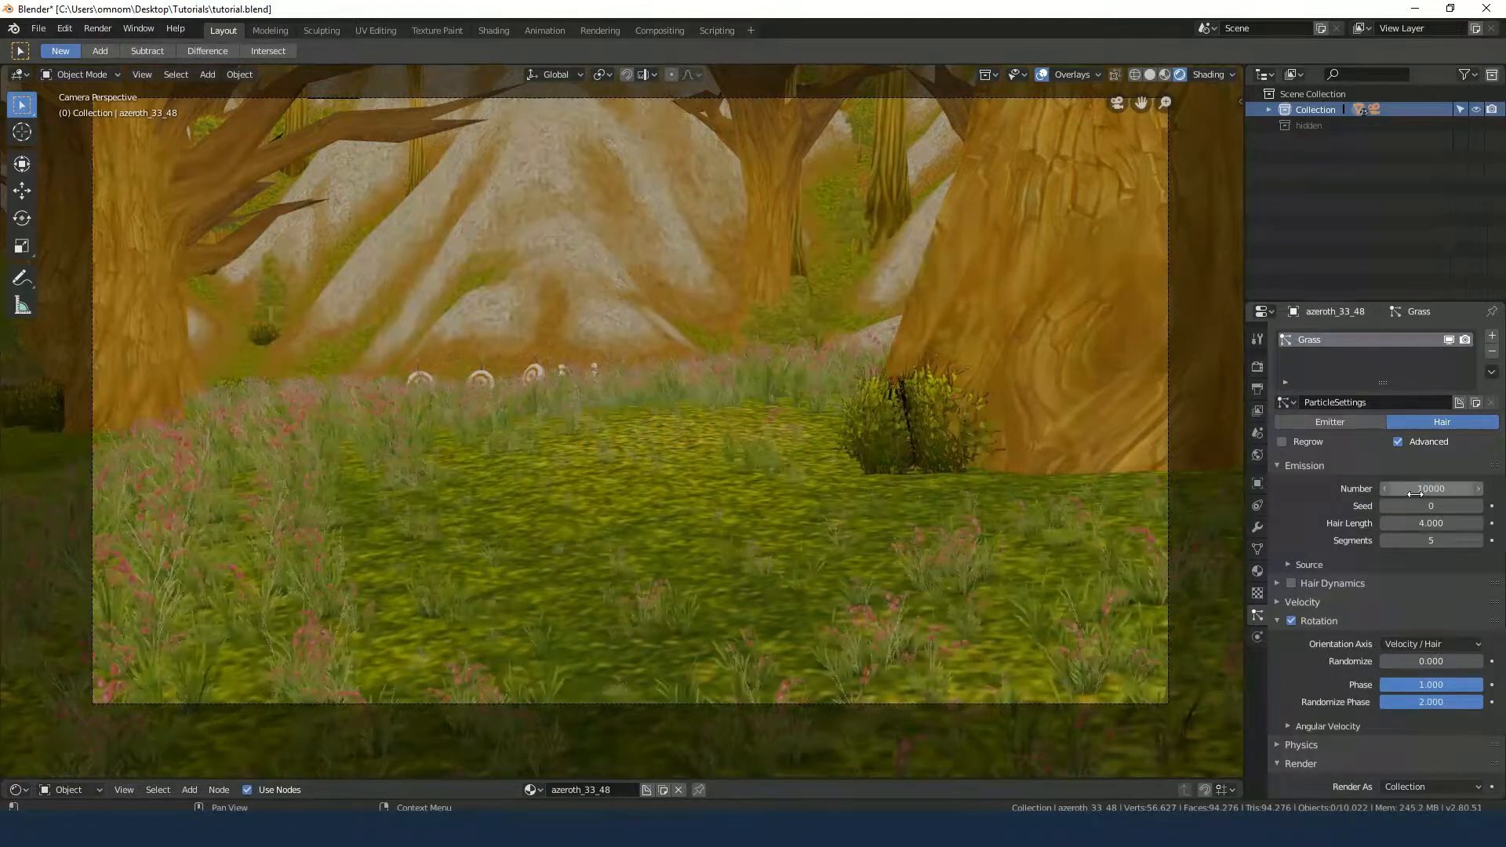
pyautogui.press('Home')
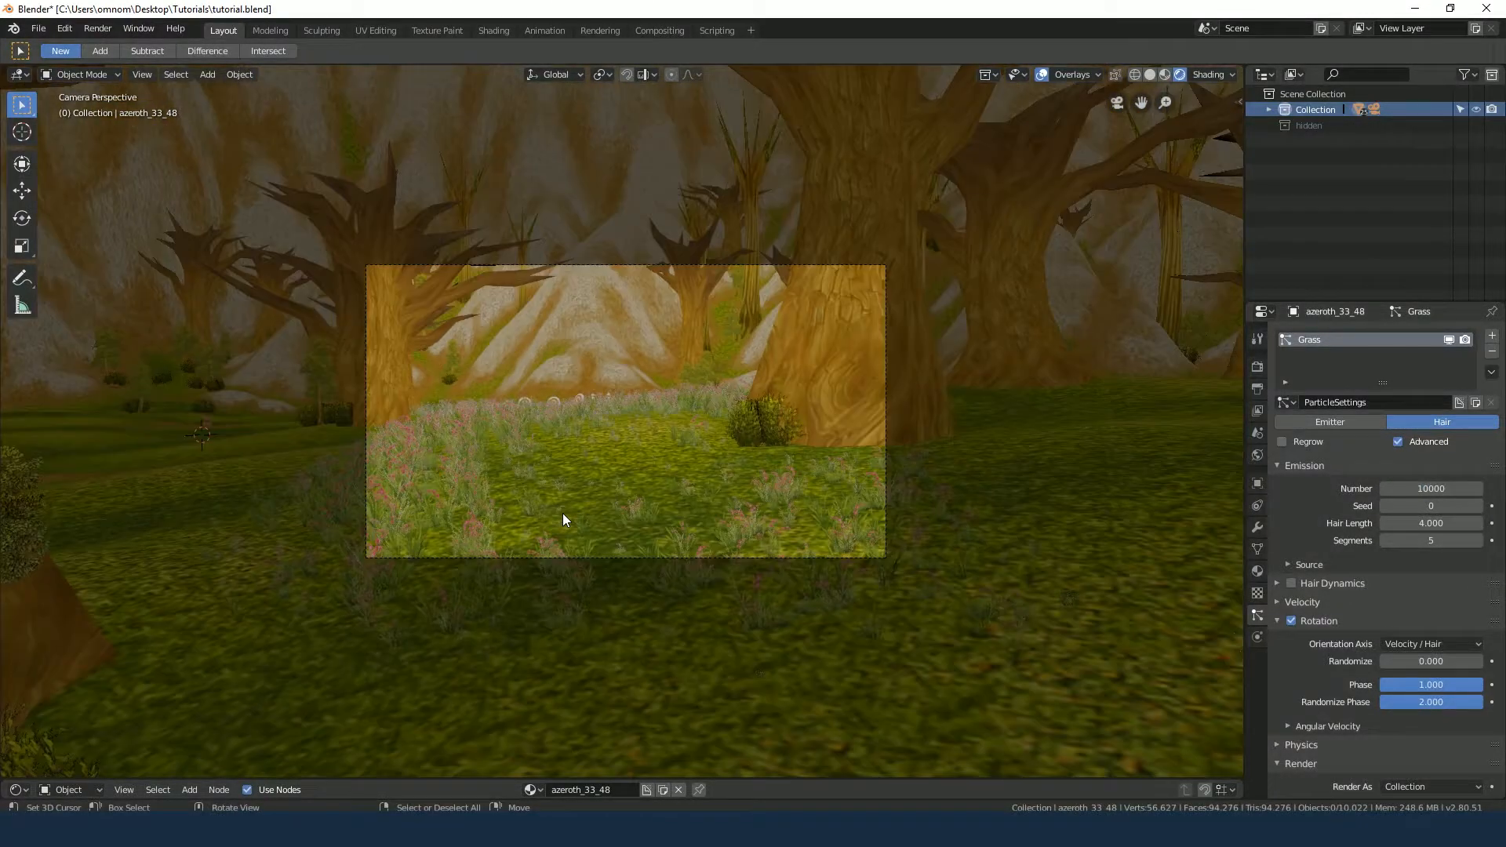
pyautogui.scroll(-8, 1334, 706)
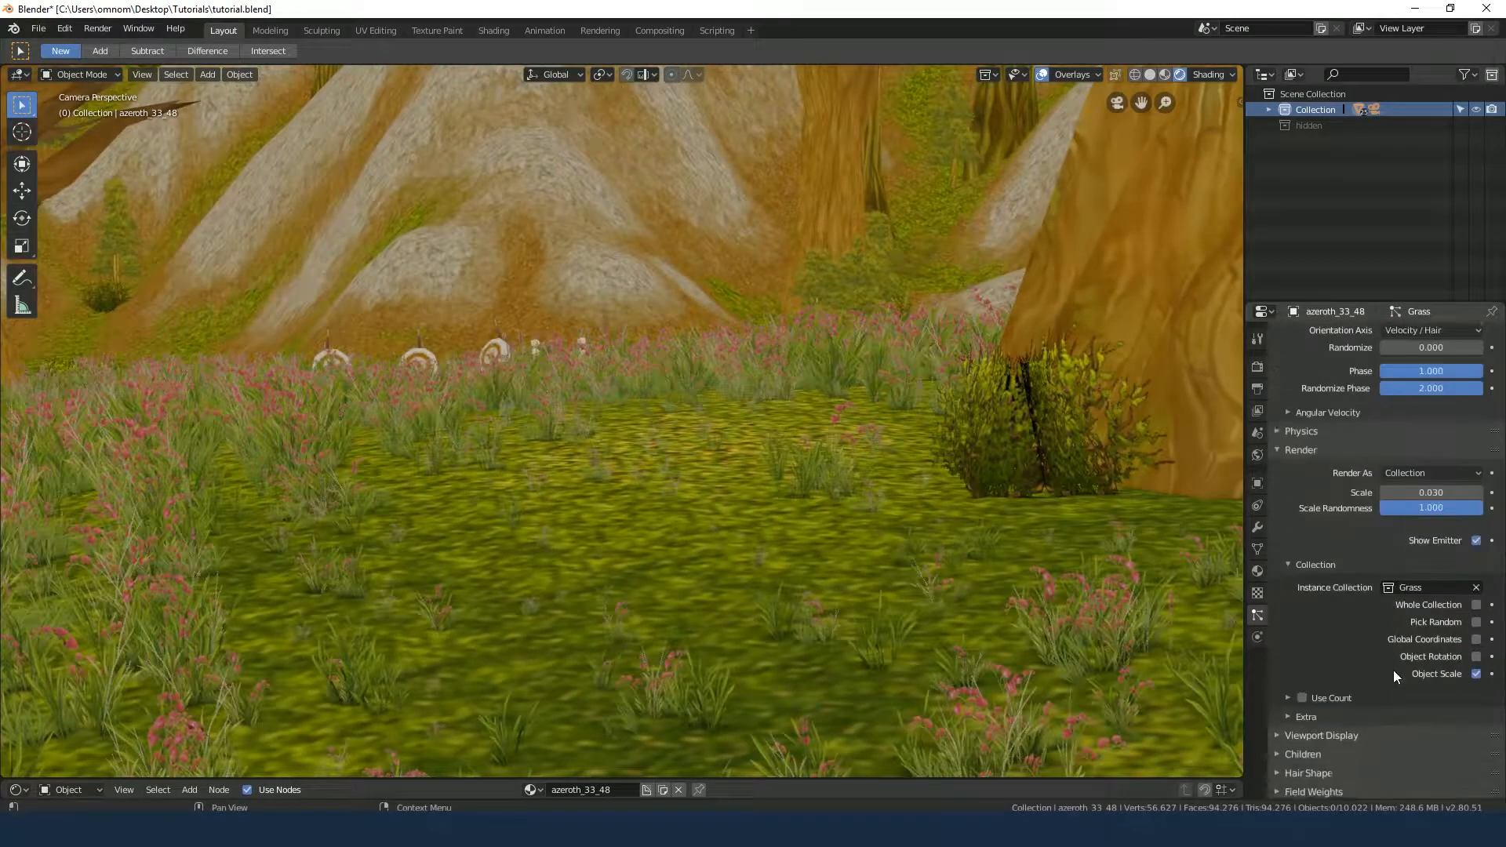
# Clear the Length vertex group of the grass particle system and assign the Grass group to it again
pyautogui.scroll(-4, 1393, 669)
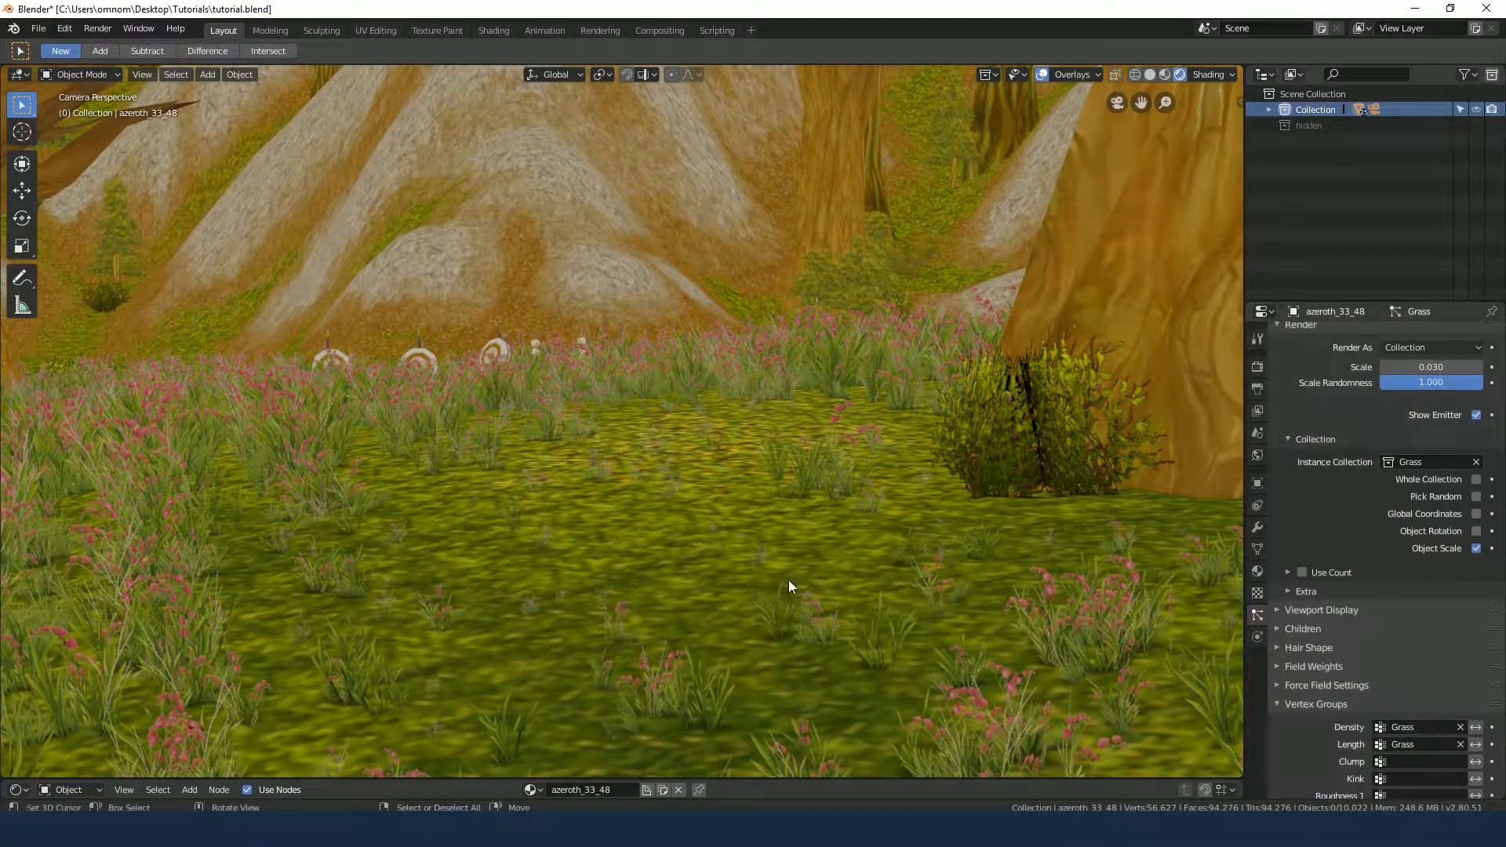
pyautogui.scroll(-3, 1423, 629)
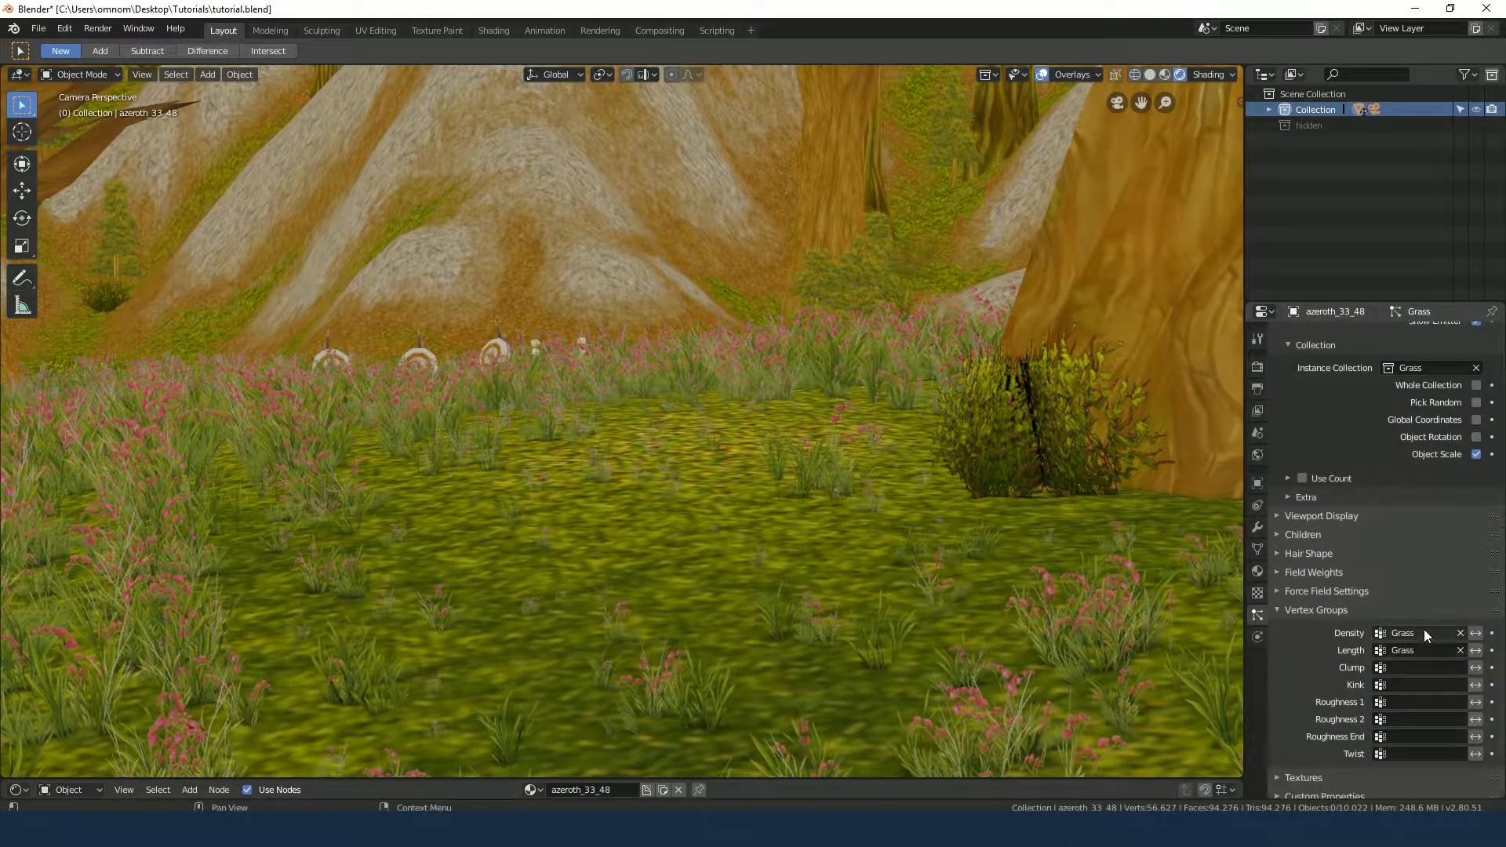
pyautogui.click(1461, 651)
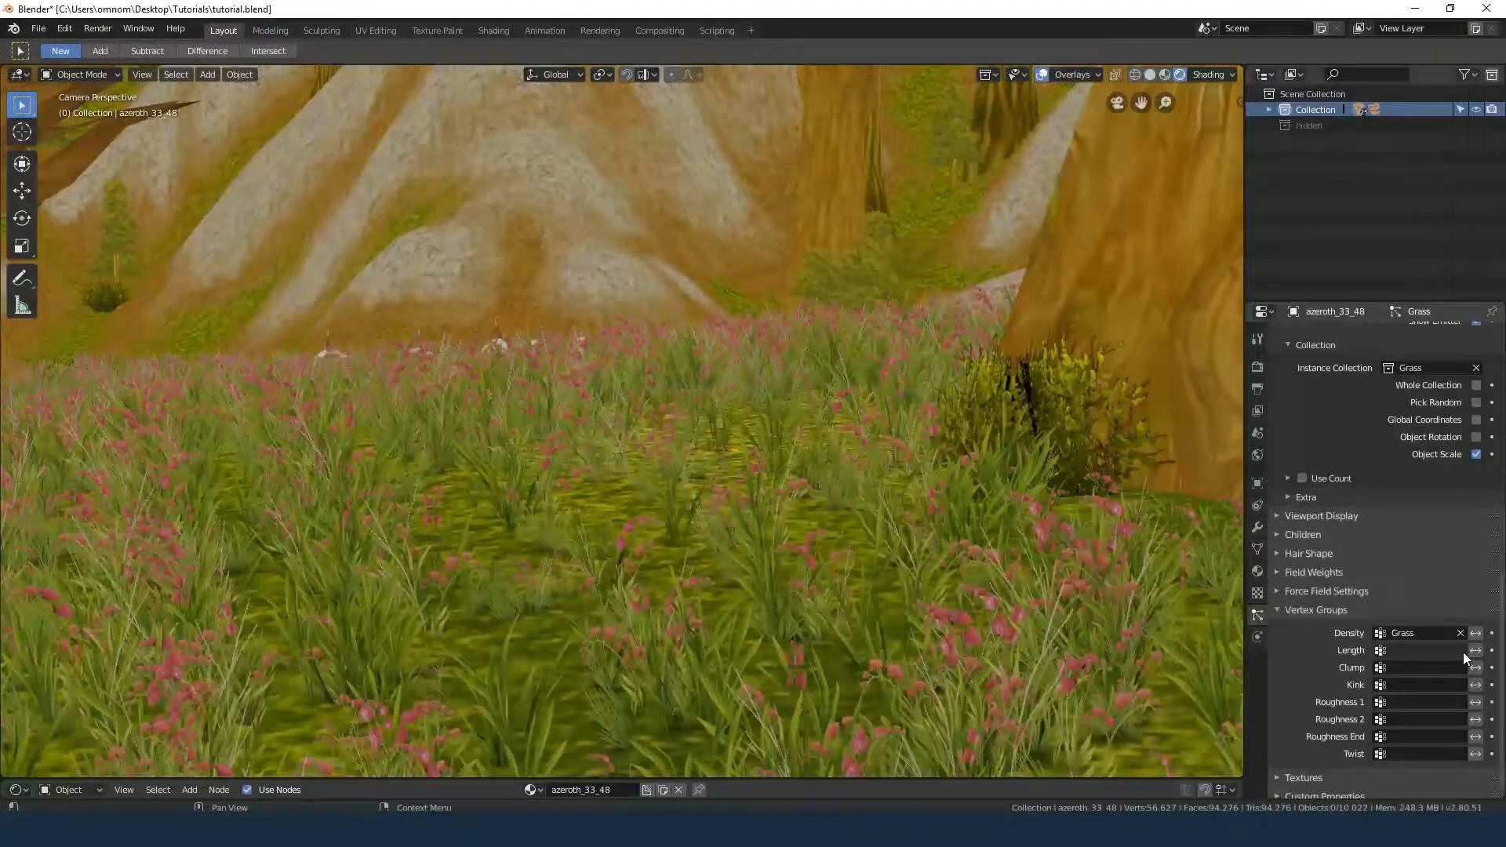
pyautogui.click(1413, 650)
pyautogui.click(1376, 490)
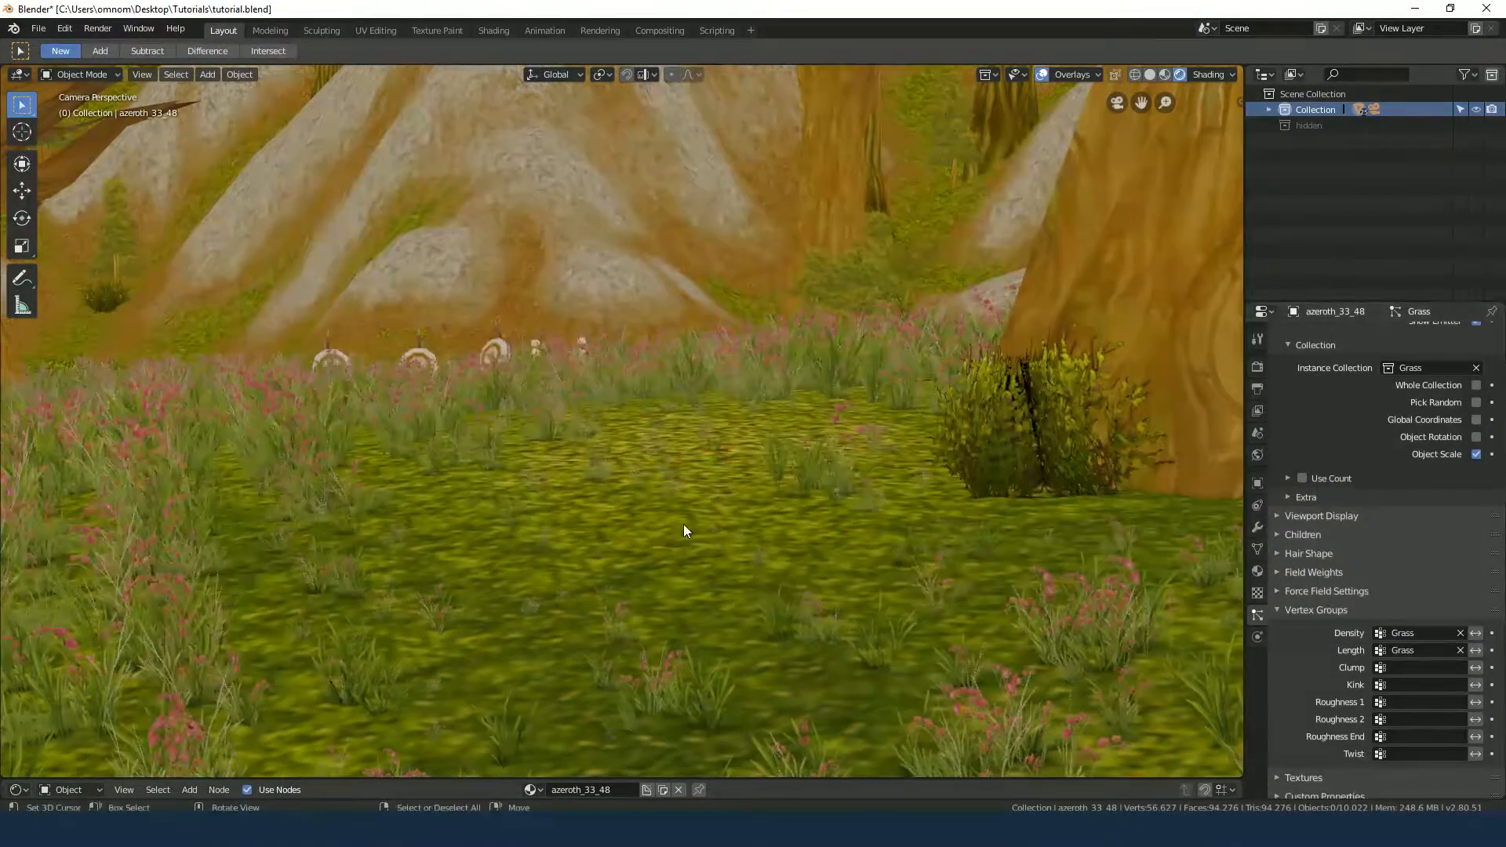
# In Weight Paint mode, paint weight 1.000 over the low-weight clearing in the middle of the meadow and return to the camera view
pyautogui.click(116, 74)
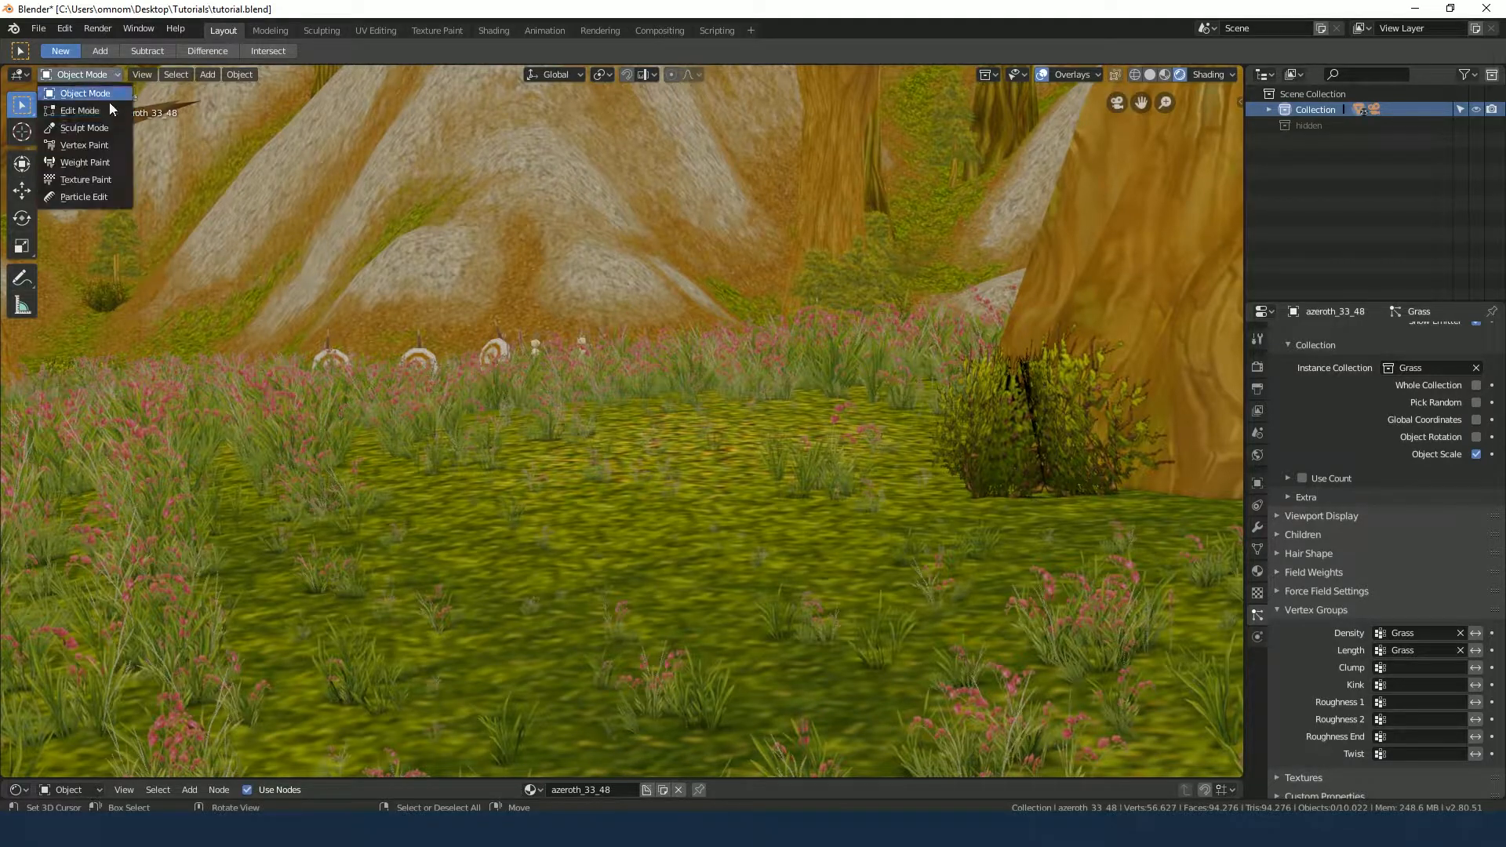
pyautogui.click(104, 163)
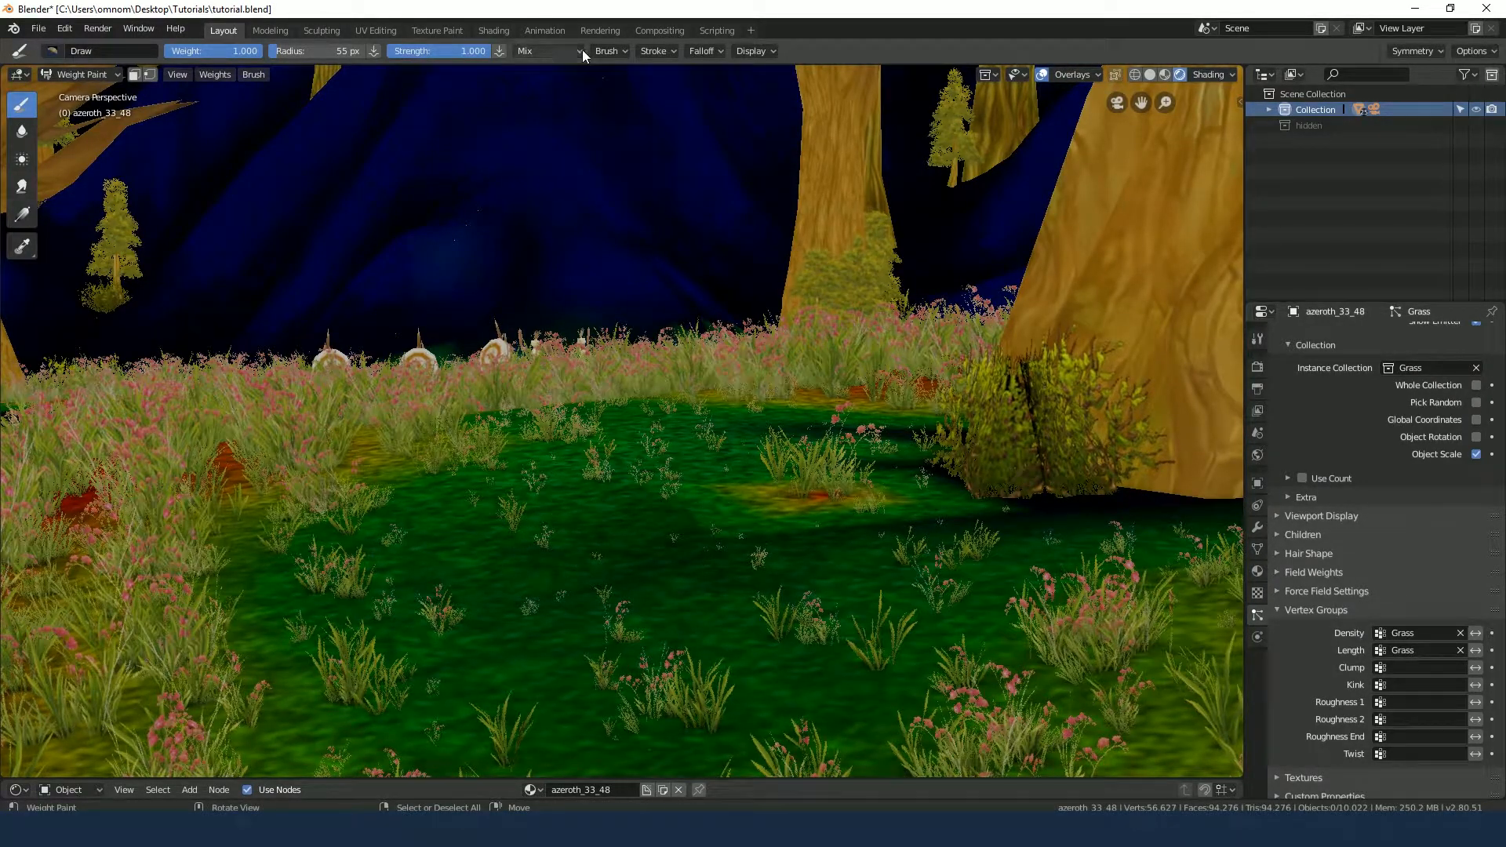
pyautogui.moveTo(647, 381)
pyautogui.mouseDown(button='middle')
pyautogui.moveTo(643, 469)
pyautogui.moveTo(642, 397)
pyautogui.mouseUp(button='middle')
pyautogui.moveTo(638, 282)
pyautogui.mouseDown()
pyautogui.moveTo(591, 242)
pyautogui.moveTo(484, 298)
pyautogui.moveTo(576, 276)
pyautogui.moveTo(640, 365)
pyautogui.moveTo(726, 414)
pyautogui.moveTo(581, 514)
pyautogui.moveTo(591, 473)
pyautogui.moveTo(533, 334)
pyautogui.moveTo(523, 369)
pyautogui.mouseUp()
pyautogui.scroll(-2, 631, 332)
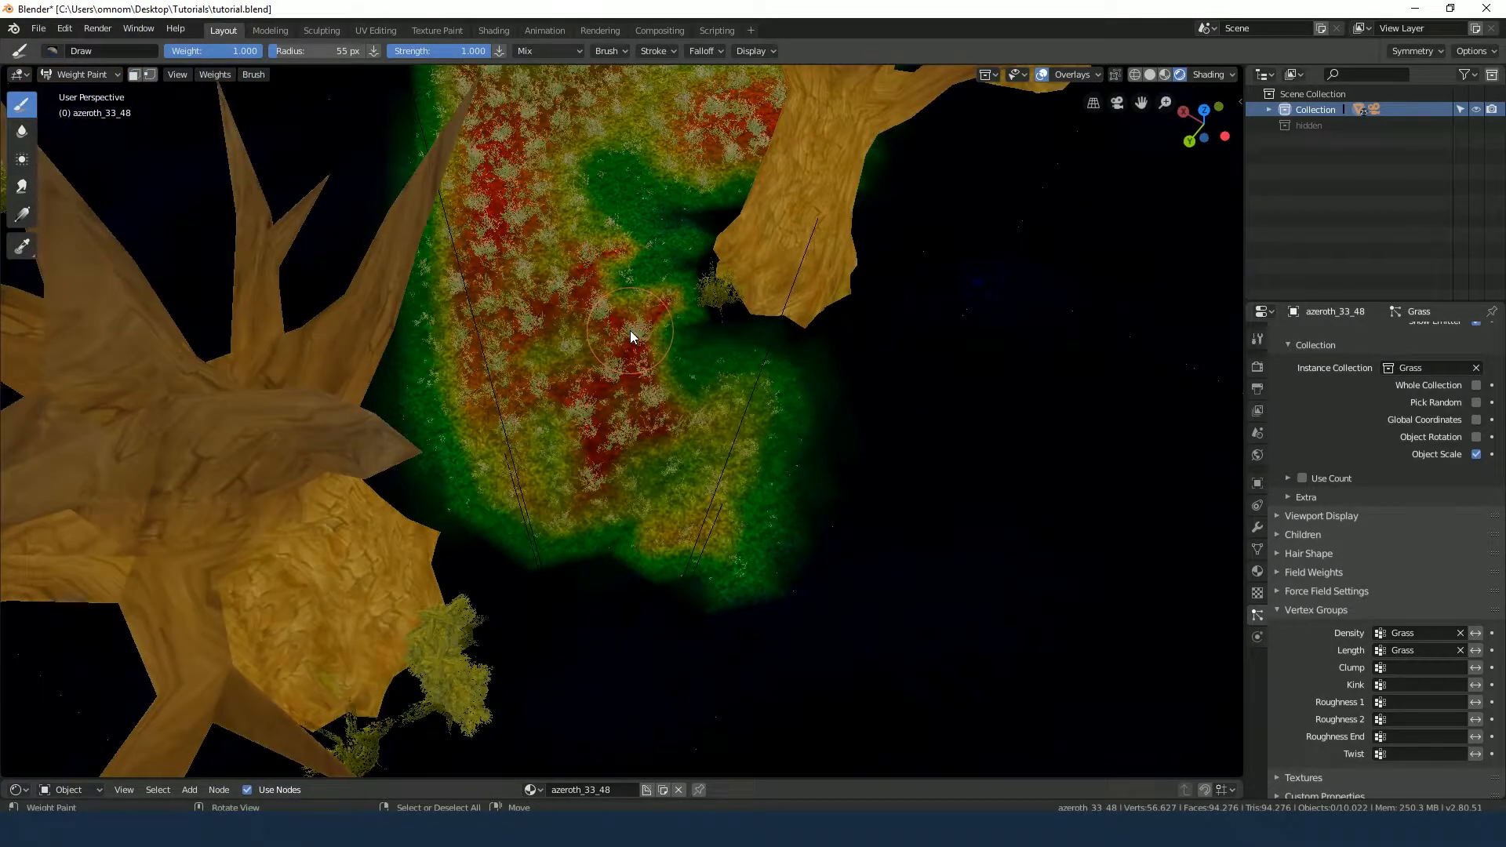
pyautogui.moveTo(612, 203)
pyautogui.mouseDown()
pyautogui.moveTo(627, 301)
pyautogui.moveTo(675, 400)
pyautogui.mouseUp()
pyautogui.moveTo(651, 506)
pyautogui.mouseDown()
pyautogui.moveTo(673, 504)
pyautogui.moveTo(549, 360)
pyautogui.moveTo(571, 528)
pyautogui.moveTo(549, 309)
pyautogui.moveTo(596, 282)
pyautogui.moveTo(576, 154)
pyautogui.mouseUp()
pyautogui.scroll(-2, 617, 212)
pyautogui.moveTo(617, 212)
pyautogui.mouseDown()
pyautogui.moveTo(639, 152)
pyautogui.moveTo(557, 110)
pyautogui.mouseUp()
pyautogui.press('KP_0')
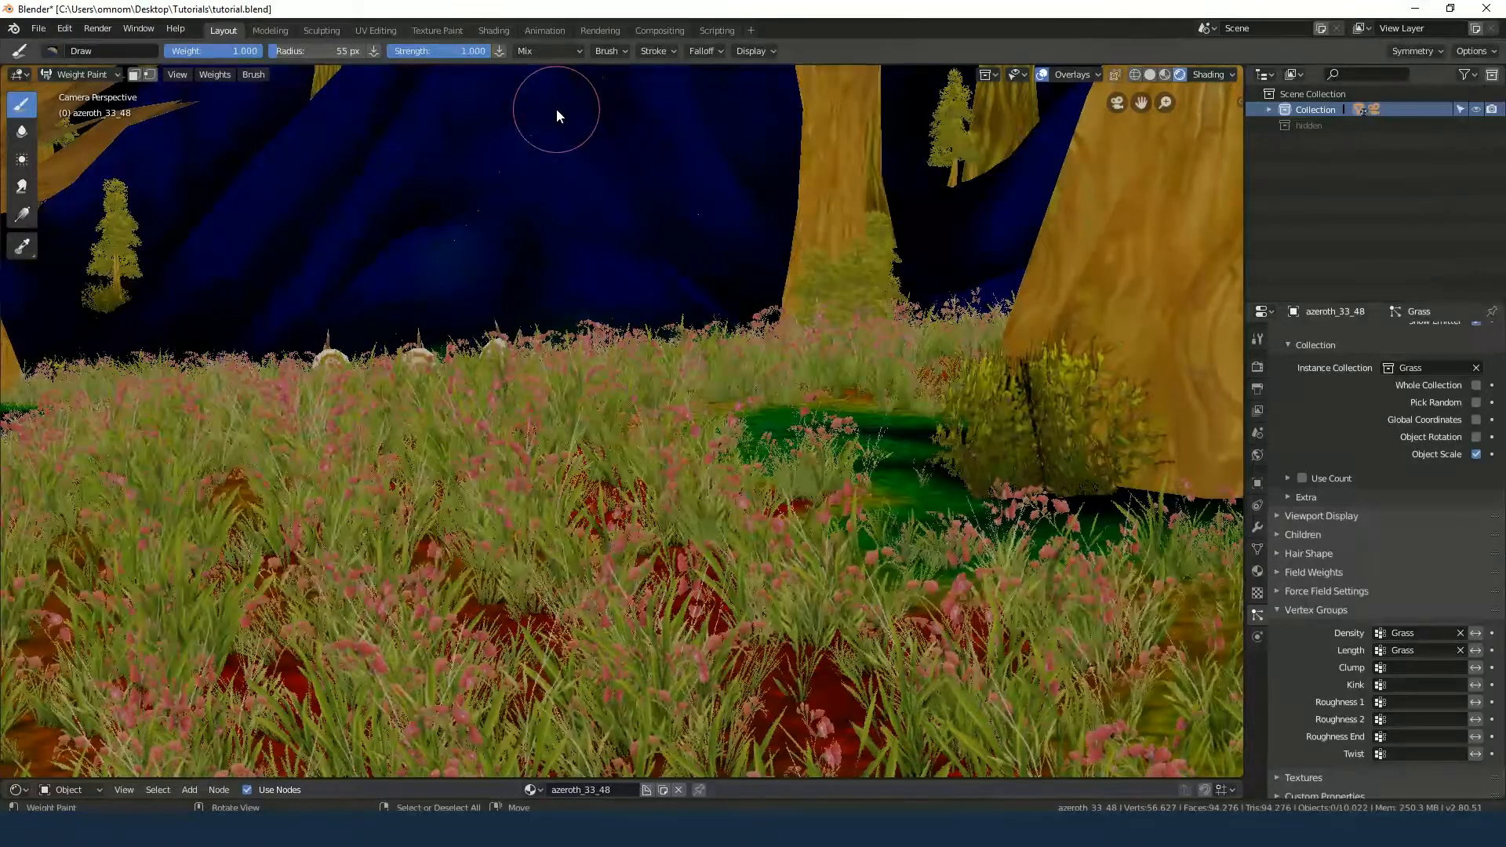
# Add a short weight stroke in the meadow near the bush, and return to Object Mode
pyautogui.moveTo(737, 428); pyautogui.dragTo(751, 469)
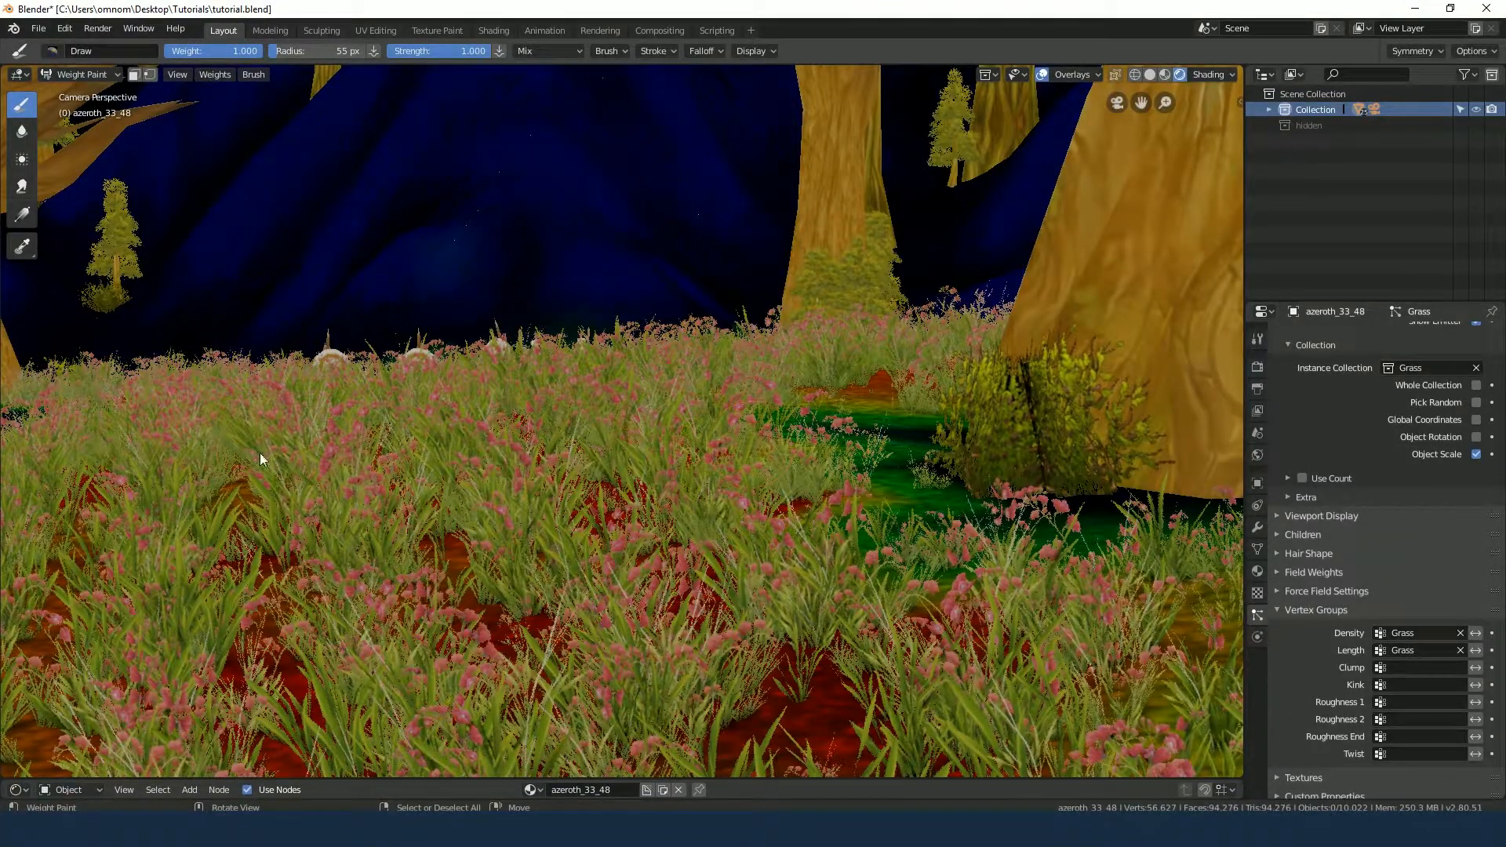
pyautogui.click(101, 79)
pyautogui.click(100, 92)
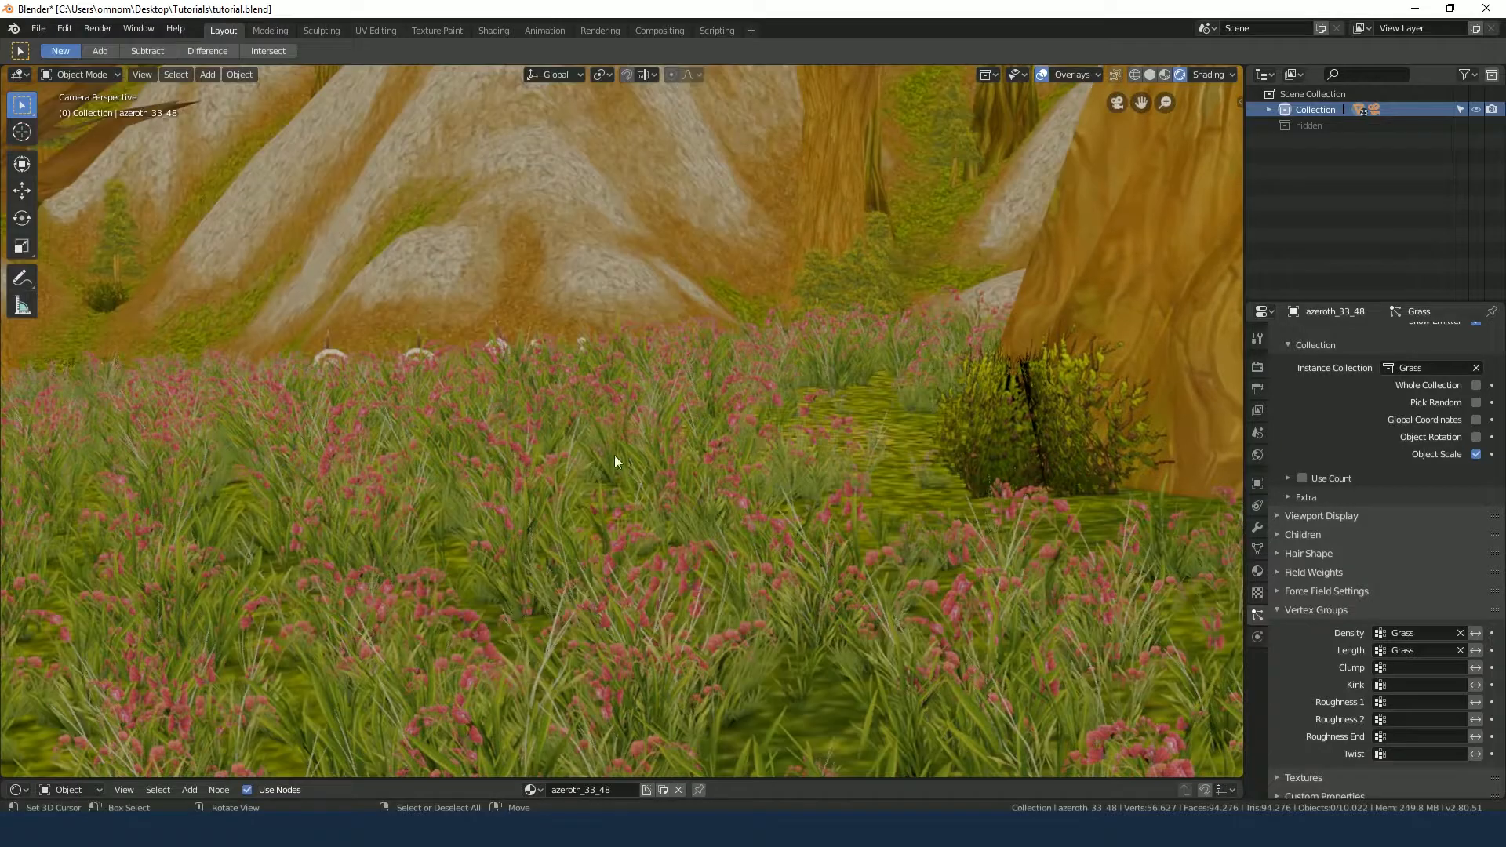
# Set the render scale of the grass particles to 0.020, keeping Phase and Scale Randomness at 1.000
pyautogui.scroll(2, 683, 463)
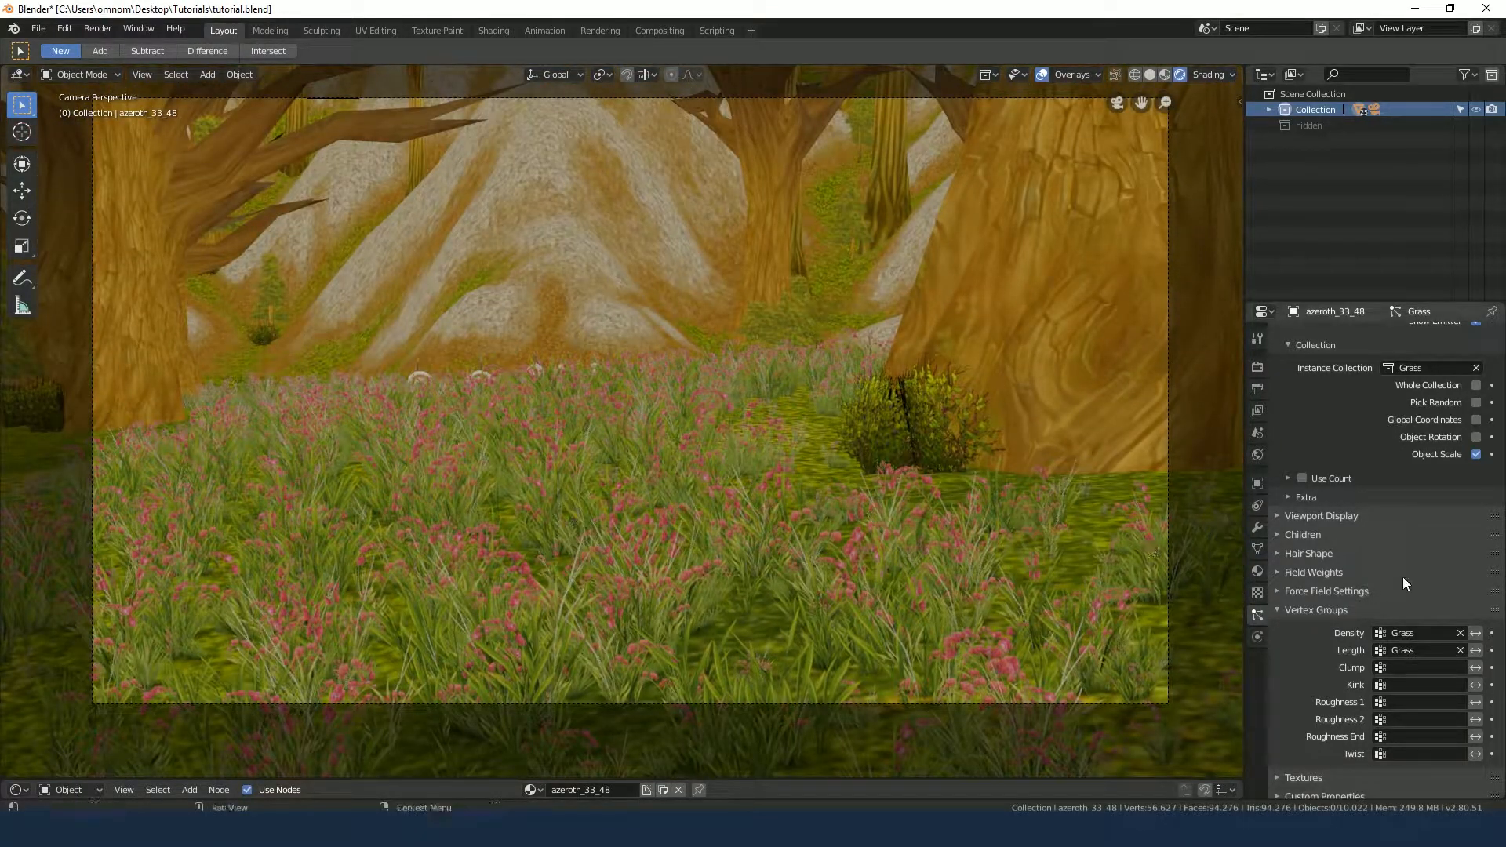
pyautogui.scroll(4, 1396, 551)
pyautogui.scroll(-4, 1395, 550)
pyautogui.scroll(8, 1349, 551)
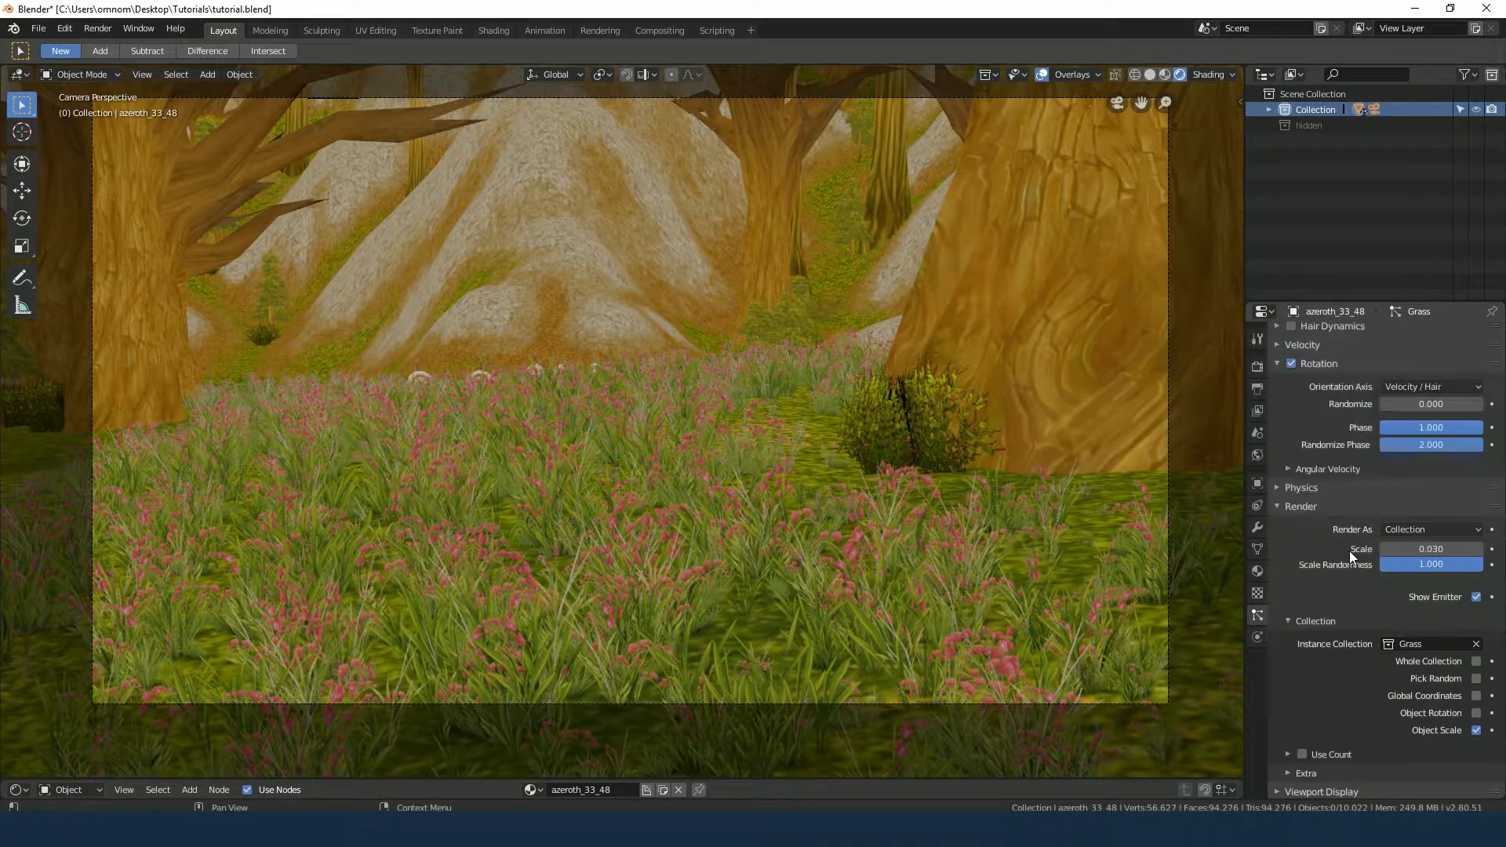
pyautogui.click(1385, 549)
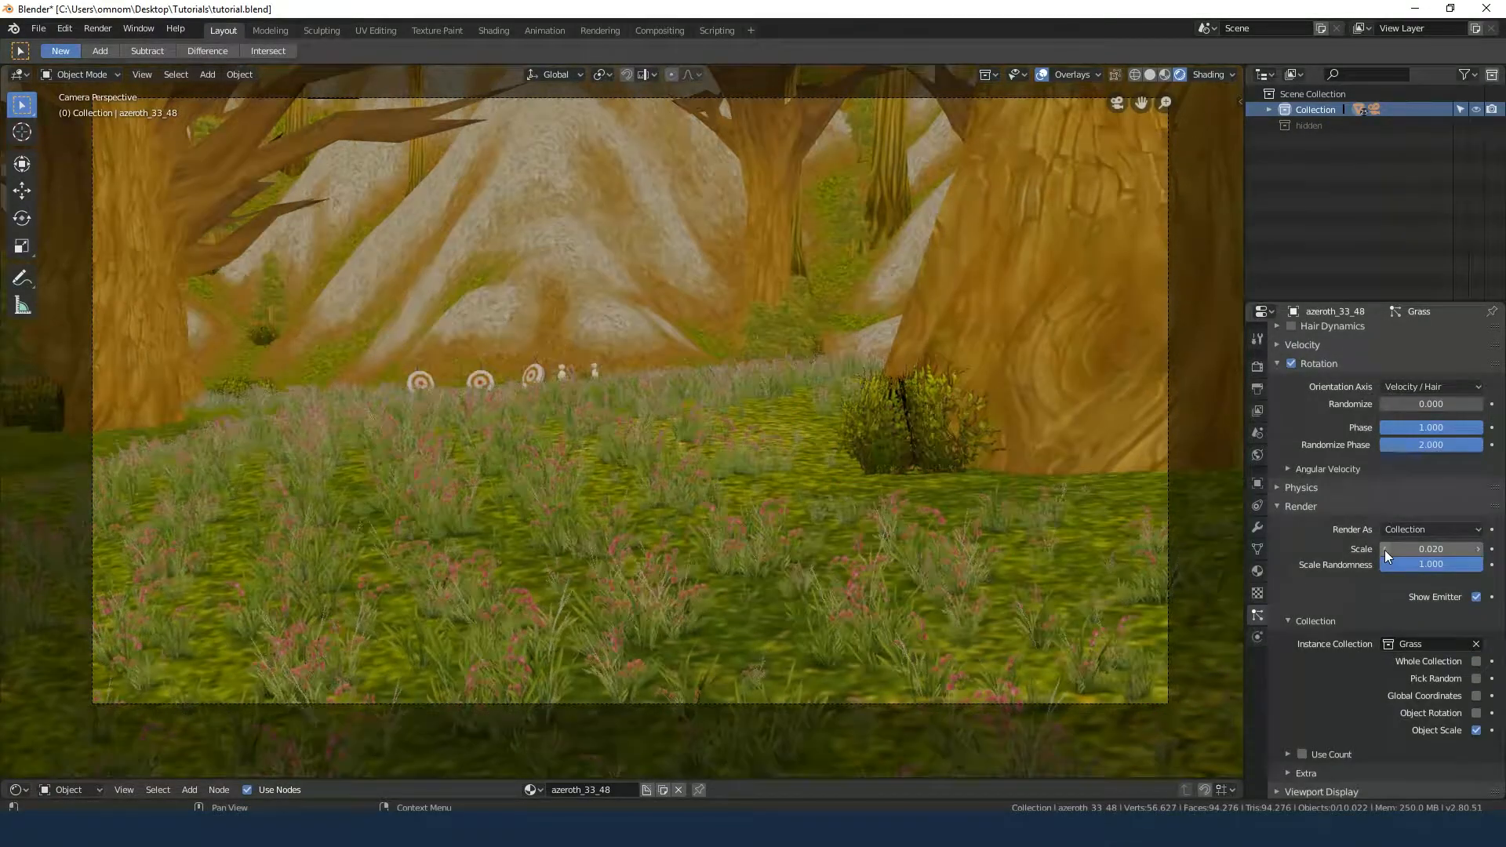
pyautogui.moveTo(1448, 428); pyautogui.dragTo(1487, 429)
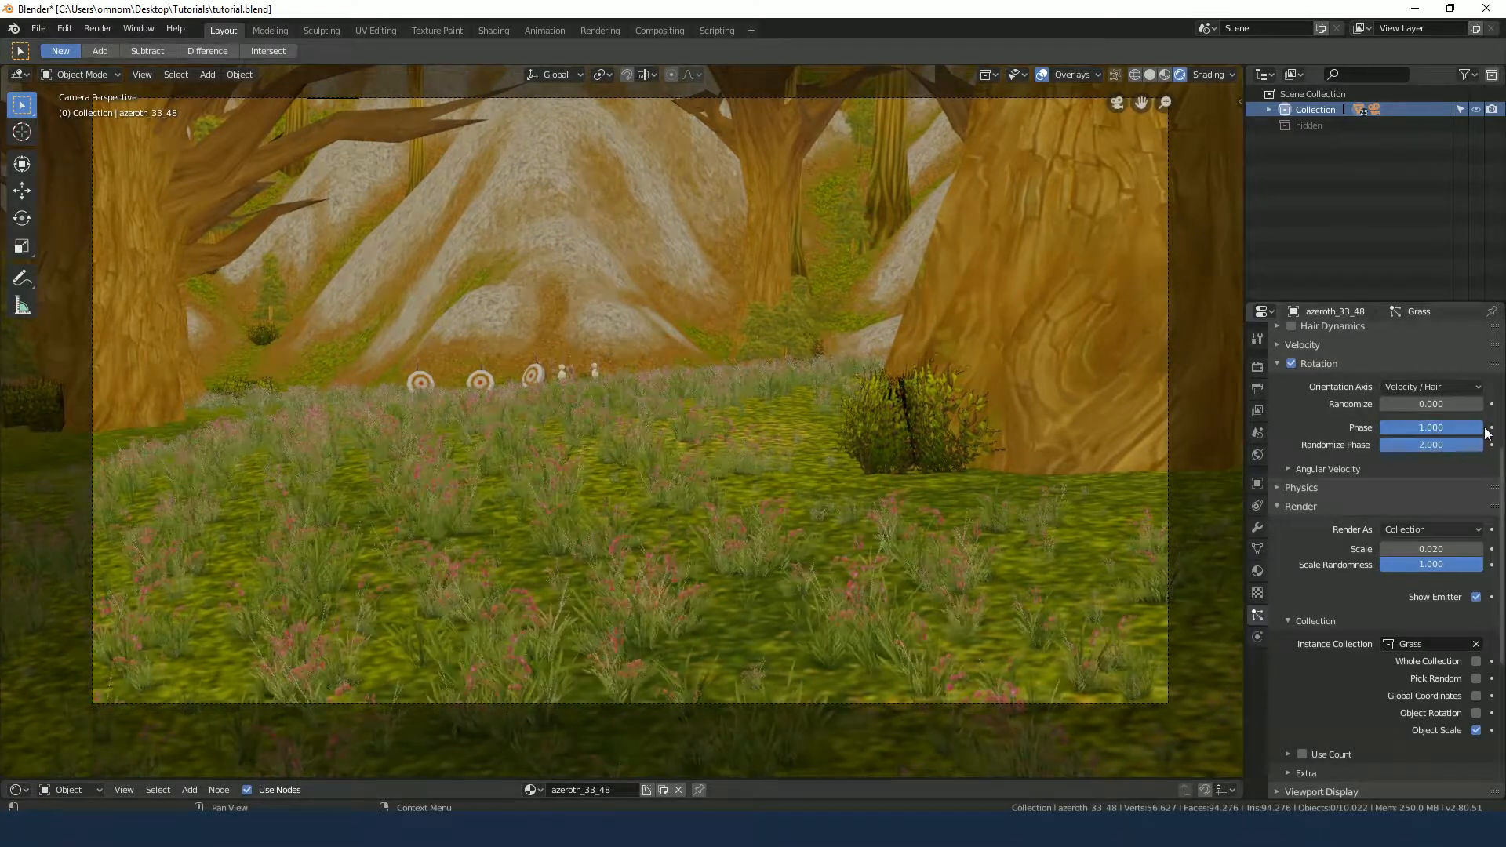
pyautogui.moveTo(1474, 562)
pyautogui.mouseDown()
pyautogui.moveTo(1381, 562)
pyautogui.moveTo(1481, 562)
pyautogui.mouseUp()
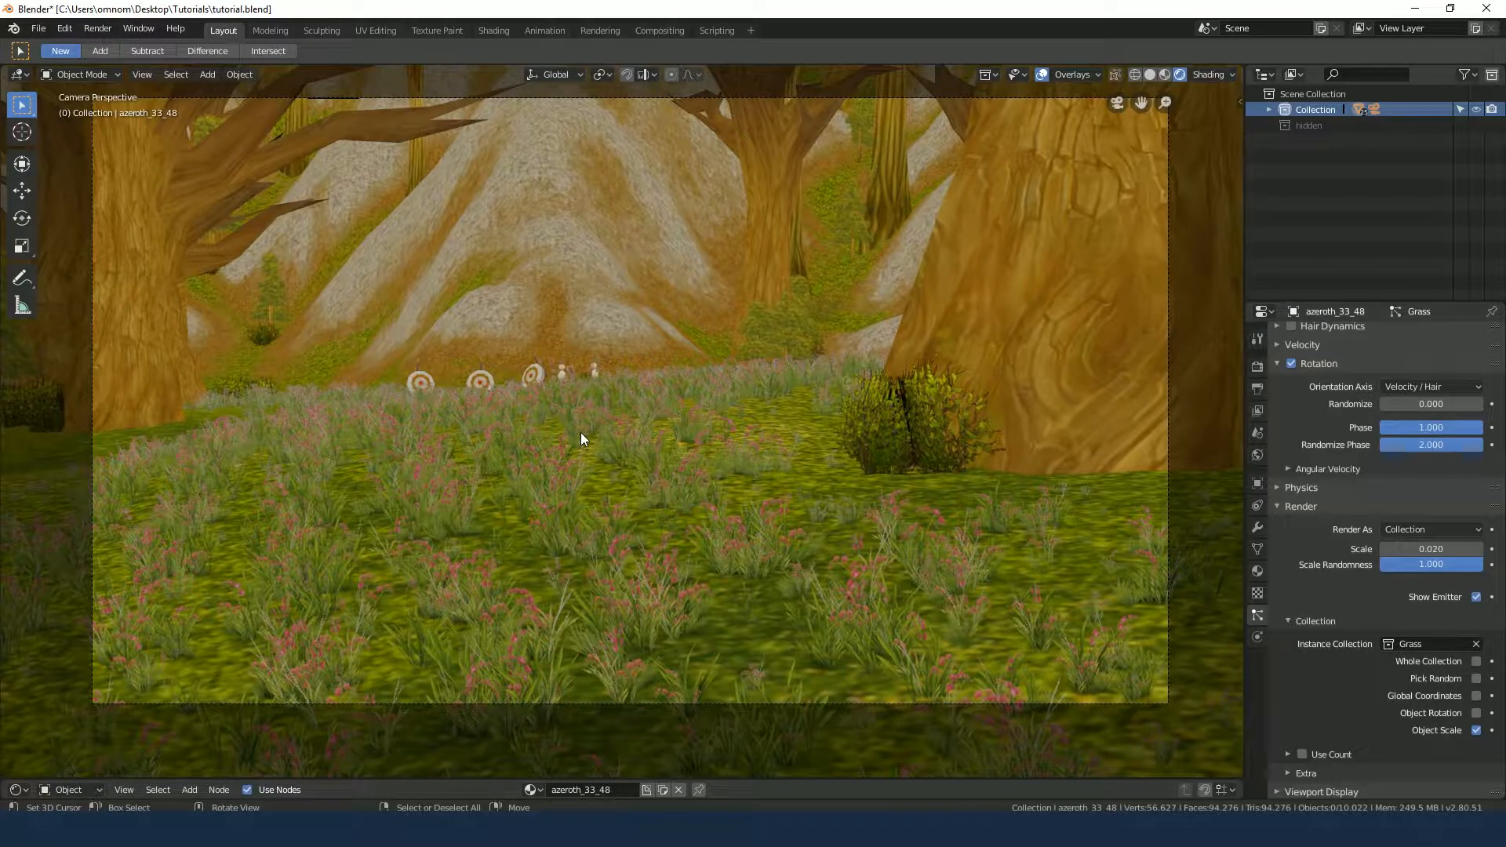
# Examine the grass distribution in the camera view and from above with all objects selected
pyautogui.scroll(-1, 580, 432)
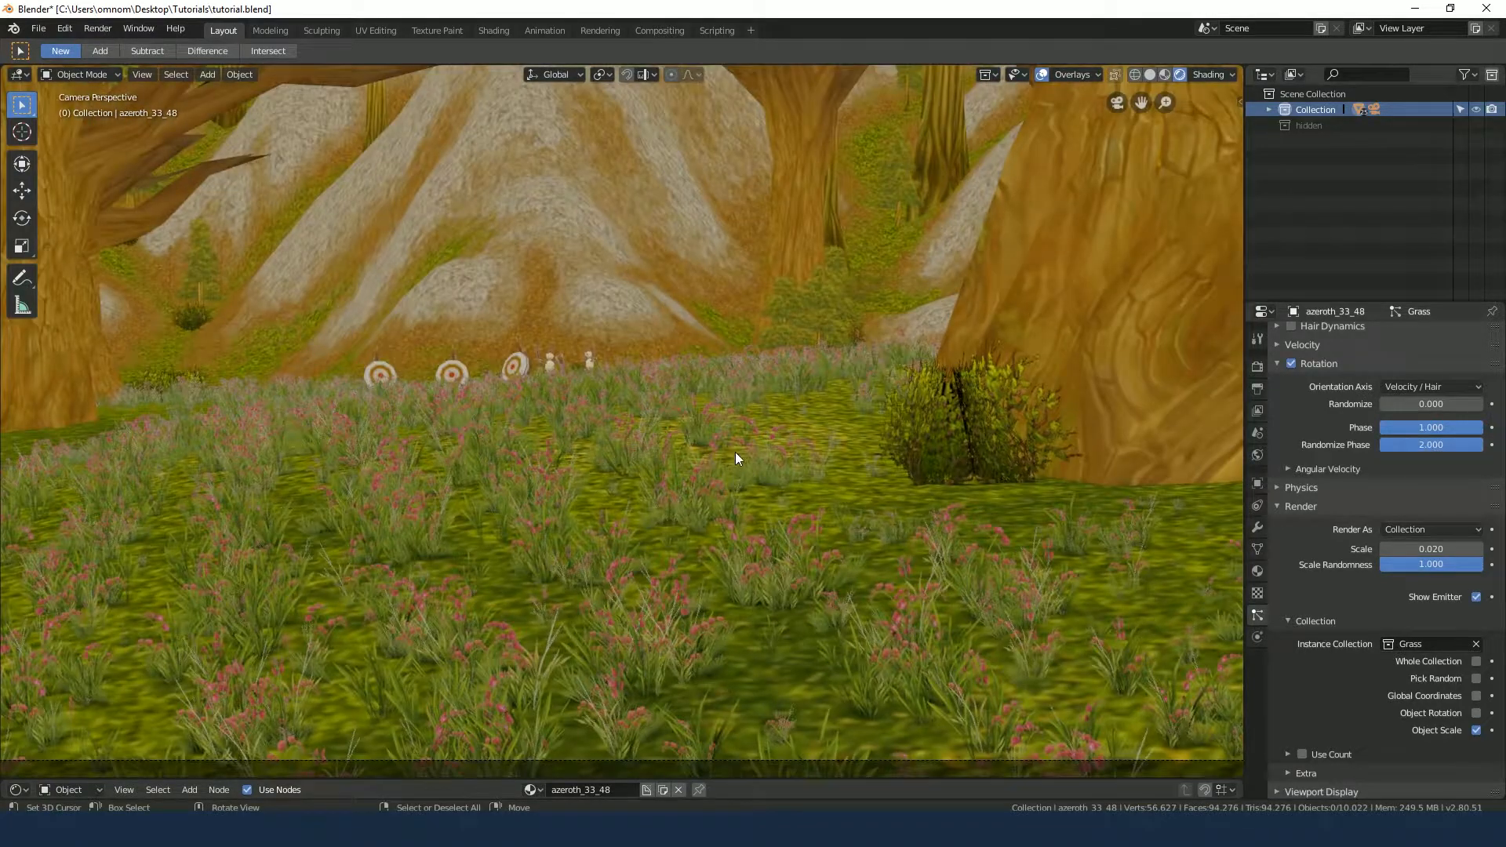
pyautogui.scroll(-2, 618, 496)
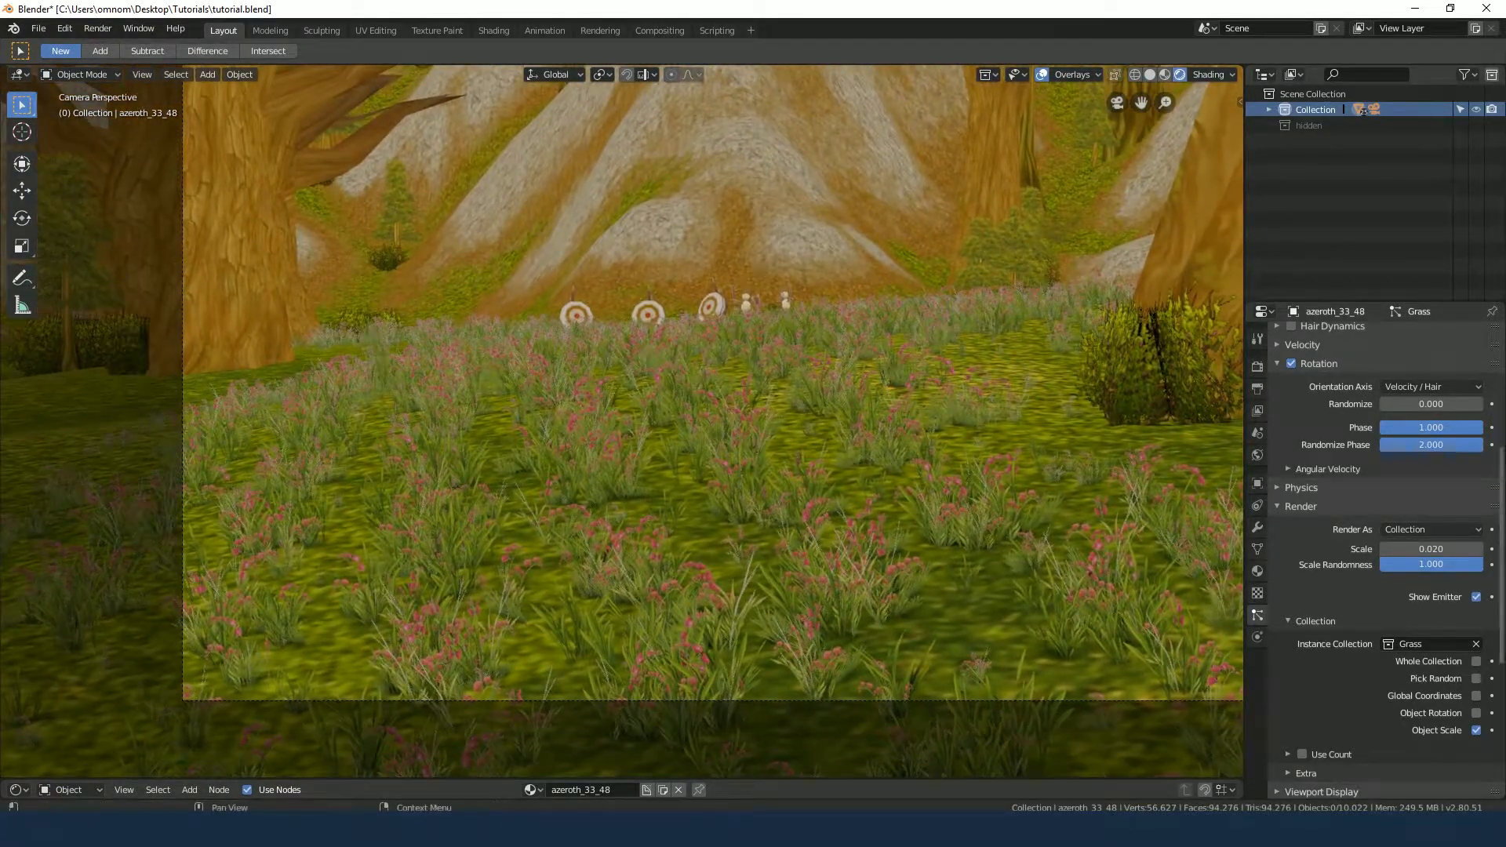
pyautogui.scroll(5, 1361, 496)
pyautogui.scroll(2, 1362, 496)
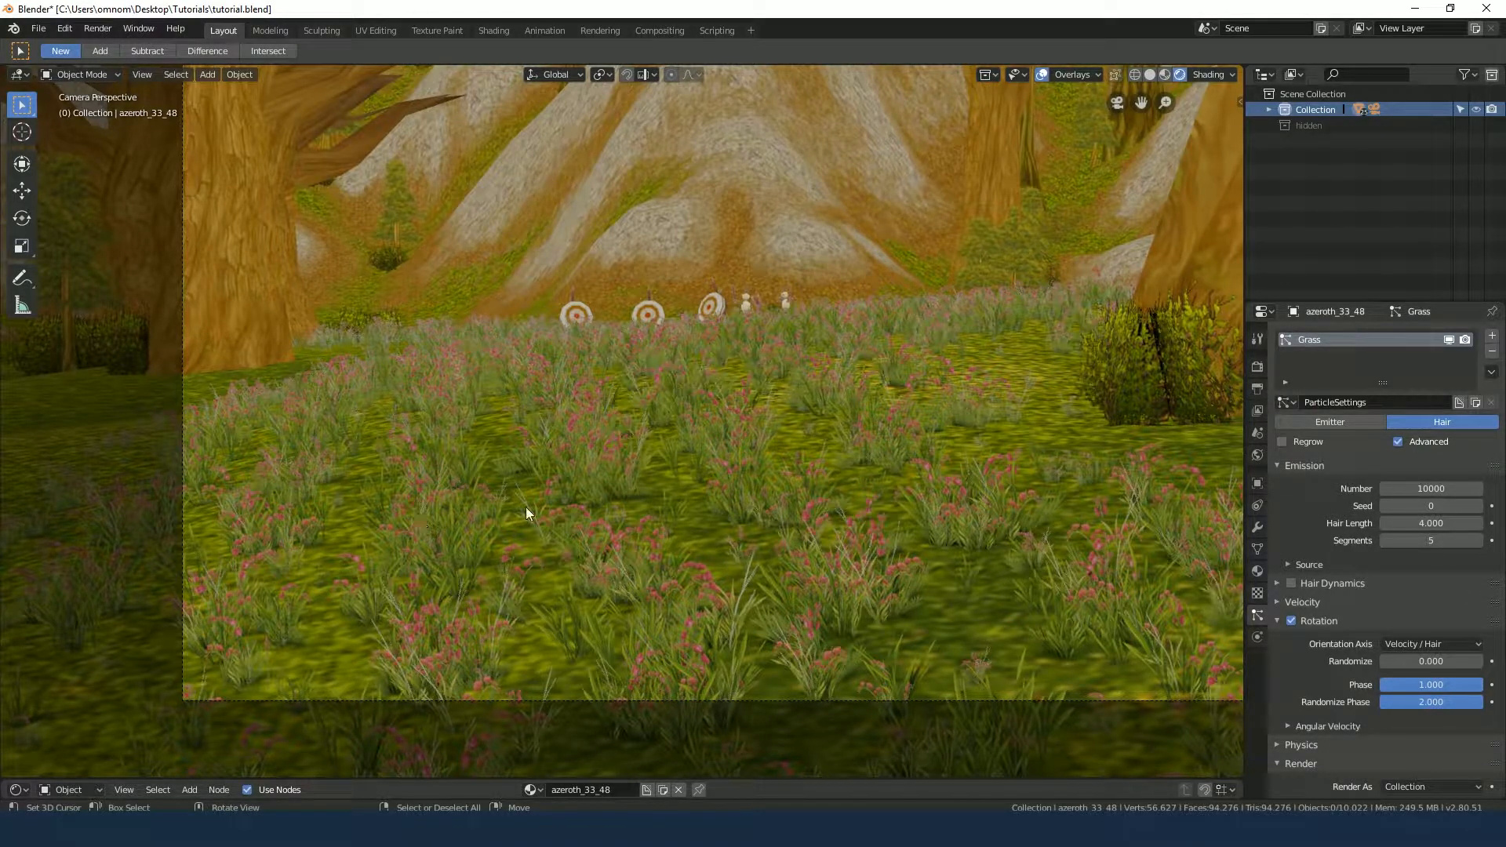
pyautogui.keyDown('shift'); pyautogui.moveTo(1076, 458); pyautogui.dragTo(661, 356, button='middle'); pyautogui.keyUp('shift')
pyautogui.press('a')
pyautogui.scroll(-6, 777, 322)
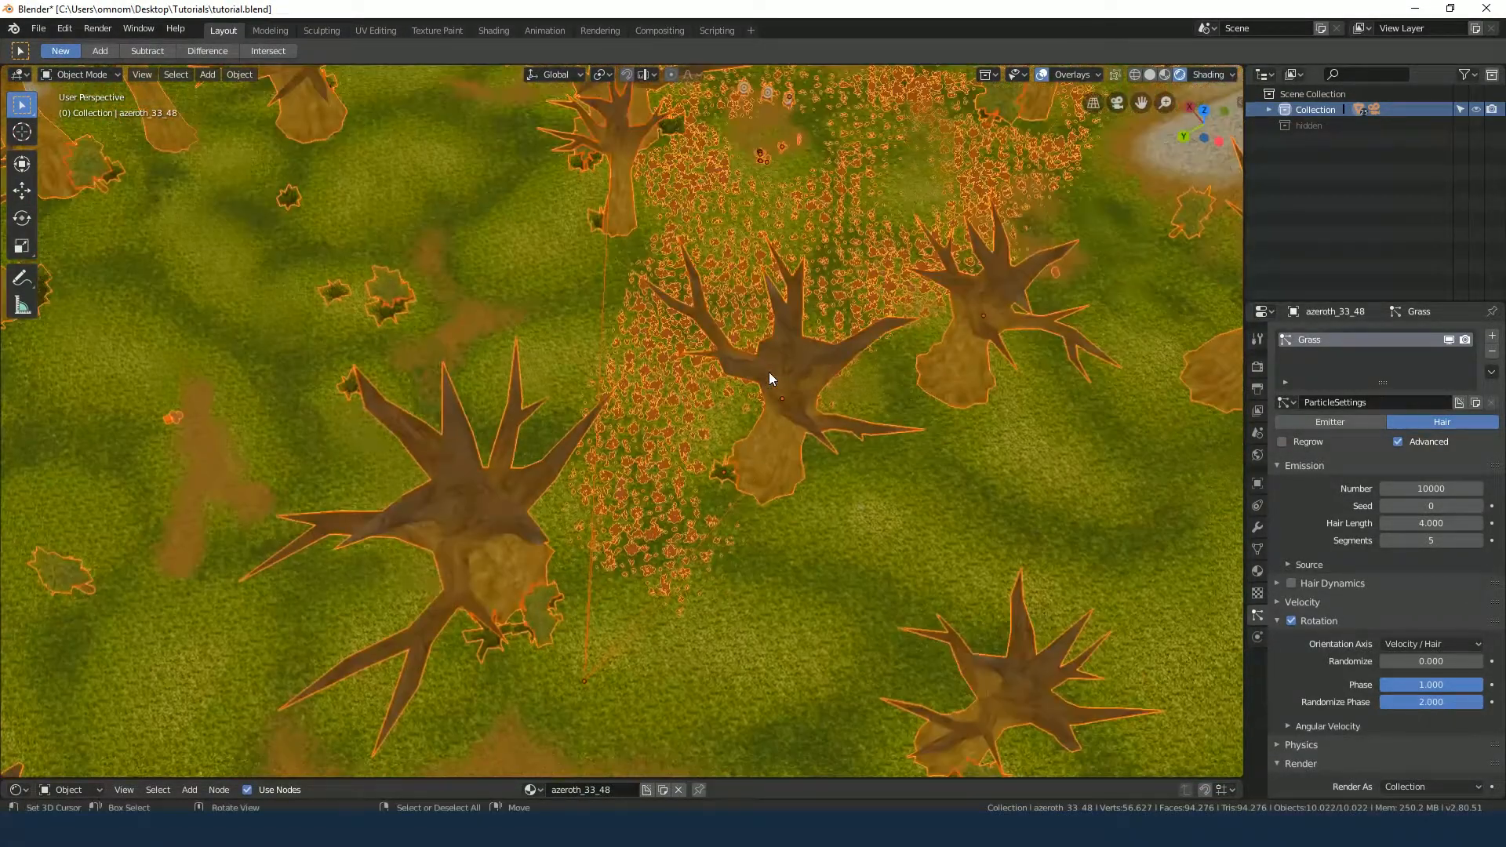
pyautogui.moveTo(972, 259); pyautogui.dragTo(626, 472, button='middle')
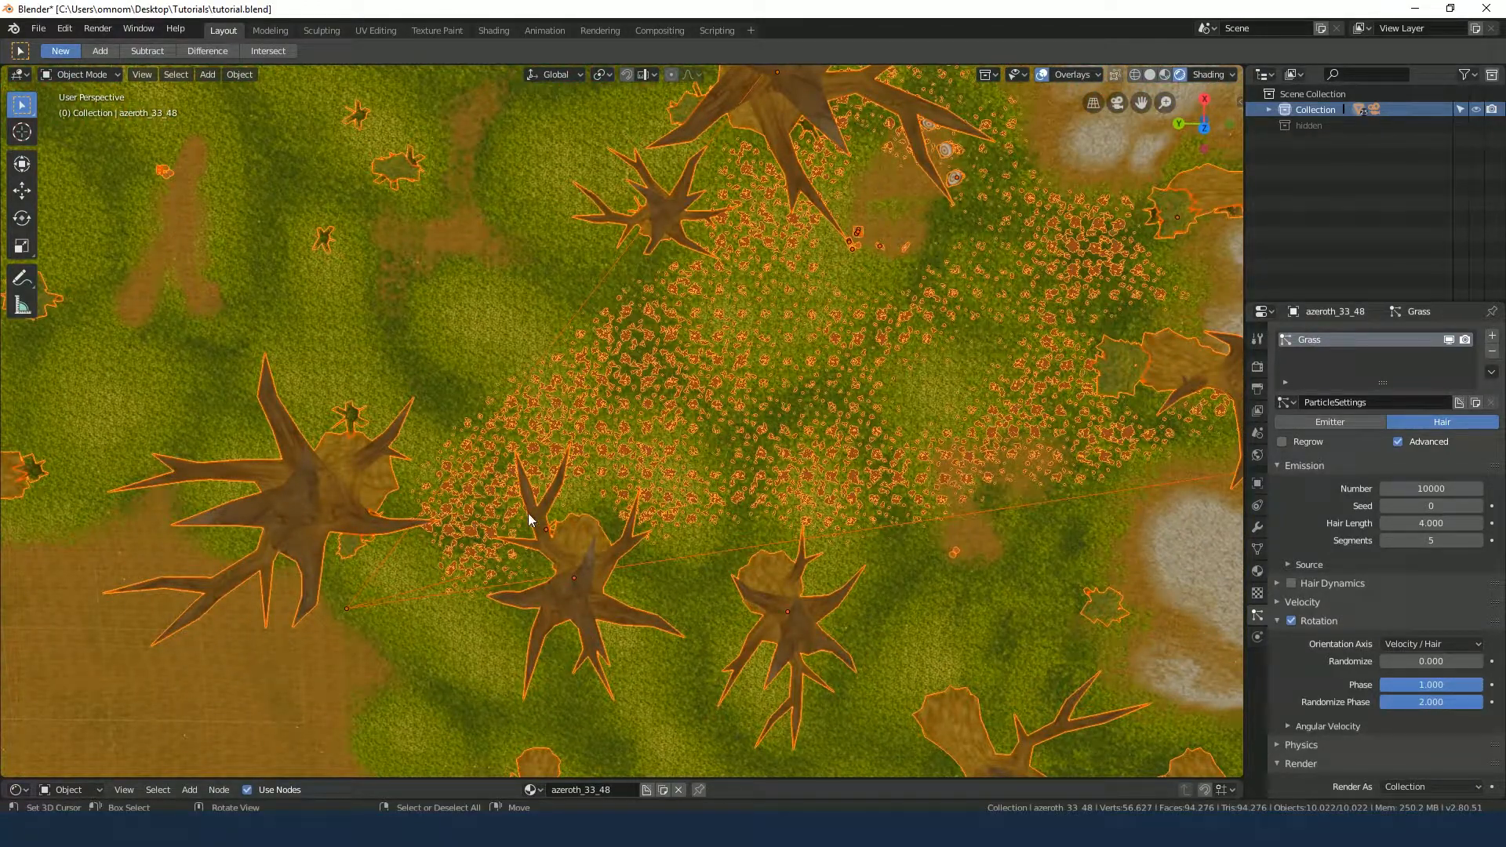
pyautogui.keyDown('shift'); pyautogui.moveTo(978, 448); pyautogui.dragTo(832, 481, button='middle'); pyautogui.keyUp('shift')
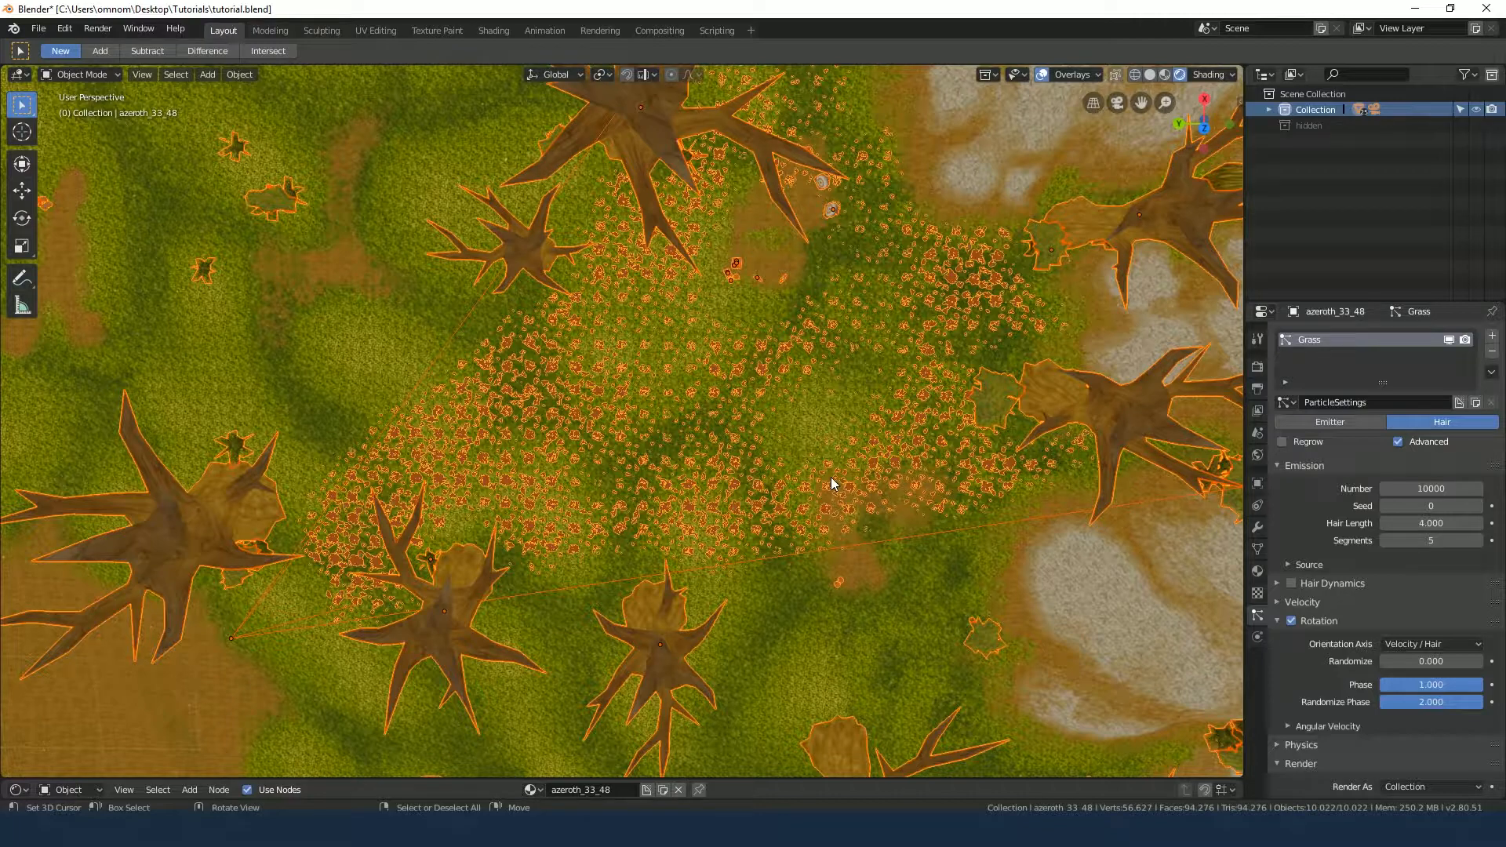
# In Edit Mode, clear the selection and circle-select the terrain vertices inside the camera's view cone with X-ray enabled
pyautogui.press('Tab')
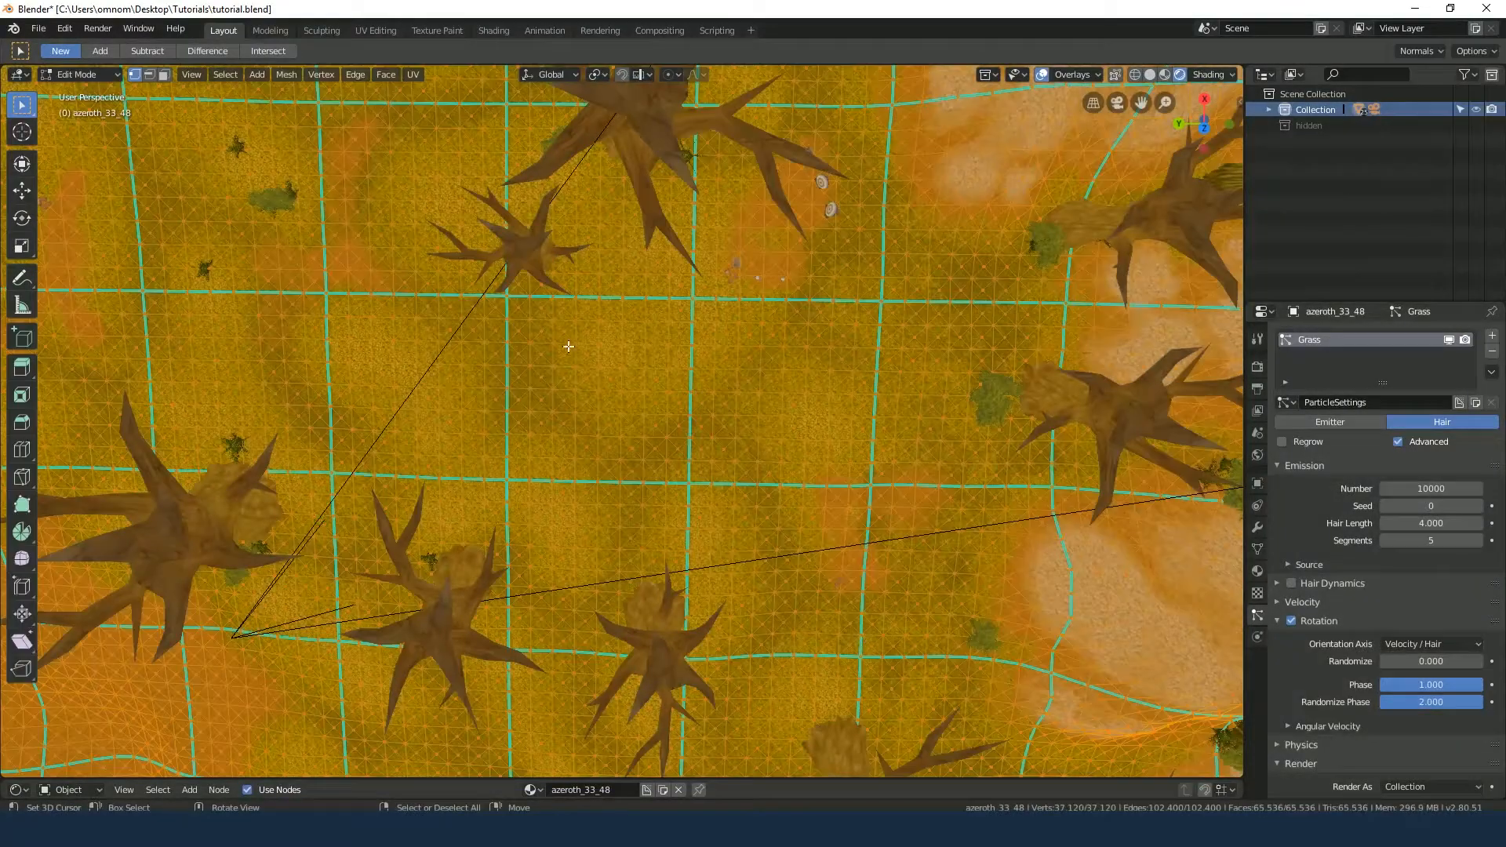
pyautogui.moveTo(599, 393); pyautogui.dragTo(661, 401, button='middle')
pyautogui.hotkey('alt', 'a')
pyautogui.press('c')
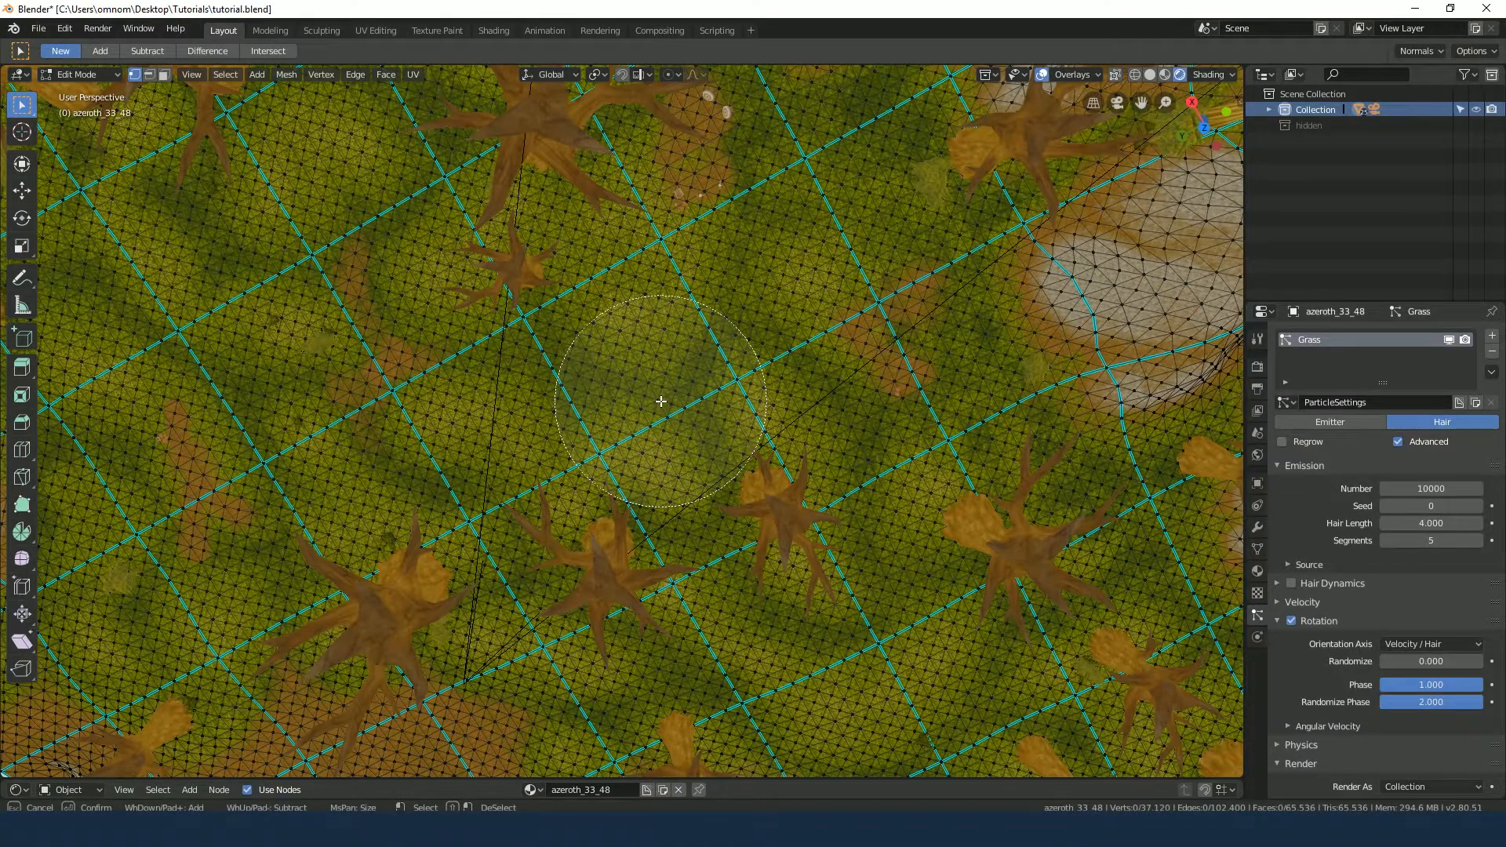
pyautogui.scroll(3, 630, 433)
pyautogui.moveTo(630, 434)
pyautogui.mouseDown()
pyautogui.moveTo(552, 502)
pyautogui.moveTo(604, 330)
pyautogui.moveTo(690, 369)
pyautogui.moveTo(733, 333)
pyautogui.mouseUp()
pyautogui.press('Escape')
pyautogui.click(1118, 75)
pyautogui.press('c')
pyautogui.moveTo(649, 398)
pyautogui.mouseDown()
pyautogui.moveTo(628, 447)
pyautogui.moveTo(565, 439)
pyautogui.moveTo(661, 247)
pyautogui.moveTo(608, 298)
pyautogui.moveTo(863, 235)
pyautogui.moveTo(957, 173)
pyautogui.moveTo(772, 174)
pyautogui.moveTo(655, 153)
pyautogui.moveTo(784, 214)
pyautogui.mouseUp()
pyautogui.press('Escape')
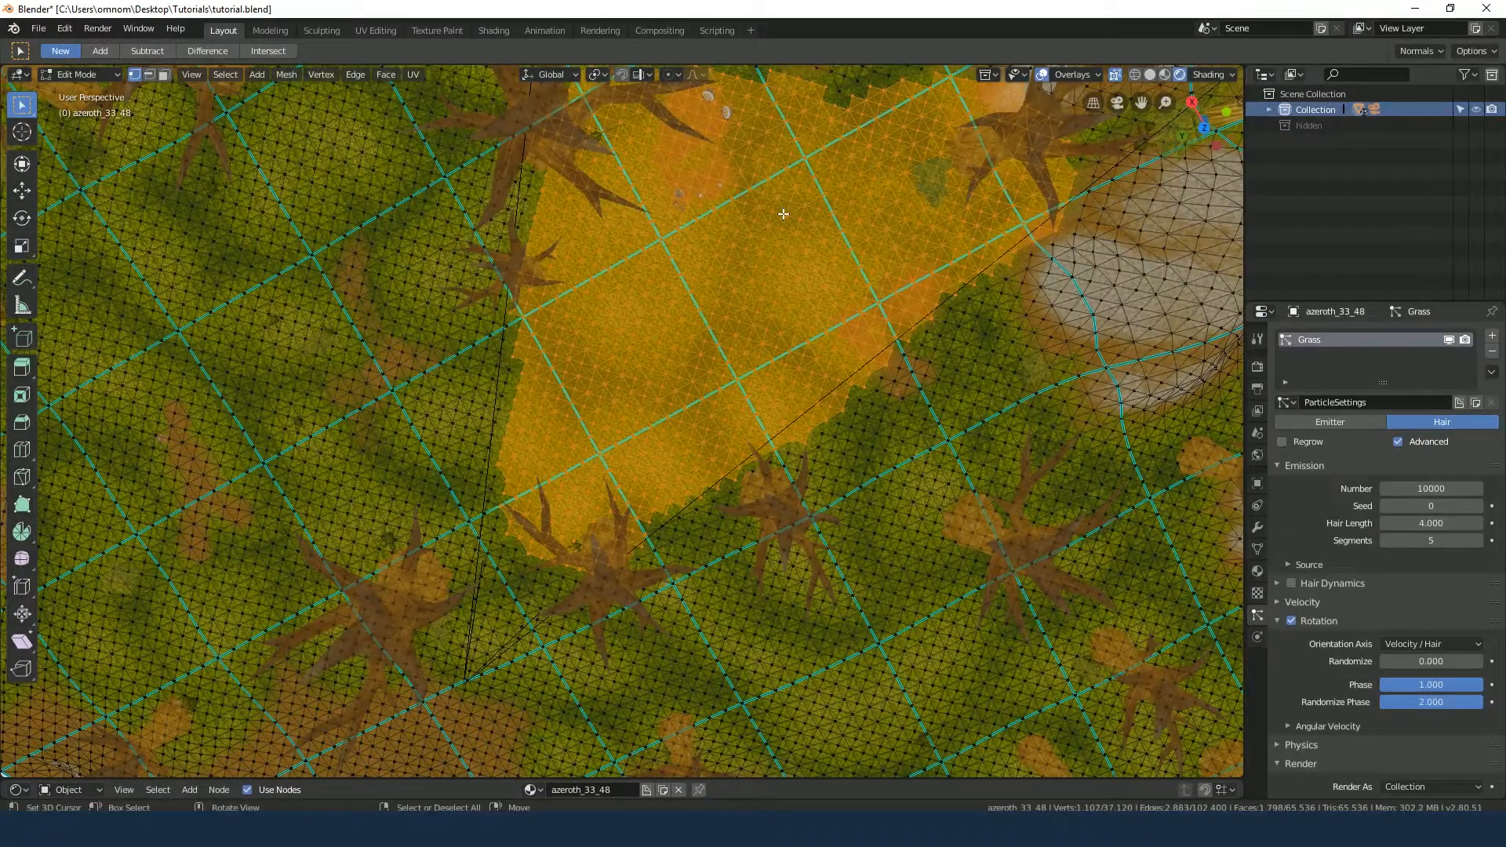
# Extend the terrain selection toward the mountains, subdivide it with one cut, and return to Object Mode in the camera view
pyautogui.keyDown('shift'); pyautogui.moveTo(783, 214); pyautogui.dragTo(680, 495, button='middle'); pyautogui.keyUp('shift')
pyautogui.press('c')
pyautogui.moveTo(680, 479)
pyautogui.mouseDown()
pyautogui.moveTo(668, 419)
pyautogui.moveTo(558, 337)
pyautogui.moveTo(573, 220)
pyautogui.moveTo(773, 447)
pyautogui.moveTo(753, 440)
pyautogui.moveTo(791, 346)
pyautogui.mouseUp()
pyautogui.press('Escape')
pyautogui.keyDown('shift'); pyautogui.moveTo(721, 494); pyautogui.dragTo(719, 348, button='middle'); pyautogui.keyUp('shift')
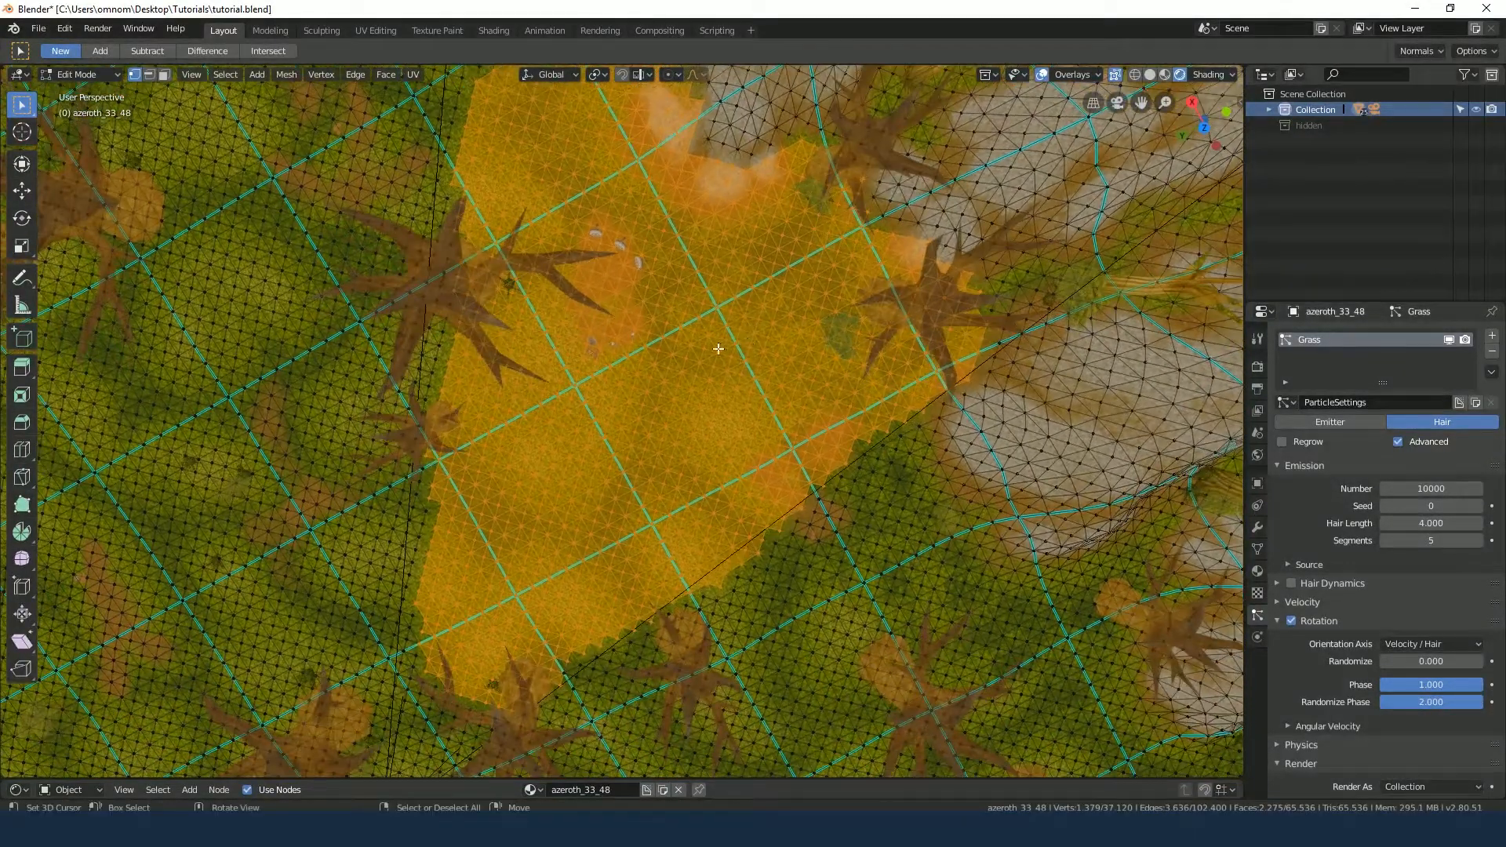
pyautogui.rightClick(718, 348)
pyautogui.click(680, 64)
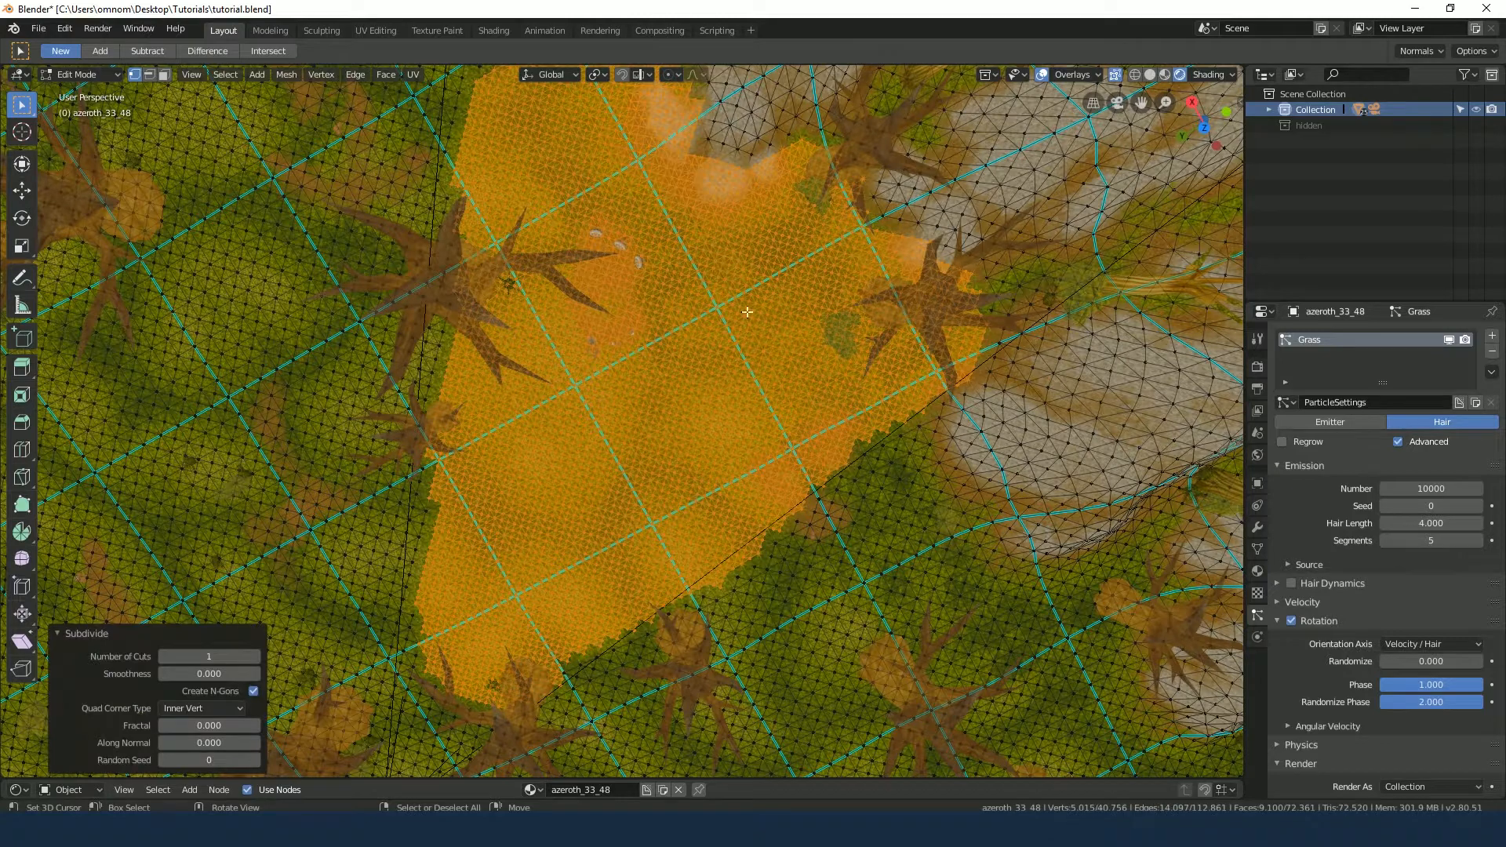
pyautogui.press('Tab')
pyautogui.press('KP_0')
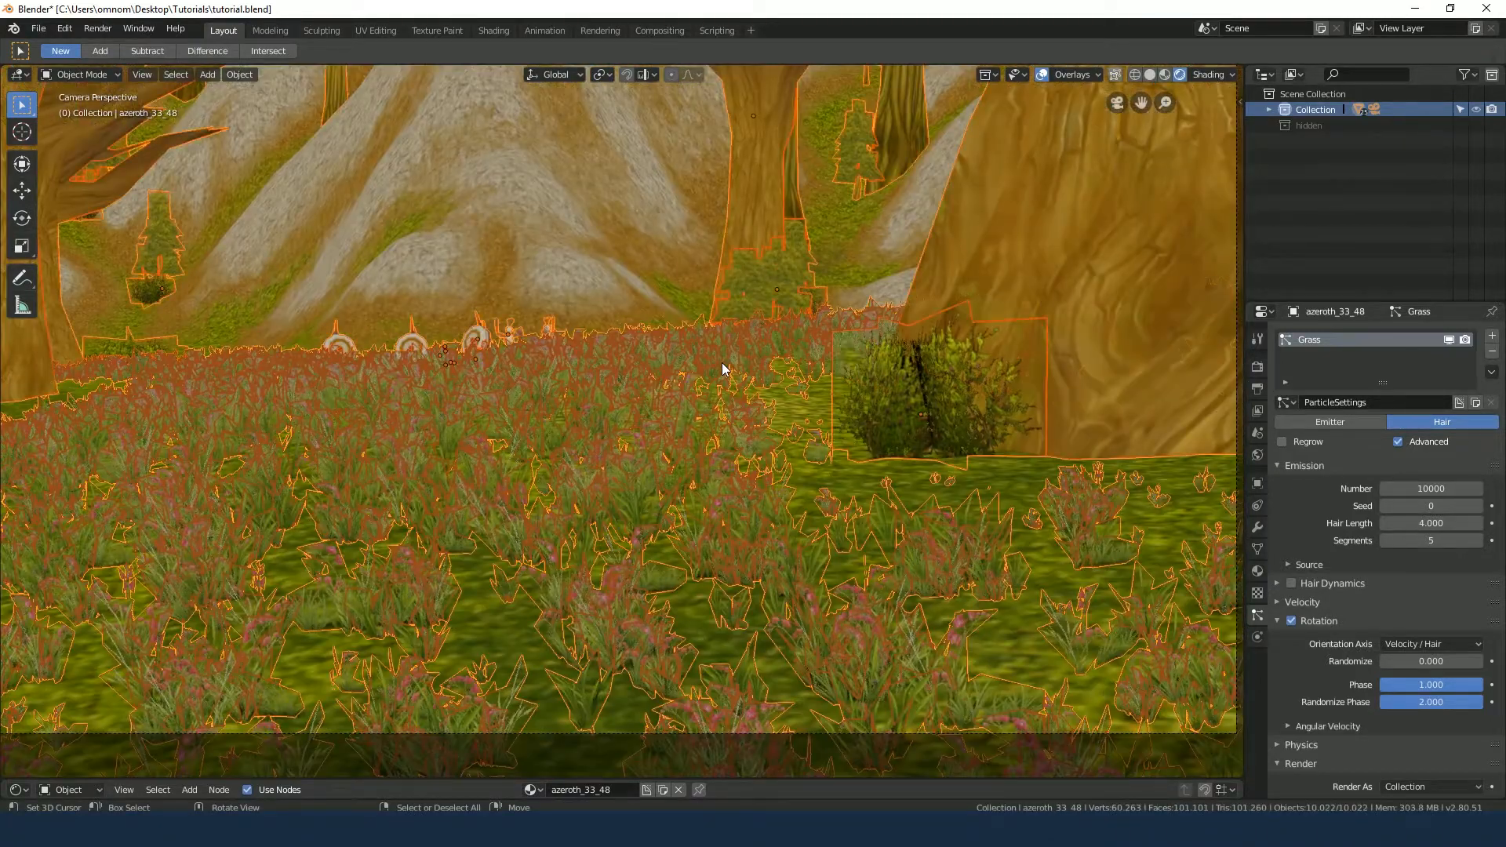
# Examine the grass on the subdivided terrain from the camera and from above, and clear the selection
pyautogui.hotkey('alt', 'a')
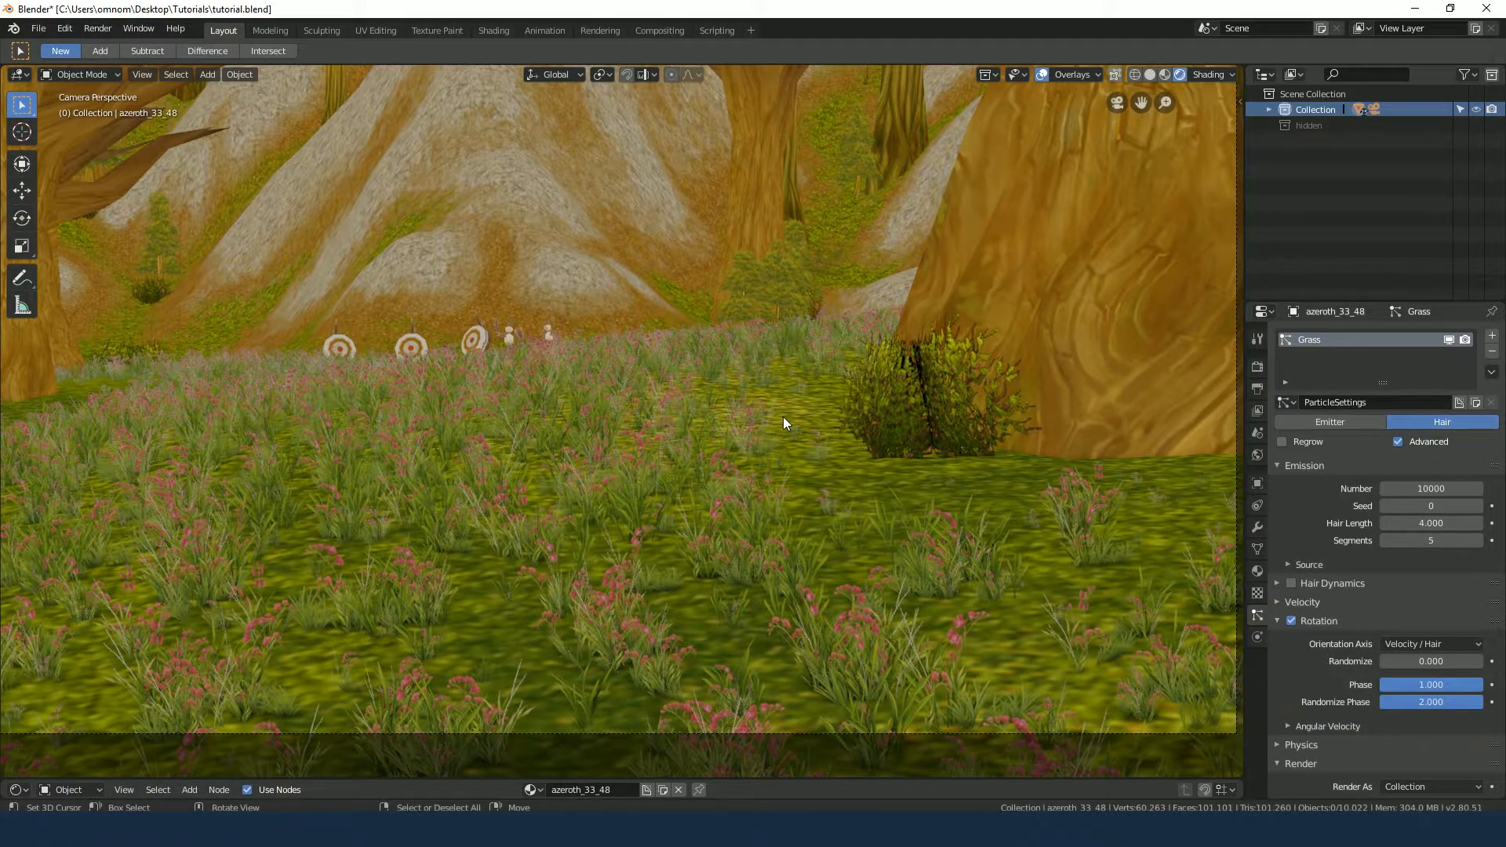
pyautogui.moveTo(783, 417); pyautogui.dragTo(384, 425, button='middle')
pyautogui.press('a')
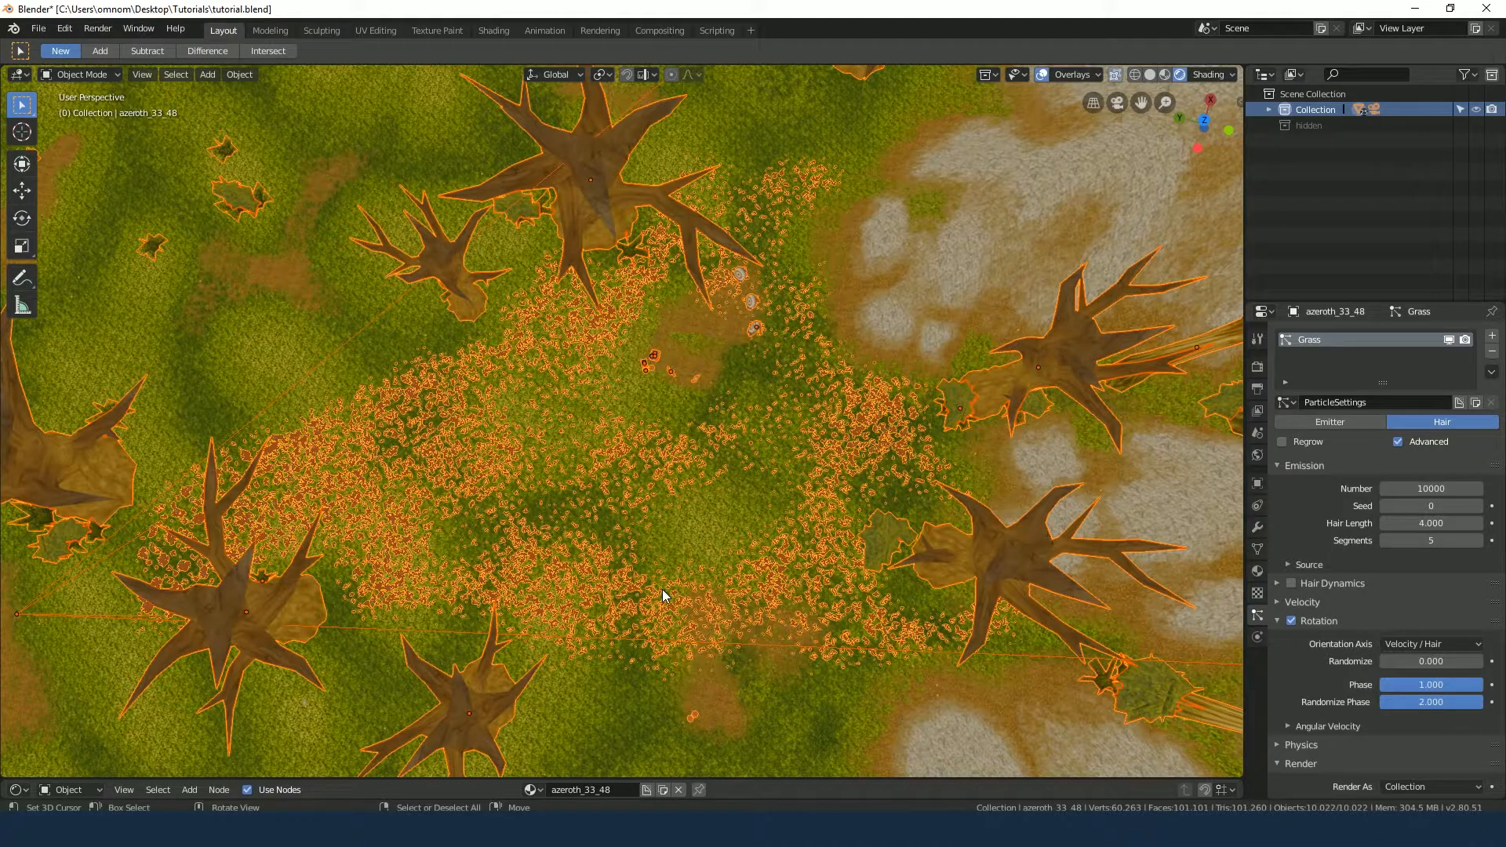
pyautogui.press('KP_0')
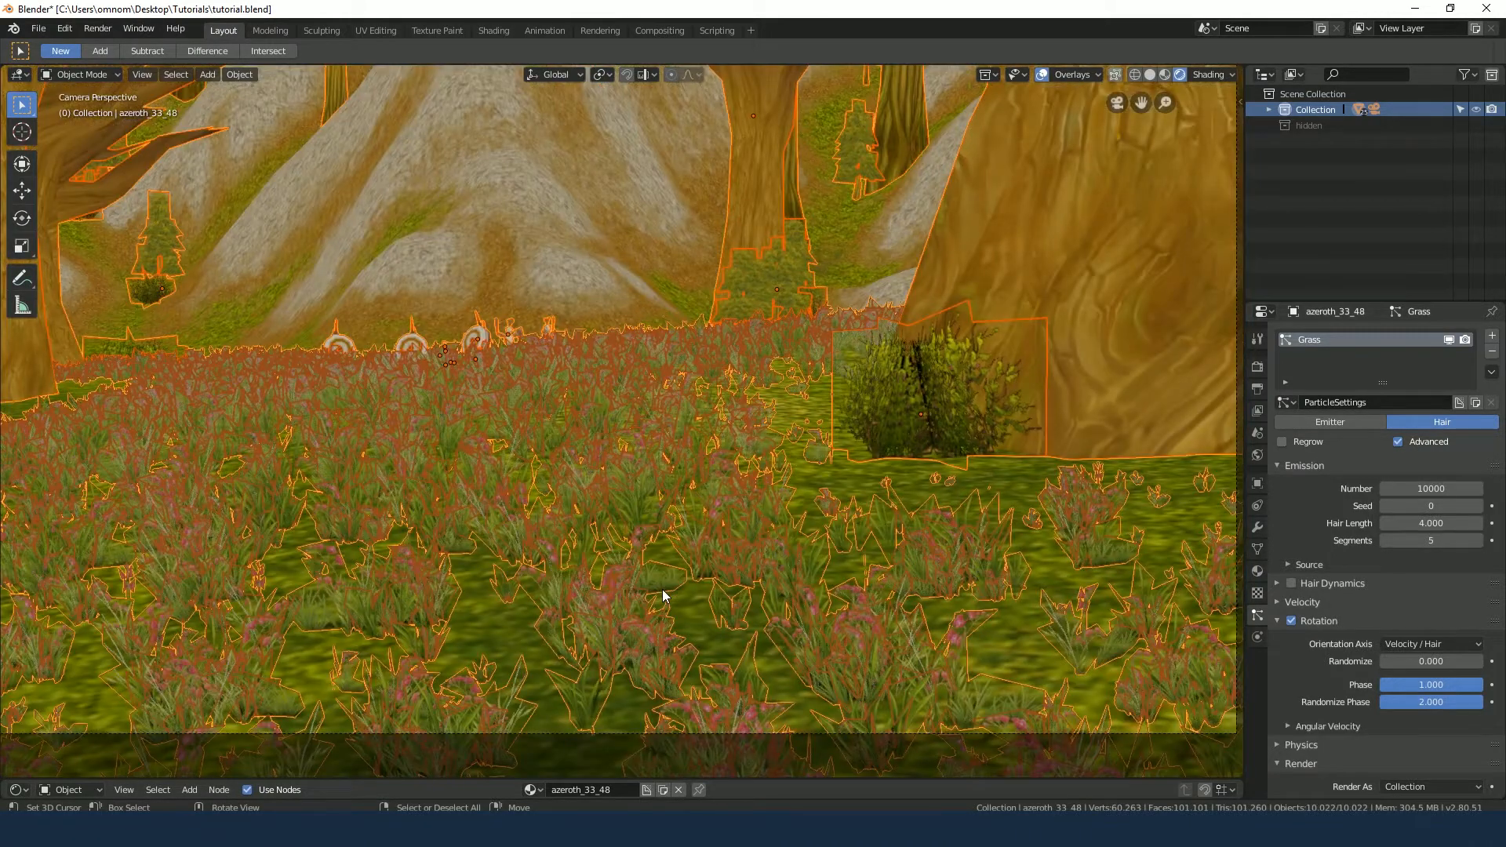
pyautogui.hotkey('alt', 'a')
pyautogui.scroll(-2, 861, 435)
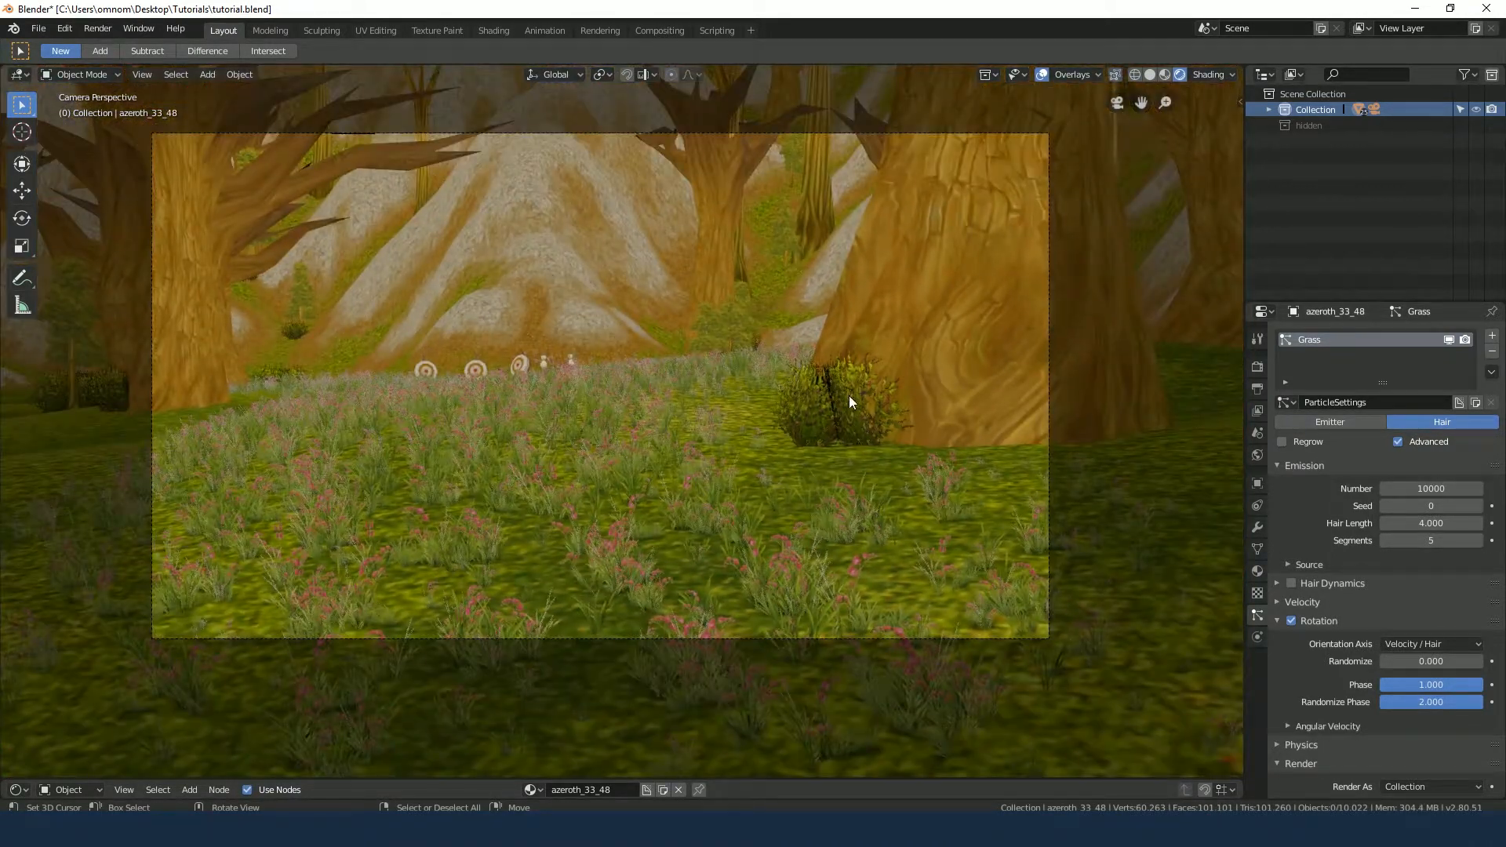
# Run Remove Double Vertices on the bush mesh beside the large tree and return to Object Mode
pyautogui.click(849, 396)
pyautogui.click(1255, 549)
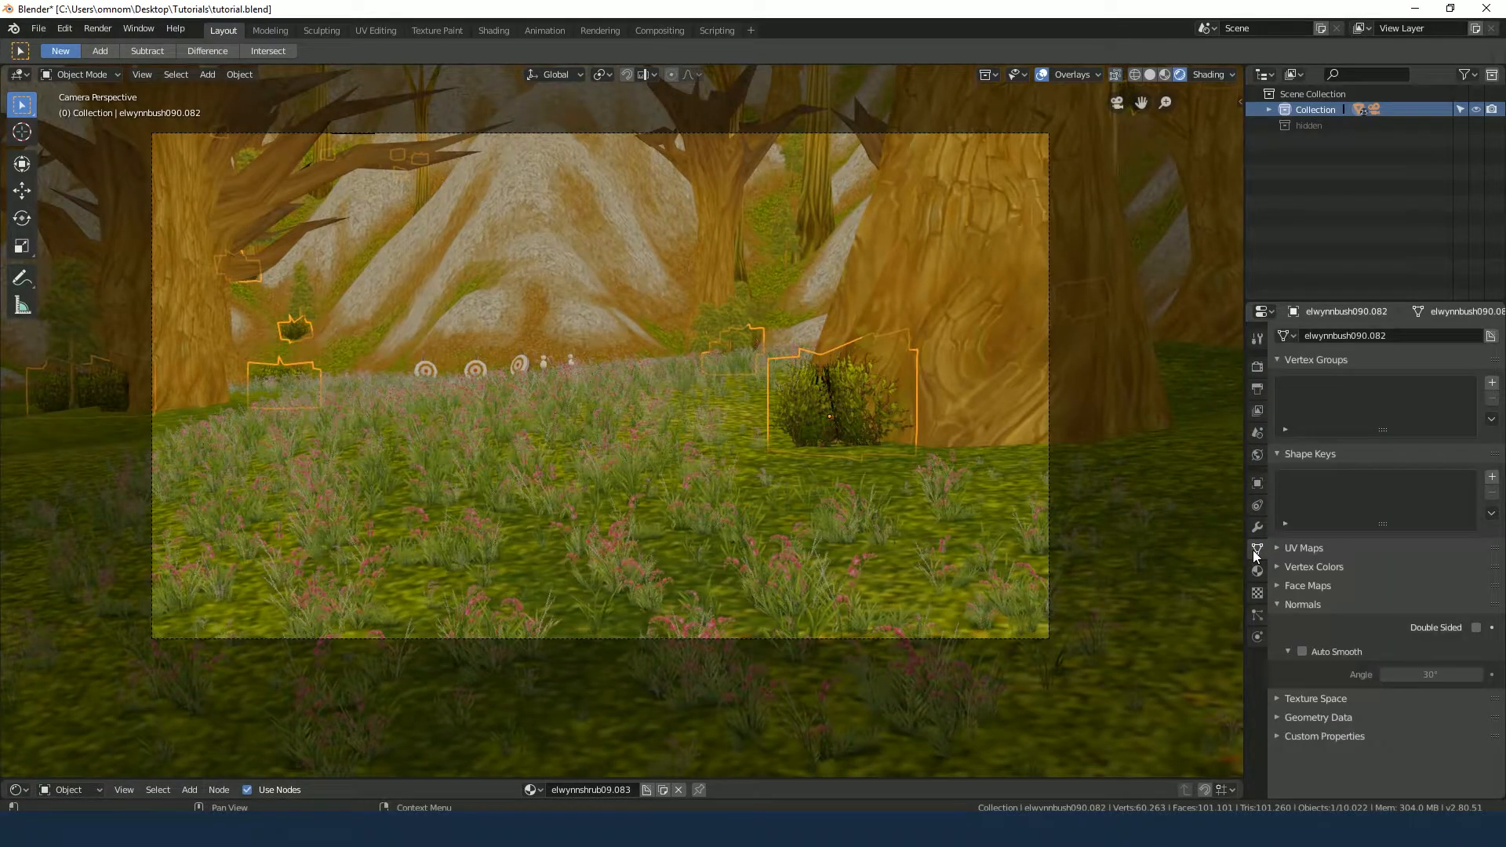
pyautogui.press('Tab')
pyautogui.rightClick(859, 381)
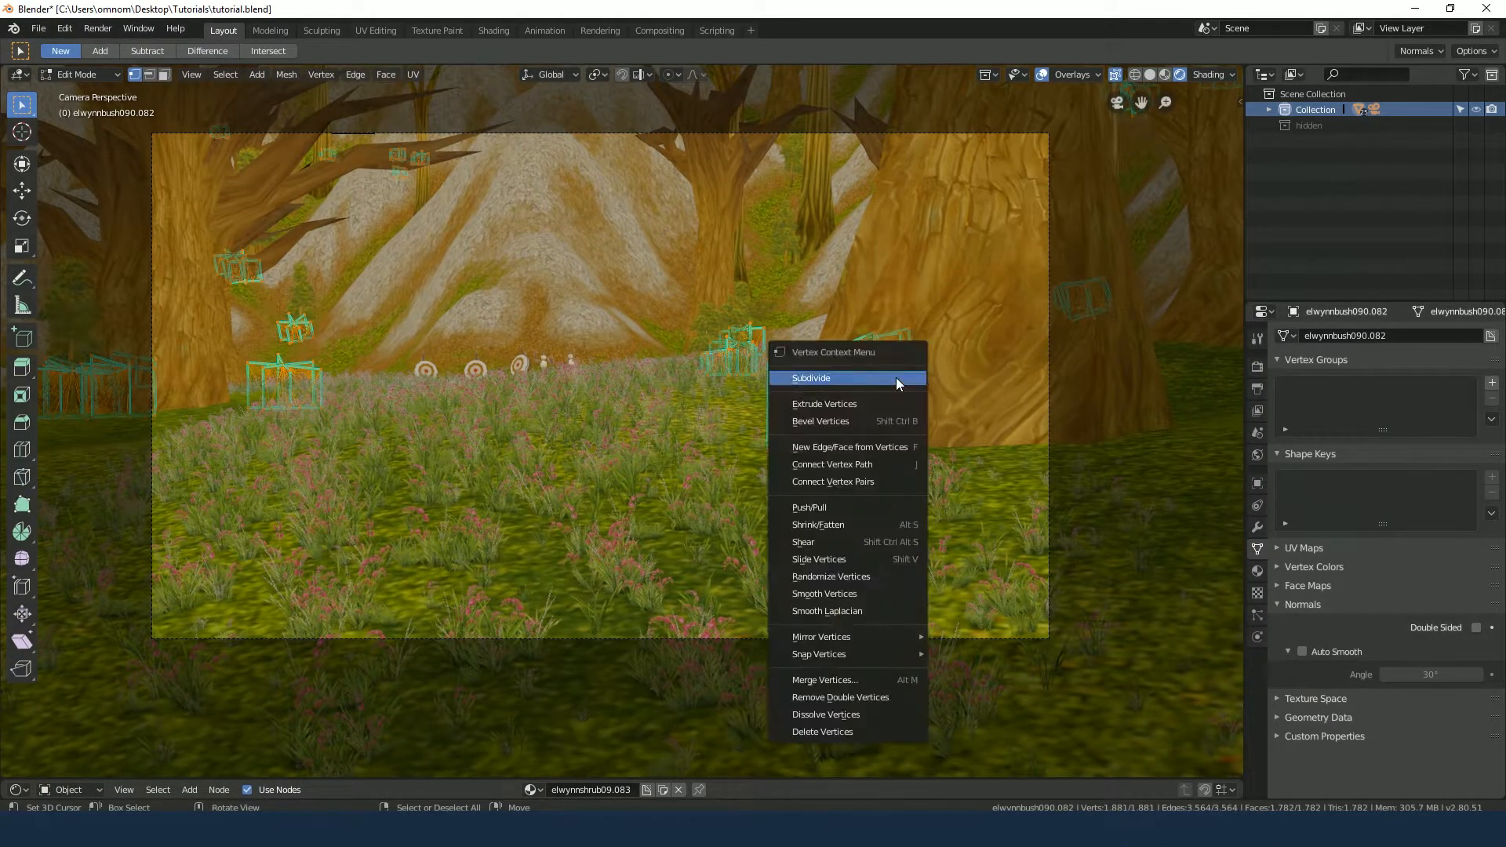
pyautogui.click(847, 696)
pyautogui.press('Tab')
# Unhide the tree canopies and select the canopy mesh above the meadow
pyautogui.hotkey('alt', 'a')
pyautogui.keyDown('shift'); pyautogui.moveTo(622, 421); pyautogui.dragTo(650, 461, button='middle'); pyautogui.keyUp('shift')
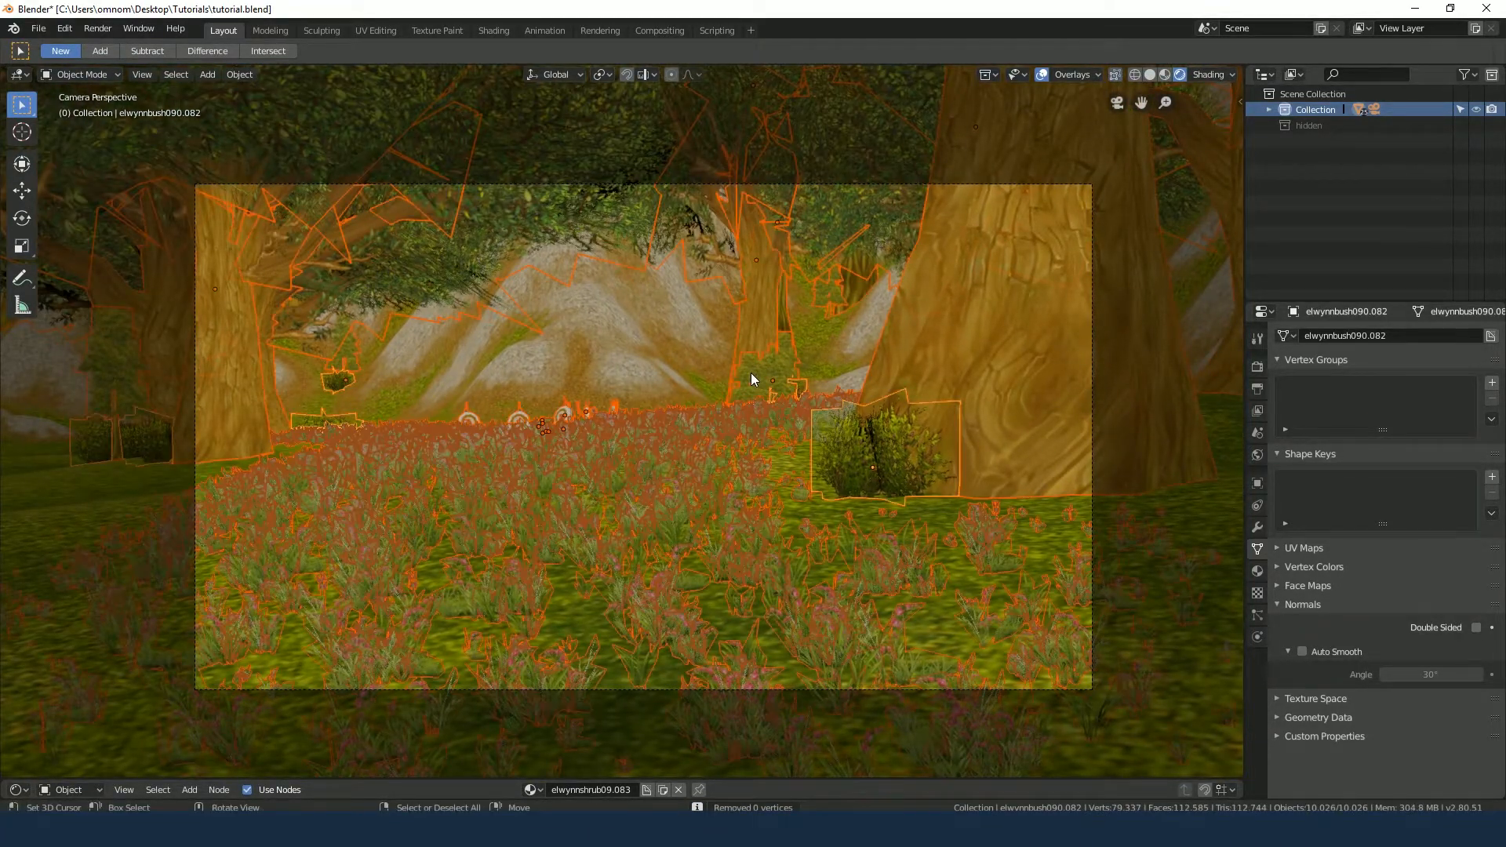
pyautogui.scroll(2, 706, 251)
pyautogui.click(665, 206)
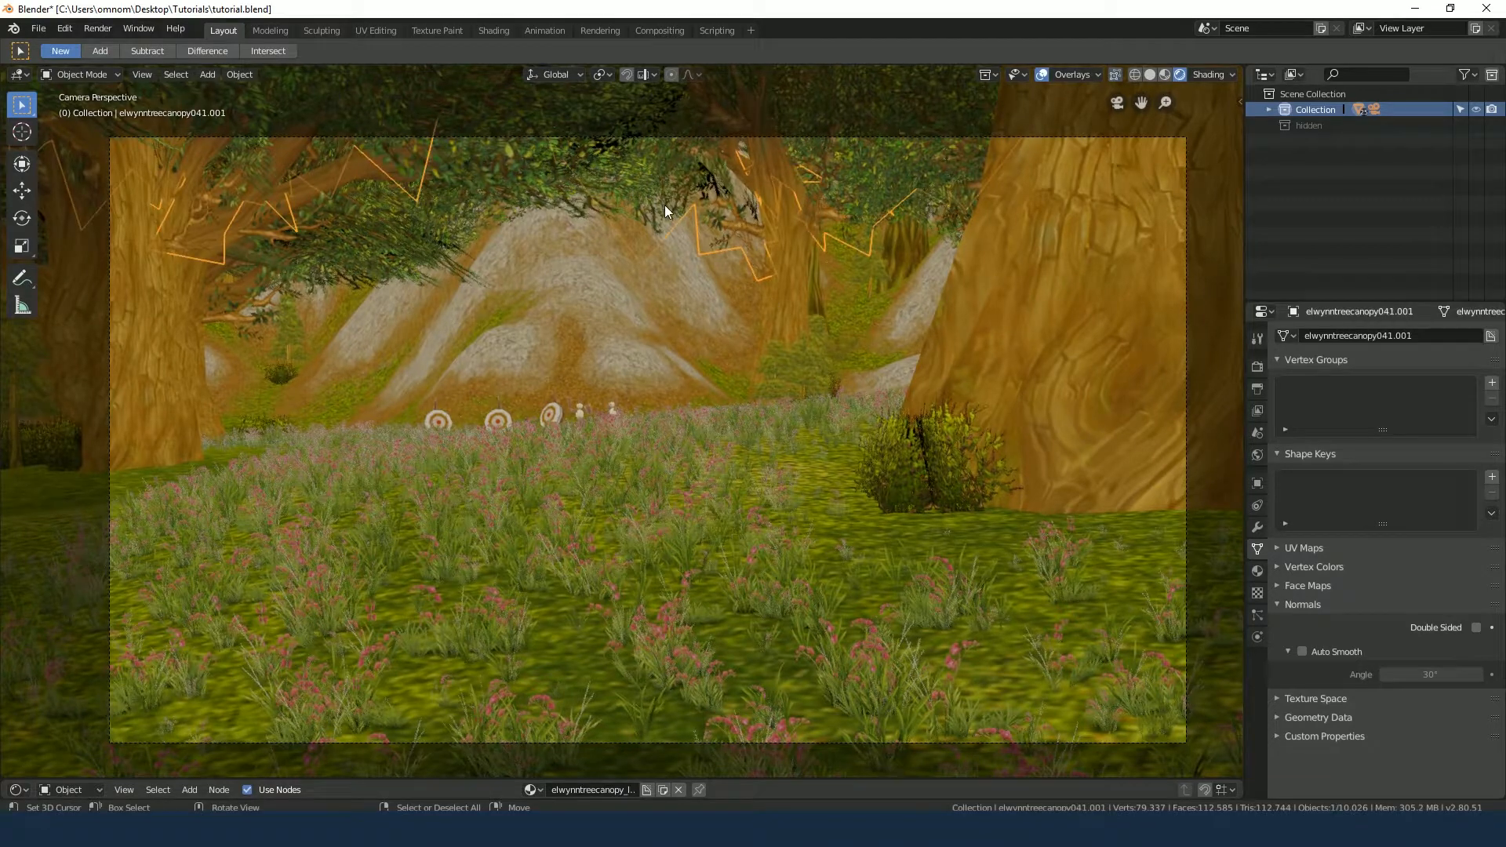
# Run Remove Double Vertices on the tree canopy mesh, return to Object Mode and save the file
pyautogui.press('Tab')
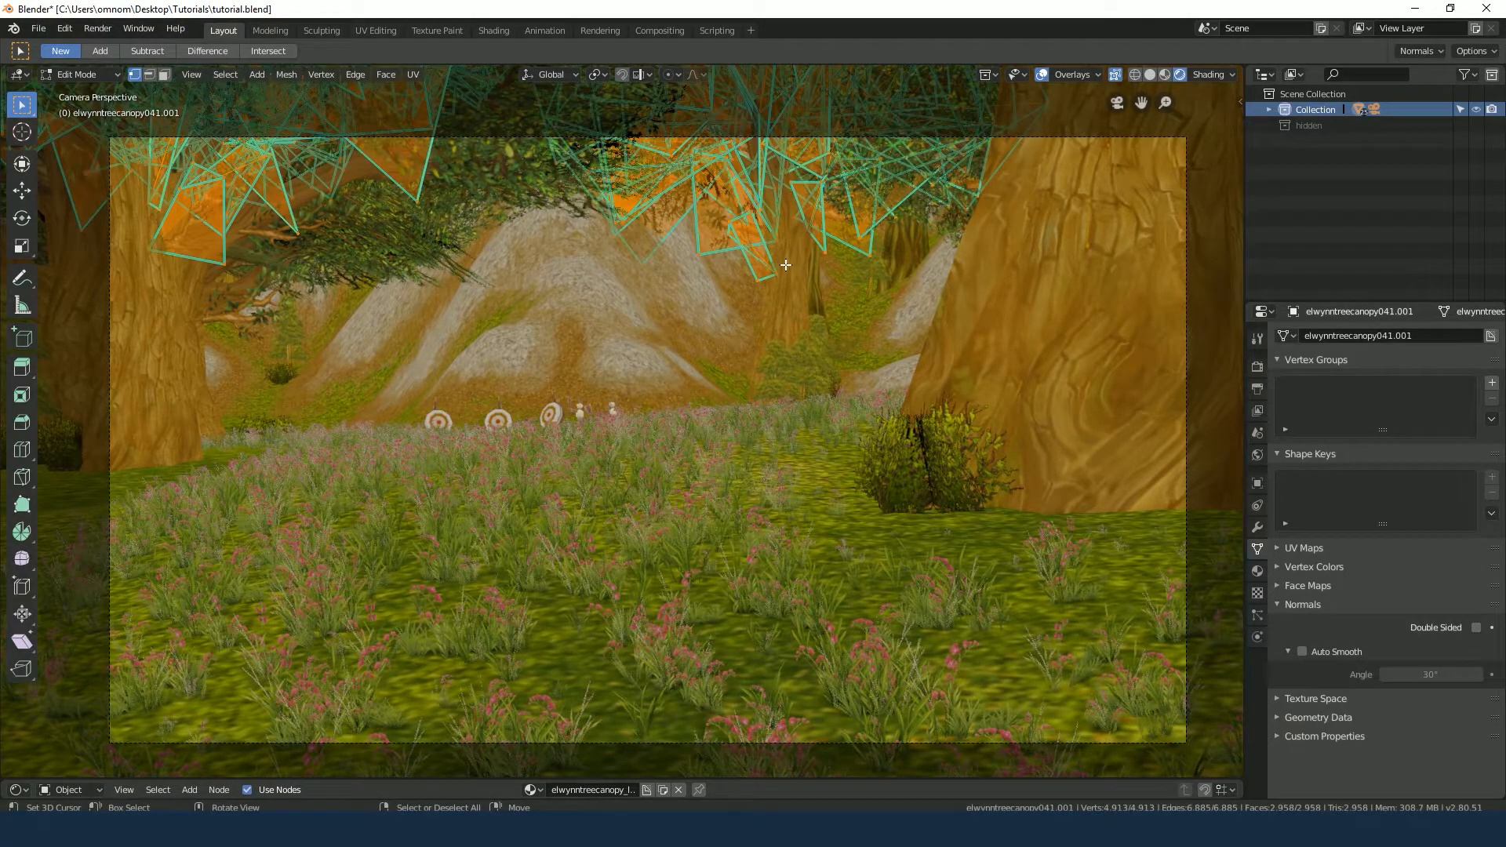
pyautogui.rightClick(784, 265)
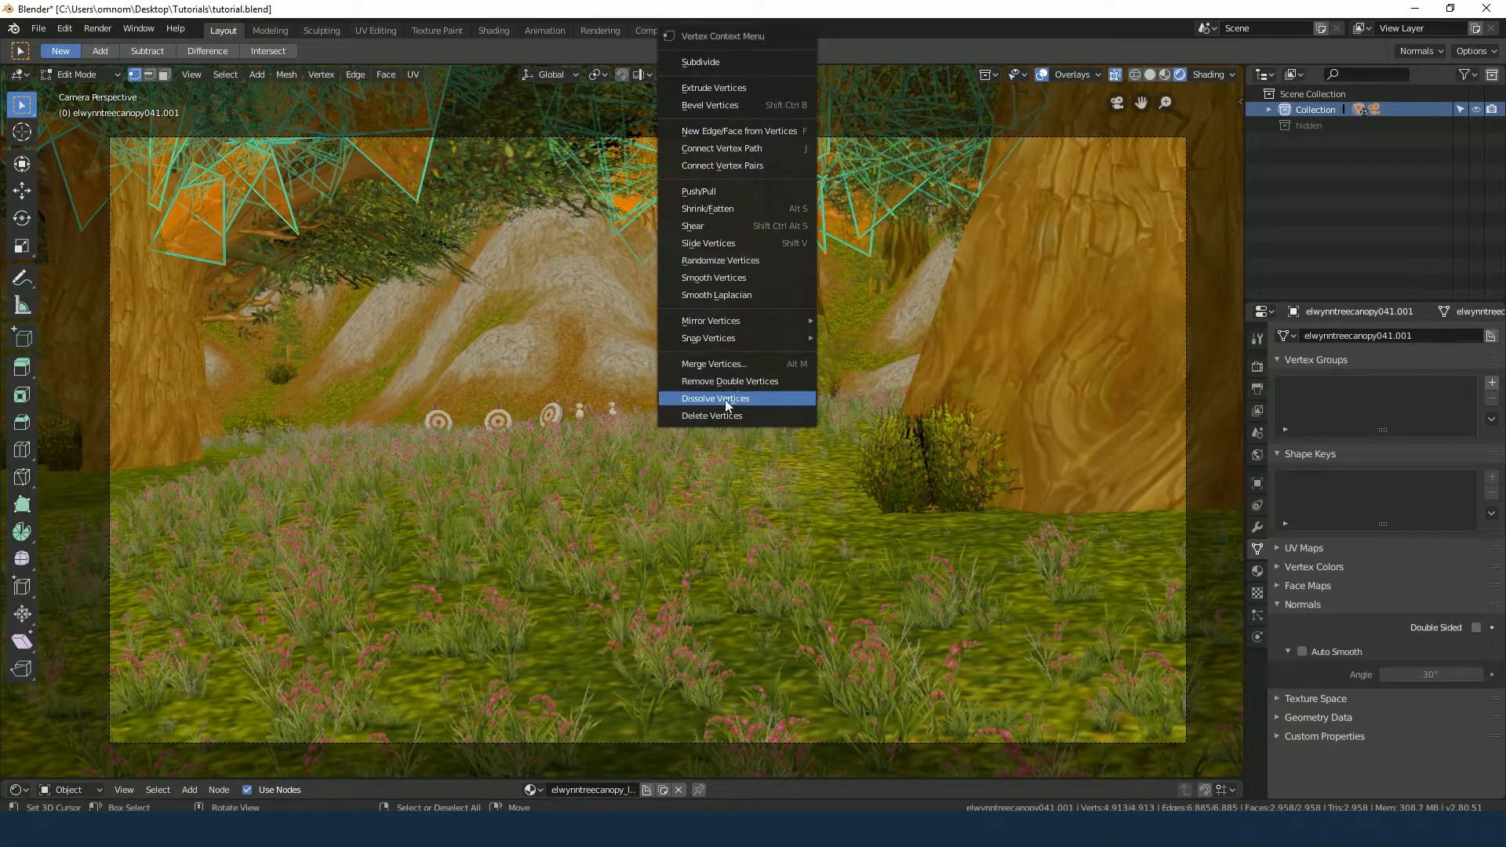
pyautogui.click(728, 381)
pyautogui.press('Tab')
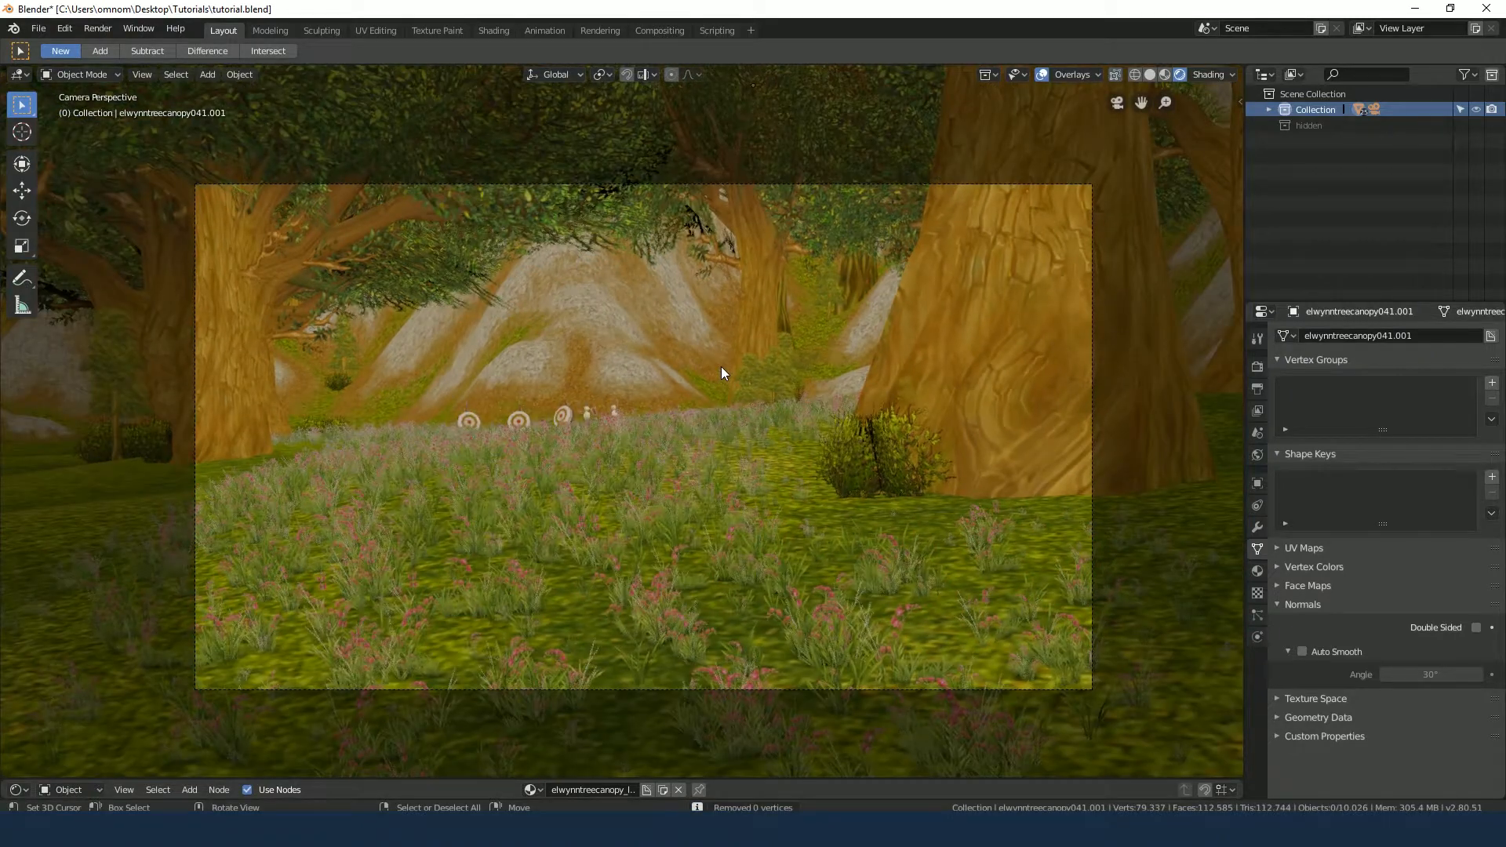
pyautogui.hotkey('ctrl', 's')
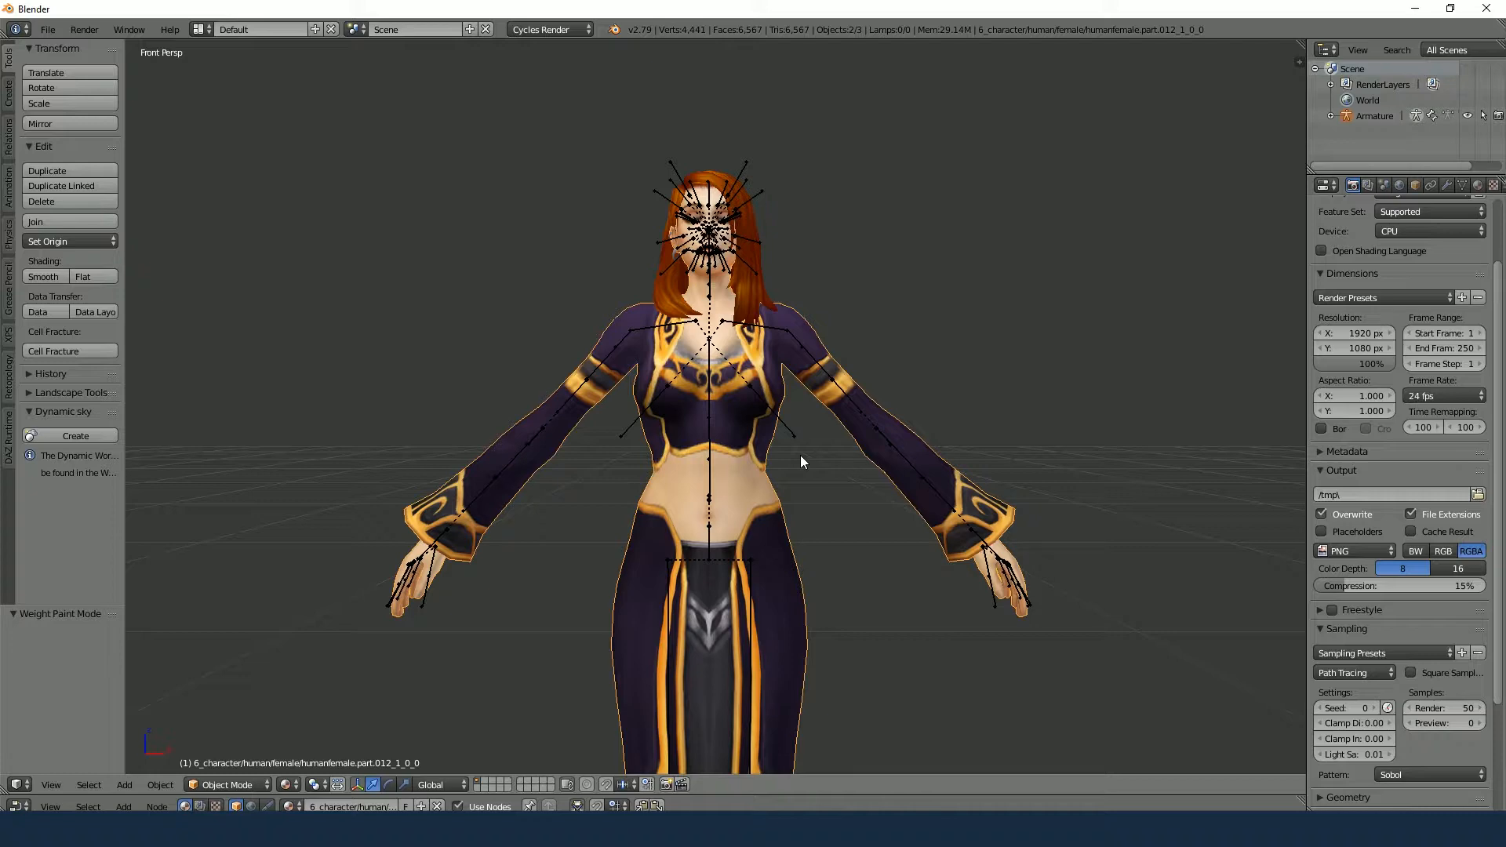
# In Blender 2.79, put the human female's armature in Pose Mode, select her body mesh and switch it to Weight Paint
pyautogui.moveTo(802, 453); pyautogui.dragTo(849, 440, button='middle')
pyautogui.scroll(2, 1008, 487)
pyautogui.hotkey('ctrl', 'Tab')
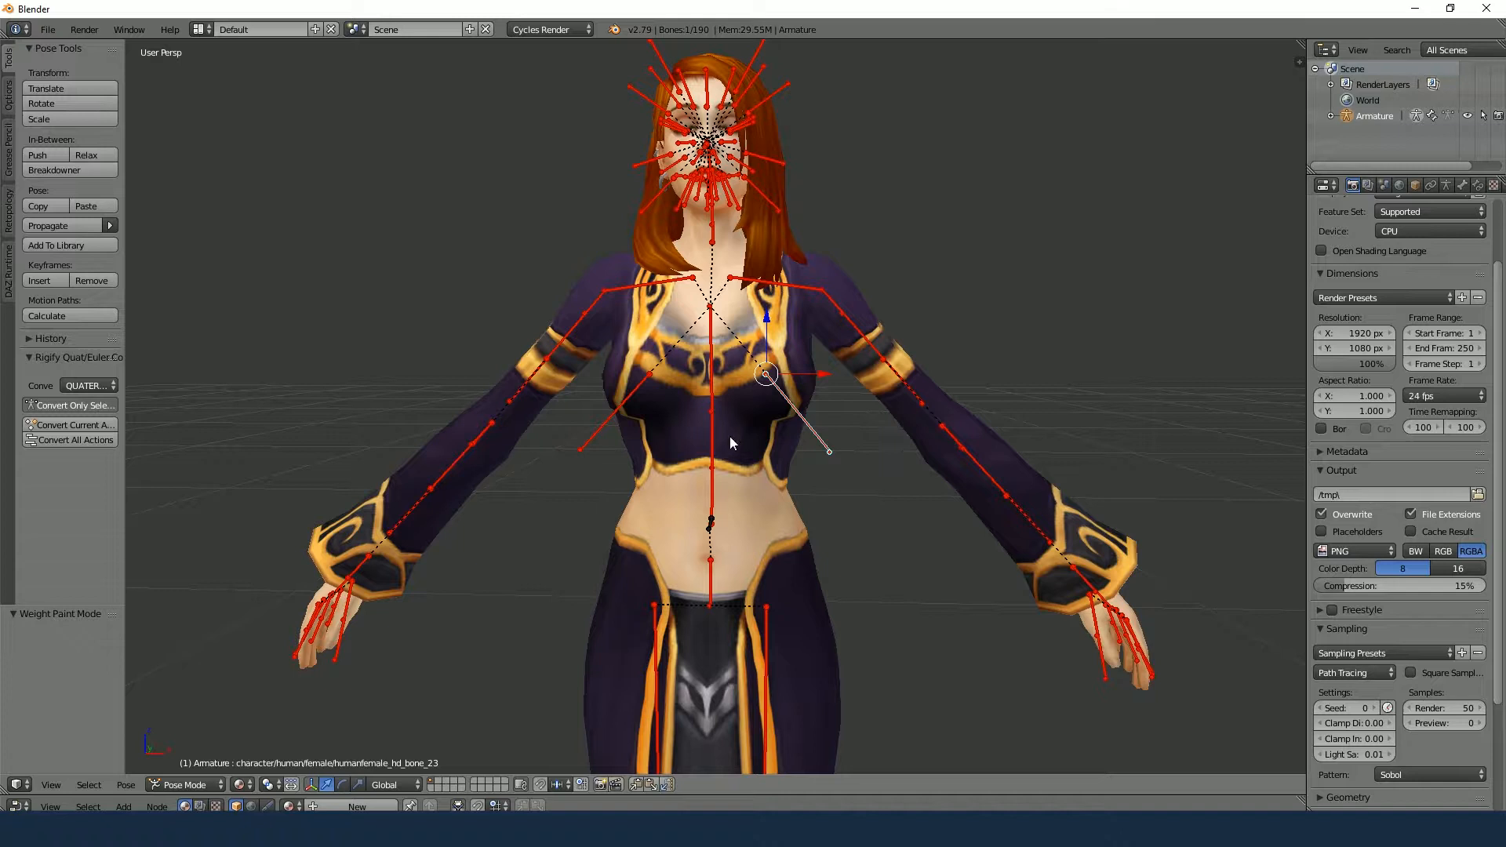
pyautogui.click(195, 785)
pyautogui.moveTo(562, 611); pyautogui.dragTo(591, 599, button='middle')
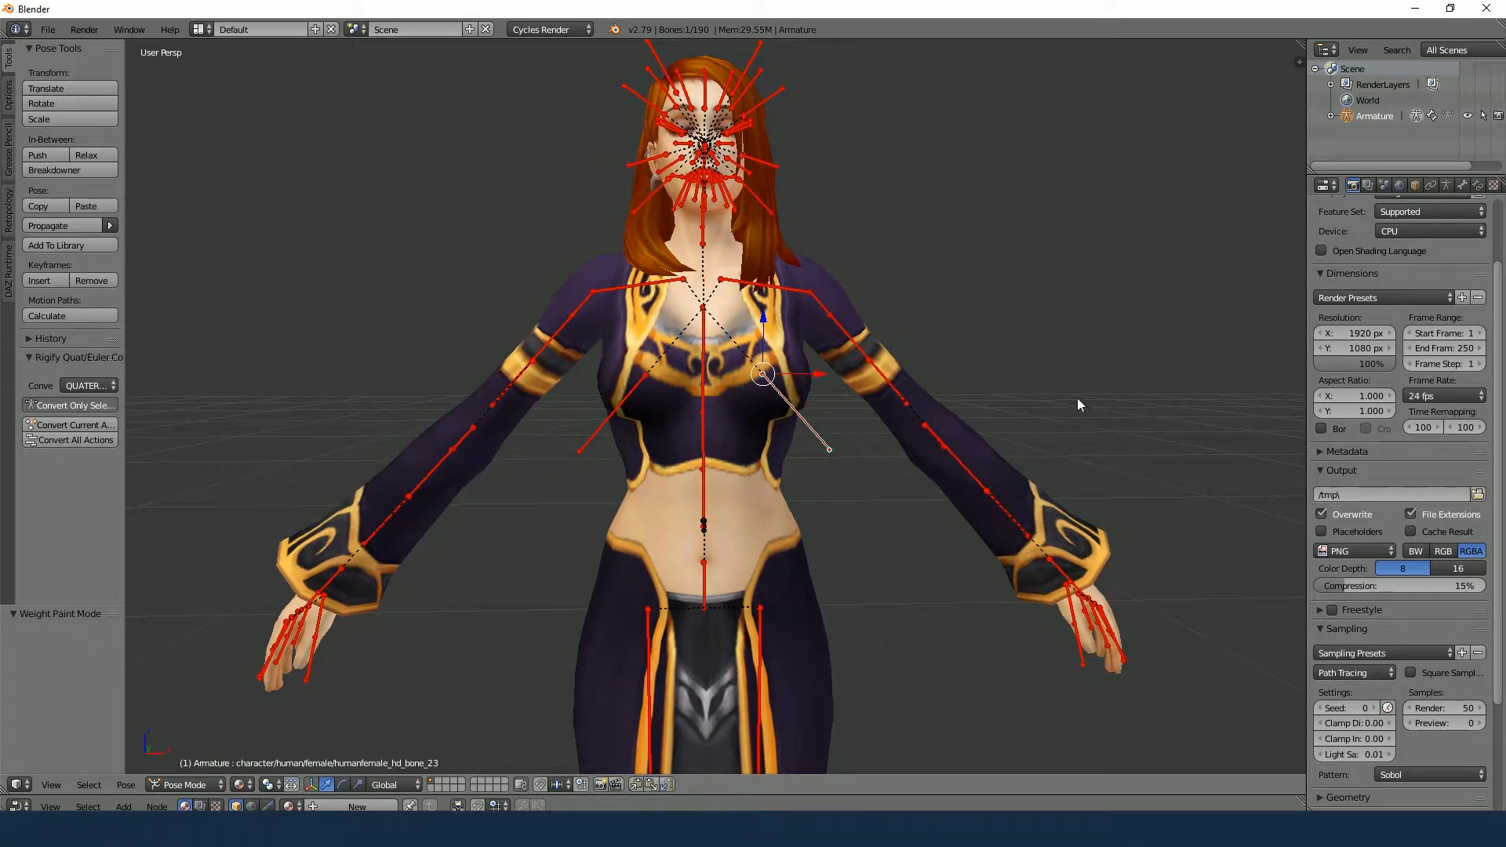
pyautogui.rightClick(627, 341)
pyautogui.click(259, 785)
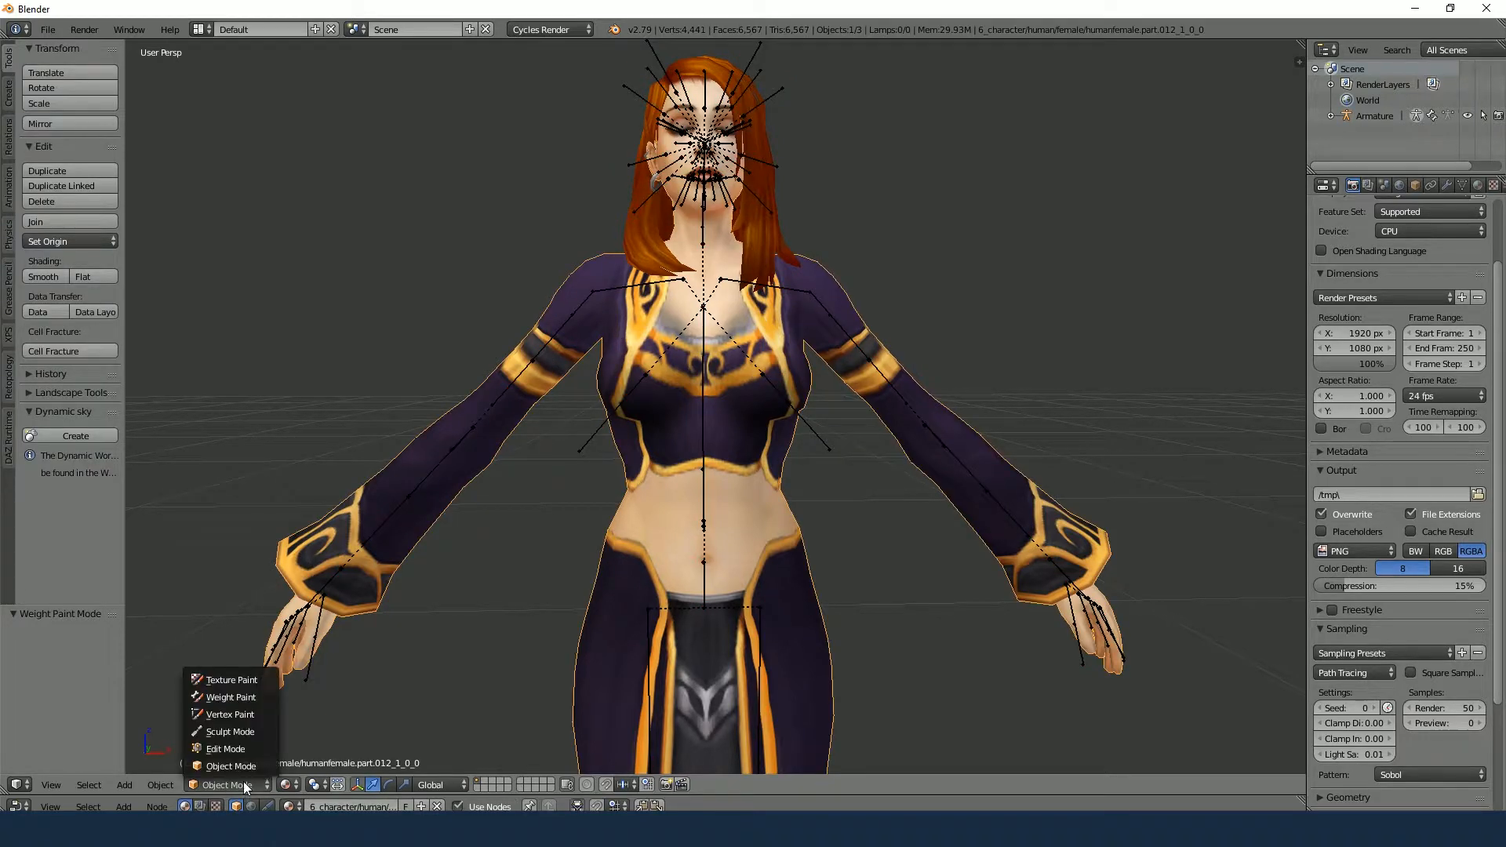
pyautogui.click(235, 696)
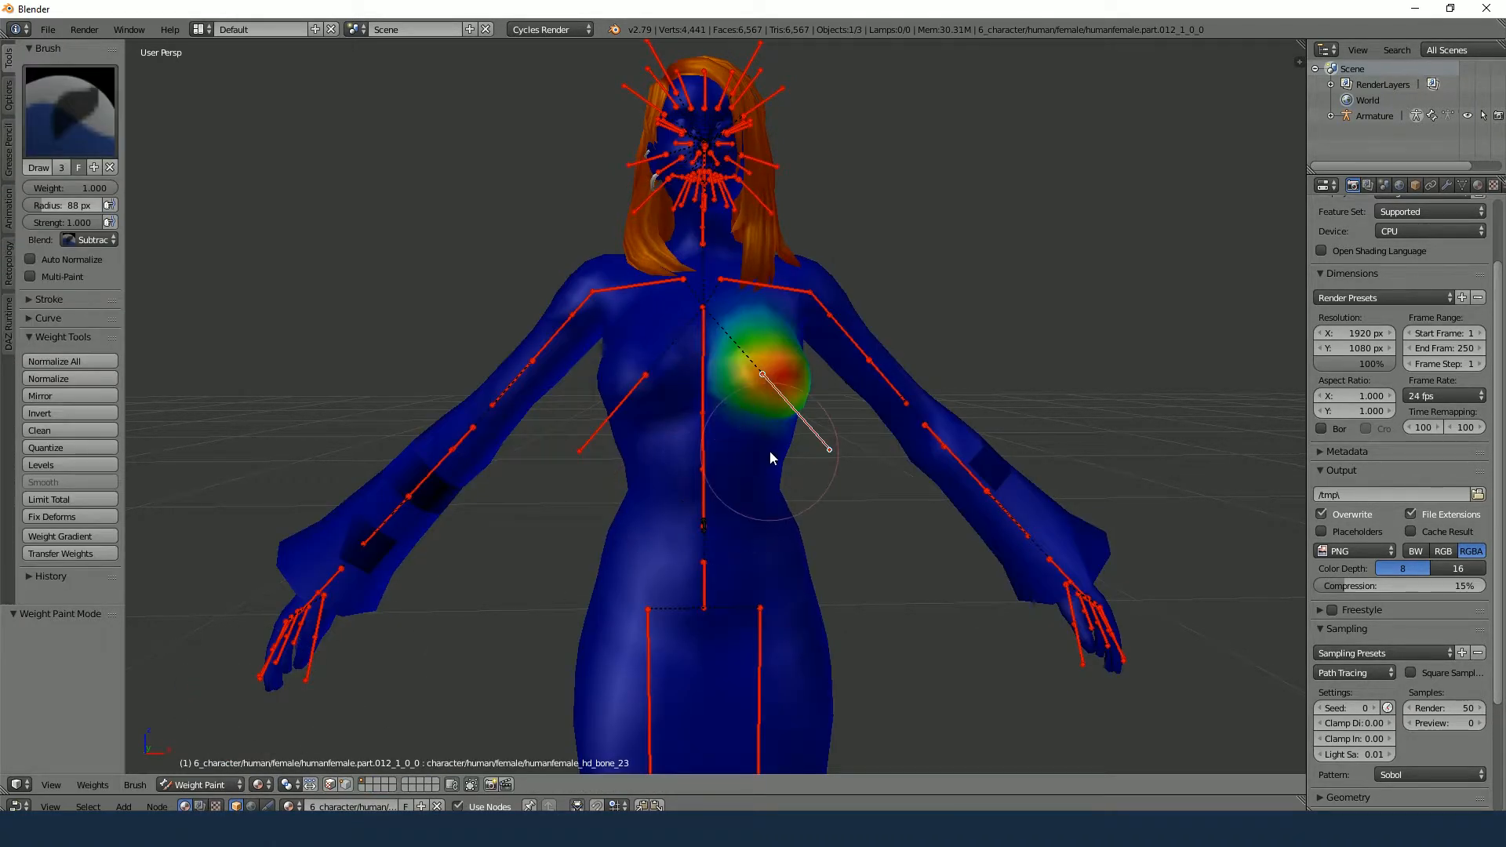
# Check the weights of the character's left collarbone and test-rotate the left upper arm bone, cancelling the rotation
pyautogui.keyDown('shift'); pyautogui.moveTo(769, 457); pyautogui.dragTo(768, 497, button='middle'); pyautogui.keyUp('shift')
pyautogui.rightClick(765, 331)
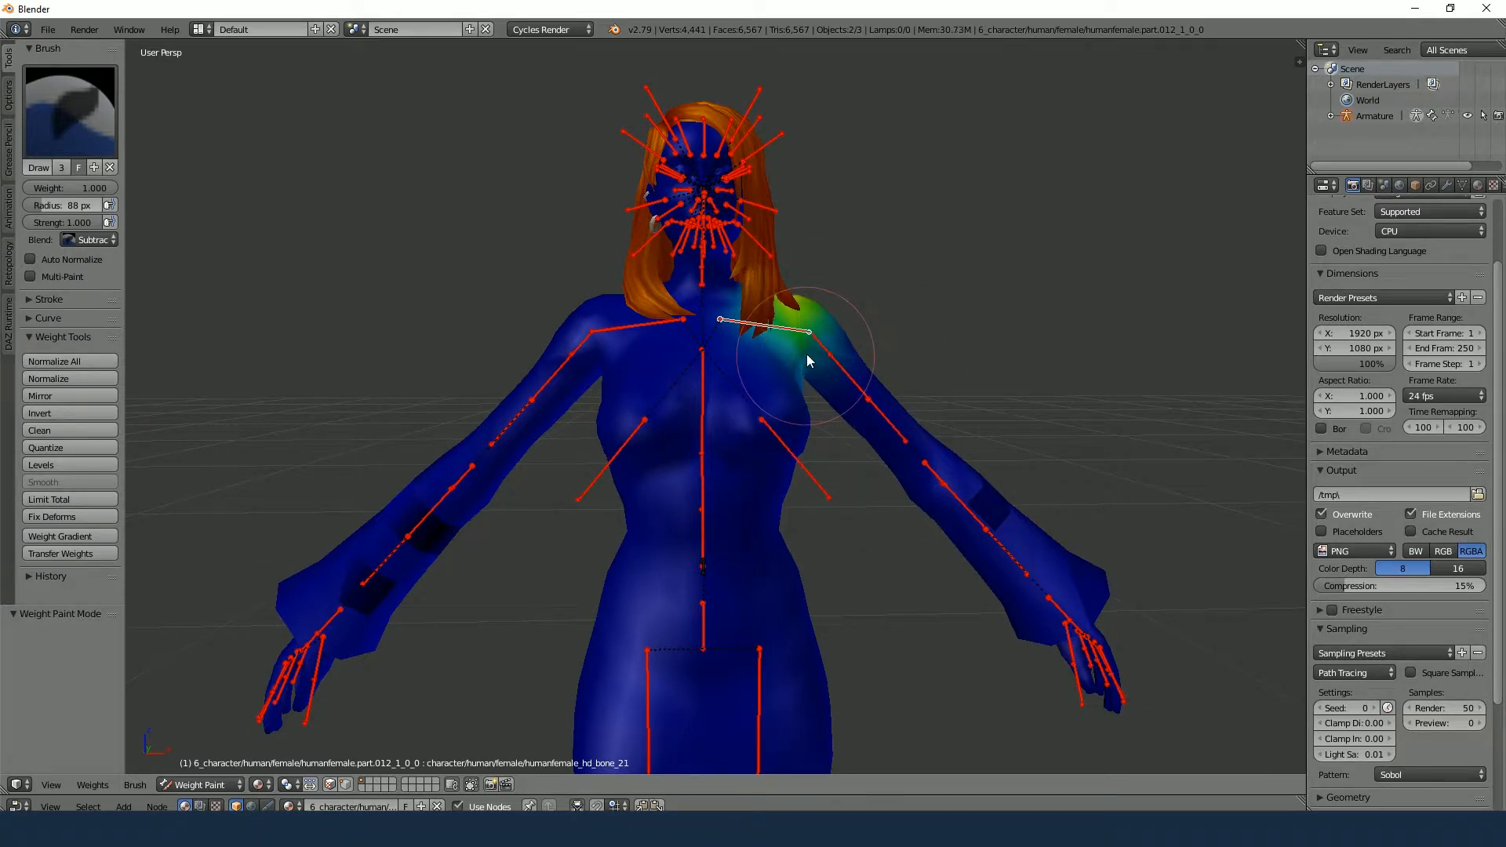
pyautogui.rightClick(884, 419)
pyautogui.press('r')
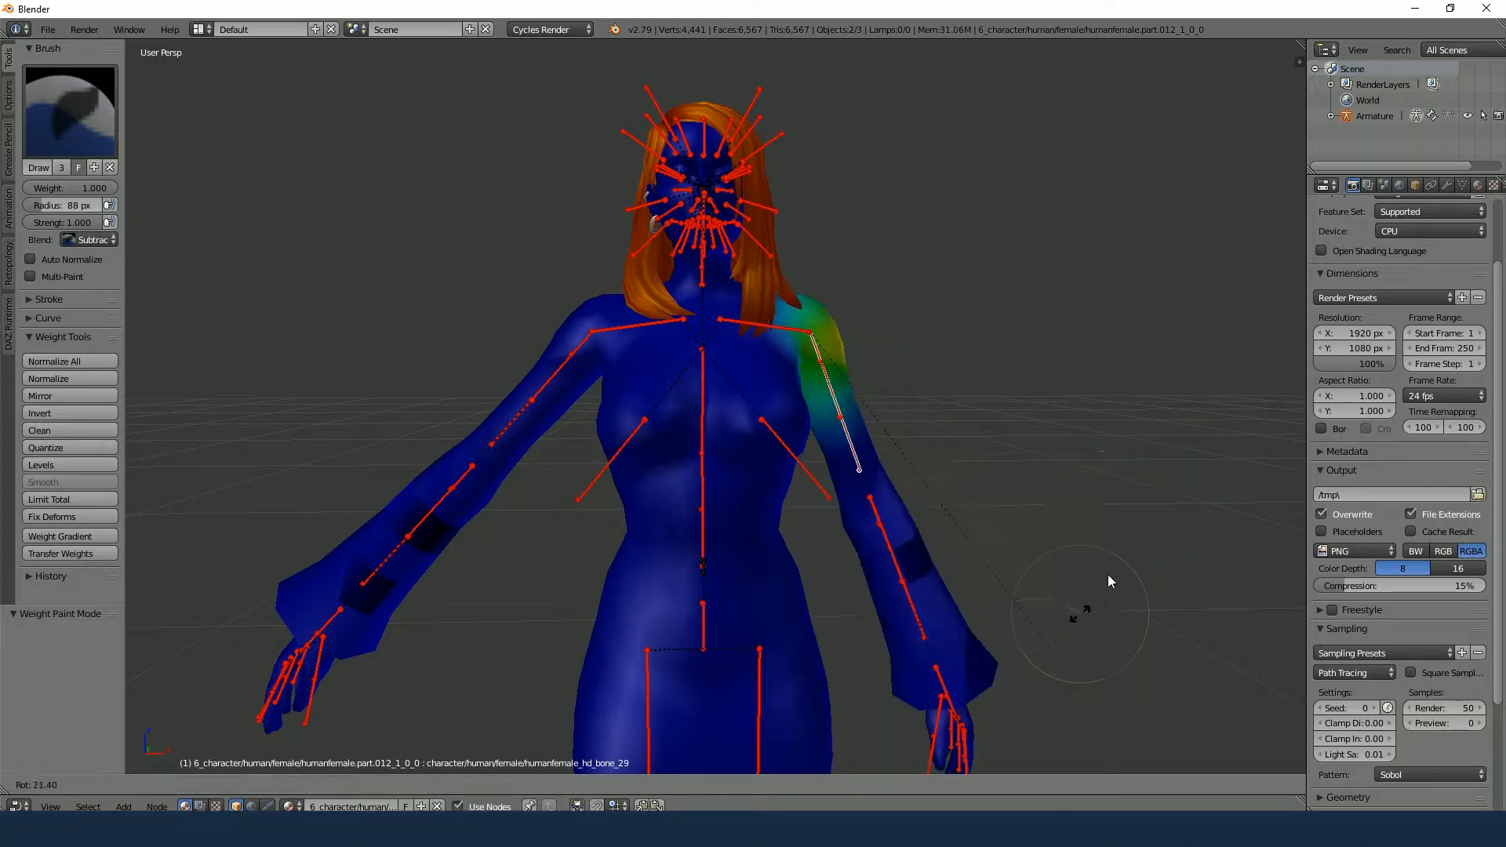
pyautogui.press('Escape')
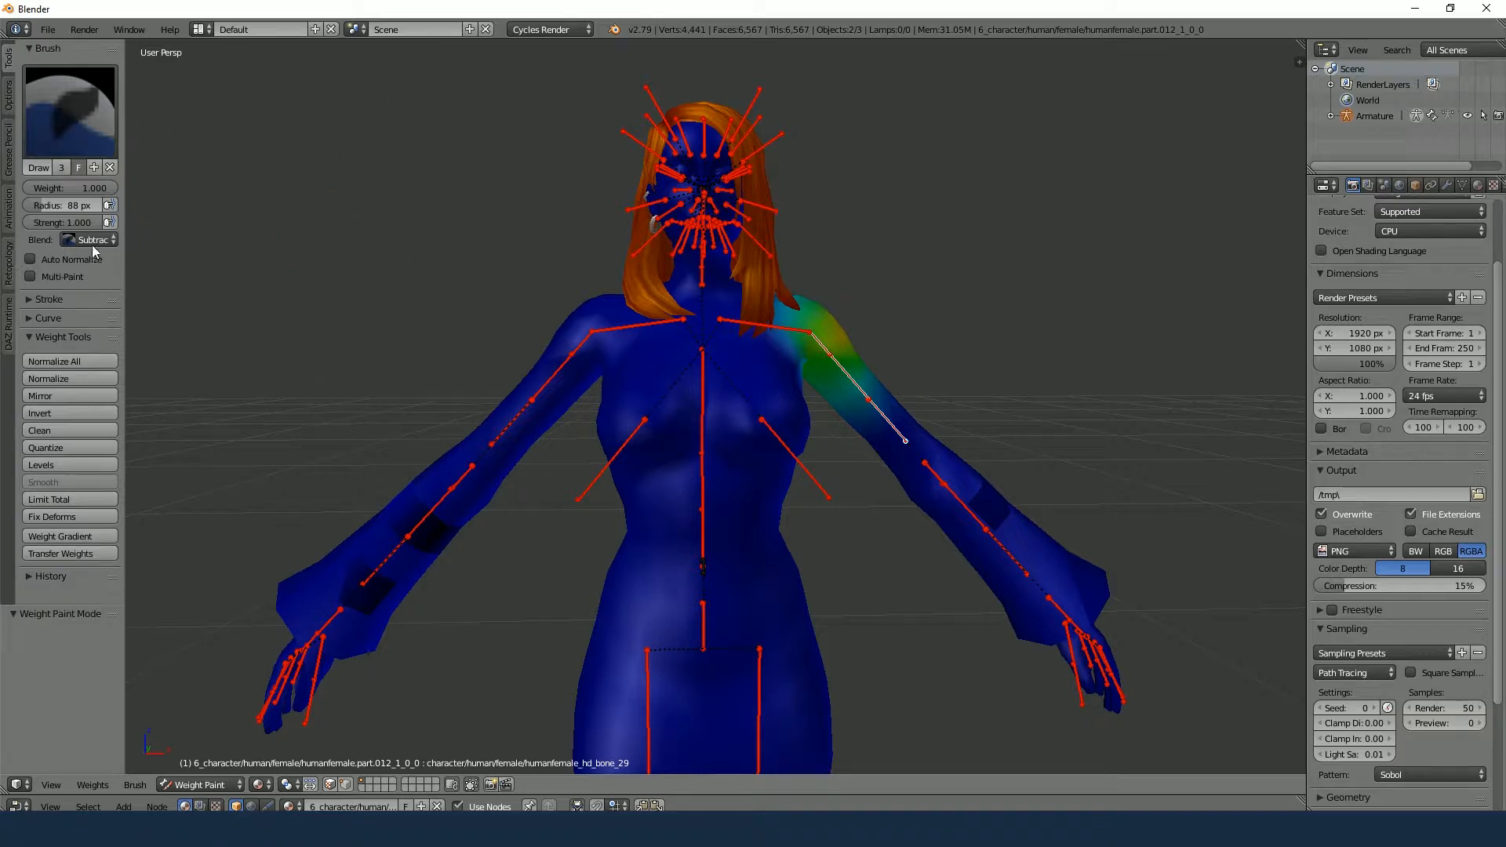
# Set the brush strength to 0.484 and test-rotate the character's right collarbone bone, cancelling each rotation
pyautogui.moveTo(87, 222)
pyautogui.mouseDown()
pyautogui.moveTo(47, 222)
pyautogui.moveTo(66, 222)
pyautogui.mouseUp()
pyautogui.rightClick(619, 326)
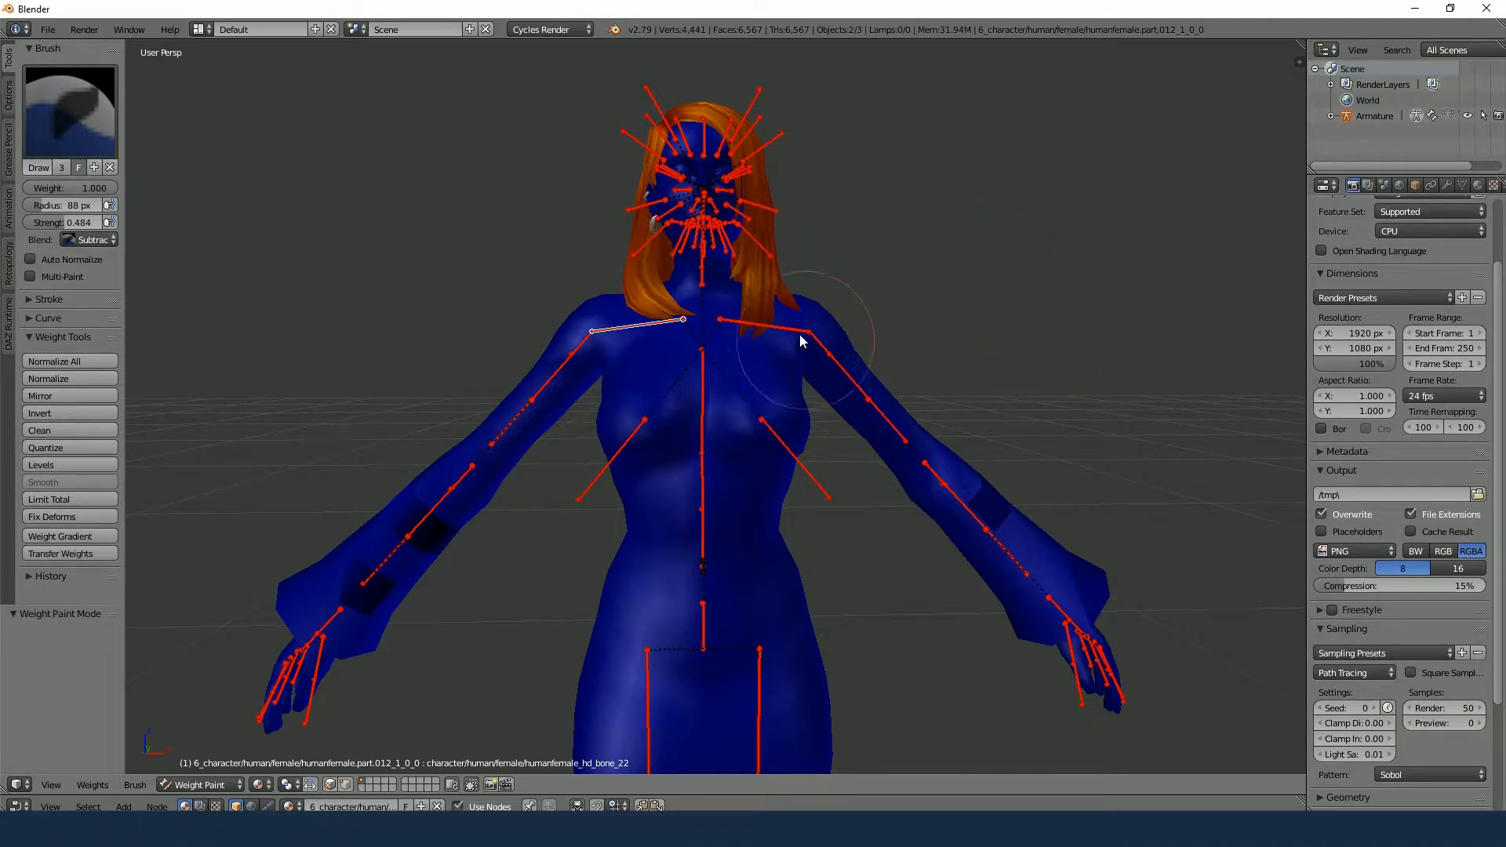
pyautogui.press('r')
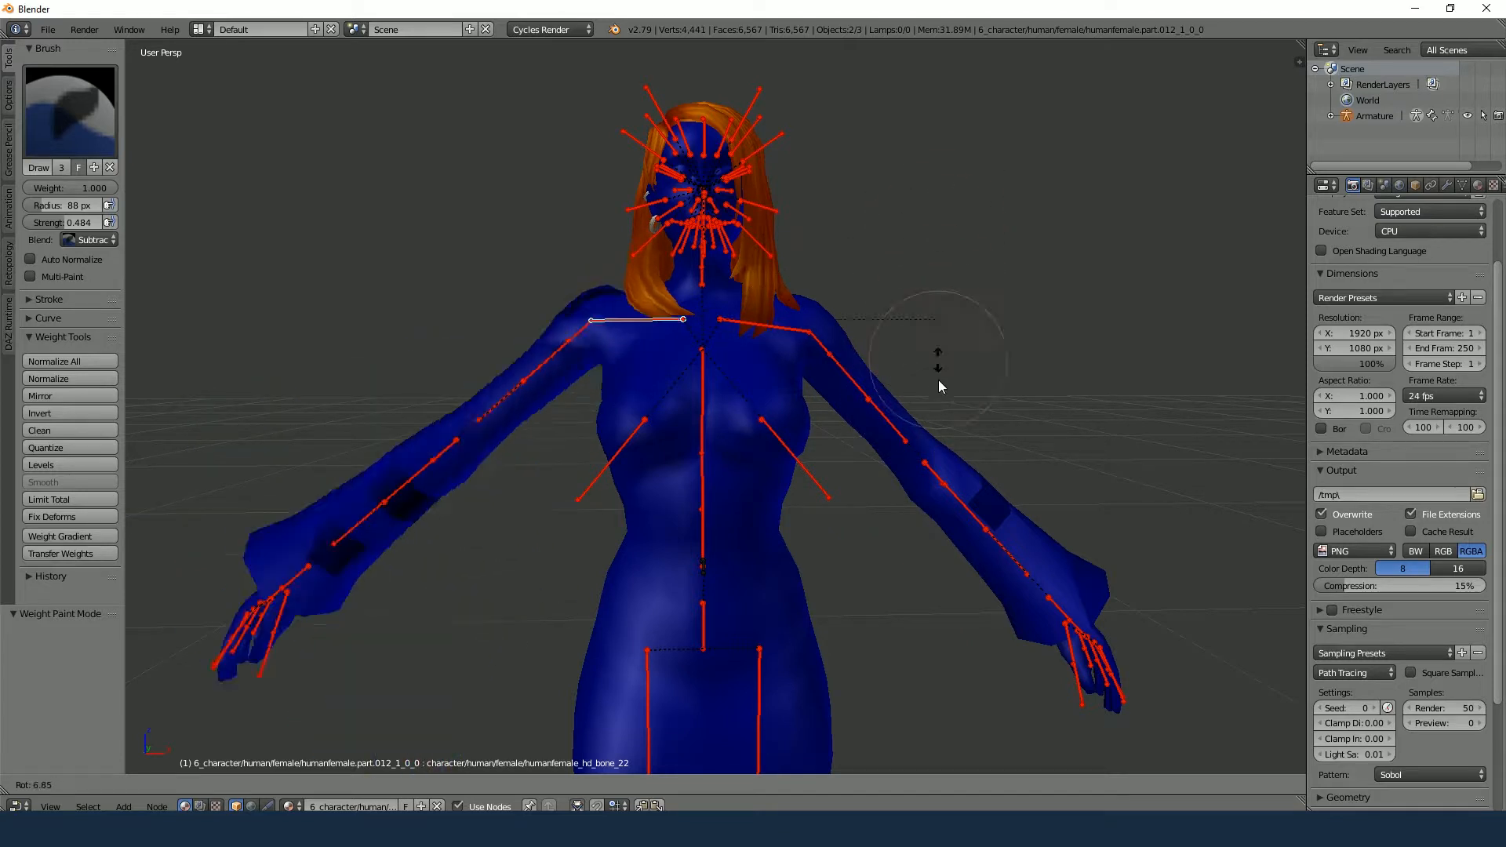
pyautogui.rightClick(896, 326)
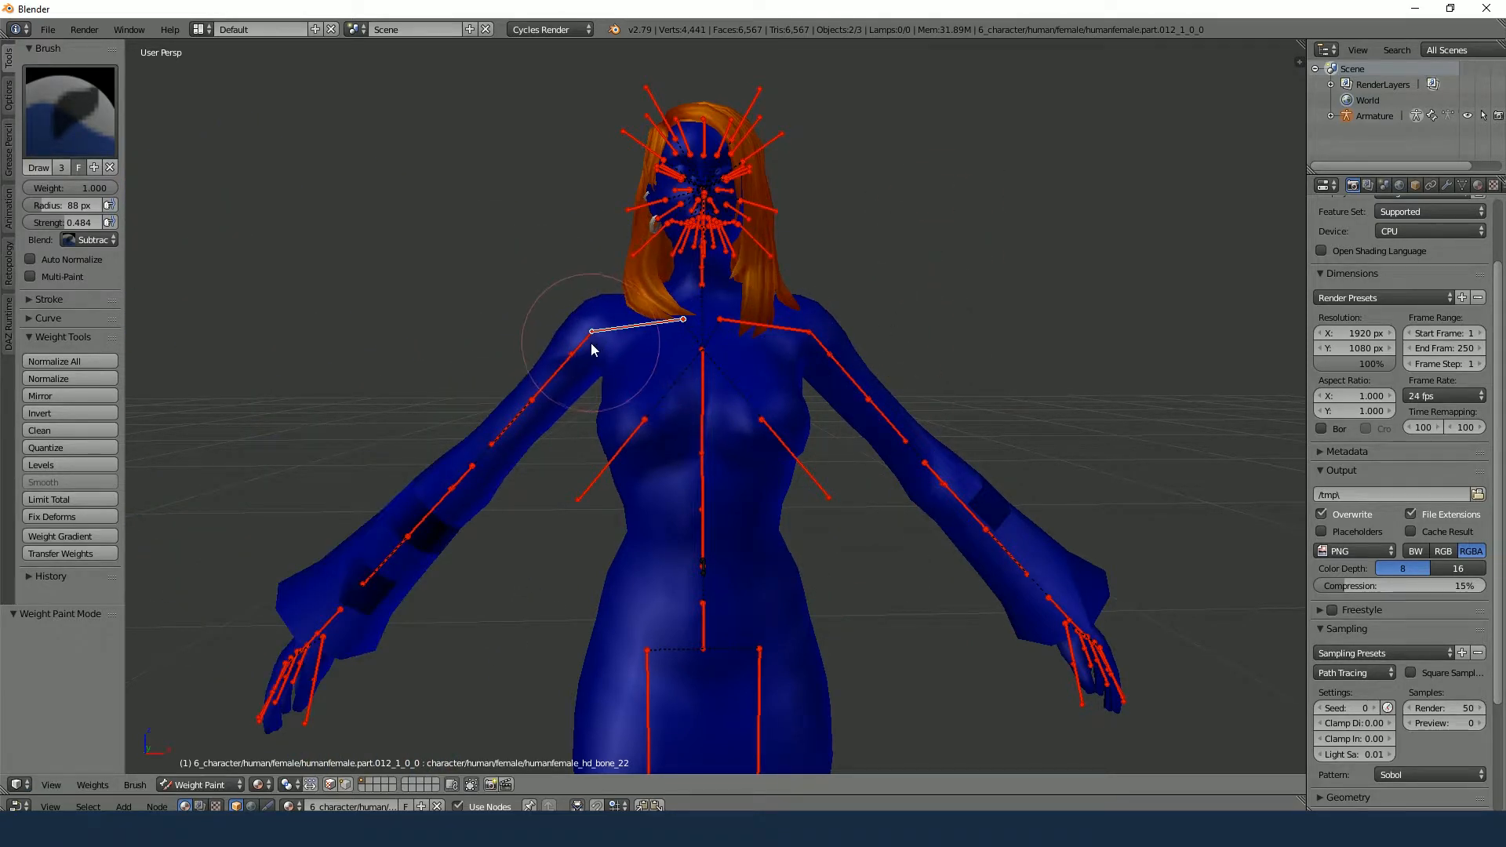
pyautogui.press('r')
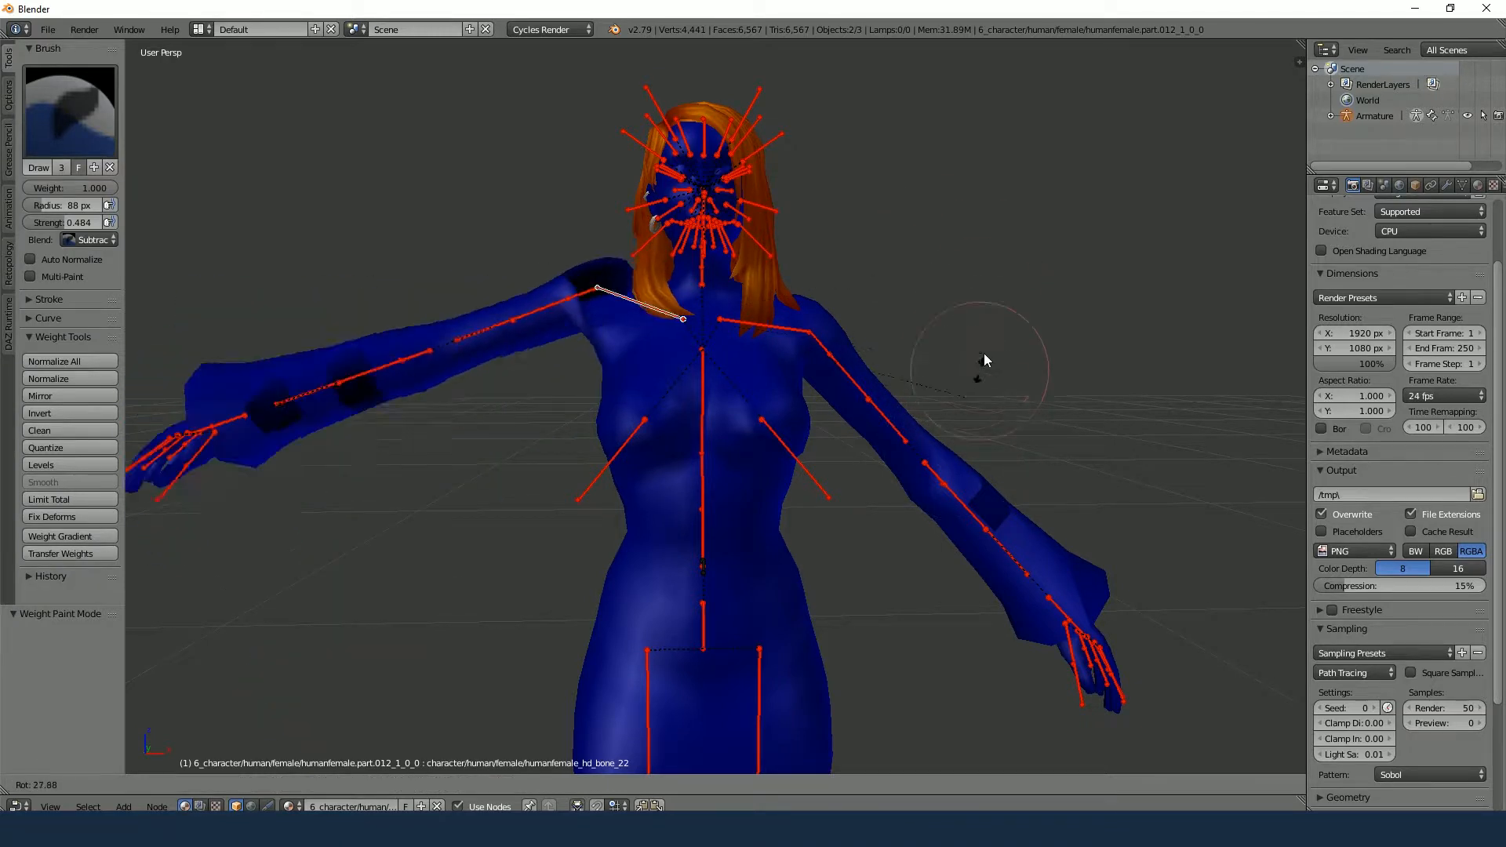
pyautogui.press('Escape')
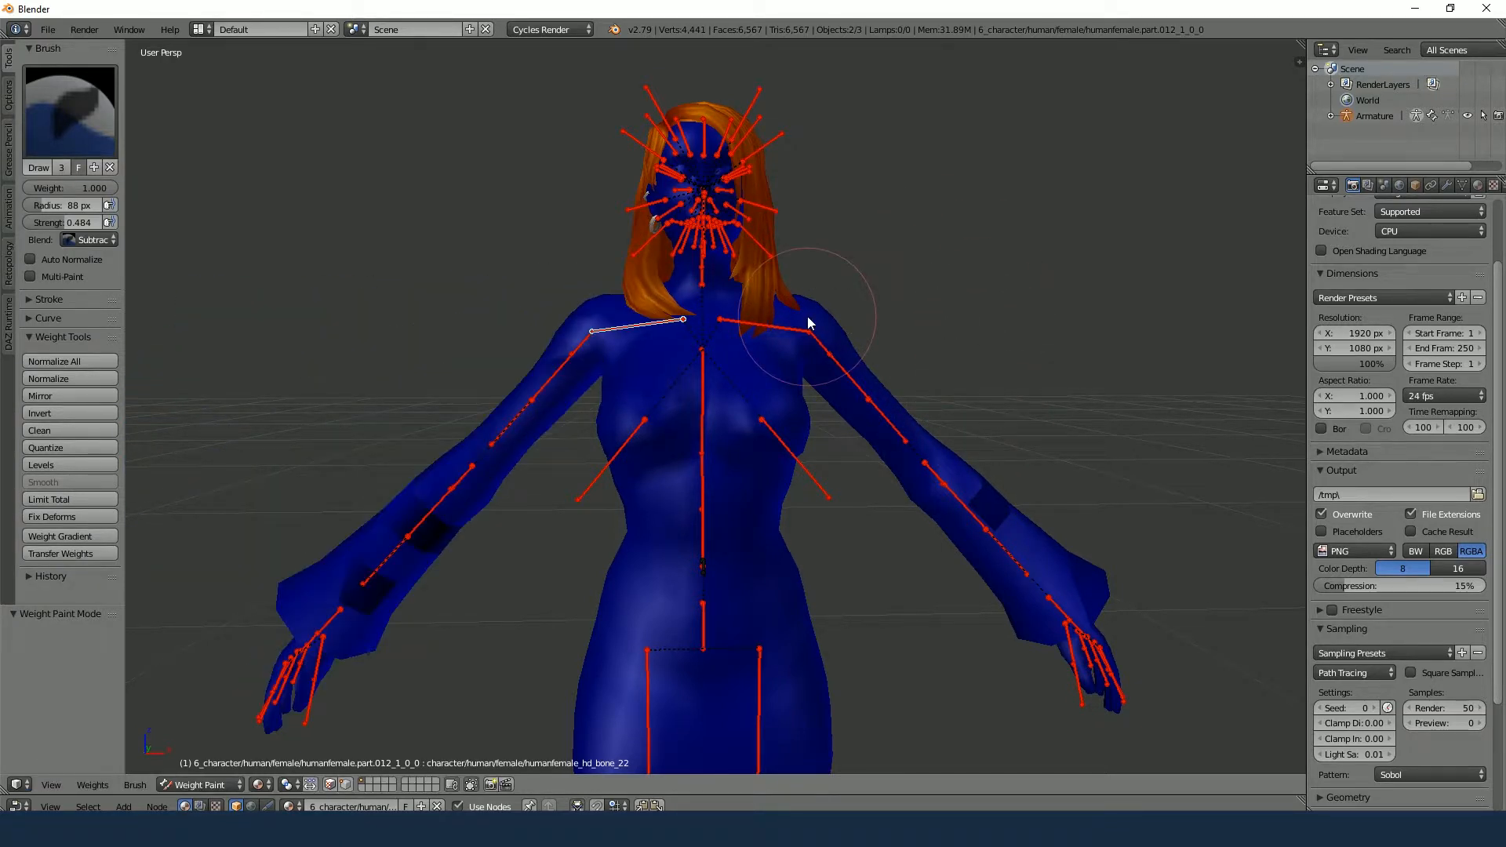
# Select the head bone from a side angle and test its deformation with a trackball rotation
pyautogui.moveTo(810, 322); pyautogui.dragTo(912, 321, button='middle')
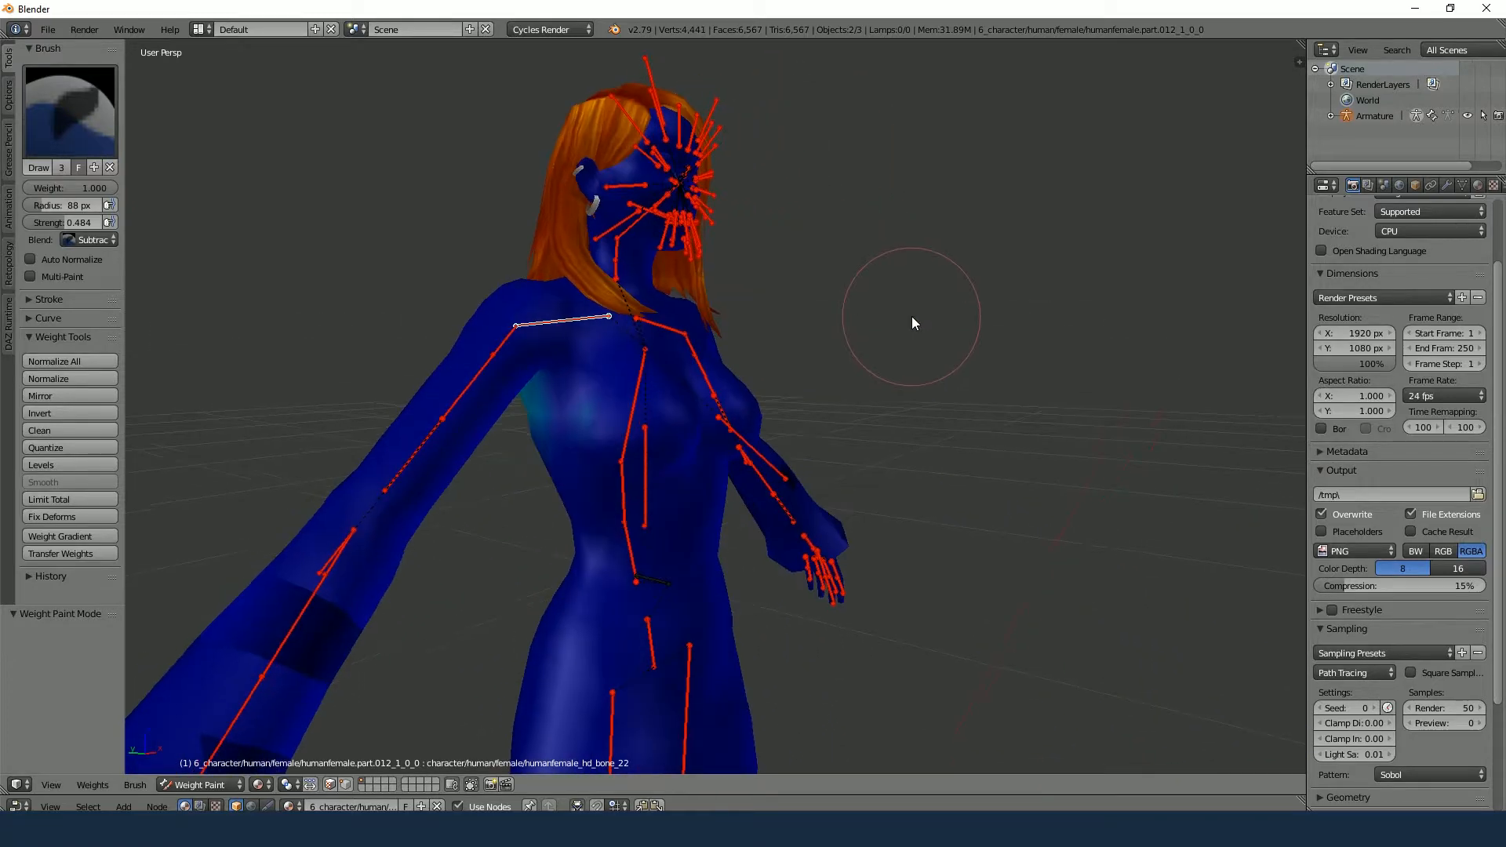
pyautogui.rightClick(657, 208)
pyautogui.rightClick(635, 224)
pyautogui.press('r')
pyautogui.press('r')
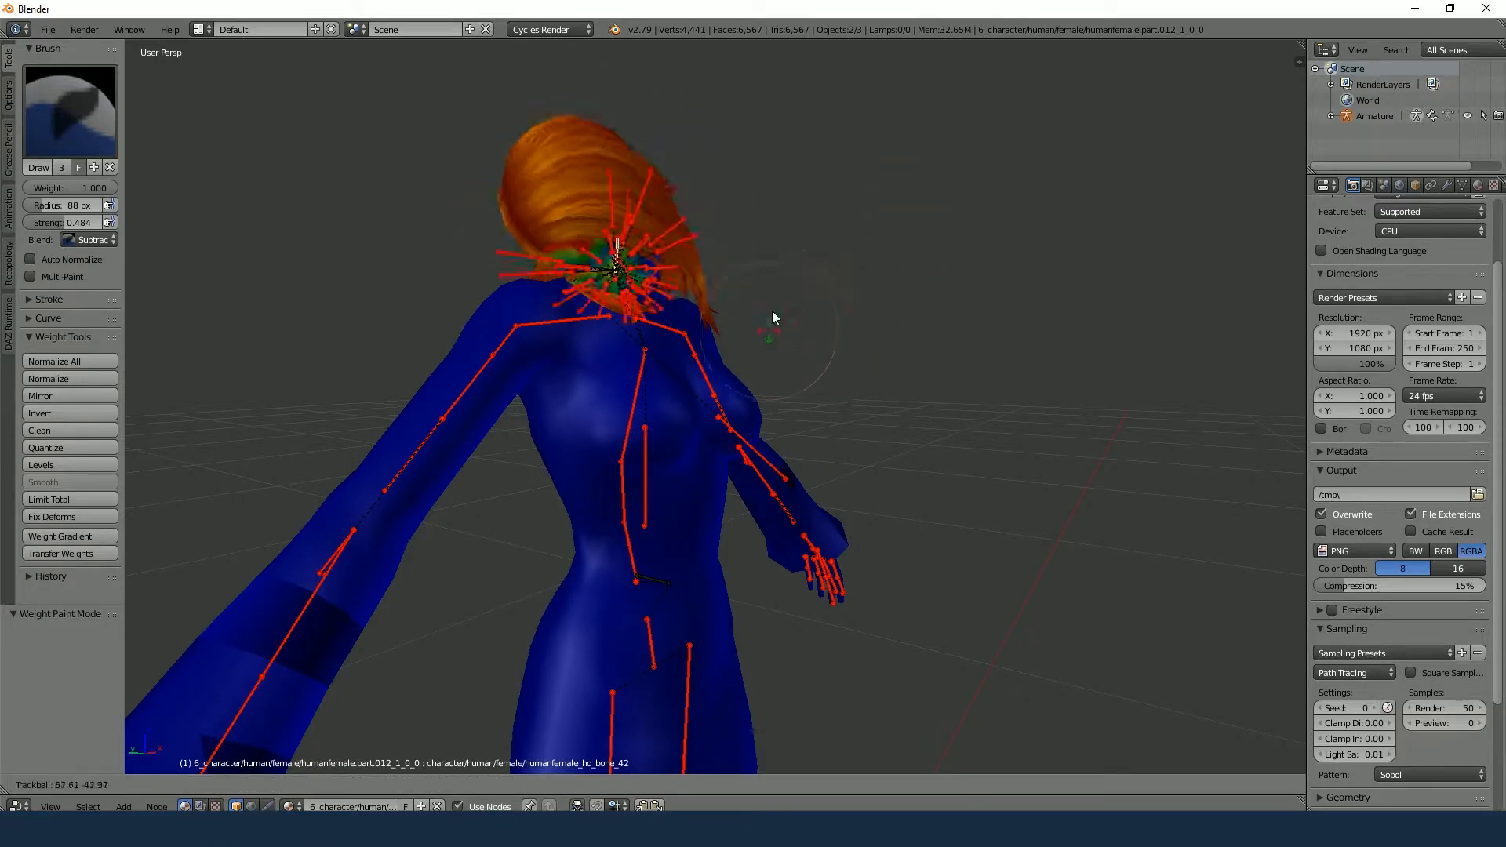
pyautogui.click(670, 254)
# Inspect the head bone's weights and test-rotate the upper and lower neck bones, cancelling the rotations
pyautogui.rightClick(618, 247)
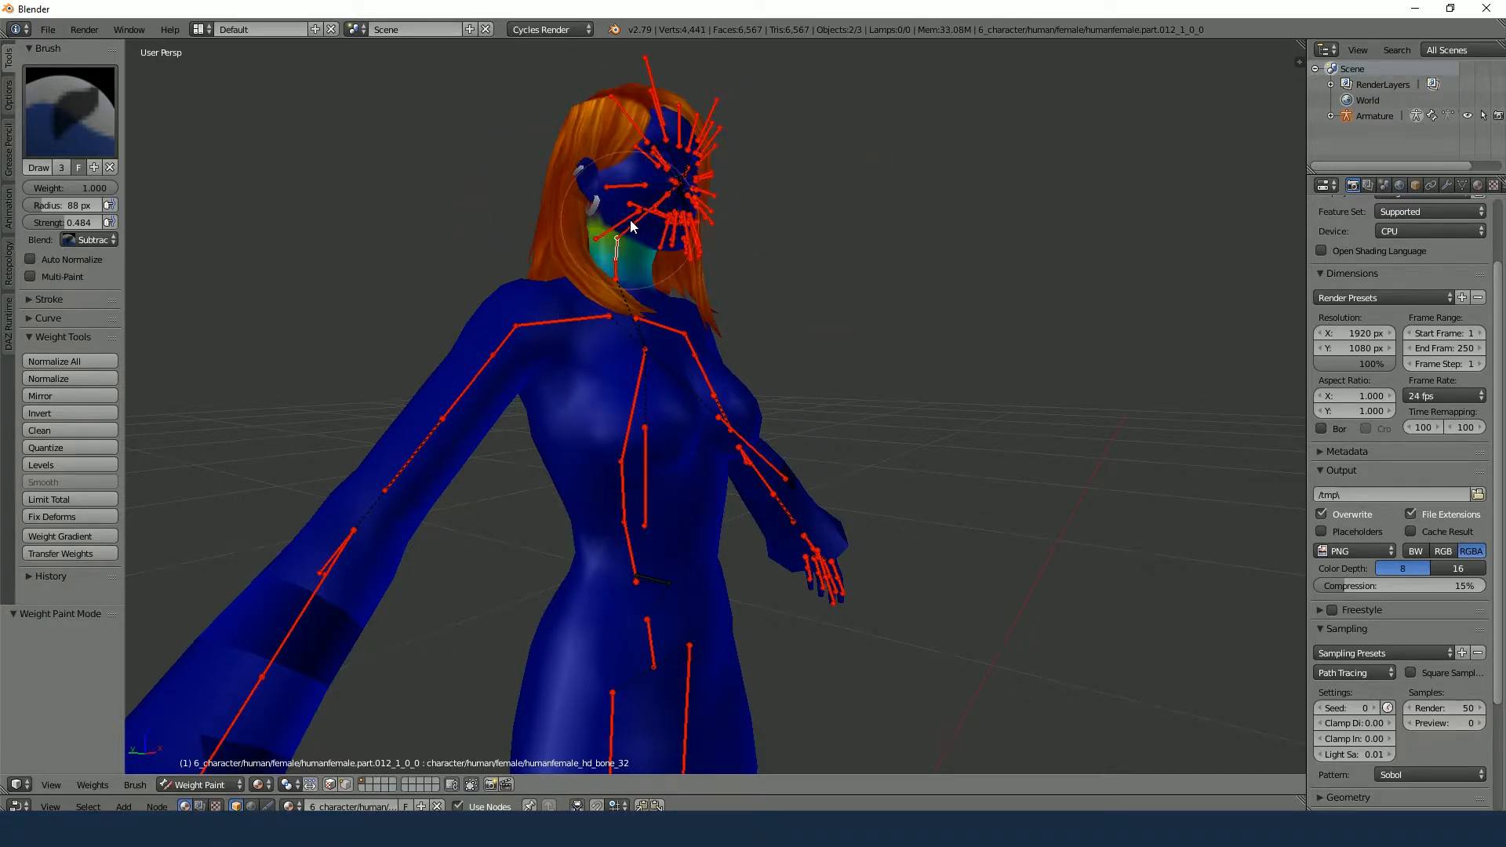
pyautogui.rightClick(637, 225)
pyautogui.rightClick(640, 228)
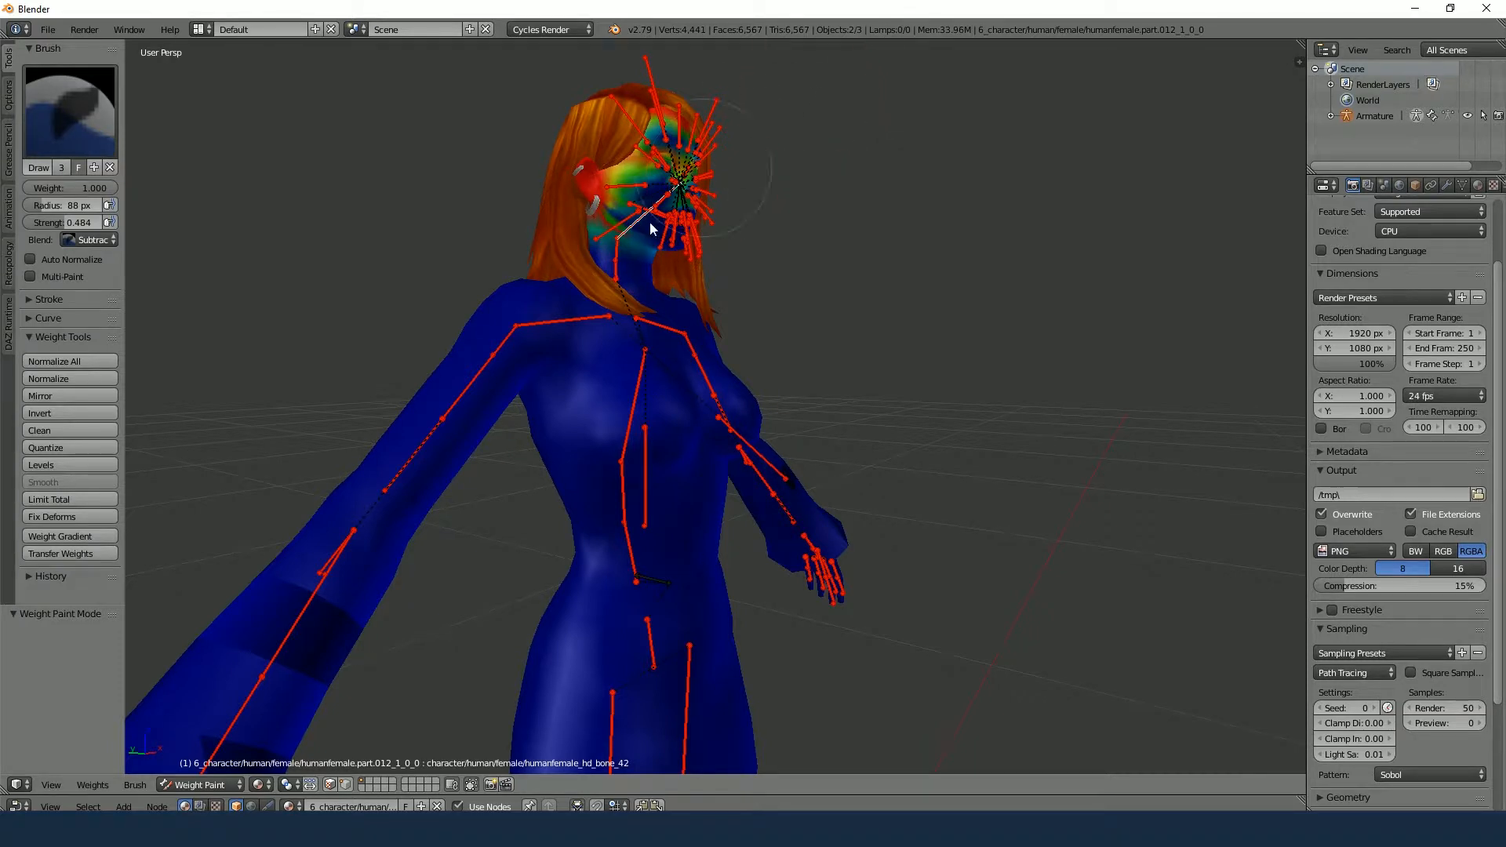
pyautogui.rightClick(619, 249)
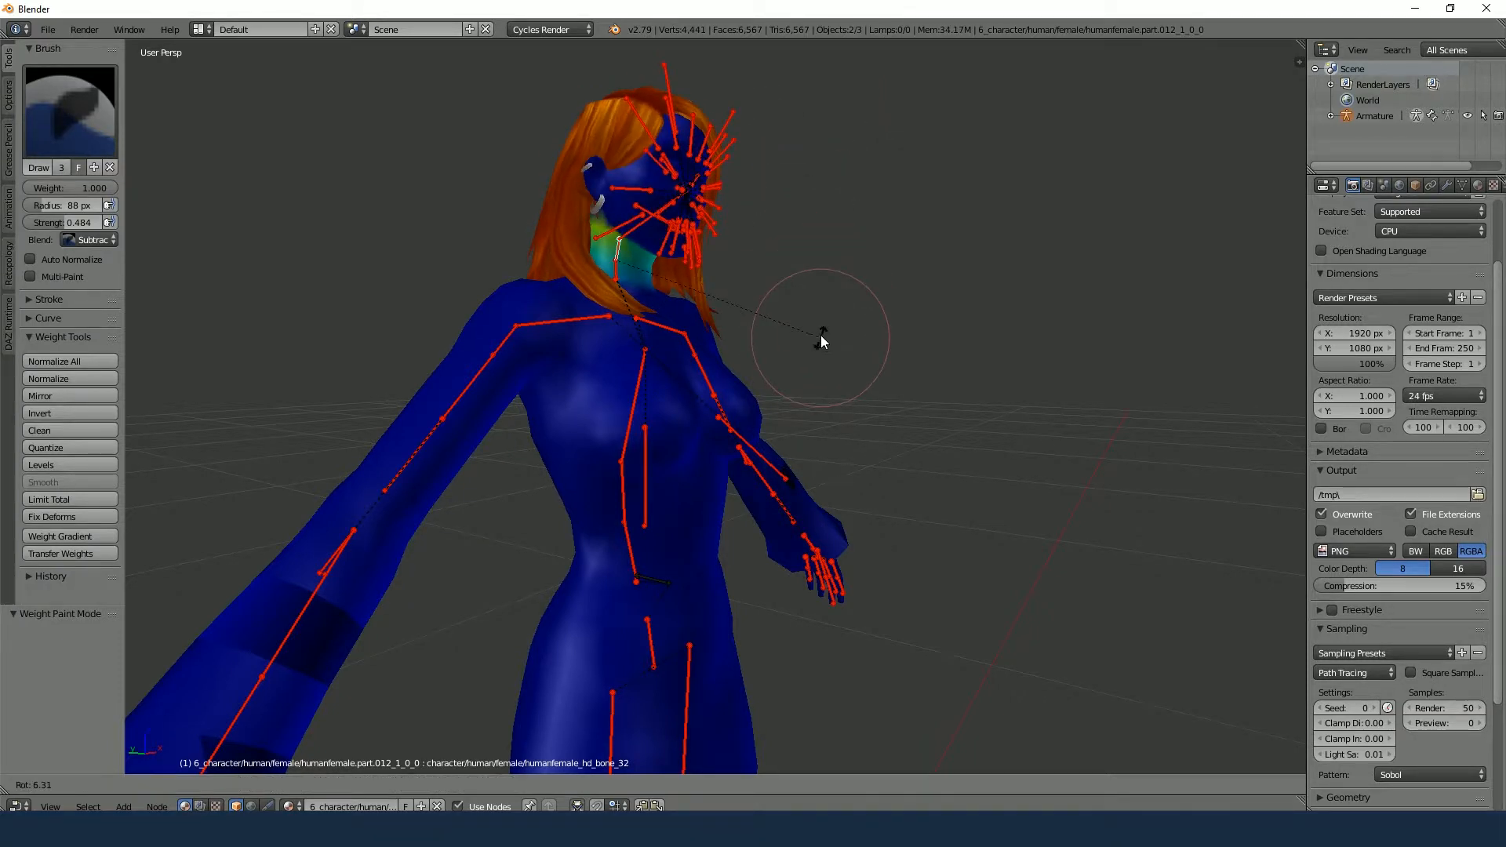
pyautogui.rightClick(636, 278)
pyautogui.press('r')
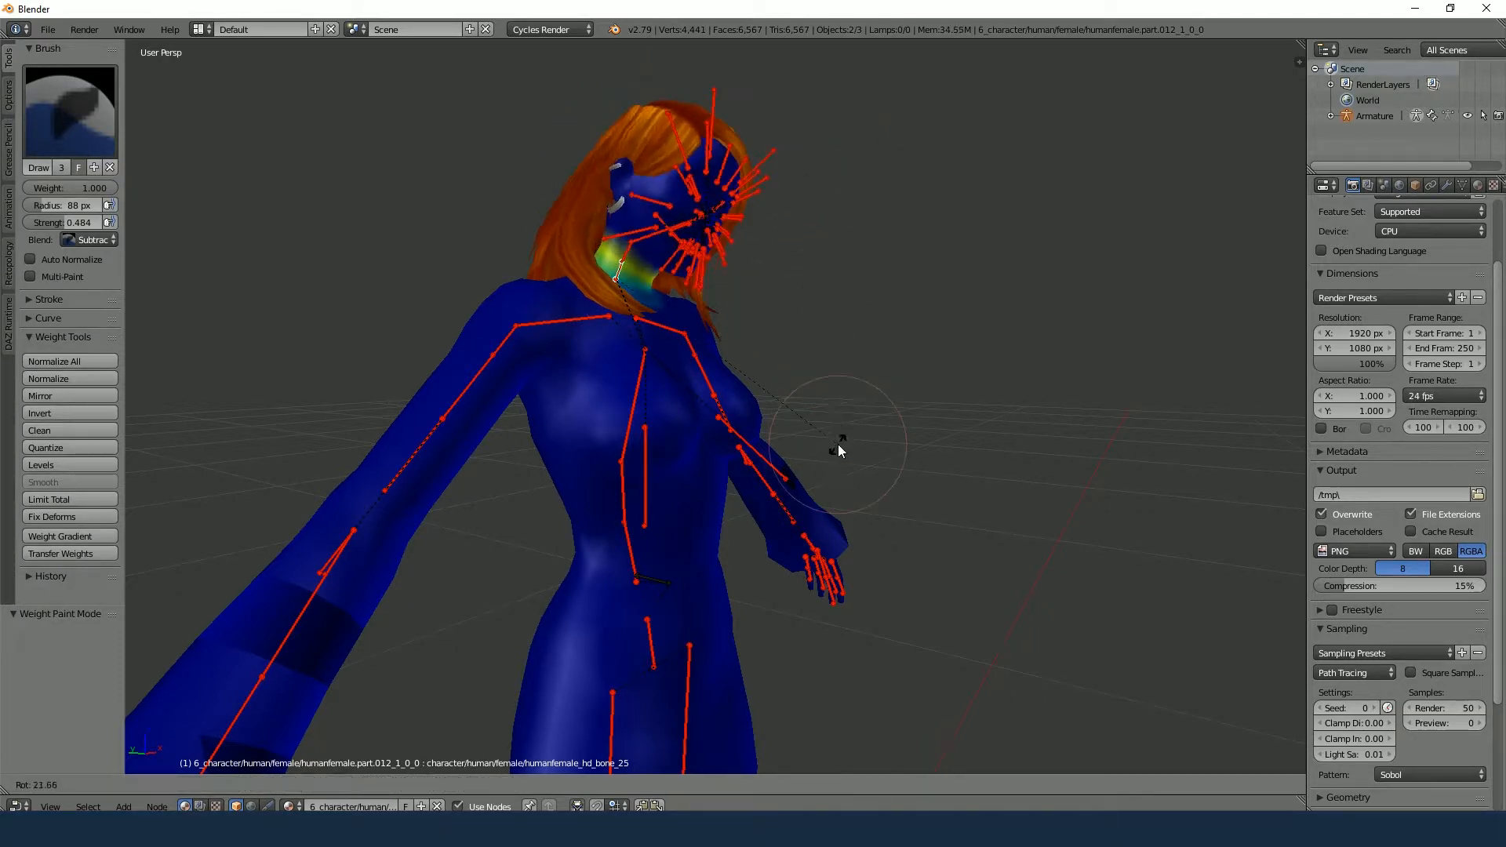
pyautogui.rightClick(867, 265)
# From the front view, test-rotate the character's right collarbone and right upper arm bones, cancelling both rotations
pyautogui.press('KP_1')
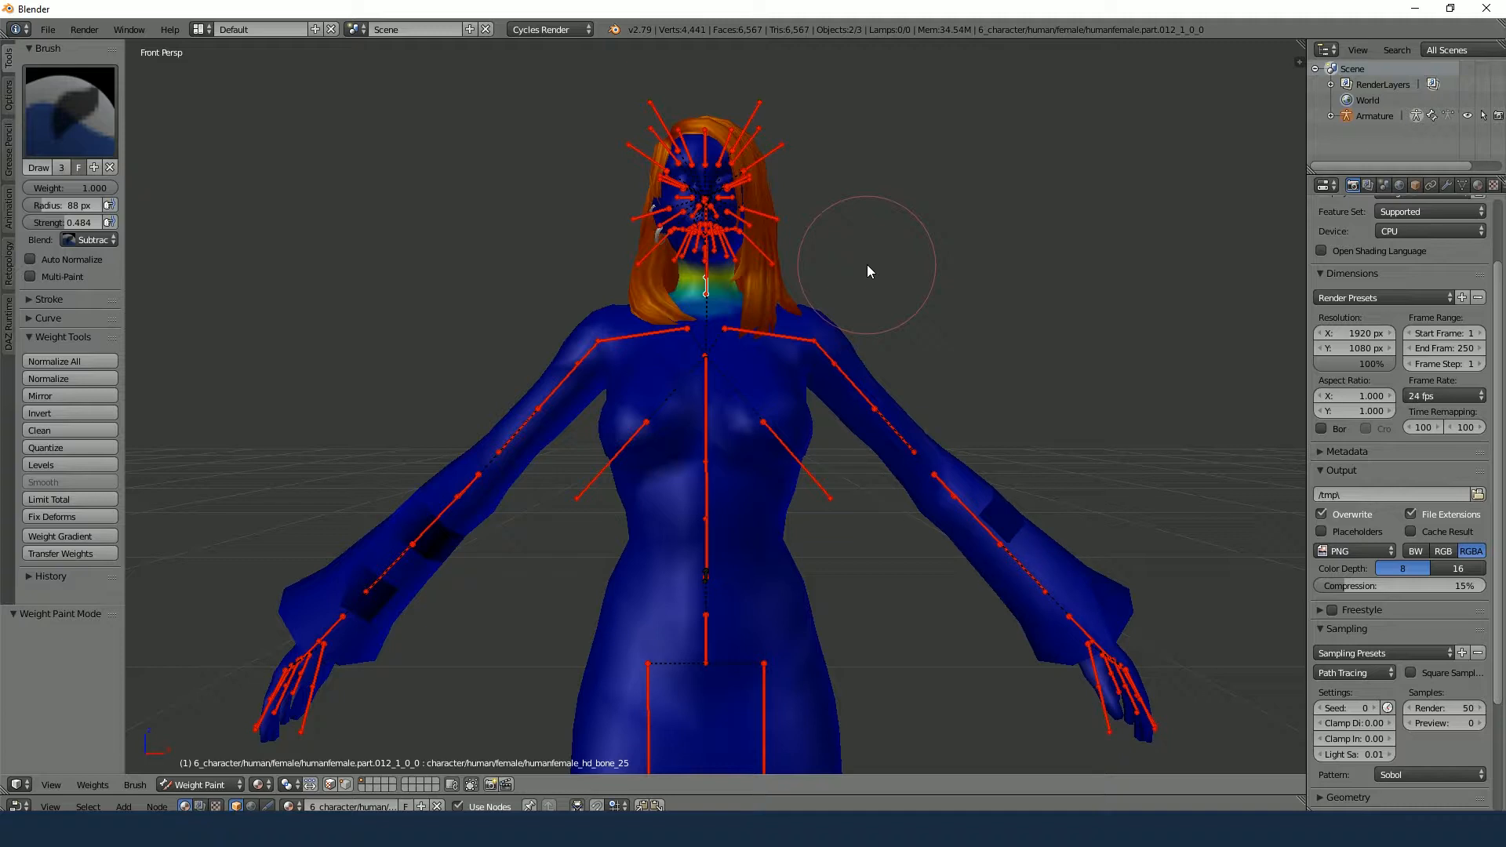
pyautogui.rightClick(624, 333)
pyautogui.press('r')
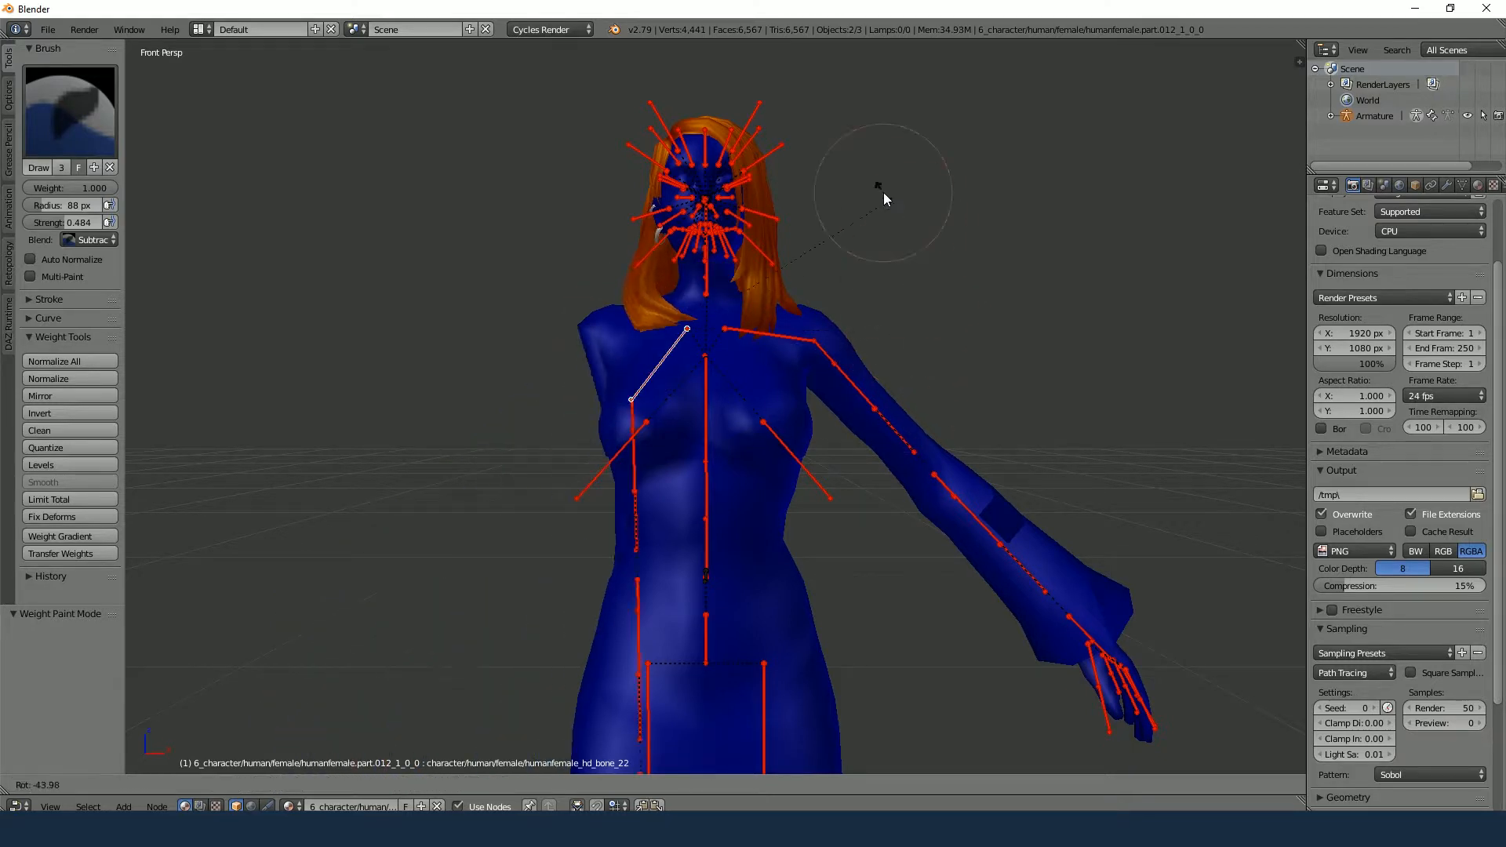
pyautogui.press('Escape')
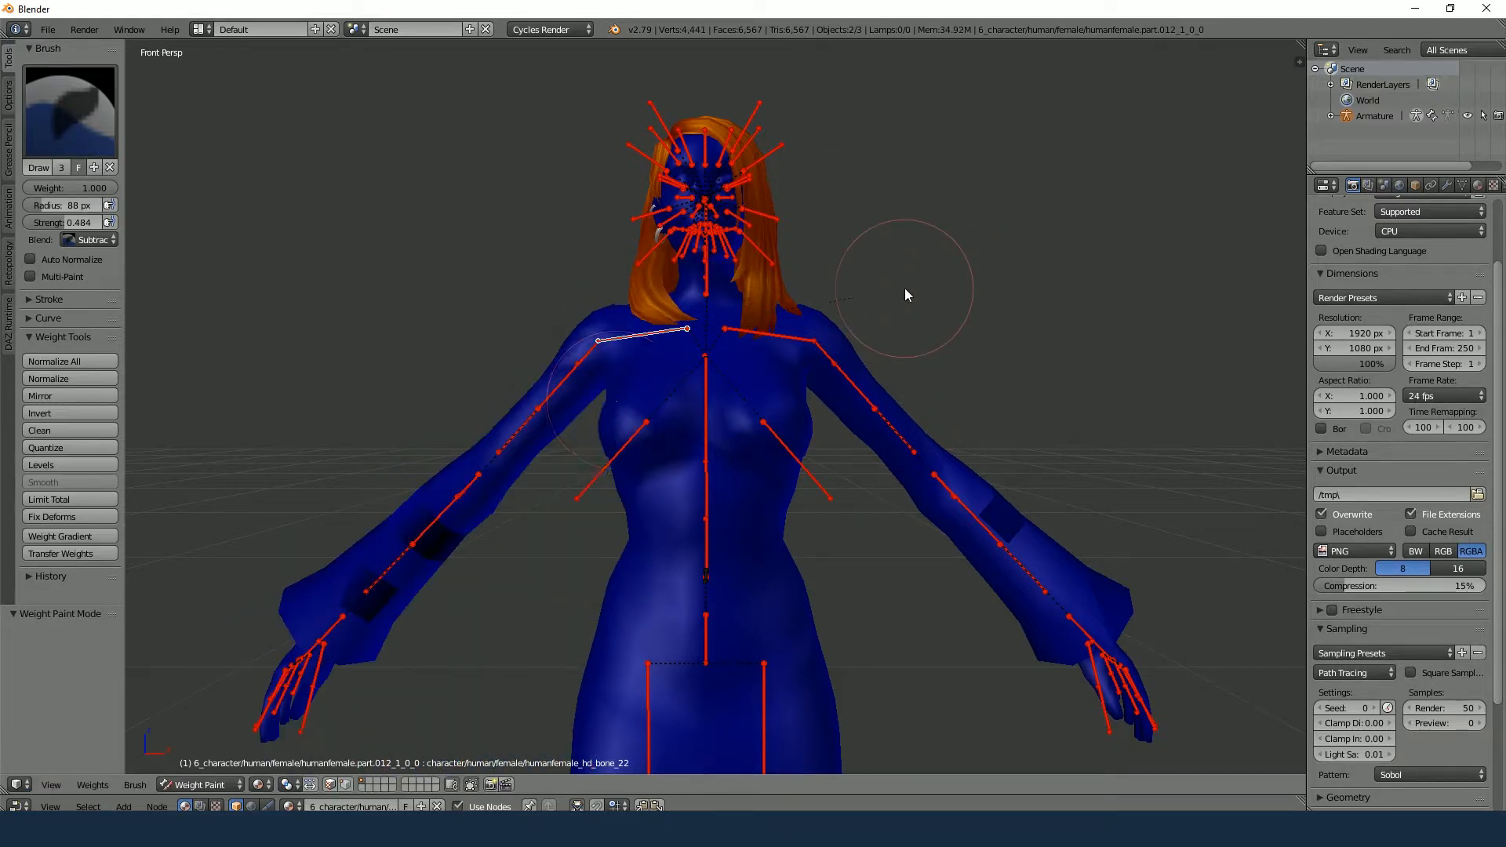
pyautogui.rightClick(588, 354)
pyautogui.press('r')
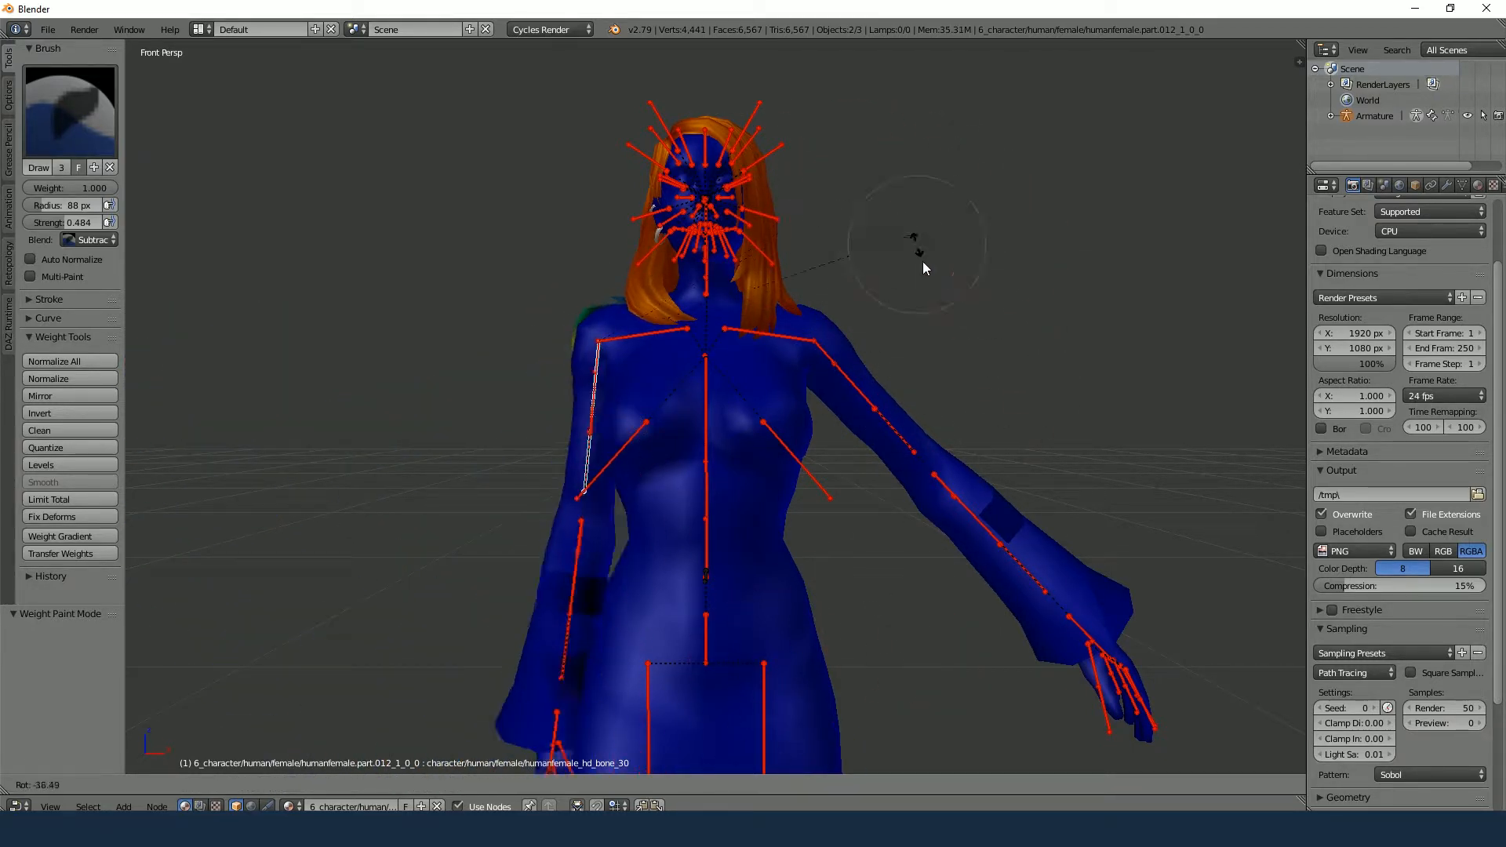
pyautogui.press('Escape')
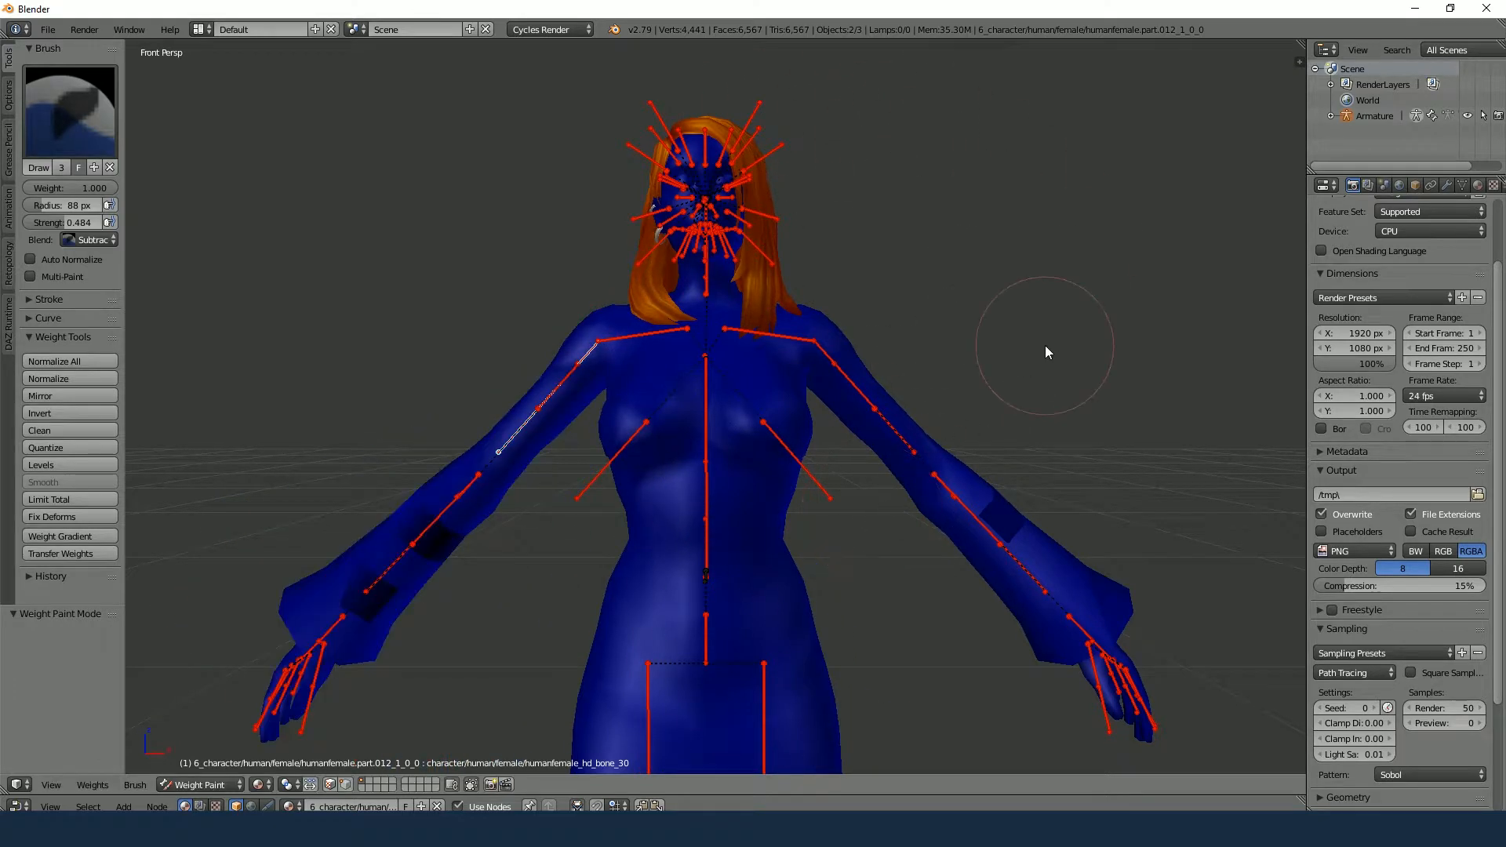
# Compare the painted weights of the character's right and left collarbone bones up close
pyautogui.scroll(3, 788, 508)
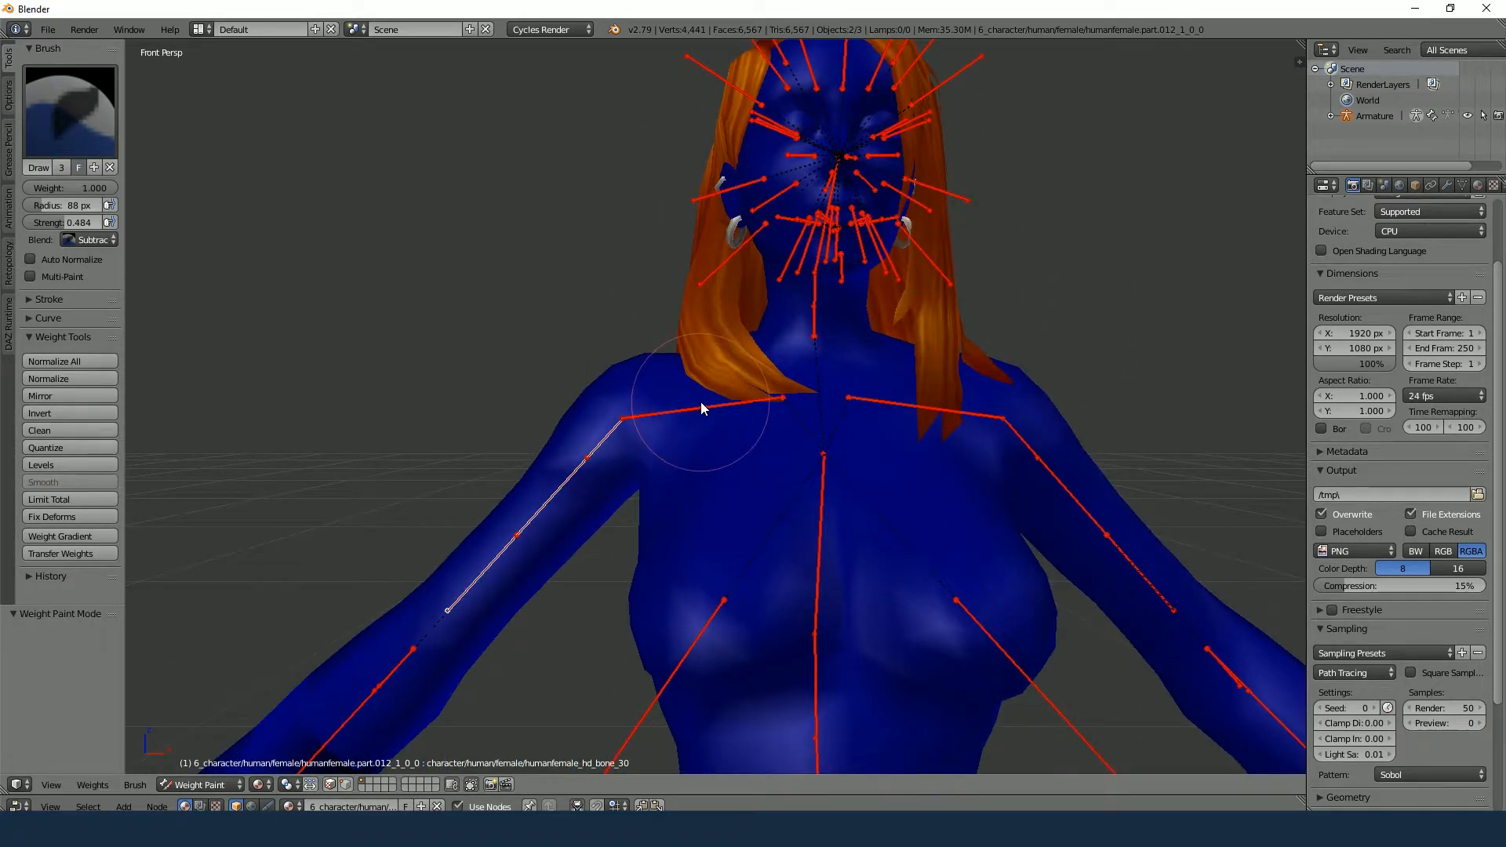
pyautogui.rightClick(759, 405)
pyautogui.keyDown('shift'); pyautogui.moveTo(907, 476); pyautogui.dragTo(825, 441, button='middle'); pyautogui.keyUp('shift')
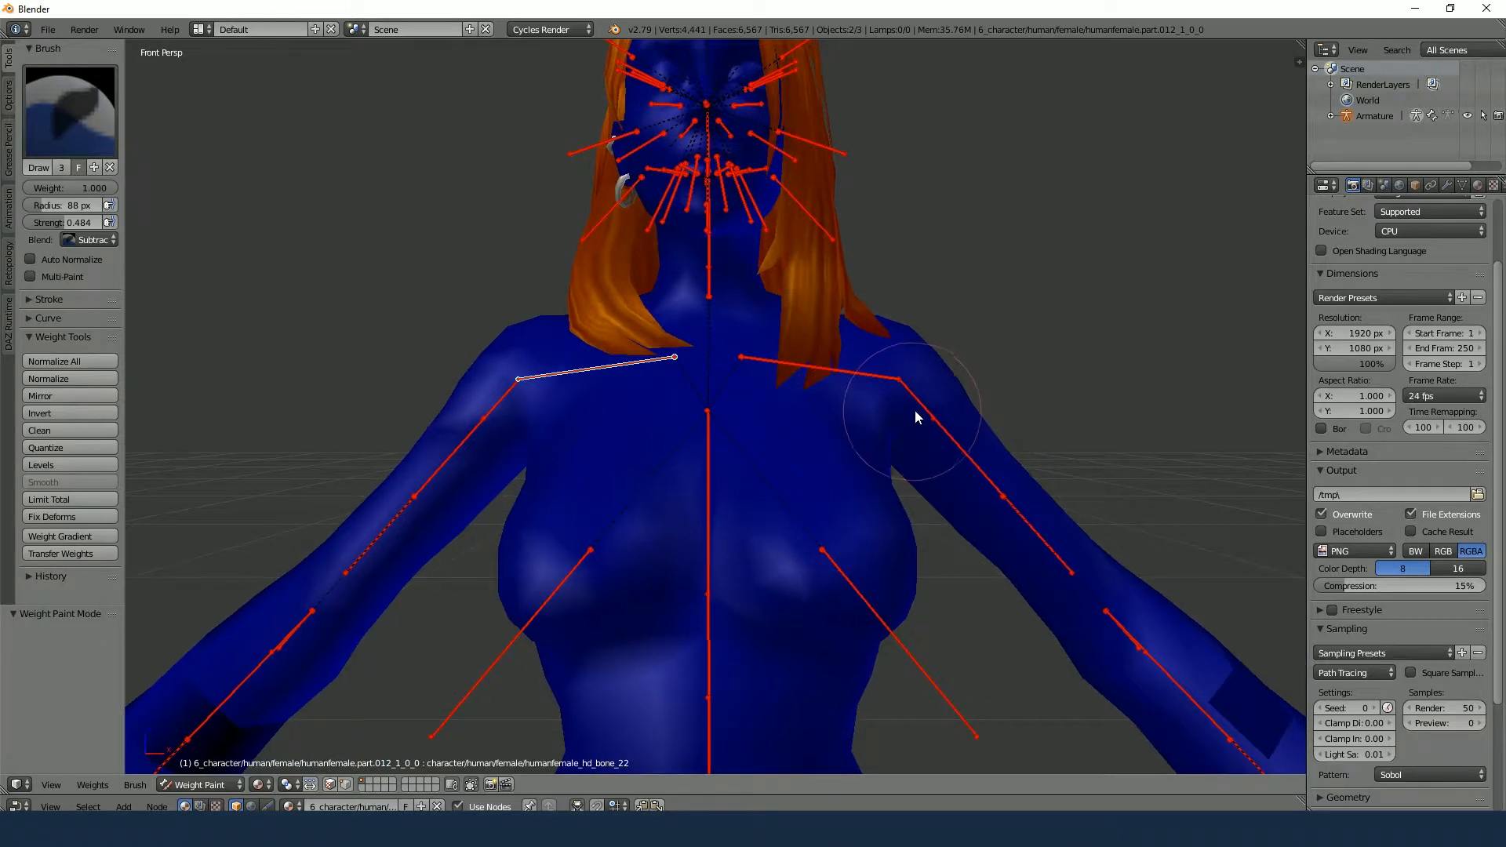
pyautogui.moveTo(915, 410); pyautogui.dragTo(916, 411, button='middle')
pyautogui.rightClick(879, 379)
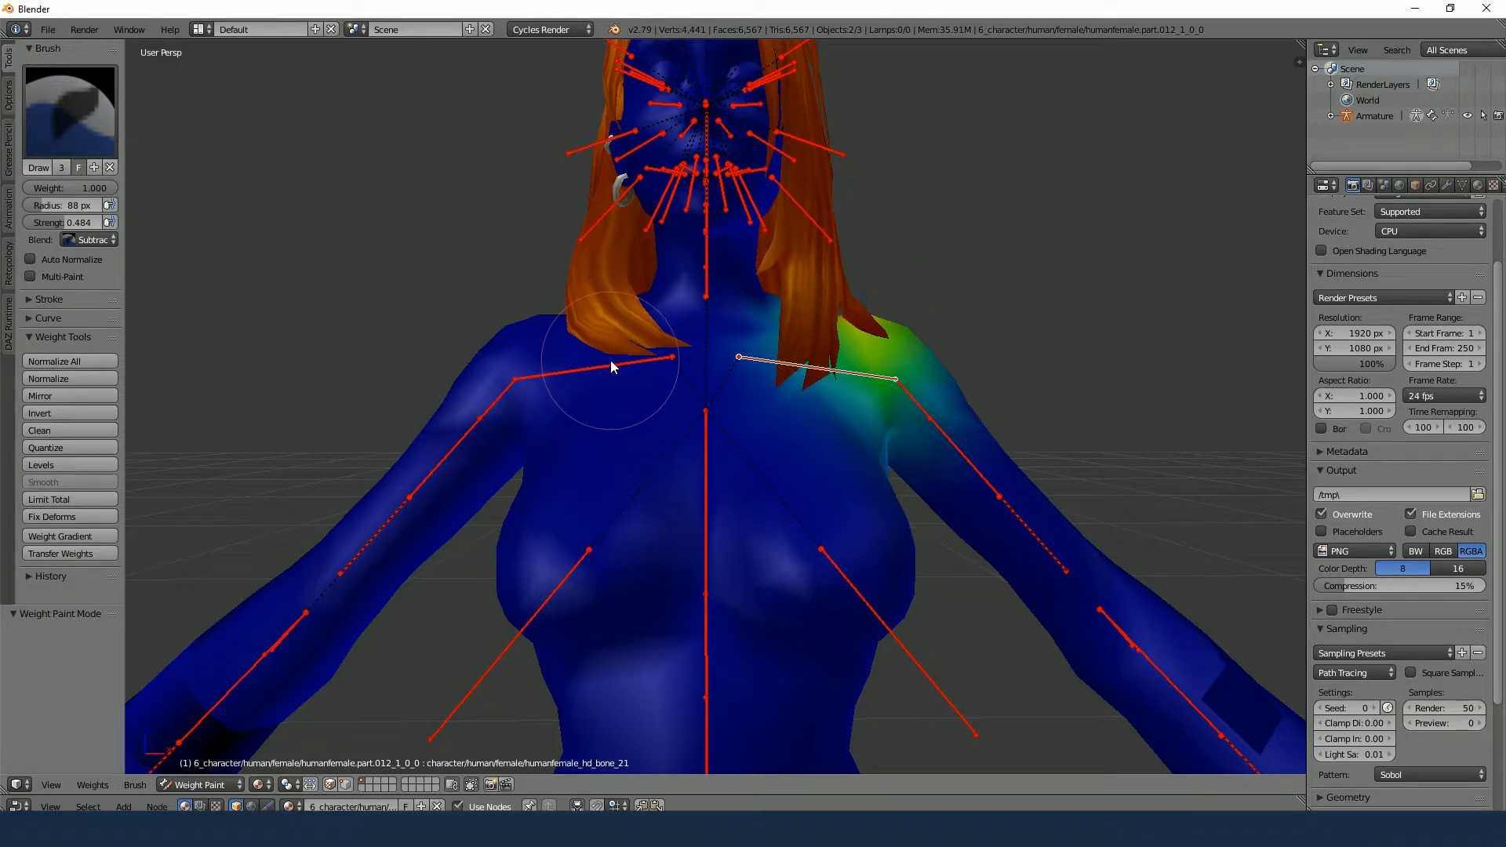
# Select the right collarbone bone and set the weight brush to a 108 px radius with Mix blending
pyautogui.rightClick(647, 374)
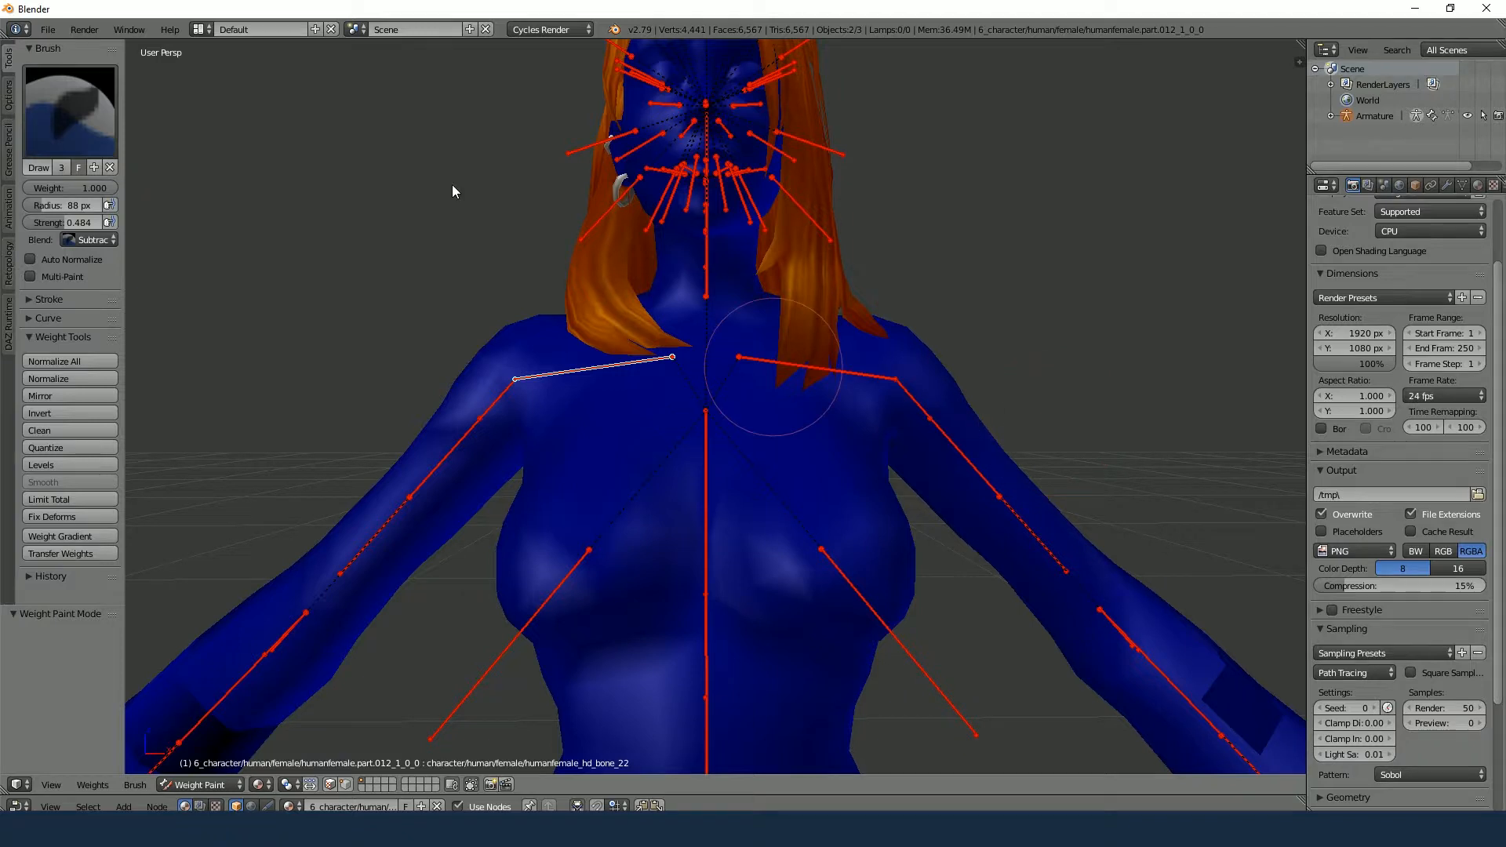
pyautogui.press('f')
pyautogui.click(515, 223)
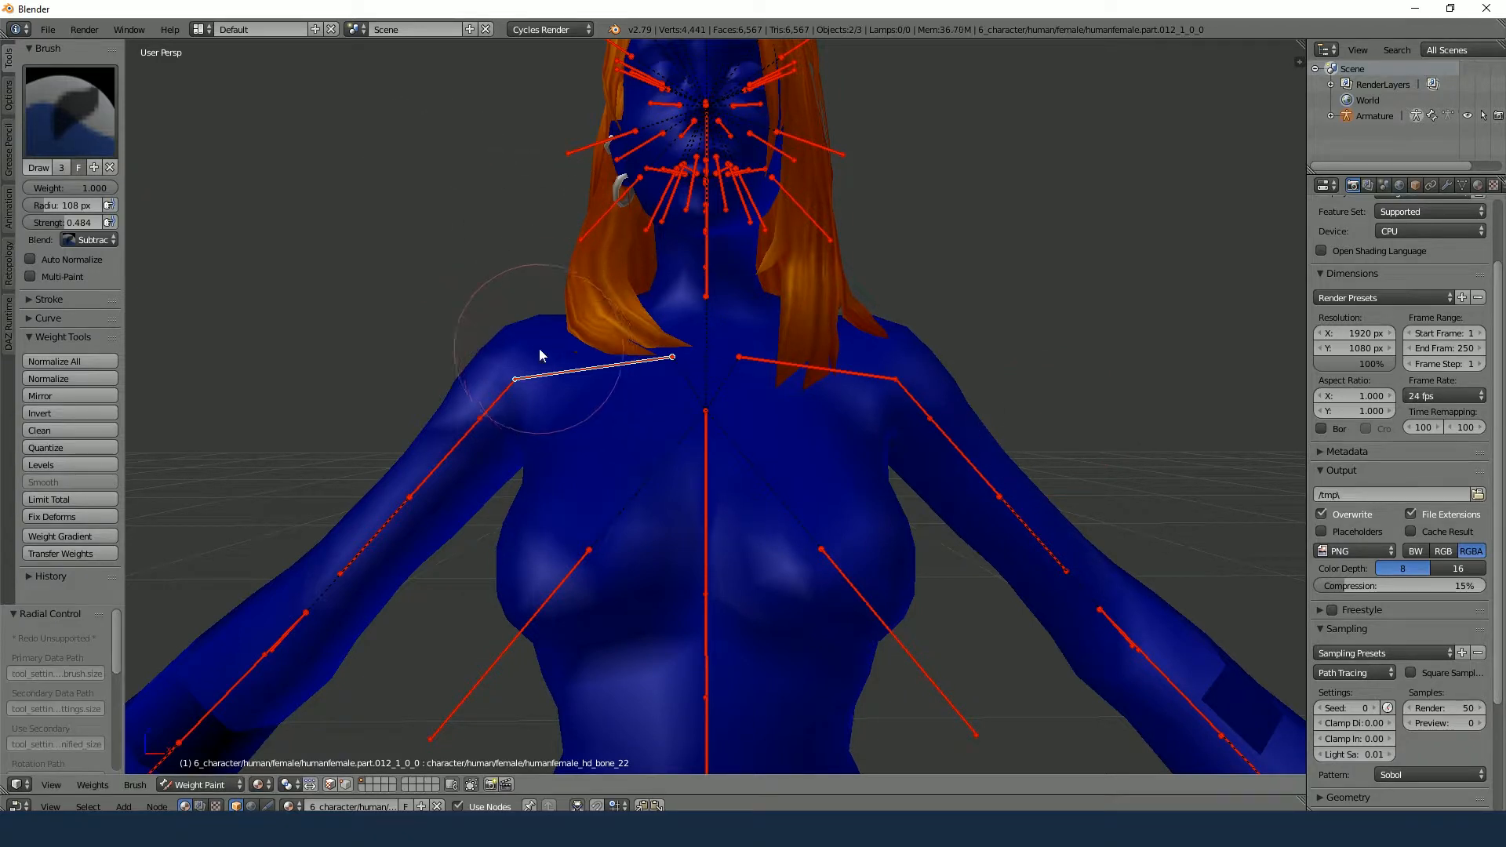
pyautogui.click(72, 243)
pyautogui.click(116, 228)
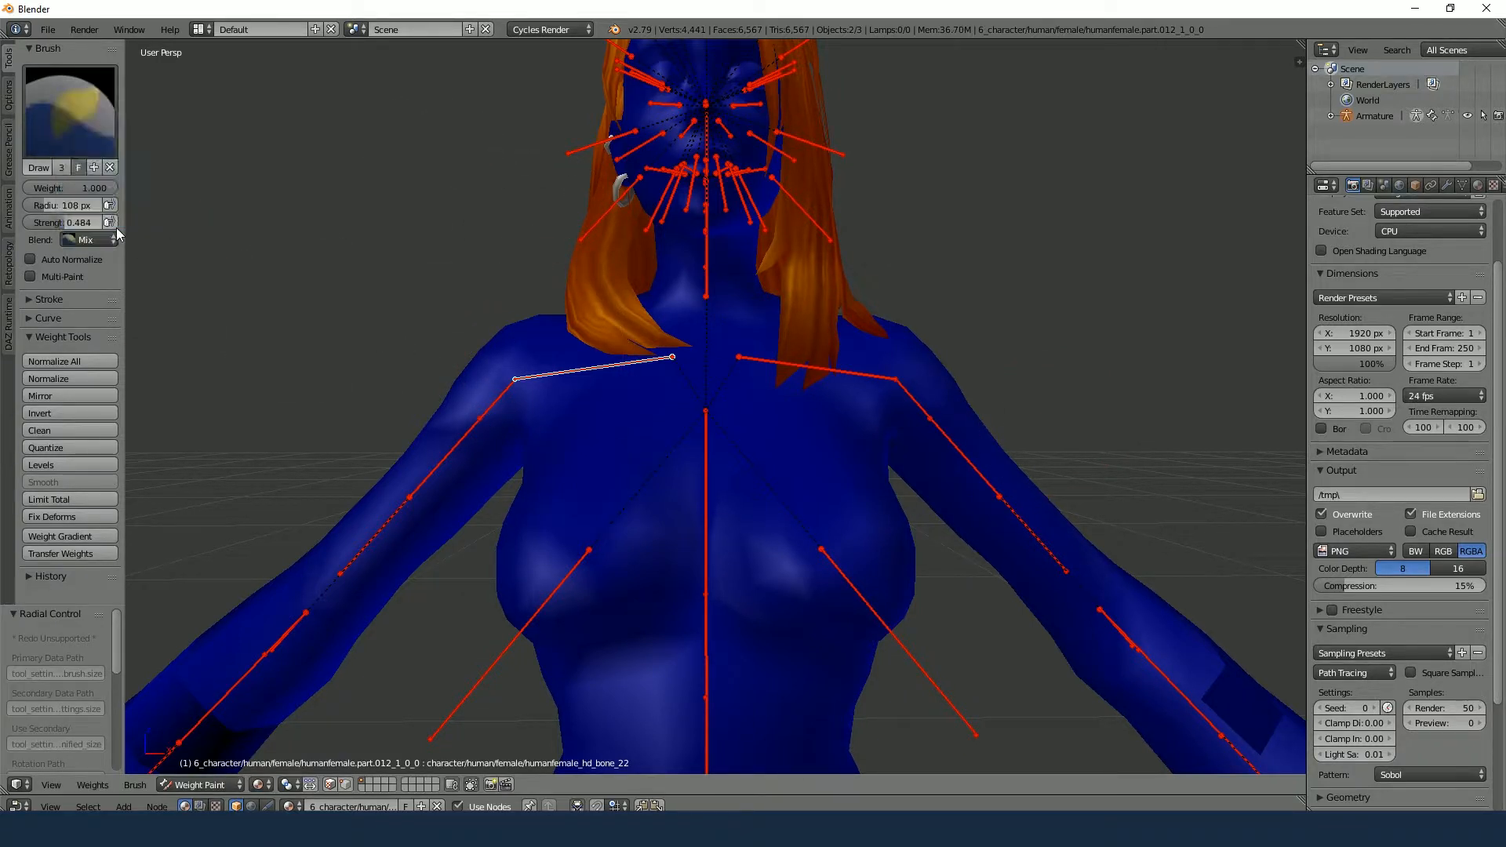
# Paint right collarbone weight over the character's right shoulder from the front, then across its back and armpit area
pyautogui.moveTo(548, 355)
pyautogui.mouseDown()
pyautogui.moveTo(503, 347)
pyautogui.moveTo(521, 376)
pyautogui.mouseUp()
pyautogui.moveTo(521, 376)
pyautogui.mouseDown(button='middle')
pyautogui.moveTo(732, 440)
pyautogui.moveTo(814, 441)
pyautogui.moveTo(826, 538)
pyautogui.moveTo(816, 497)
pyautogui.moveTo(574, 517)
pyautogui.moveTo(798, 487)
pyautogui.mouseUp(button='middle')
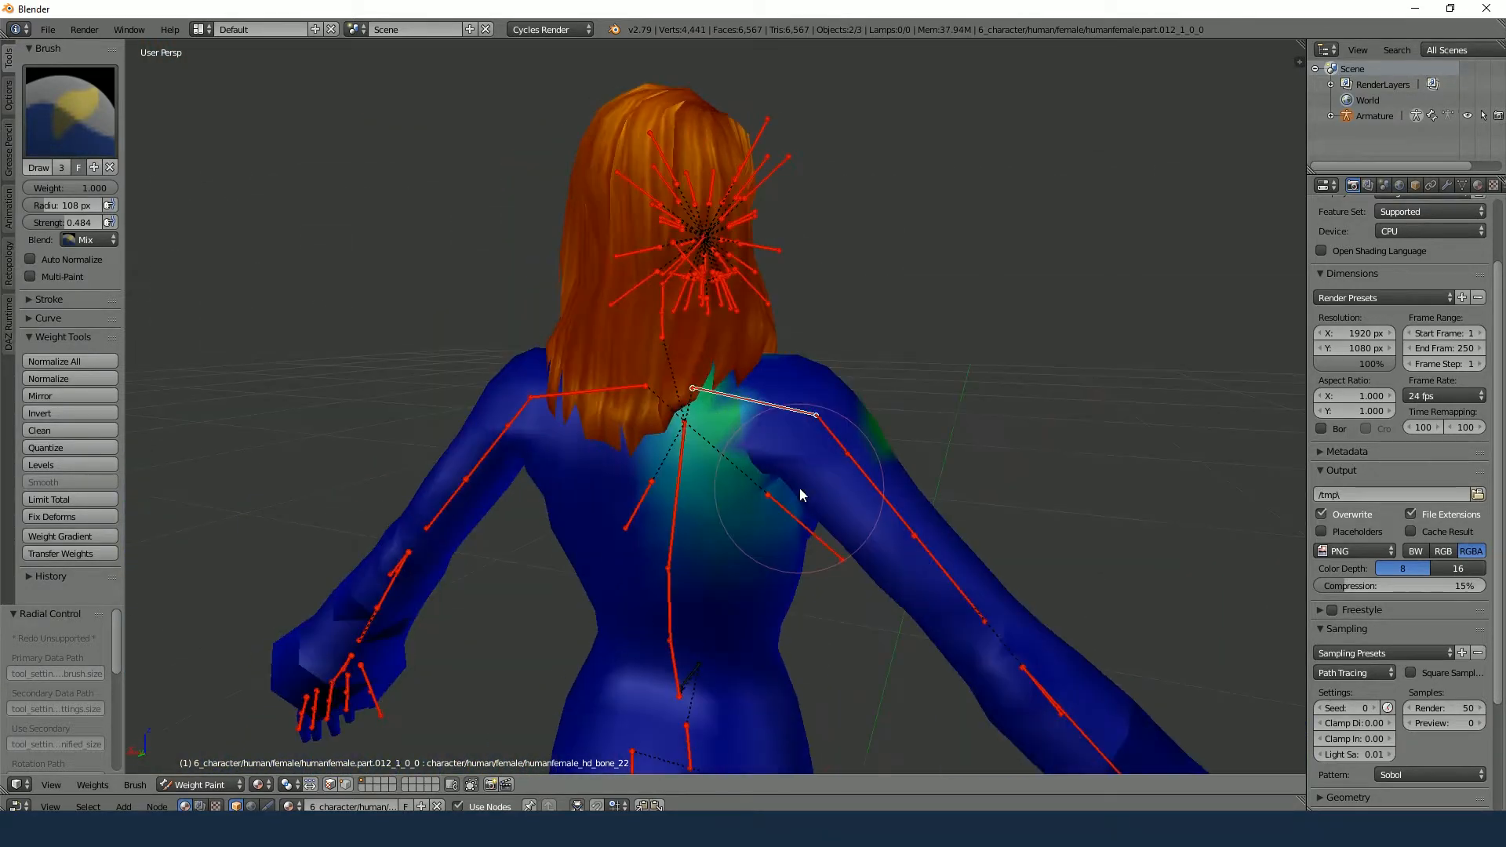
pyautogui.moveTo(822, 415)
pyautogui.mouseDown()
pyautogui.moveTo(781, 411)
pyautogui.moveTo(824, 415)
pyautogui.moveTo(841, 461)
pyautogui.mouseUp()
pyautogui.moveTo(1014, 601); pyautogui.dragTo(1056, 551, button='middle')
pyautogui.moveTo(824, 502); pyautogui.dragTo(841, 464)
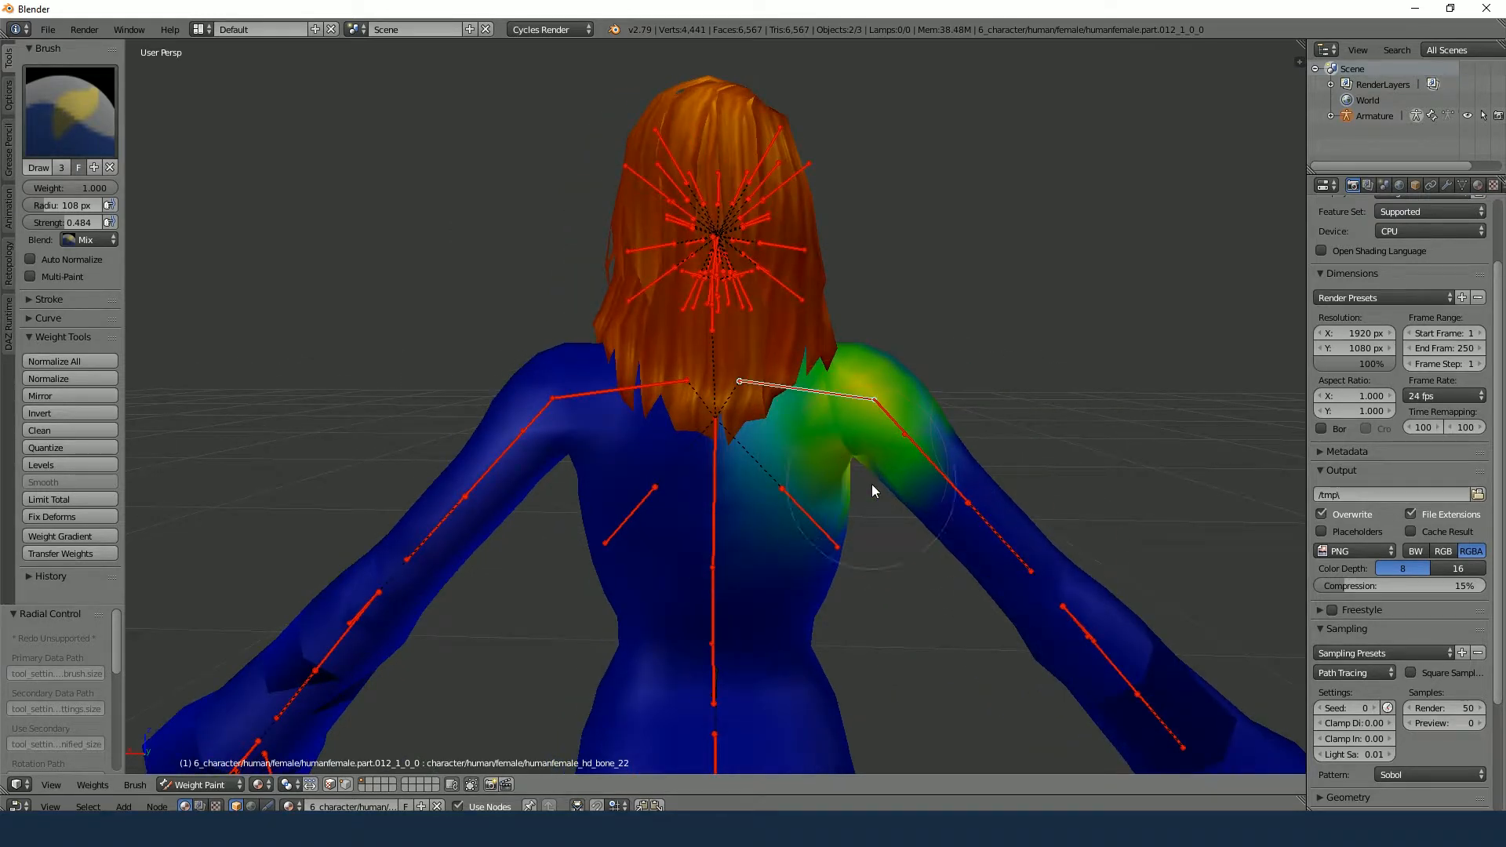
# Test-rotate the right collarbone bone to check the shoulder deformation, then cancel the rotation
pyautogui.press('r')
pyautogui.rightClick(1017, 461)
pyautogui.press('KP_1')
pyautogui.keyDown('shift'); pyautogui.moveTo(609, 511); pyautogui.dragTo(868, 480, button='middle'); pyautogui.keyUp('shift')
pyautogui.scroll(3, 879, 479)
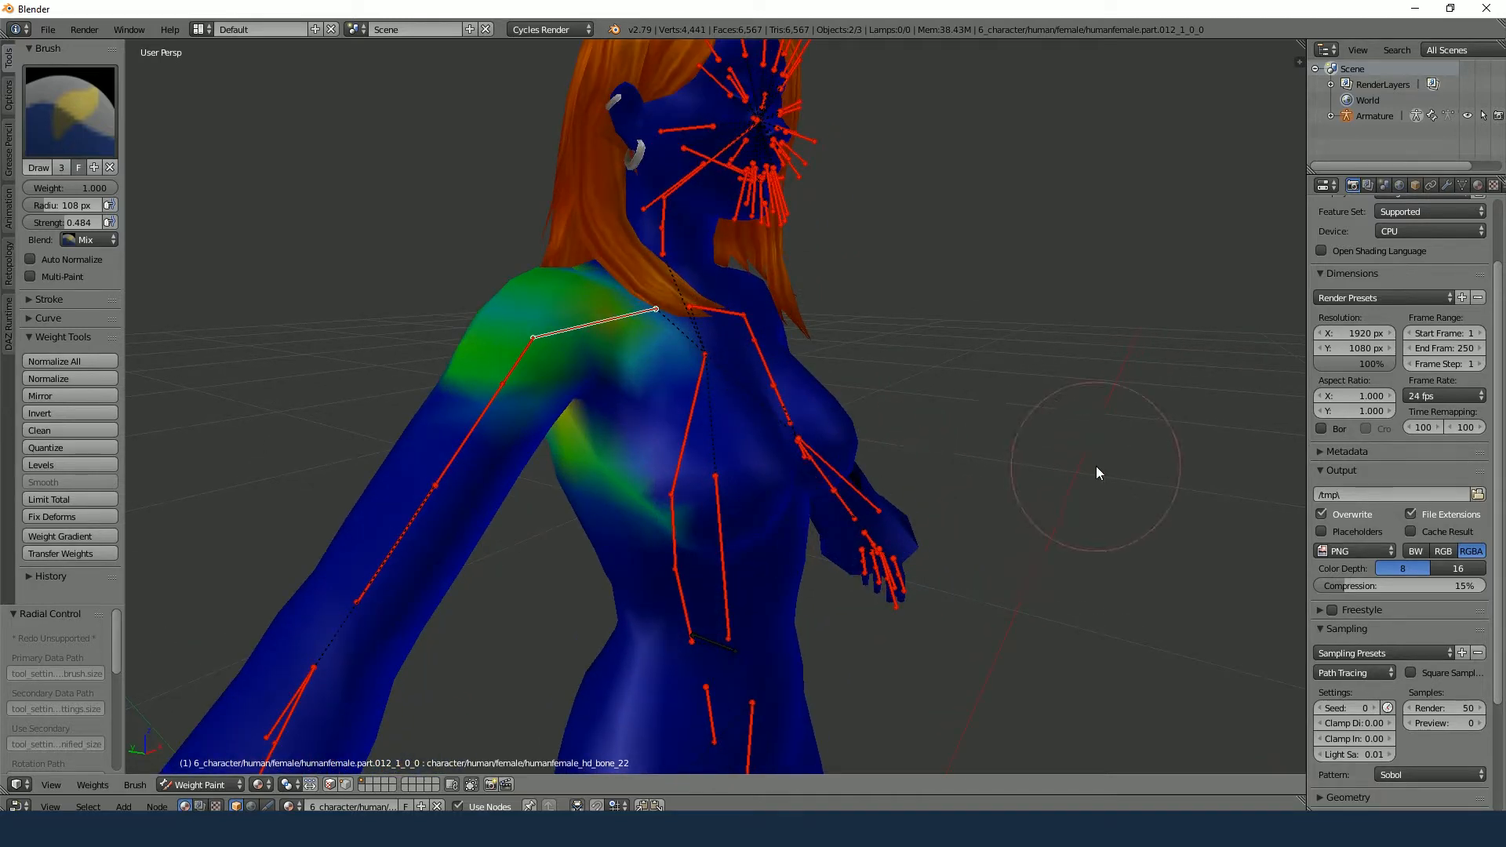
# Compare the left collarbone bone's painted weights with those of the right collarbone around the chest and armpit
pyautogui.moveTo(1096, 467); pyautogui.dragTo(986, 410, button='middle')
pyautogui.rightClick(1037, 319)
pyautogui.moveTo(1170, 431); pyautogui.dragTo(928, 494, button='middle')
pyautogui.scroll(3, 559, 575)
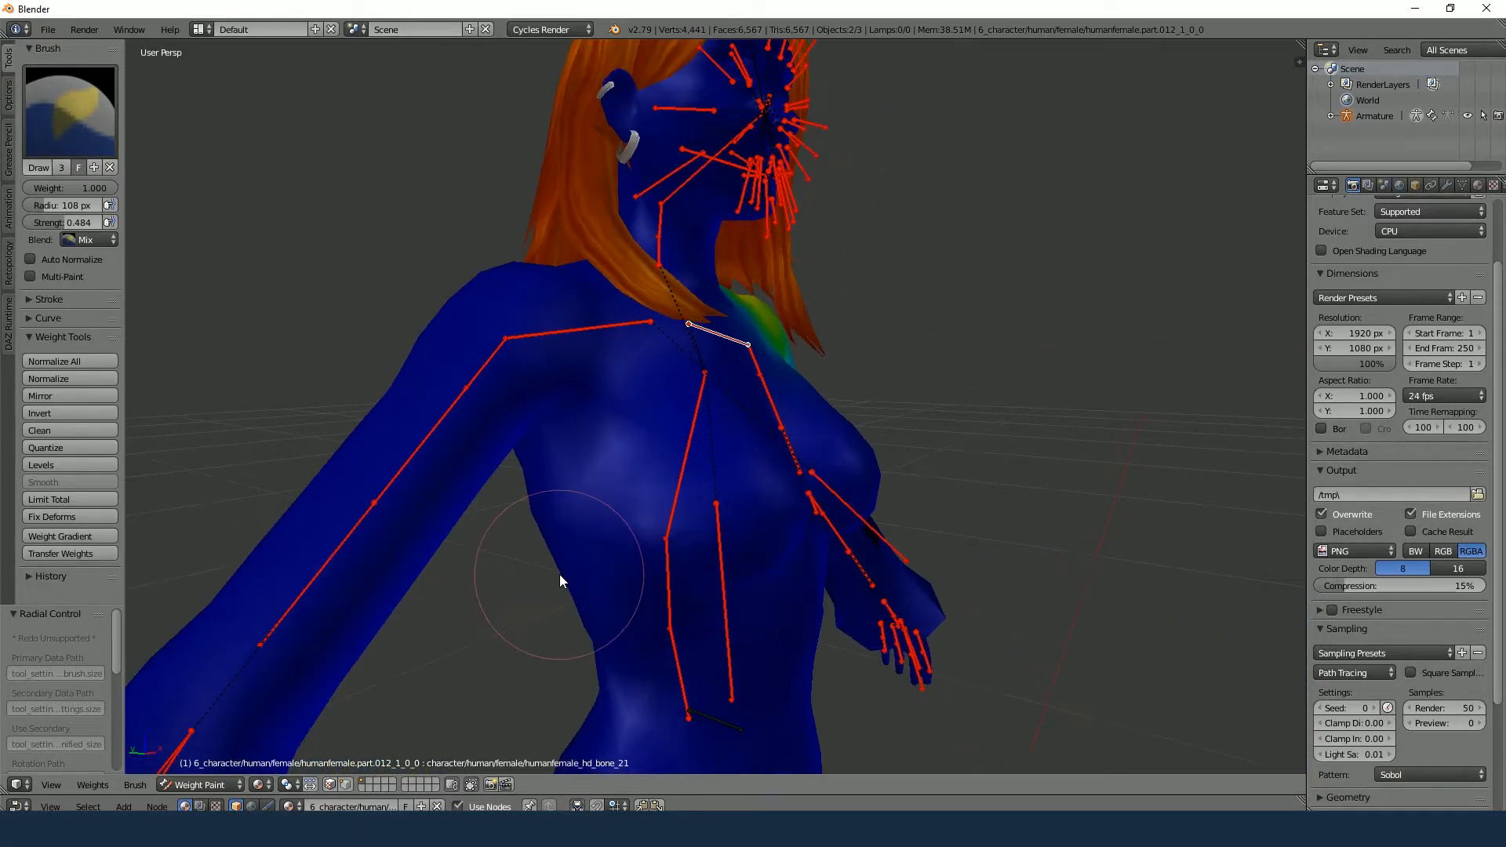
pyautogui.rightClick(574, 336)
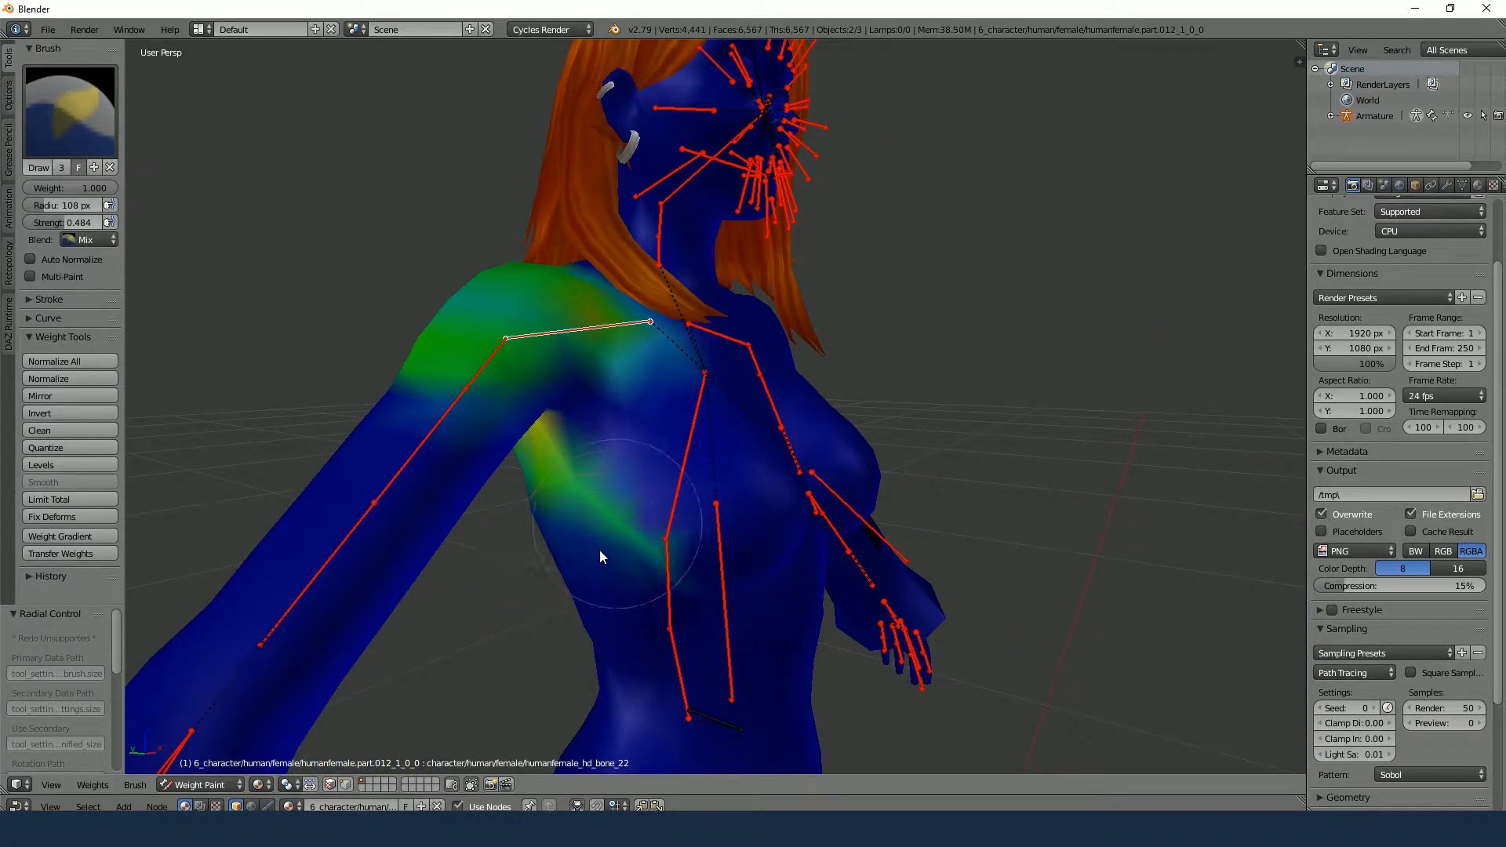
# Remove stray right collarbone weight from the side of the chest with Subtract blending, then repaint the armpit with Mix blending
pyautogui.click(86, 238)
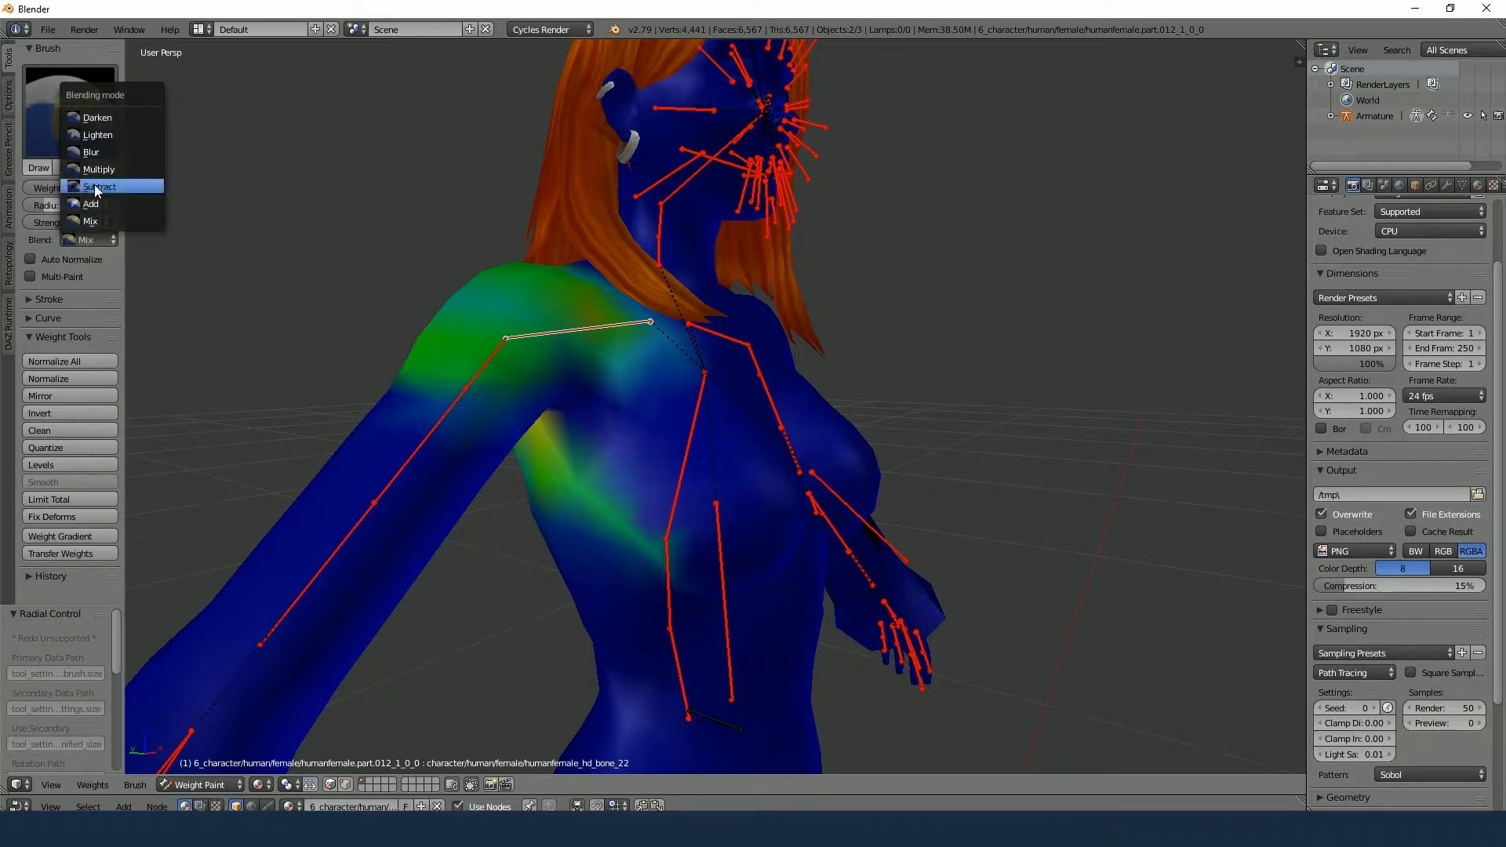
pyautogui.click(100, 188)
pyautogui.moveTo(652, 535)
pyautogui.mouseDown()
pyautogui.moveTo(632, 532)
pyautogui.moveTo(569, 443)
pyautogui.mouseUp()
pyautogui.click(98, 238)
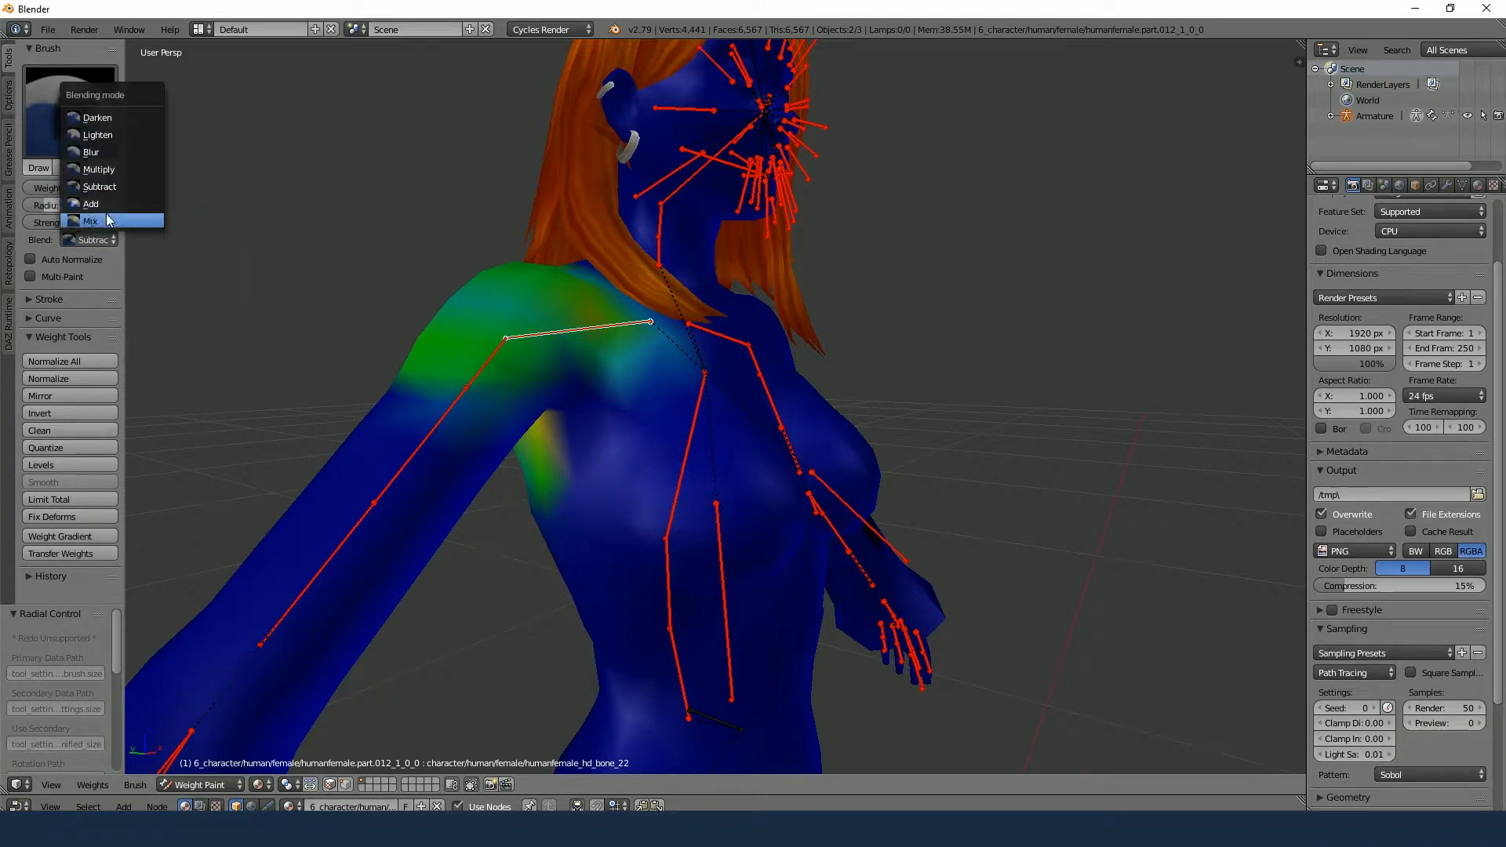
pyautogui.click(90, 221)
pyautogui.moveTo(547, 435); pyautogui.dragTo(600, 421)
# Test-rotate the right collarbone bone from the front of the character and cancel the rotation
pyautogui.moveTo(600, 421)
pyautogui.mouseDown(button='middle')
pyautogui.moveTo(736, 425)
pyautogui.moveTo(722, 427)
pyautogui.mouseUp(button='middle')
pyautogui.scroll(-3, 715, 397)
pyautogui.moveTo(877, 446); pyautogui.dragTo(854, 398, button='middle')
pyautogui.press('r')
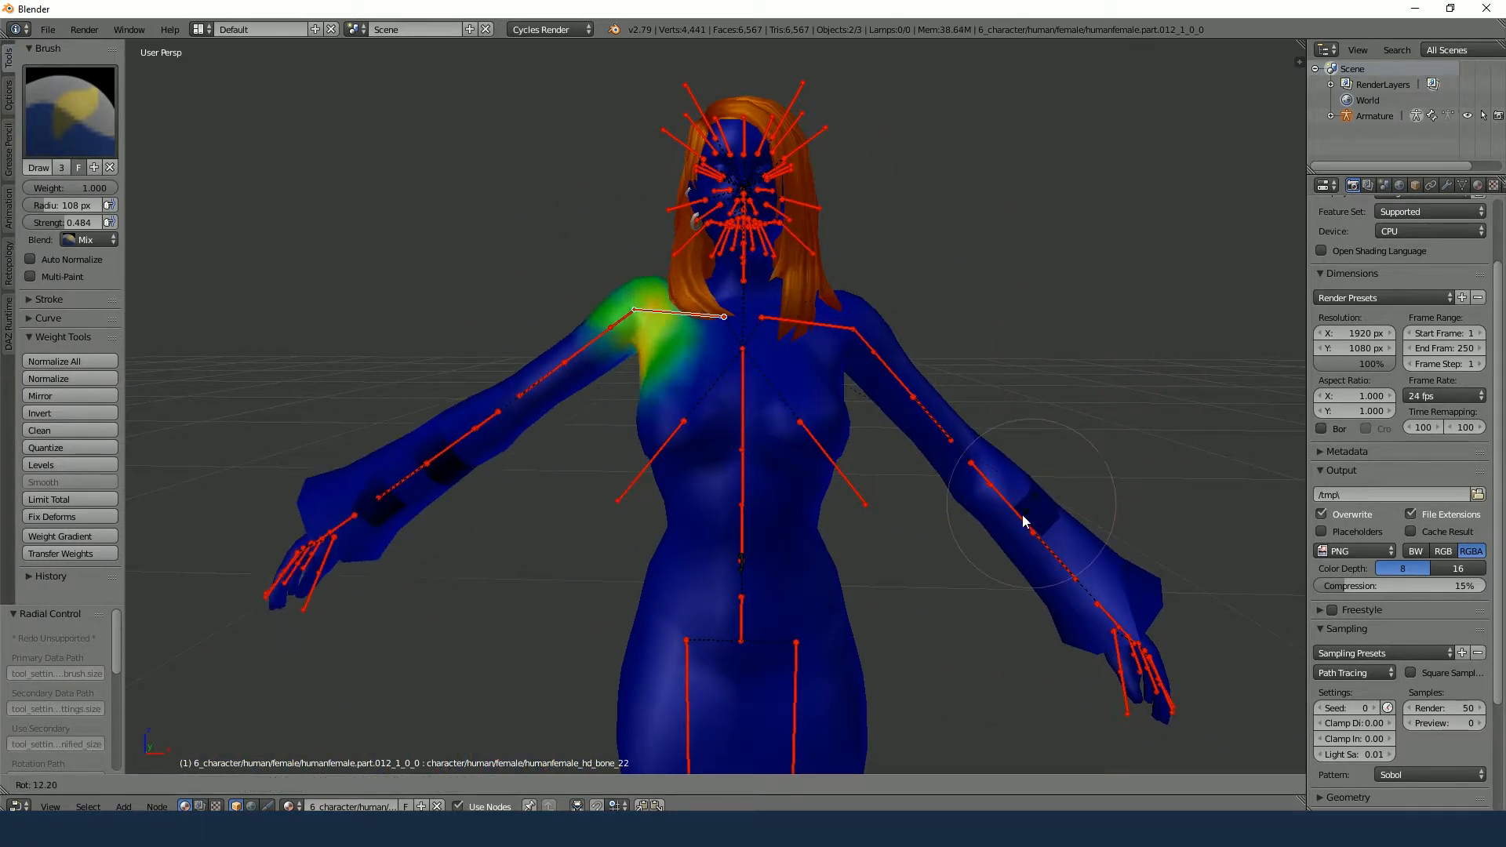
pyautogui.rightClick(1004, 383)
# Select the right upper arm bone in front view, test-rotate it toward the body, and cancel the rotation
pyautogui.moveTo(676, 459); pyautogui.dragTo(648, 417, button='middle')
pyautogui.press('KP_1')
pyautogui.rightClick(584, 357)
pyautogui.press('r')
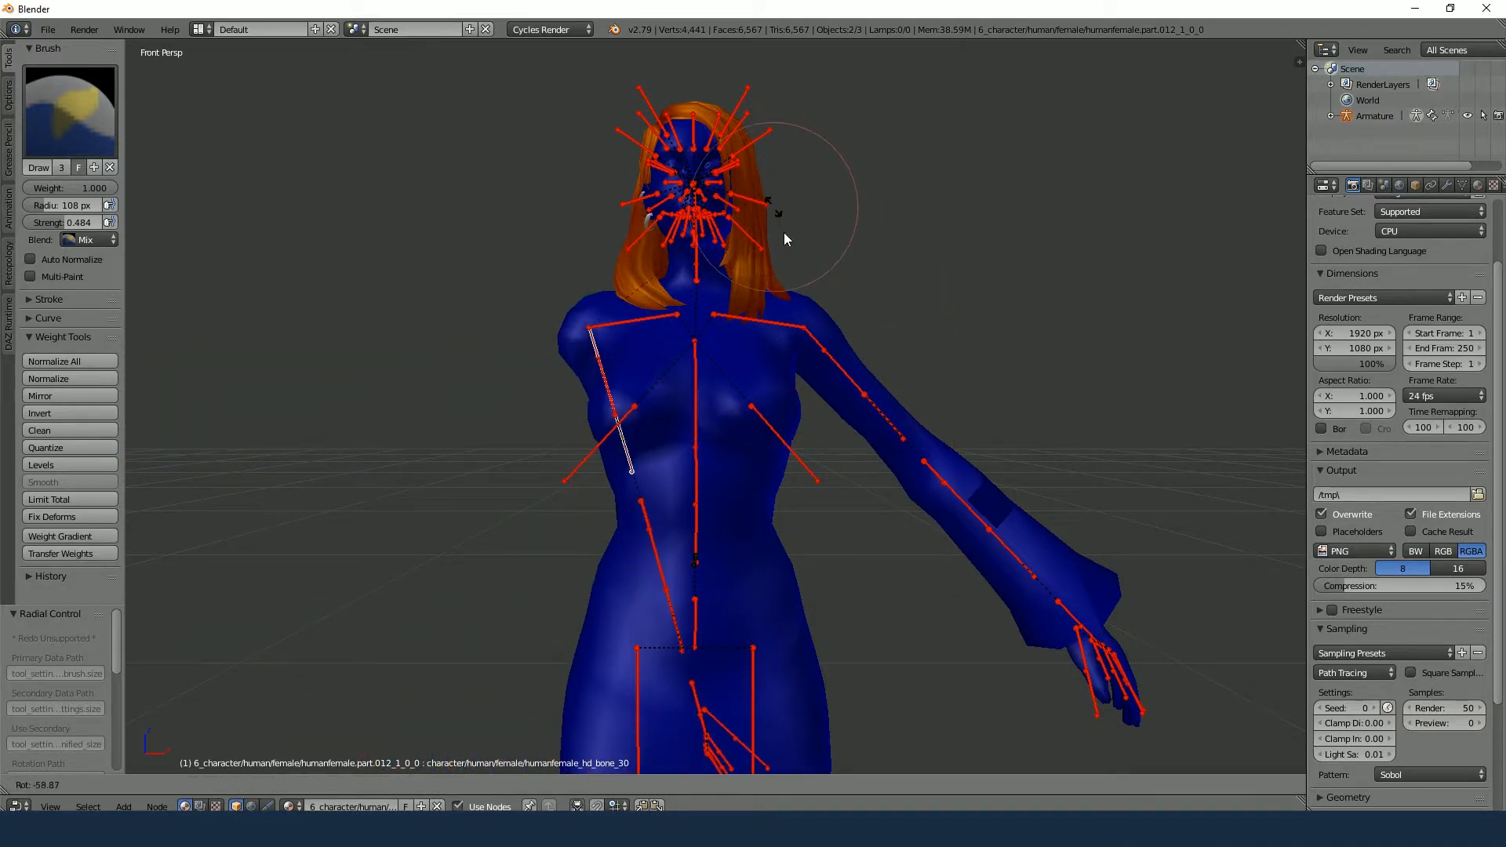
pyautogui.rightClick(787, 479)
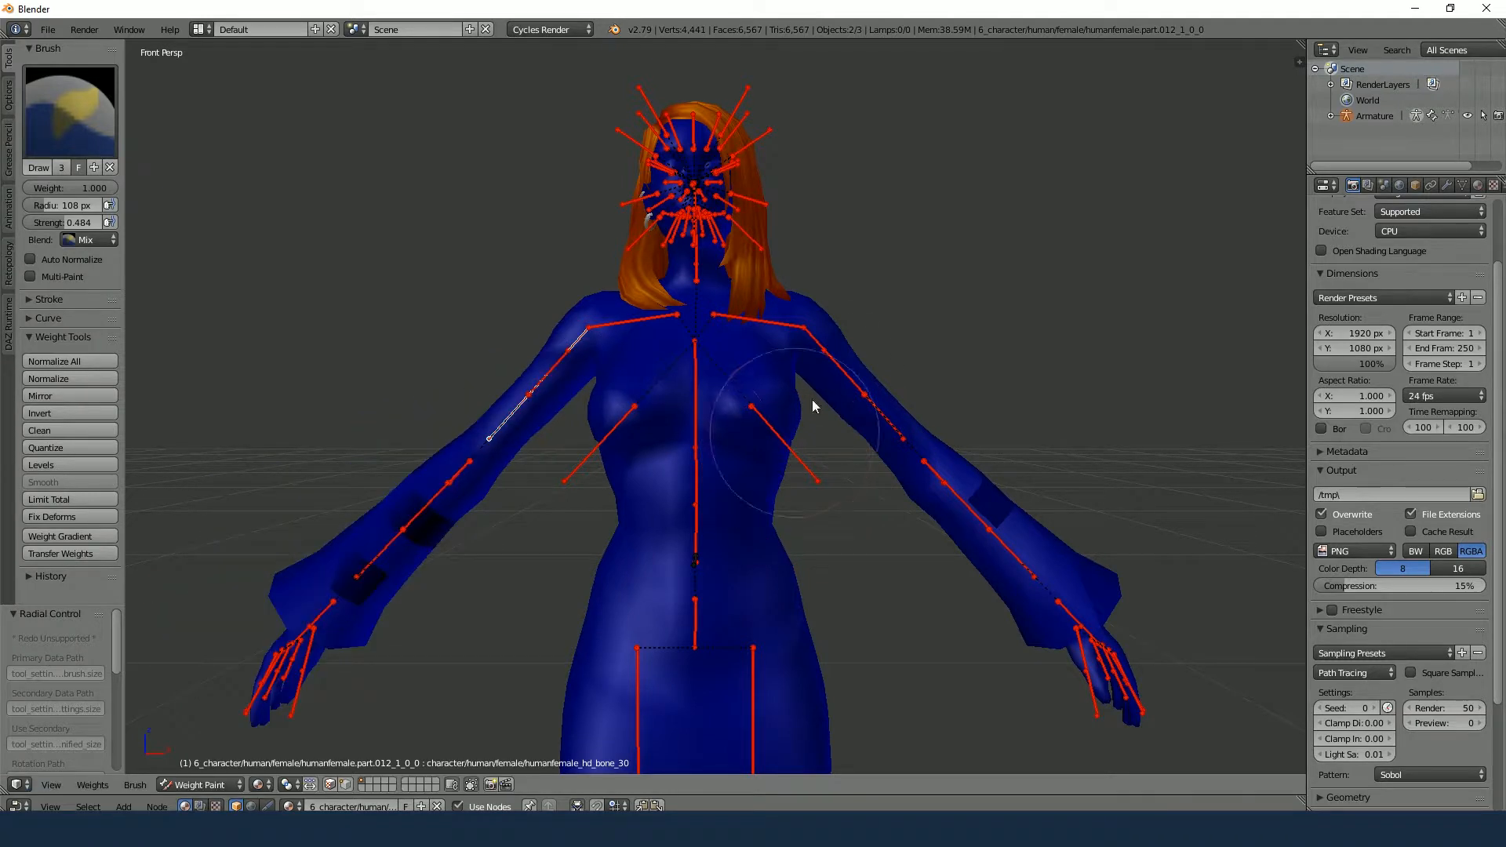
# Paint right upper arm bone weight over the right shoulder and upper arm, using the left arm's weights as reference, and undo the last dab
pyautogui.rightClick(827, 346)
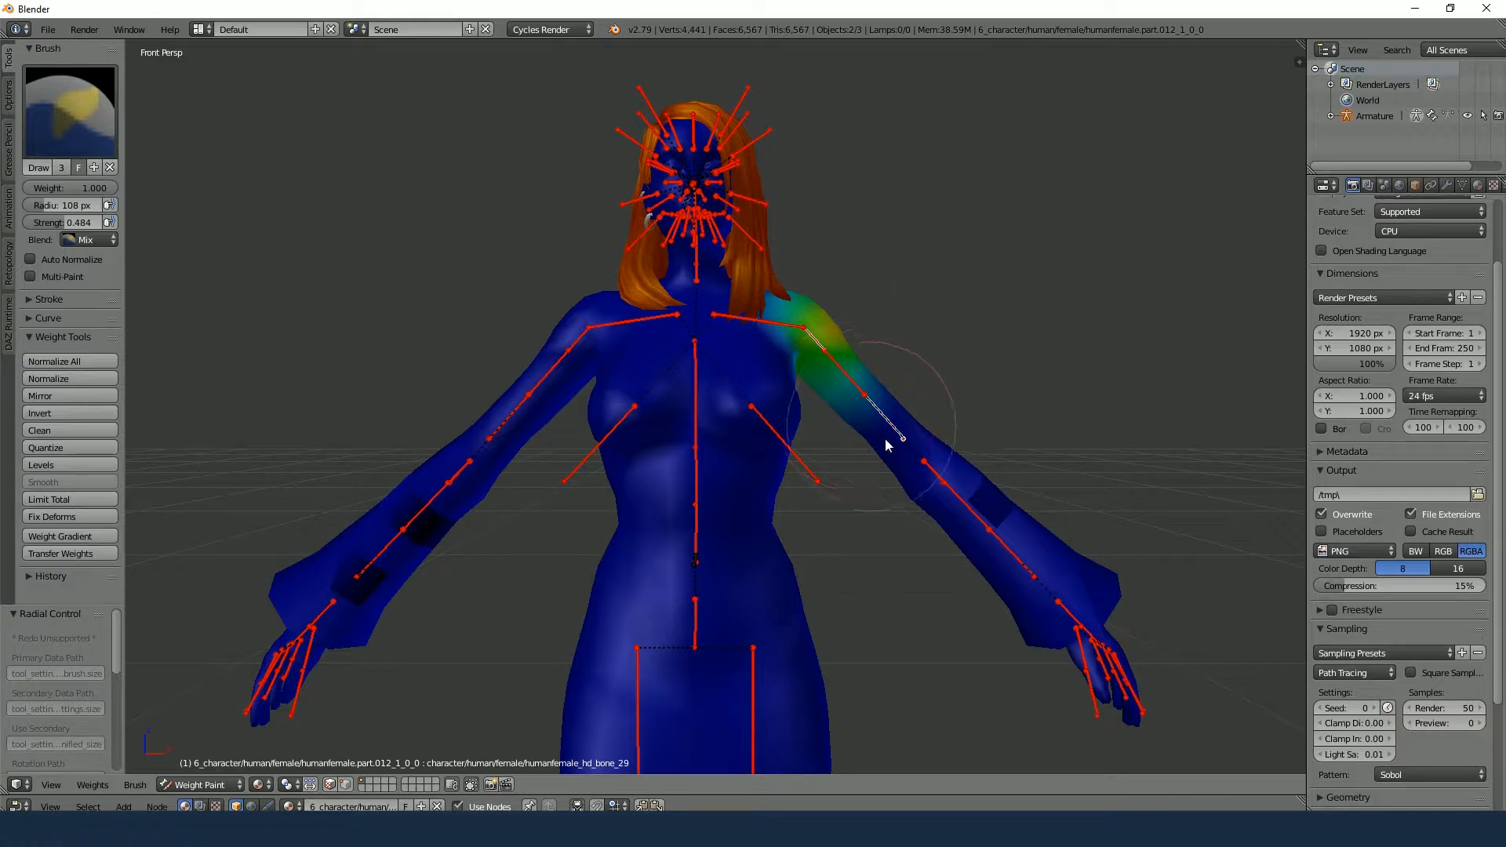
pyautogui.rightClick(577, 343)
pyautogui.moveTo(558, 360)
pyautogui.mouseDown()
pyautogui.moveTo(591, 312)
pyautogui.moveTo(528, 393)
pyautogui.mouseUp()
pyautogui.moveTo(450, 376)
pyautogui.mouseDown(button='middle')
pyautogui.moveTo(582, 423)
pyautogui.moveTo(480, 339)
pyautogui.mouseUp(button='middle')
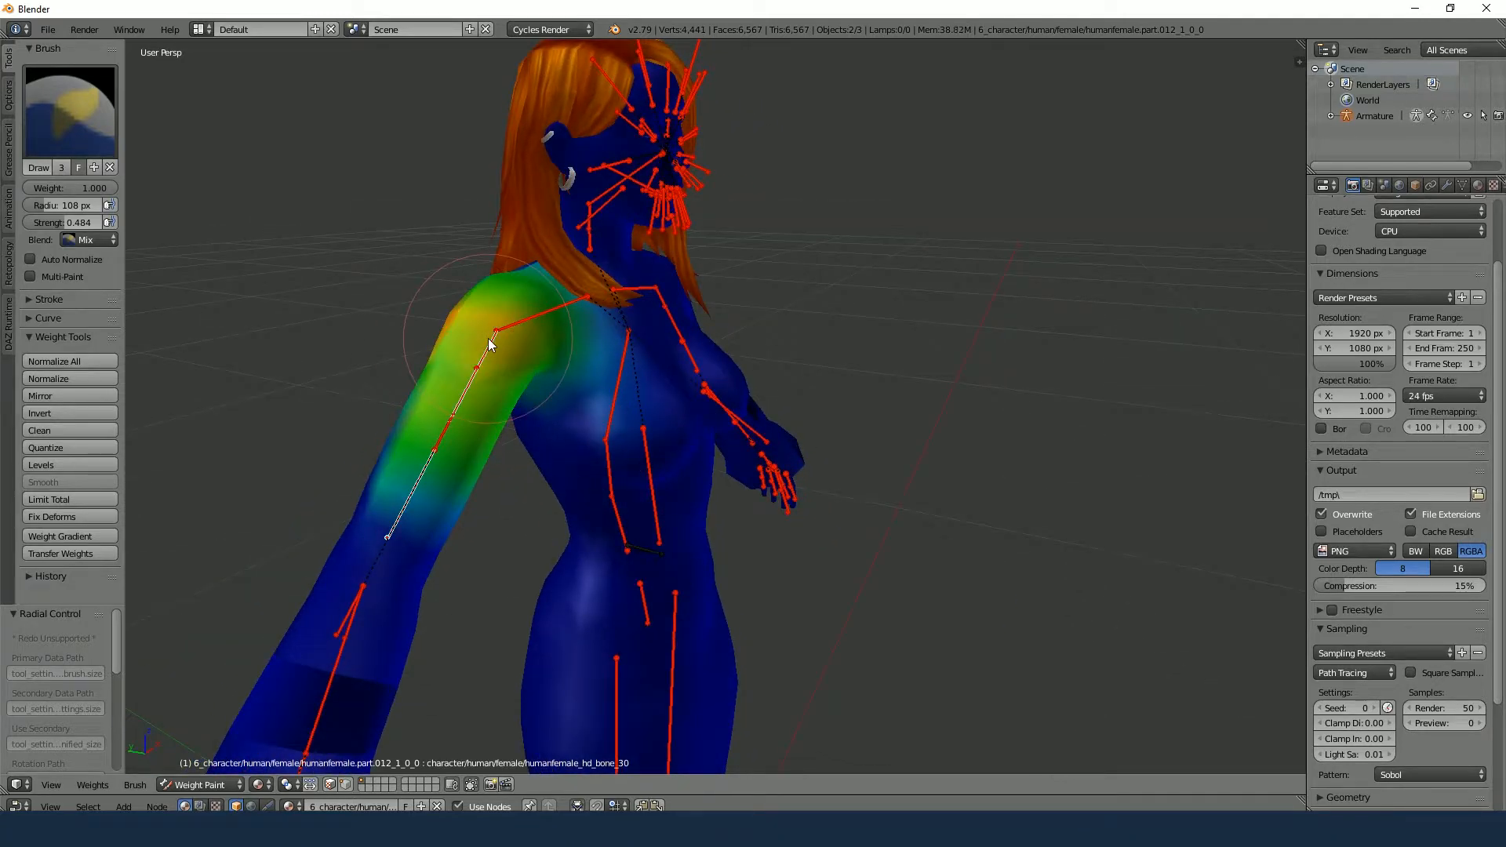
pyautogui.moveTo(400, 373)
pyautogui.mouseDown(button='middle')
pyautogui.moveTo(769, 444)
pyautogui.moveTo(919, 315)
pyautogui.mouseUp(button='middle')
pyautogui.moveTo(877, 380)
pyautogui.mouseDown(button='middle')
pyautogui.moveTo(635, 430)
pyautogui.moveTo(554, 360)
pyautogui.moveTo(592, 345)
pyautogui.mouseUp(button='middle')
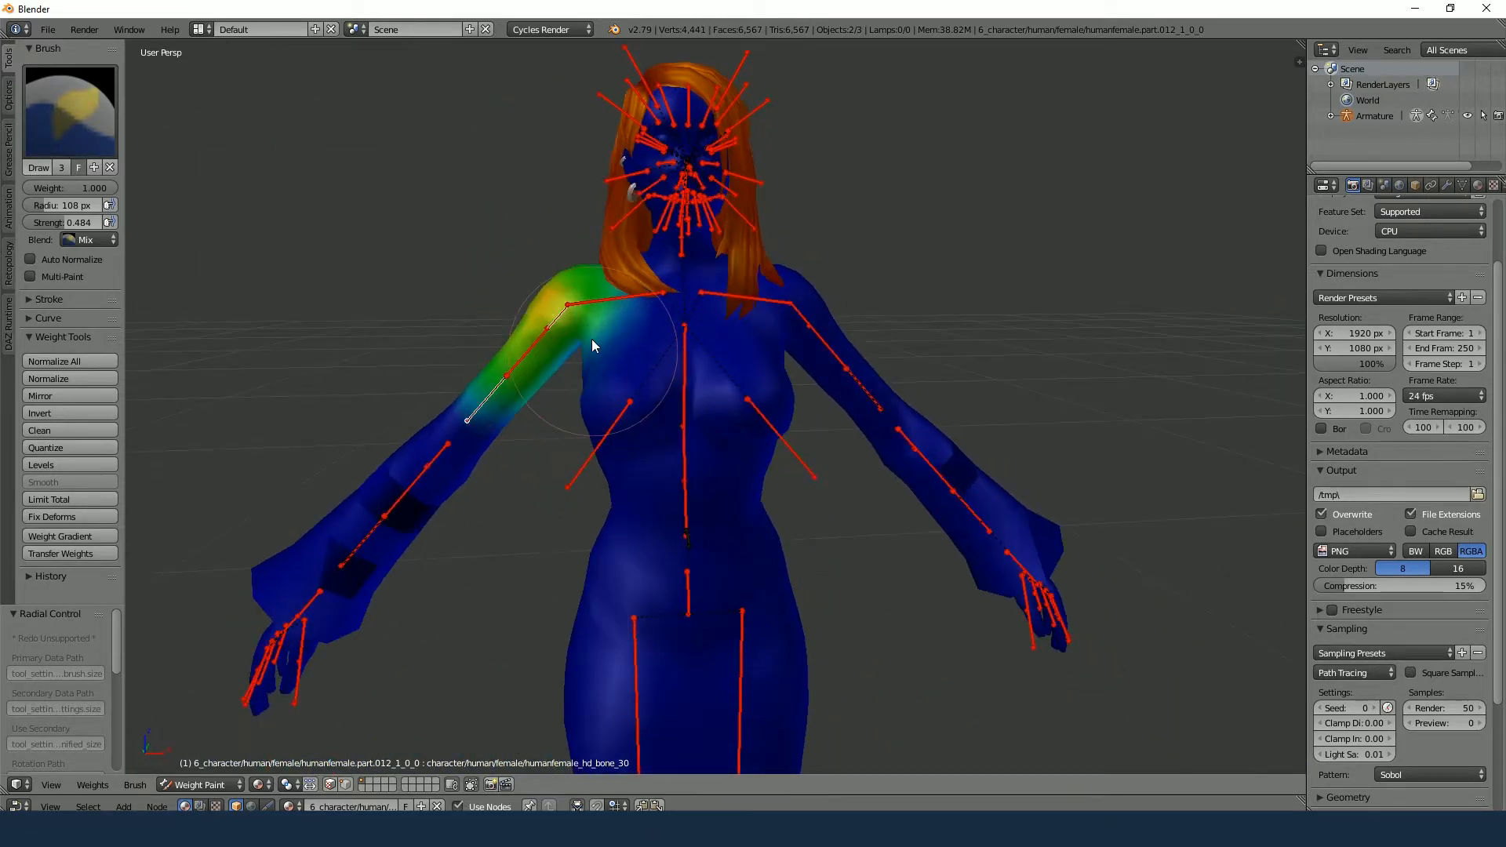
pyautogui.click(540, 279)
pyautogui.hotkey('ctrl', 'z')
# Inspect the right arm from the side, then test-rotate the right upper arm bone in front view and cancel
pyautogui.moveTo(732, 362)
pyautogui.mouseDown(button='middle')
pyautogui.moveTo(718, 209)
pyautogui.moveTo(753, 390)
pyautogui.moveTo(776, 323)
pyautogui.moveTo(679, 354)
pyautogui.moveTo(727, 470)
pyautogui.moveTo(721, 442)
pyautogui.mouseUp(button='middle')
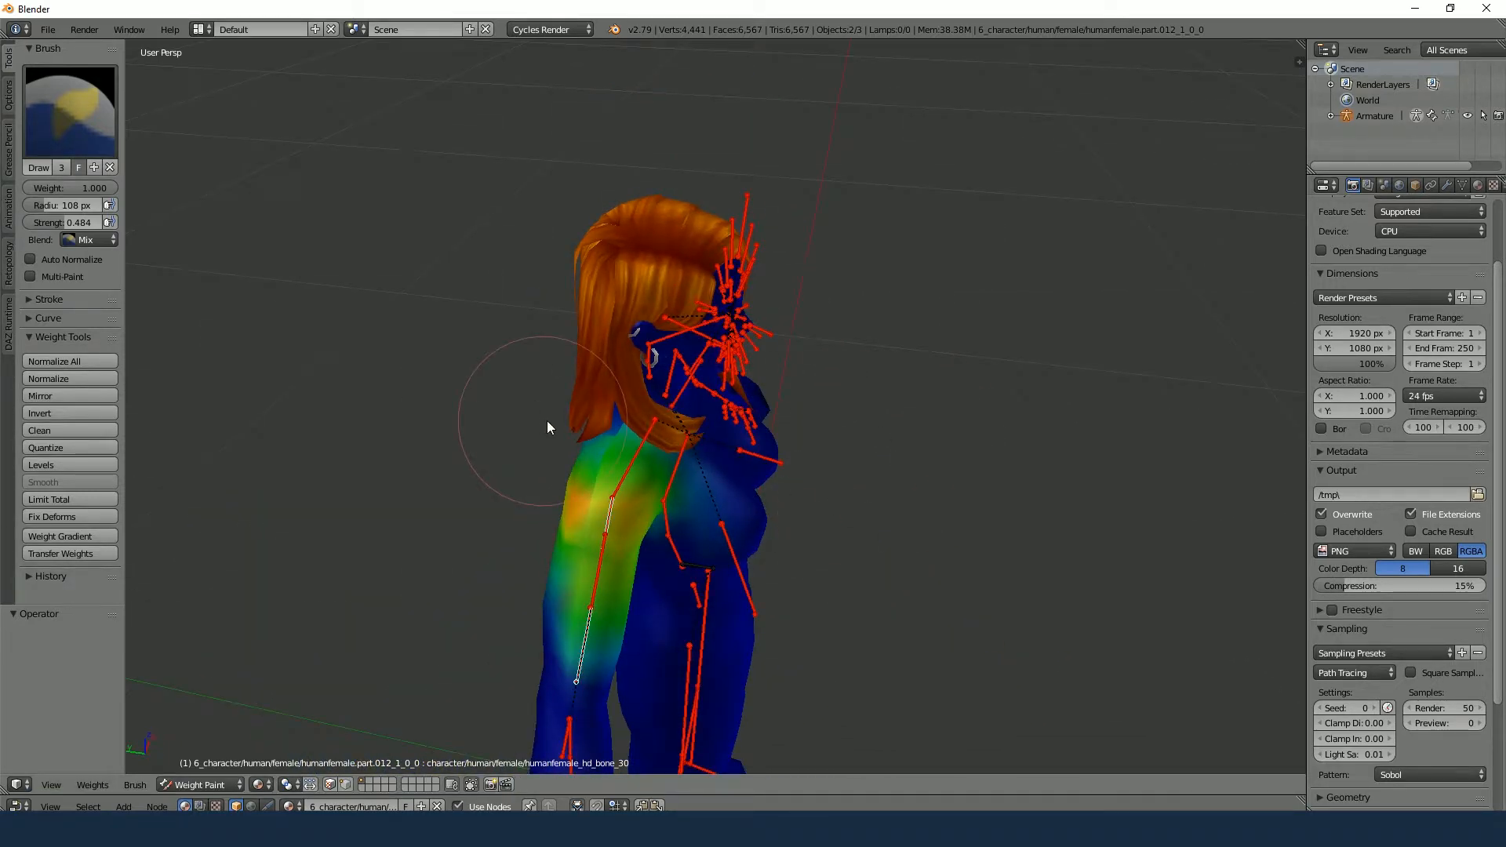
pyautogui.press('KP_1')
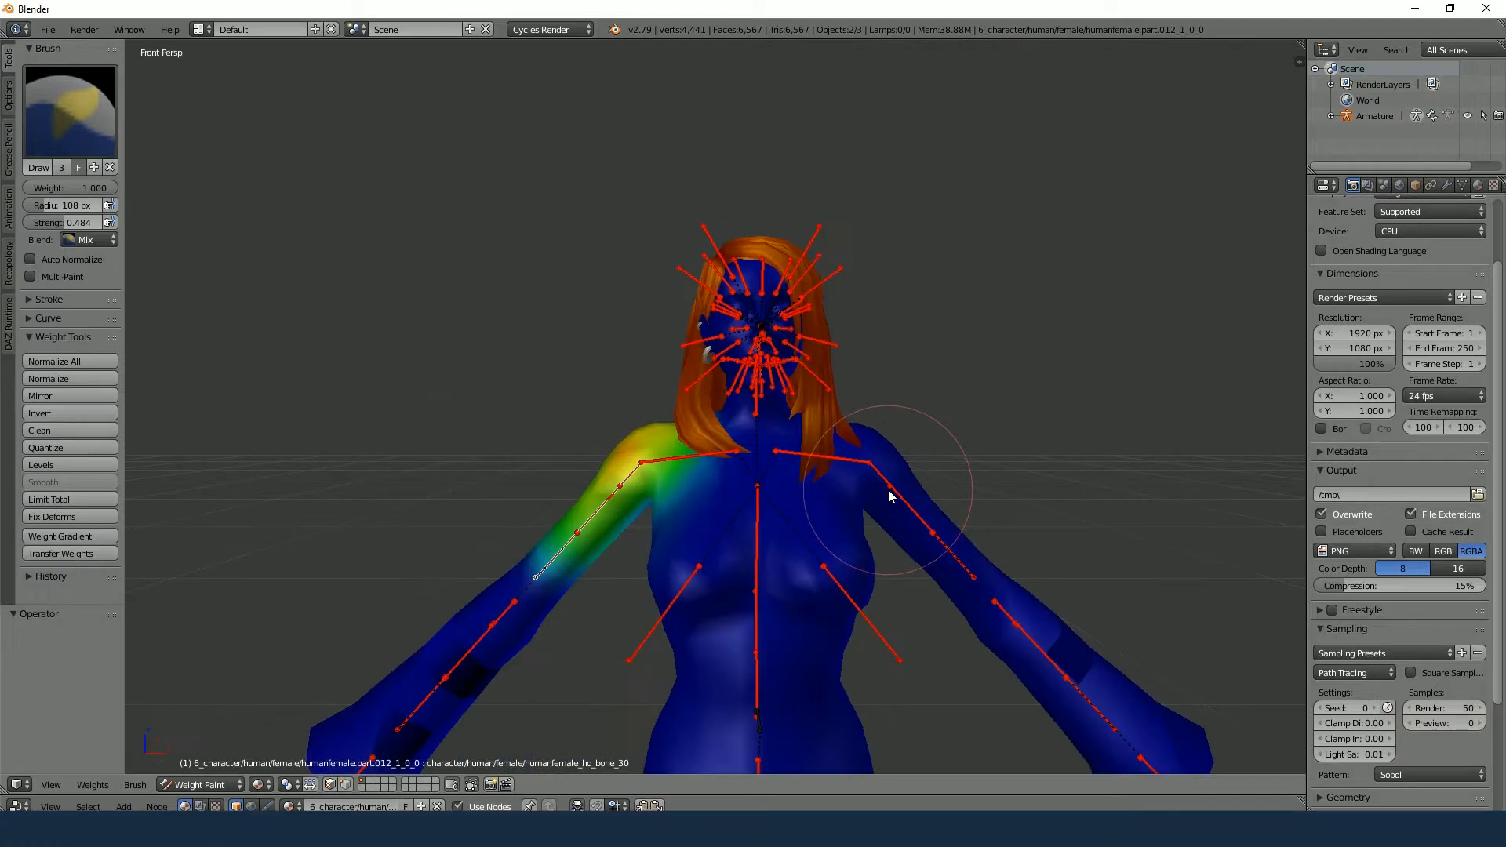
pyautogui.press('r')
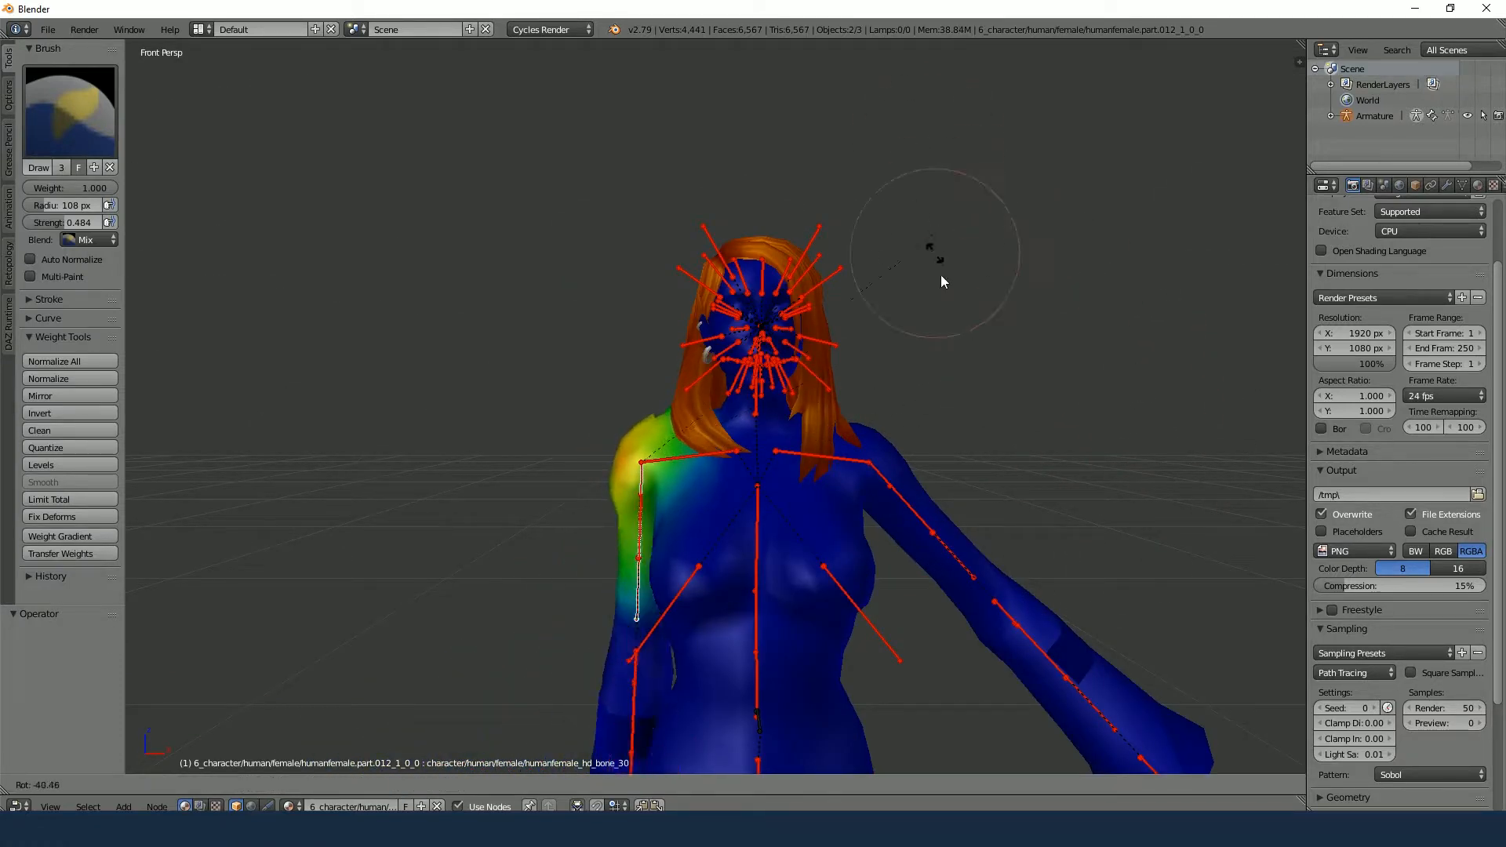
pyautogui.rightClick(947, 240)
# Select the left upper arm bone, test-rotate it for comparison, and cancel the rotation
pyautogui.keyDown('shift'); pyautogui.moveTo(1000, 644); pyautogui.dragTo(896, 503, button='middle'); pyautogui.keyUp('shift')
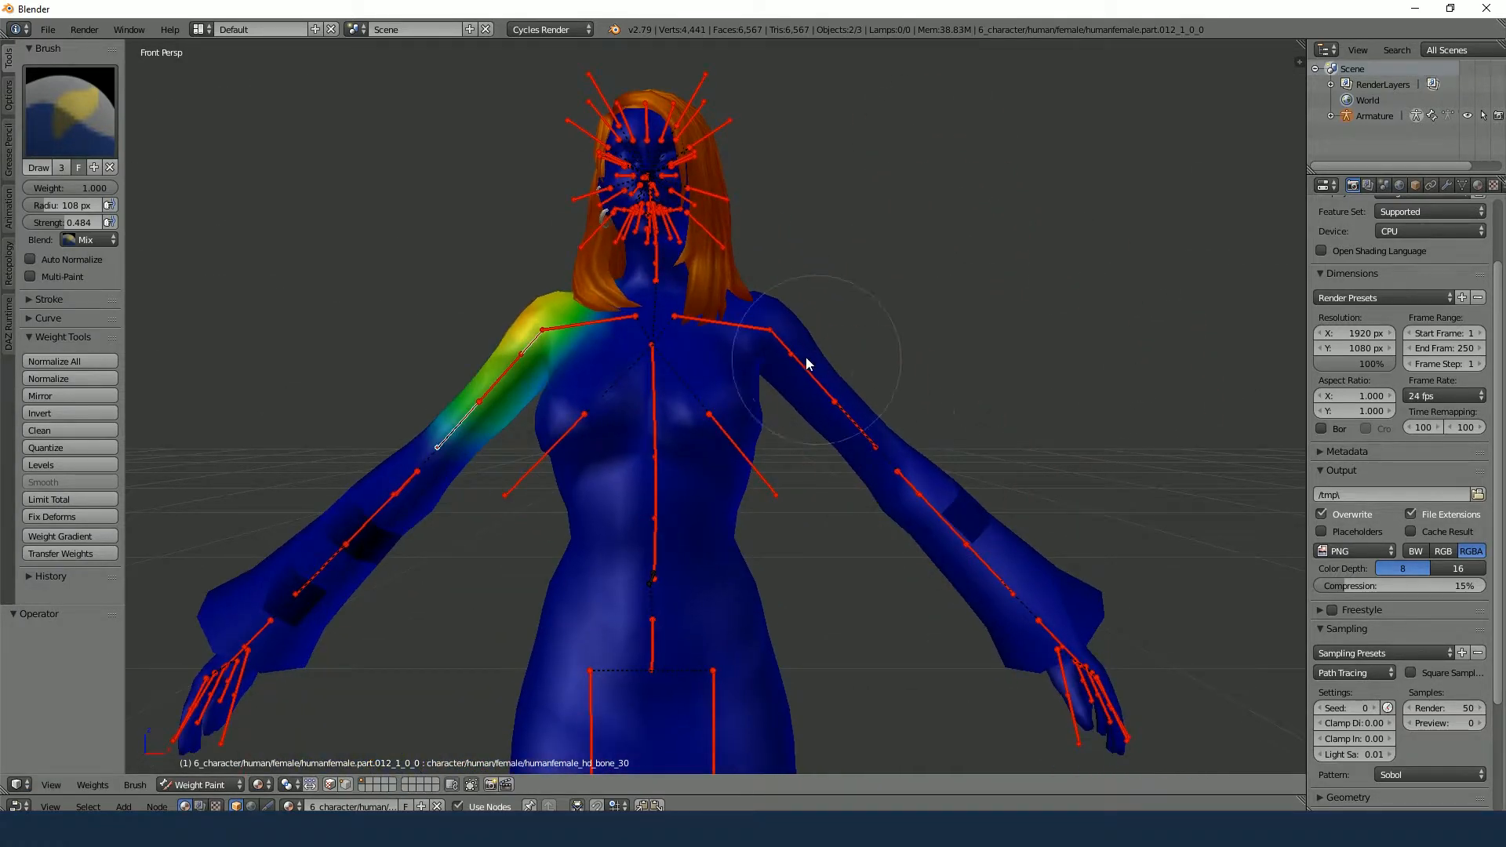
pyautogui.rightClick(775, 342)
pyautogui.keyDown('shift'); pyautogui.moveTo(821, 404); pyautogui.dragTo(858, 476, button='middle'); pyautogui.keyUp('shift')
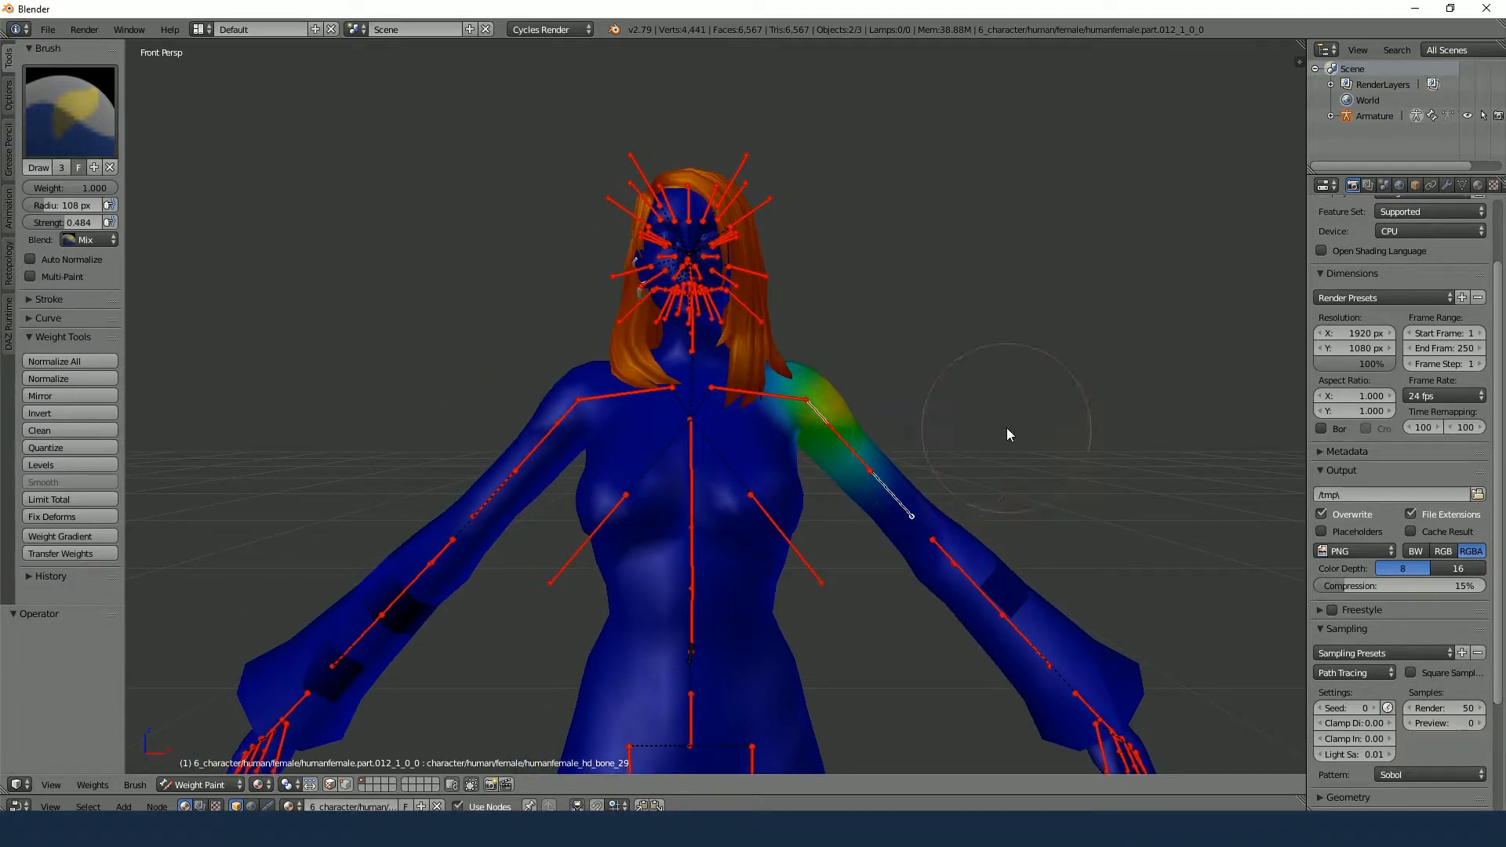
pyautogui.press('r')
pyautogui.rightClick(985, 486)
# Compare the painted weights of the right and left upper arm bones from a raised front view
pyautogui.moveTo(985, 486); pyautogui.dragTo(977, 585, button='middle')
pyautogui.rightClick(551, 382)
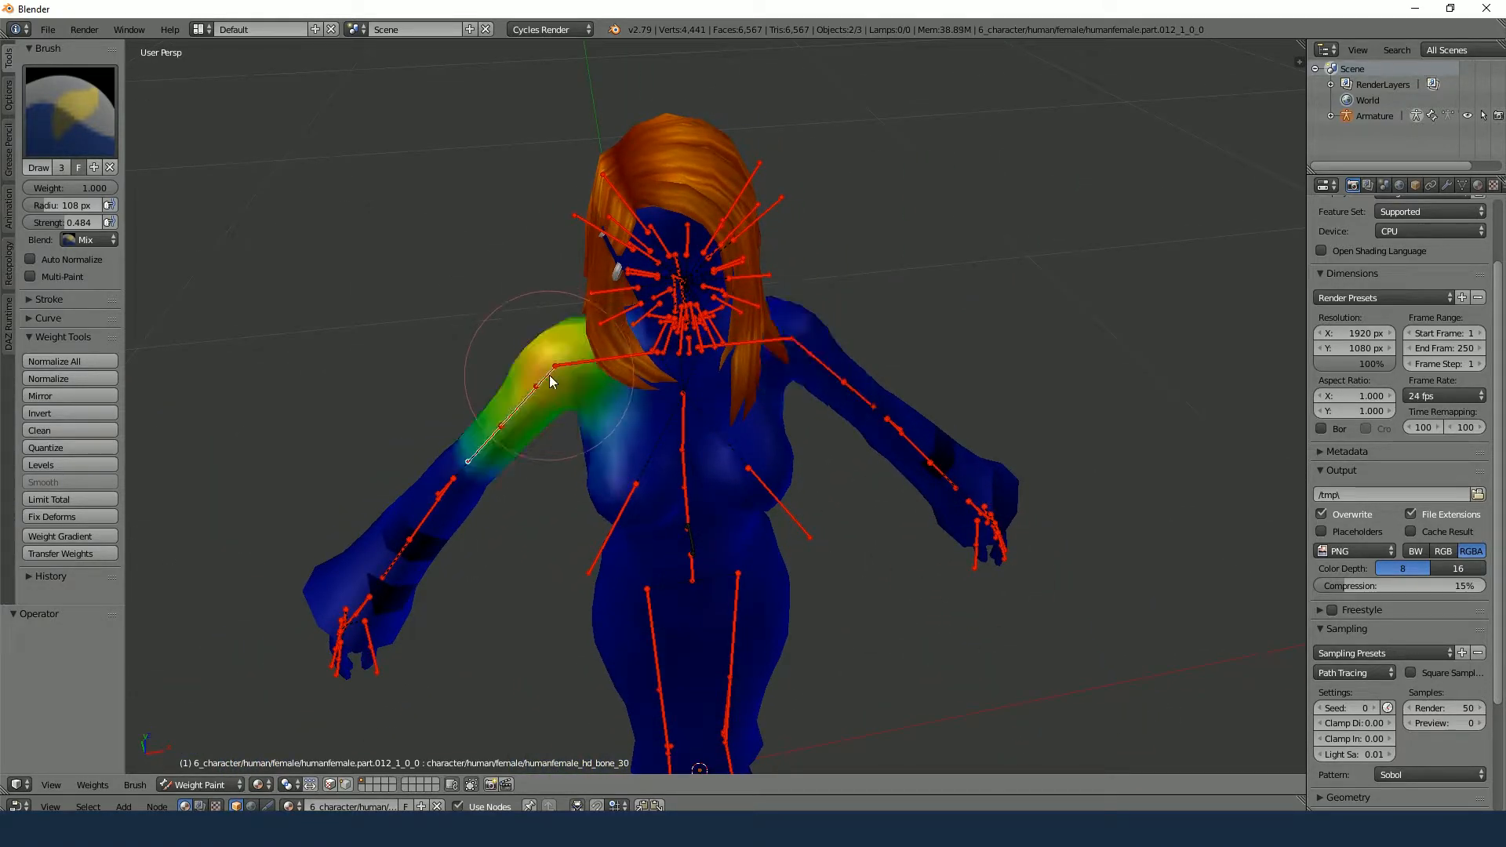
pyautogui.moveTo(773, 365)
pyautogui.mouseDown(button='middle')
pyautogui.moveTo(722, 366)
pyautogui.moveTo(773, 362)
pyautogui.mouseUp(button='middle')
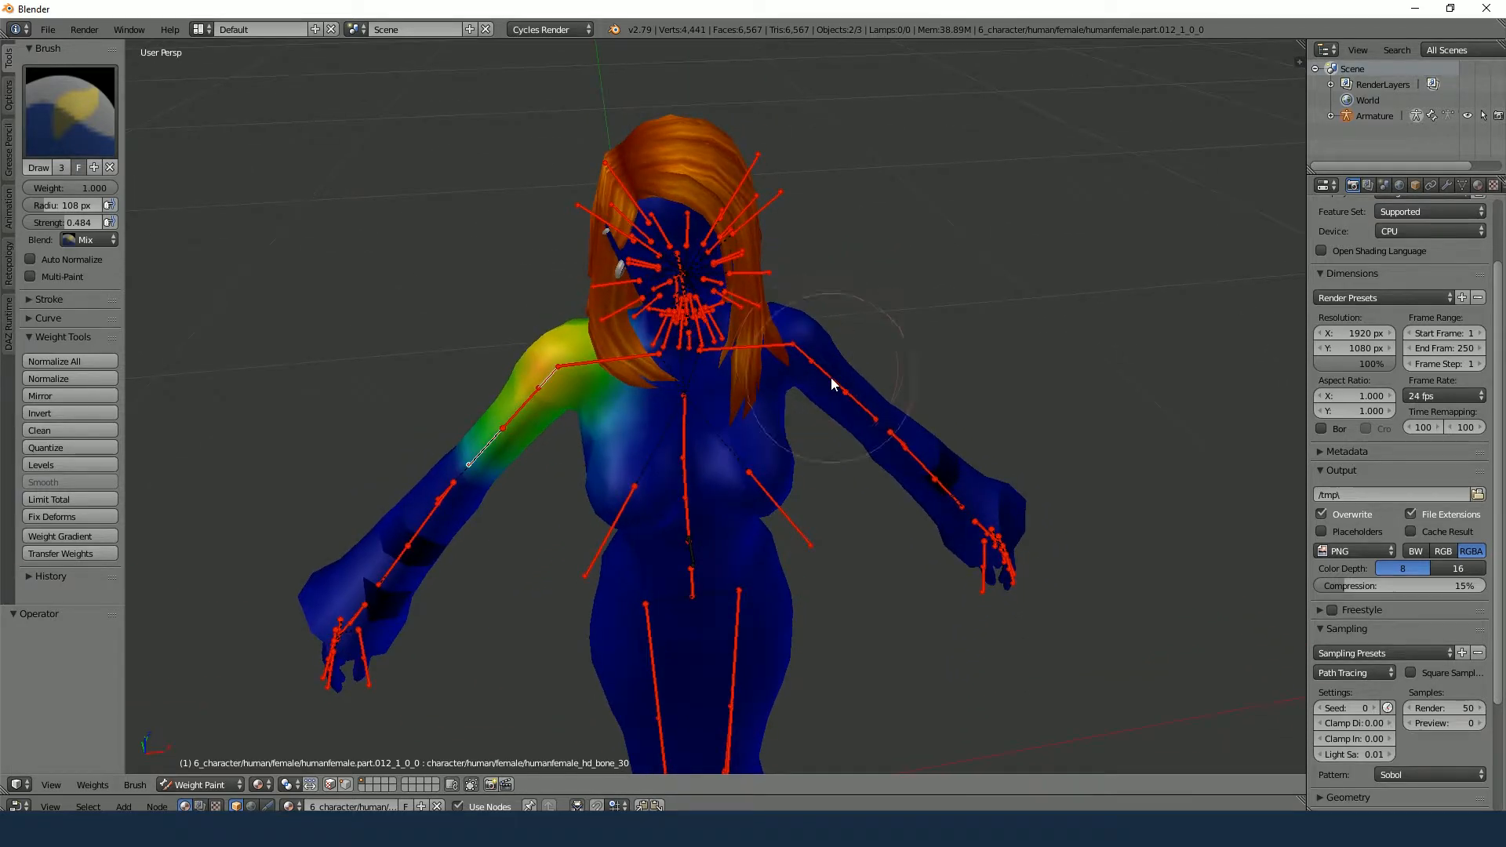
pyautogui.rightClick(809, 358)
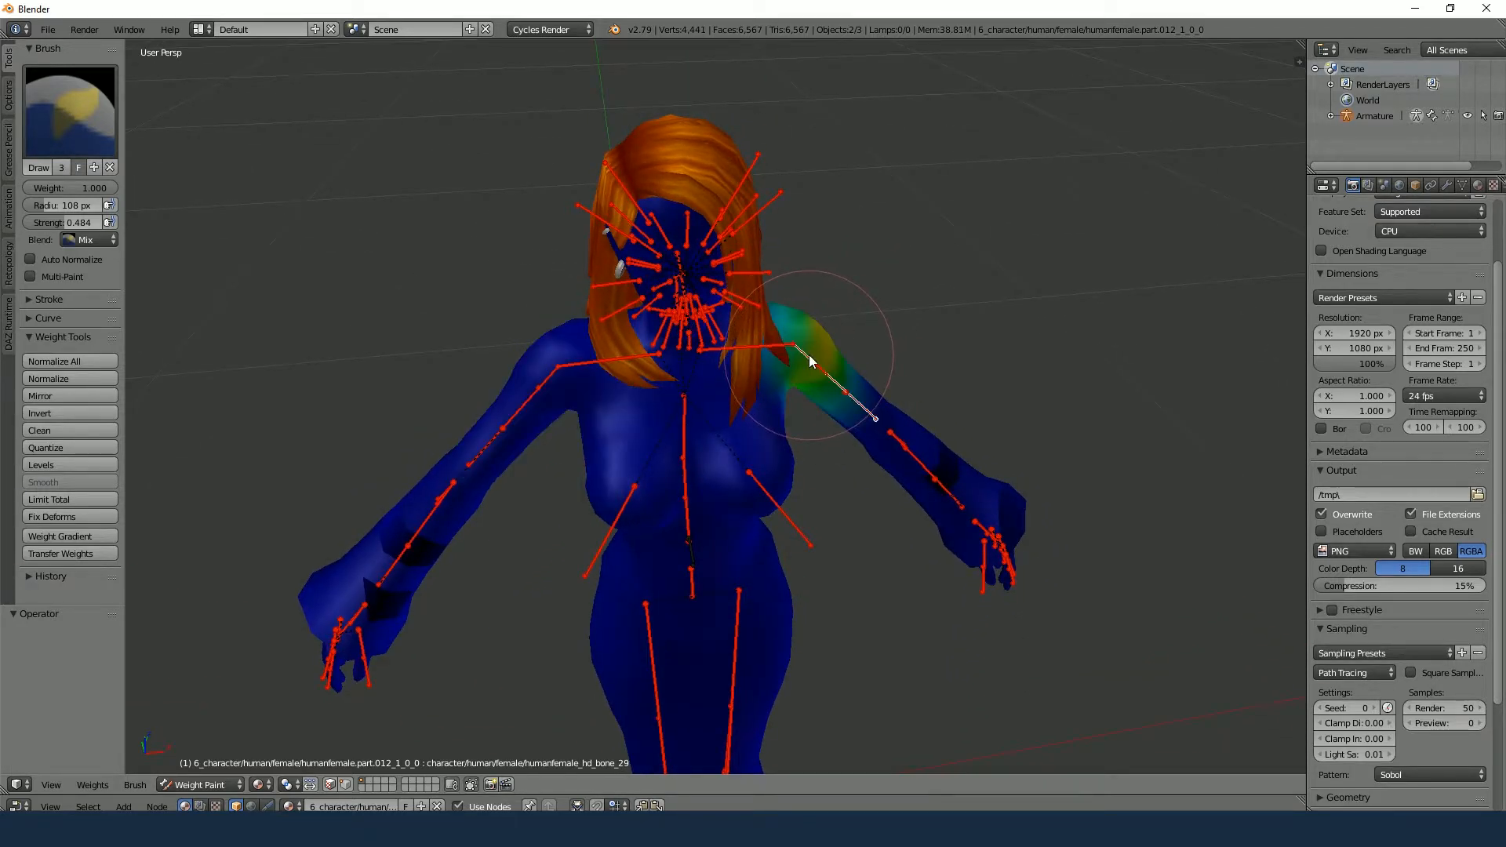
pyautogui.rightClick(549, 390)
# Reduce the right upper arm weight using Subtract blending at 0.226 strength, then paint the shoulder with Mix blending
pyautogui.click(86, 240)
pyautogui.click(102, 186)
pyautogui.moveTo(63, 226); pyautogui.dragTo(39, 226)
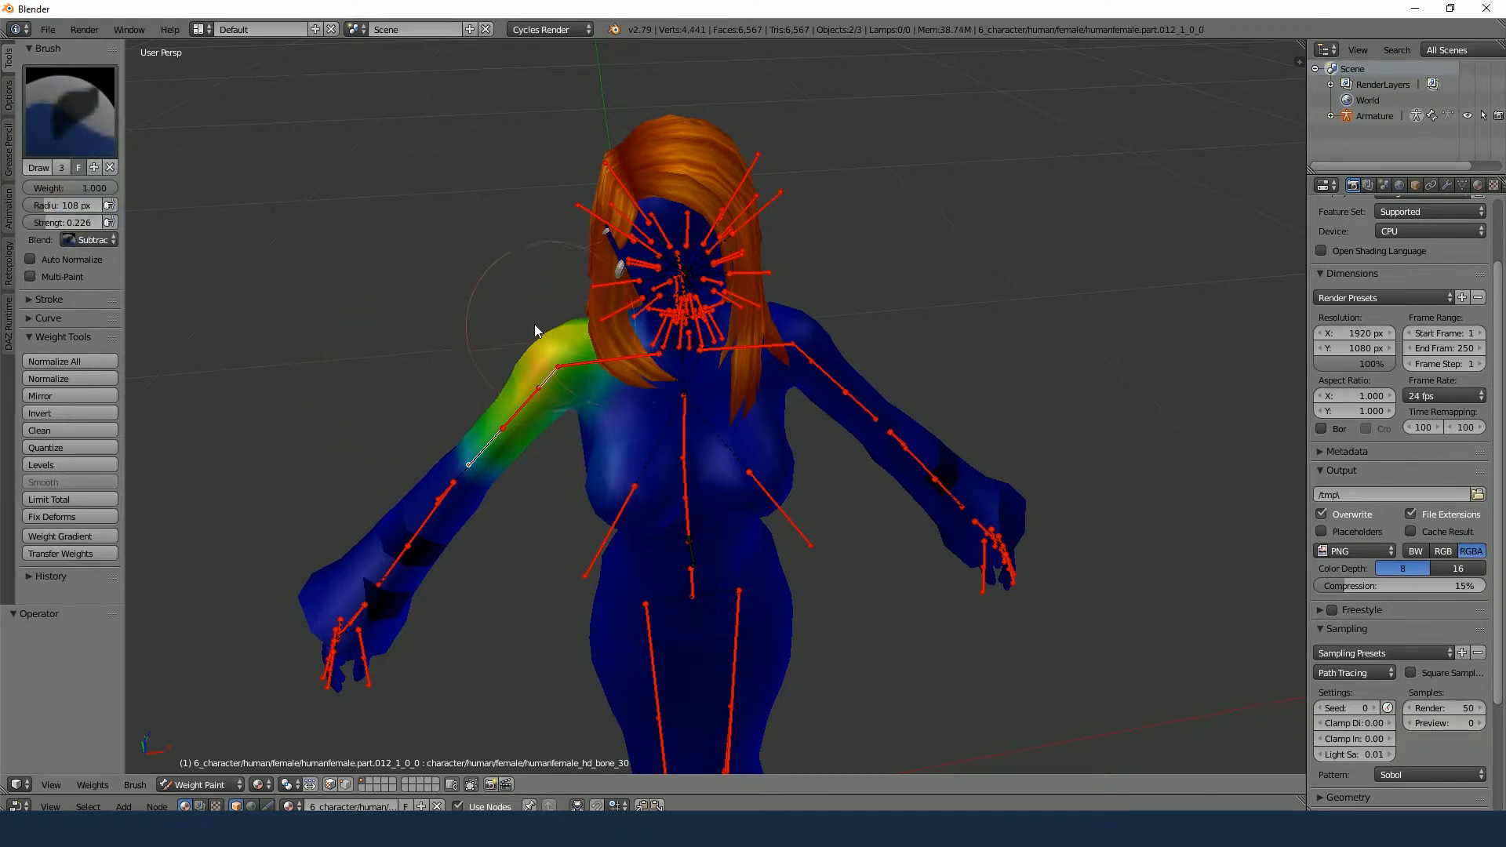
pyautogui.moveTo(506, 413); pyautogui.dragTo(576, 486)
pyautogui.click(89, 240)
pyautogui.click(102, 225)
pyautogui.moveTo(542, 341); pyautogui.dragTo(576, 440)
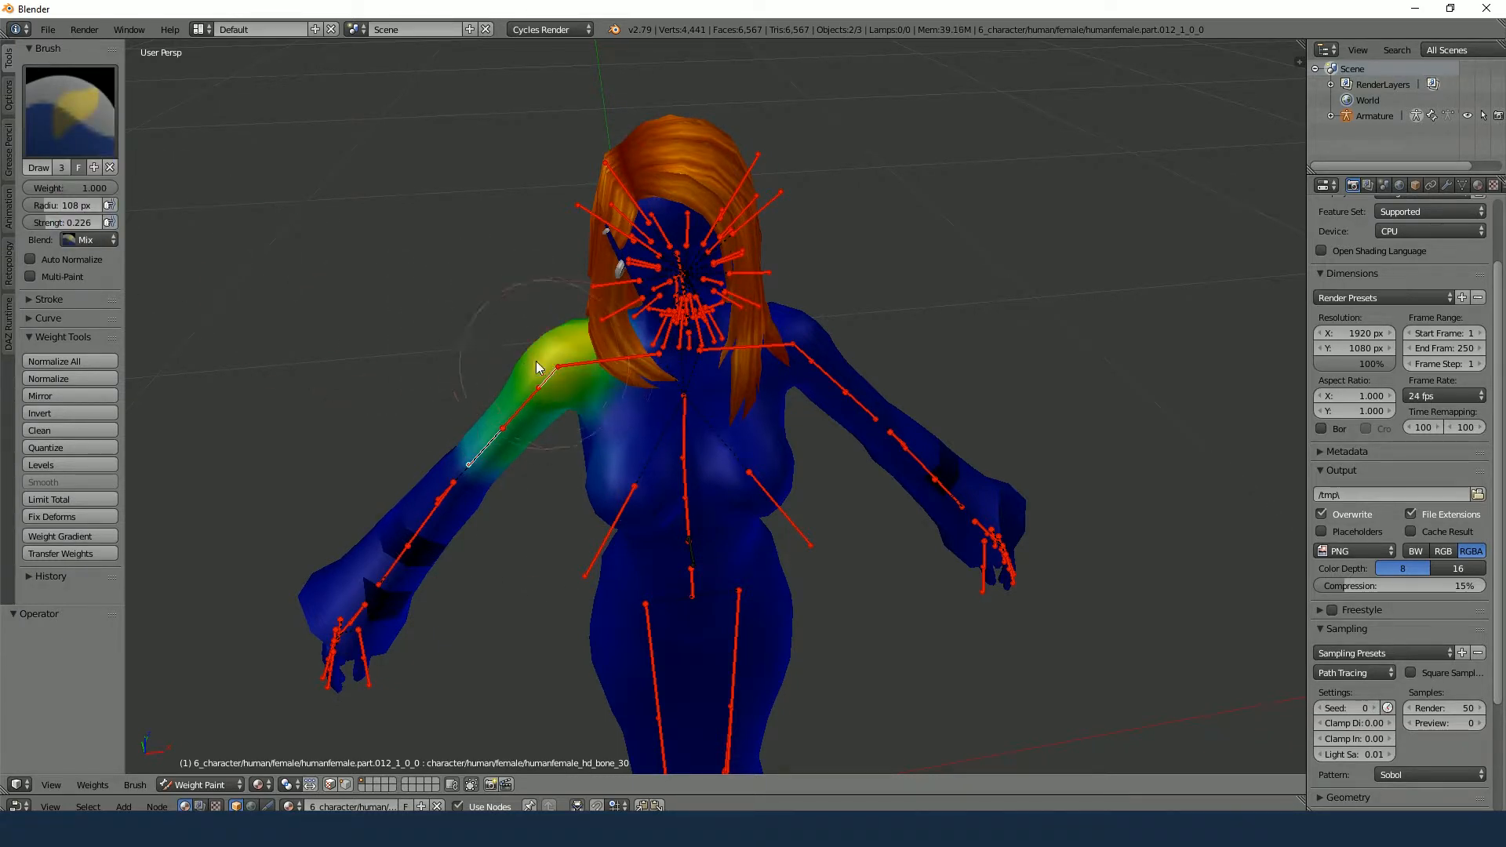
# Test-rotate the right upper arm bone from the front and with trackball rotation from the side, cancelling both rotations
pyautogui.press('r')
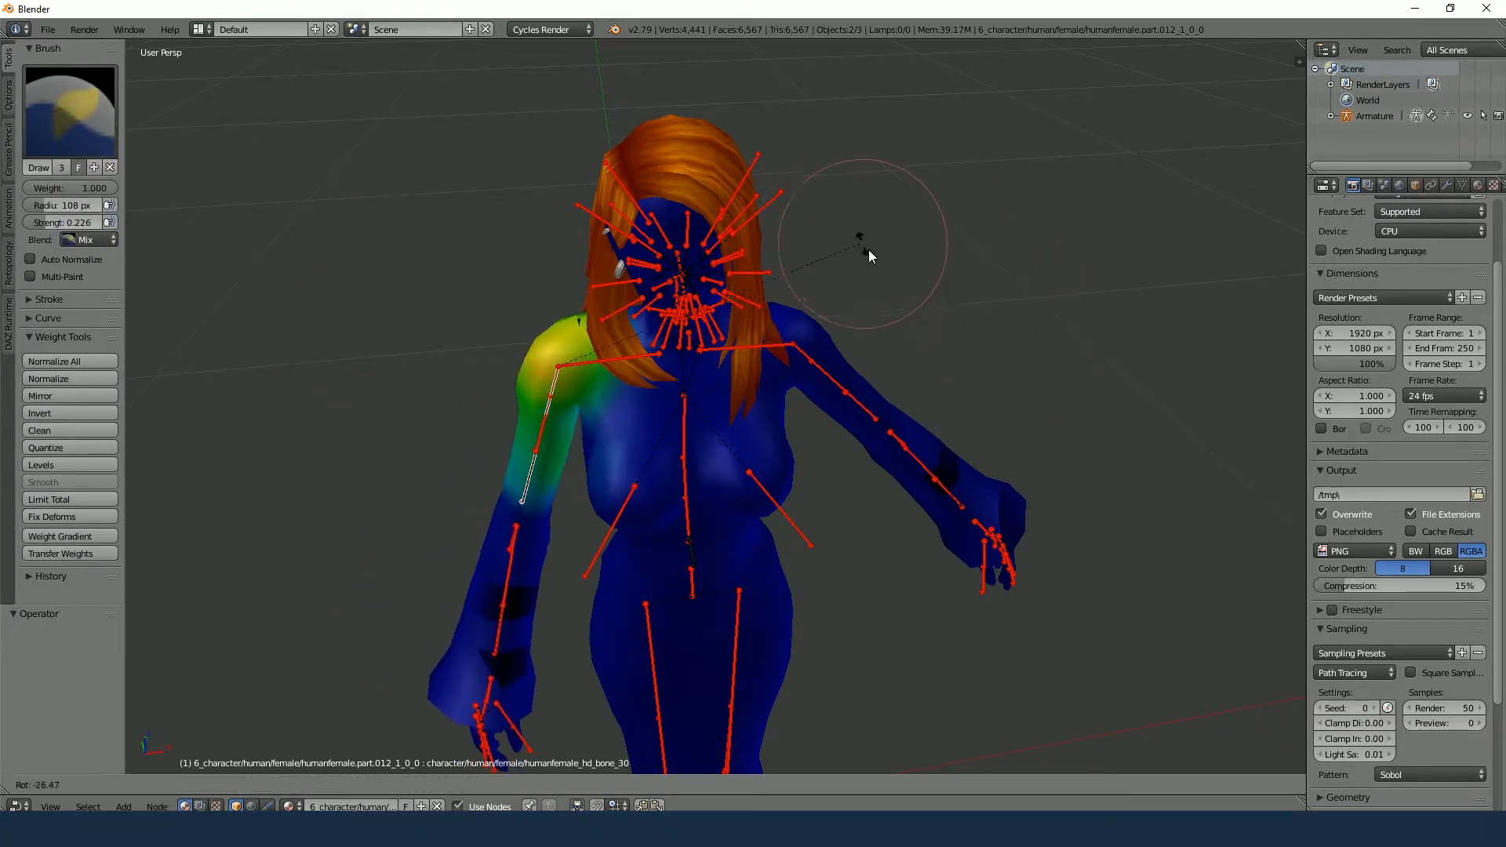
pyautogui.click(685, 391)
pyautogui.moveTo(686, 391); pyautogui.dragTo(831, 393, button='middle')
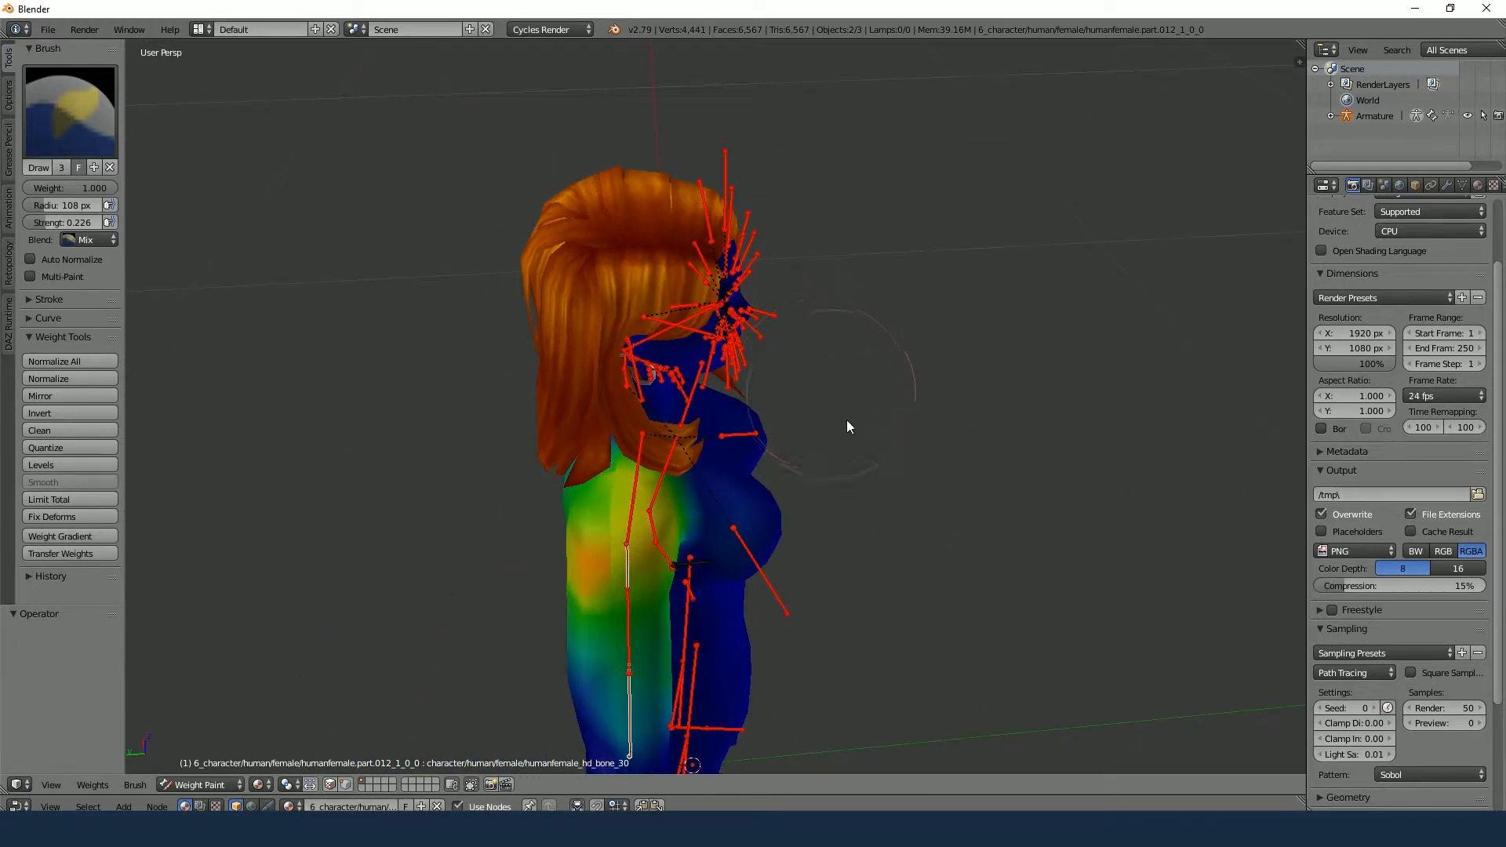
pyautogui.press('r')
pyautogui.press('r')
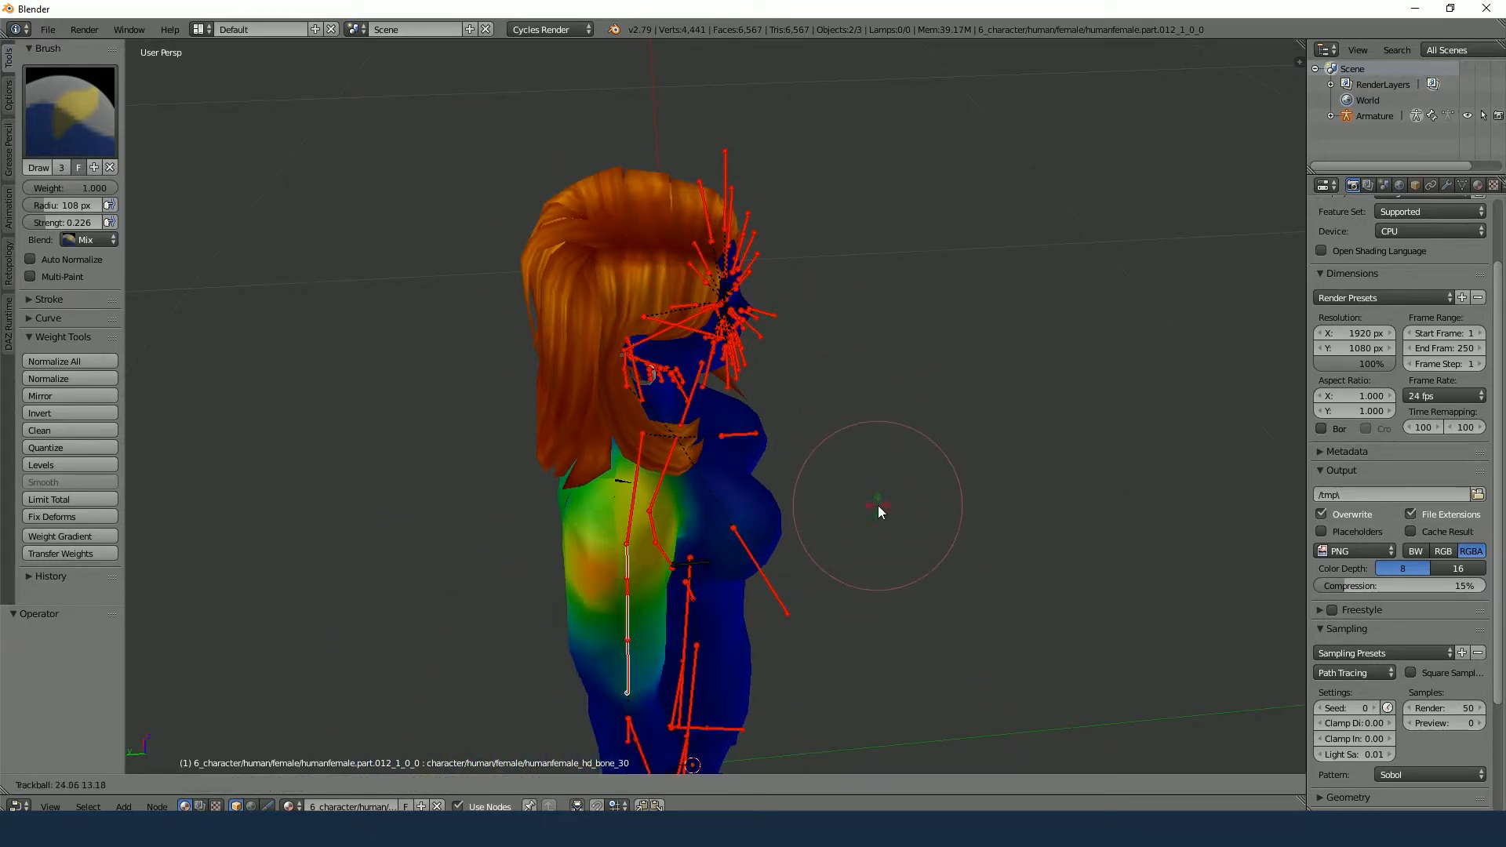
pyautogui.click(878, 506)
pyautogui.moveTo(924, 505)
pyautogui.mouseDown(button='middle')
pyautogui.moveTo(690, 465)
pyautogui.moveTo(742, 438)
pyautogui.moveTo(699, 525)
pyautogui.moveTo(695, 430)
pyautogui.mouseUp(button='middle')
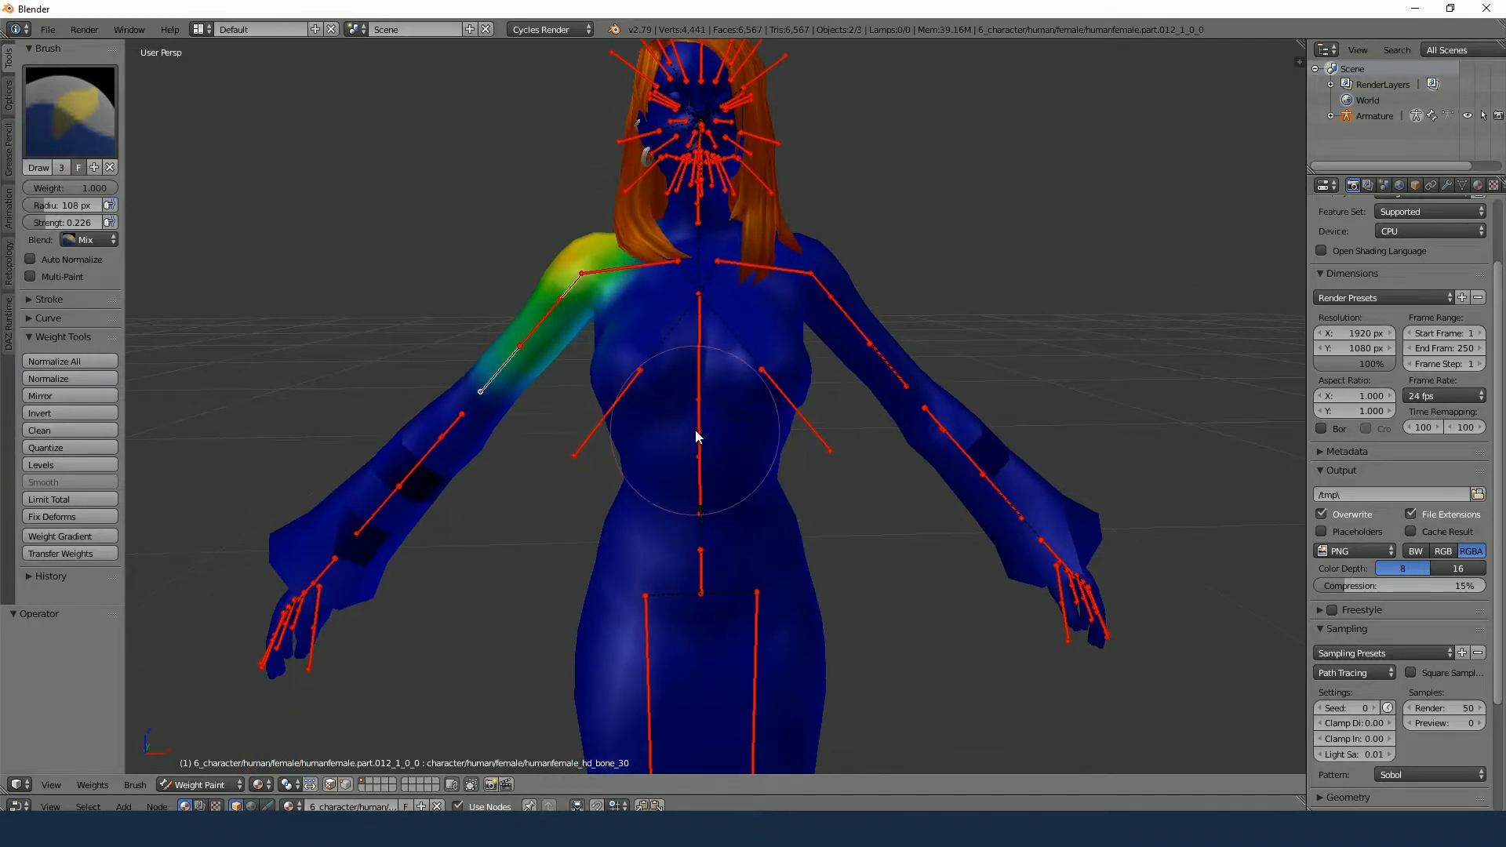
# Leave Weight Paint mode and merge the body mesh's duplicate vertices with Remove Doubles, finishing in Object Mode
pyautogui.click(212, 785)
pyautogui.click(201, 766)
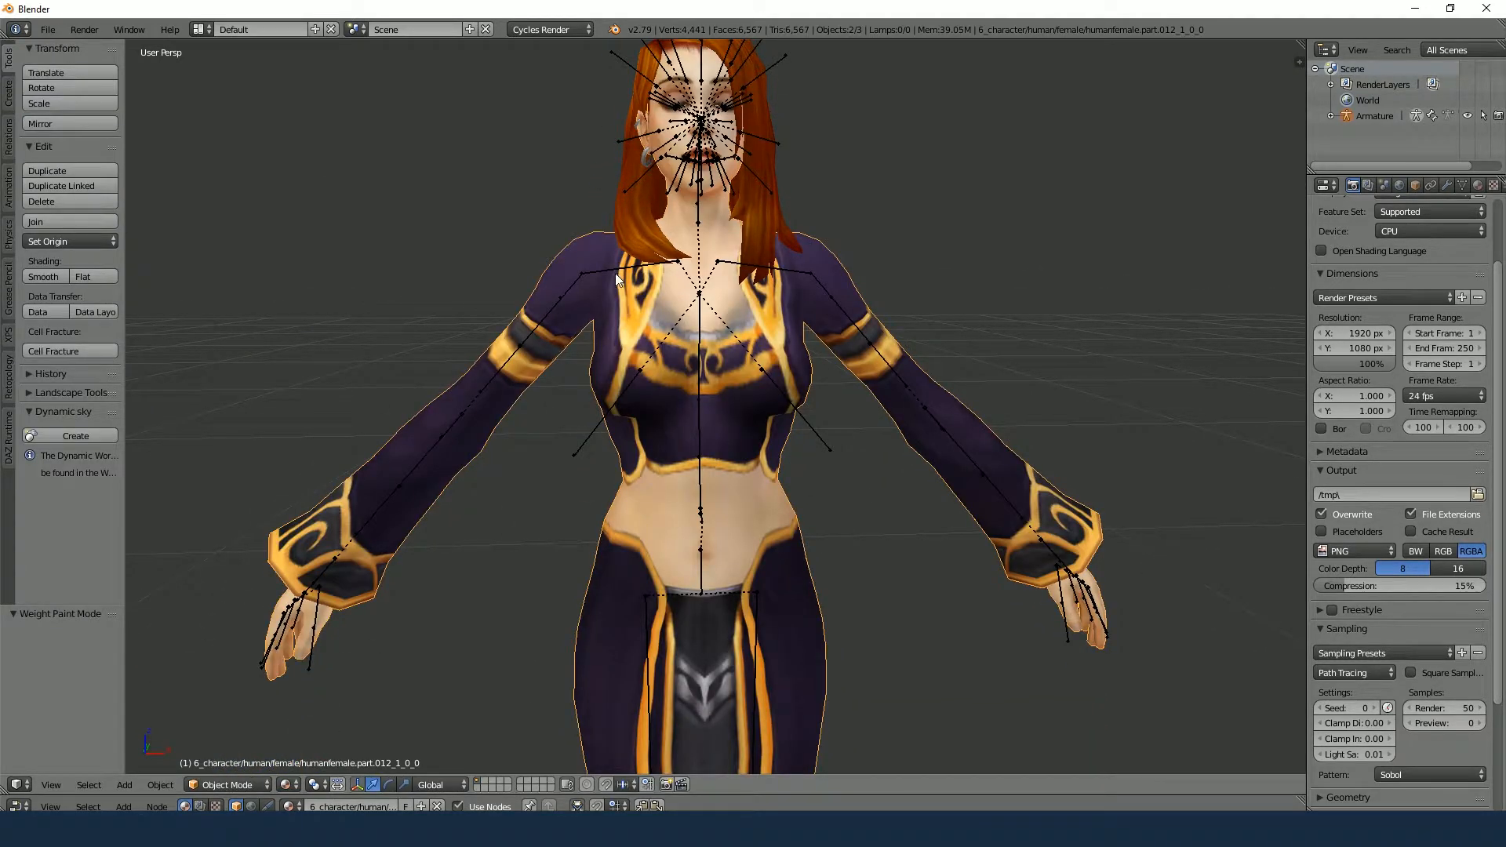
pyautogui.press('Tab')
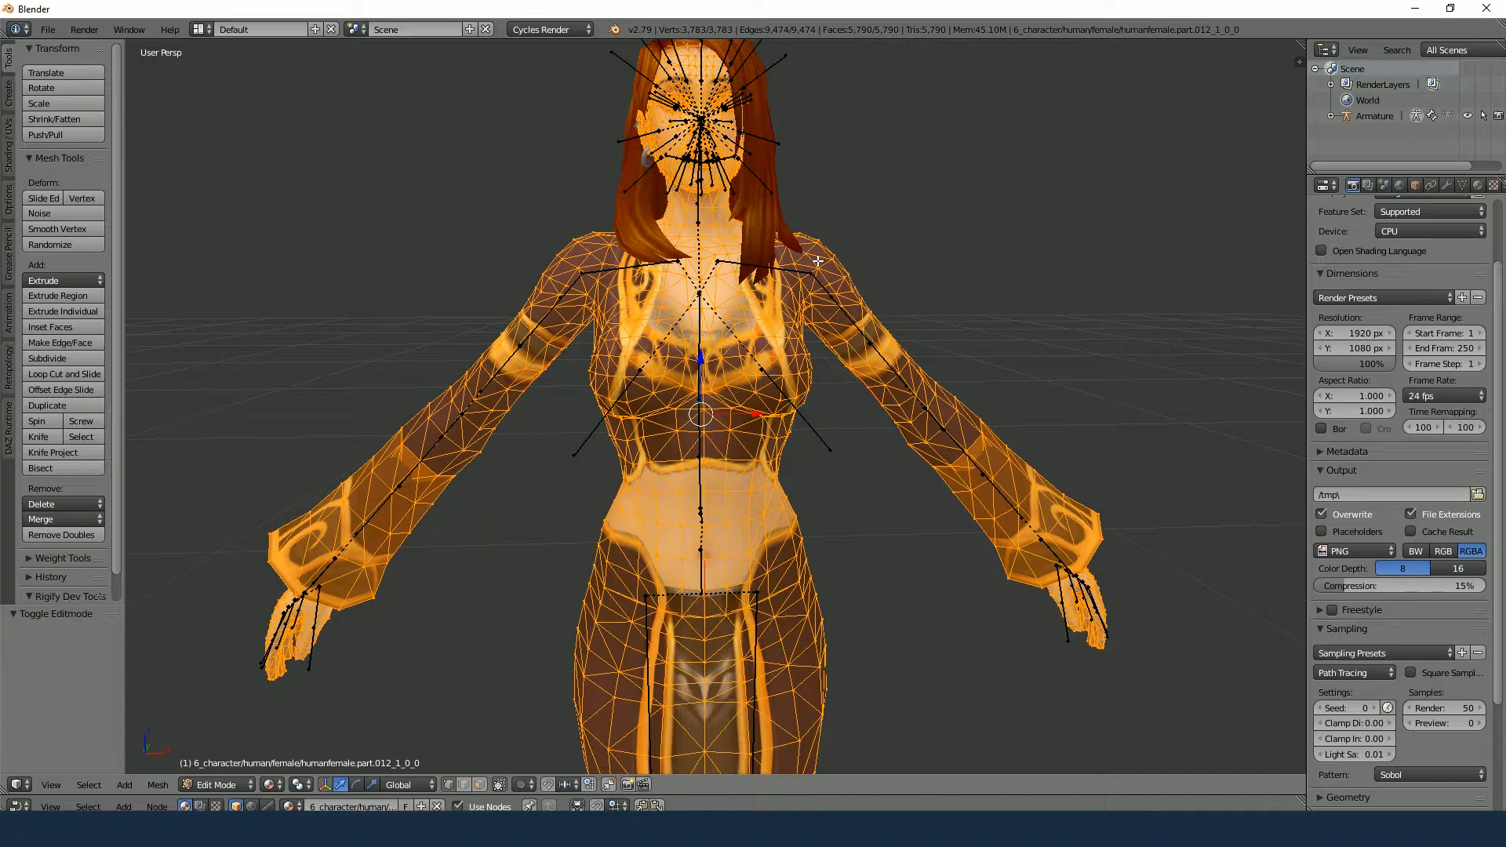
pyautogui.moveTo(649, 222); pyautogui.dragTo(611, 237, button='middle')
pyautogui.press('w')
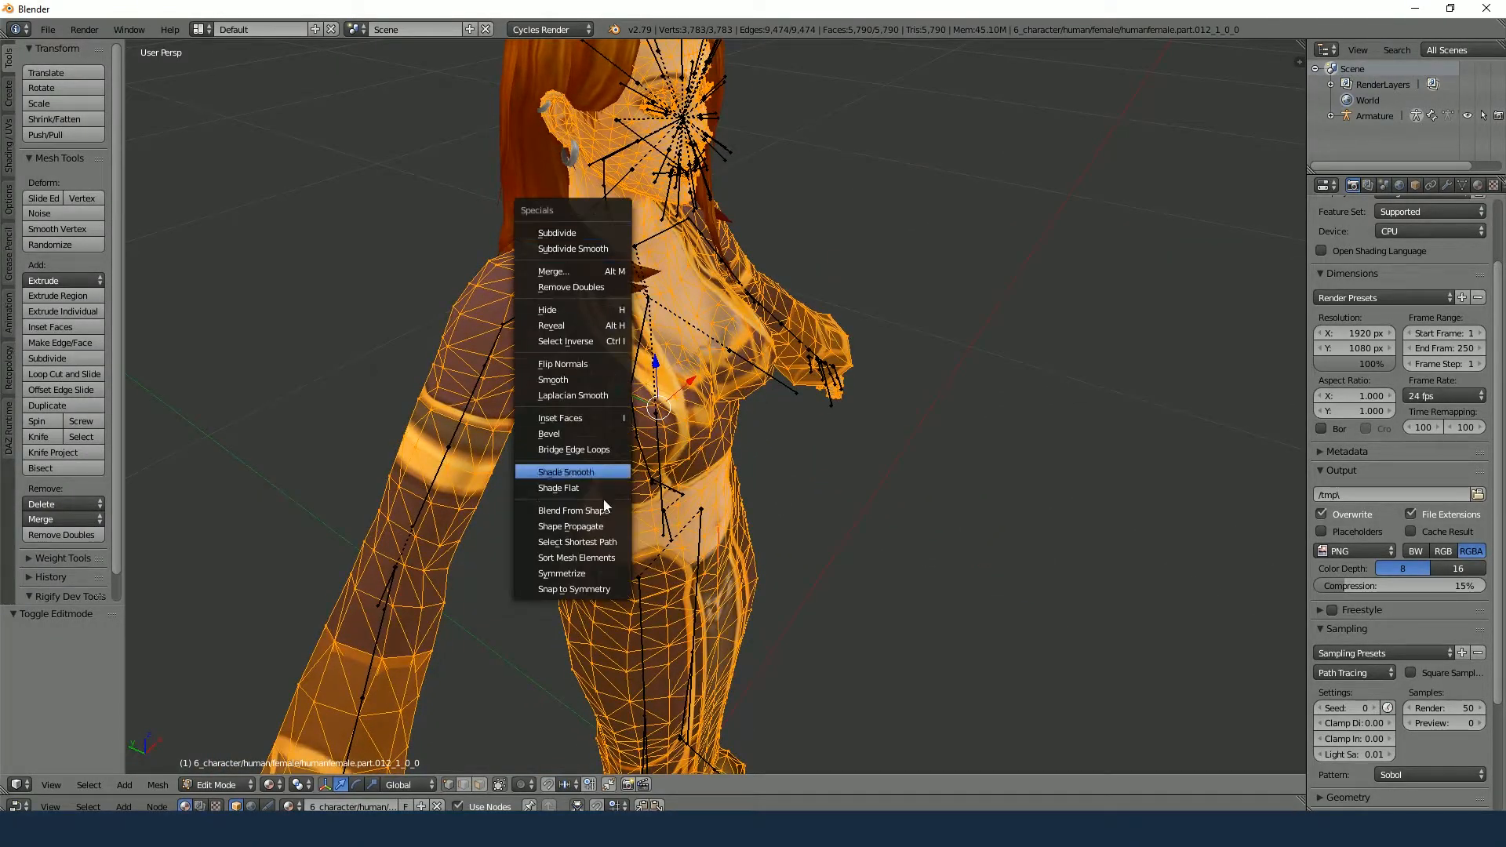
pyautogui.click(605, 288)
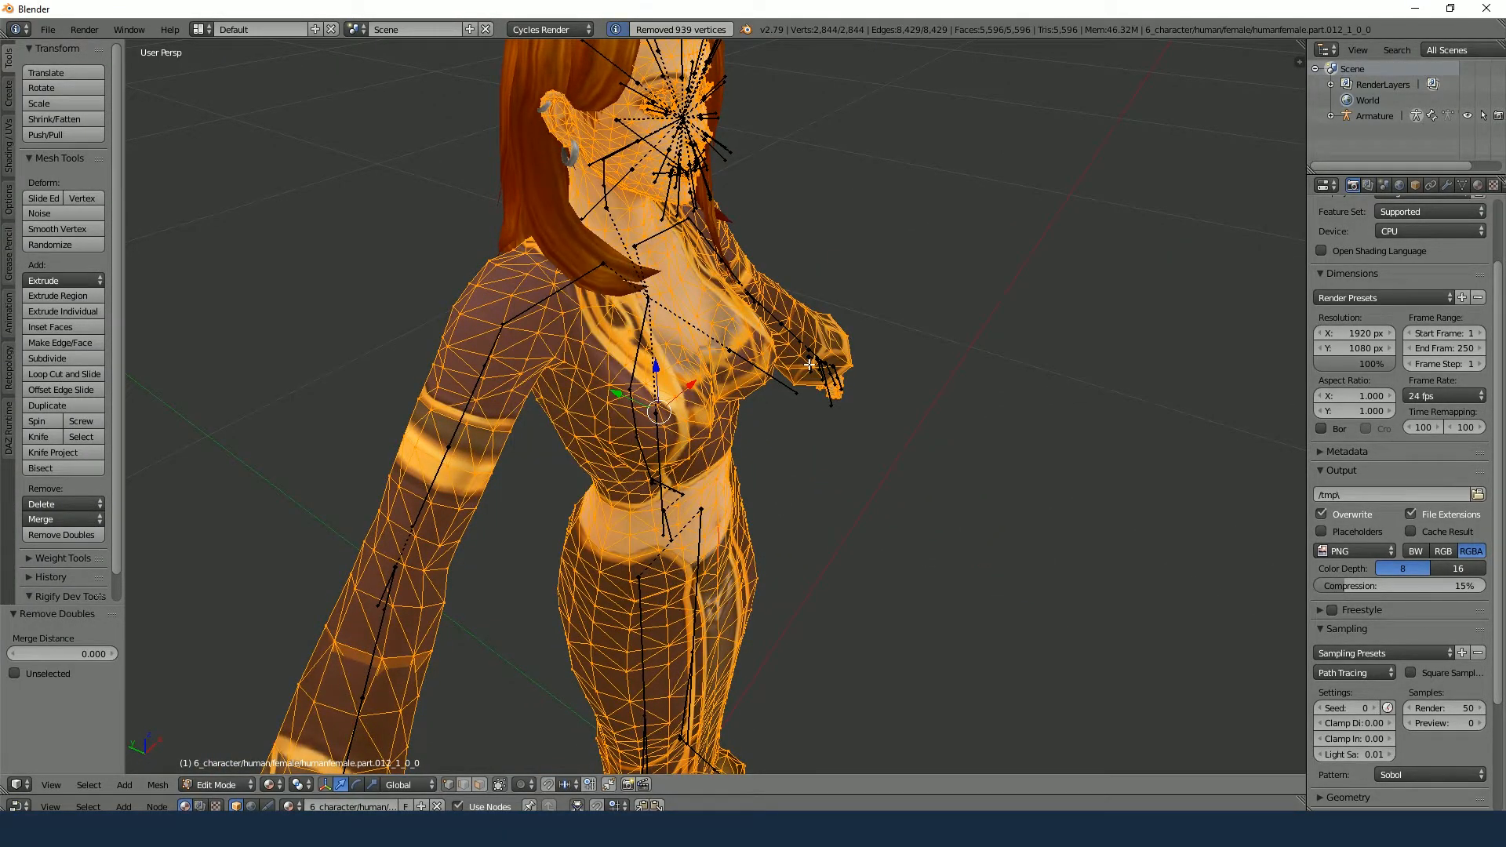
pyautogui.moveTo(605, 288); pyautogui.dragTo(614, 282, button='middle')
pyautogui.press('Tab')
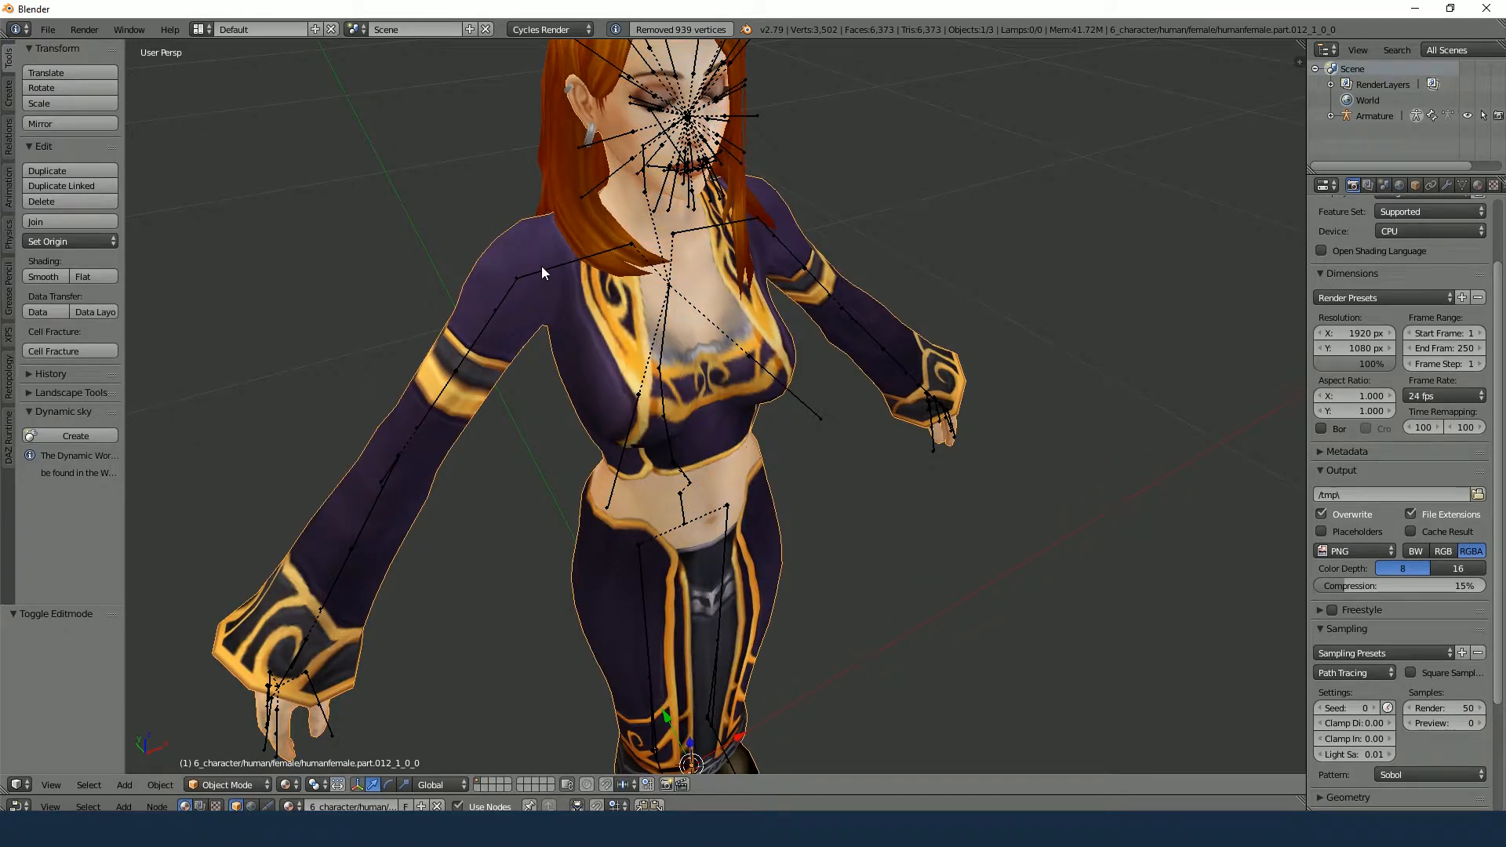
# Select the armature, switch it to Pose Mode, and select the right upper arm bone
pyautogui.rightClick(543, 274)
pyautogui.hotkey('ctrl', 'Tab')
pyautogui.press('r')
pyautogui.click(380, 369)
pyautogui.hotkey('ctrl', 'Tab')
pyautogui.rightClick(531, 296)
pyautogui.rightClick(500, 298)
pyautogui.hotkey('ctrl', 'Tab')
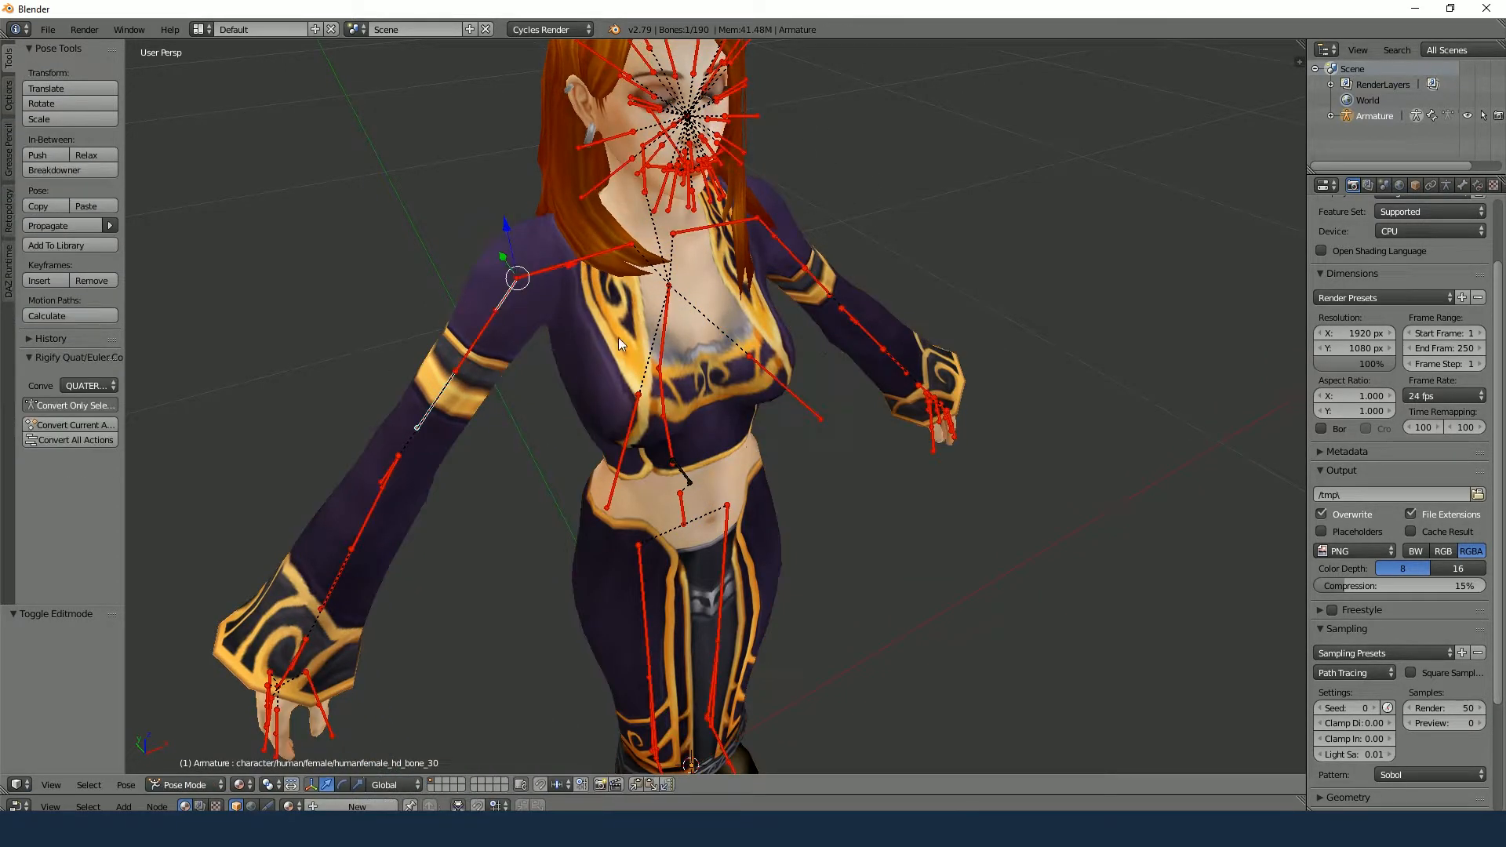
# Test the textured right arm's deformation by rotating the upper arm bone from the front and side, cancelling both rotations
pyautogui.press('r')
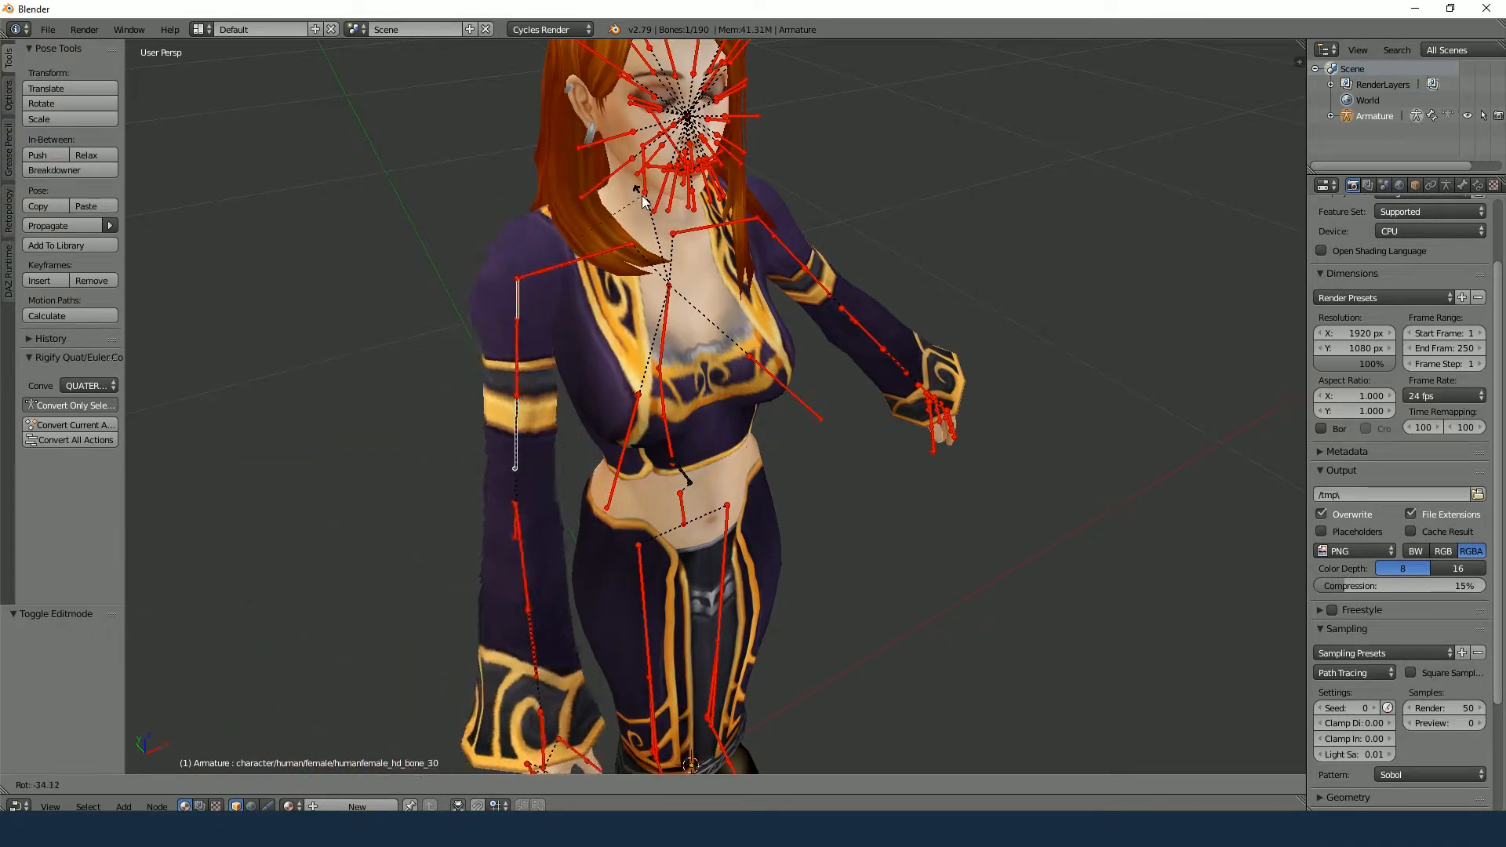
pyautogui.click(467, 450)
pyautogui.moveTo(468, 450); pyautogui.dragTo(583, 433, button='middle')
pyautogui.press('r')
pyautogui.press('r')
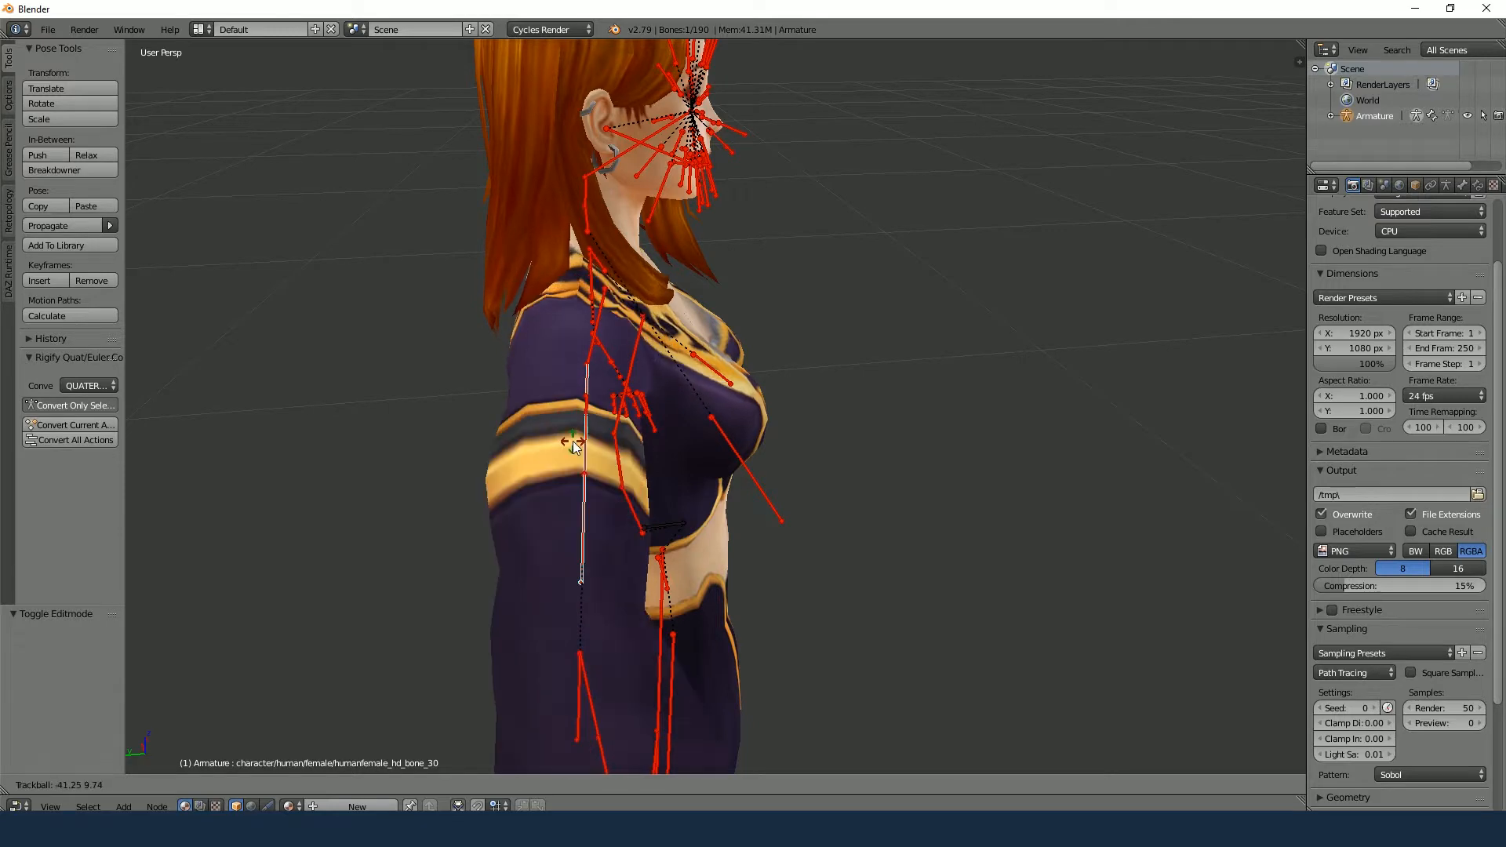
pyautogui.click(859, 501)
pyautogui.moveTo(859, 501); pyautogui.dragTo(707, 461, button='middle')
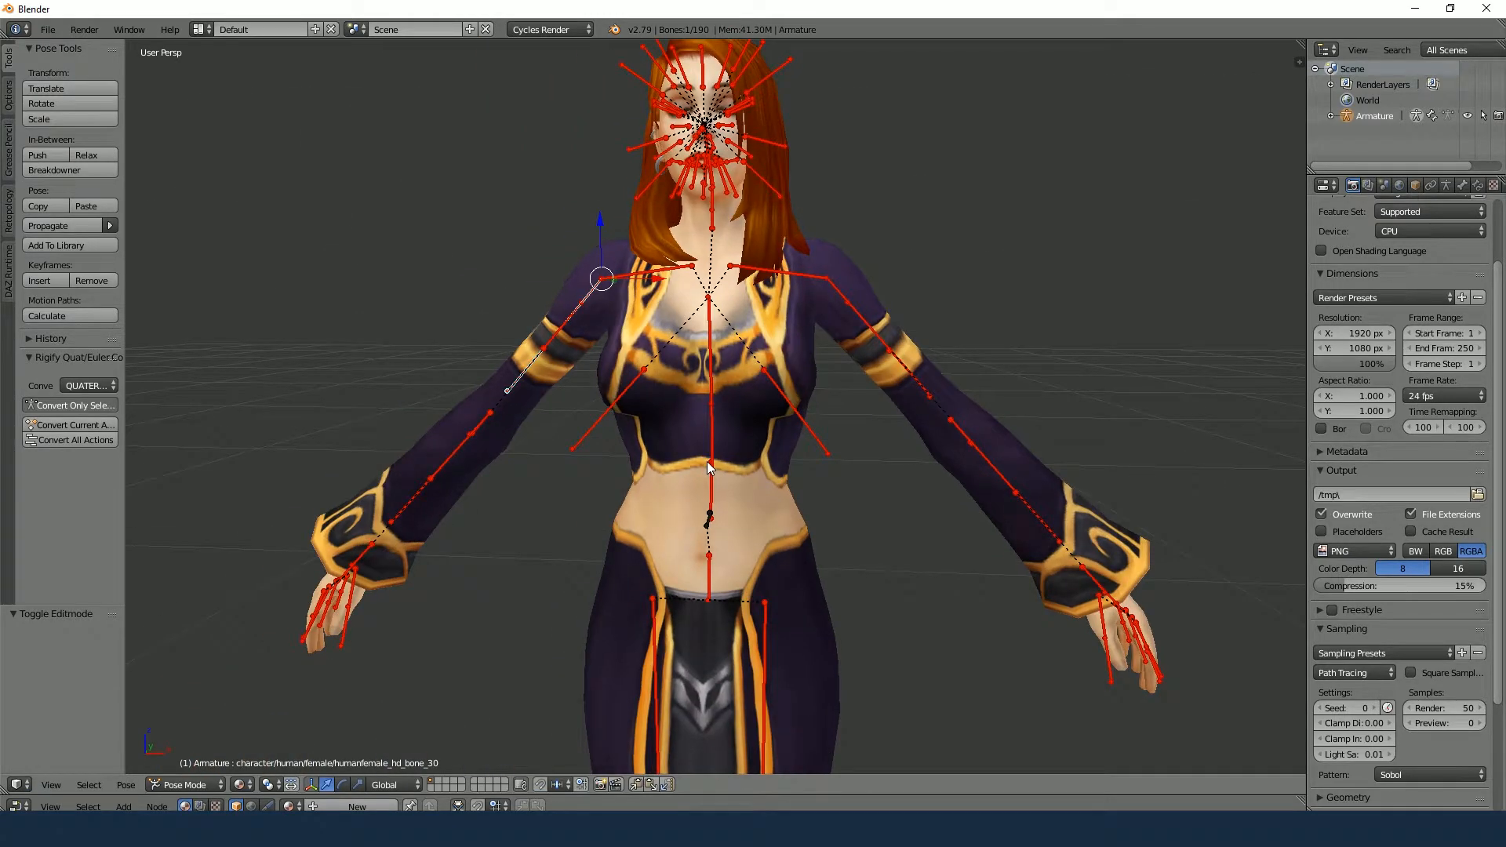
pyautogui.scroll(-3, 707, 461)
pyautogui.scroll(3, 695, 498)
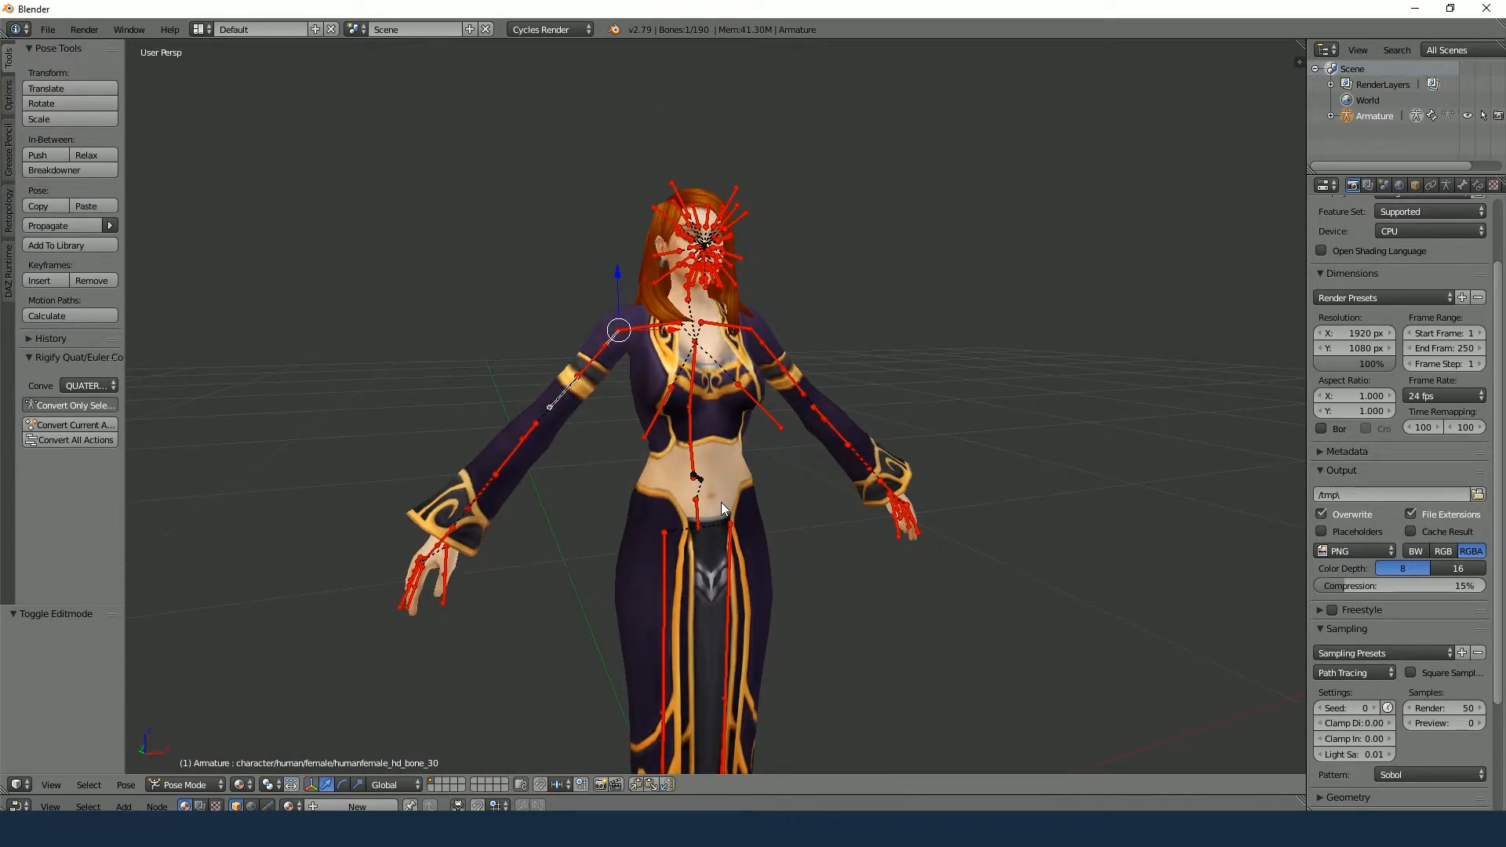
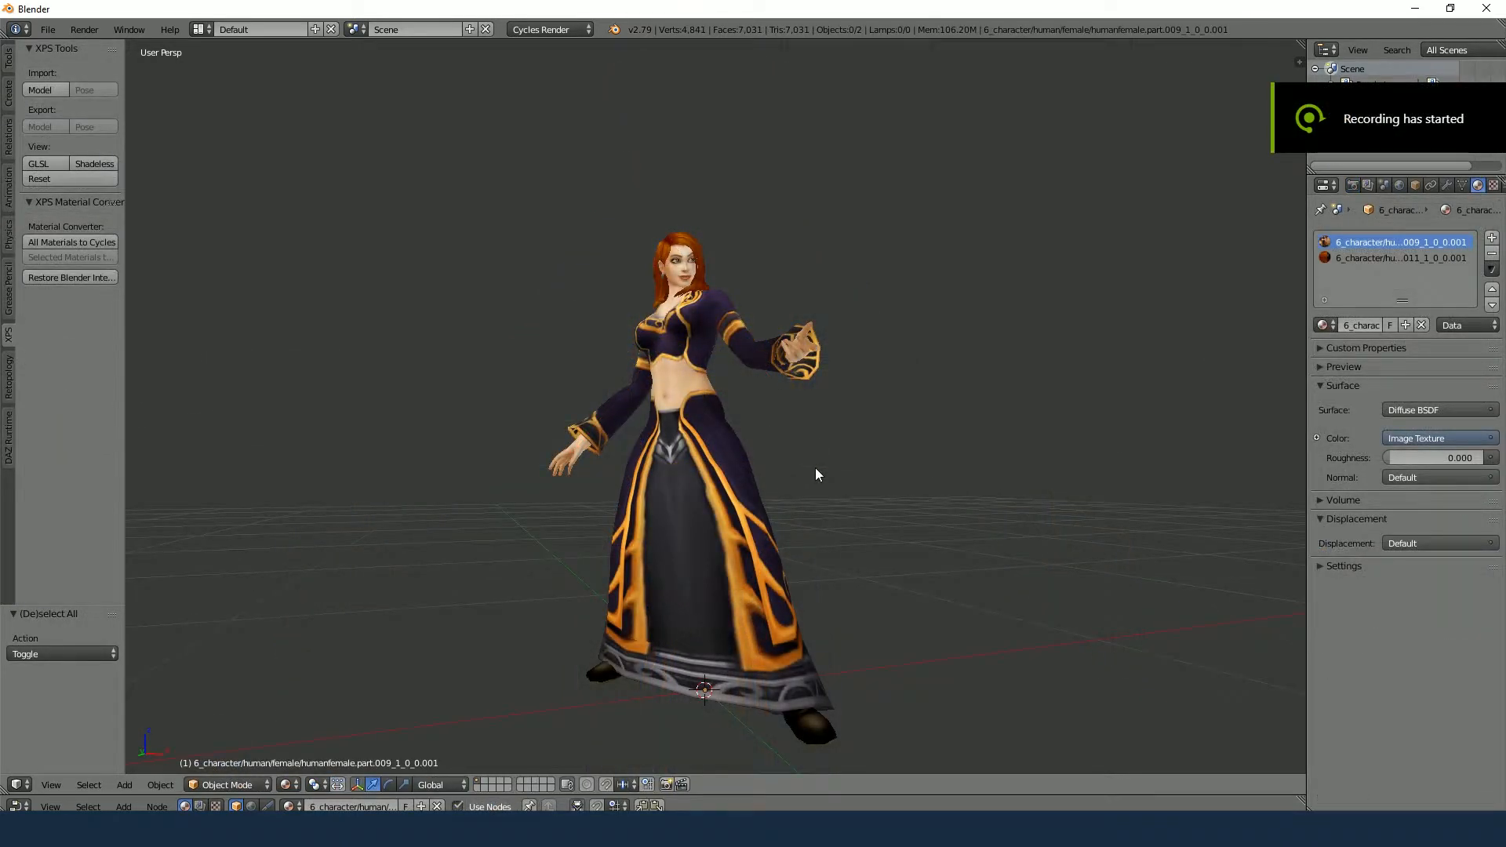
# Select the character's body mesh in Object Mode and add a Subdivision Surface modifier to it
pyautogui.moveTo(815, 474); pyautogui.dragTo(871, 493, button='middle')
pyautogui.scroll(3, 870, 492)
pyautogui.scroll(-3, 870, 493)
pyautogui.scroll(2, 871, 493)
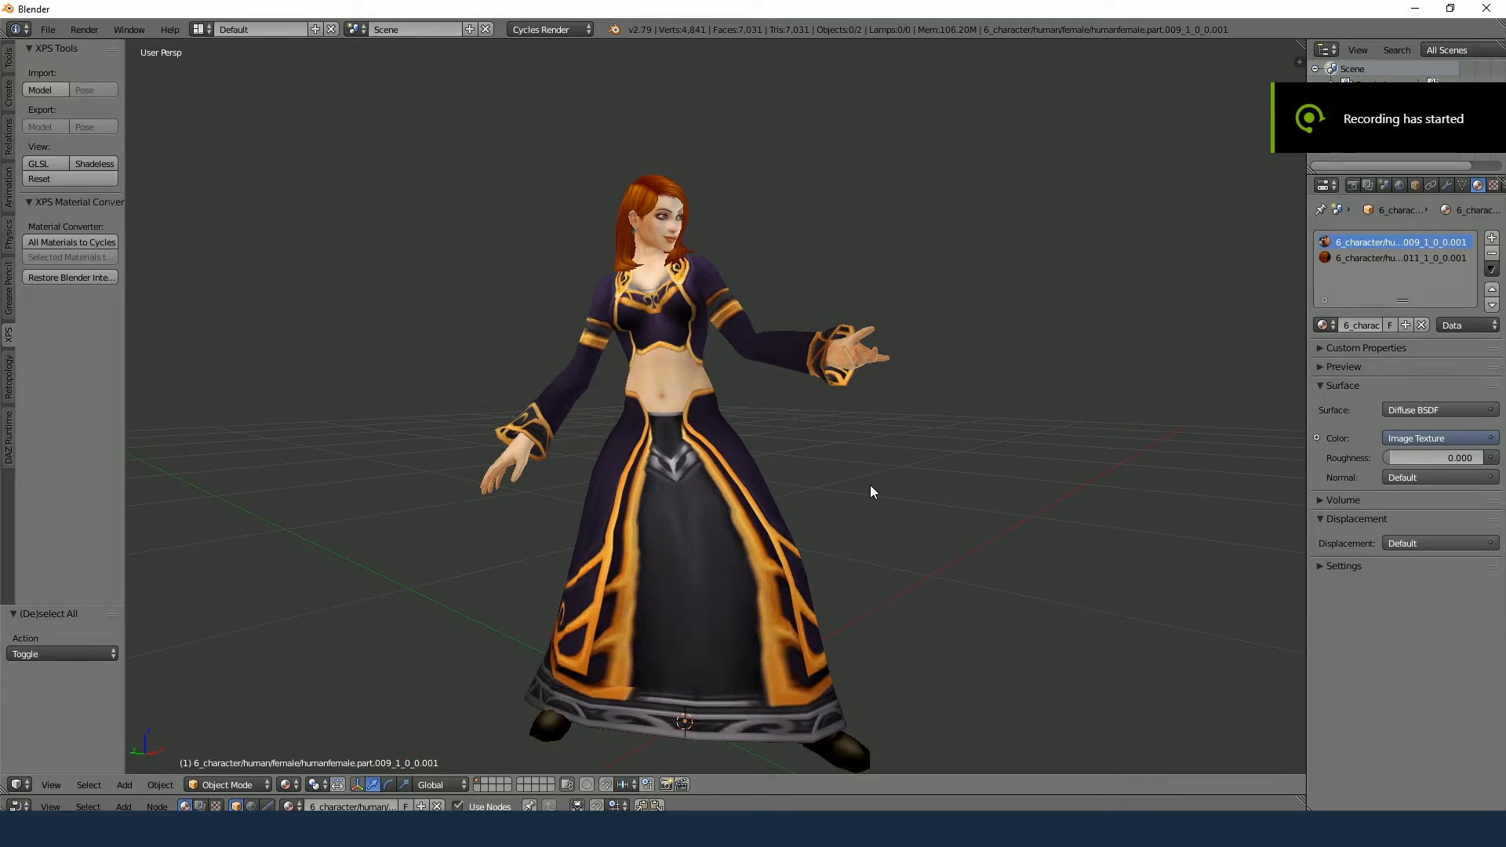
pyautogui.moveTo(871, 491); pyautogui.dragTo(733, 484, button='middle')
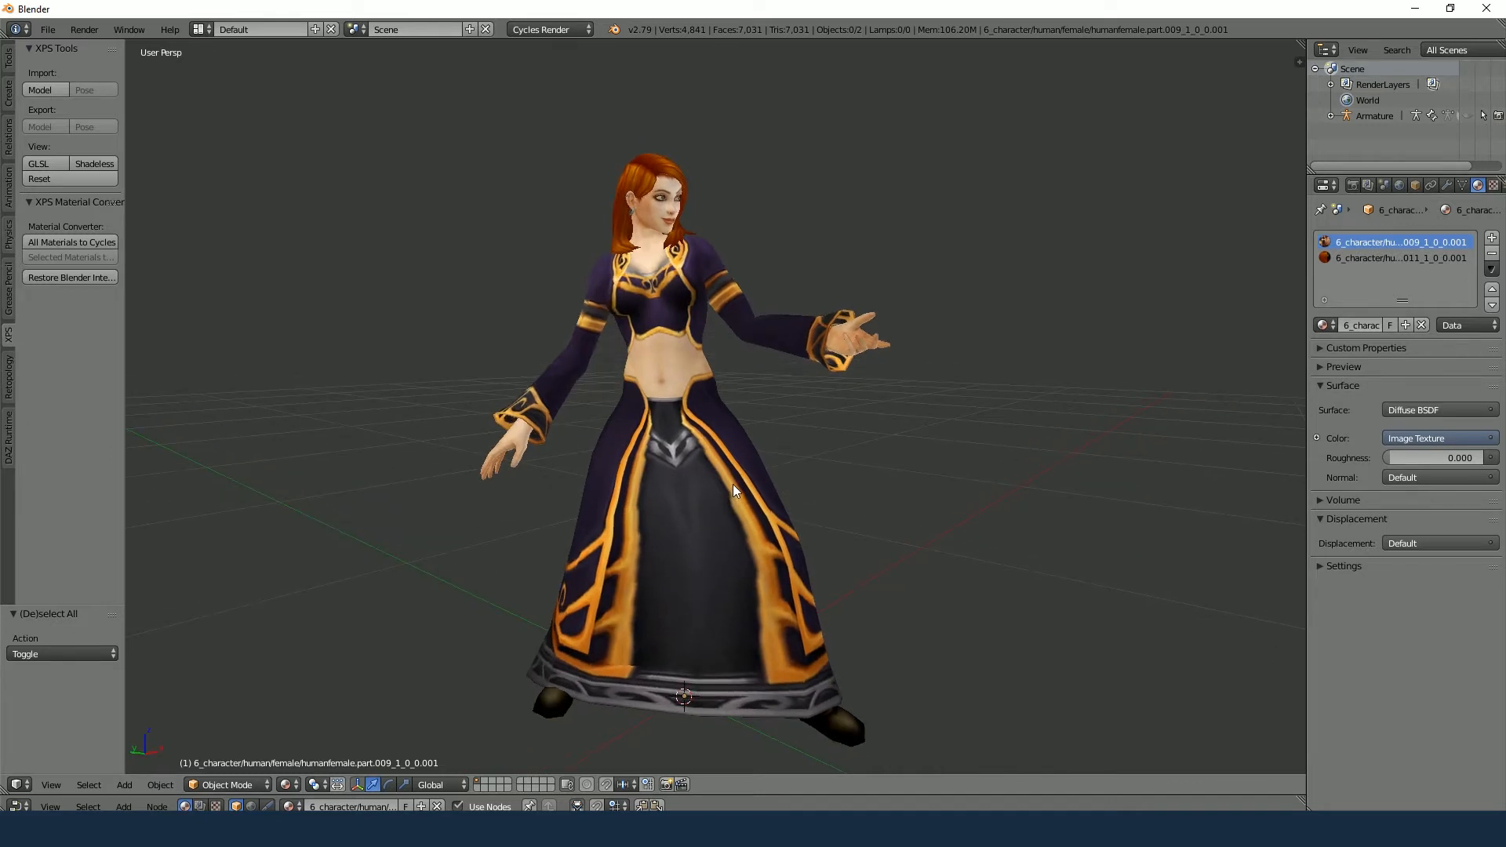
pyautogui.rightClick(733, 484)
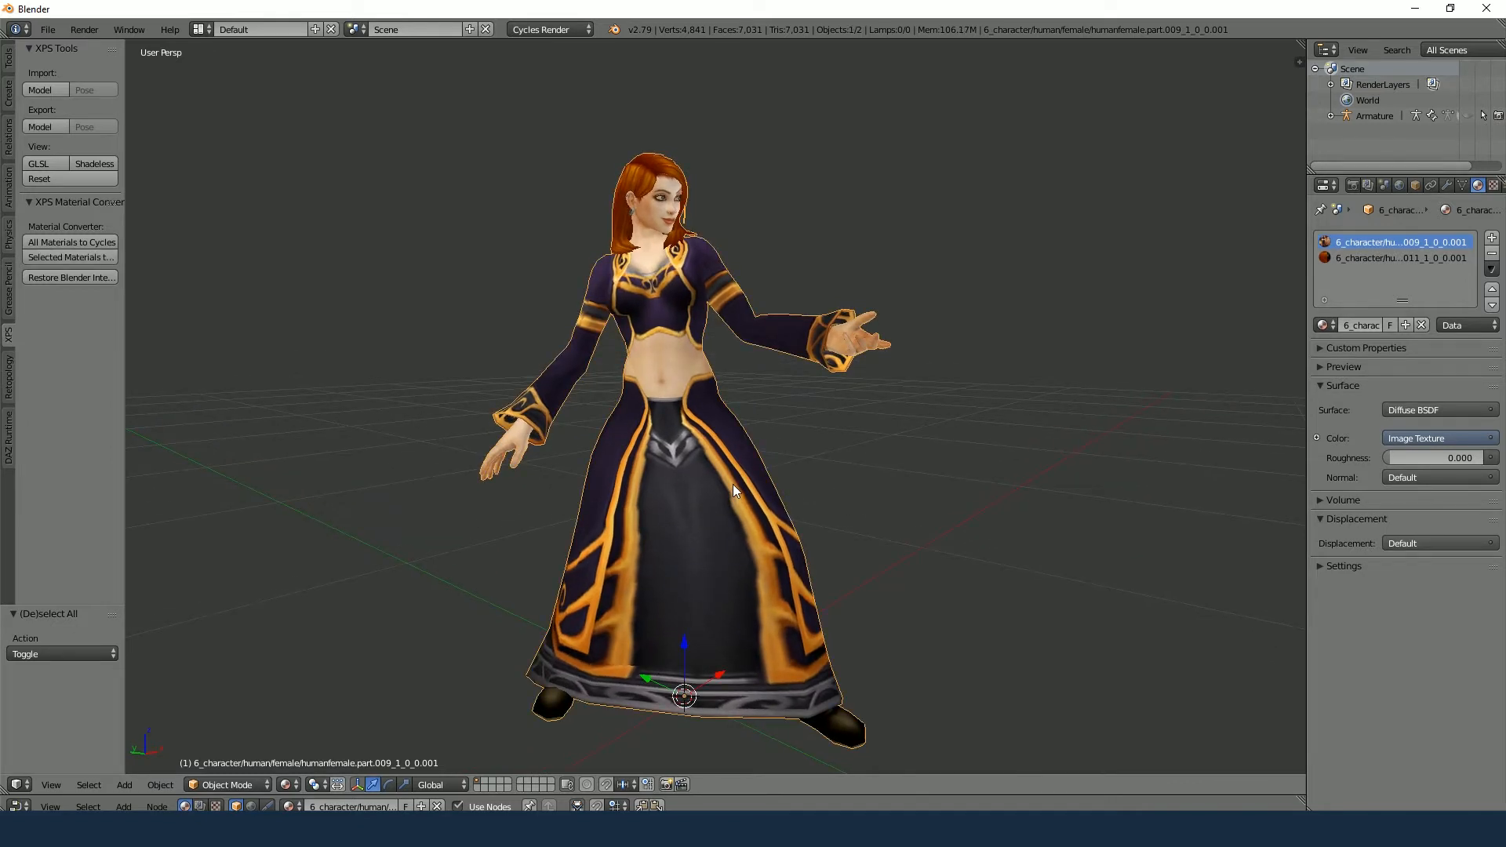
pyautogui.press('Tab')
pyautogui.press('Tab')
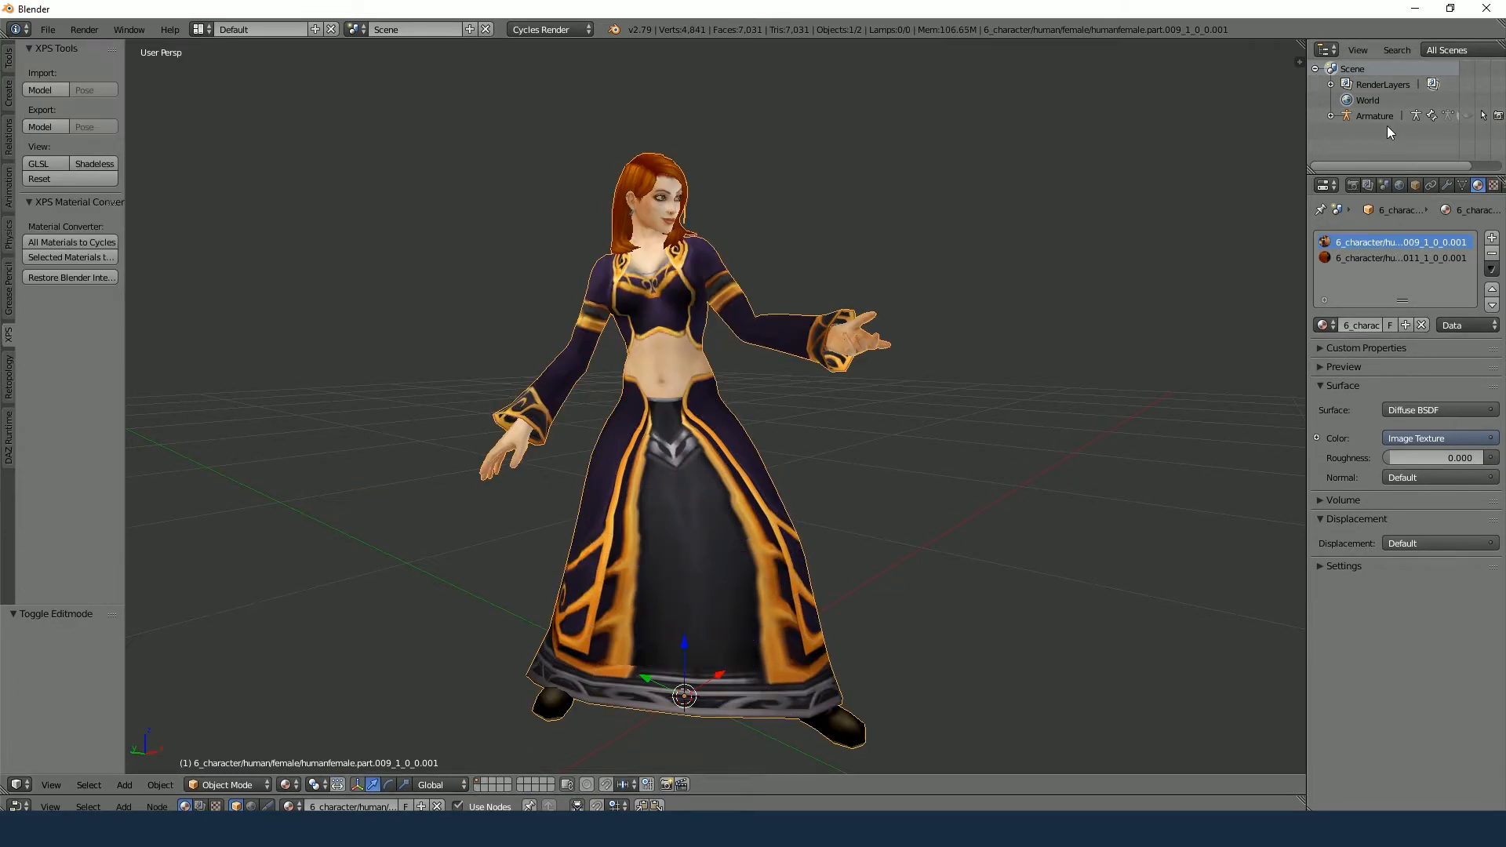
pyautogui.click(1446, 185)
pyautogui.click(1395, 238)
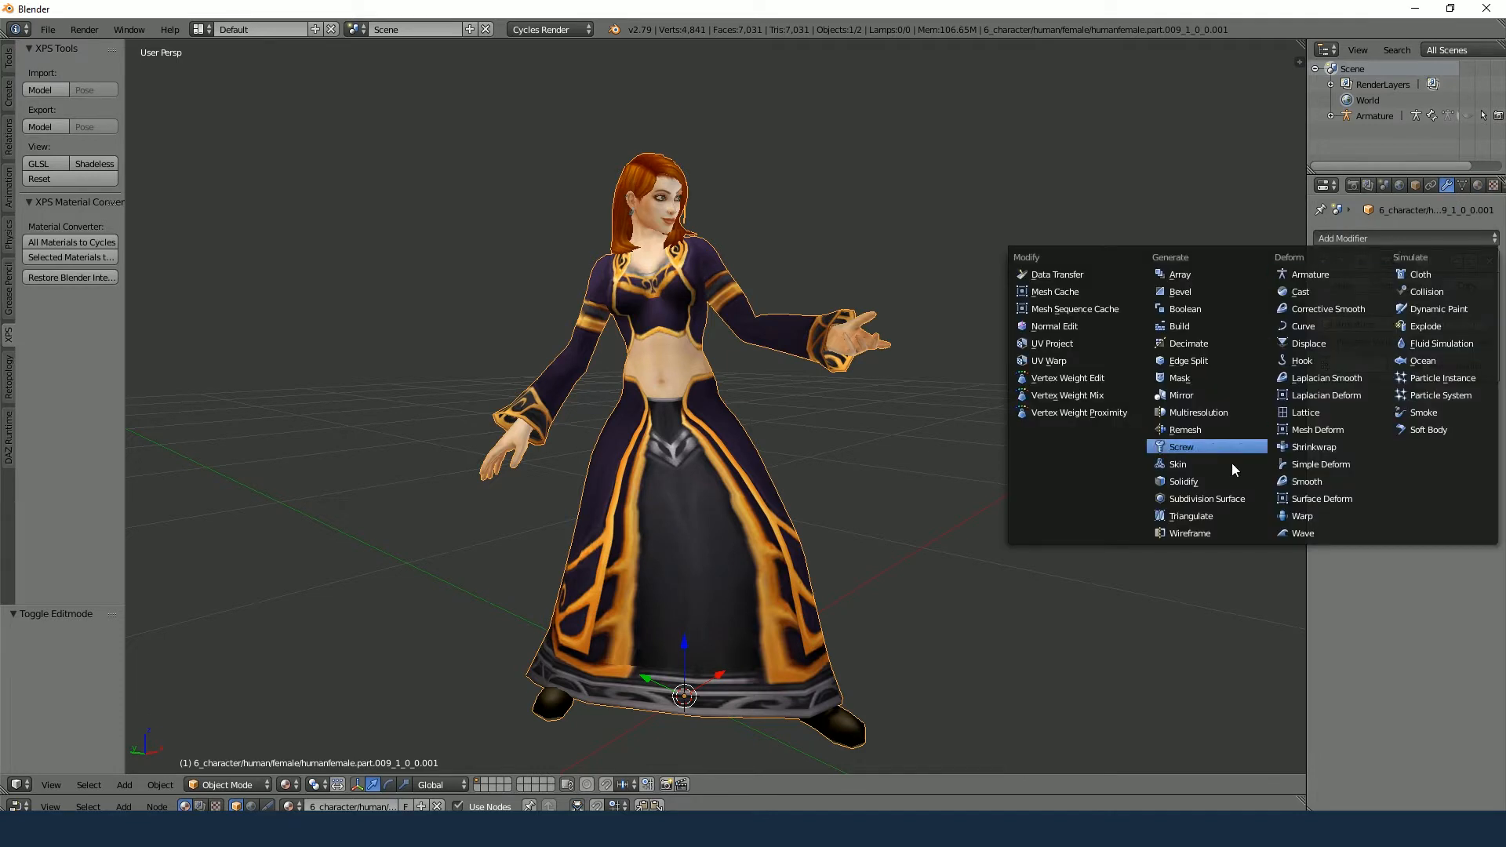
pyautogui.click(1230, 498)
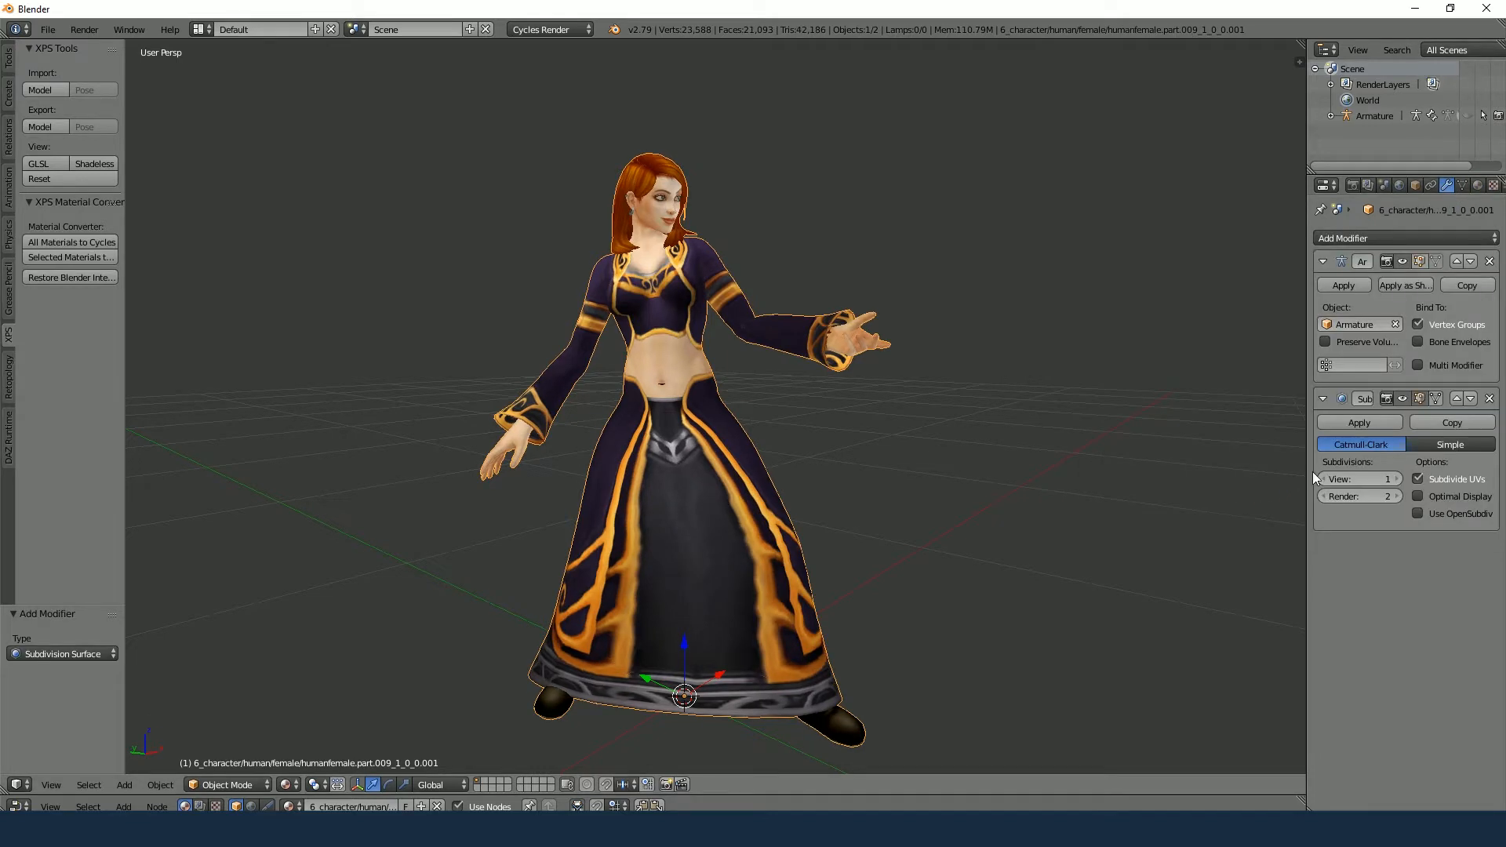
# Compare view subdivision levels 1 and 2 on the body mesh, leaving the modifier's view level at 2
pyautogui.click(1397, 479)
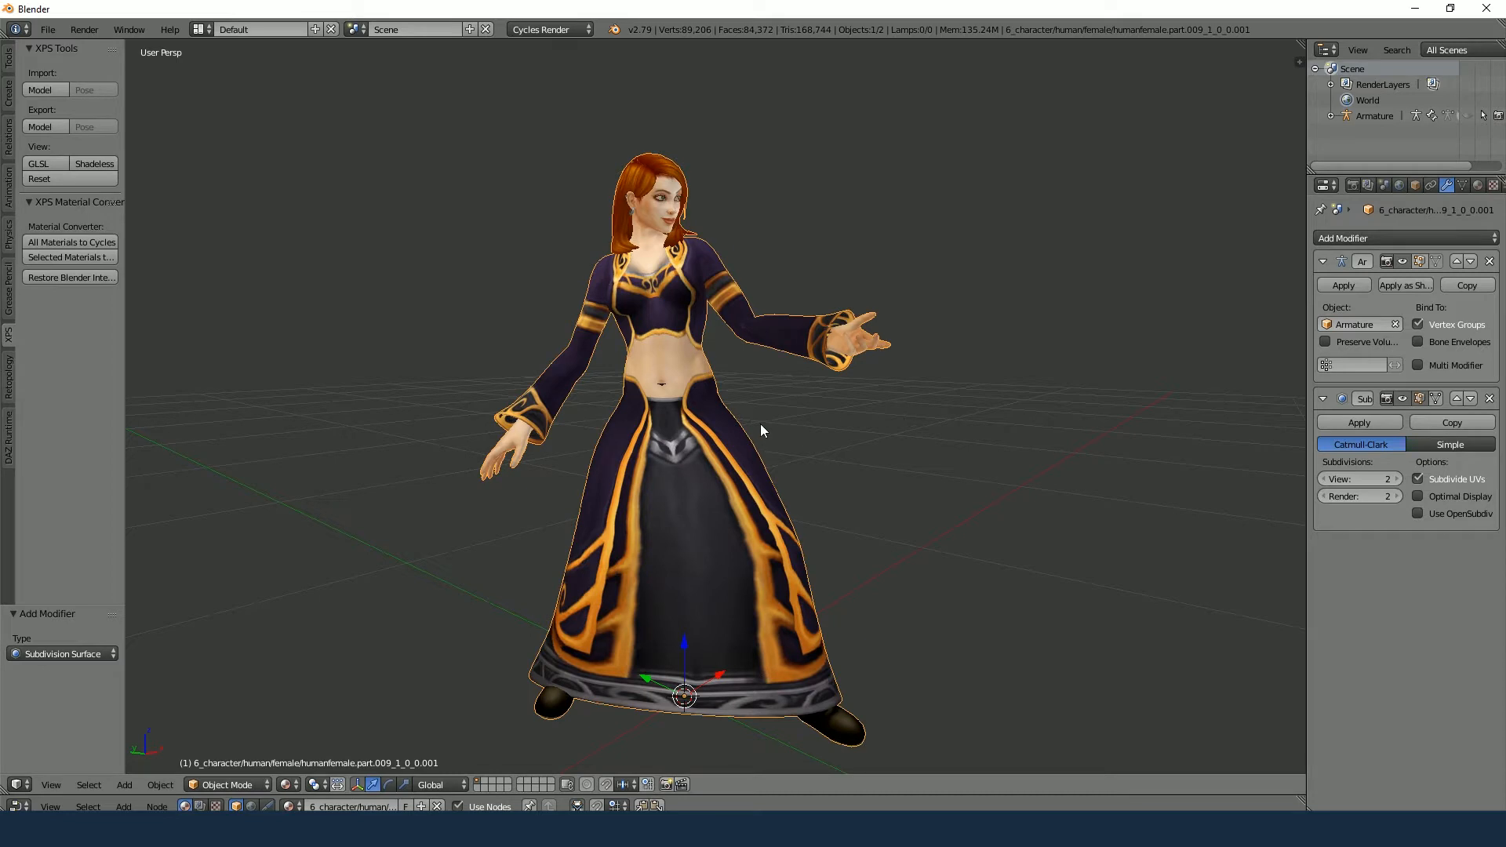
pyautogui.click(1325, 479)
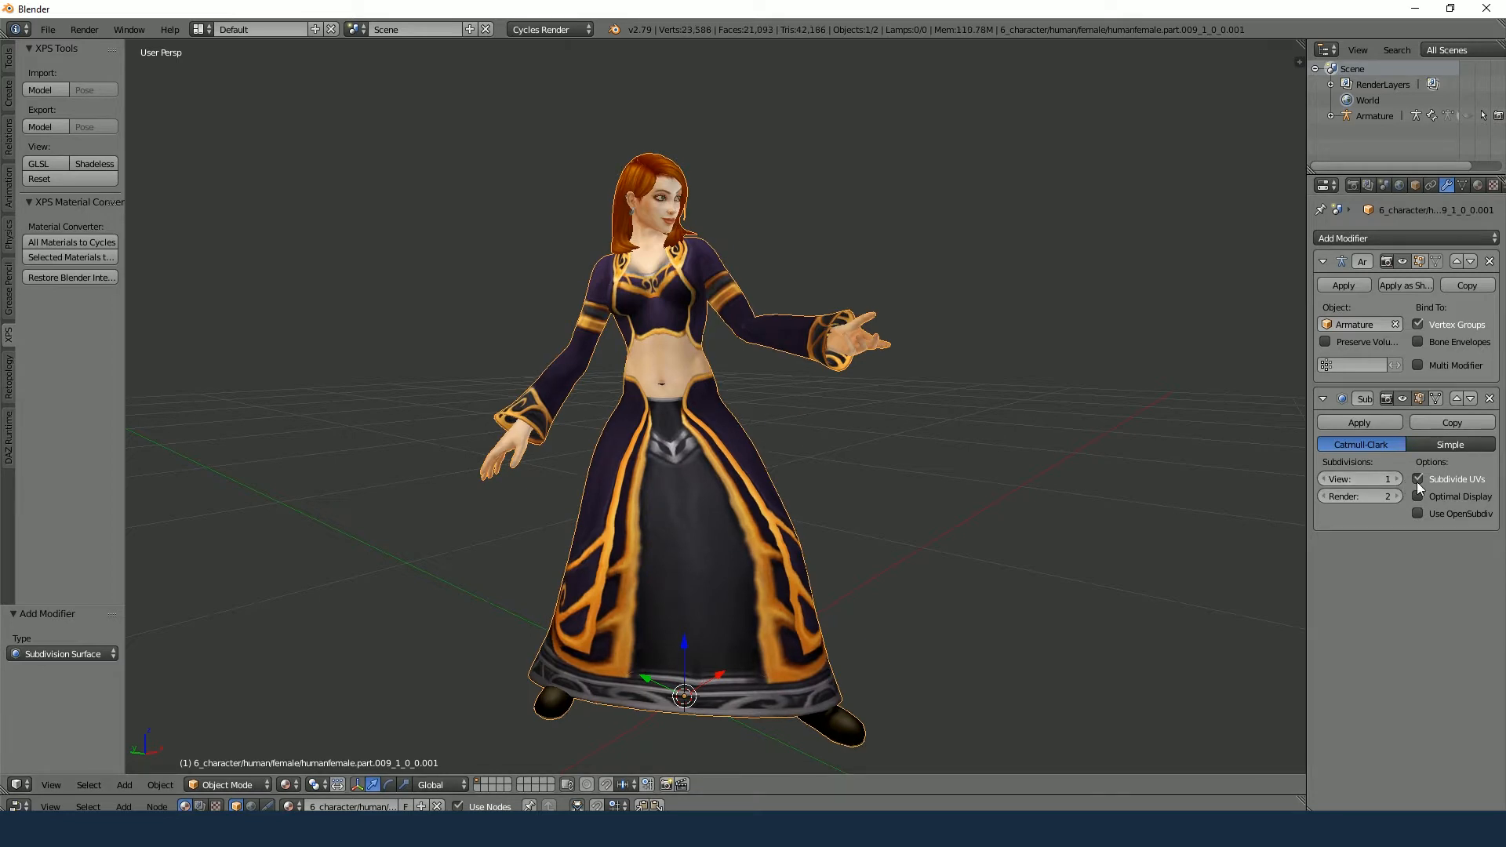
pyautogui.click(1397, 479)
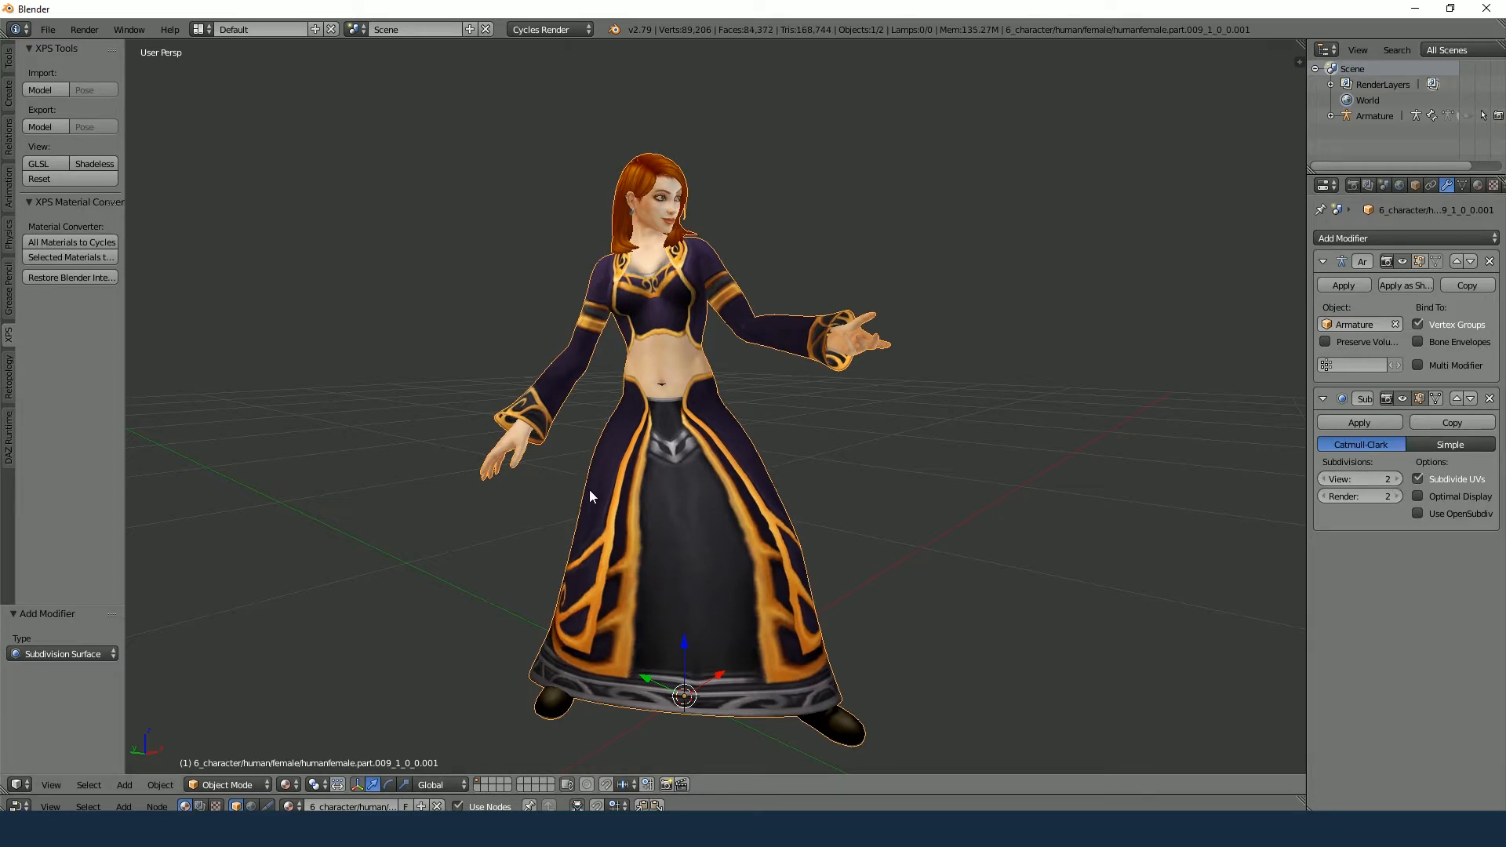
# Open the body mesh in Edit Mode at the gap below the navel and widen the properties editor
pyautogui.keyDown('shift'); pyautogui.moveTo(590, 490); pyautogui.dragTo(808, 356, button='middle'); pyautogui.keyUp('shift')
pyautogui.scroll(6, 654, 572)
pyautogui.scroll(8, 784, 373)
pyautogui.scroll(-5, 753, 357)
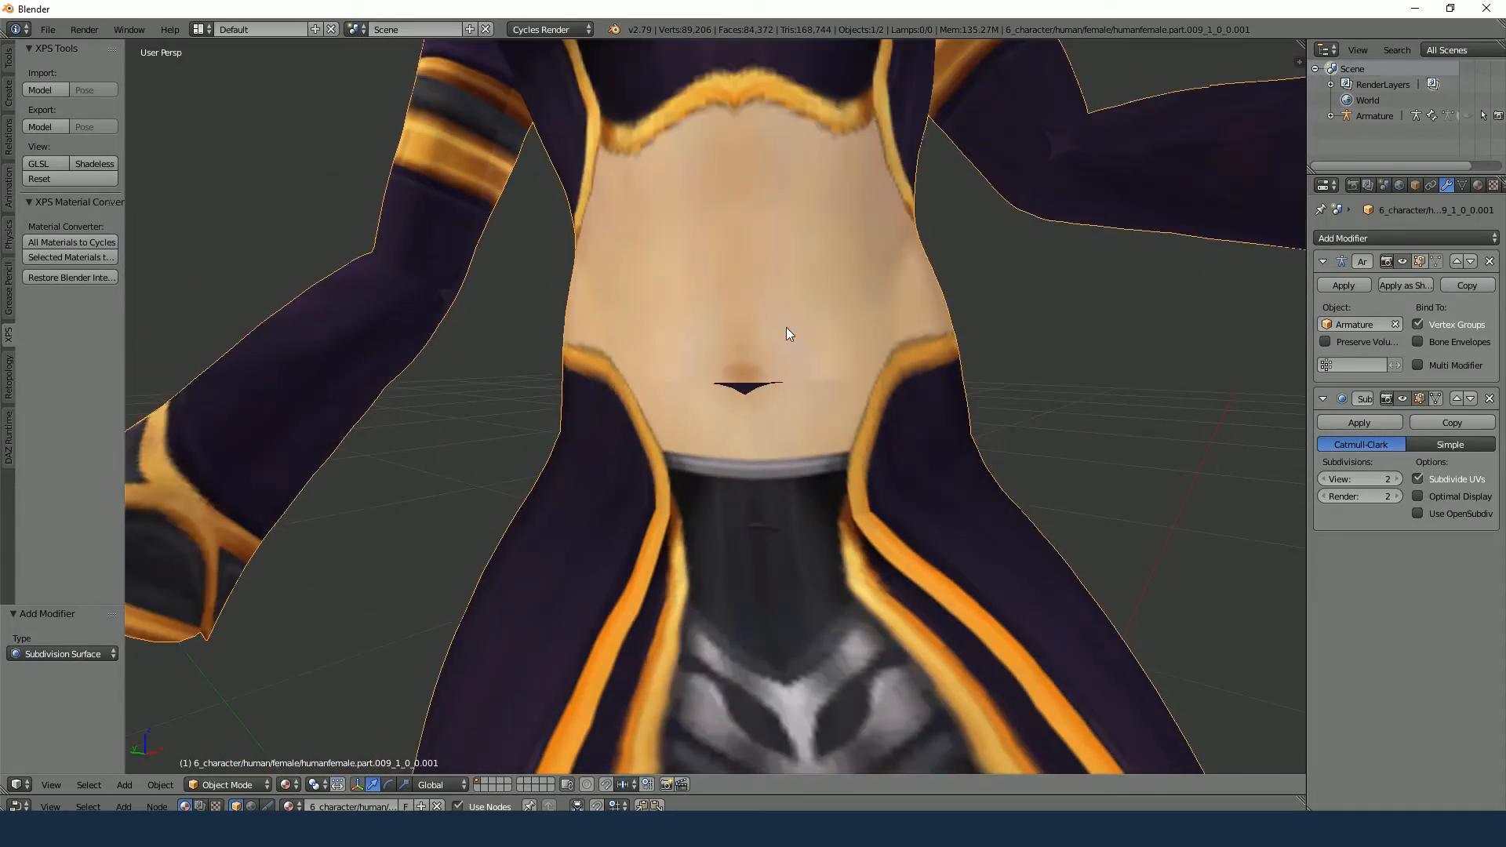
pyautogui.scroll(-6, 744, 463)
pyautogui.scroll(5, 742, 464)
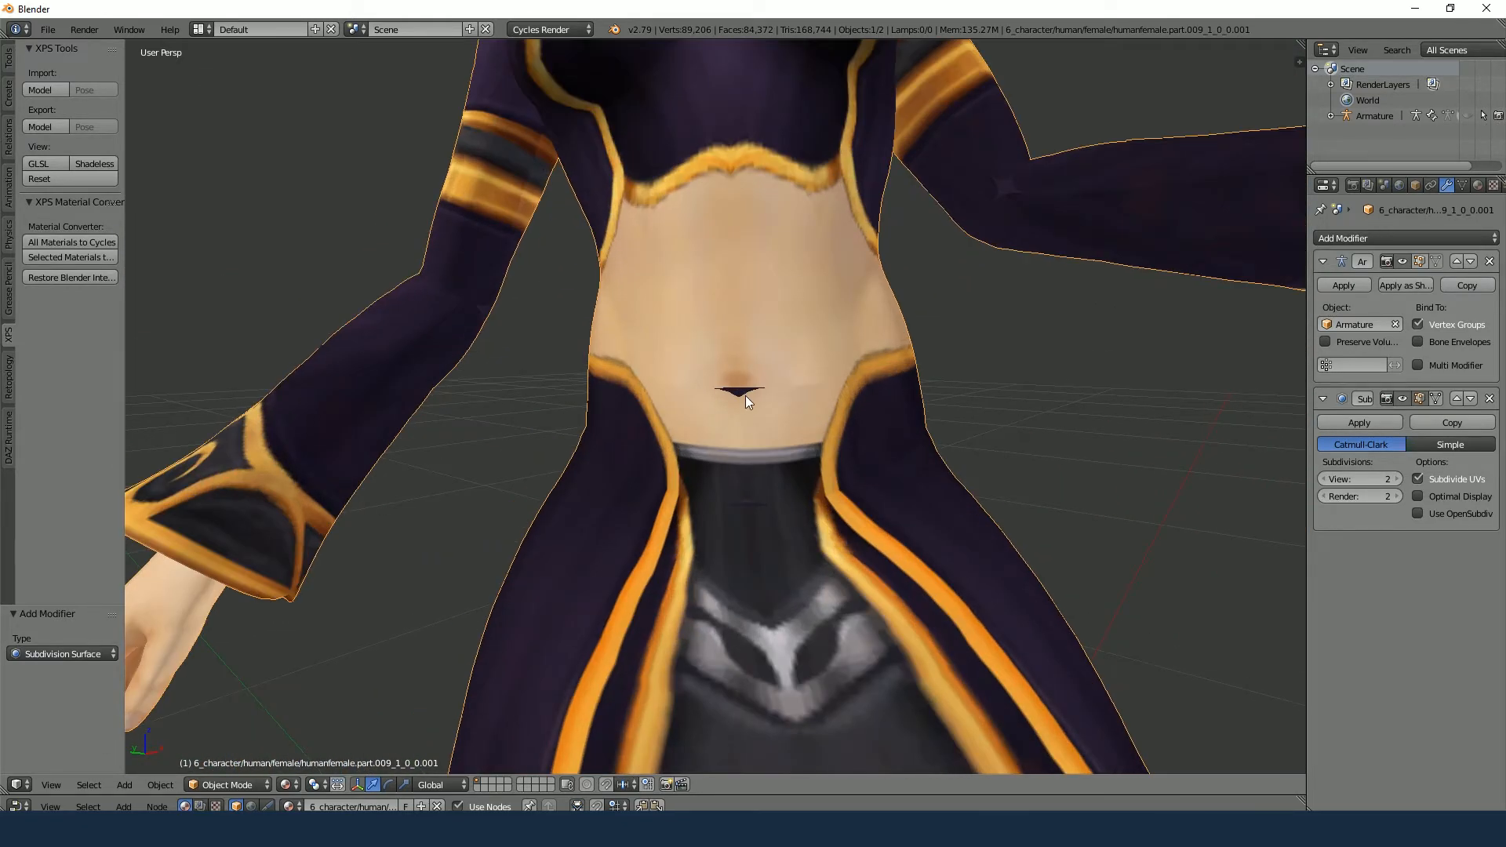
pyautogui.press('Tab')
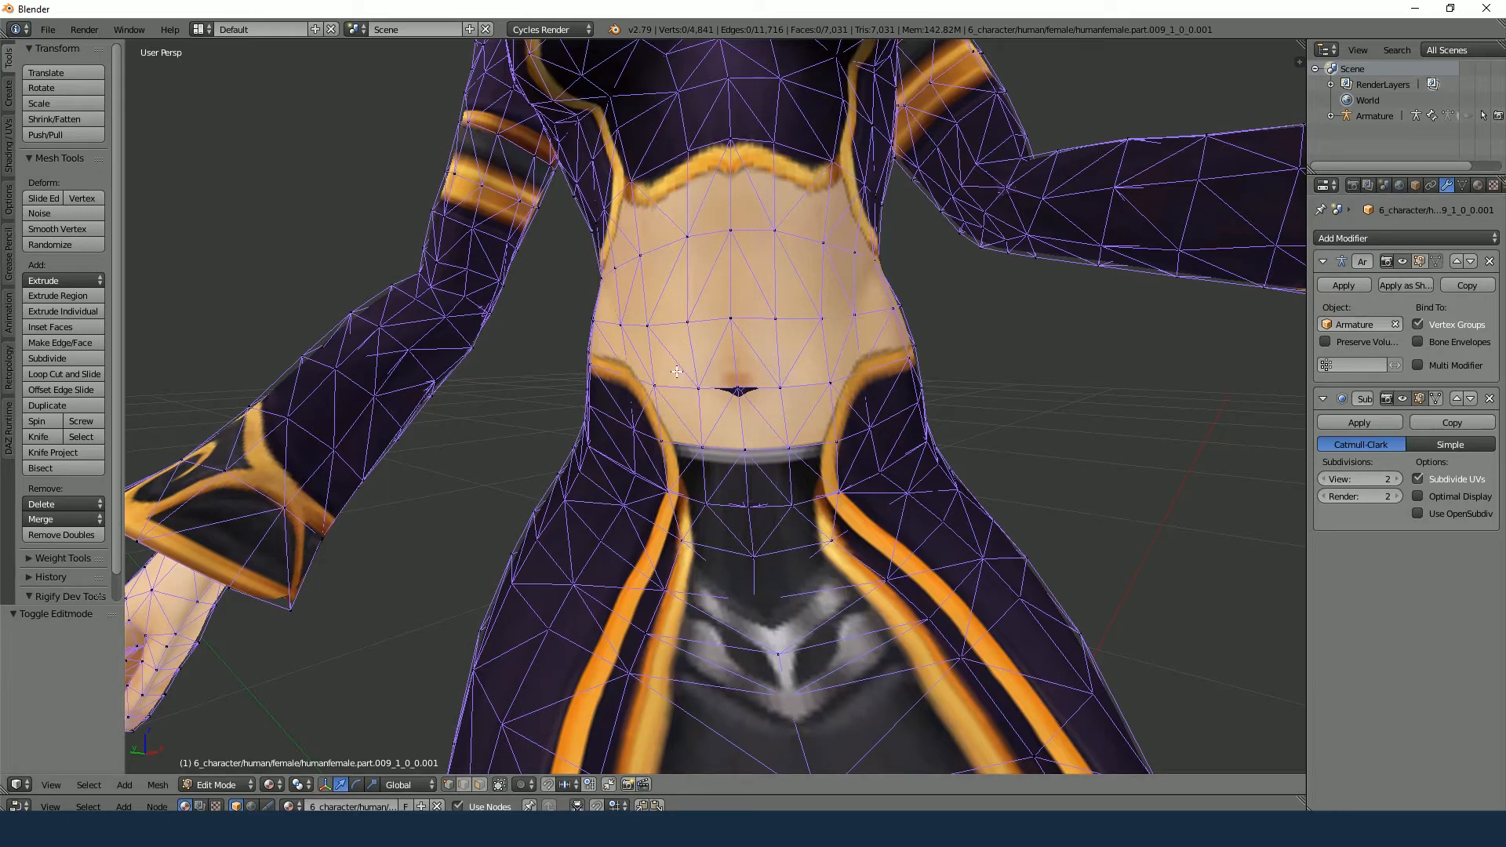
pyautogui.scroll(1, 676, 371)
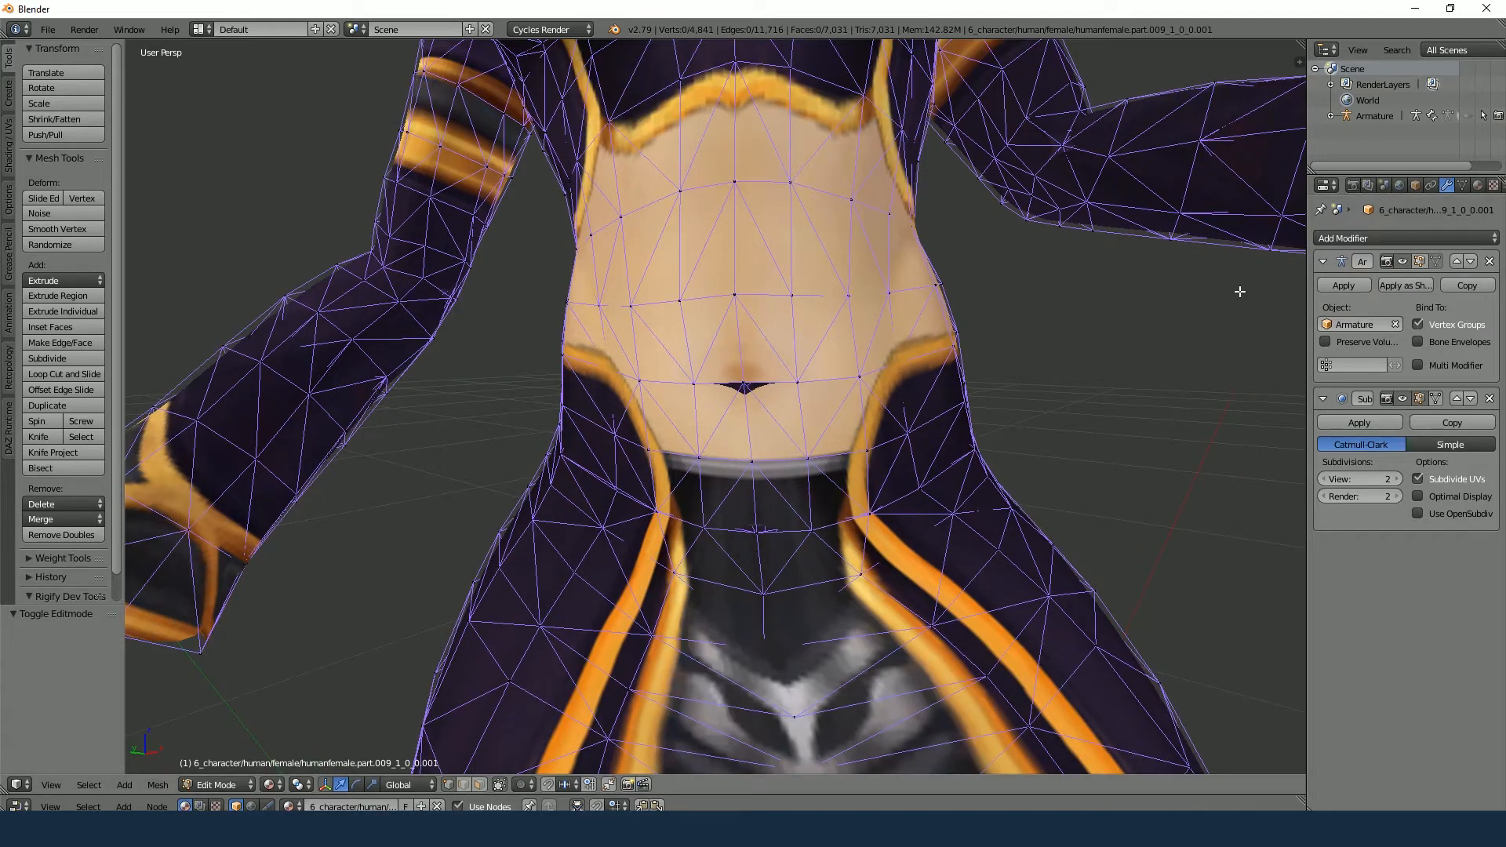
pyautogui.moveTo(1307, 273); pyautogui.dragTo(1248, 271)
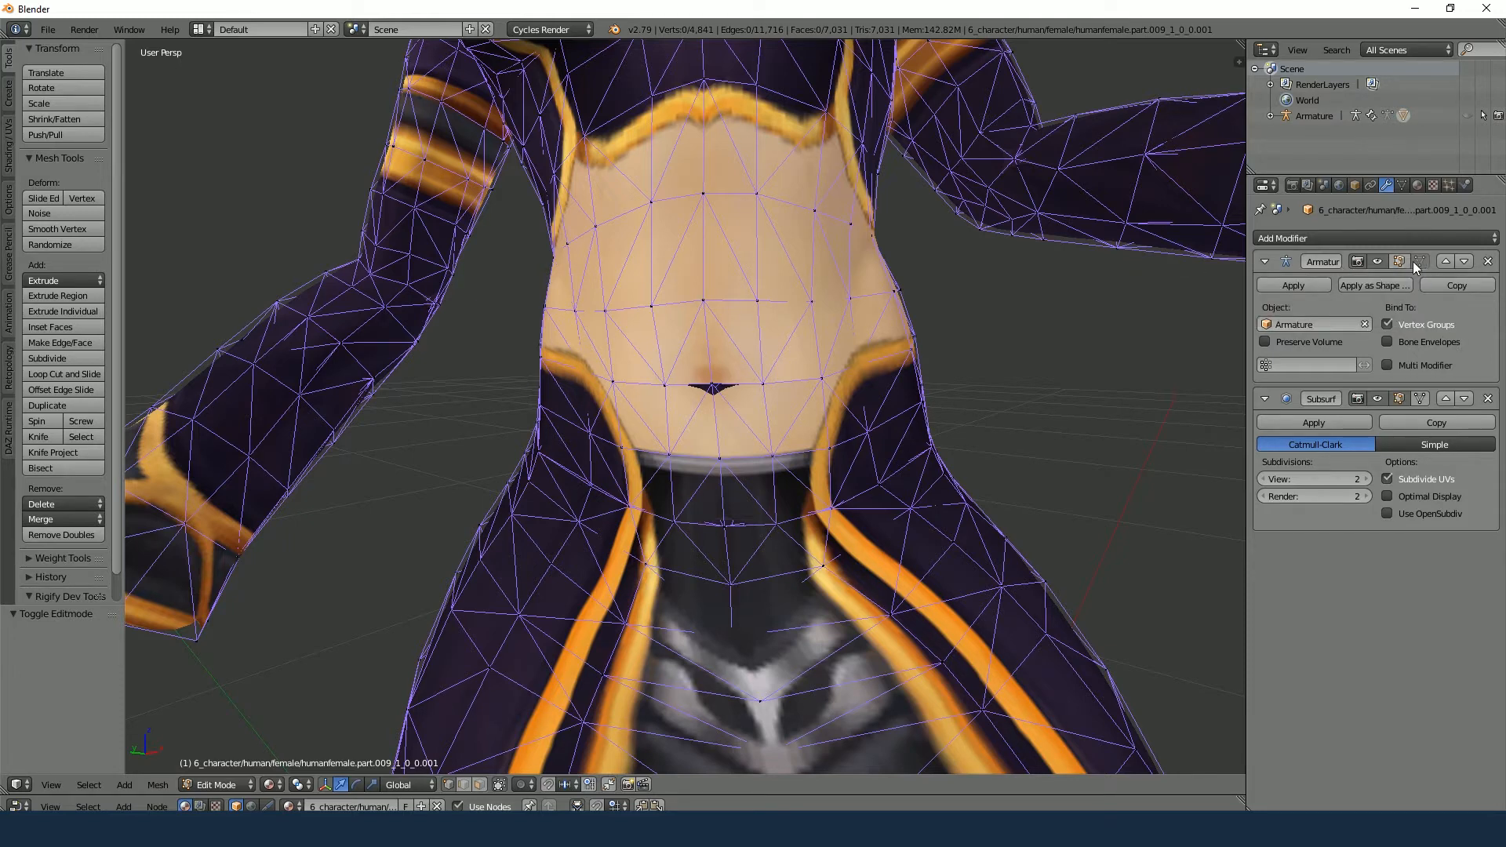
pyautogui.scroll(1, 872, 369)
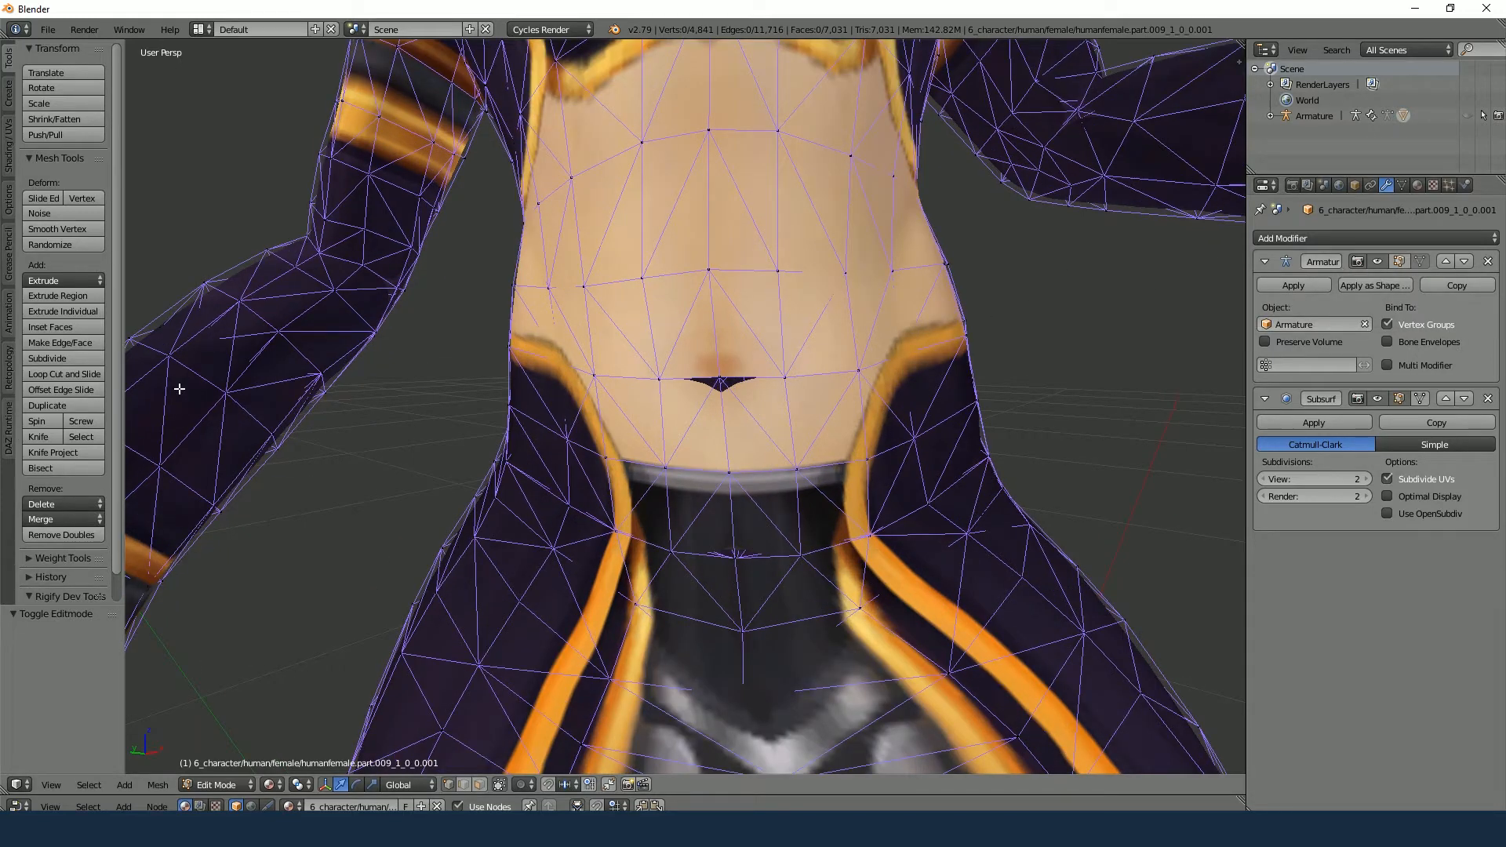
# Switch to face selection, select a face just below the navel gap, and turn on the on-screen key display
pyautogui.click(480, 786)
pyautogui.rightClick(751, 429)
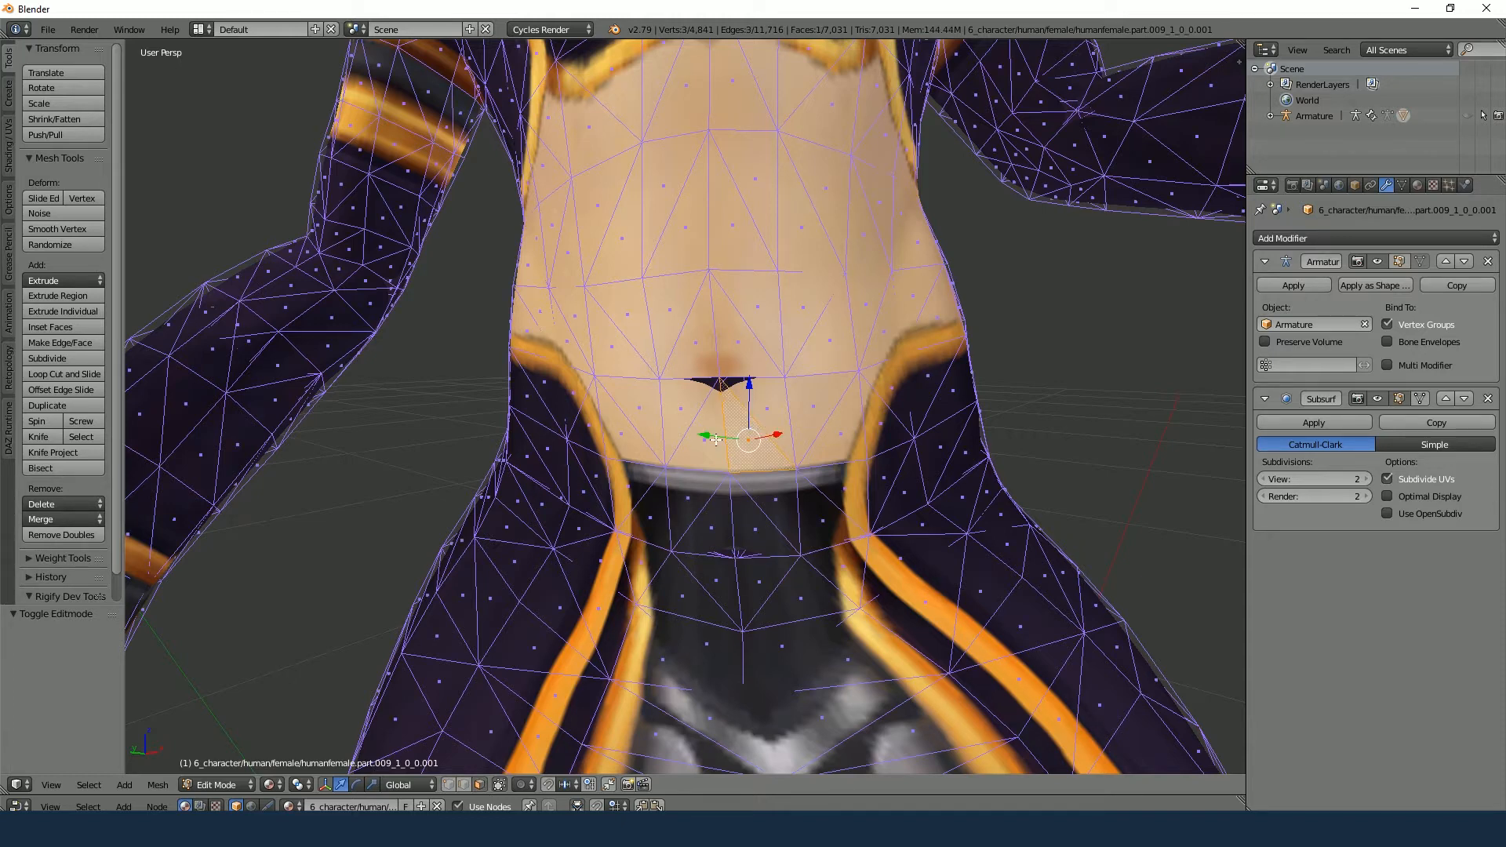
pyautogui.press('n')
pyautogui.scroll(-5, 1120, 533)
pyautogui.click(1186, 756)
pyautogui.press('n')
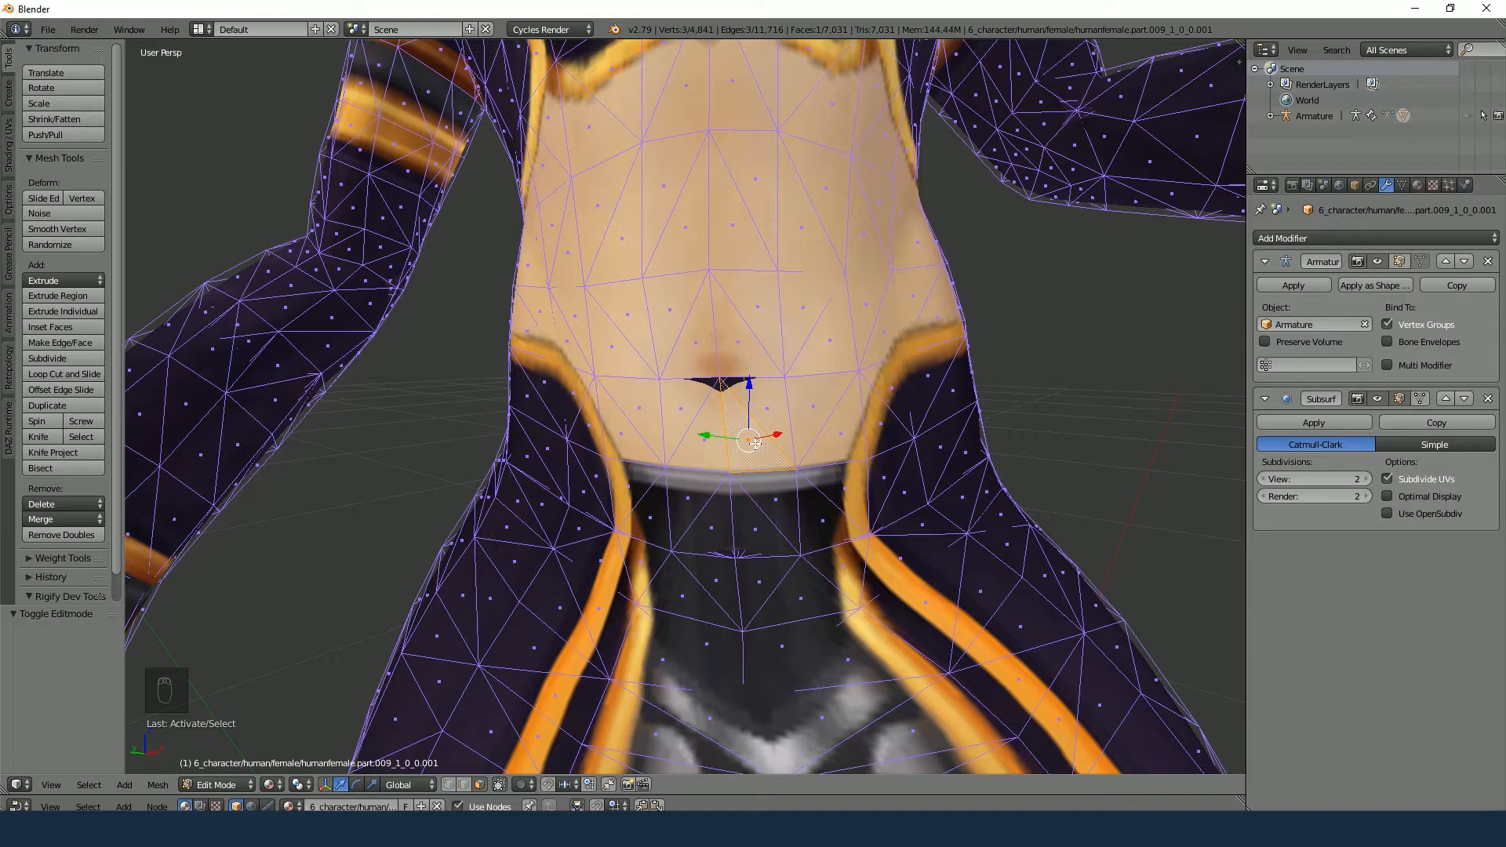
# Extend the selection to the six faces around the navel, merge their duplicate vertices with Remove Doubles, and return to Object Mode
pyautogui.keyDown('shift'); pyautogui.rightClick(755, 394); pyautogui.keyUp('shift')
pyautogui.keyDown('shift'); pyautogui.rightClick(744, 349); pyautogui.keyUp('shift')
pyautogui.keyDown('shift'); pyautogui.rightClick(695, 360); pyautogui.keyUp('shift')
pyautogui.keyDown('shift'); pyautogui.rightClick(694, 395); pyautogui.keyUp('shift')
pyautogui.keyDown('shift'); pyautogui.rightClick(722, 448); pyautogui.keyUp('shift')
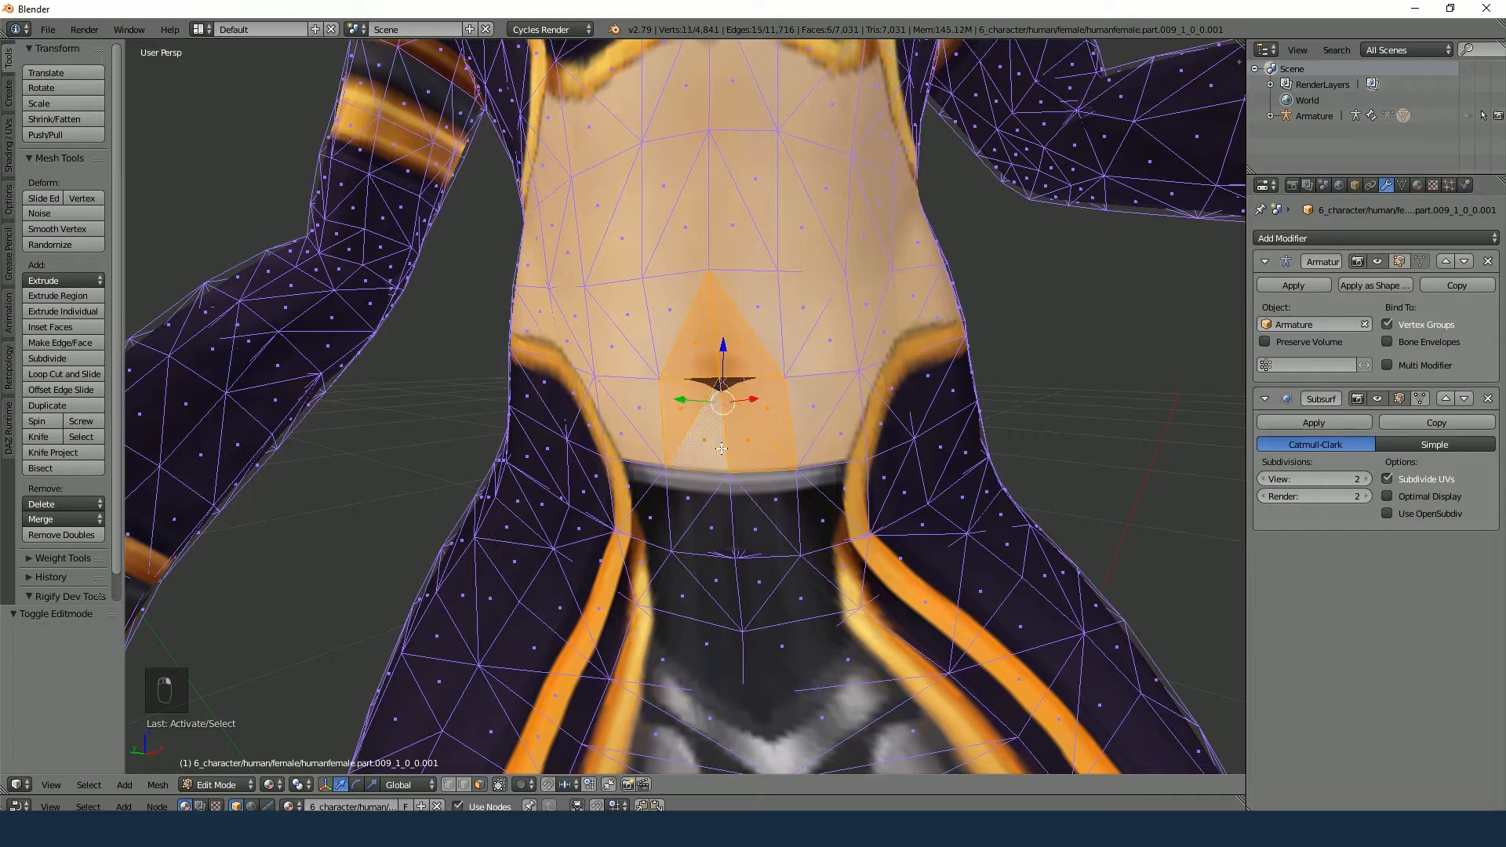
pyautogui.press('w')
pyautogui.click(757, 348)
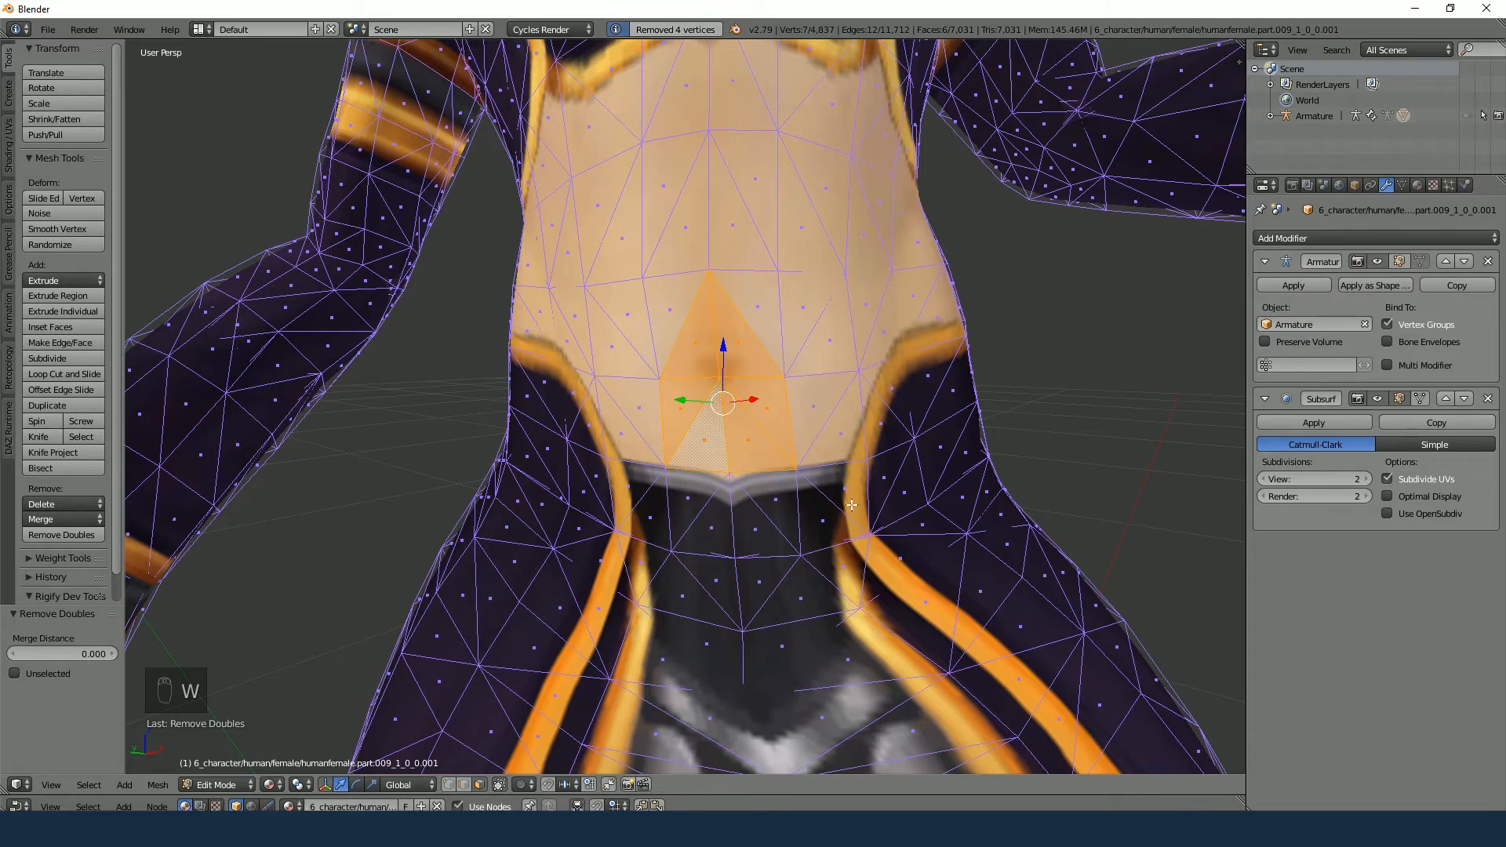
pyautogui.press('Tab')
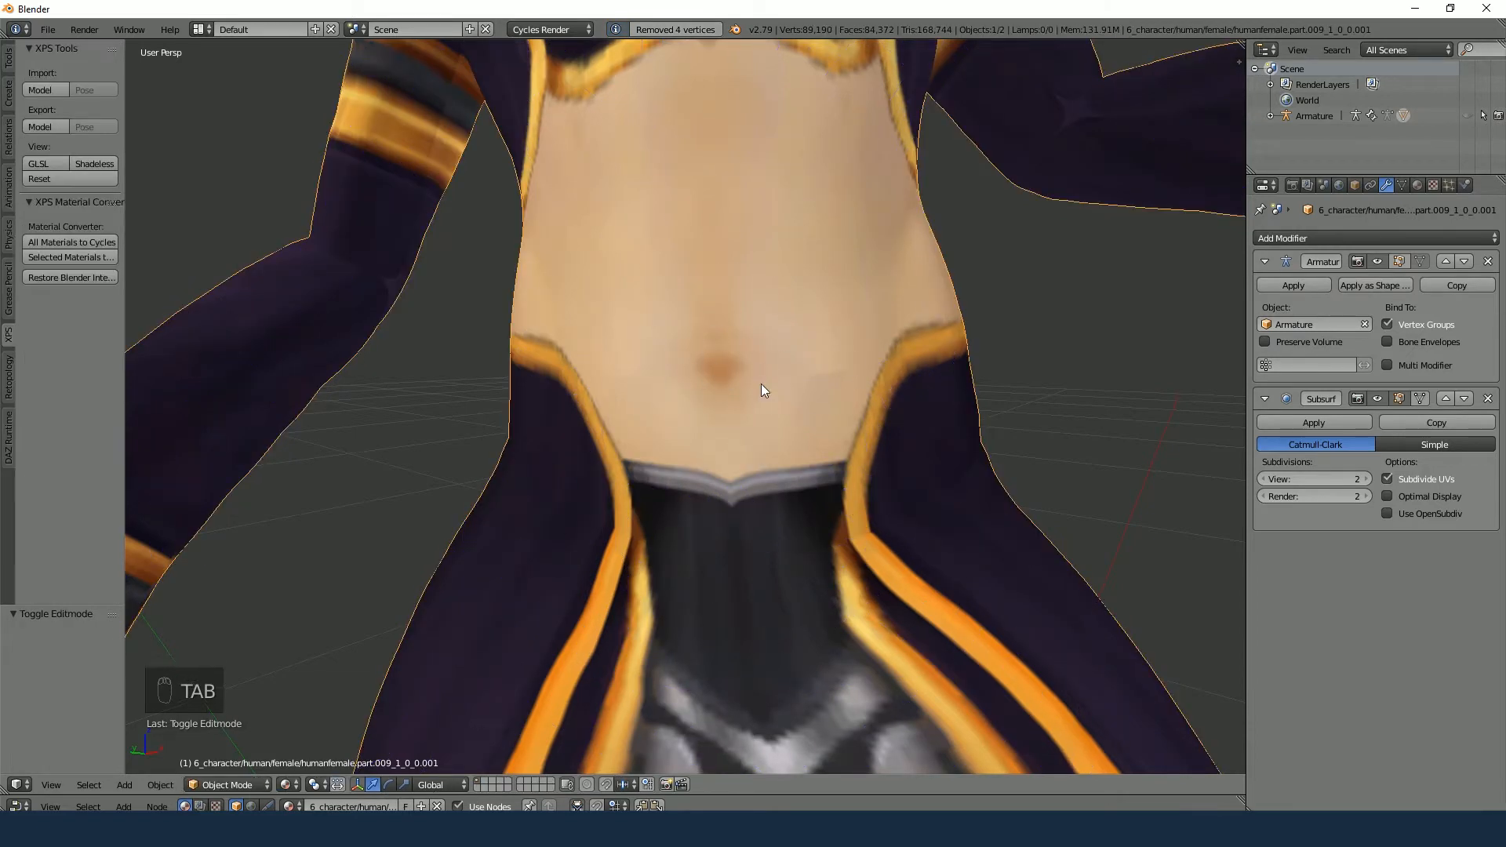
# Merge the duplicate vertices of two neighbouring faces beside the navel with Remove Doubles, then return to Object Mode with nothing selected
pyautogui.scroll(-1, 822, 365)
pyautogui.scroll(2, 695, 396)
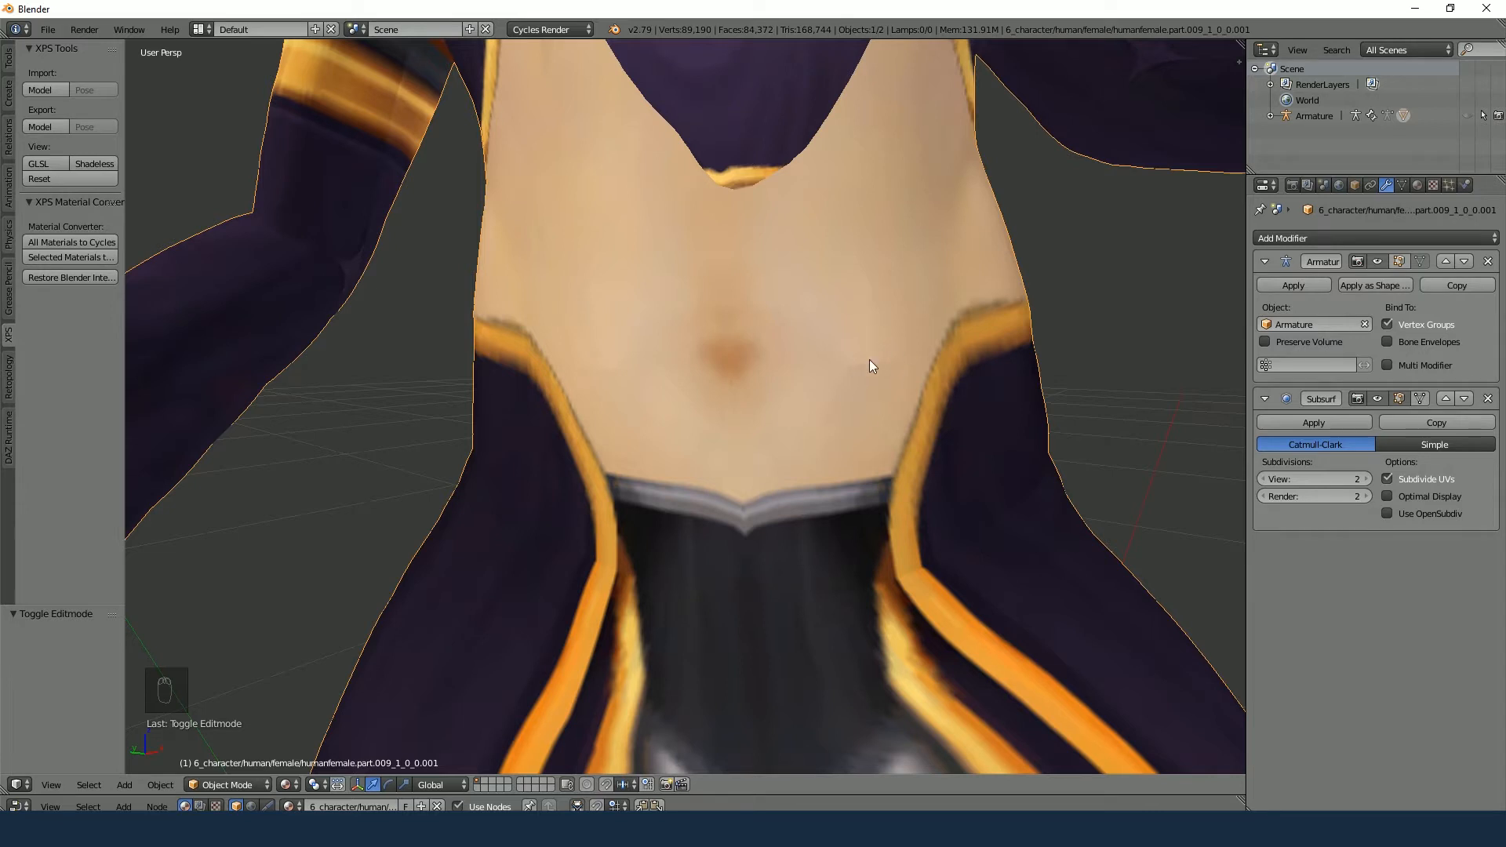
pyautogui.press('Tab')
pyautogui.click(877, 351)
pyautogui.keyDown('shift'); pyautogui.click(859, 409); pyautogui.keyUp('shift')
pyautogui.press('w')
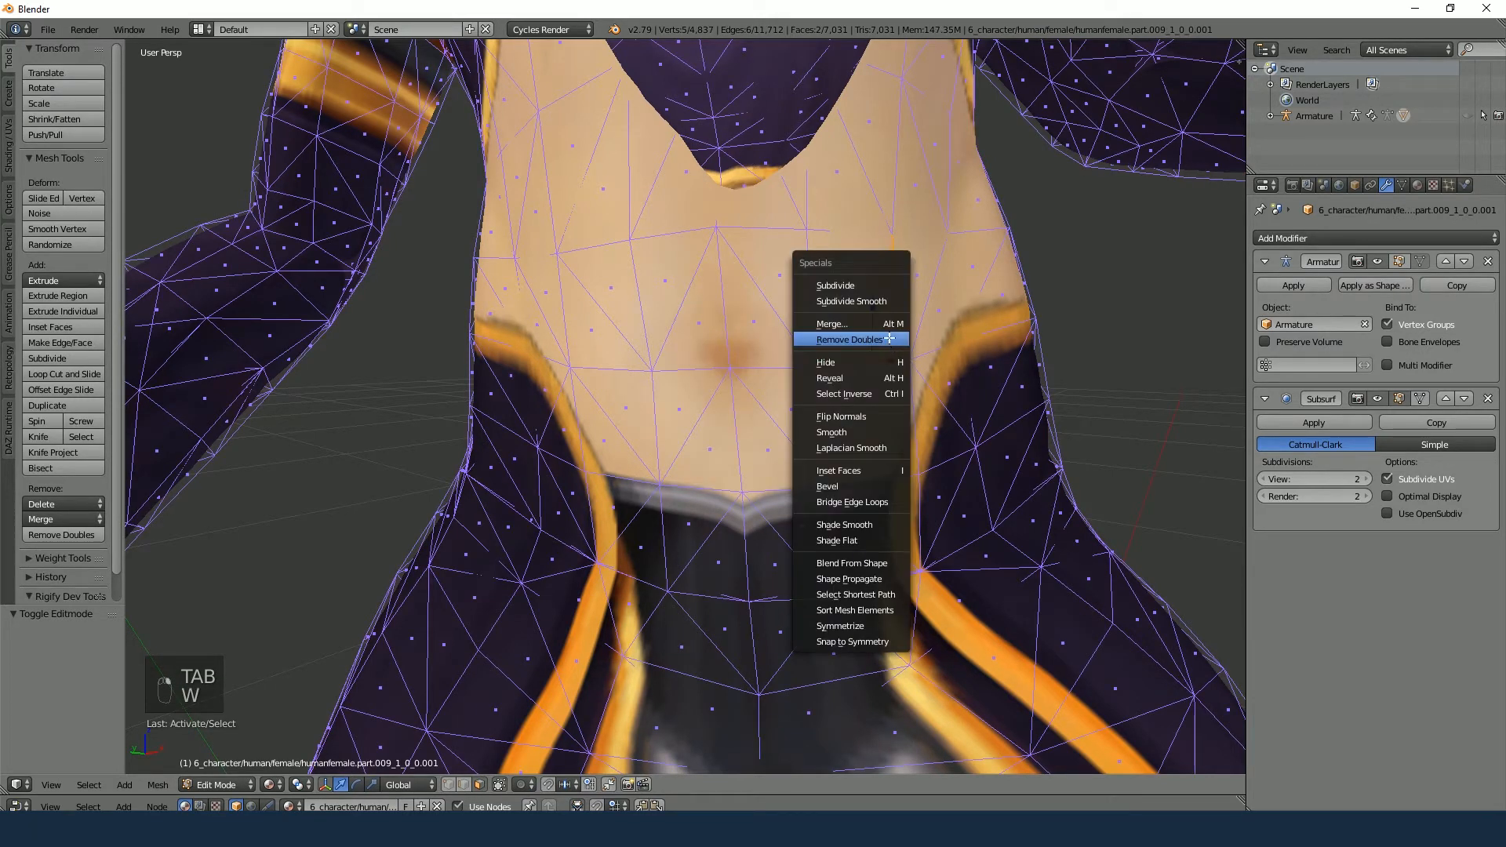
pyautogui.click(890, 343)
pyautogui.press('Tab')
pyautogui.press('a')
pyautogui.press('a')
# Examine the subdivided character's torso, robe hem, shoulder and arms from several angles for remaining mesh gaps
pyautogui.scroll(-5, 923, 423)
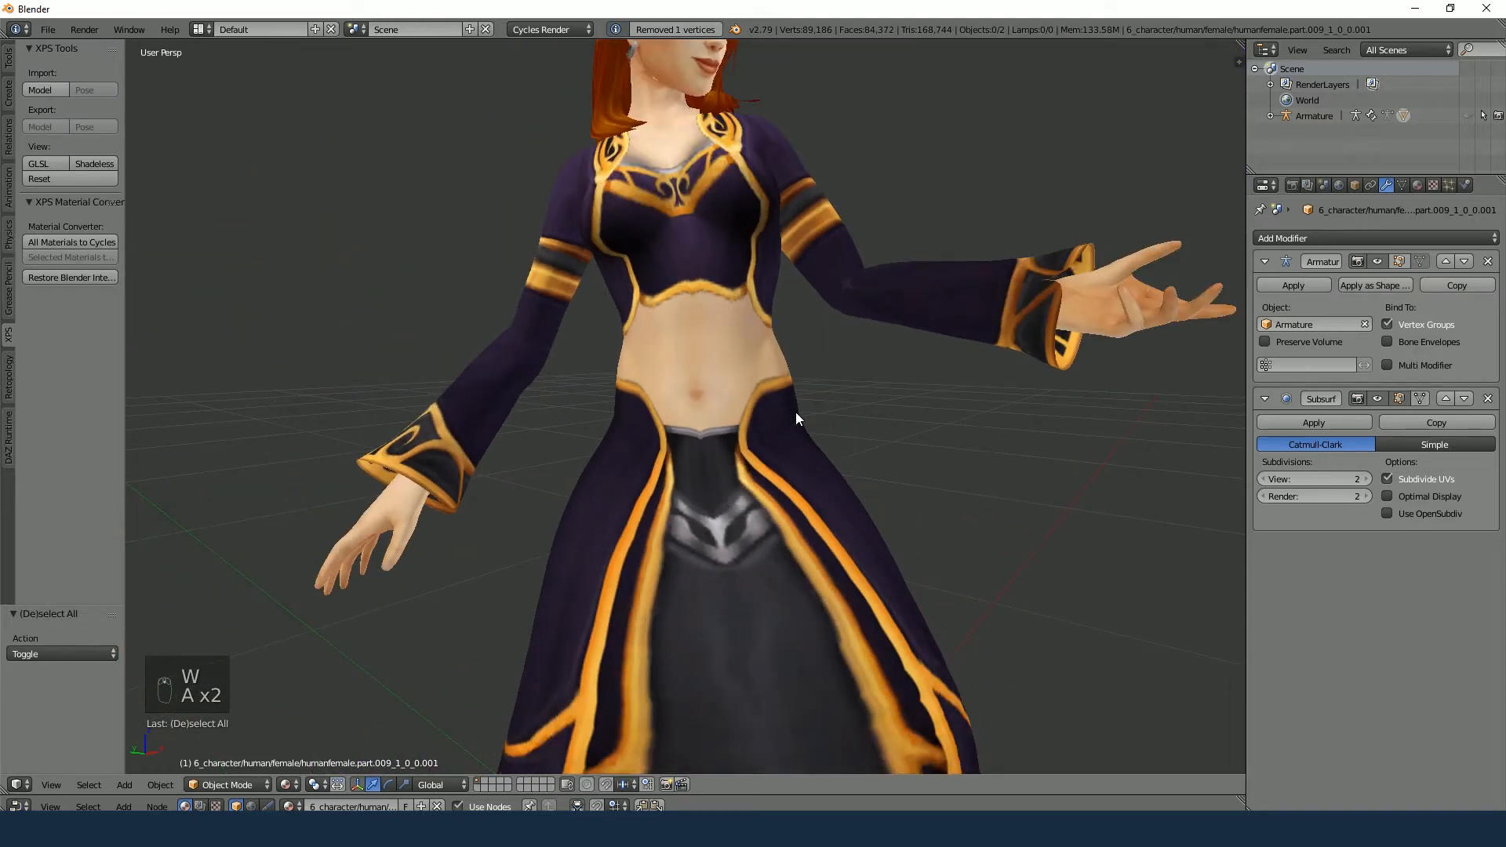
pyautogui.moveTo(793, 421); pyautogui.dragTo(934, 468, button='middle')
pyautogui.keyDown('shift'); pyautogui.moveTo(925, 408); pyautogui.dragTo(680, 198, button='middle'); pyautogui.keyUp('shift')
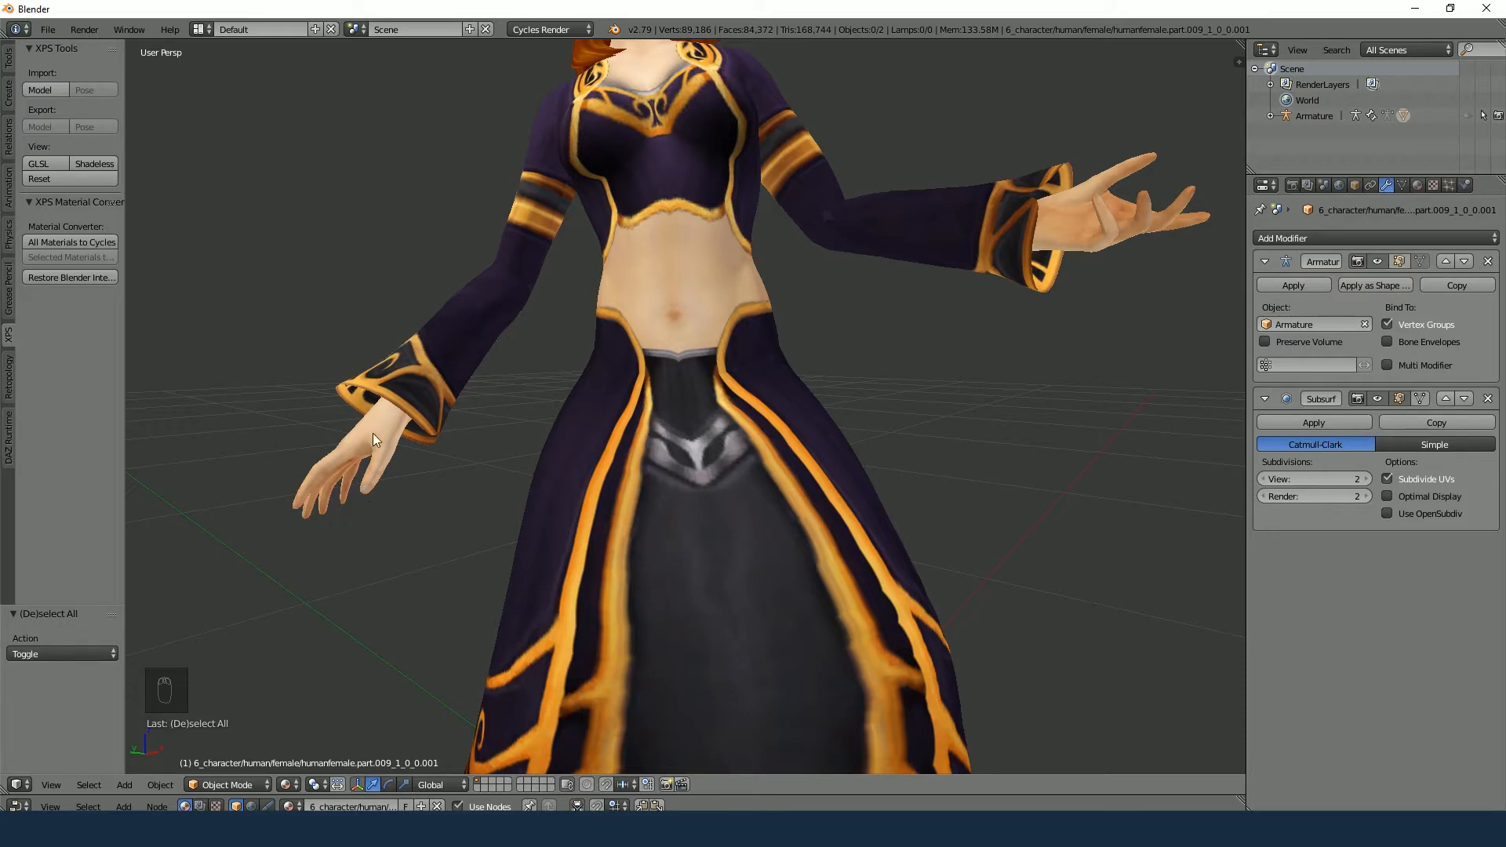
pyautogui.keyDown('shift'); pyautogui.moveTo(805, 544); pyautogui.dragTo(755, 152, button='middle'); pyautogui.keyUp('shift')
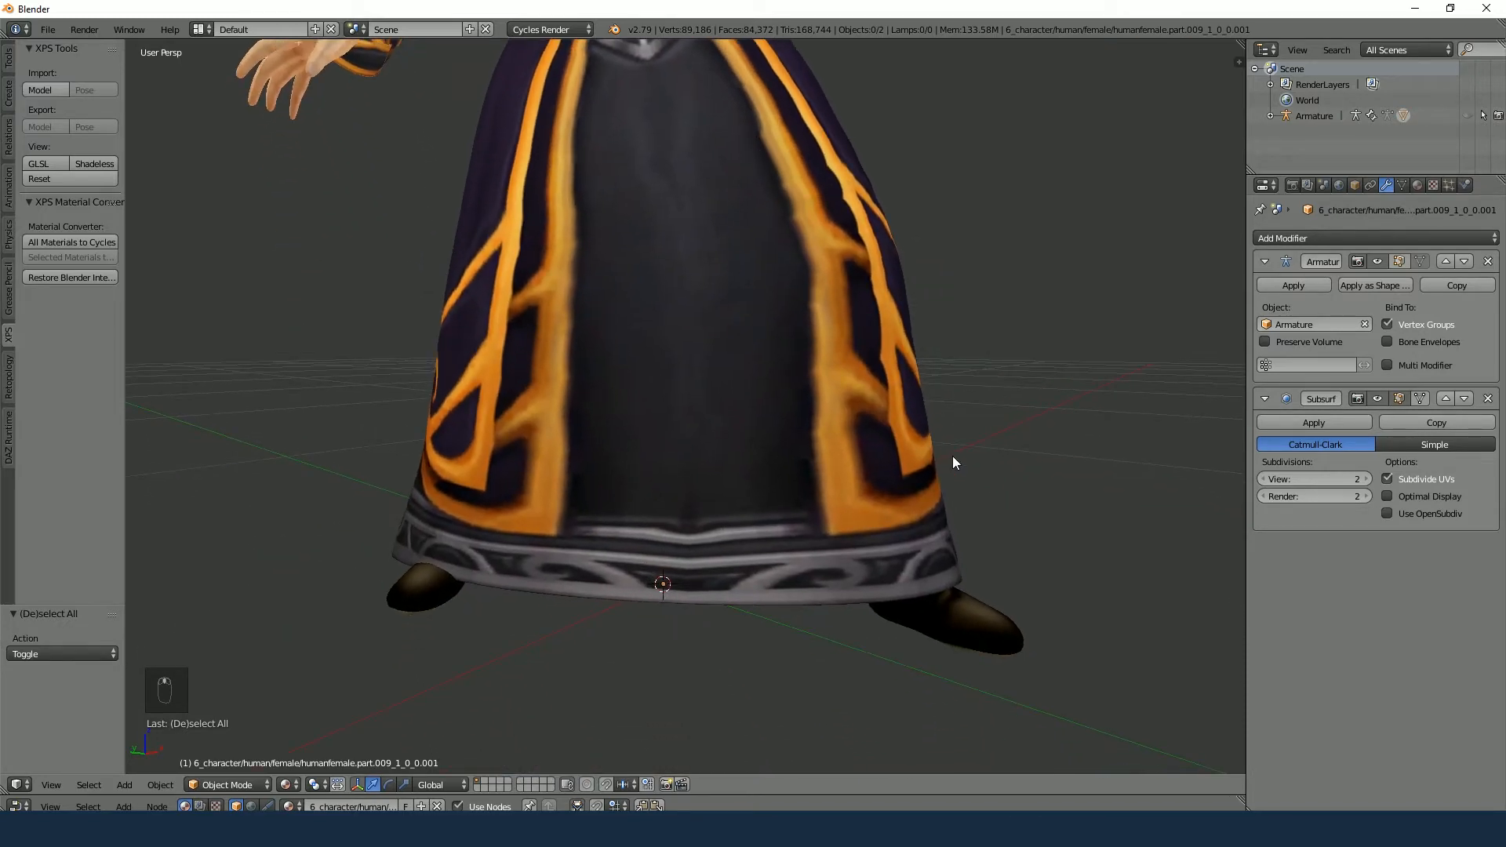
pyautogui.moveTo(921, 431); pyautogui.dragTo(924, 502, button='middle')
pyautogui.moveTo(877, 256); pyautogui.dragTo(796, 289, button='middle')
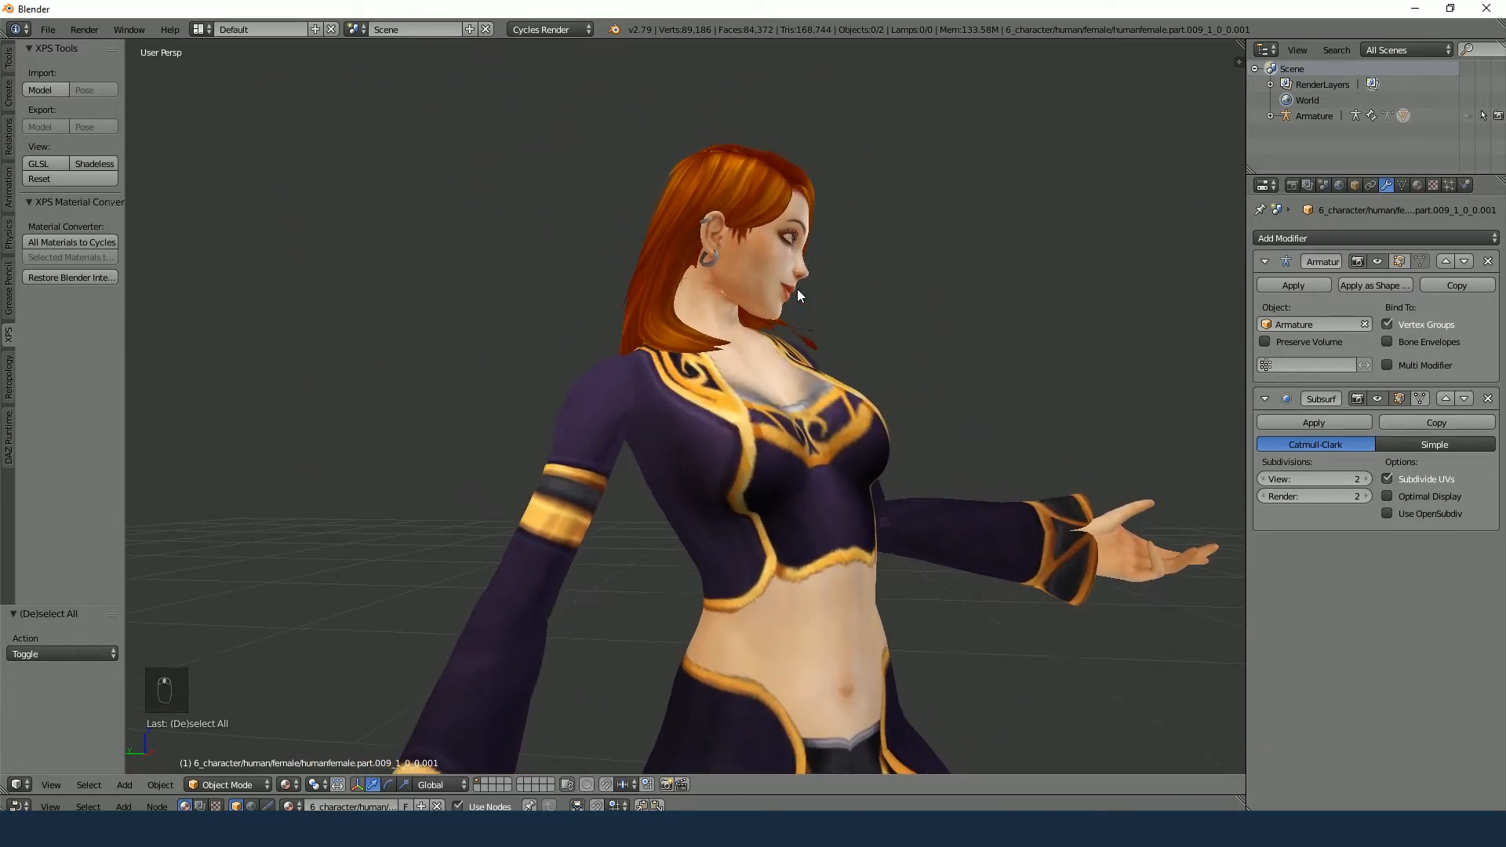
pyautogui.scroll(5, 781, 243)
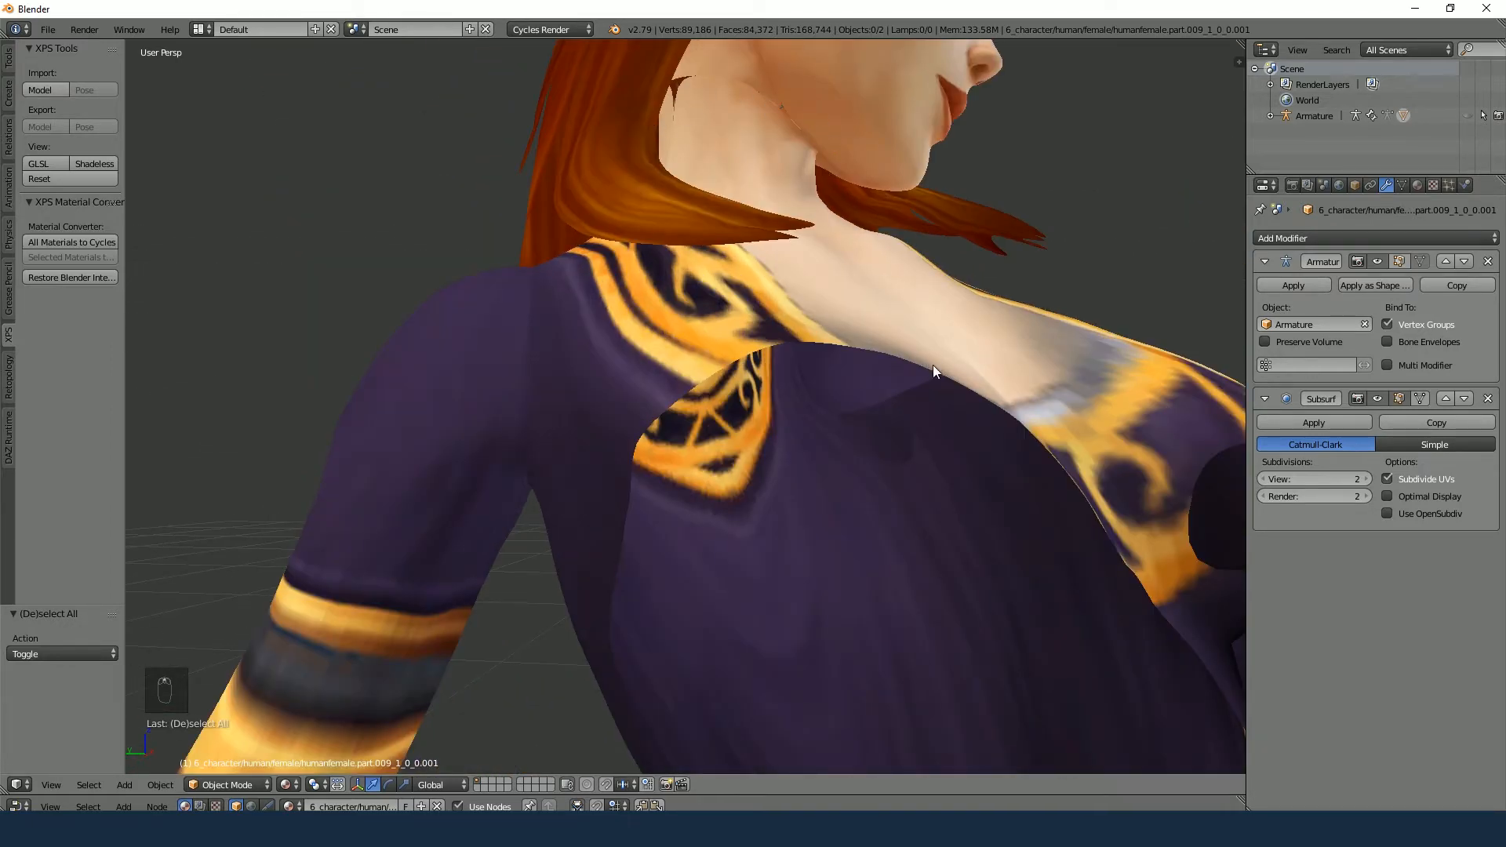
pyautogui.scroll(-5, 940, 369)
pyautogui.moveTo(963, 379); pyautogui.dragTo(868, 378, button='middle')
pyautogui.keyDown('shift'); pyautogui.moveTo(908, 506); pyautogui.dragTo(946, 318, button='middle'); pyautogui.keyUp('shift')
pyautogui.scroll(-3, 886, 368)
pyautogui.moveTo(695, 445); pyautogui.dragTo(680, 463, button='middle')
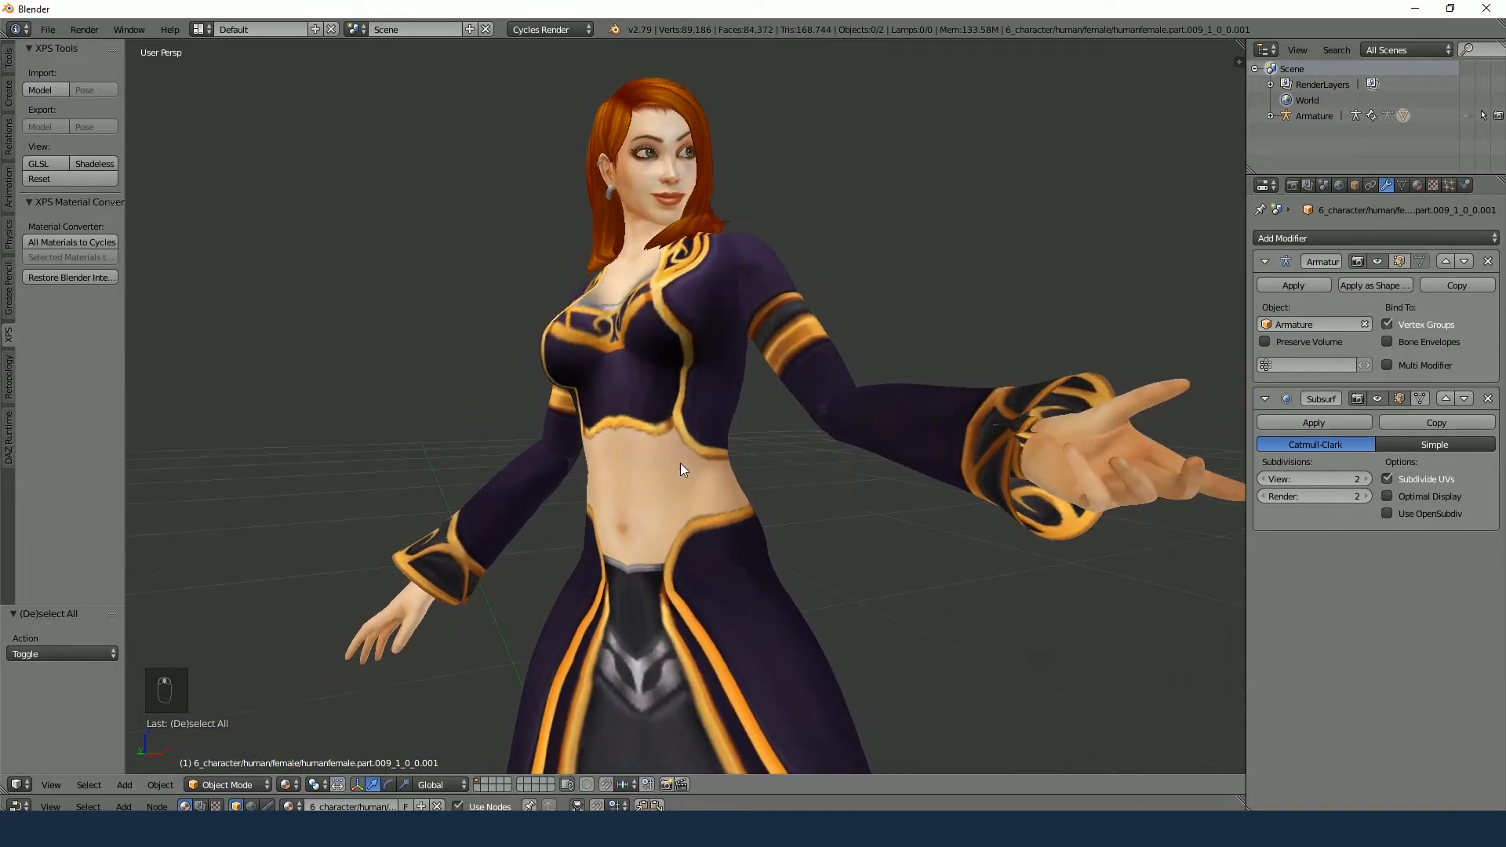
pyautogui.moveTo(1034, 414); pyautogui.dragTo(1074, 416, button='middle')
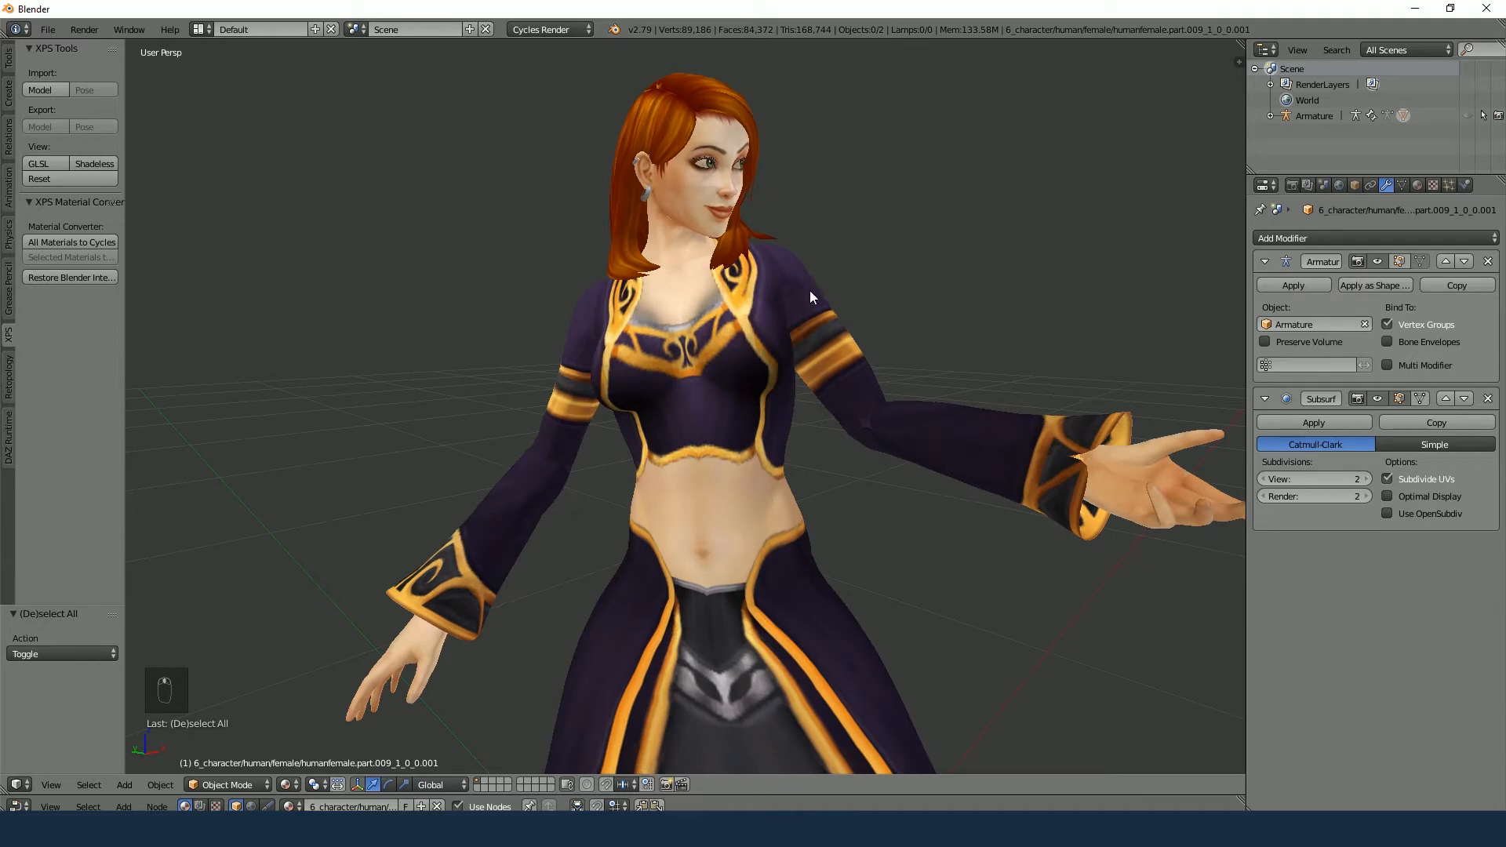
# Inspect the smoothed hair from above, then check the waist and robe from the front
pyautogui.scroll(4, 770, 399)
pyautogui.moveTo(770, 398); pyautogui.dragTo(803, 474, button='middle')
pyautogui.scroll(3, 804, 474)
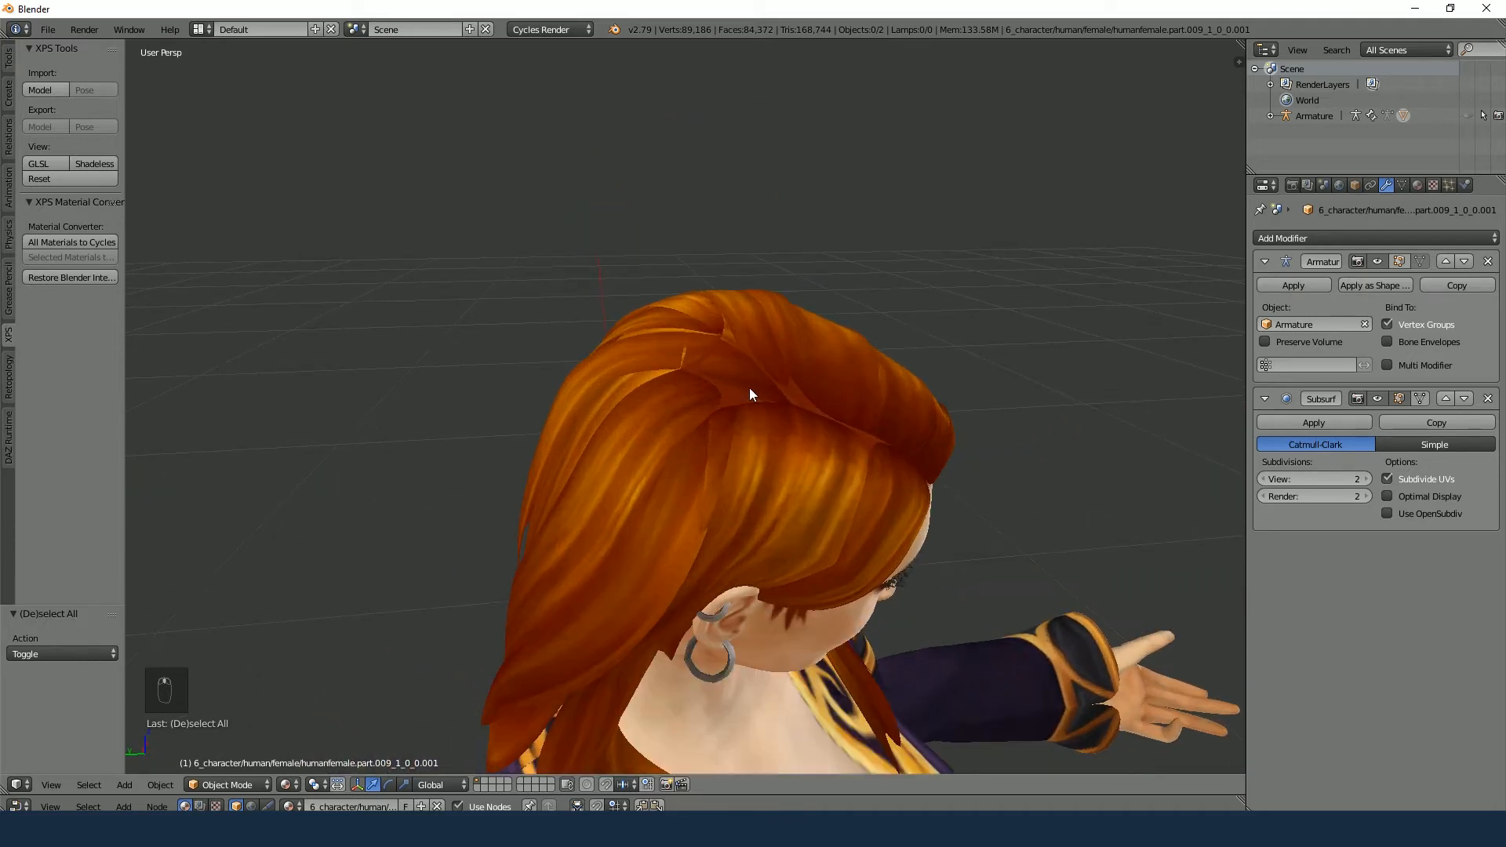
pyautogui.scroll(-3, 779, 516)
pyautogui.moveTo(842, 547); pyautogui.dragTo(775, 310, button='middle')
pyautogui.scroll(1, 758, 511)
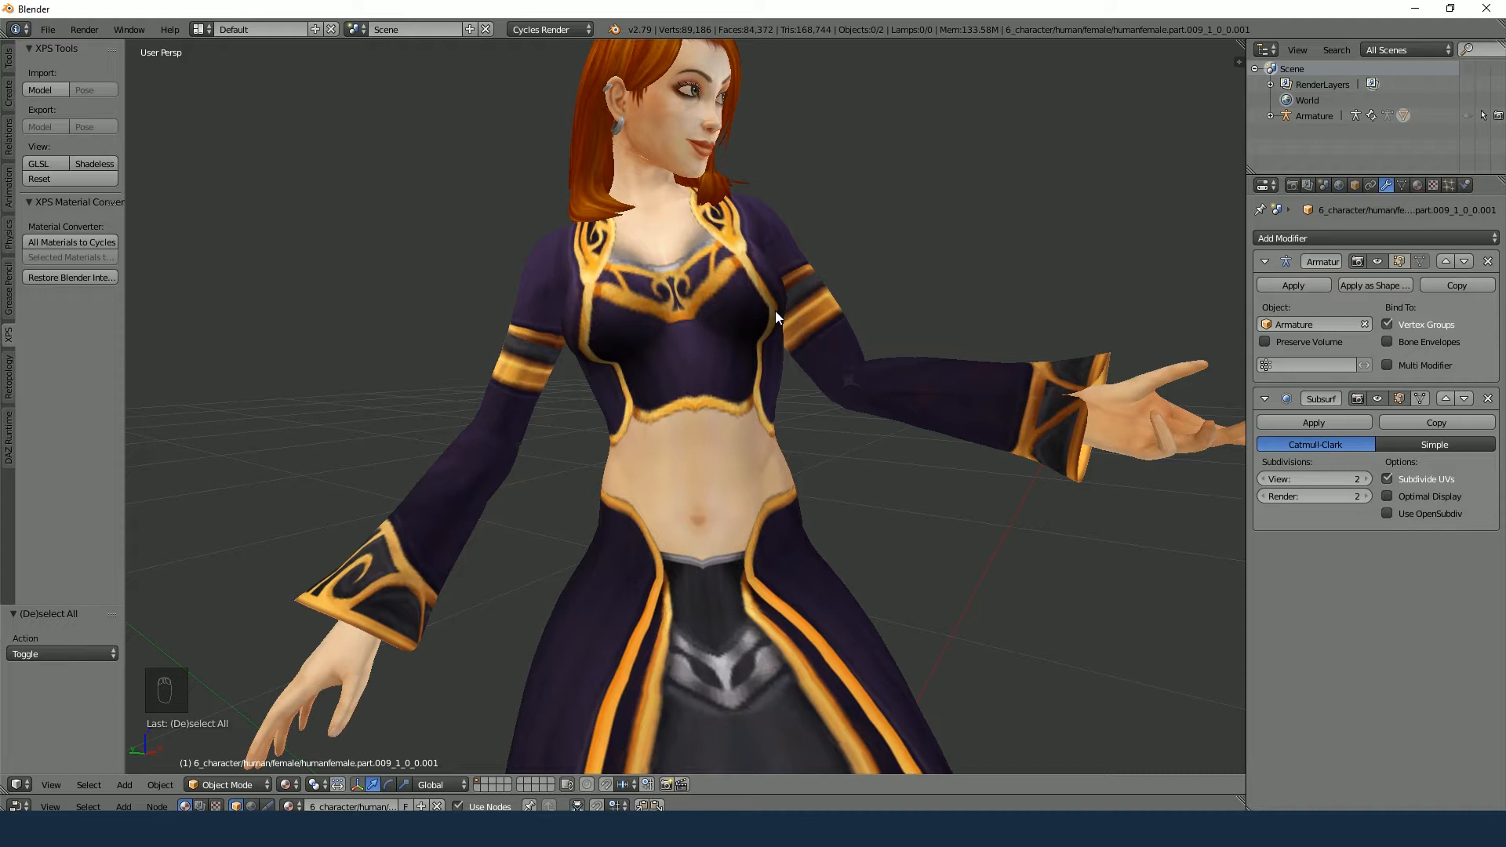
pyautogui.keyDown('shift'); pyautogui.moveTo(764, 557); pyautogui.dragTo(744, 430, button='middle'); pyautogui.keyUp('shift')
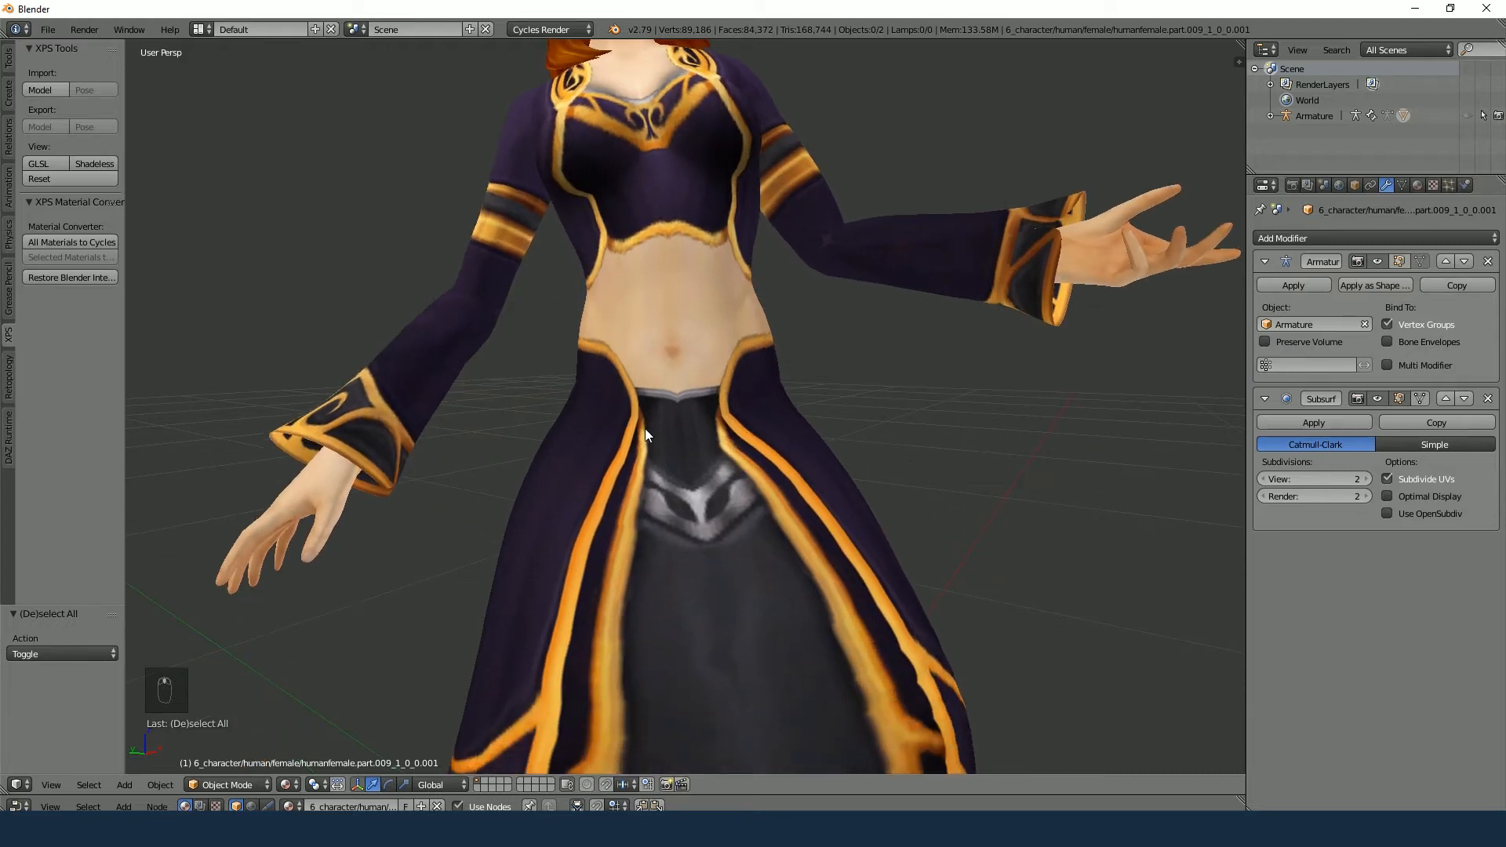
pyautogui.scroll(-1, 644, 434)
pyautogui.moveTo(615, 426); pyautogui.dragTo(695, 406, button='middle')
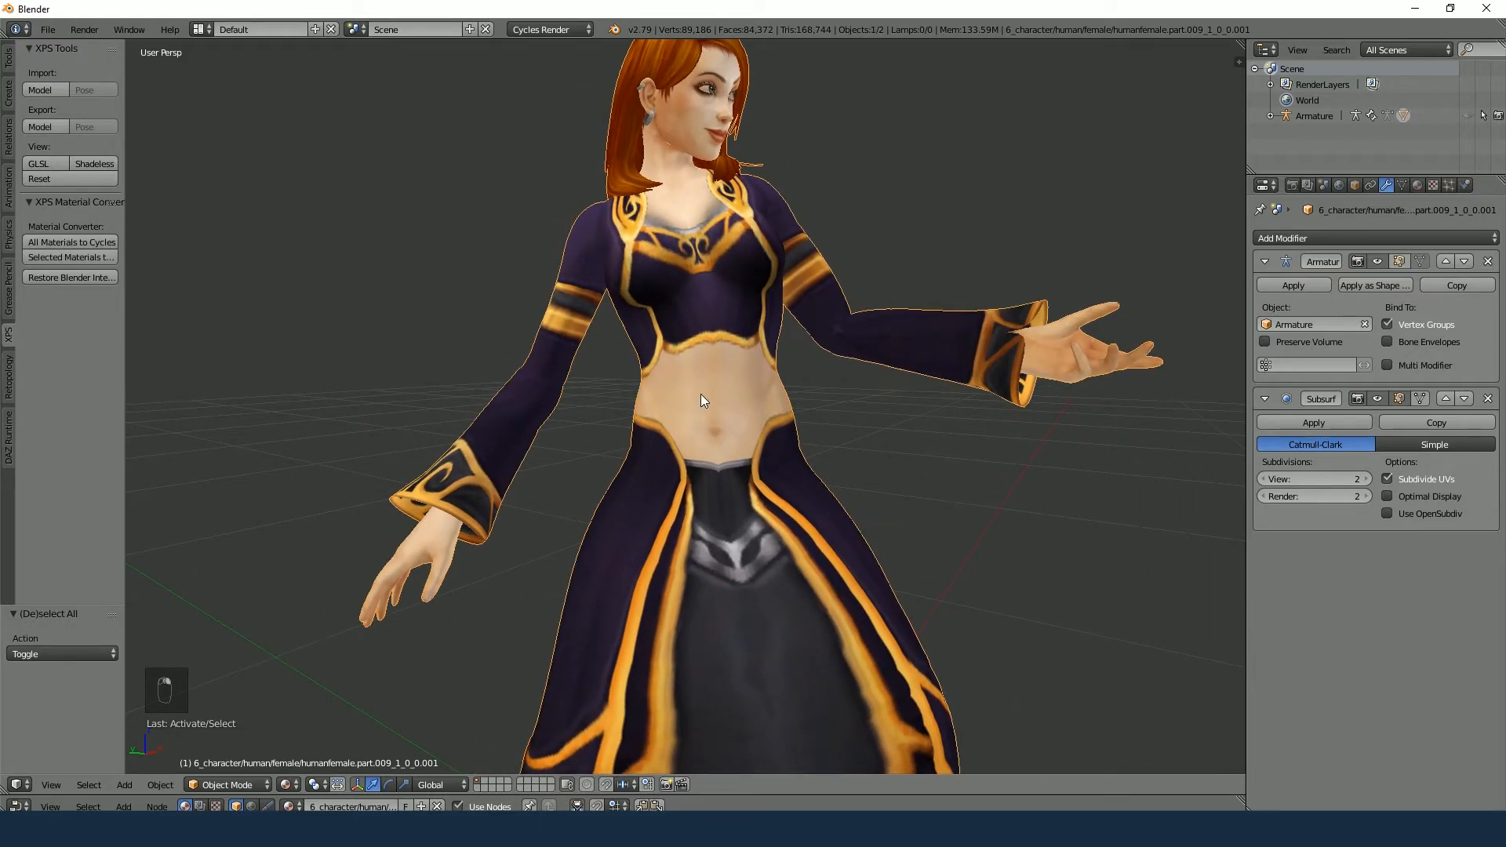
# Select the whole character mesh, merge its duplicate vertices with Remove Doubles, and return to Object Mode
pyautogui.press('Tab')
pyautogui.press('a')
pyautogui.press('a')
pyautogui.press('a')
pyautogui.press('w')
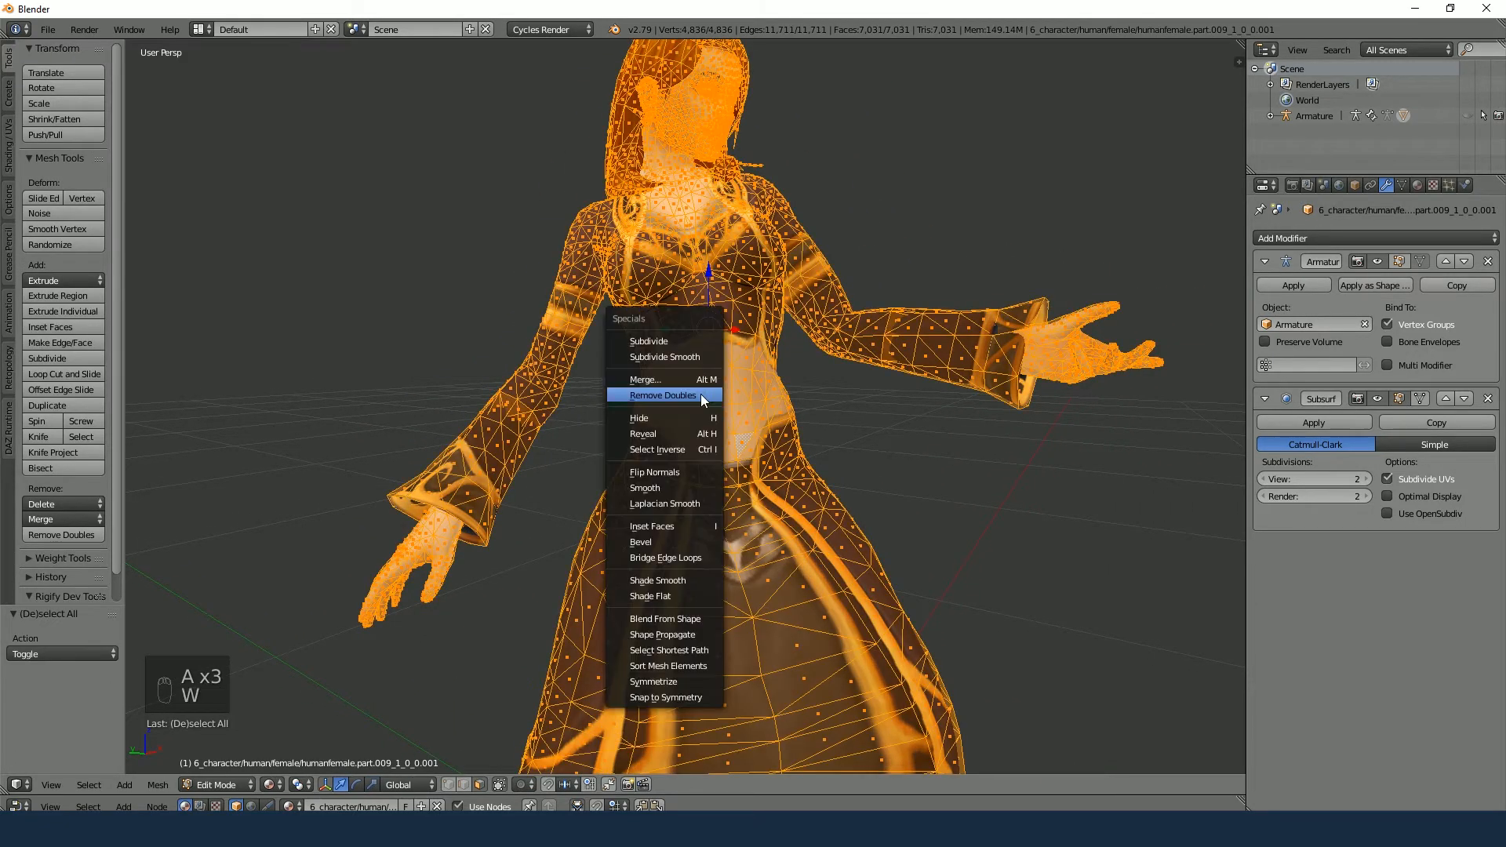
pyautogui.click(699, 393)
pyautogui.press('Tab')
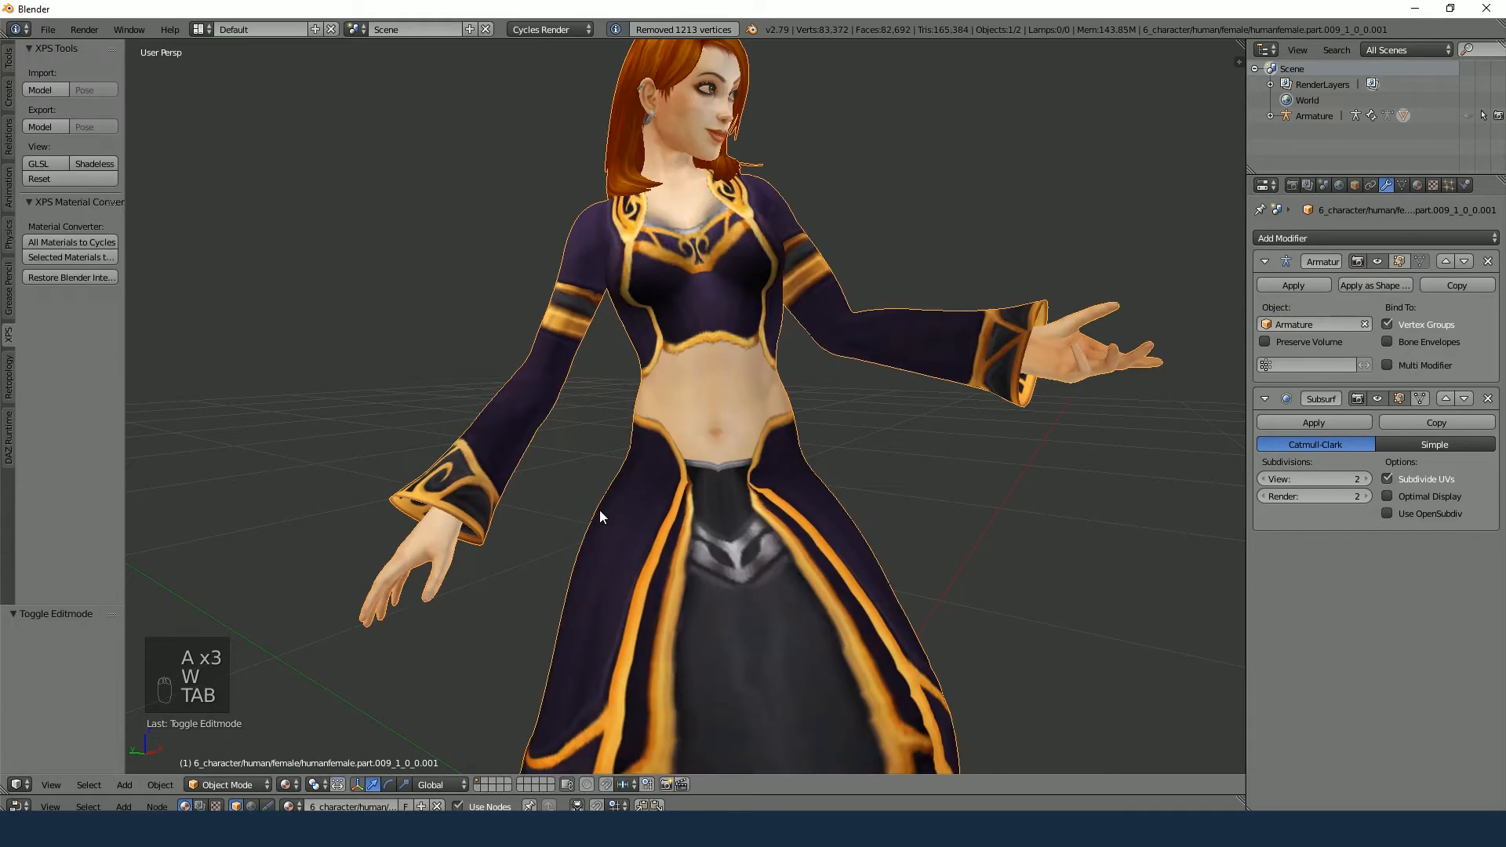
# Examine the full character, then inspect the outstretched hand and sleeve cuff up close from several angles
pyautogui.moveTo(591, 512)
pyautogui.mouseDown(button='middle')
pyautogui.moveTo(762, 492)
pyautogui.moveTo(538, 474)
pyautogui.moveTo(651, 528)
pyautogui.moveTo(589, 522)
pyautogui.mouseUp(button='middle')
pyautogui.scroll(-5, 559, 511)
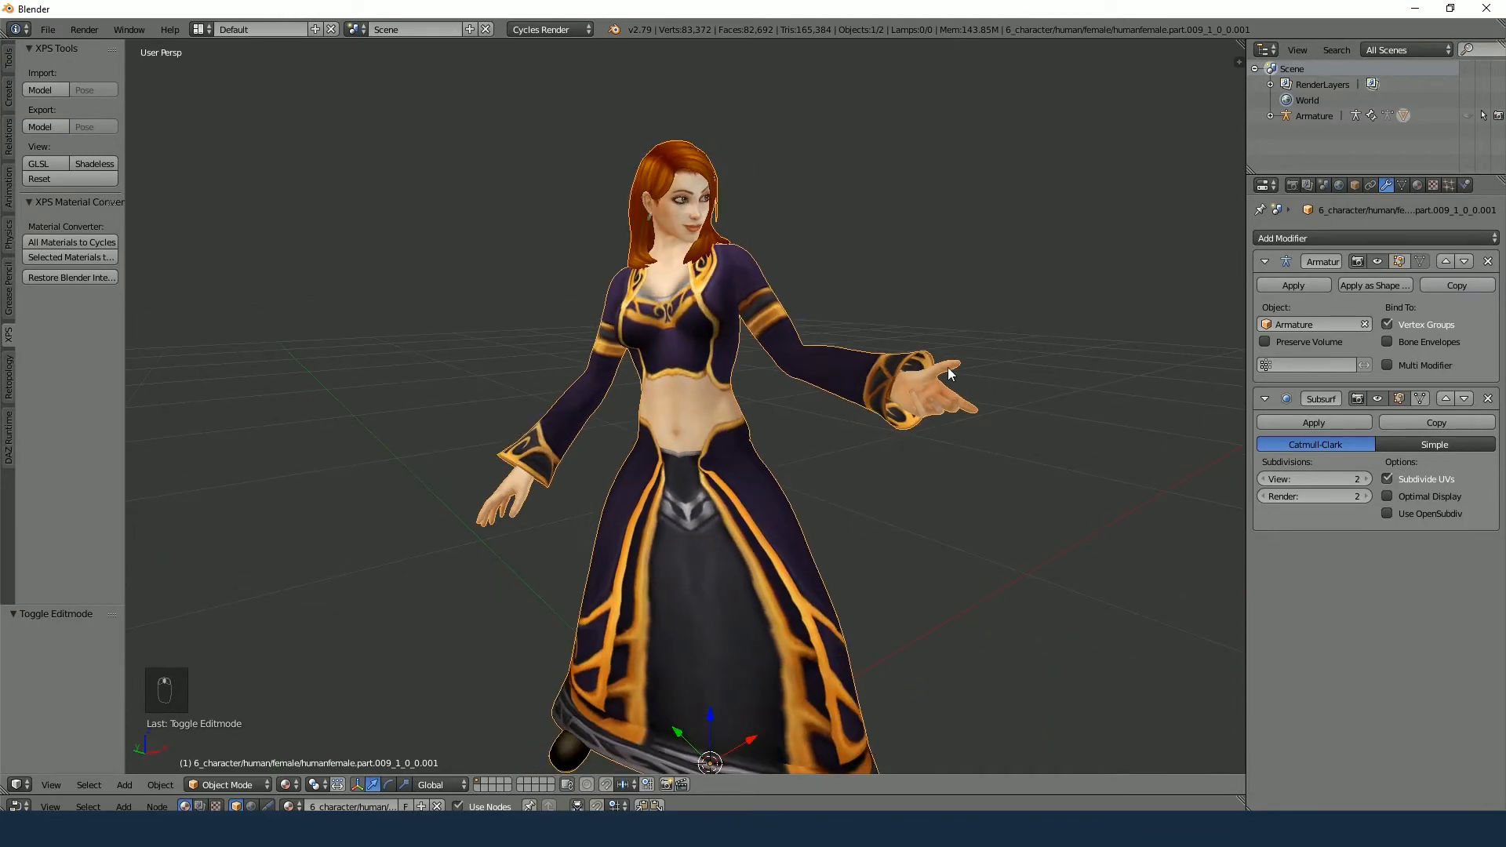
pyautogui.moveTo(960, 431); pyautogui.dragTo(1079, 427, button='middle')
pyautogui.scroll(4, 891, 445)
pyautogui.scroll(-4, 890, 445)
pyautogui.scroll(3, 760, 465)
pyautogui.scroll(8, 665, 474)
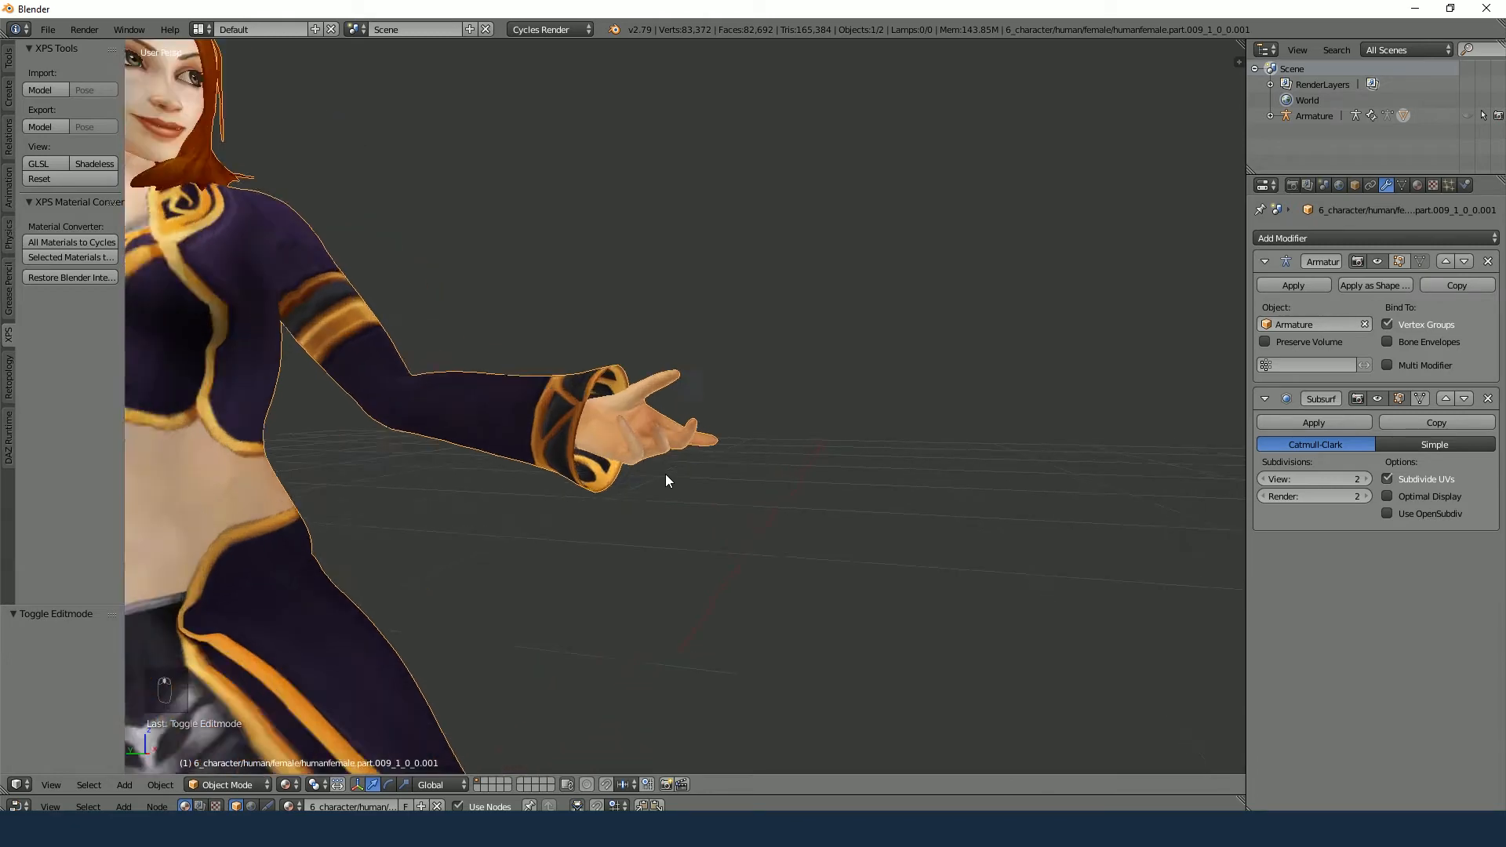
pyautogui.scroll(-3, 774, 516)
pyautogui.moveTo(774, 516); pyautogui.dragTo(394, 497, button='middle')
pyautogui.scroll(4, 598, 528)
pyautogui.moveTo(598, 528); pyautogui.dragTo(728, 469, button='middle')
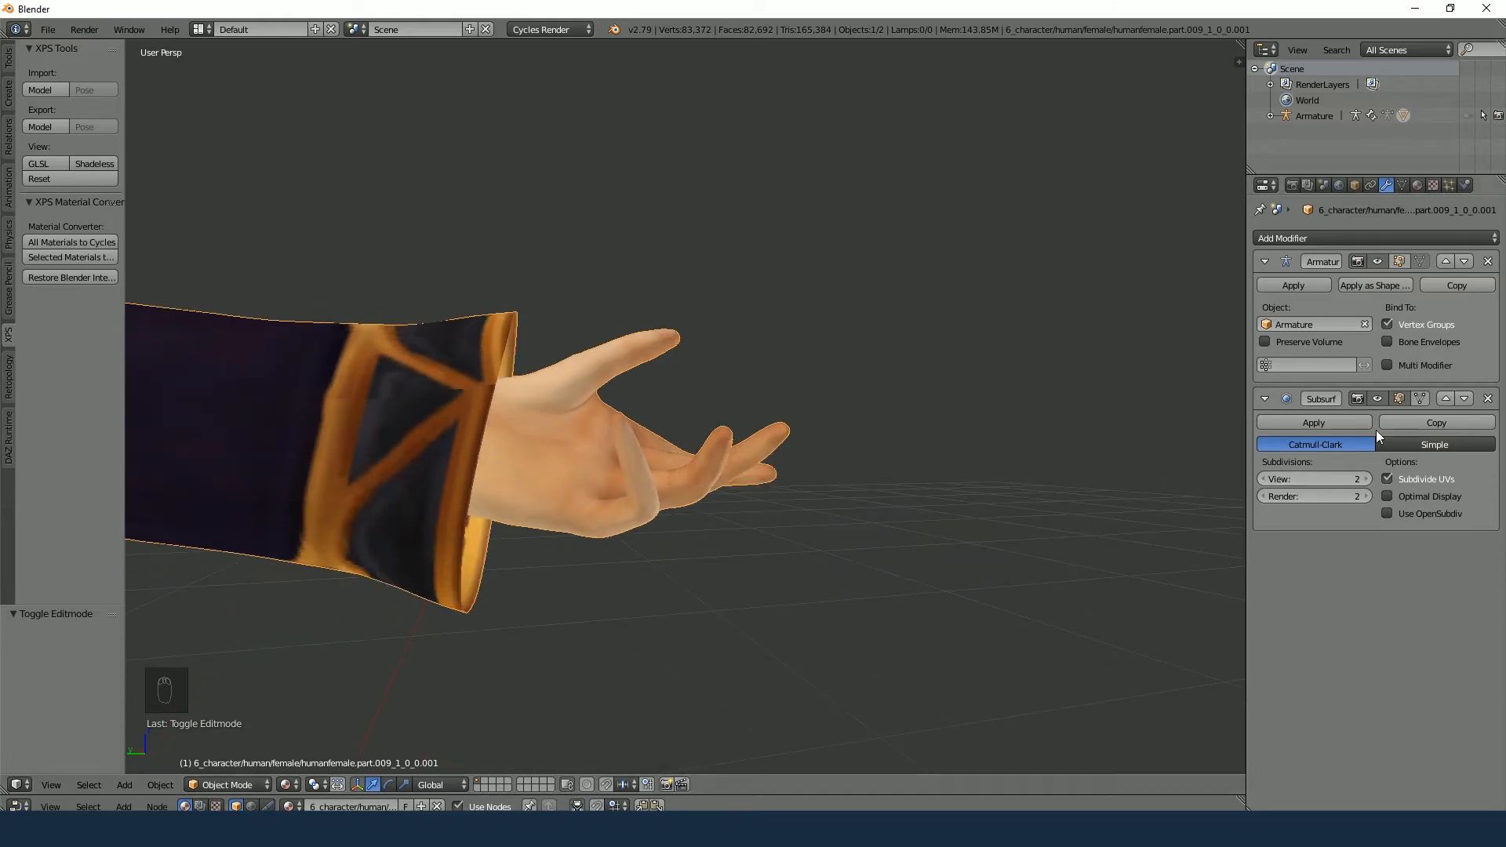
# Toggle the Subdivision Surface viewport display to compare both hands and sleeves with and without smoothing
pyautogui.click(1378, 398)
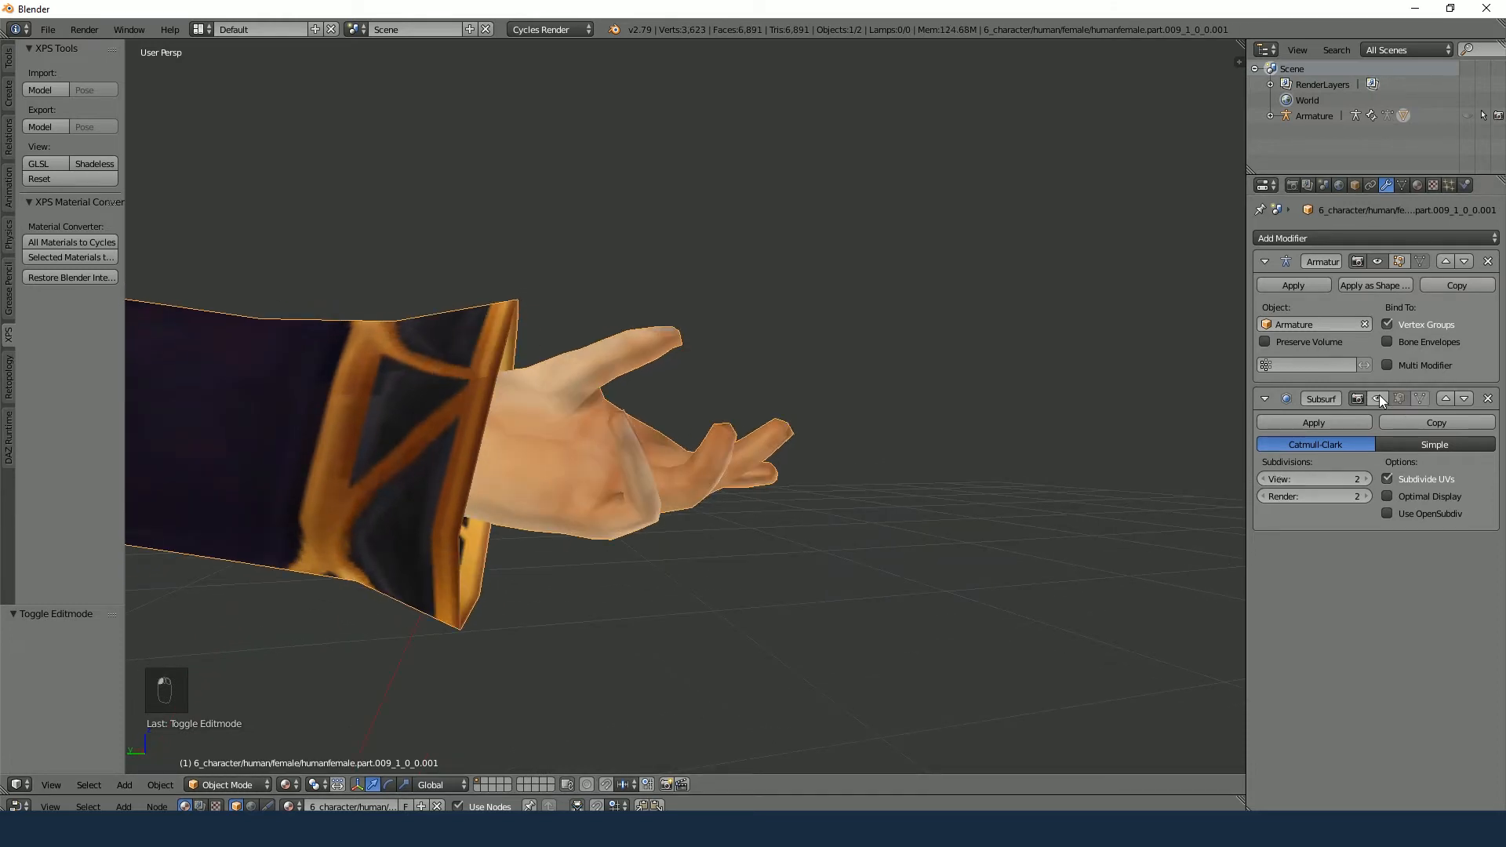
pyautogui.moveTo(794, 568); pyautogui.dragTo(690, 588, button='middle')
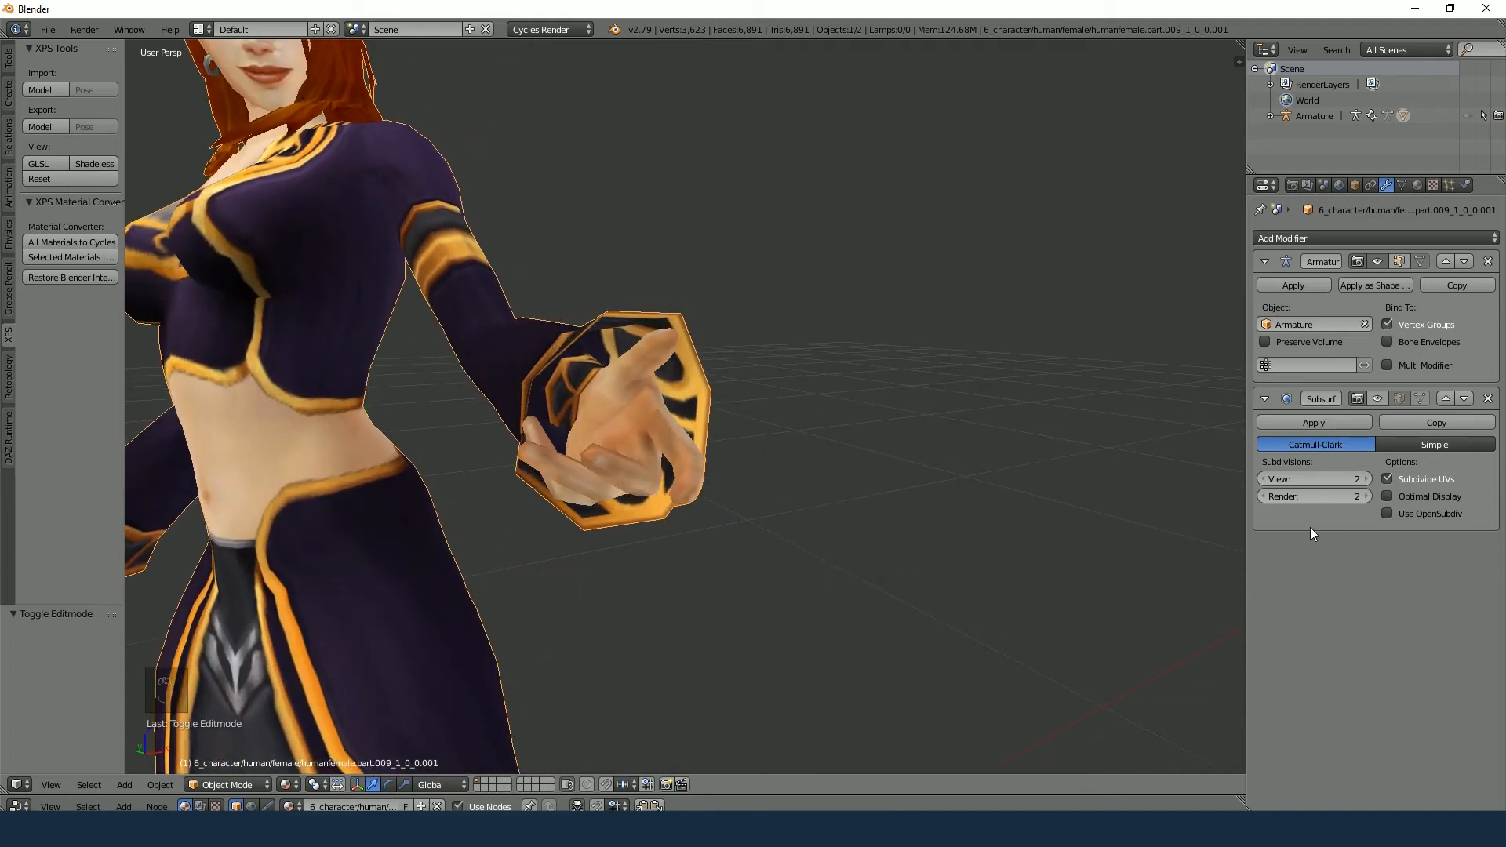
pyautogui.click(1378, 398)
pyautogui.moveTo(651, 521); pyautogui.dragTo(827, 400, button='middle')
pyautogui.scroll(-4, 827, 502)
pyautogui.moveTo(587, 453); pyautogui.dragTo(725, 487, button='middle')
pyautogui.scroll(3, 852, 473)
pyautogui.scroll(2, 751, 506)
pyautogui.scroll(-2, 751, 506)
# Undo the recent changes back to before the whole-mesh vertex merge, ending in Object Mode
pyautogui.hotkey('ctrl', 'z')
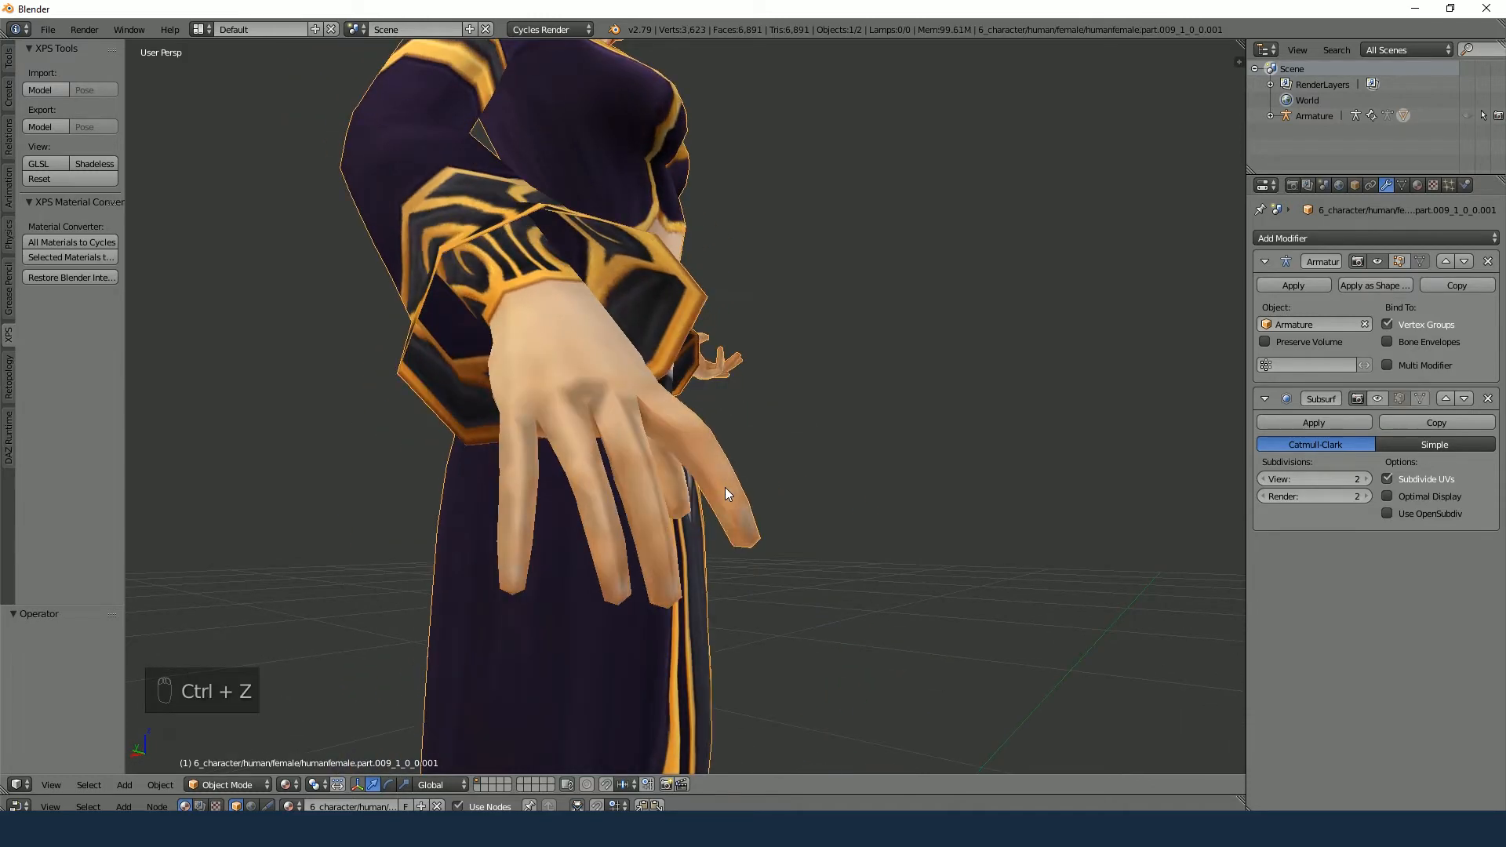
pyautogui.hotkey('ctrl', 'z')
pyautogui.hotkey('ctrl', 'z')
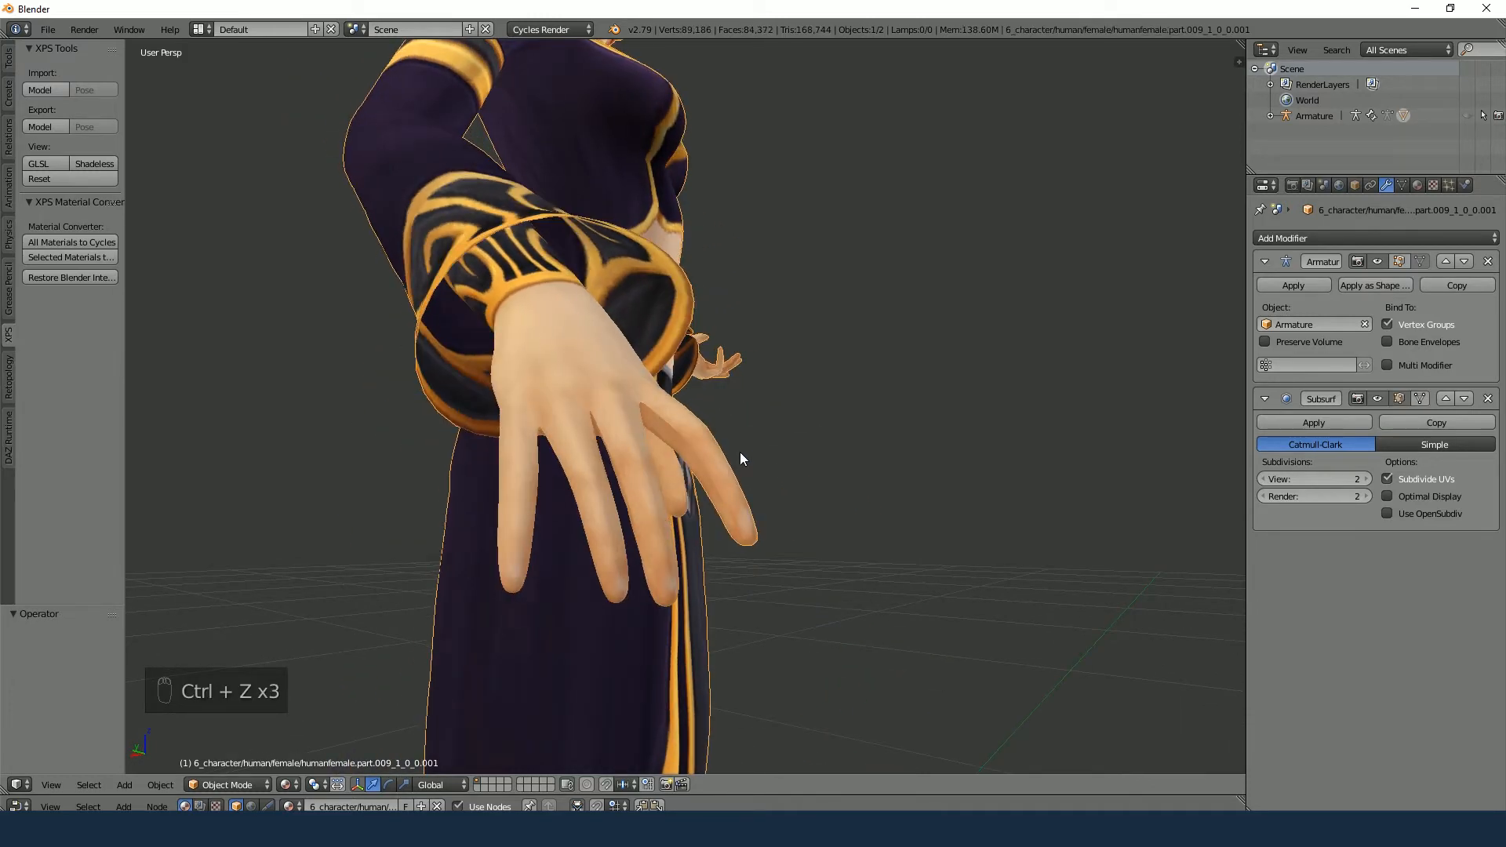
pyautogui.press('Tab')
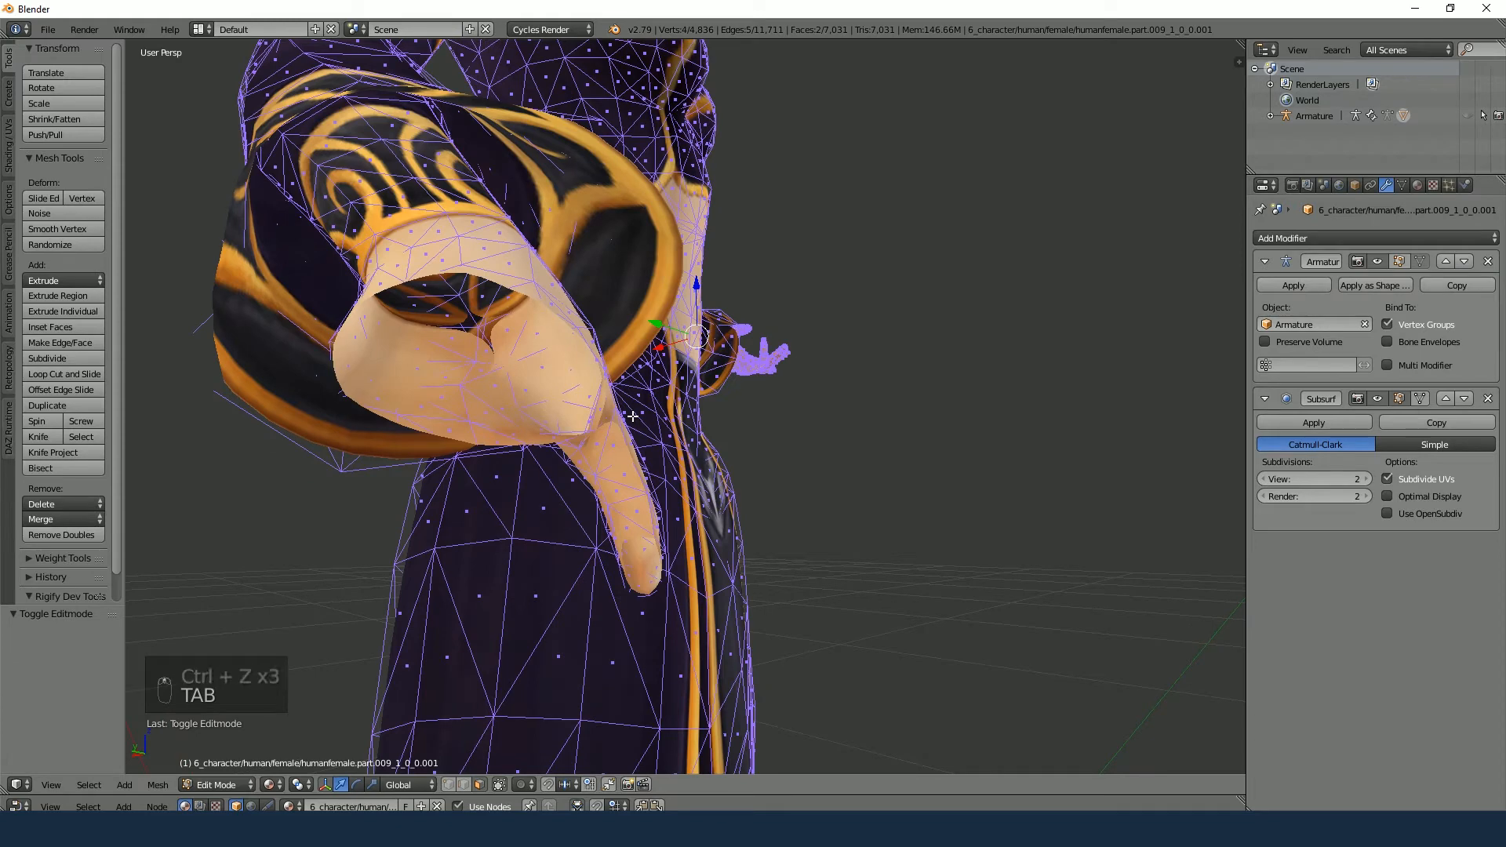
pyautogui.press('Tab')
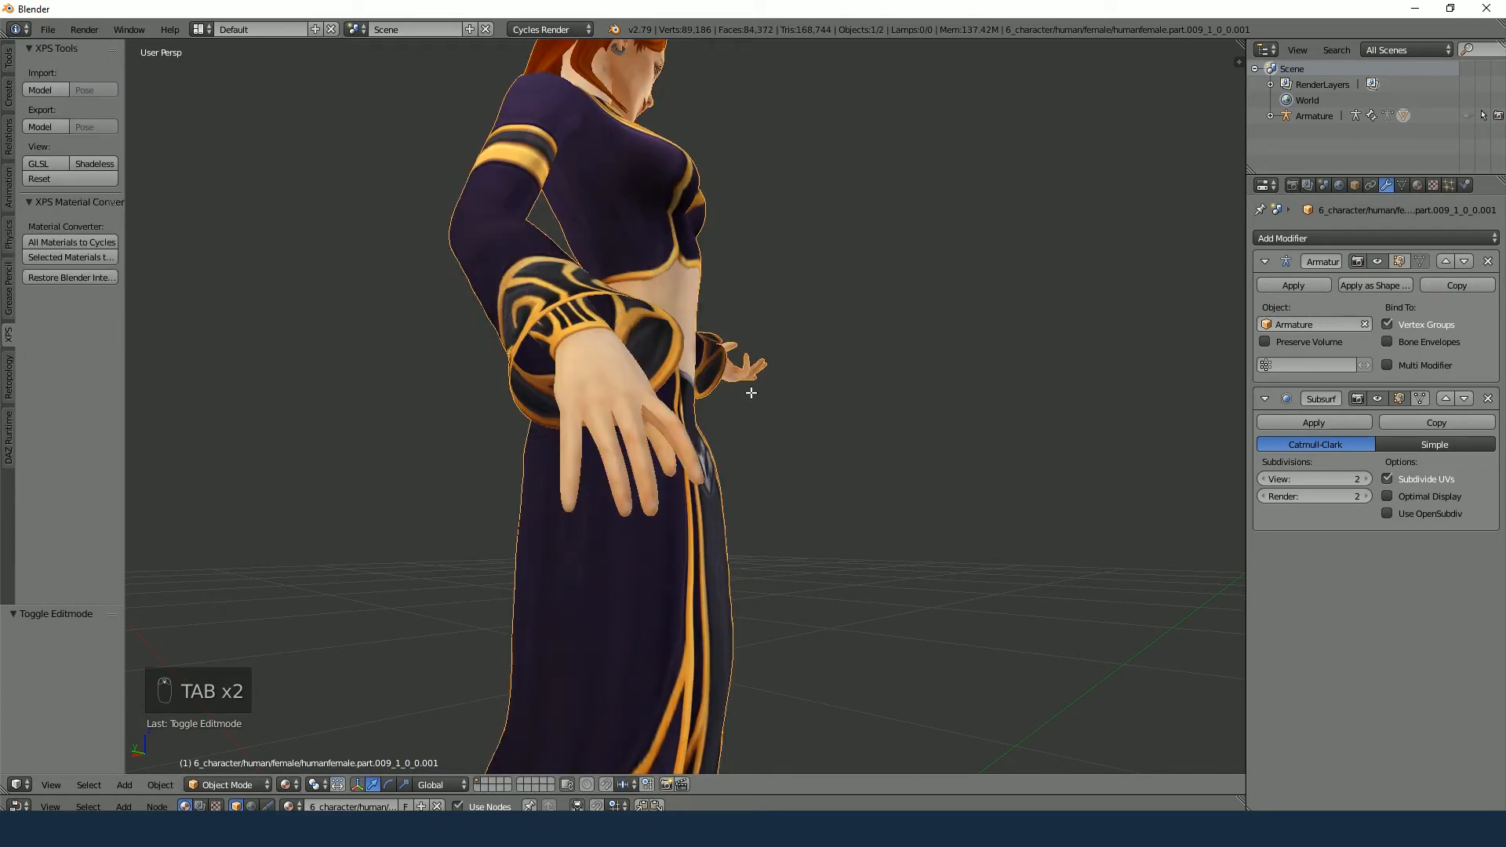
# Select all of the mesh again, merge its duplicate vertices with Remove Doubles, and leave Edit Mode
pyautogui.press('Tab')
pyautogui.press('a')
pyautogui.press('a')
pyautogui.press('a')
pyautogui.press('a')
pyautogui.press('a')
pyautogui.press('a')
pyautogui.press('w')
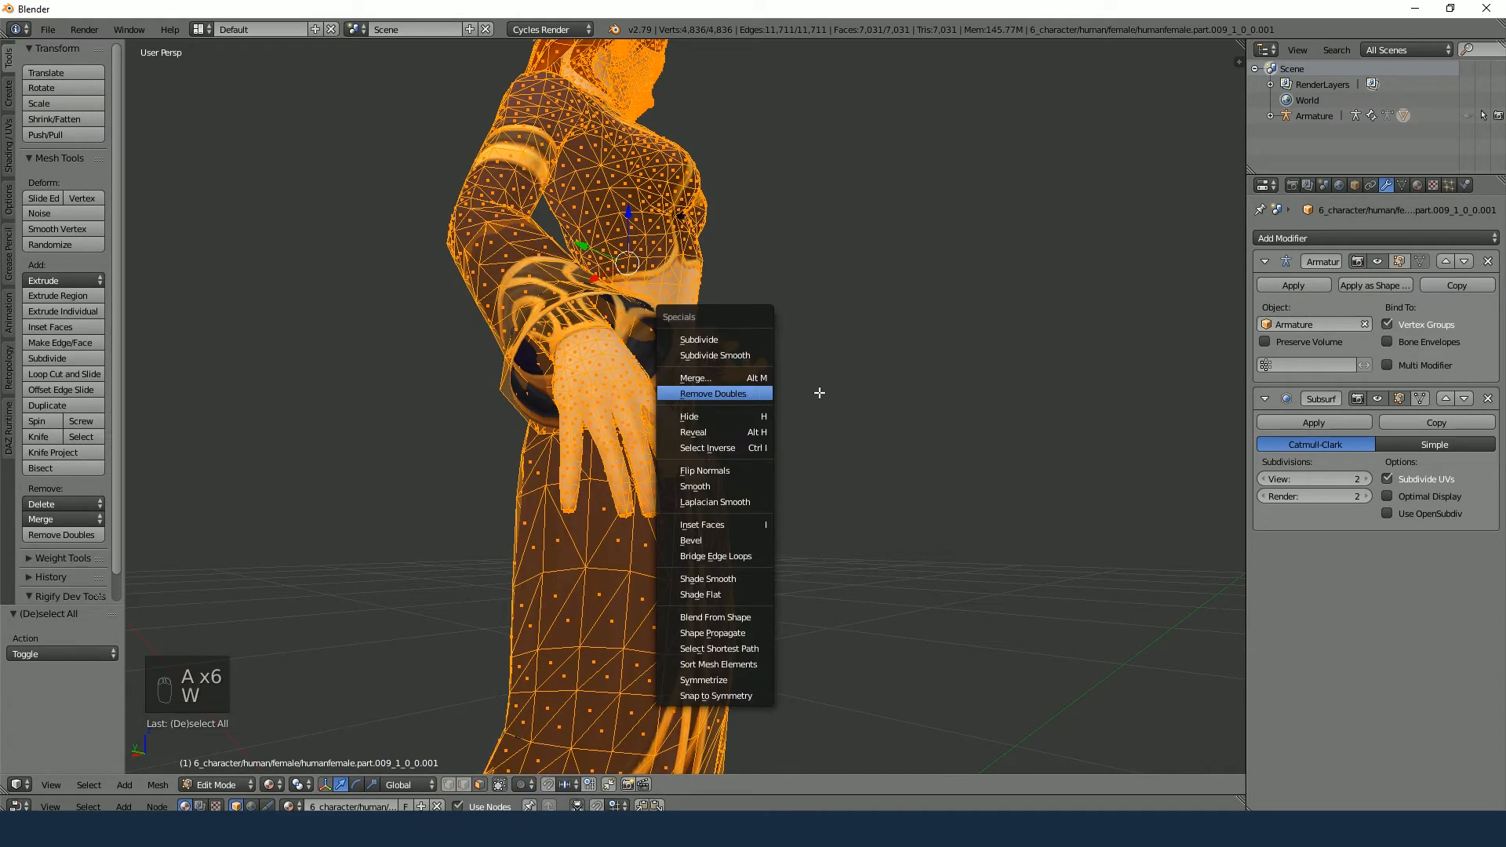
pyautogui.click(751, 393)
pyautogui.press('Tab')
# Check the character's face and upper body, then undo the repeated whole-mesh merge of duplicate vertices
pyautogui.moveTo(933, 416); pyautogui.dragTo(700, 531, button='middle')
pyautogui.scroll(4, 739, 533)
pyautogui.scroll(-4, 739, 533)
pyautogui.scroll(-2, 603, 530)
pyautogui.moveTo(603, 530); pyautogui.dragTo(574, 349, button='middle')
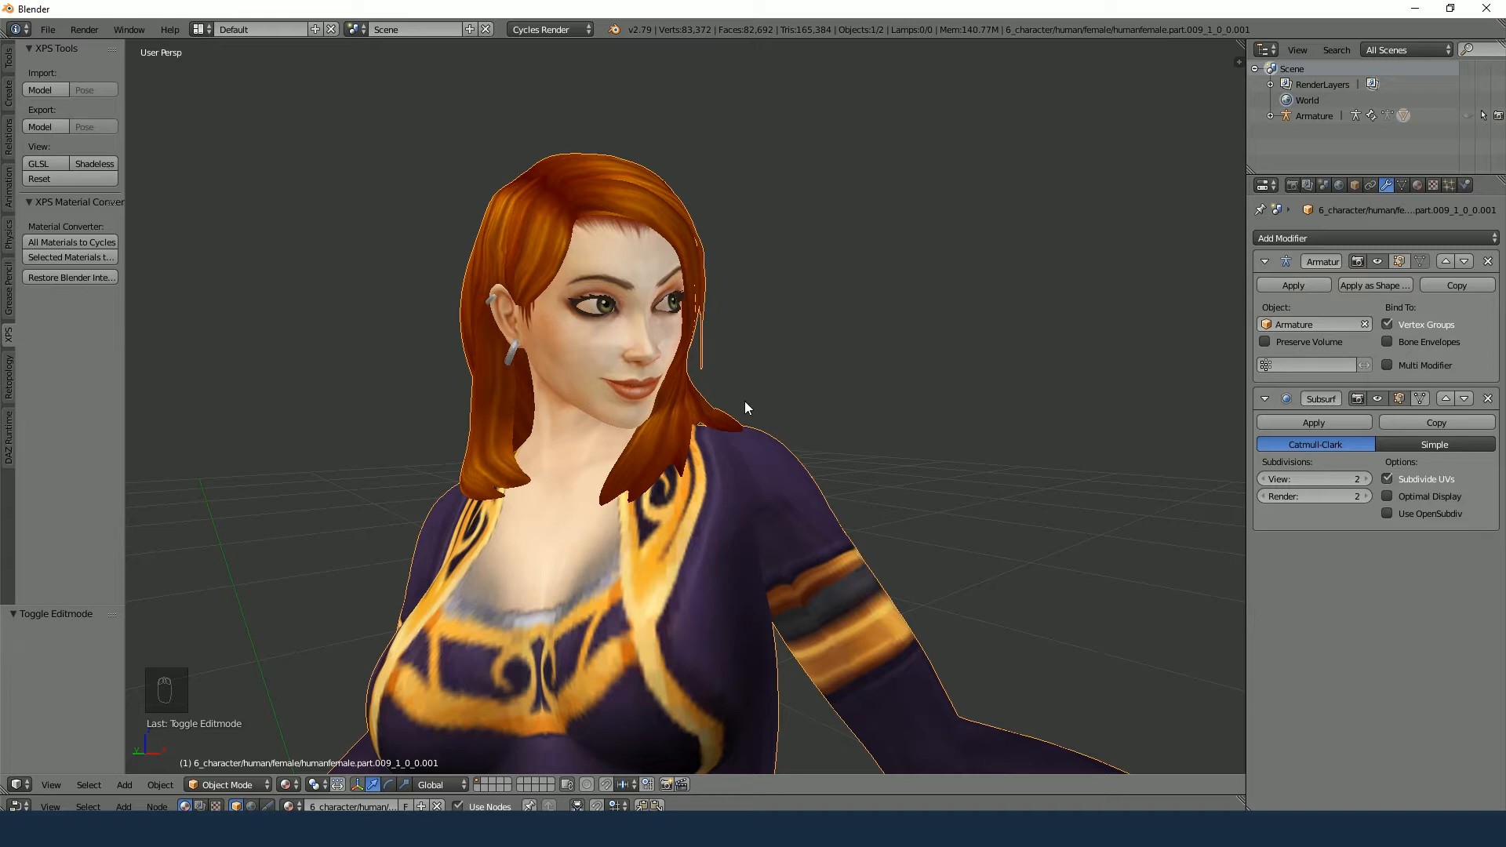
pyautogui.hotkey('ctrl', 'z')
pyautogui.hotkey('ctrl', 'z')
pyautogui.hotkey('ctrl', 'z')
pyautogui.hotkey('ctrl', 'z')
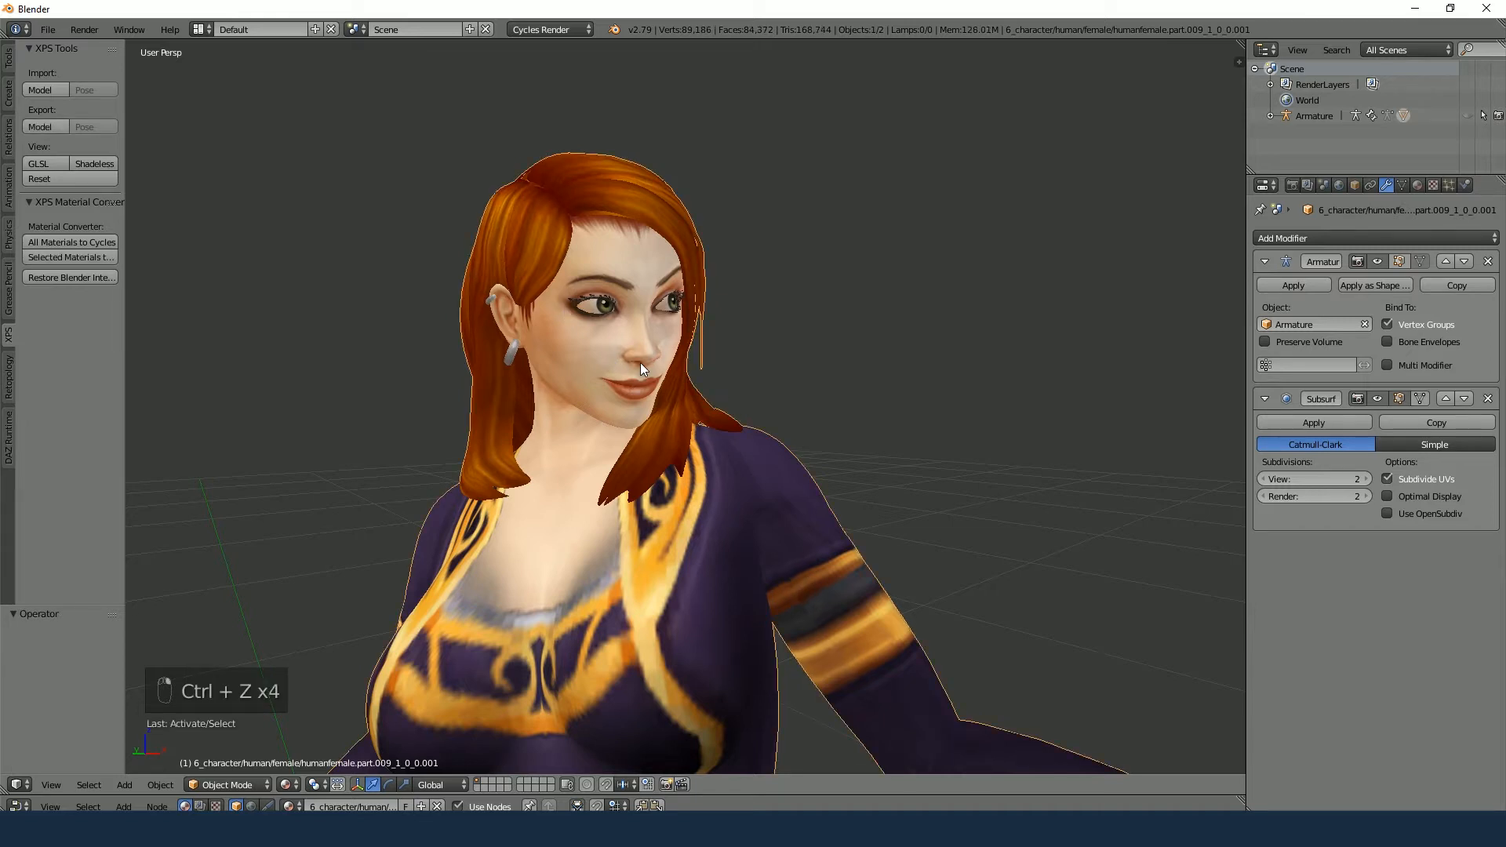
pyautogui.press('Tab')
pyautogui.press('Tab')
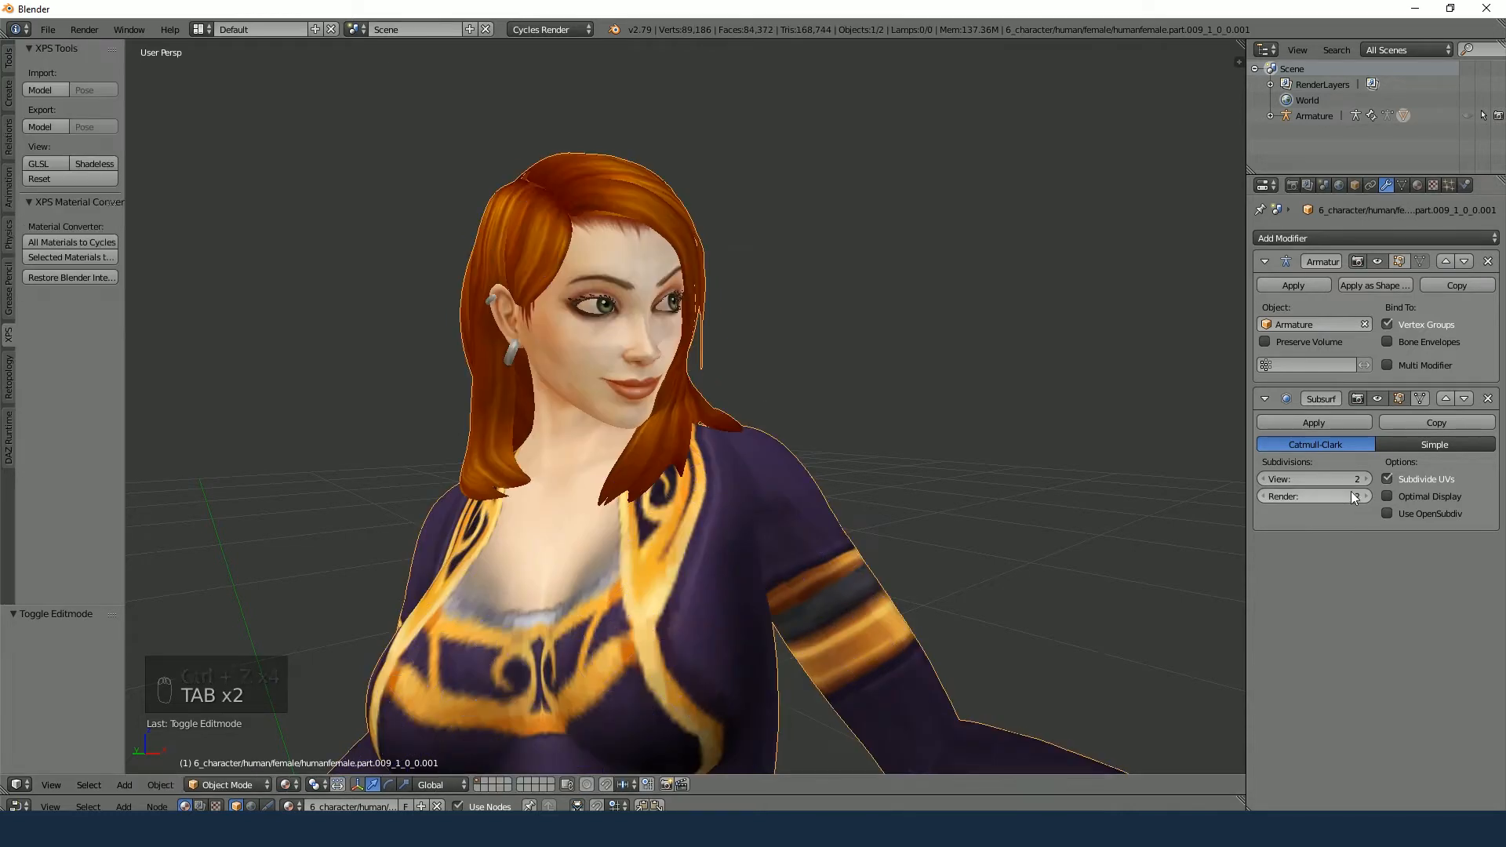
# Hide the Subdivision Surface viewport display, clear the mesh selection, and circle-select the faces around the nose and mouth
pyautogui.click(1378, 399)
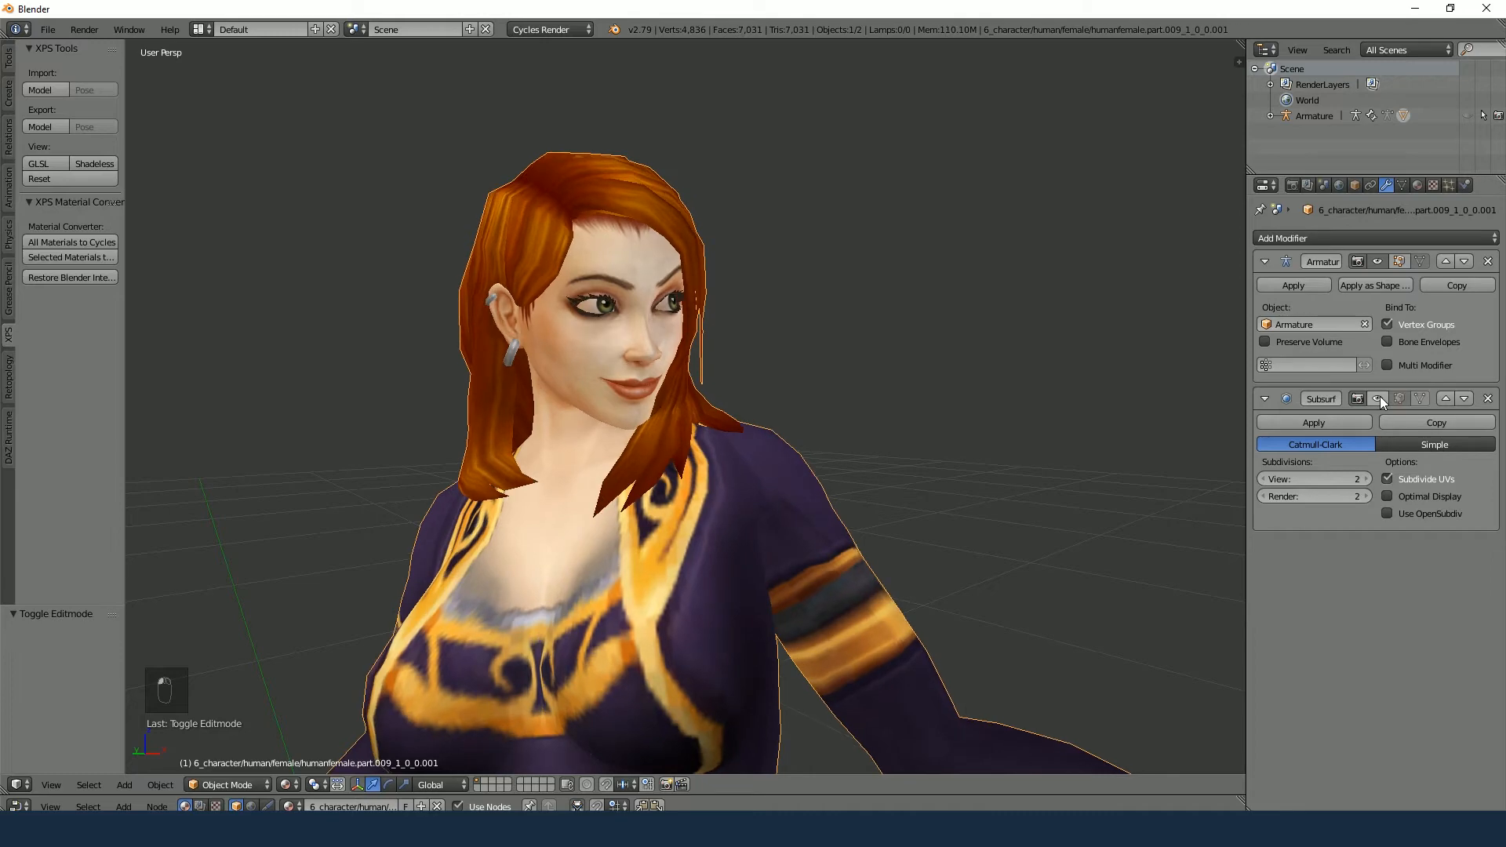
pyautogui.press('Tab')
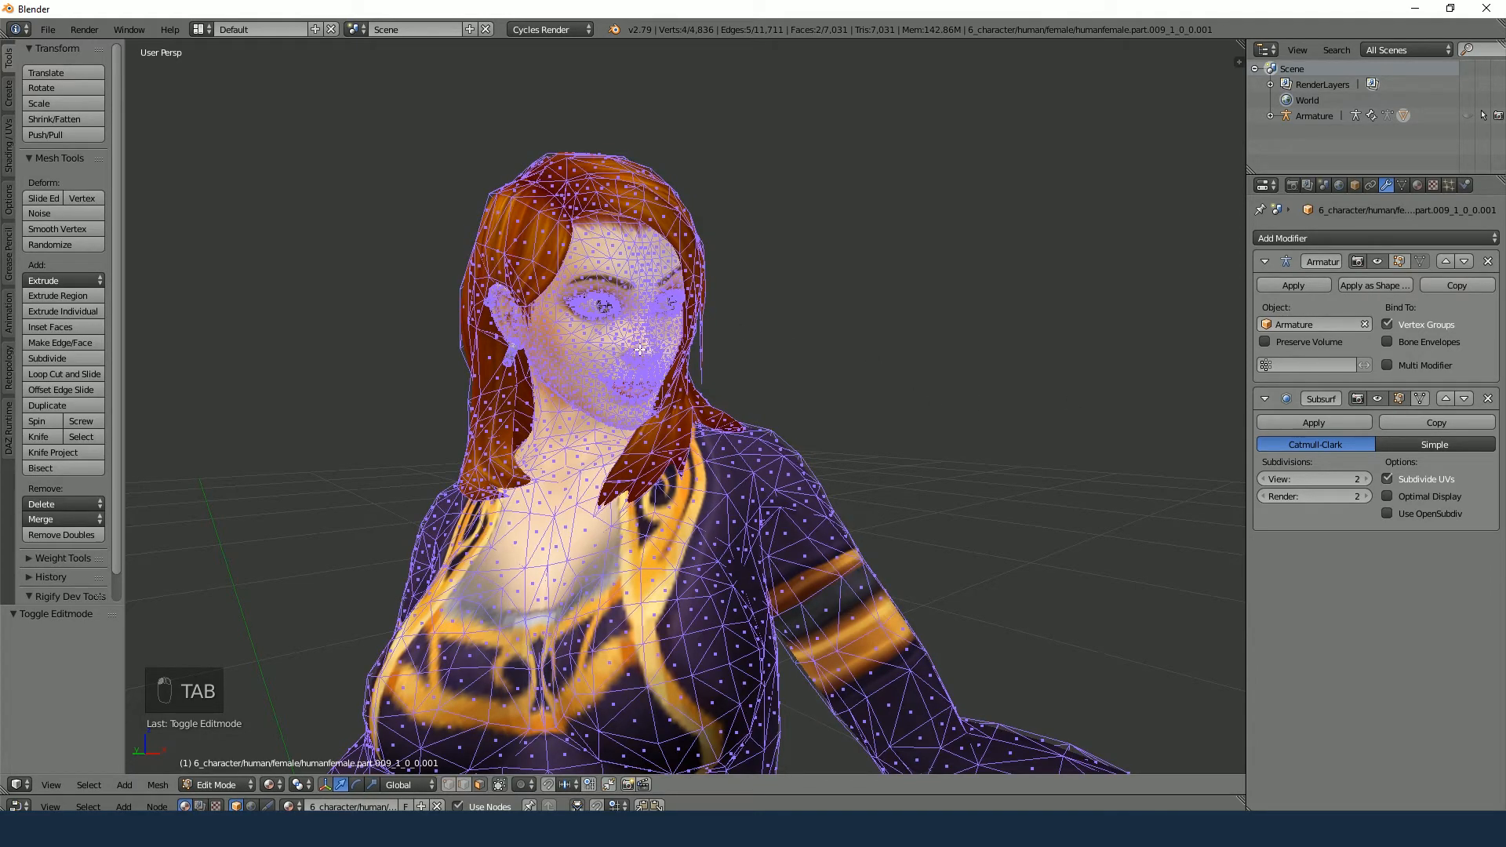
pyautogui.press('a')
pyautogui.press('a')
pyautogui.press('a')
pyautogui.press('a')
pyautogui.press('a')
pyautogui.press('c')
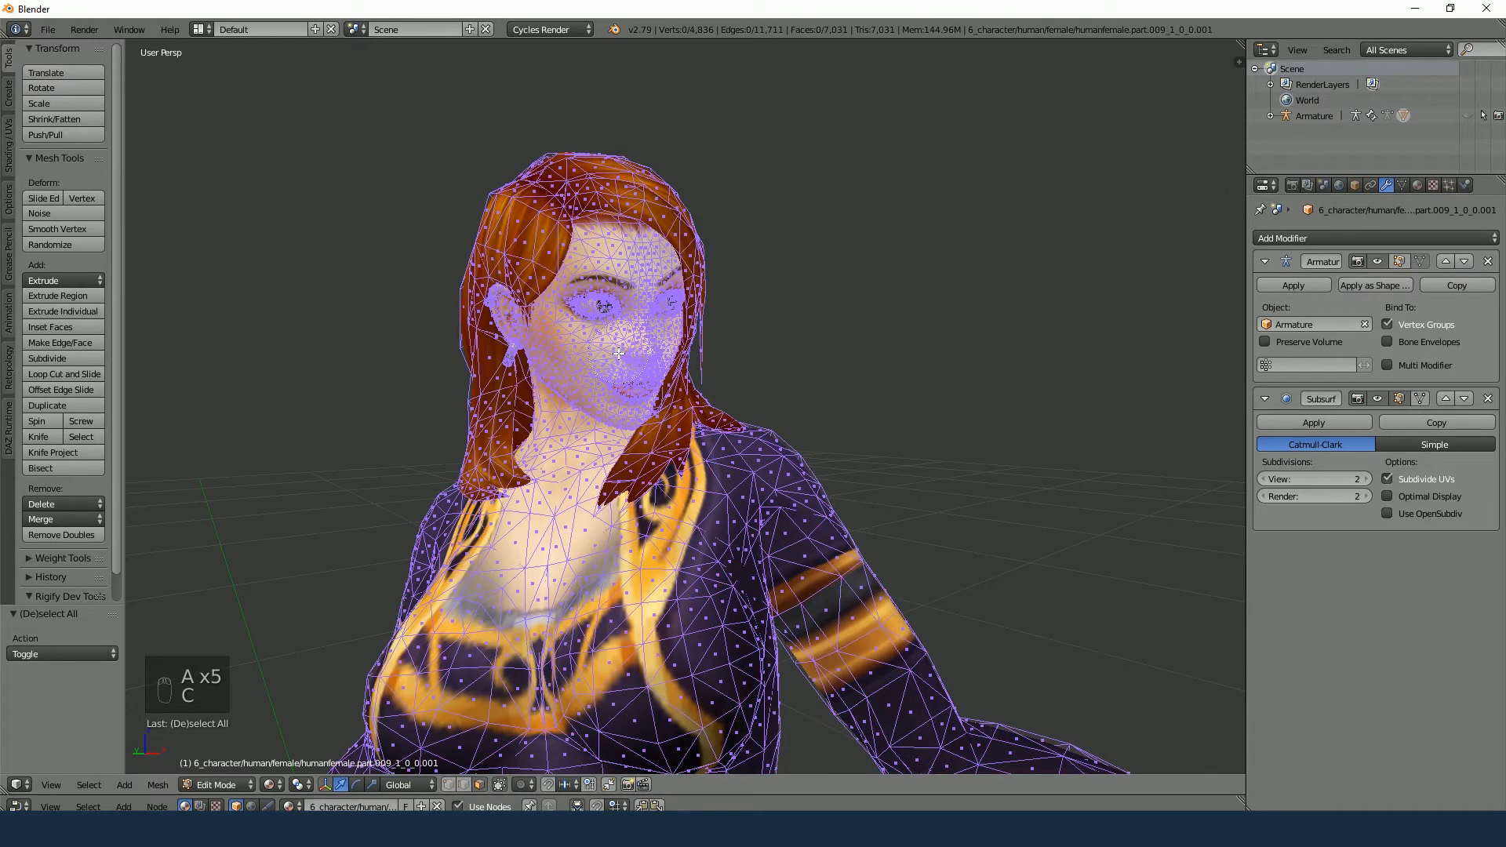
pyautogui.moveTo(609, 364); pyautogui.dragTo(668, 375)
# Try merging the duplicate vertices of the selected facial area with Remove Doubles, then undo the attempt
pyautogui.press('w')
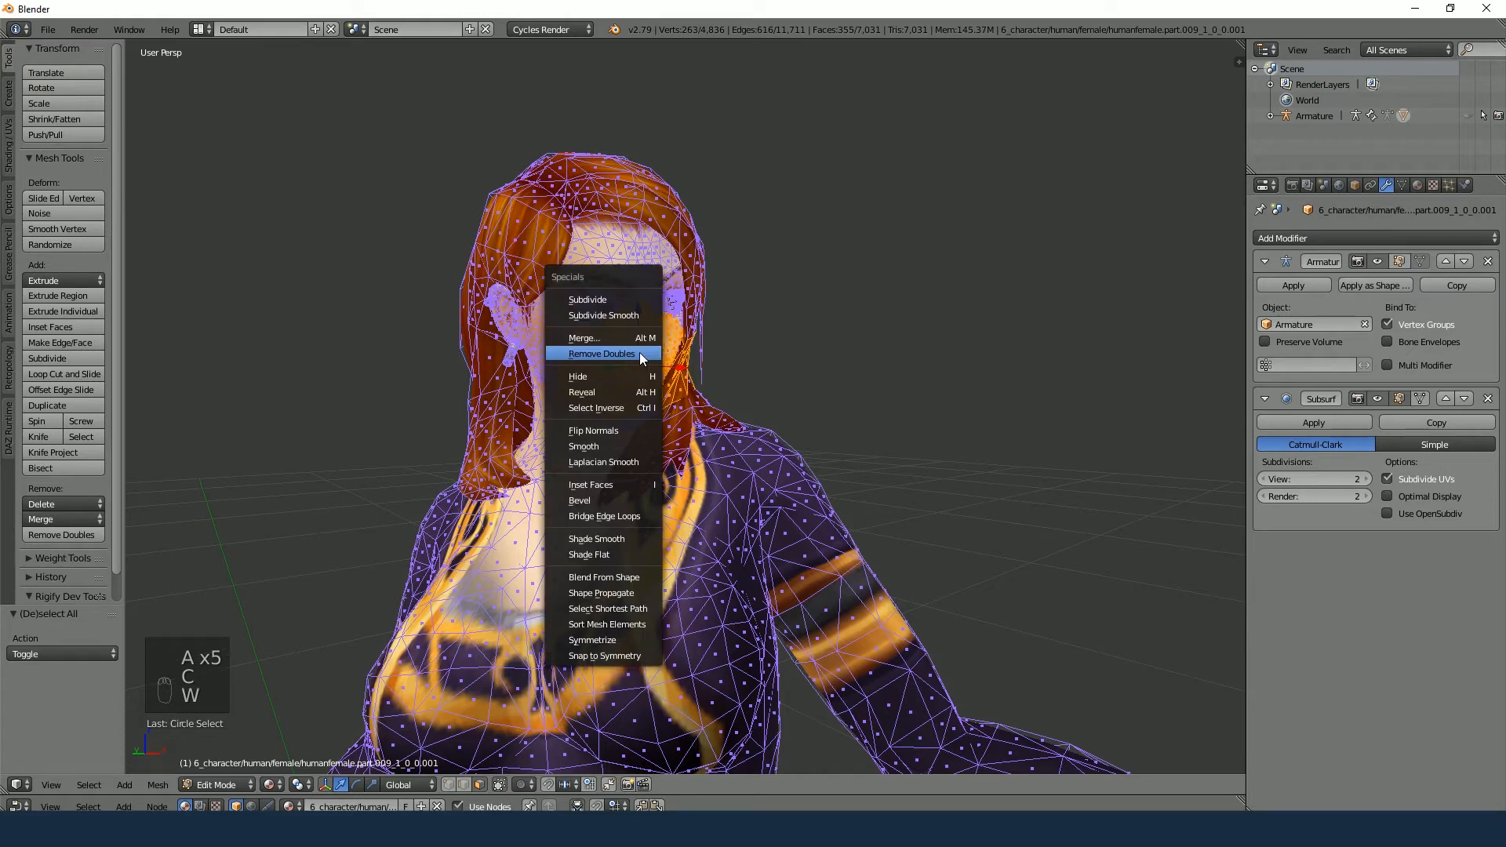
pyautogui.click(649, 355)
pyautogui.press('Tab')
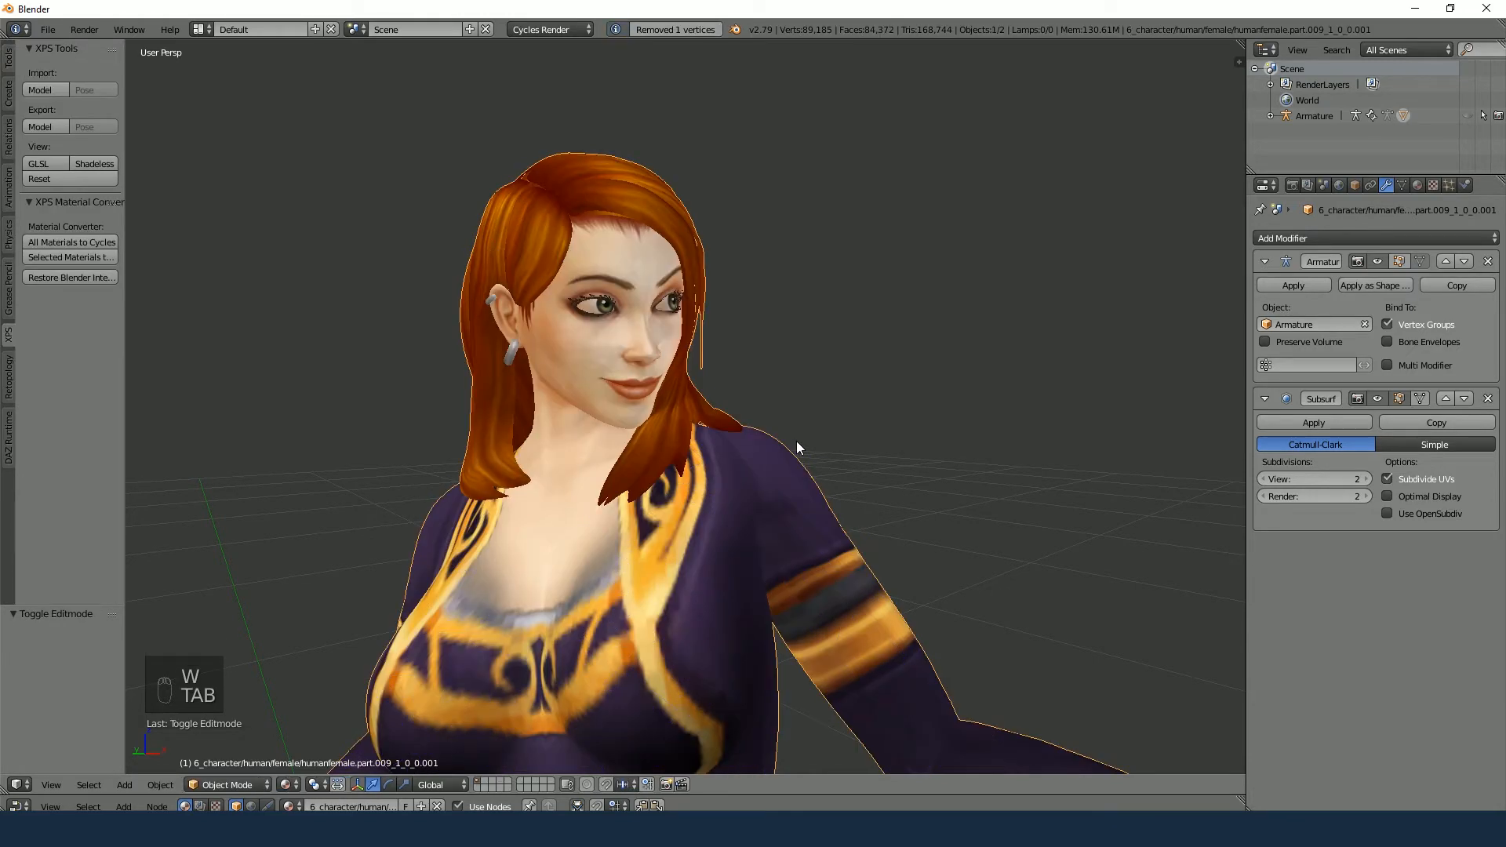
pyautogui.hotkey('ctrl', 'z')
pyautogui.hotkey('ctrl', 'z')
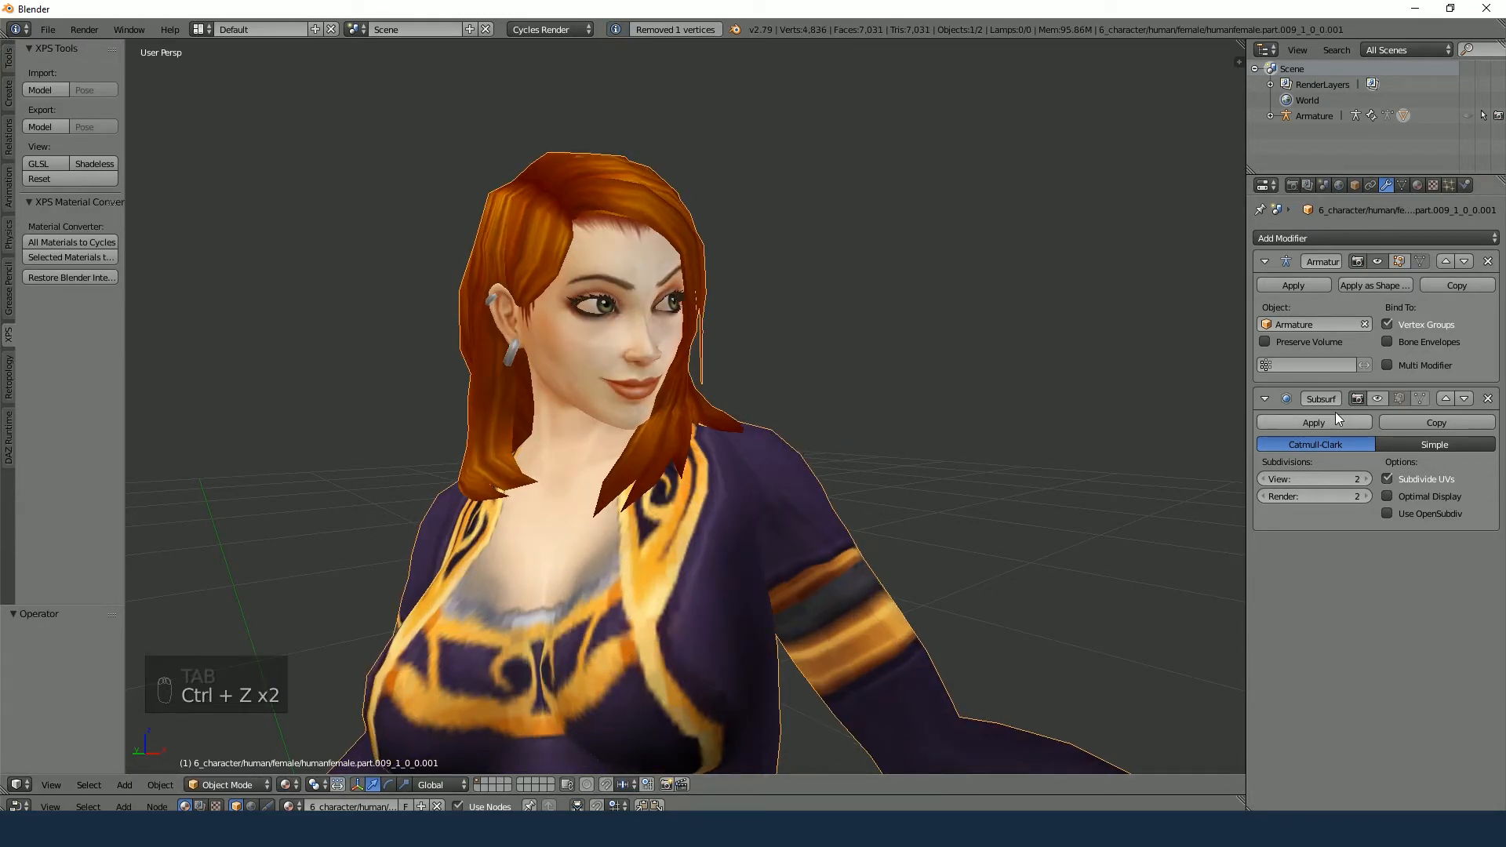
# Merge the duplicate vertices of the entire character mesh with Remove Doubles and return to Object Mode
pyautogui.press('Tab')
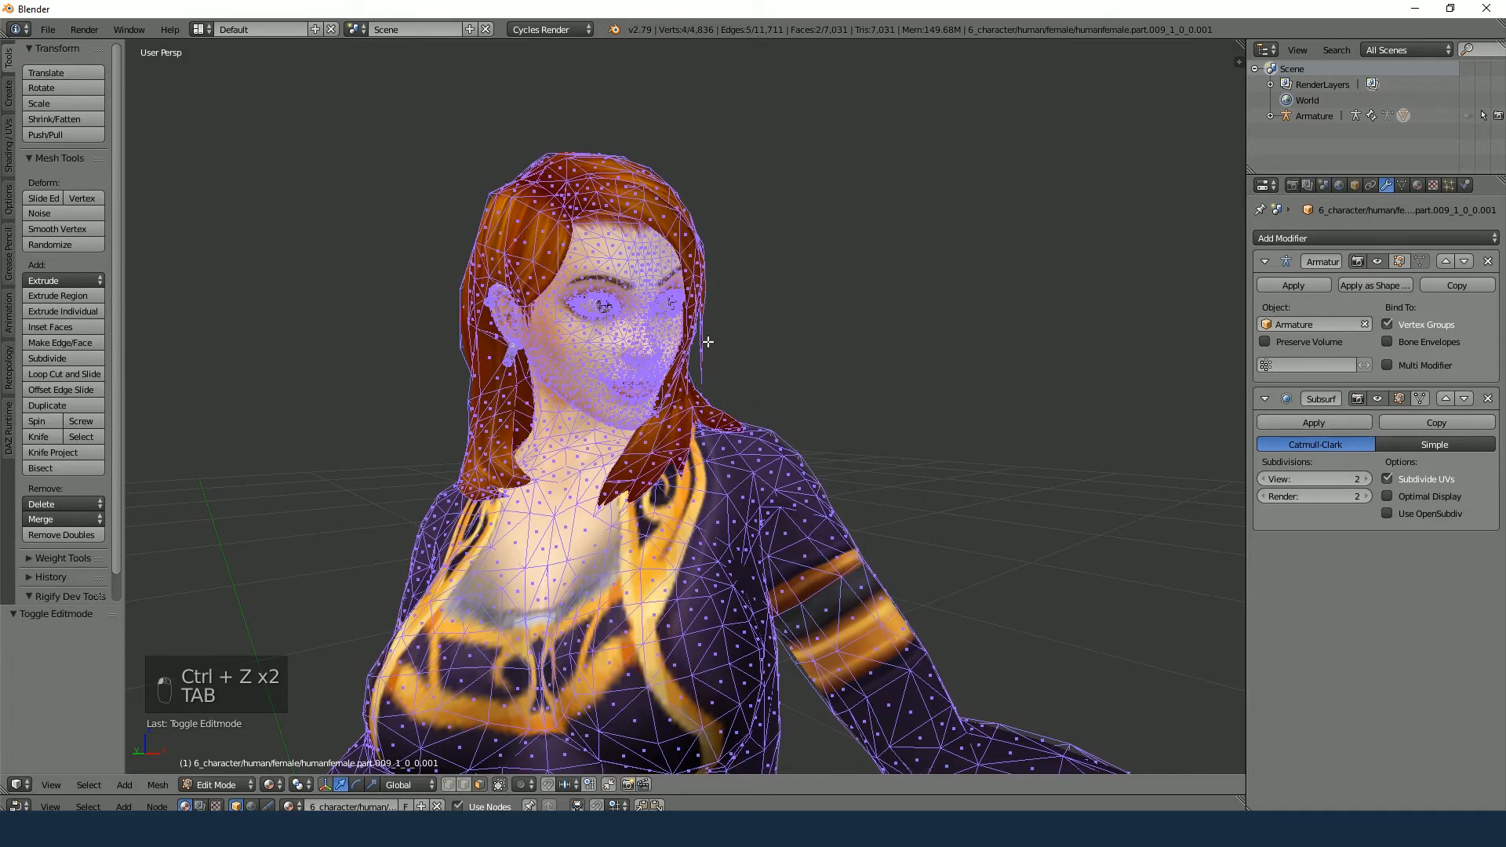
pyautogui.press('a')
pyautogui.press('a')
pyautogui.press('a')
pyautogui.press('w')
pyautogui.click(708, 342)
pyautogui.press('Tab')
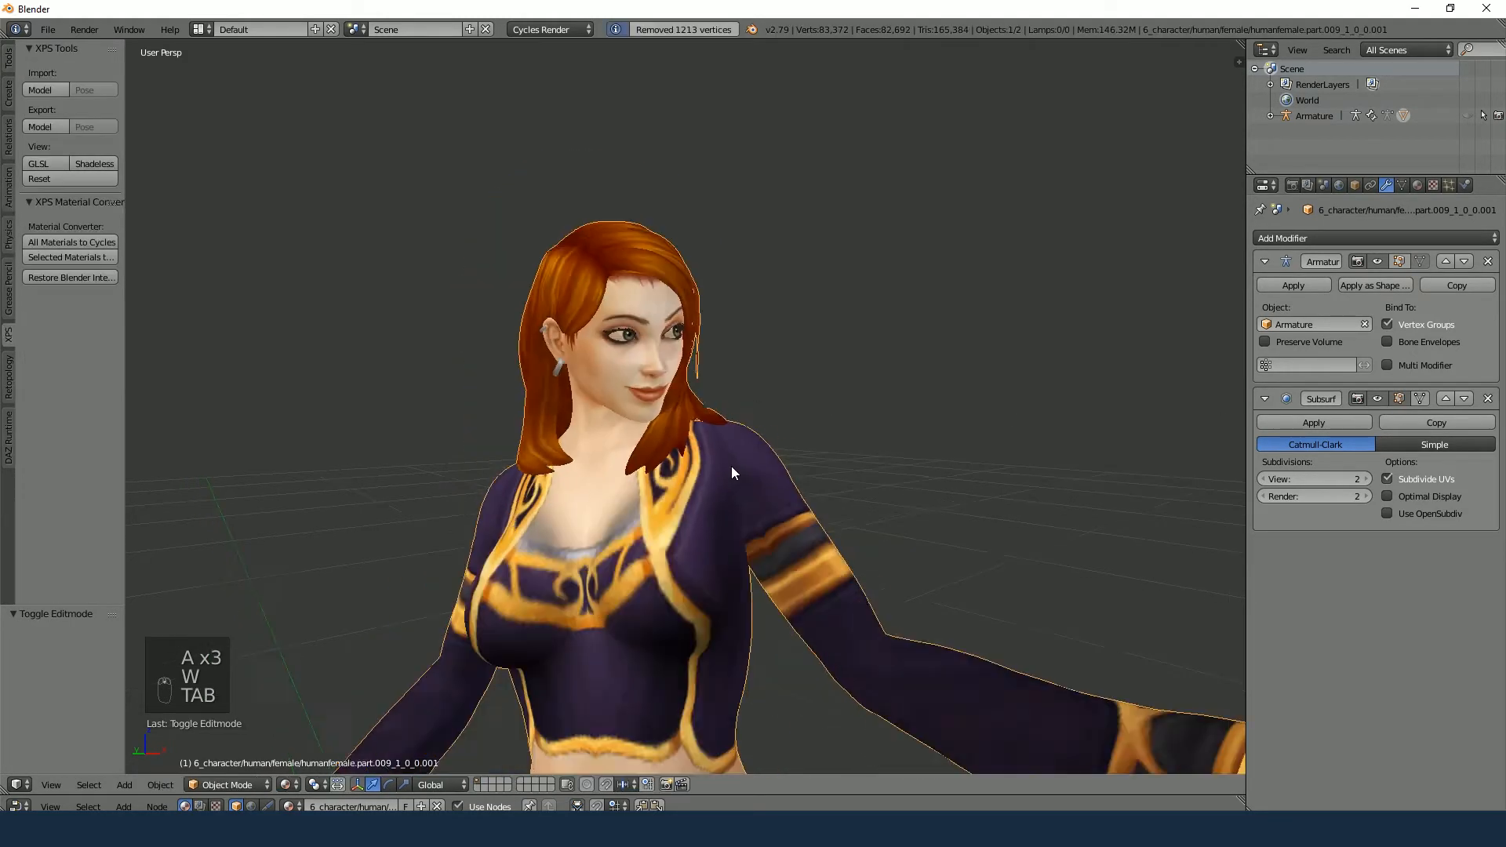
# Examine the smoothed character's head, torso, arms and robe from near and far after the vertex merge
pyautogui.moveTo(783, 530); pyautogui.dragTo(780, 379, button='middle')
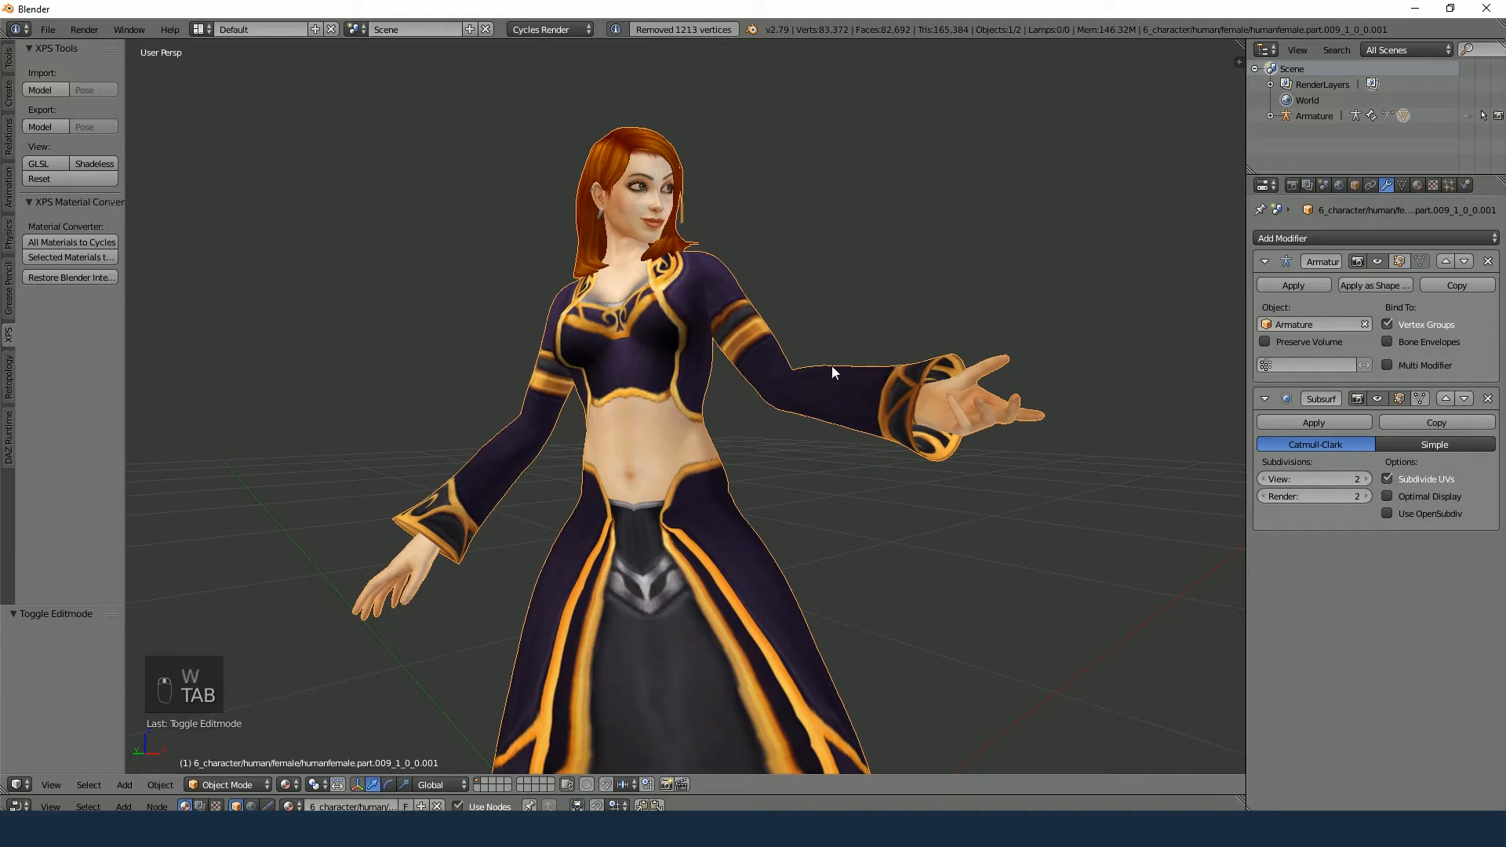
pyautogui.moveTo(698, 515)
pyautogui.mouseDown(button='middle')
pyautogui.moveTo(811, 499)
pyautogui.moveTo(663, 507)
pyautogui.moveTo(696, 521)
pyautogui.mouseUp(button='middle')
pyautogui.scroll(-2, 696, 520)
pyautogui.scroll(3, 697, 521)
pyautogui.keyDown('shift'); pyautogui.moveTo(726, 418); pyautogui.dragTo(762, 529, button='middle'); pyautogui.keyUp('shift')
pyautogui.scroll(5, 766, 552)
pyautogui.scroll(-3, 762, 528)
pyautogui.moveTo(612, 517)
pyautogui.mouseDown(button='middle')
pyautogui.moveTo(689, 495)
pyautogui.moveTo(599, 511)
pyautogui.moveTo(664, 502)
pyautogui.moveTo(635, 511)
pyautogui.mouseUp(button='middle')
pyautogui.scroll(-5, 636, 510)
pyautogui.scroll(-6, 828, 574)
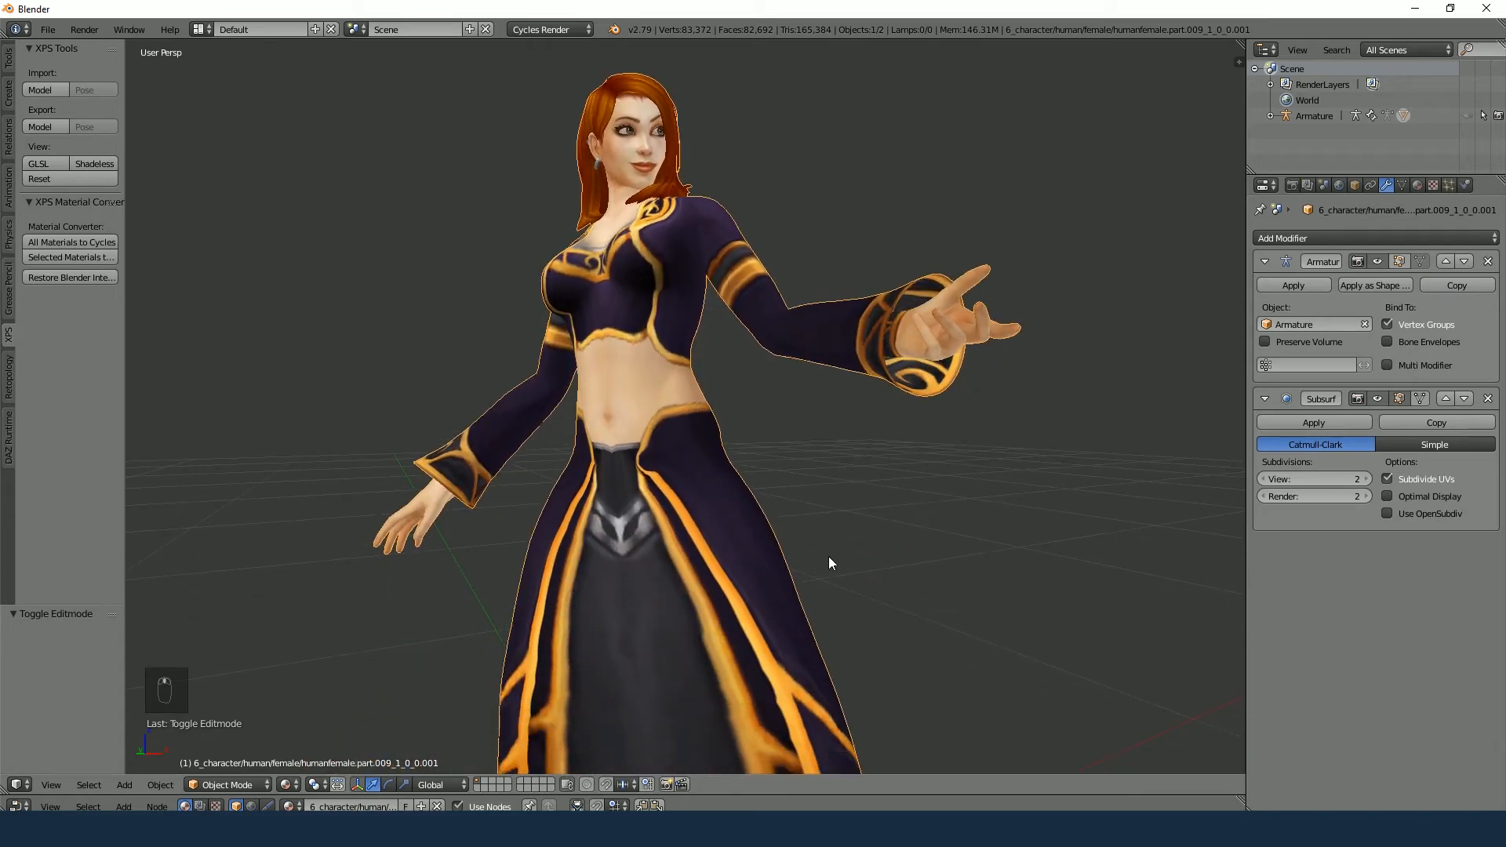
# Review the full posed character from the front, including the waist, sleeves and robe hem
pyautogui.moveTo(651, 415)
pyautogui.mouseDown(button='middle')
pyautogui.moveTo(723, 424)
pyautogui.moveTo(676, 422)
pyautogui.mouseUp(button='middle')
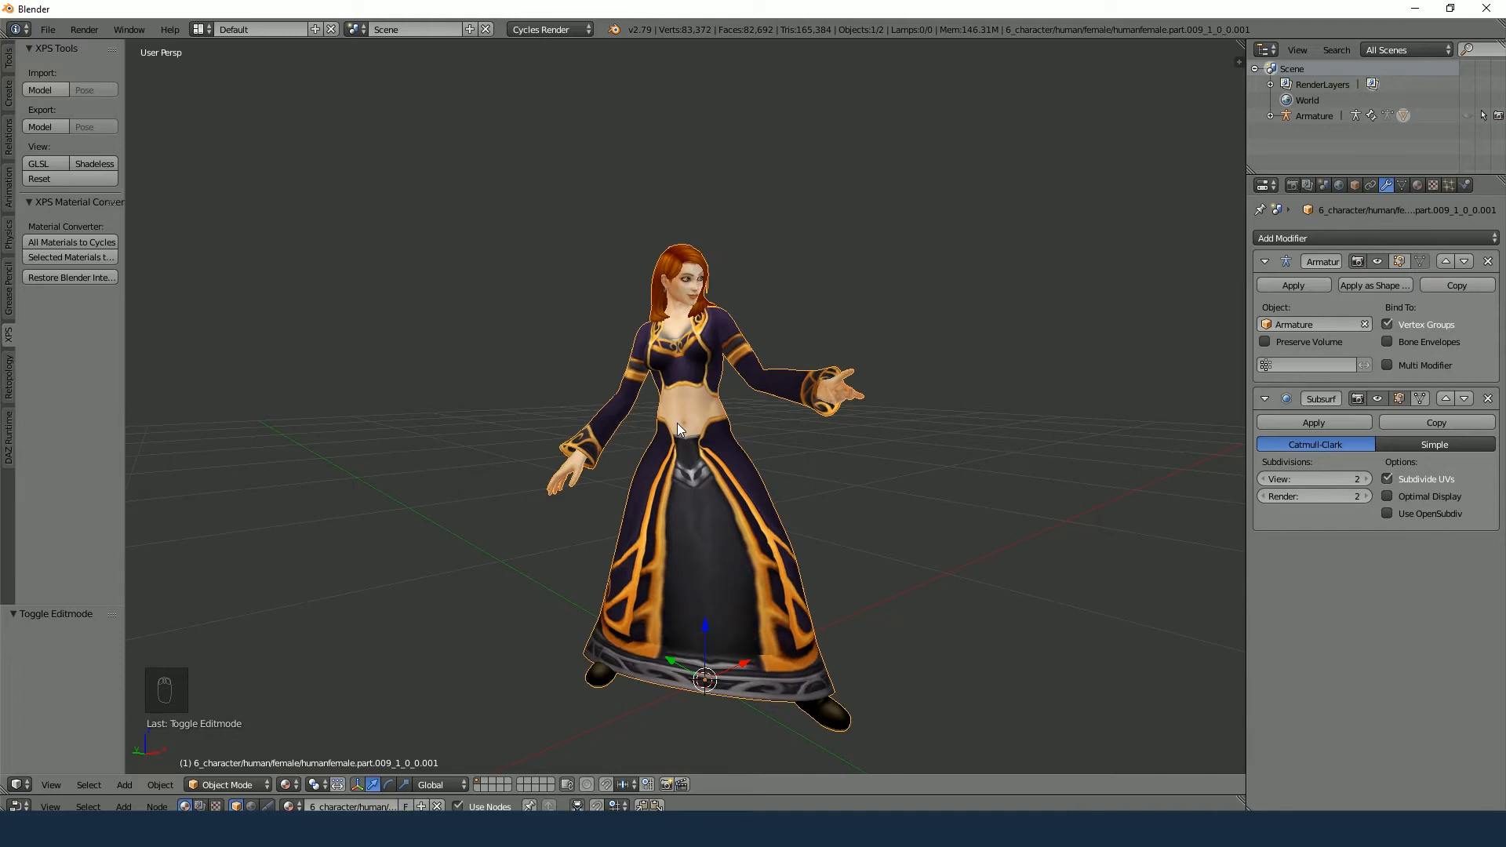
pyautogui.scroll(6, 676, 422)
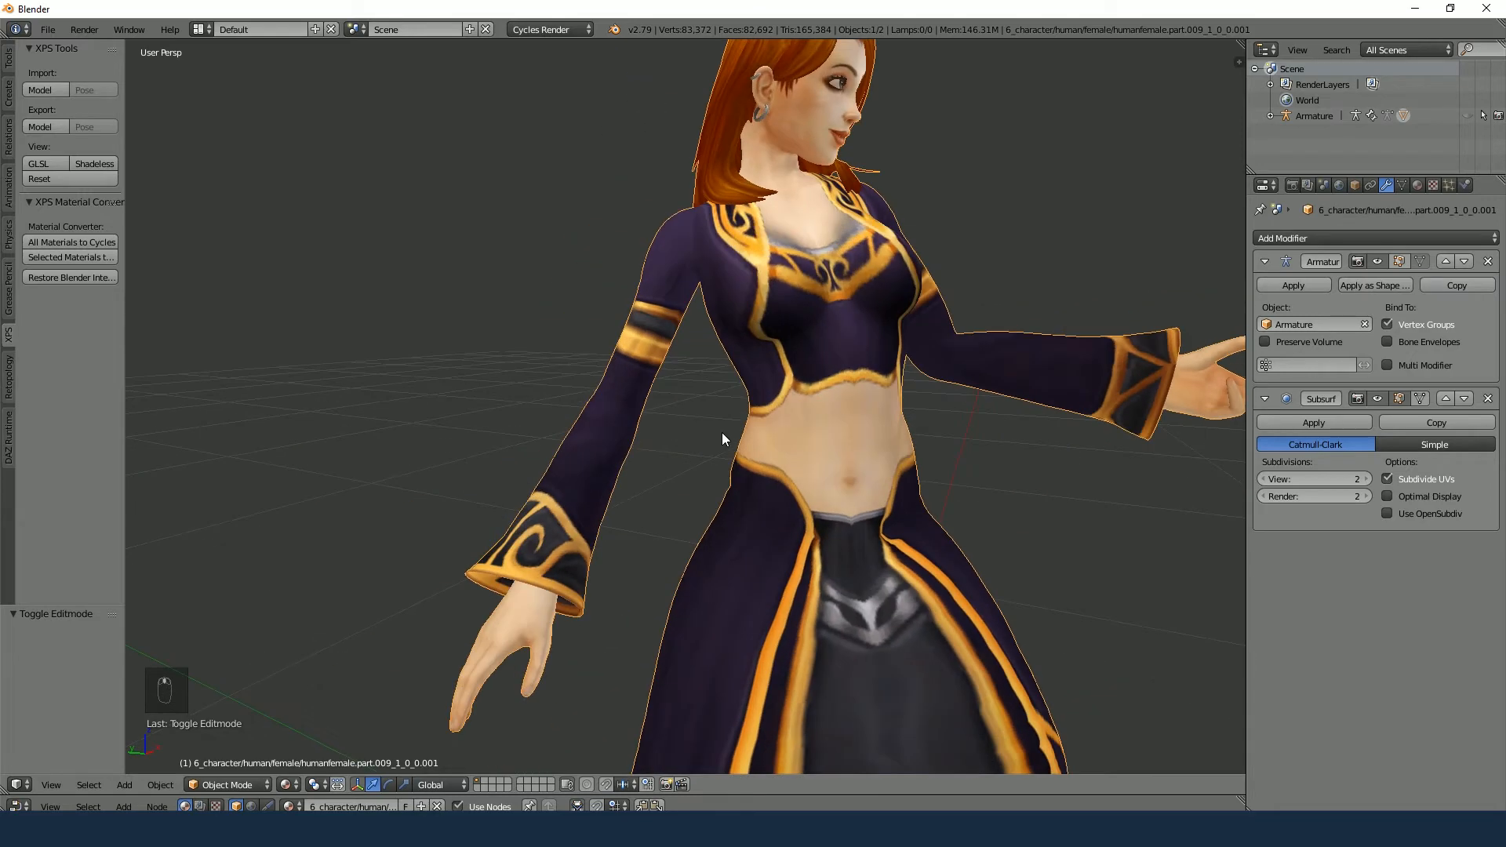
pyautogui.scroll(-6, 770, 431)
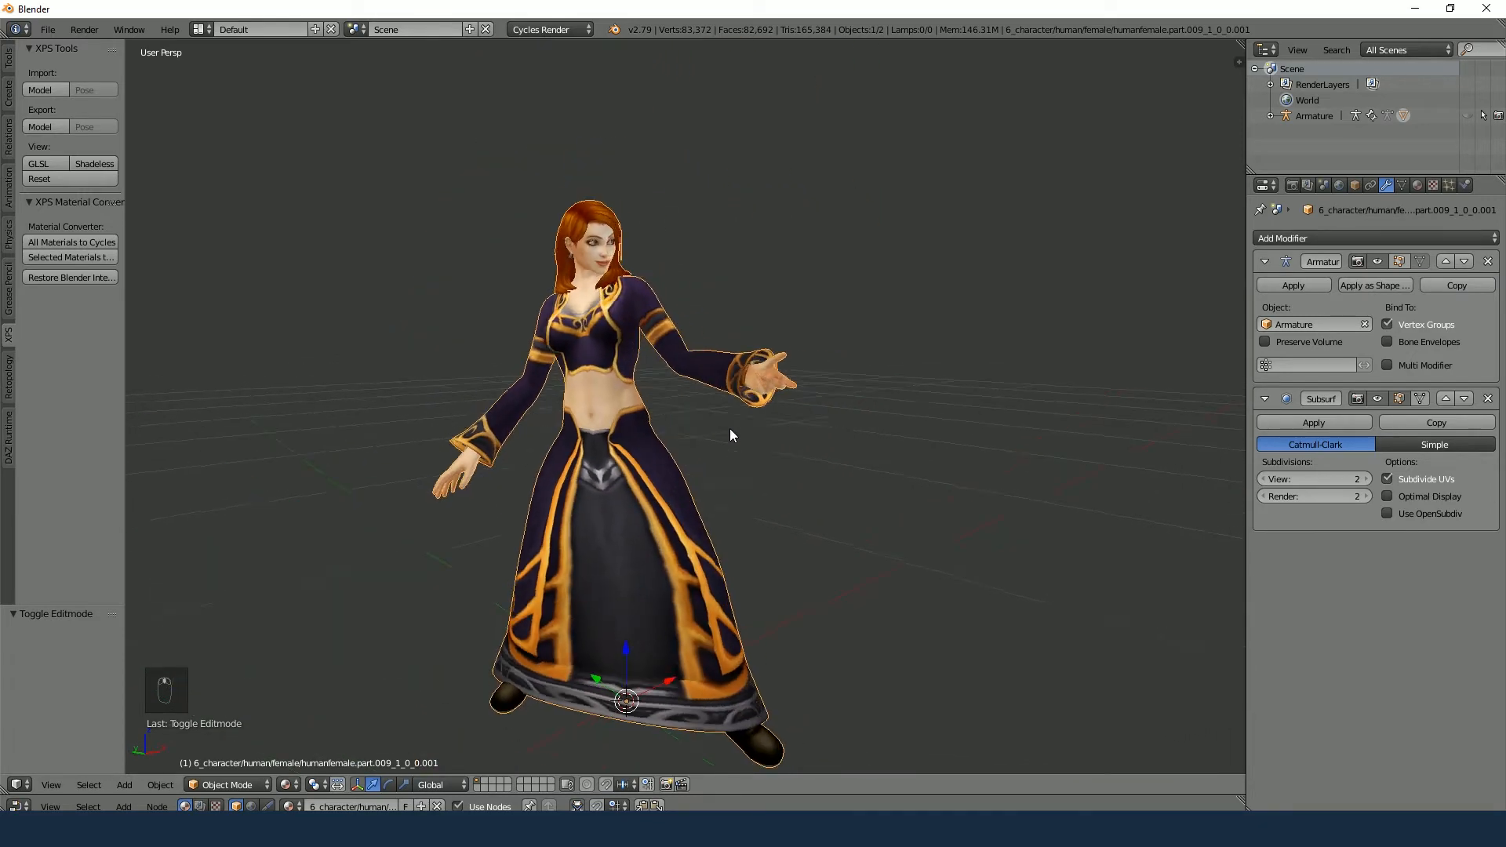
pyautogui.keyDown('shift'); pyautogui.moveTo(756, 429); pyautogui.dragTo(779, 362, button='middle'); pyautogui.keyUp('shift')
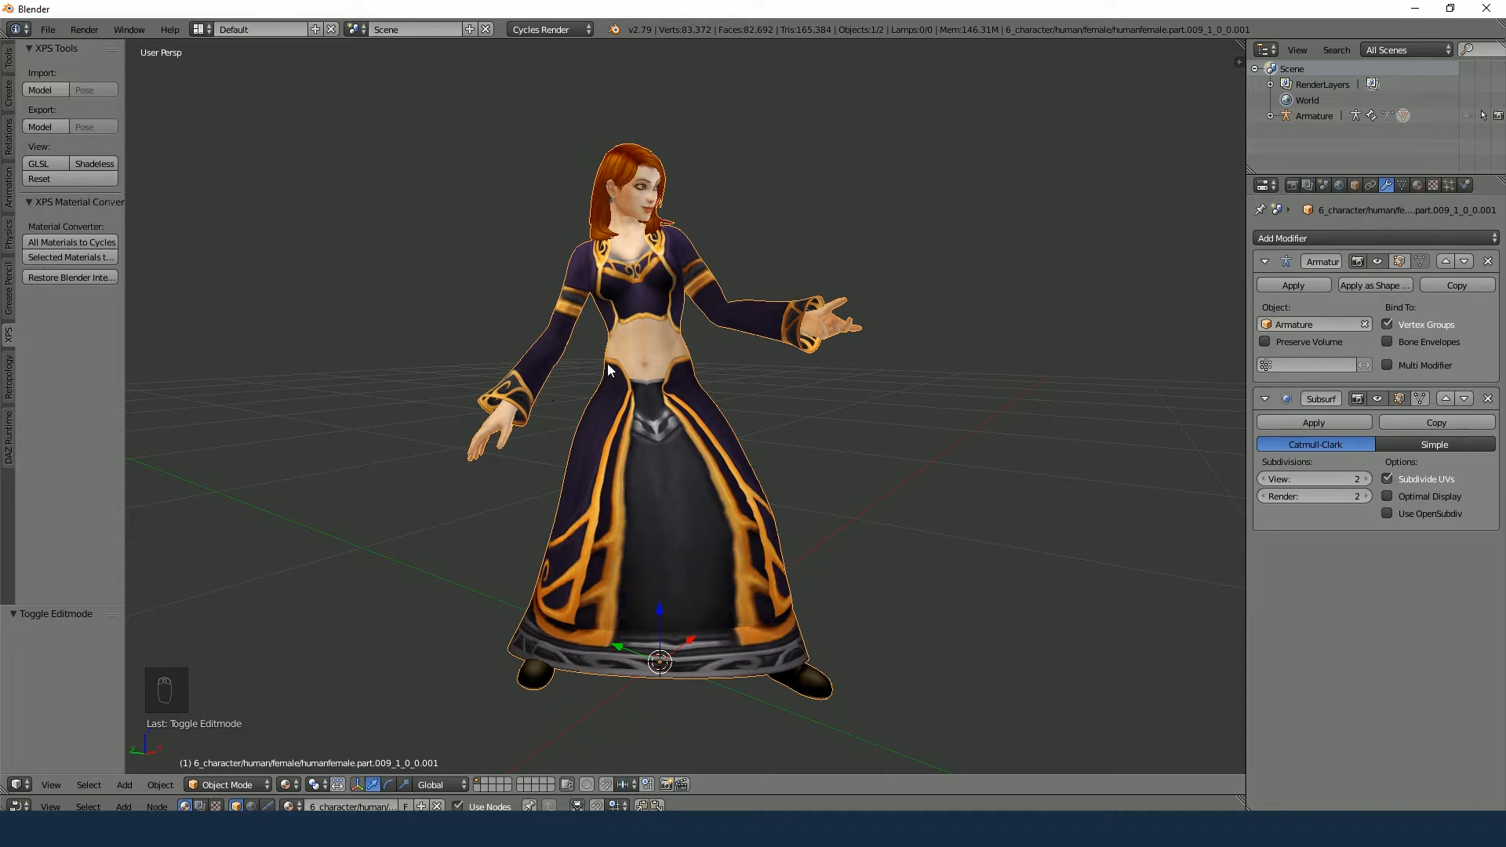
pyautogui.scroll(2, 667, 404)
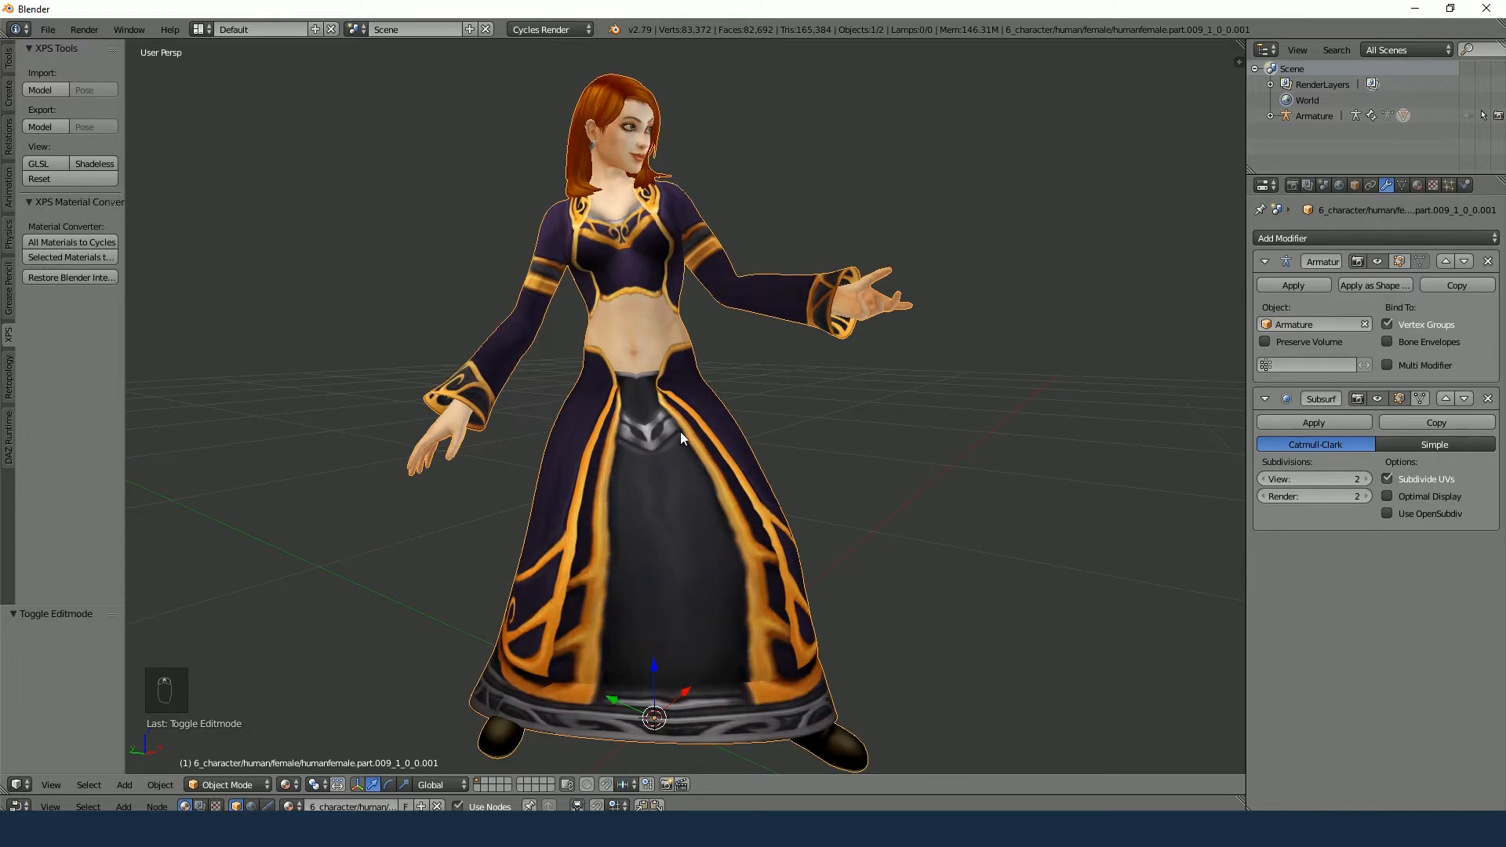
pyautogui.moveTo(883, 436)
pyautogui.mouseDown(button='middle')
pyautogui.moveTo(721, 435)
pyautogui.moveTo(891, 436)
pyautogui.mouseUp(button='middle')
pyautogui.scroll(-1, 891, 436)
pyautogui.scroll(1, 891, 437)
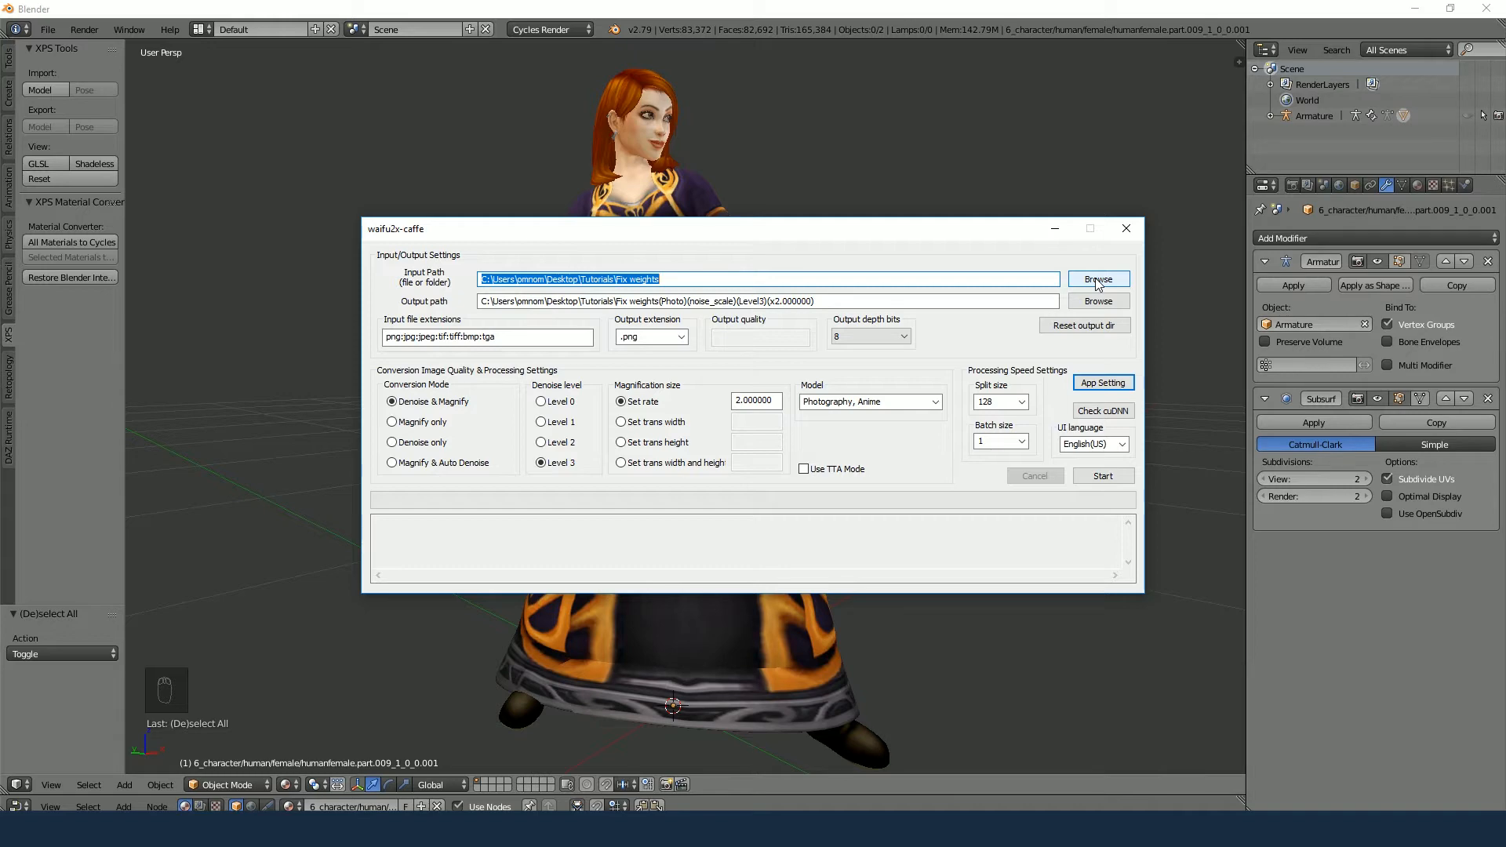
# In waifu2x-caffe, browse the Tutorials folder and choose its Fix weights subfolder as the input path
pyautogui.click(1079, 282)
pyautogui.click(671, 353)
pyautogui.doubleClick(671, 353)
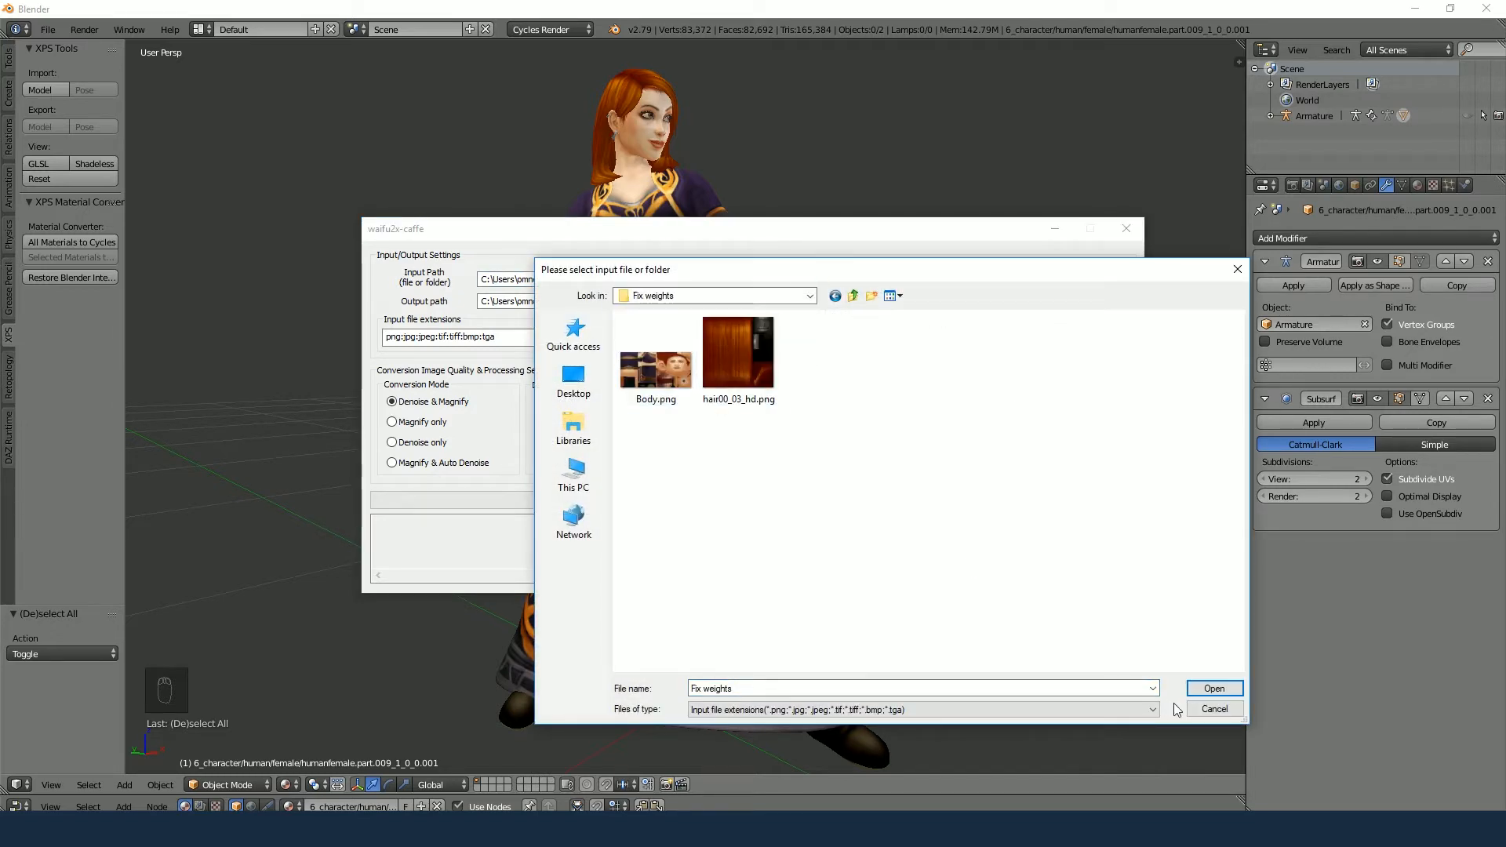
pyautogui.click(1214, 689)
pyautogui.click(824, 471)
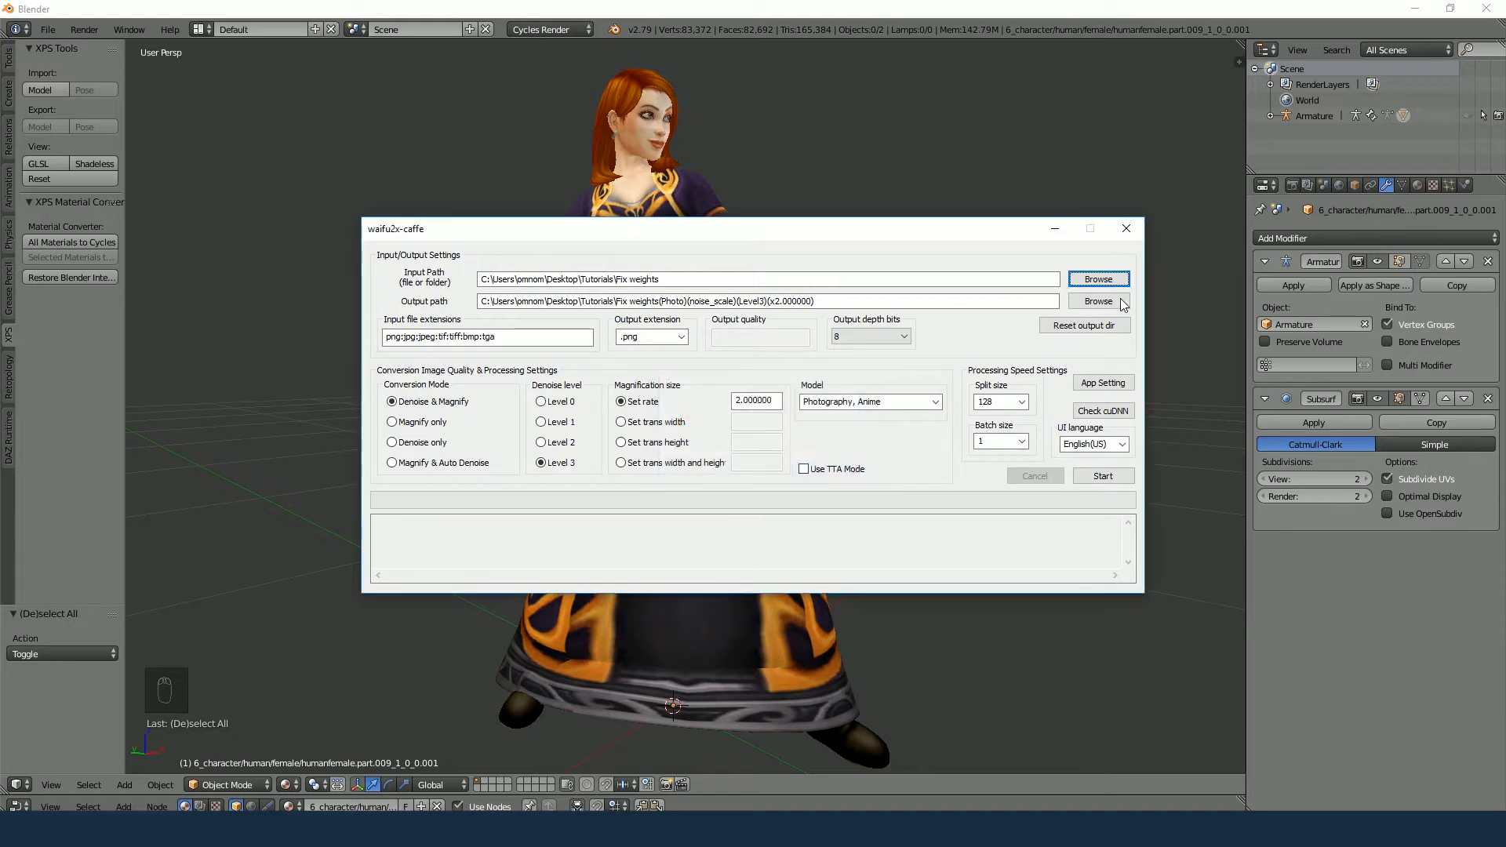
pyautogui.click(1105, 284)
pyautogui.click(853, 295)
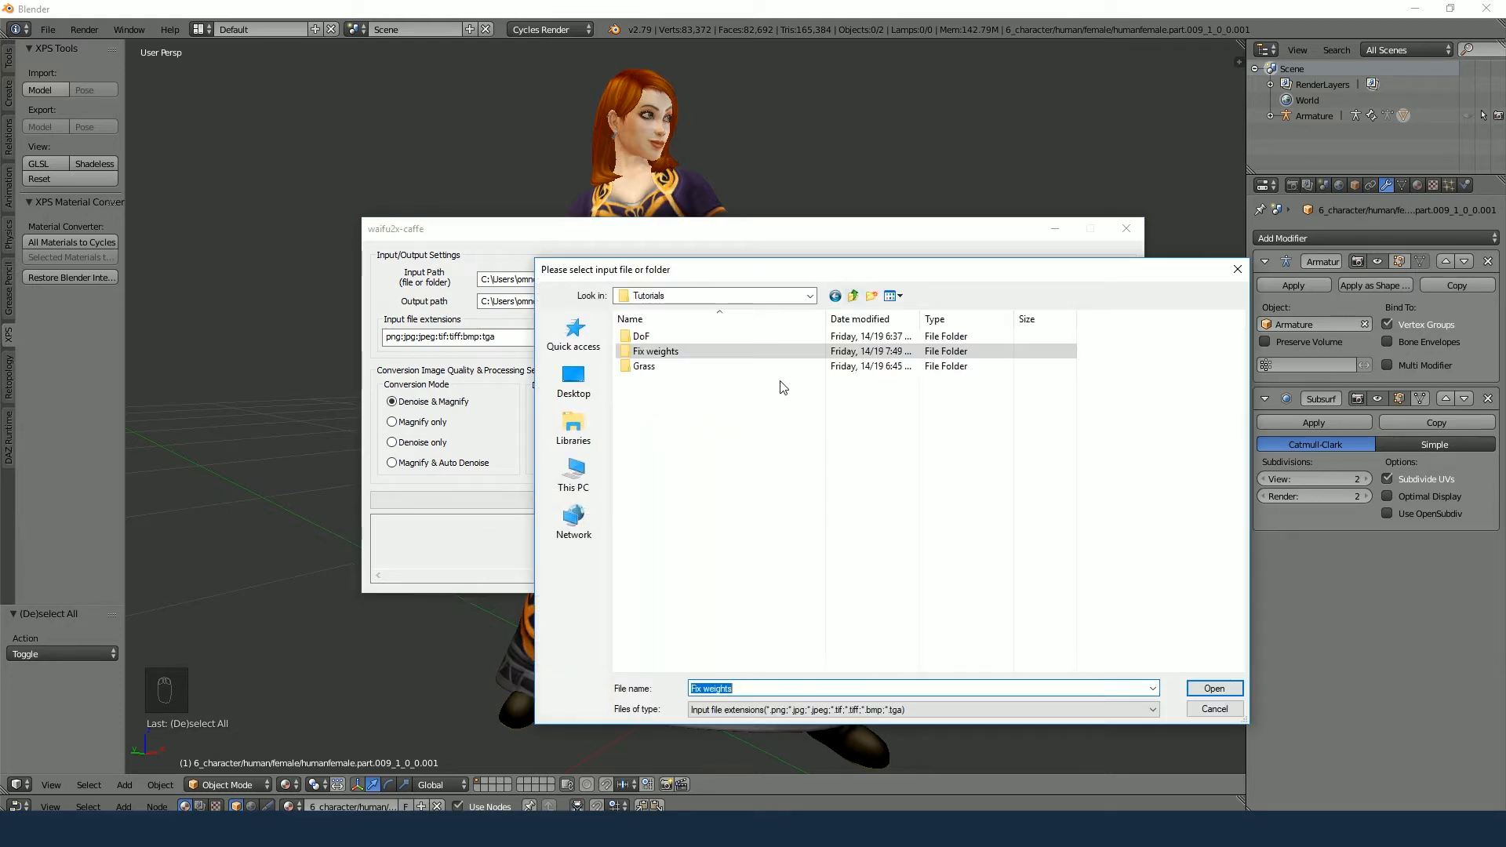
pyautogui.click(1214, 689)
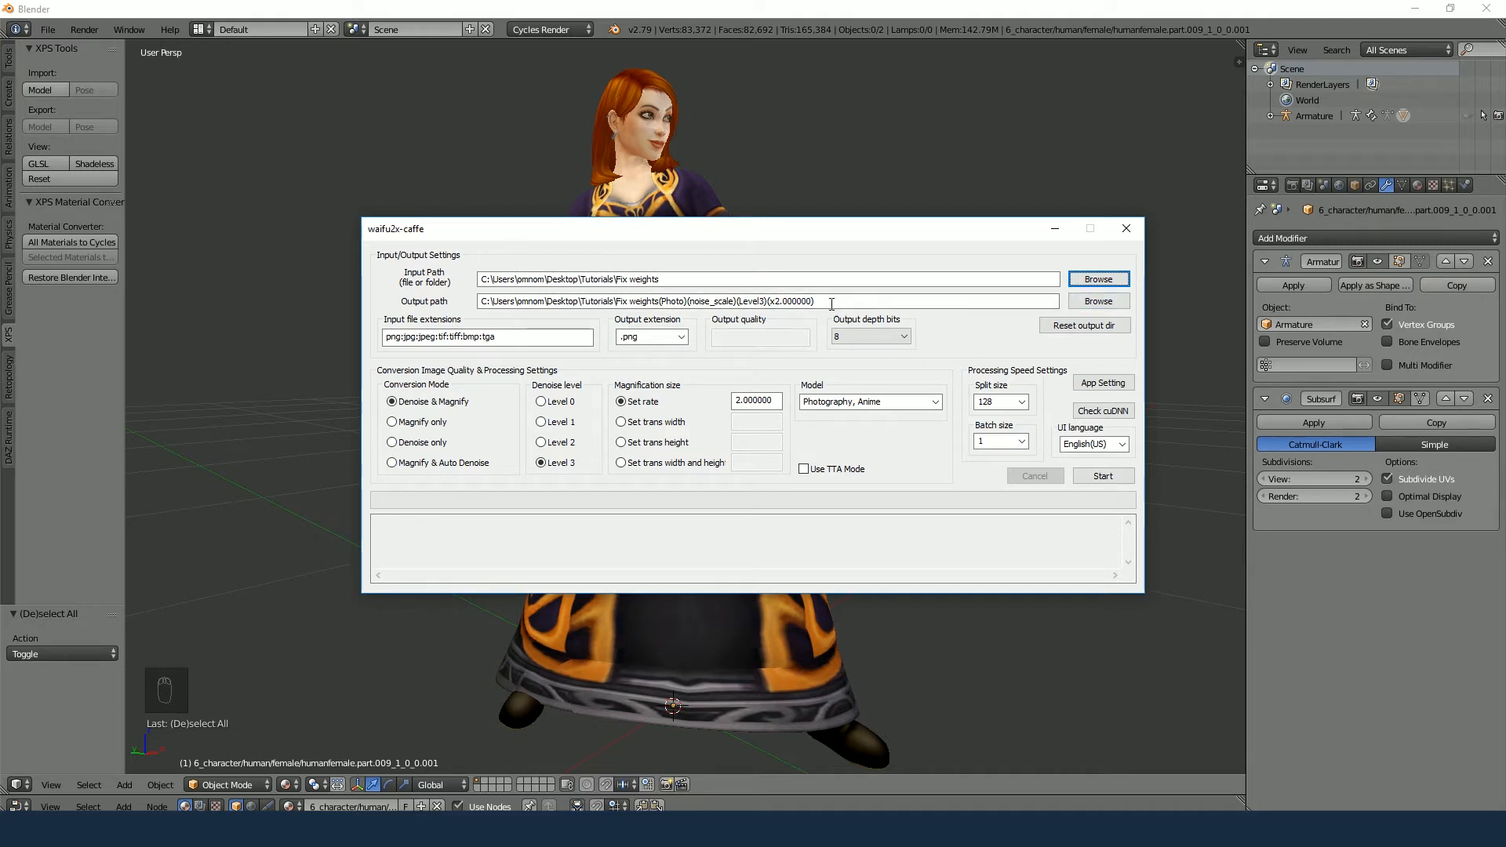
# Confirm CPU as the processor, convert the Fix weights images with Denoise & Magnify at 2x, and close waifu2x-caffe
pyautogui.click(1113, 385)
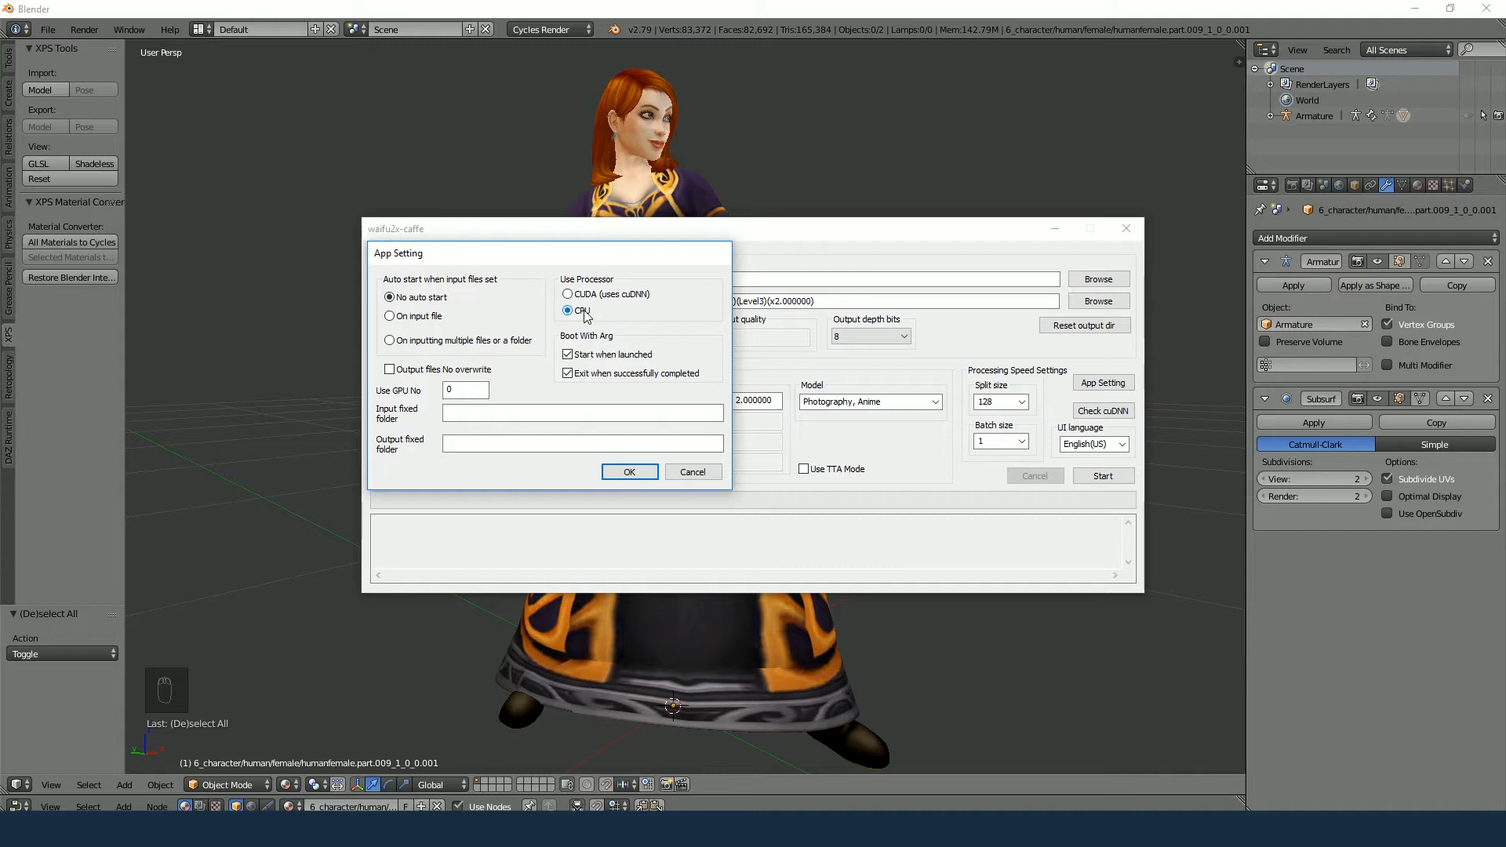
pyautogui.click(624, 472)
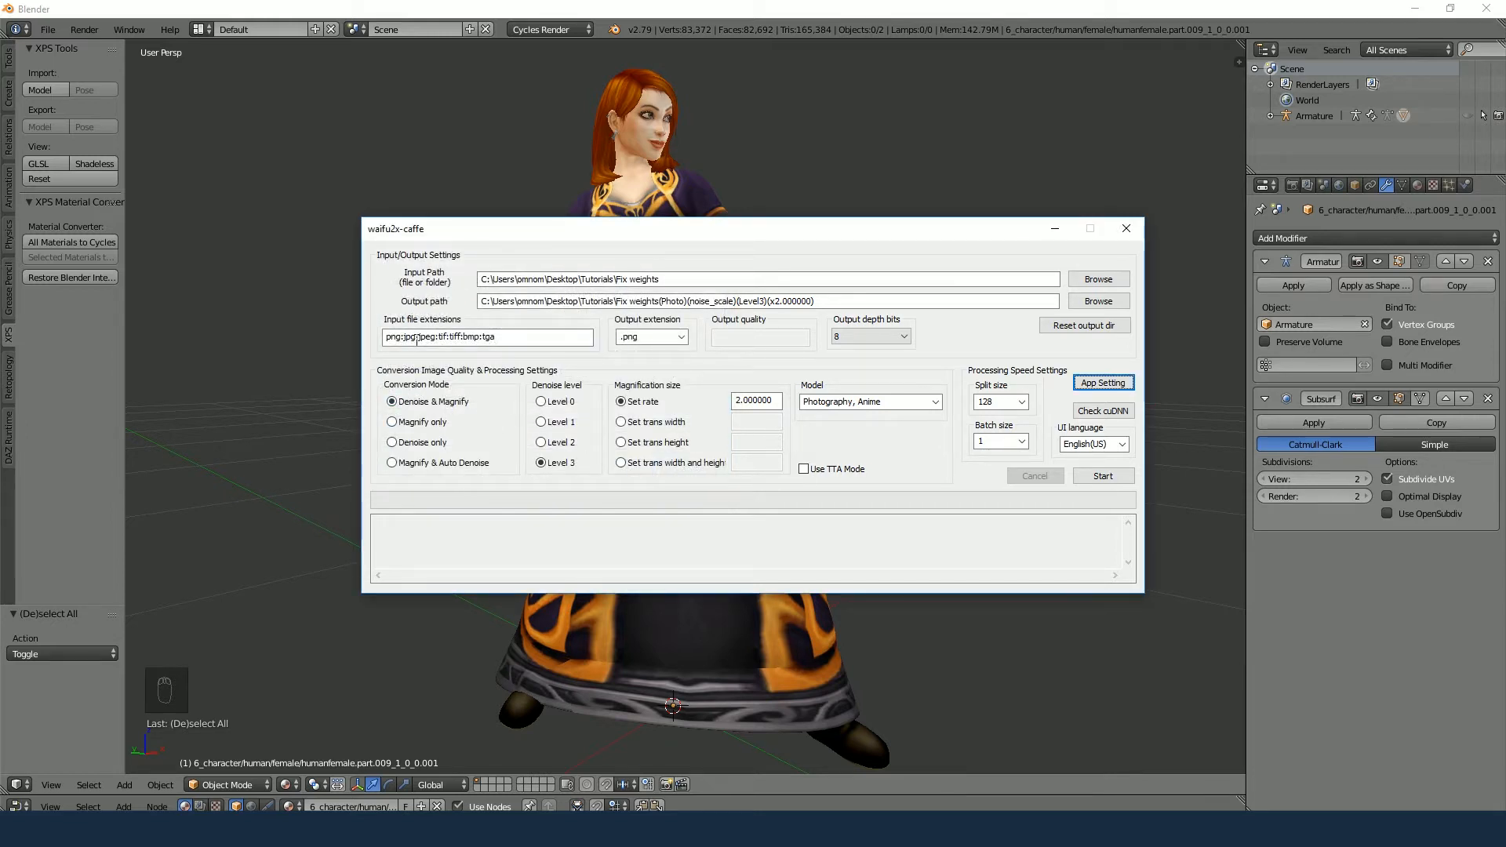
pyautogui.click(1103, 476)
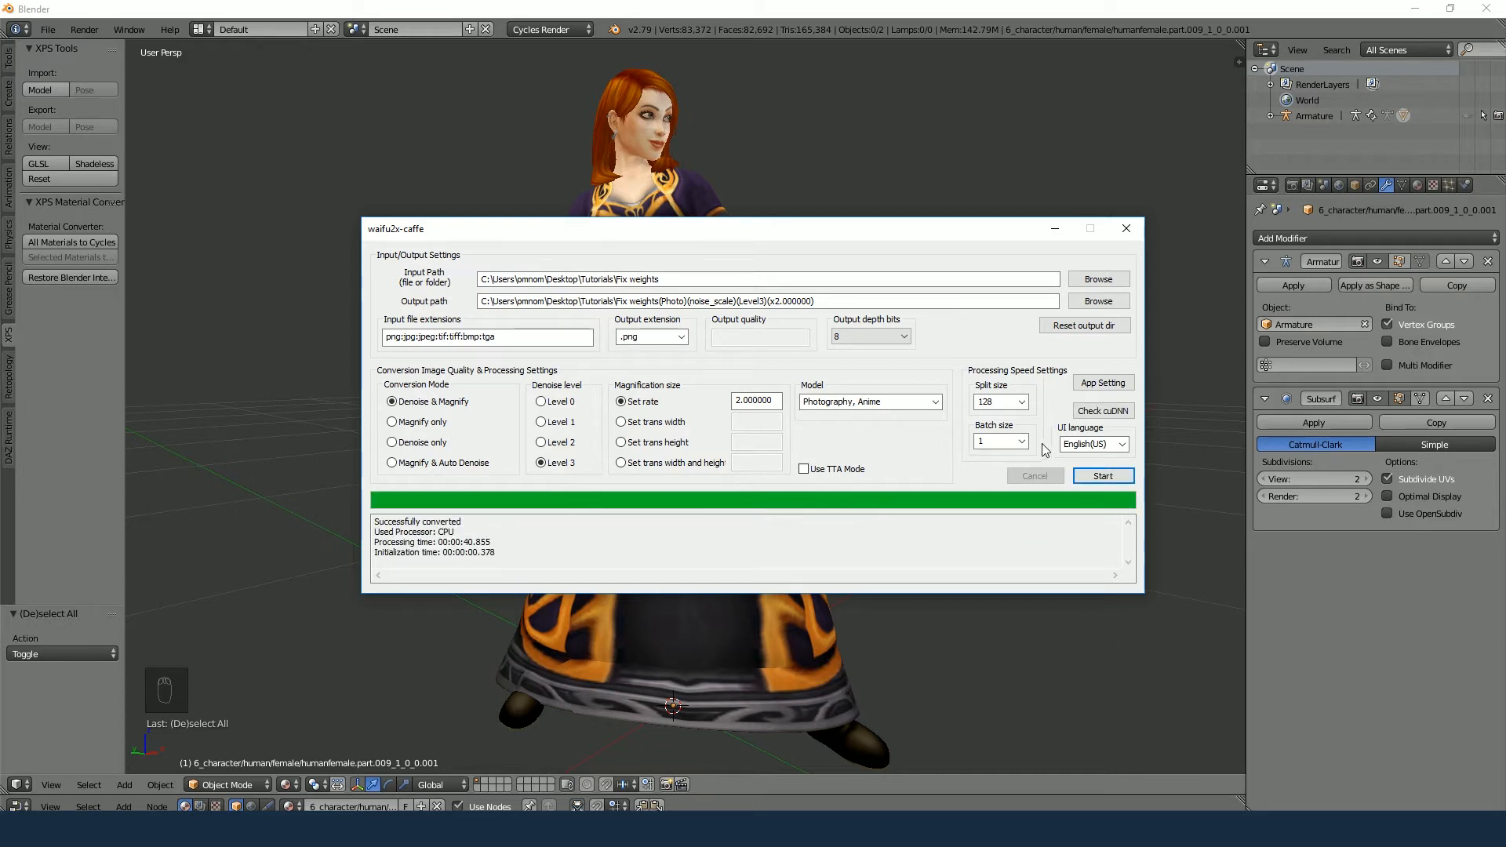
pyautogui.click(1129, 231)
# In Blender, load the upscaled Body.png from the Fix weights (x2.000000) folder into the selected character's body Image Texture node
pyautogui.rightClick(729, 447)
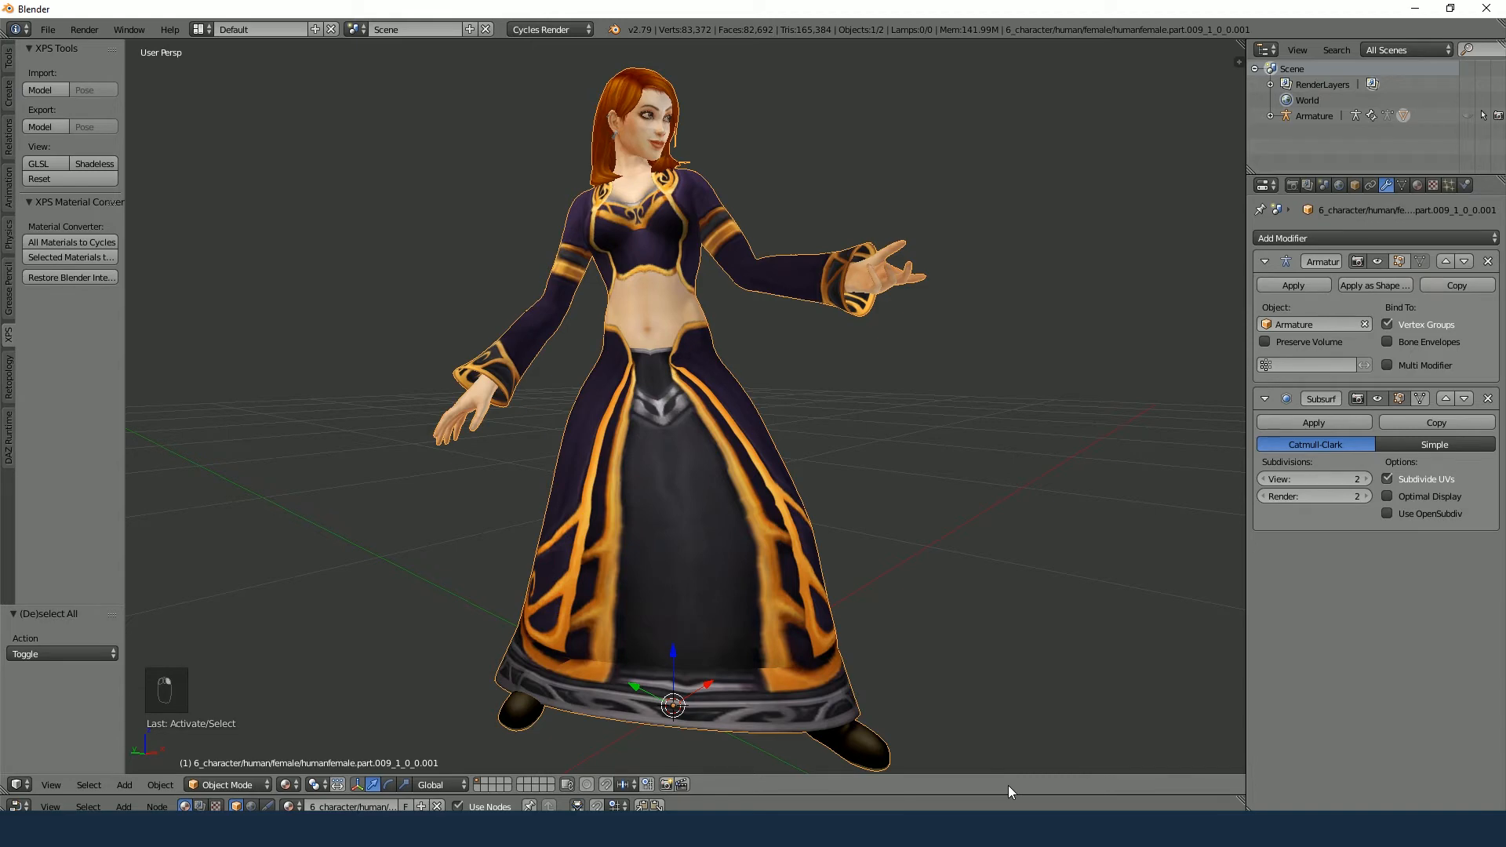
pyautogui.moveTo(1006, 793); pyautogui.dragTo(889, 515)
pyautogui.scroll(7, 495, 637)
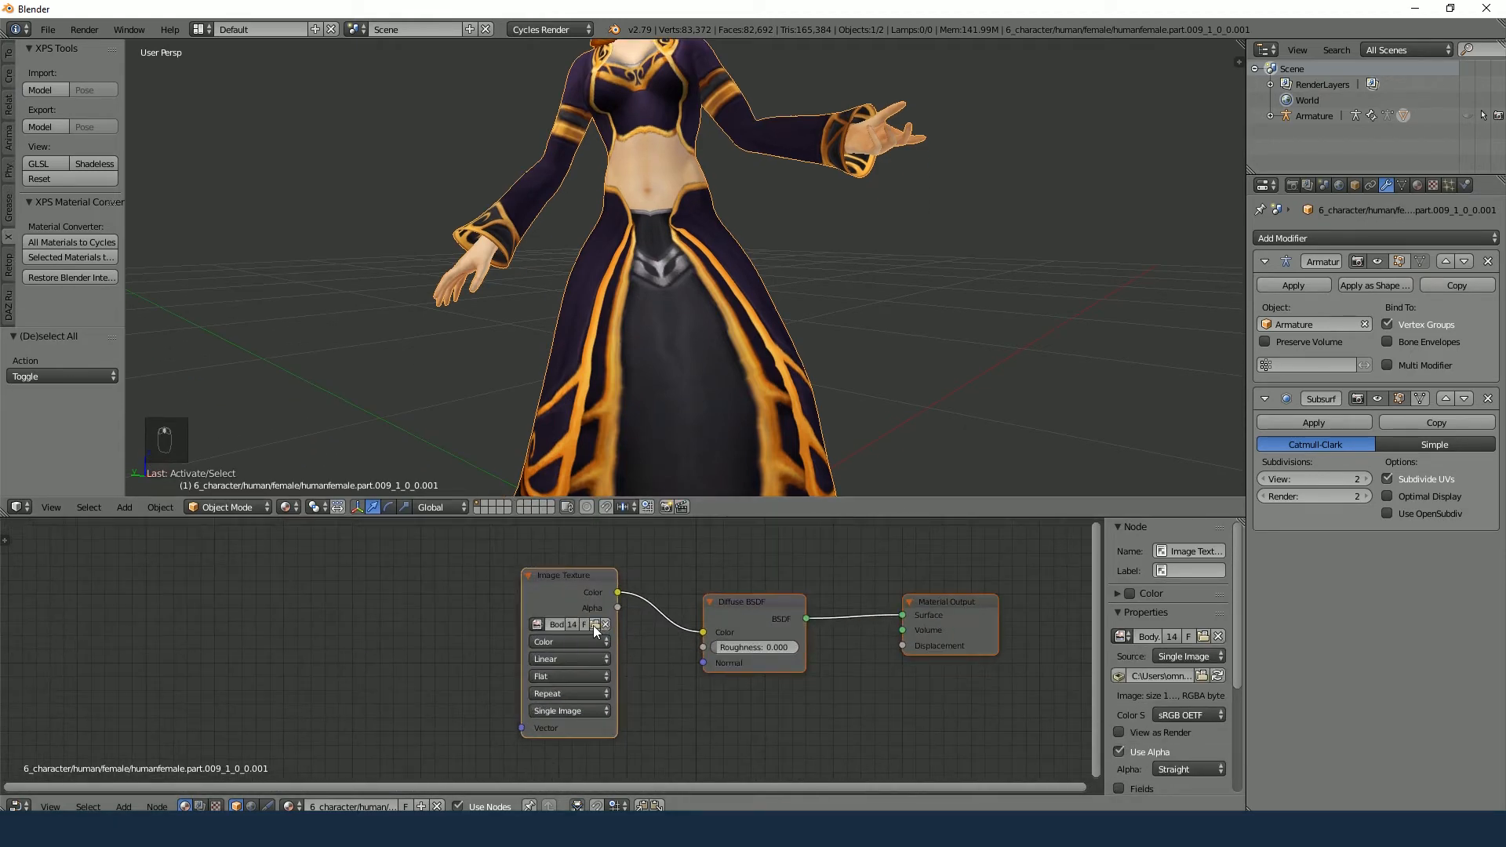
pyautogui.click(595, 625)
pyautogui.click(281, 168)
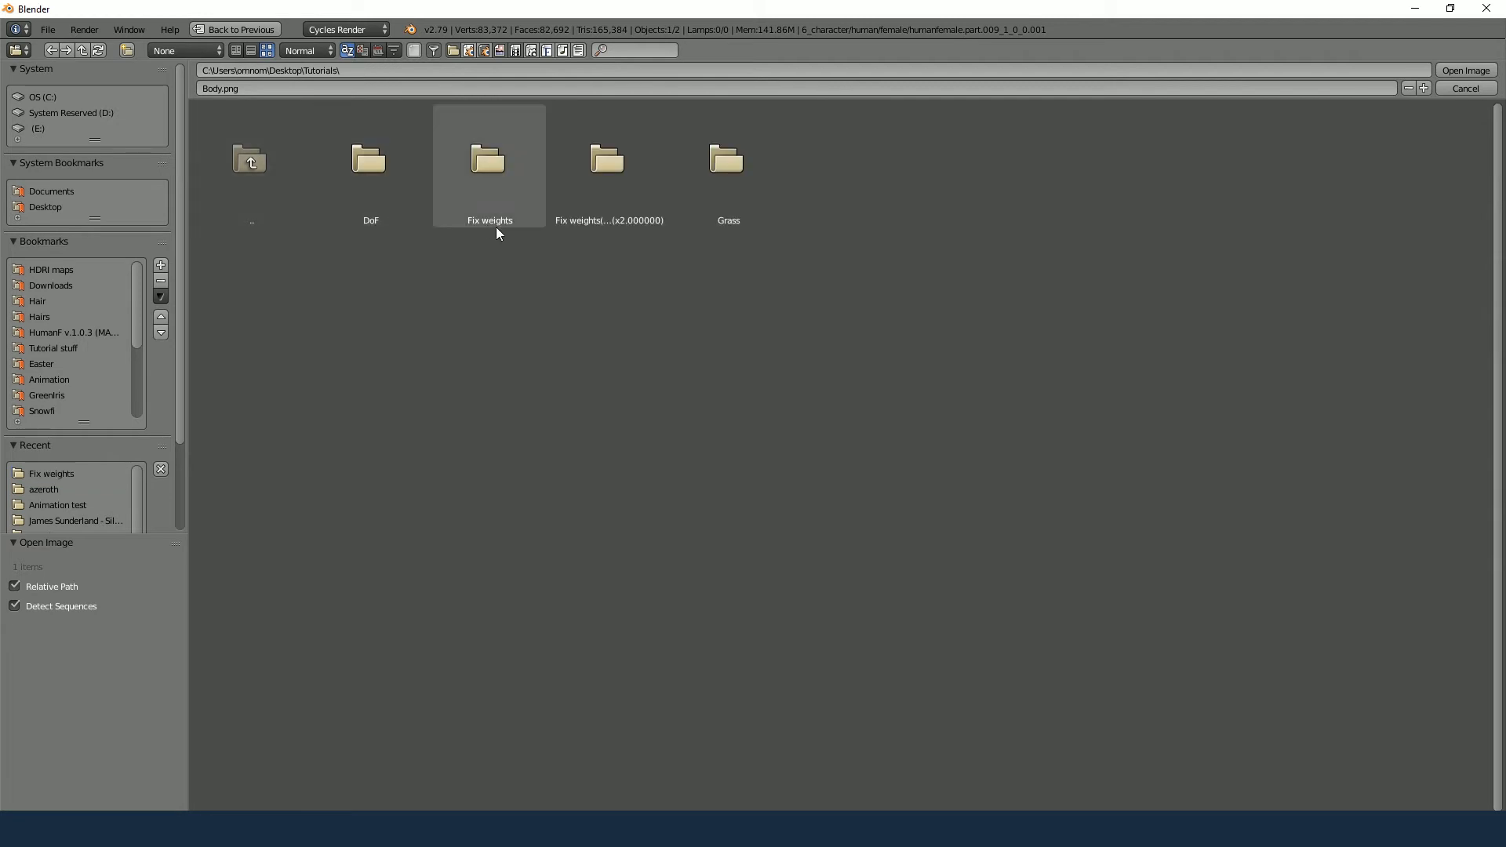
pyautogui.click(629, 190)
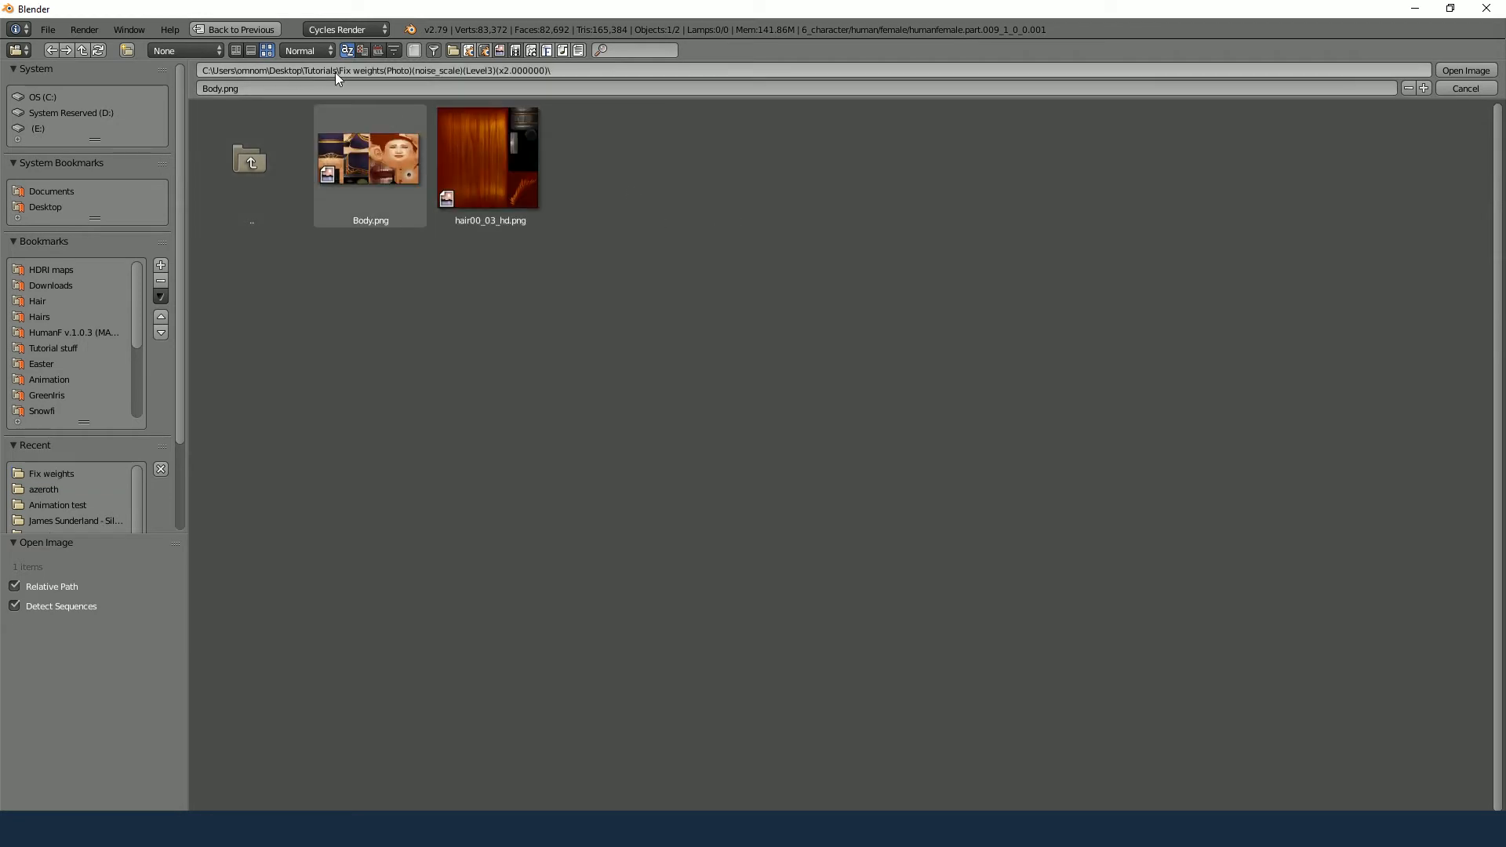
pyautogui.doubleClick(373, 174)
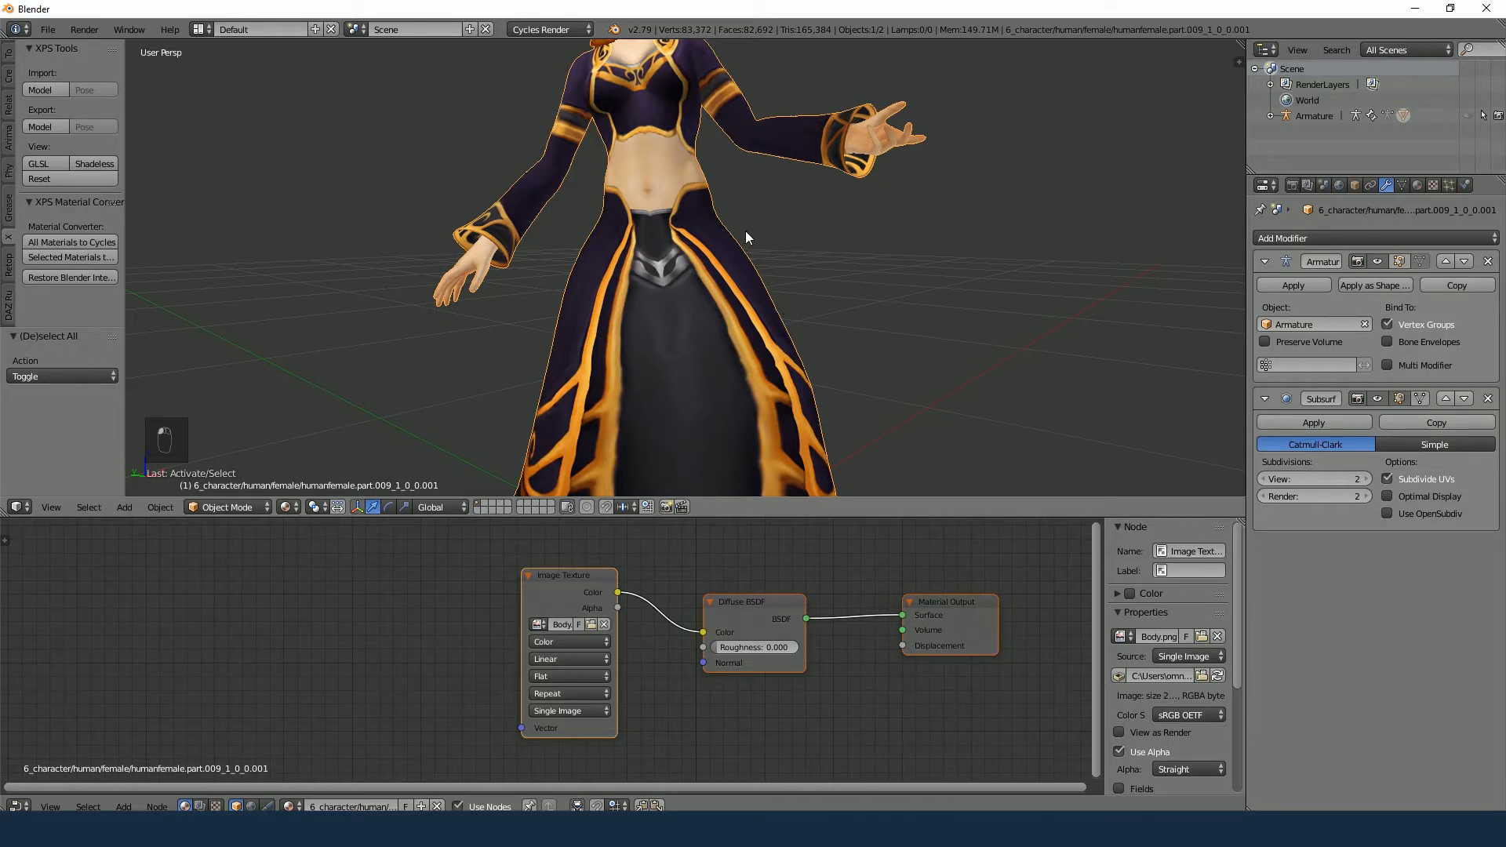
pyautogui.scroll(3, 745, 231)
pyautogui.scroll(-5, 725, 72)
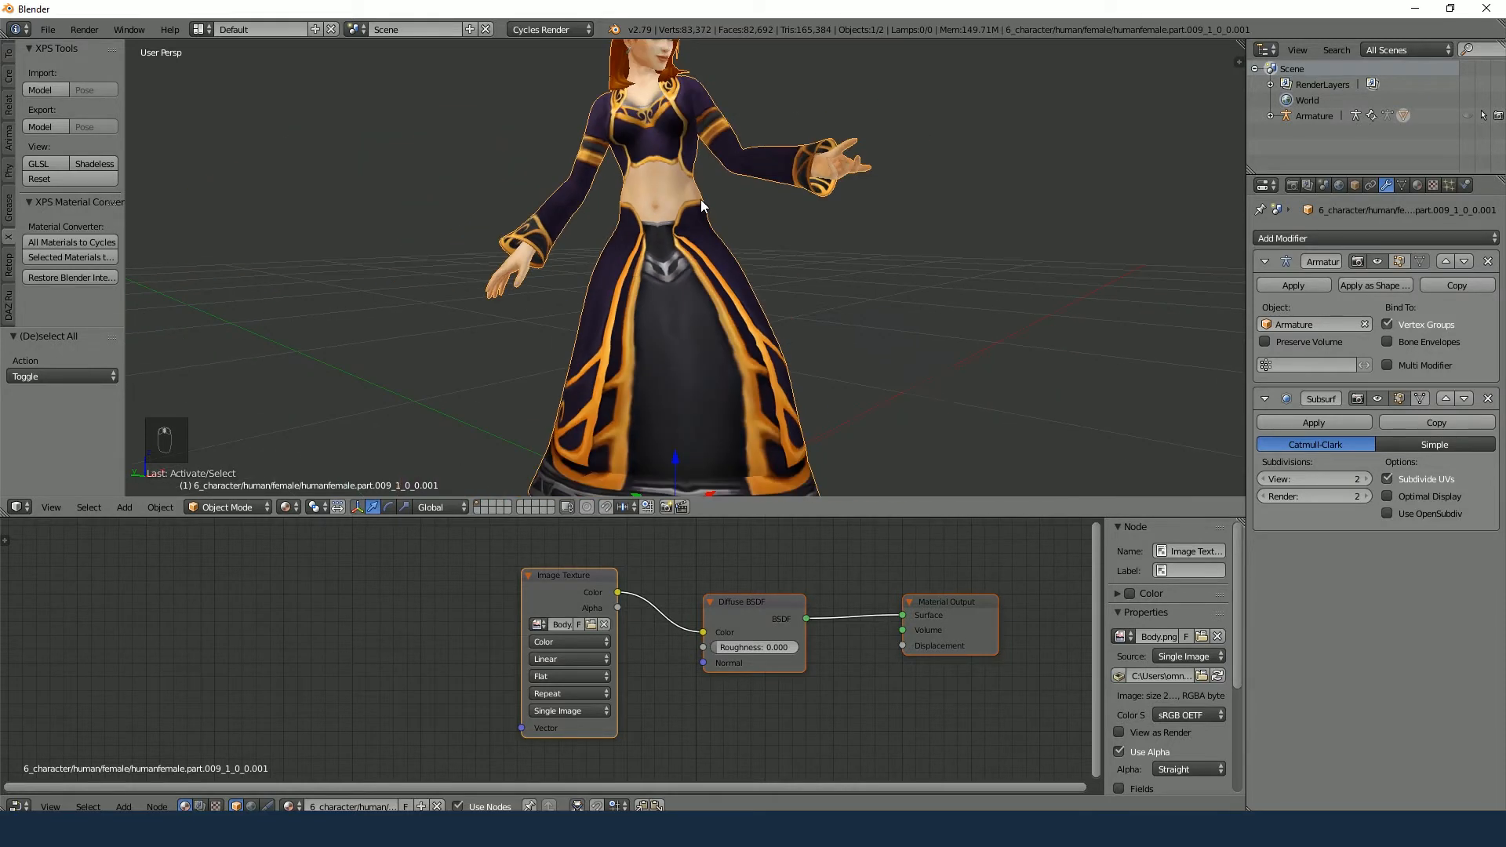
# Replace the image texture of the character's second material, part.011, with the upscaled hair00_03_hd.png
pyautogui.click(1416, 185)
pyautogui.click(1365, 258)
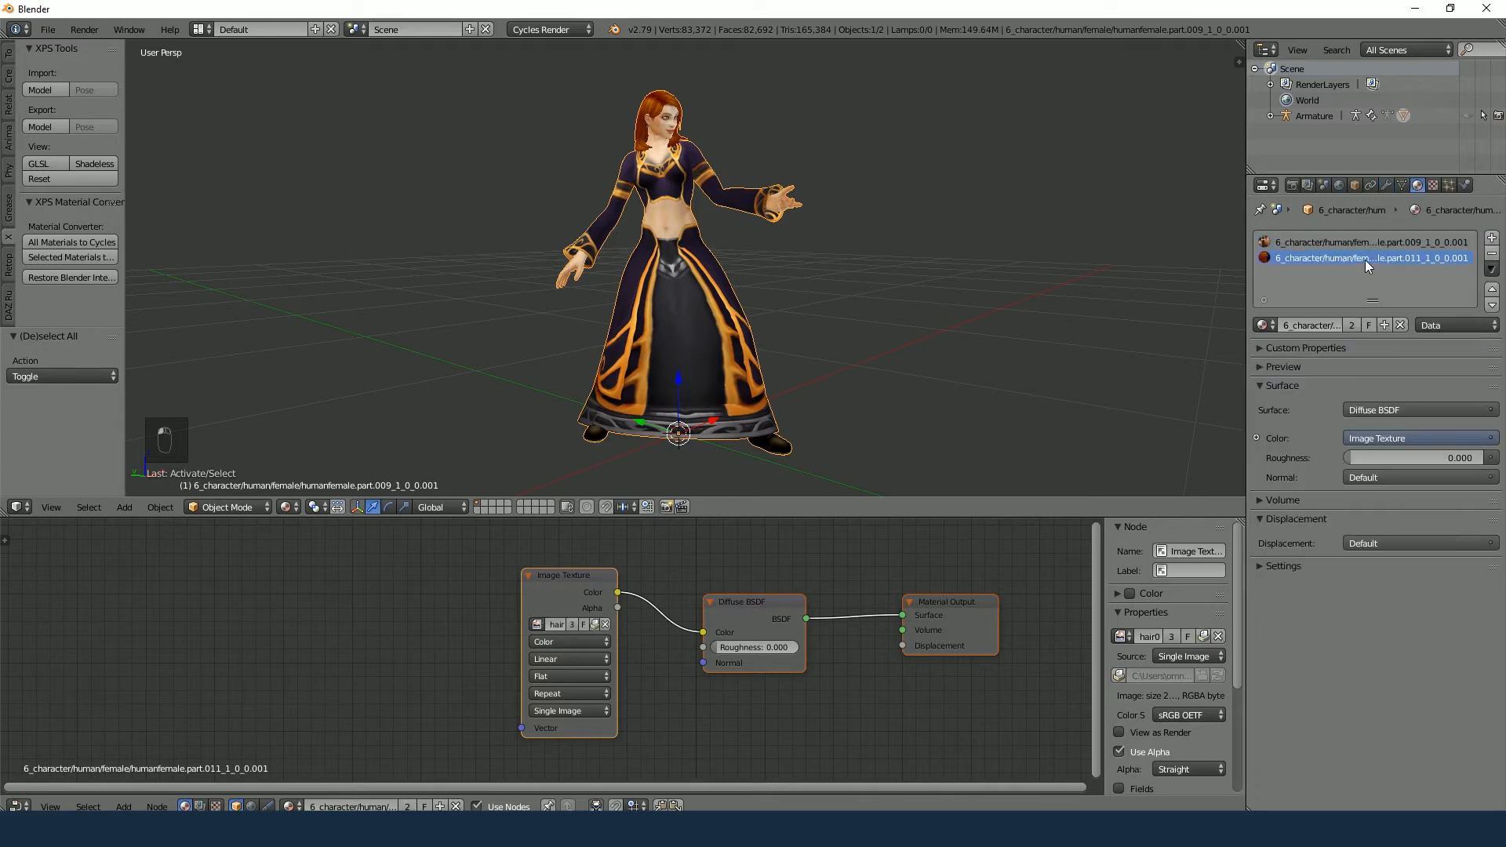
pyautogui.click(604, 625)
pyautogui.click(595, 624)
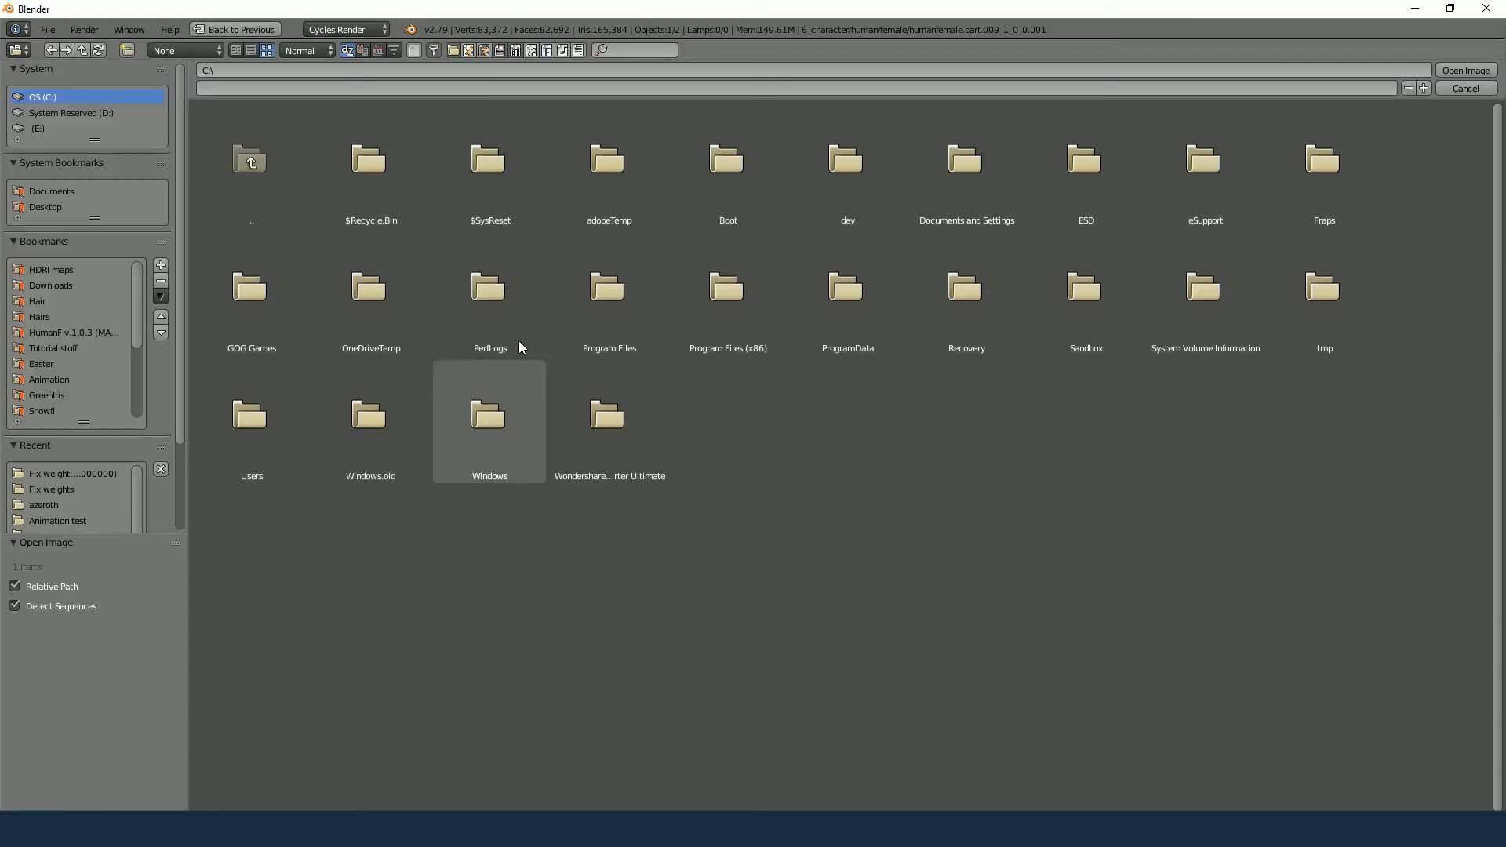
pyautogui.click(92, 478)
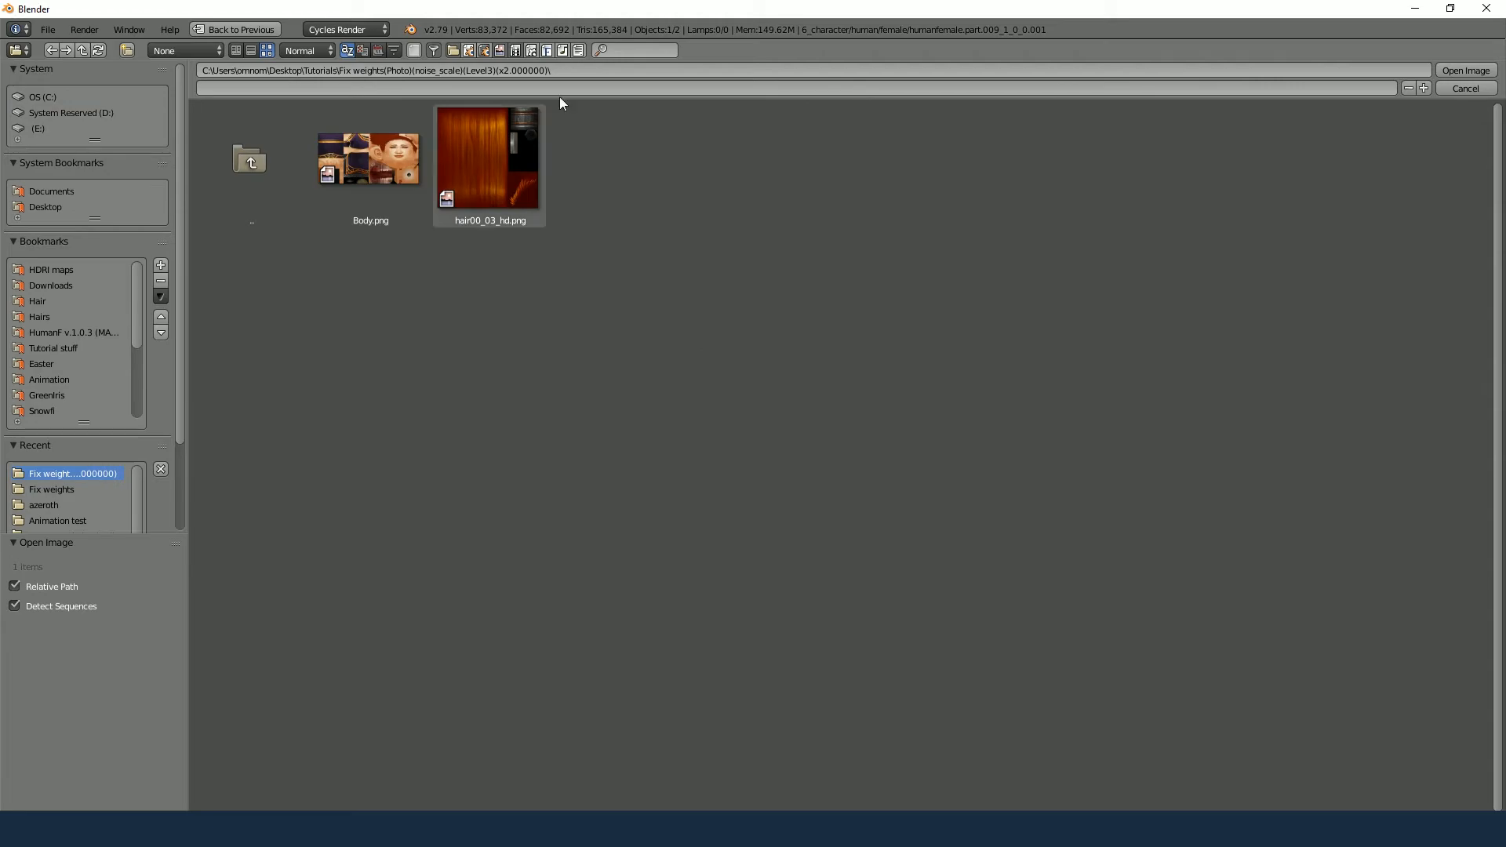
pyautogui.doubleClick(485, 172)
pyautogui.scroll(6, 690, 274)
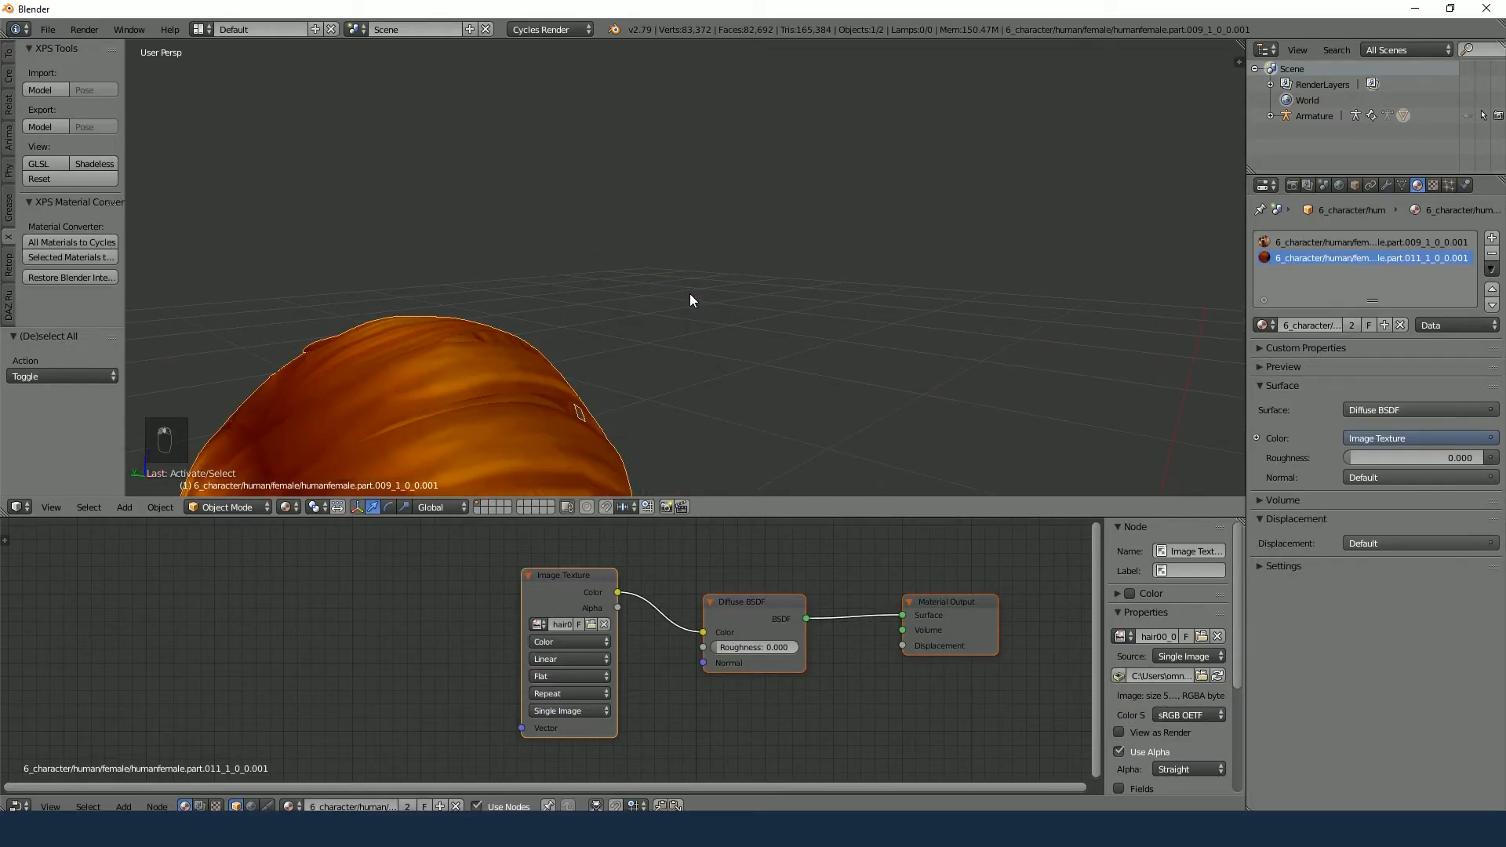
pyautogui.scroll(-3, 689, 293)
pyautogui.scroll(-5, 798, 317)
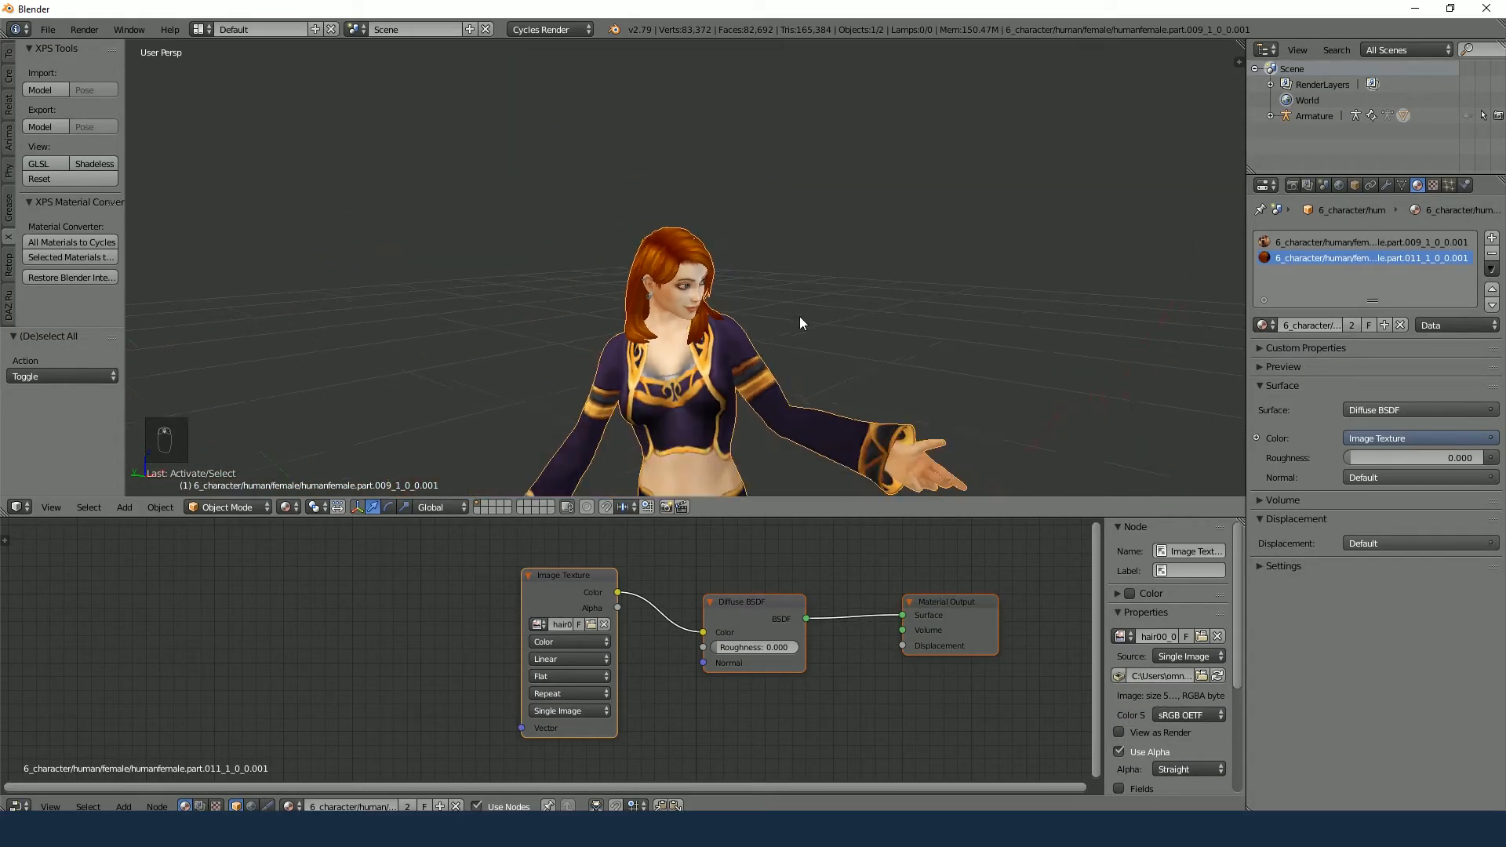
pyautogui.scroll(1, 839, 167)
pyautogui.keyDown('shift'); pyautogui.moveTo(839, 167); pyautogui.dragTo(825, 114, button='middle'); pyautogui.keyUp('shift')
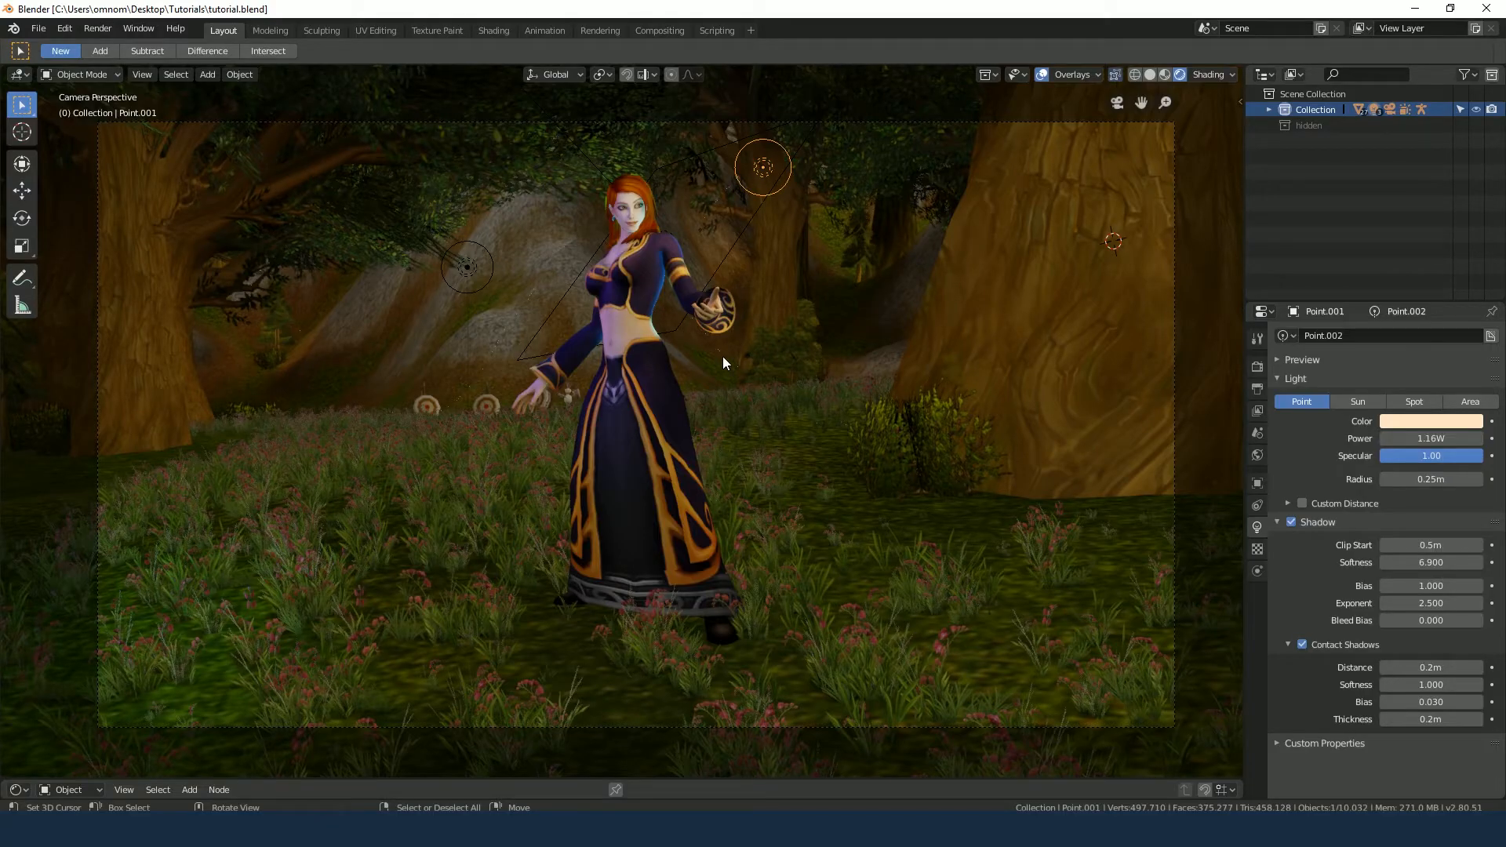
# In the tutorial.blend forest scene, select the camera and set its focal length to 37 mm
pyautogui.press('a')
pyautogui.hotkey('alt', 'a')
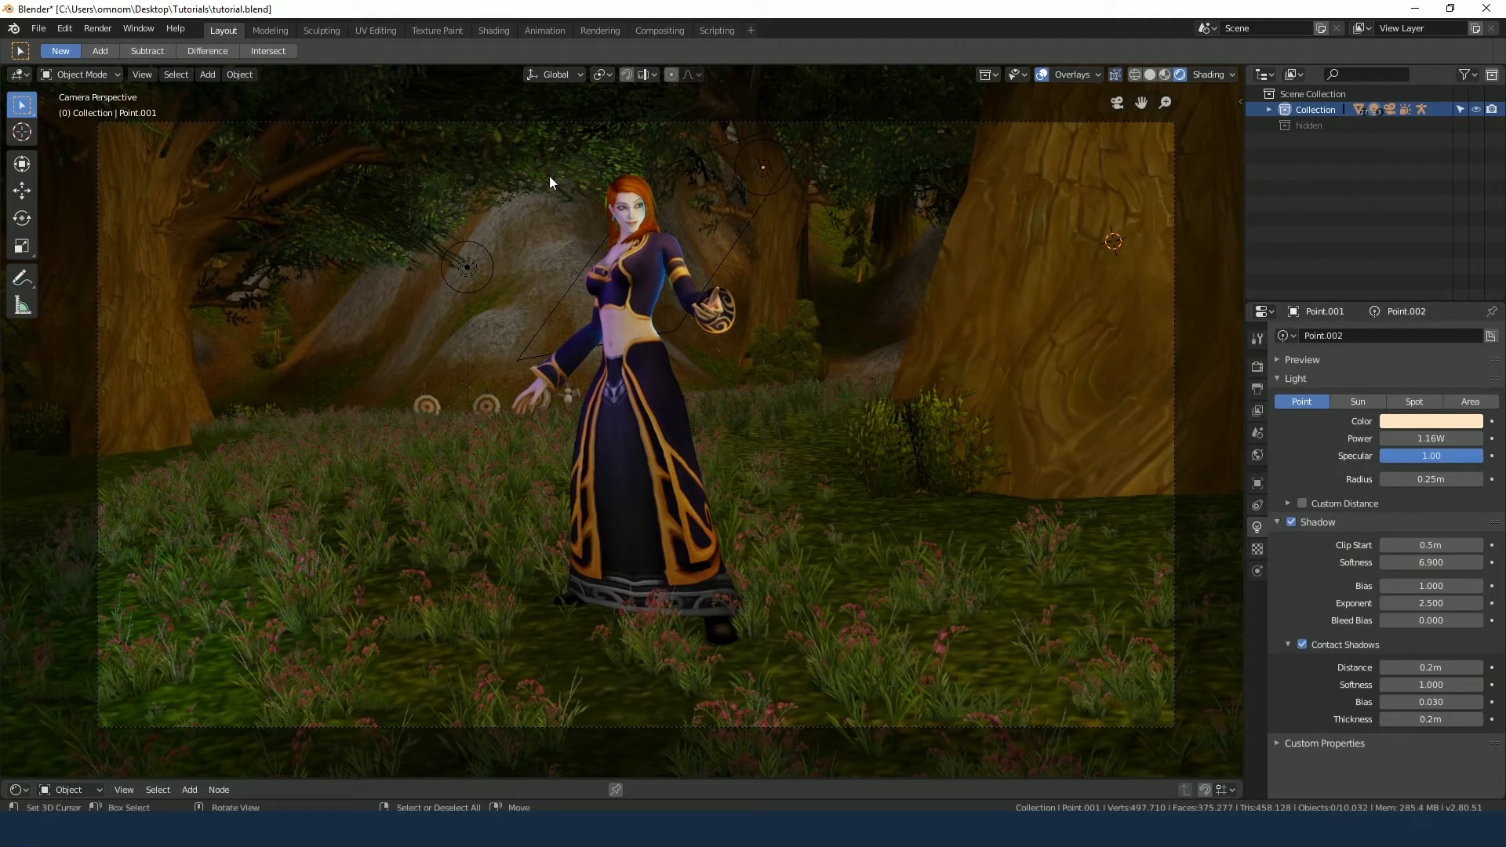
pyautogui.click(996, 121)
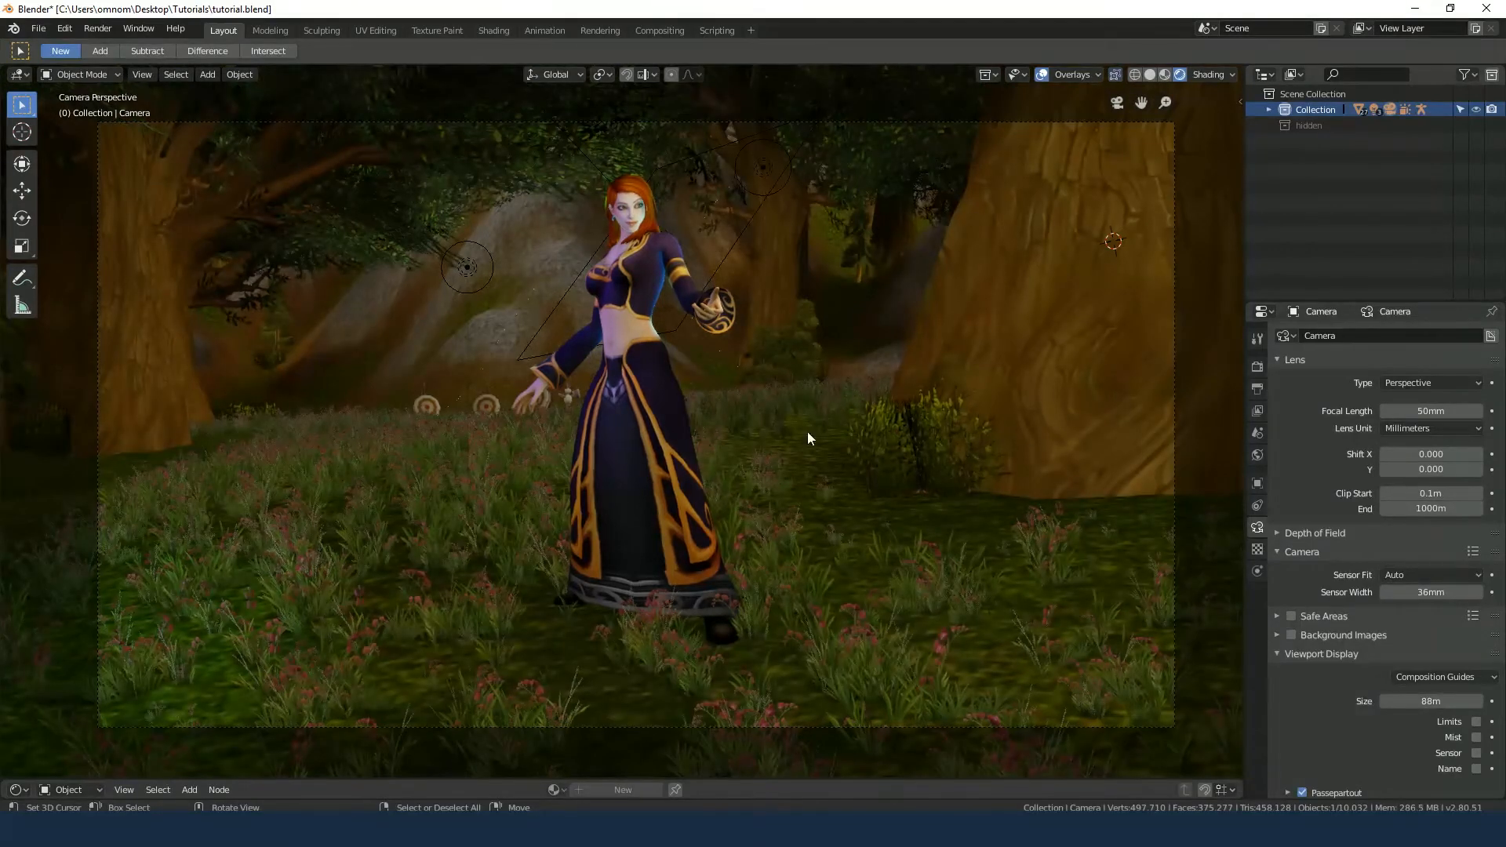
pyautogui.moveTo(620, 494); pyautogui.dragTo(672, 510, button='middle')
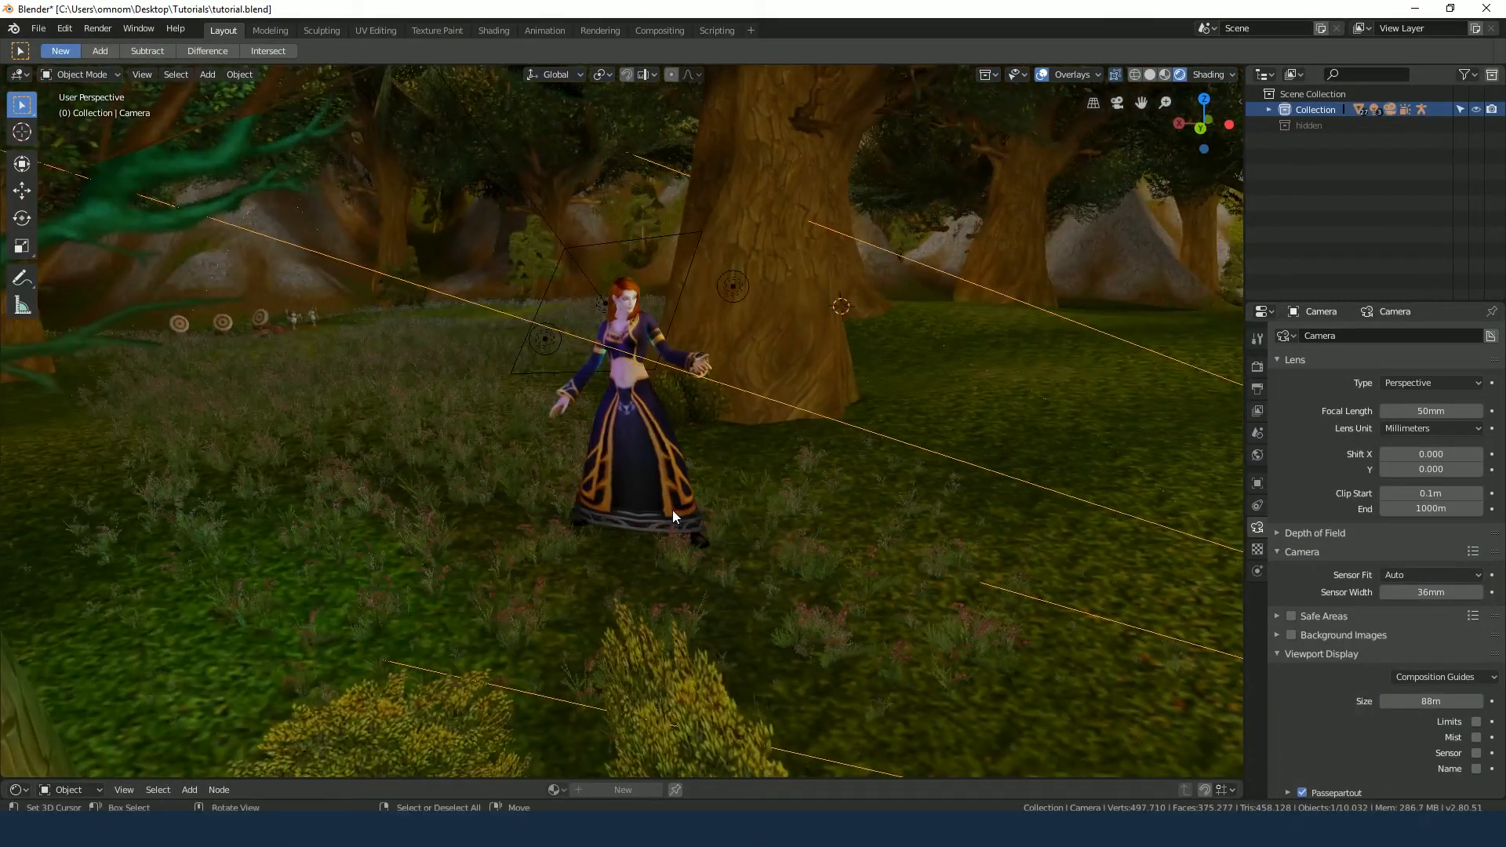
pyautogui.press('KP_0')
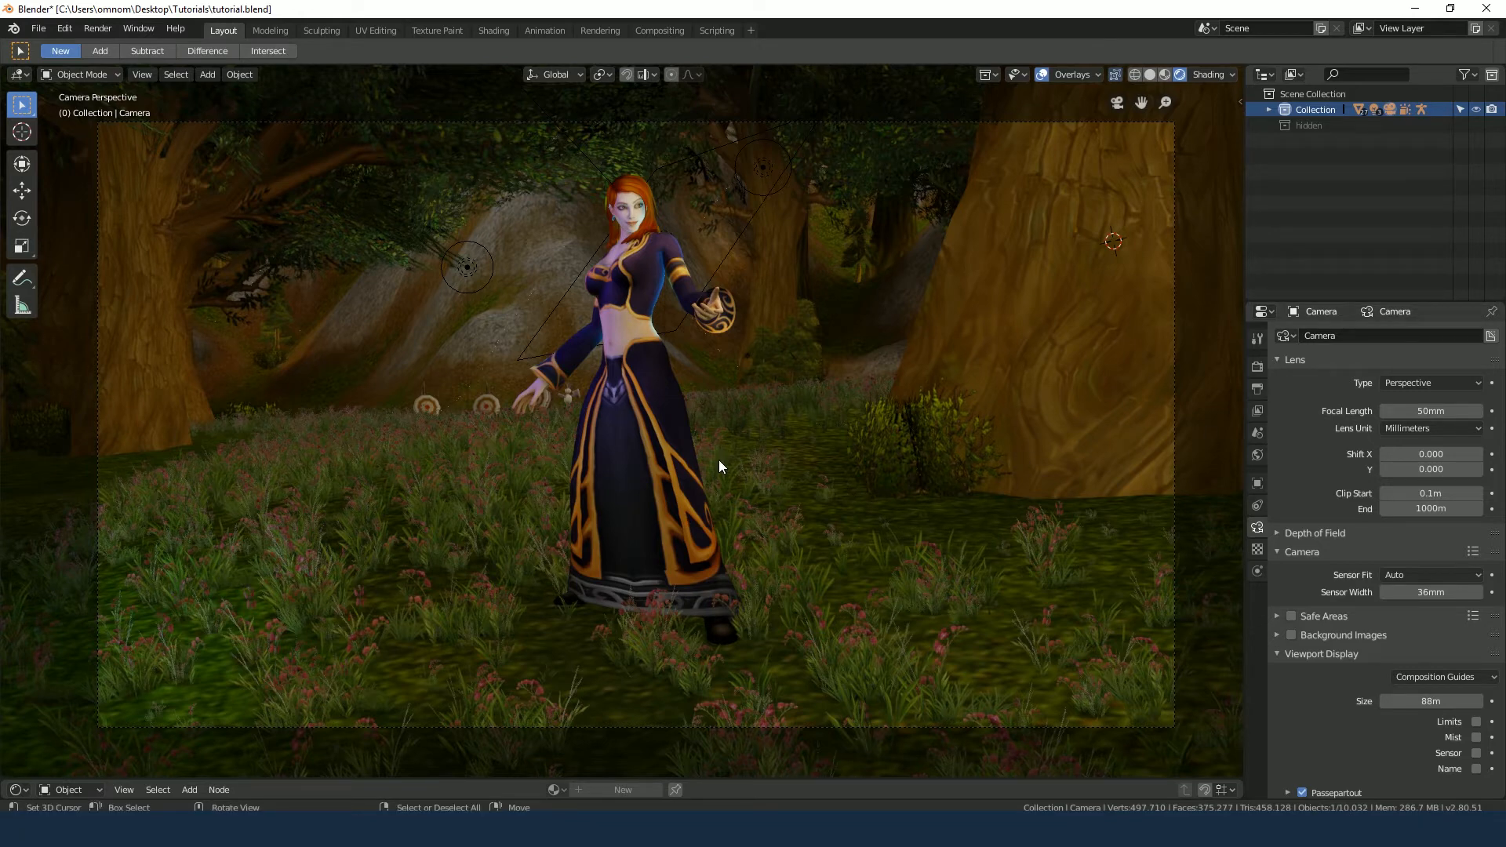
pyautogui.moveTo(1430, 411); pyautogui.dragTo(1377, 410)
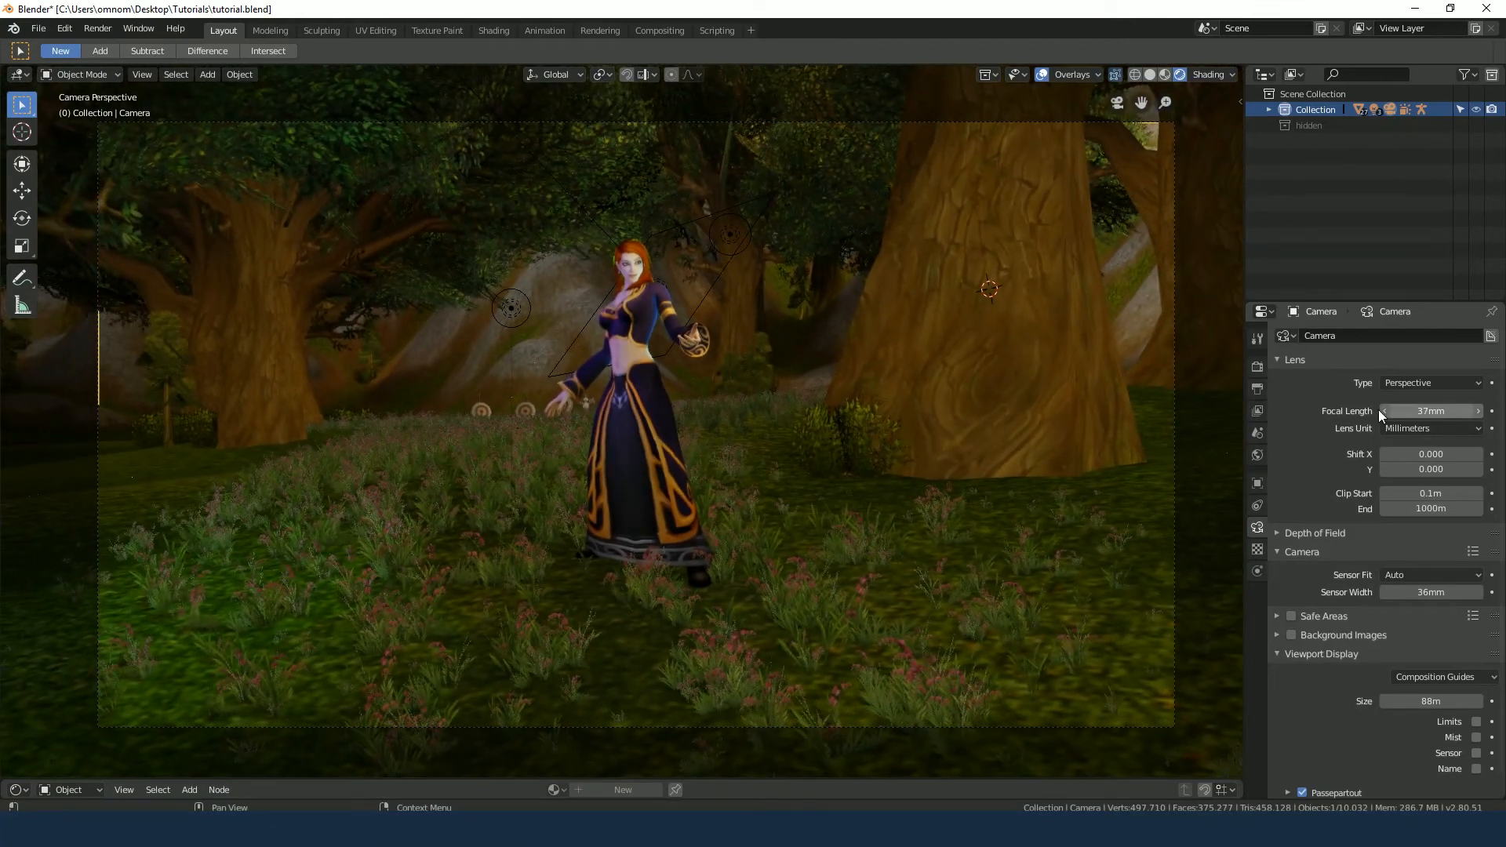
pyautogui.press('g')
pyautogui.press('z')
pyautogui.press('z')
pyautogui.rightClick(1172, 337)
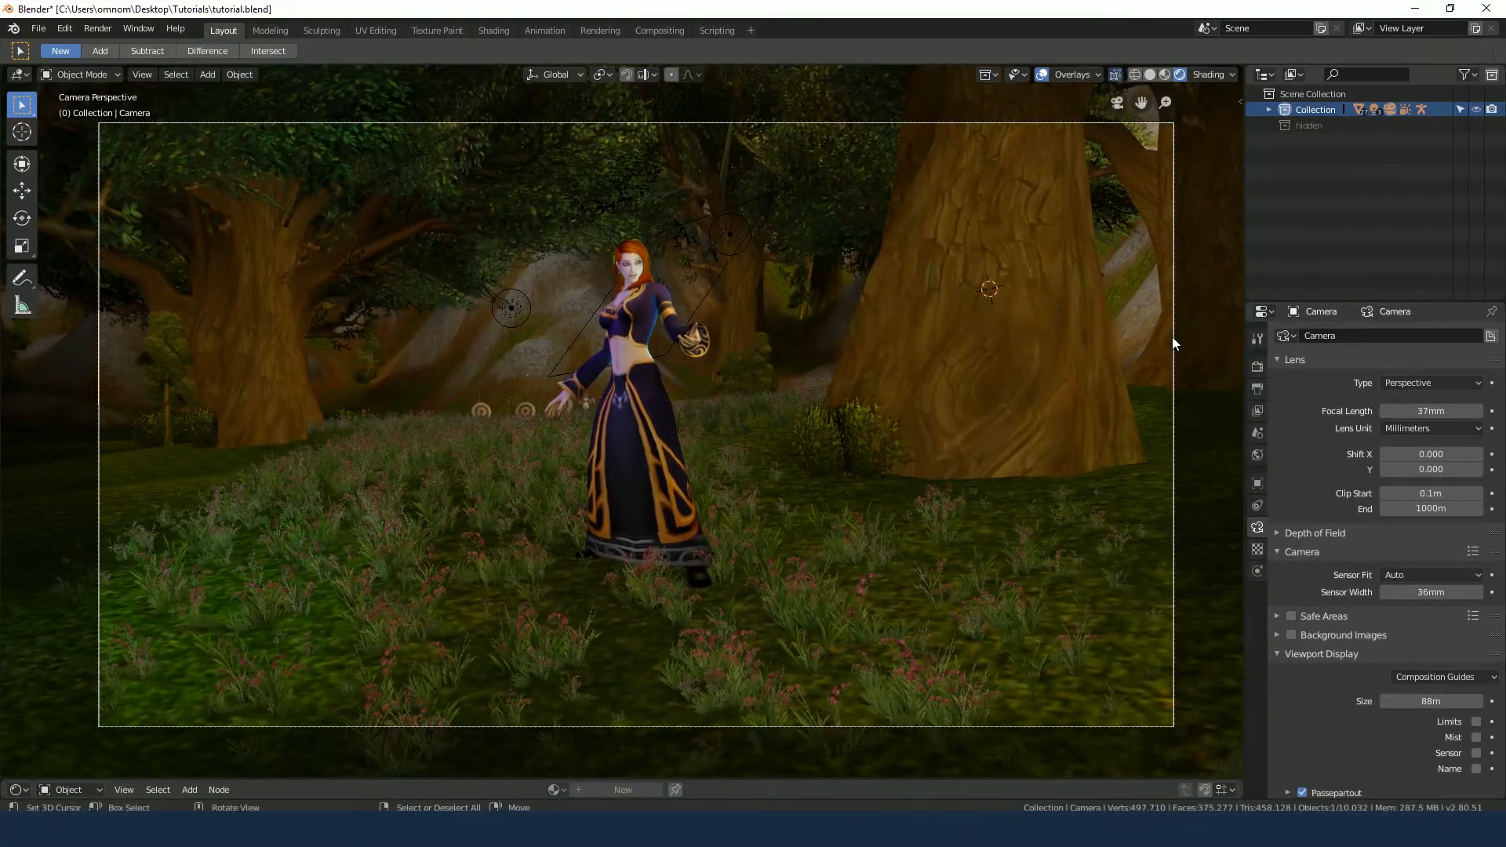
pyautogui.click(1165, 308)
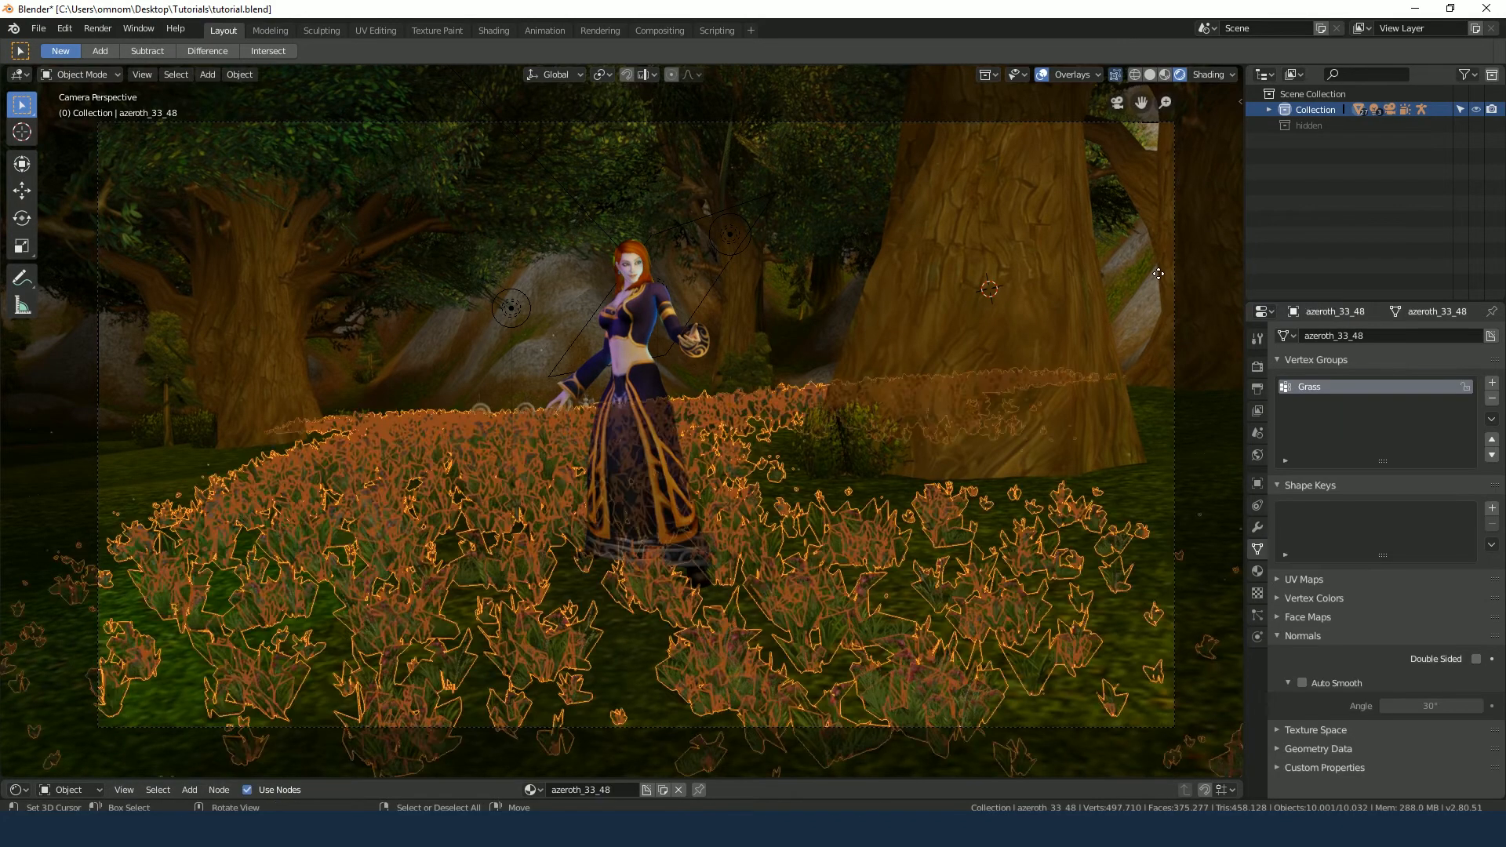
pyautogui.click(1178, 163)
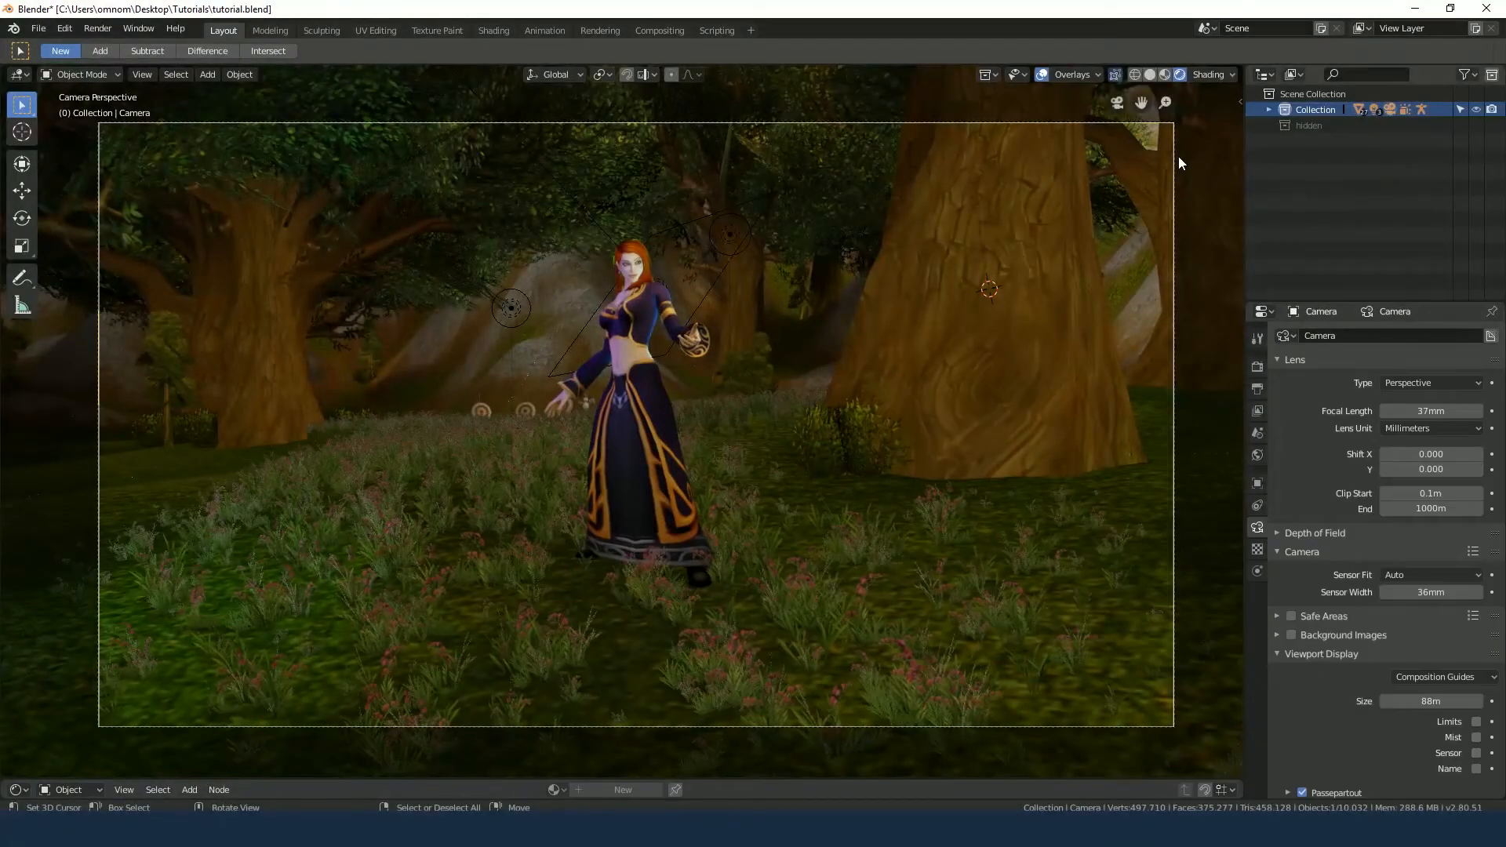
# Move the camera closer to the character along its local Z axis and raise it by about 0.09 m
pyautogui.press('g')
pyautogui.press('z')
pyautogui.press('z')
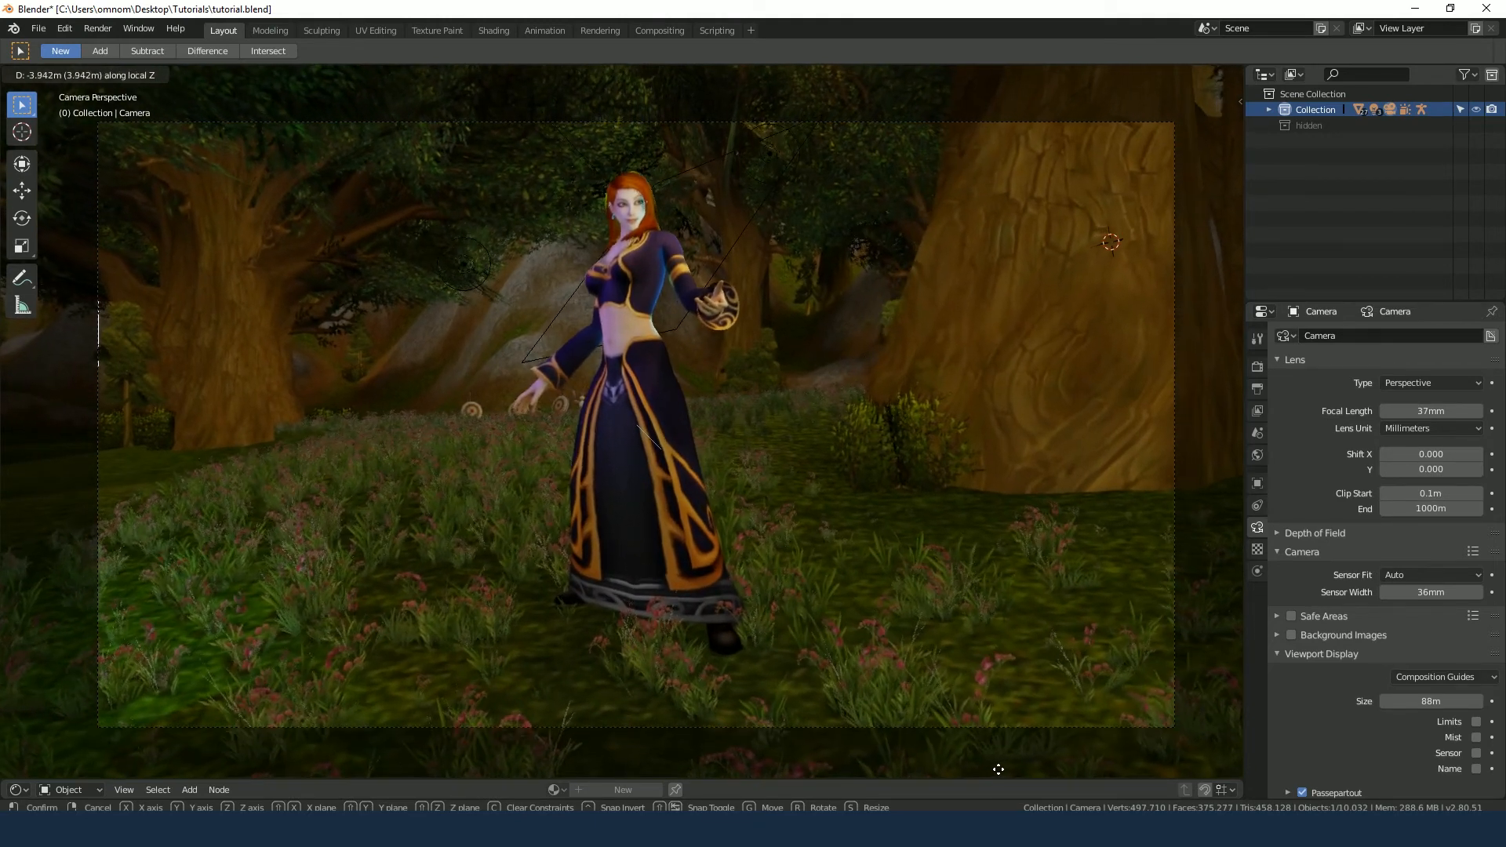
pyautogui.click(998, 739)
pyautogui.press('g')
pyautogui.click(998, 724)
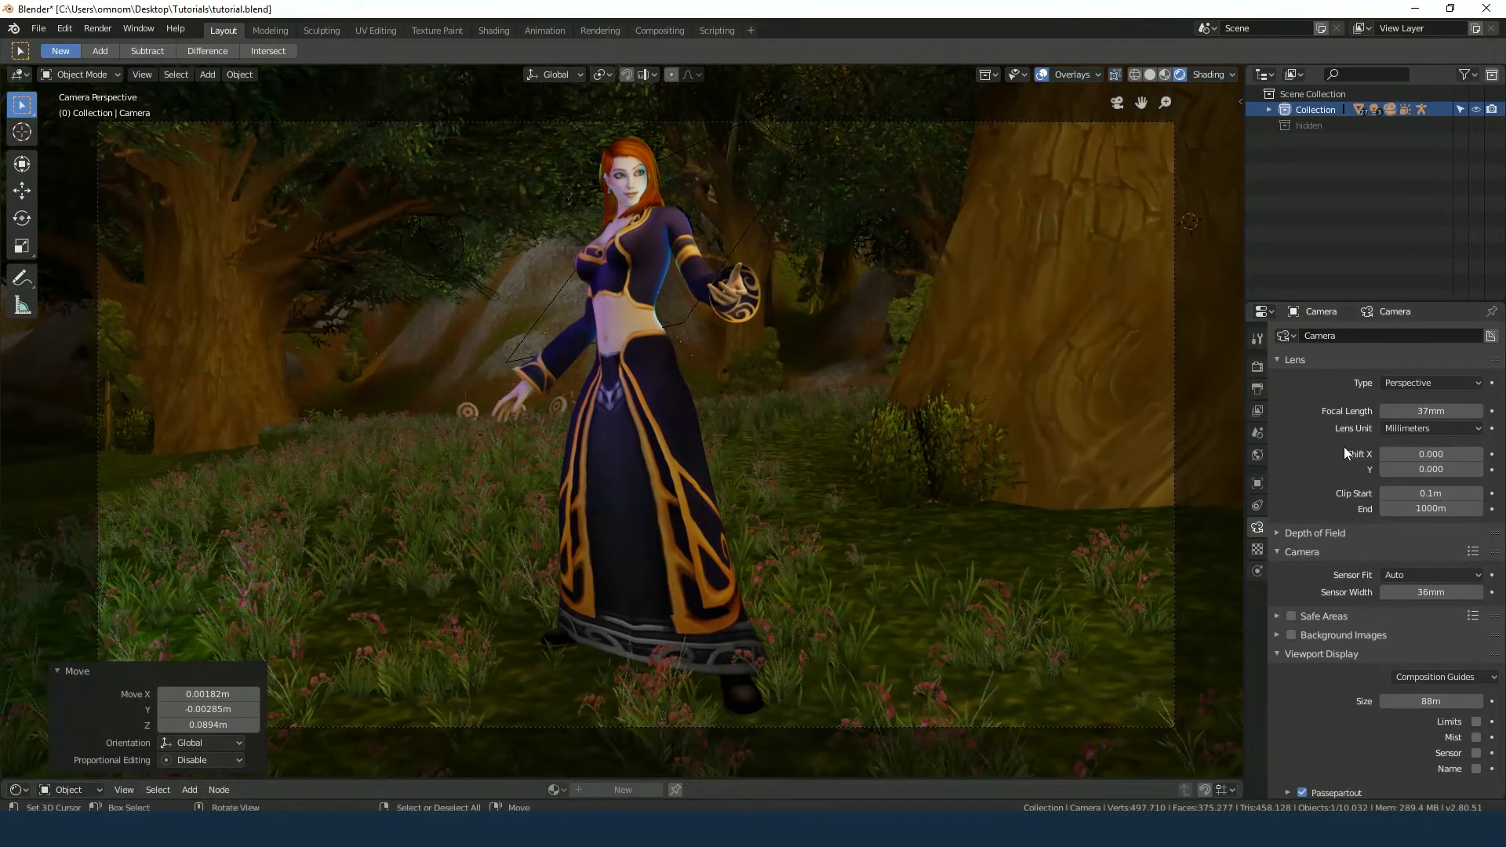
# Set the camera's focal length to 26 mm and move it about 2.33 m forward along its local Z axis
pyautogui.moveTo(1421, 411)
pyautogui.mouseDown()
pyautogui.moveTo(1377, 413)
pyautogui.moveTo(1420, 414)
pyautogui.mouseUp()
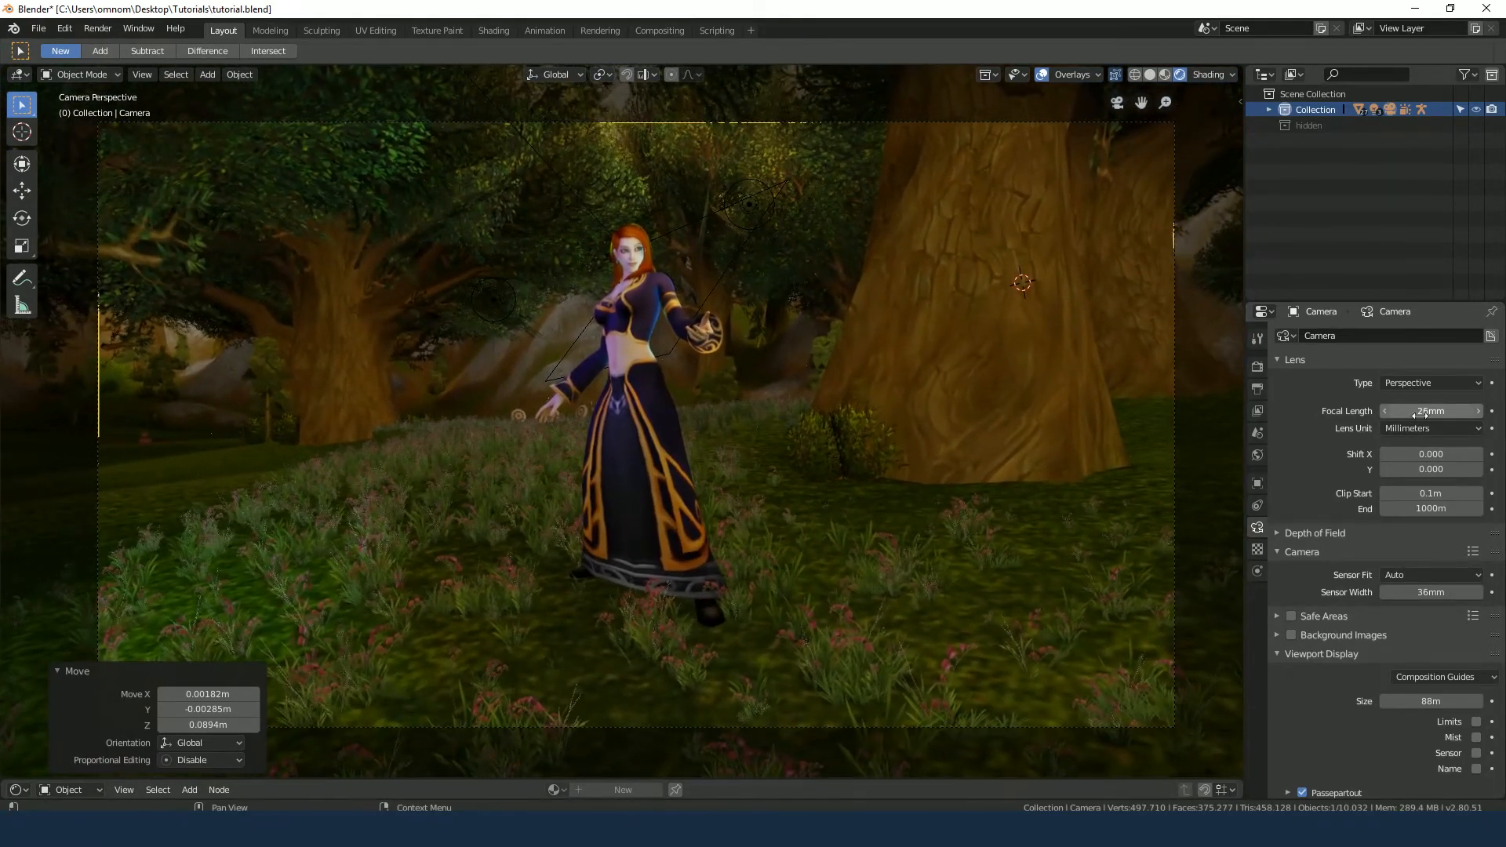
pyautogui.press('g')
pyautogui.press('z')
pyautogui.press('z')
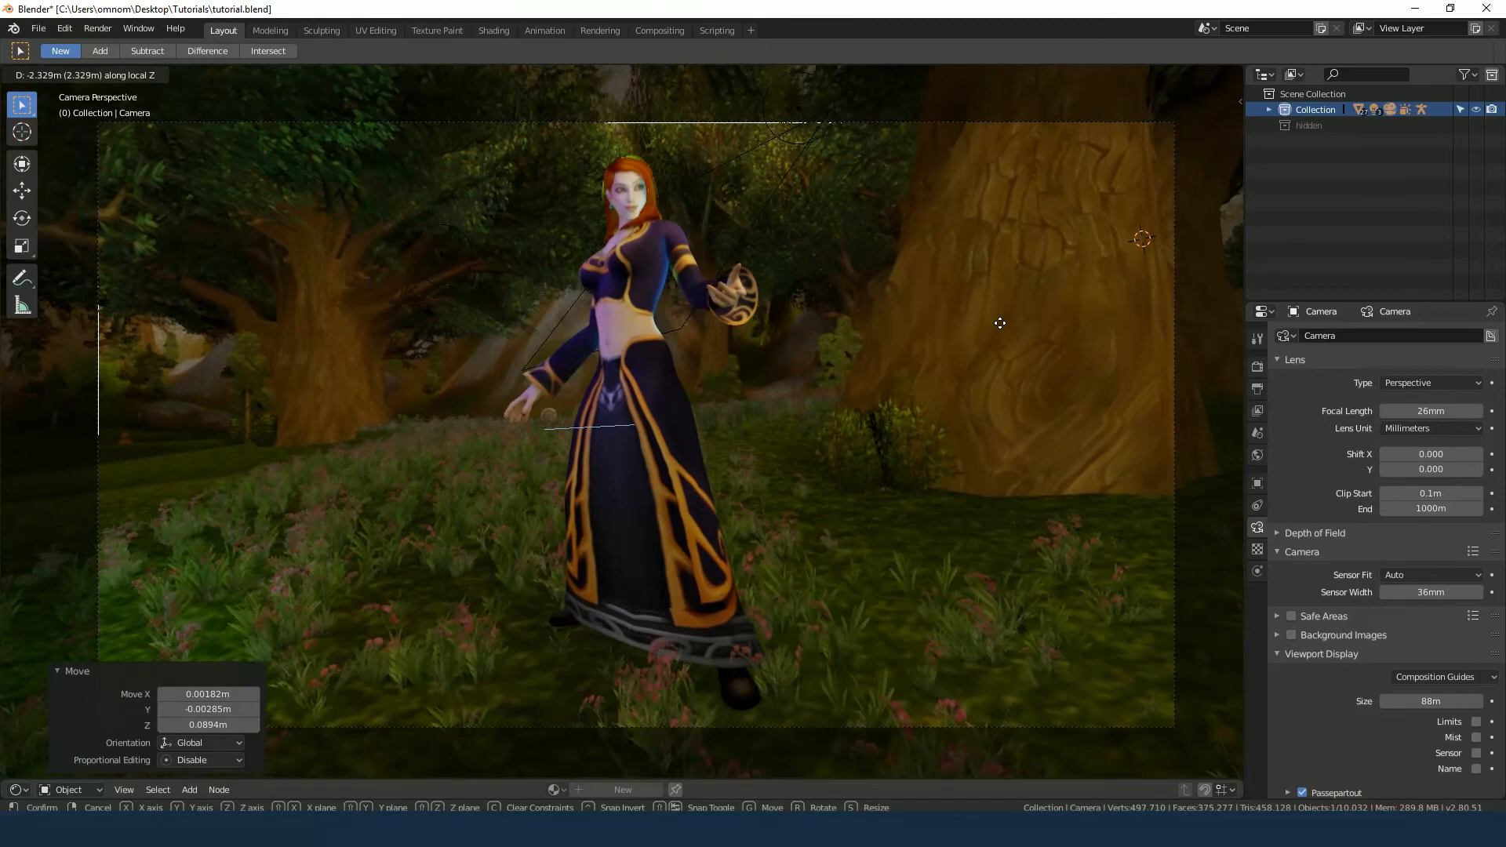
pyautogui.click(1000, 323)
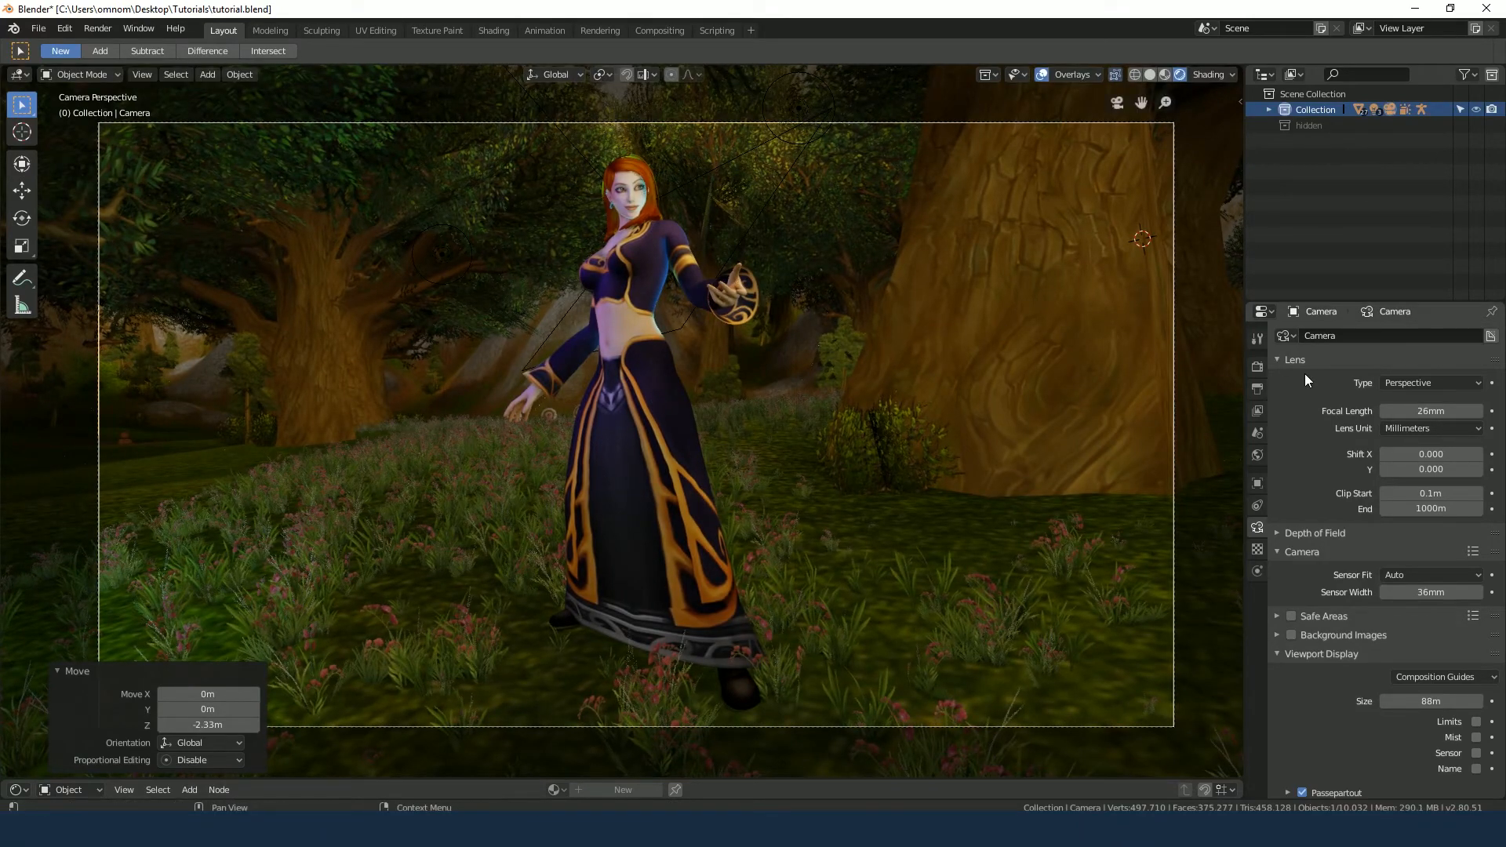
# Set the camera's focal length to 48 mm and pull it back about 4.92 m along its local Z axis
pyautogui.moveTo(1428, 411); pyautogui.dragTo(1486, 411)
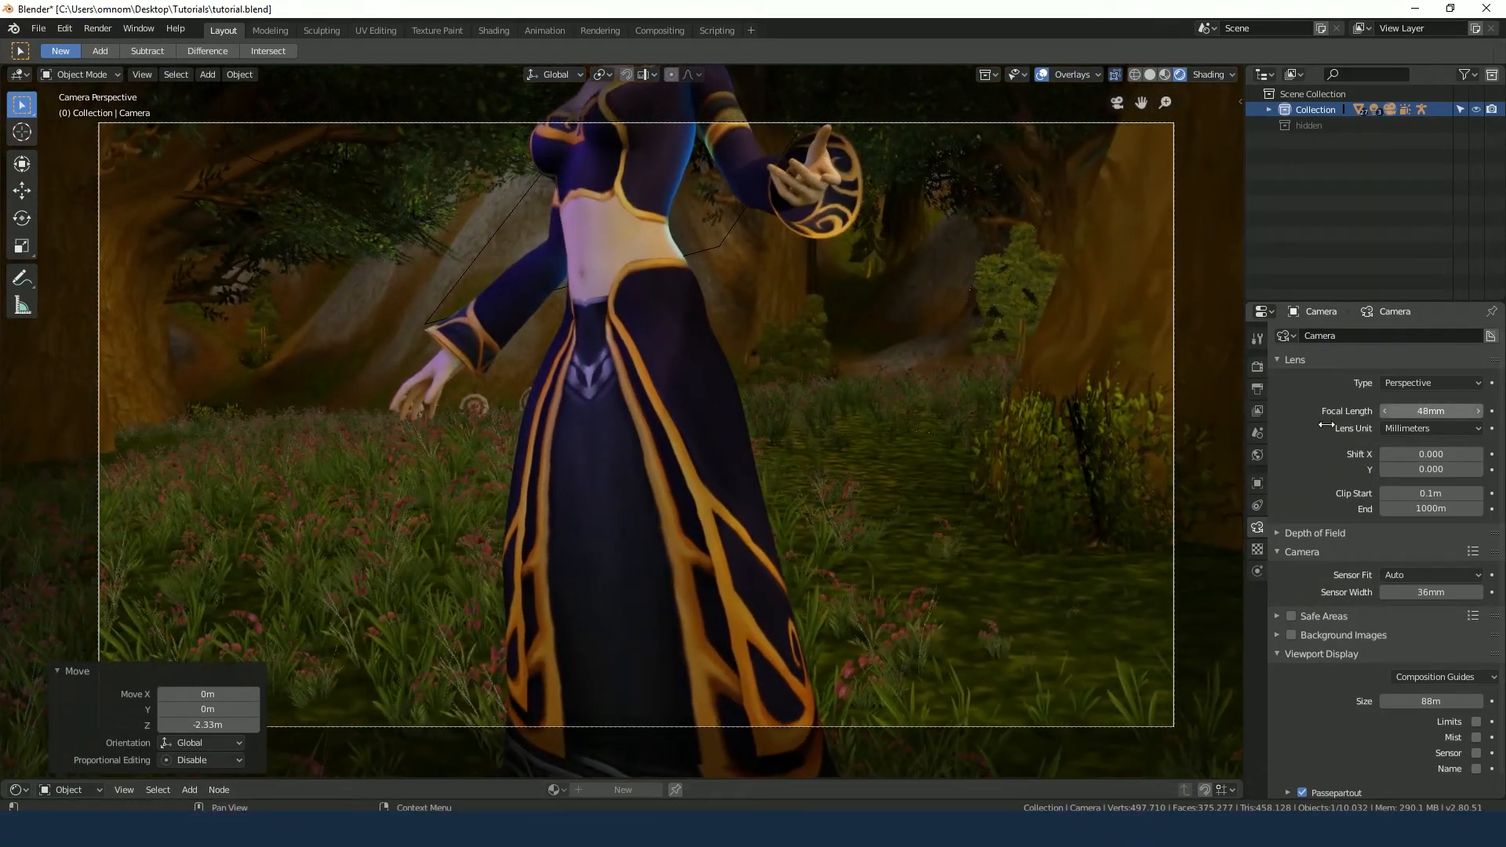
pyautogui.press('g')
pyautogui.press('z')
pyautogui.press('z')
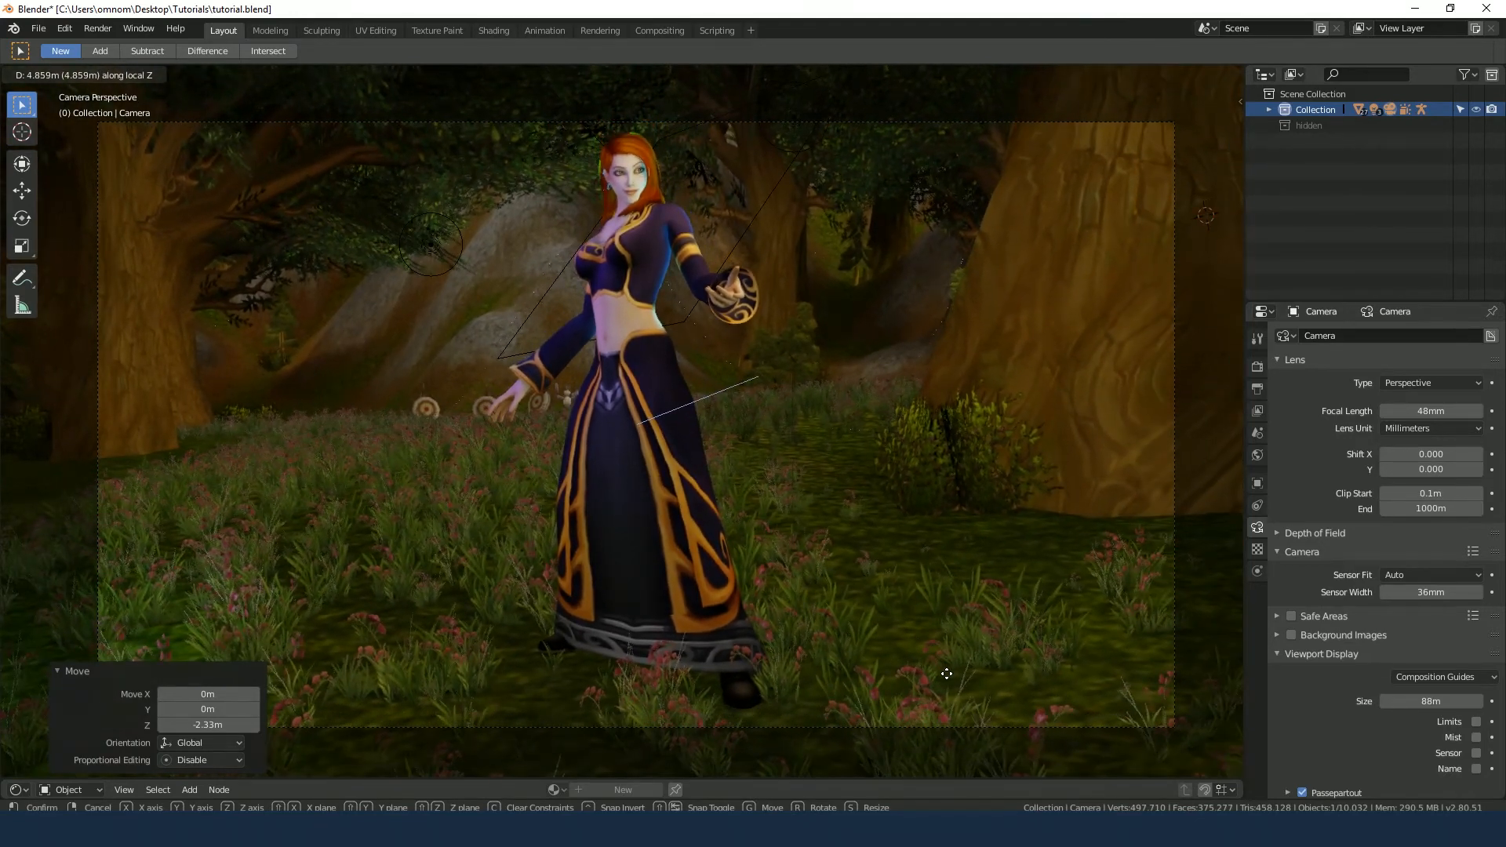
pyautogui.click(948, 667)
# Set the camera's focal length to 38 mm and move it about 2.32 m forward along its local Z axis
pyautogui.moveTo(1431, 411); pyautogui.dragTo(1393, 411)
pyautogui.press('g')
pyautogui.press('z')
pyautogui.press('z')
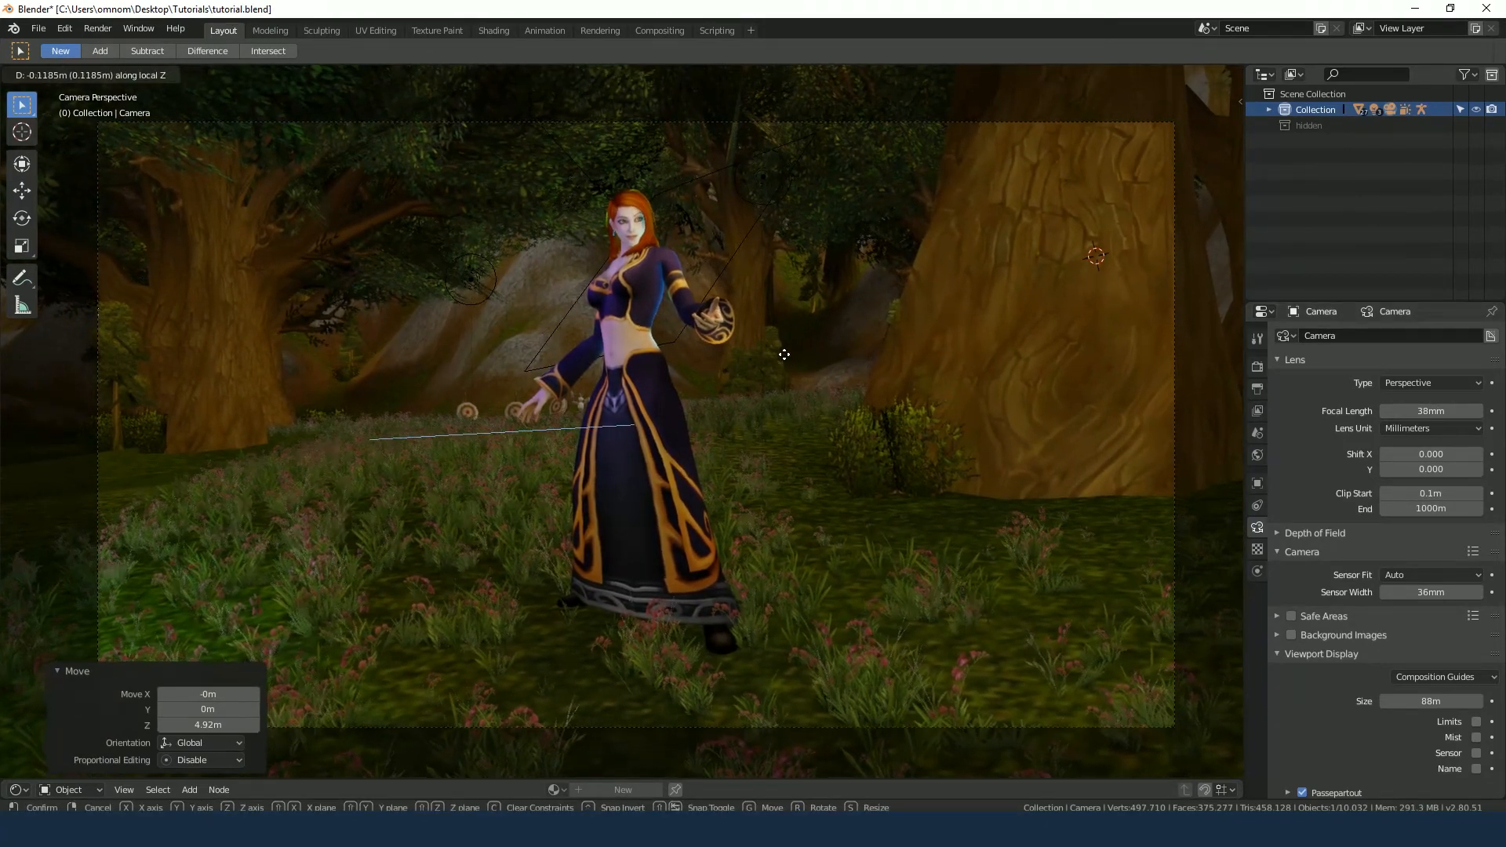
pyautogui.click(779, 260)
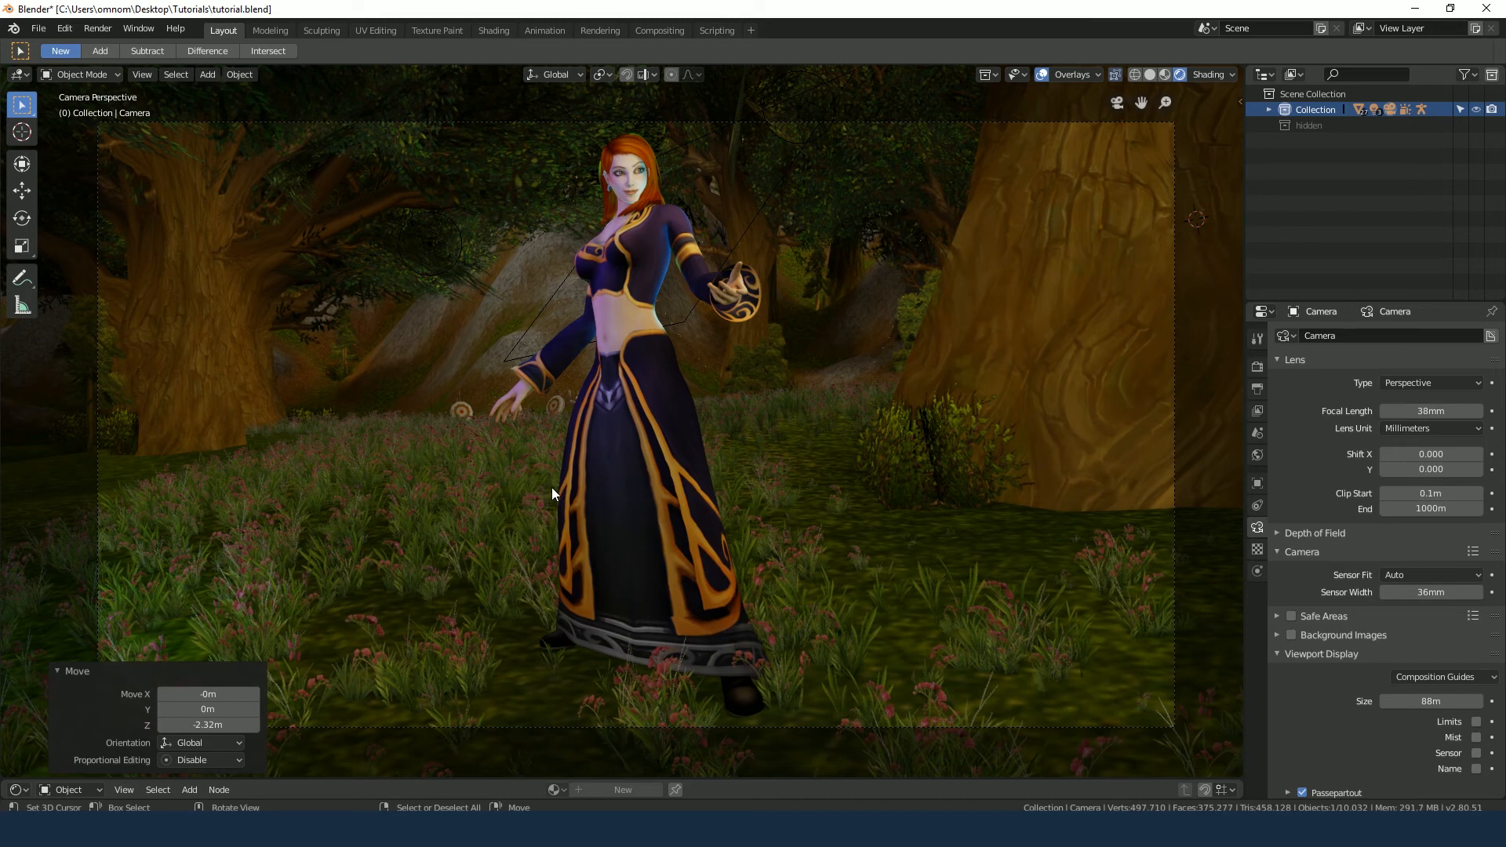
# Set the camera's focal length to 73 mm and pull it back about 8.22 m along its local Z axis
pyautogui.moveTo(1428, 411)
pyautogui.mouseDown()
pyautogui.moveTo(1470, 411)
pyautogui.moveTo(1396, 415)
pyautogui.moveTo(1408, 415)
pyautogui.mouseUp()
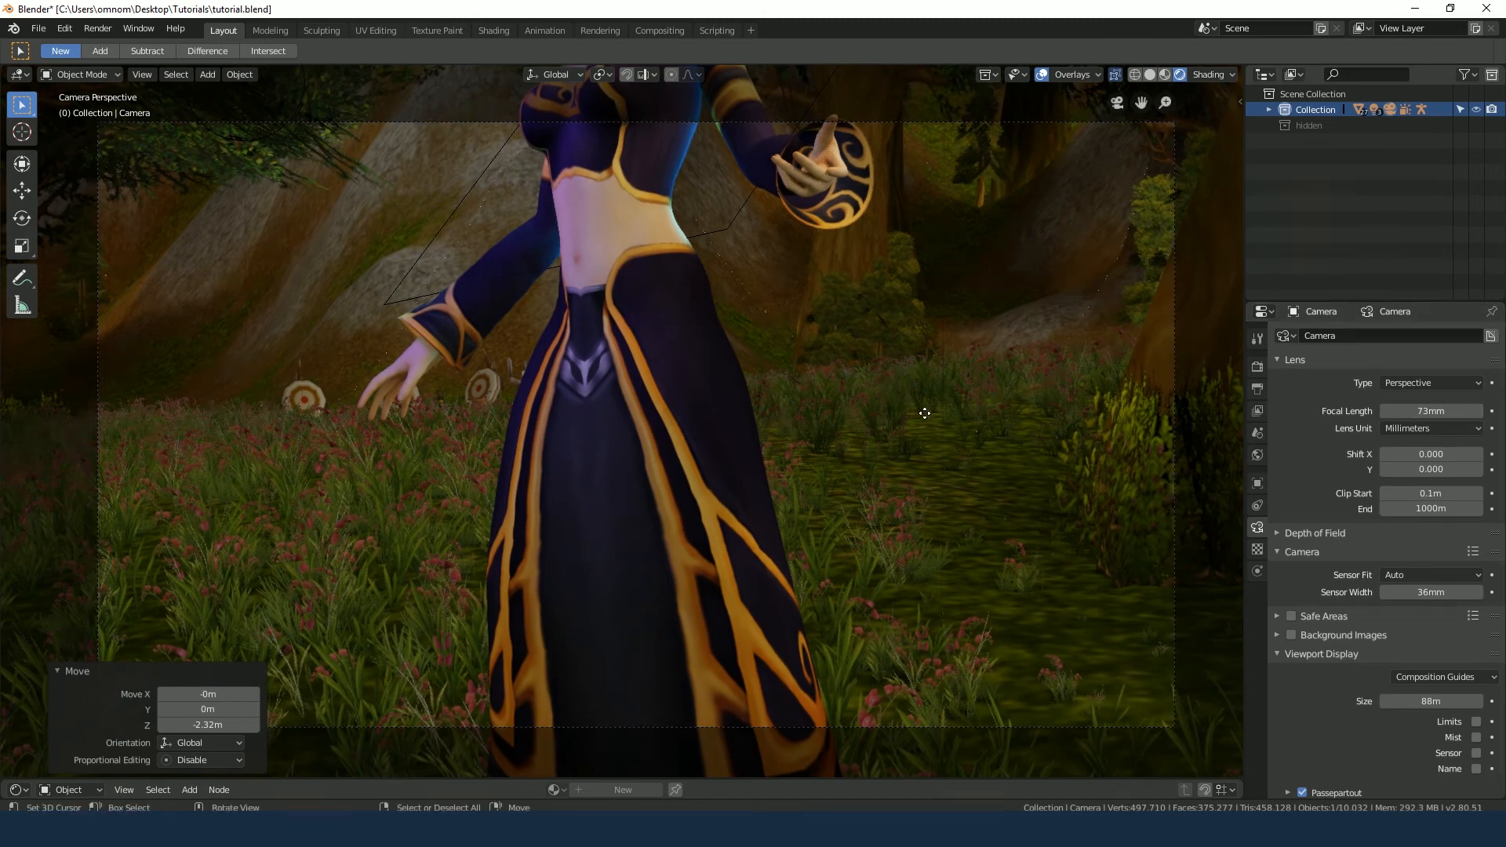
pyautogui.press('g')
pyautogui.press('z')
pyautogui.press('z')
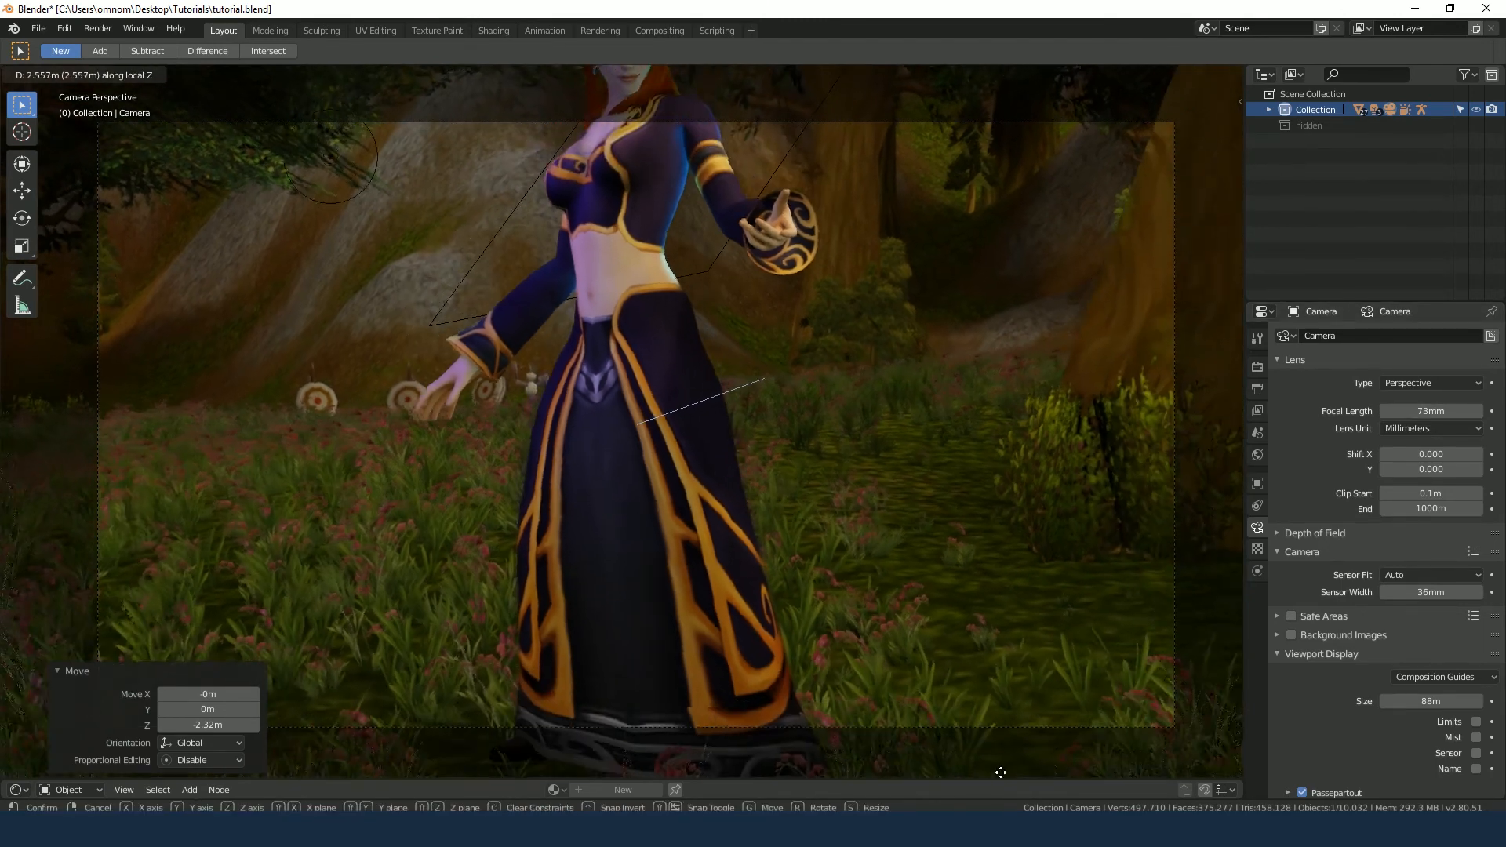
pyautogui.click(1046, 224)
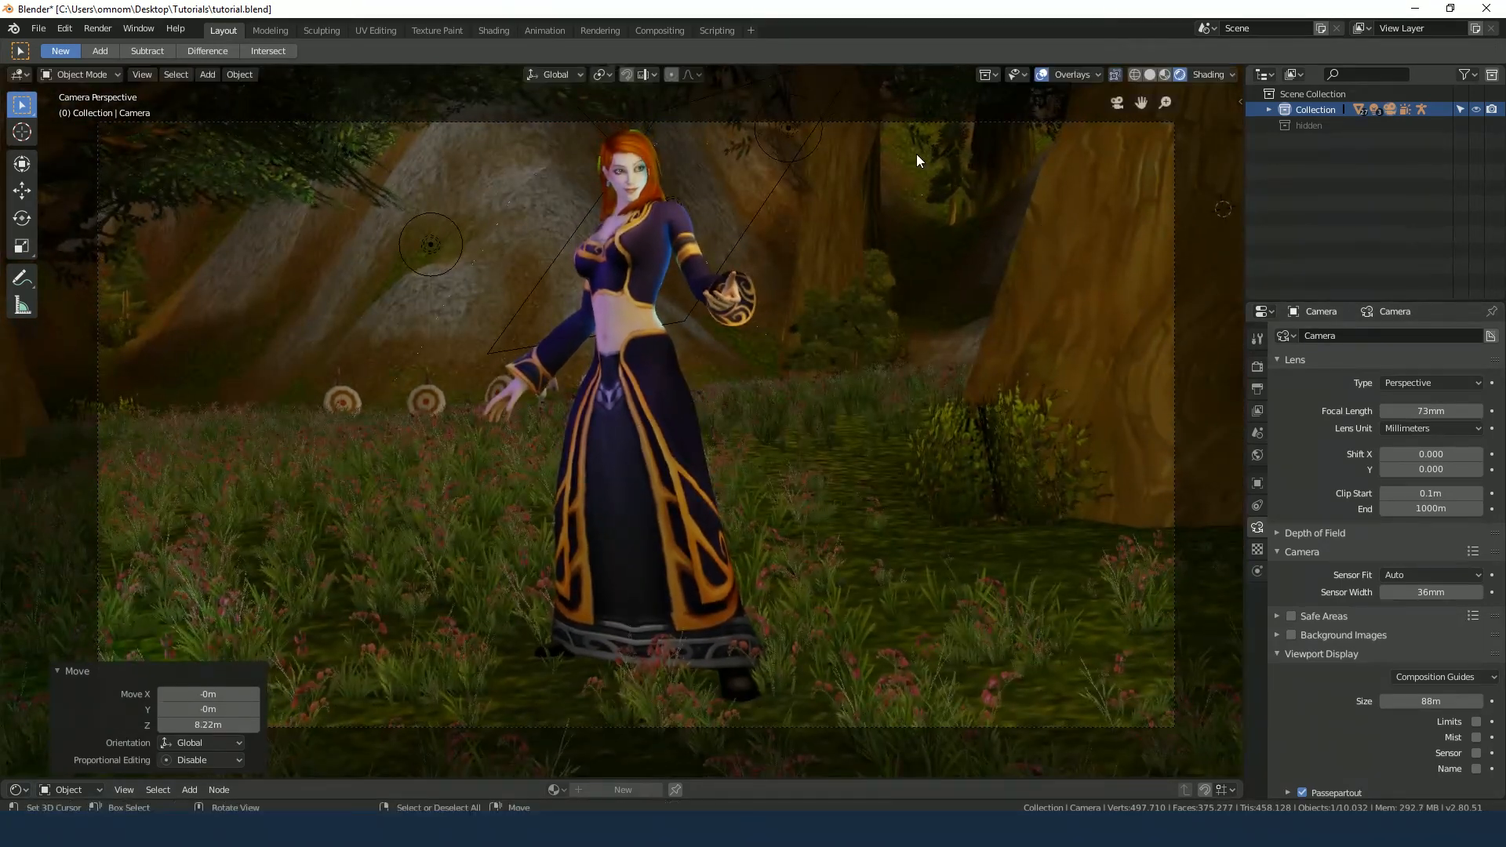
# Set the camera's focal length to 35 mm and move it about 9.1 m forward along its local Z axis
pyautogui.moveTo(1431, 410)
pyautogui.mouseDown()
pyautogui.moveTo(1389, 410)
pyautogui.moveTo(1445, 404)
pyautogui.moveTo(1424, 404)
pyautogui.mouseUp()
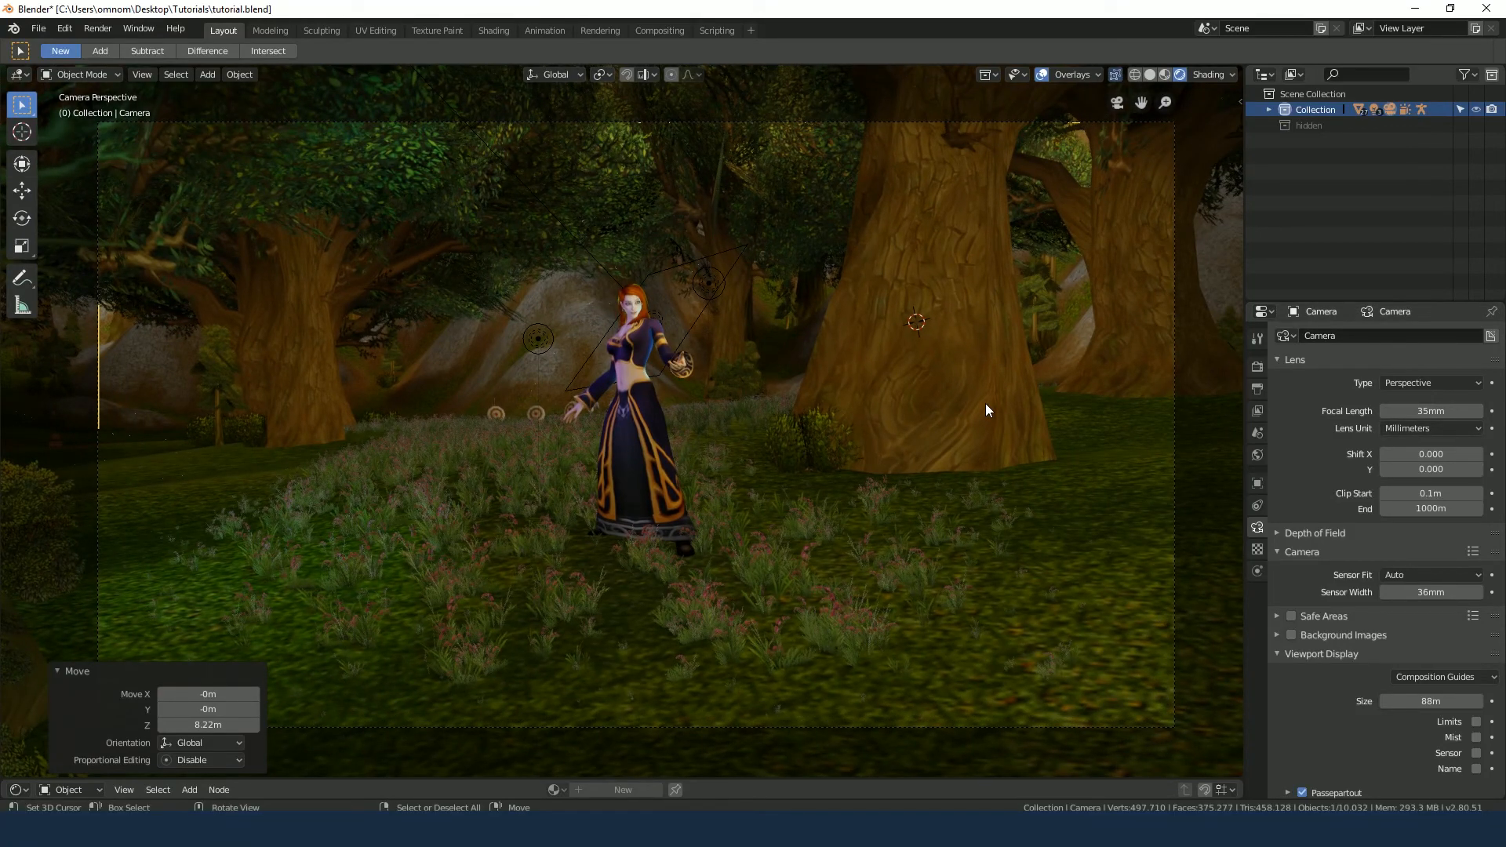
pyautogui.press('g')
pyautogui.press('z')
pyautogui.press('z')
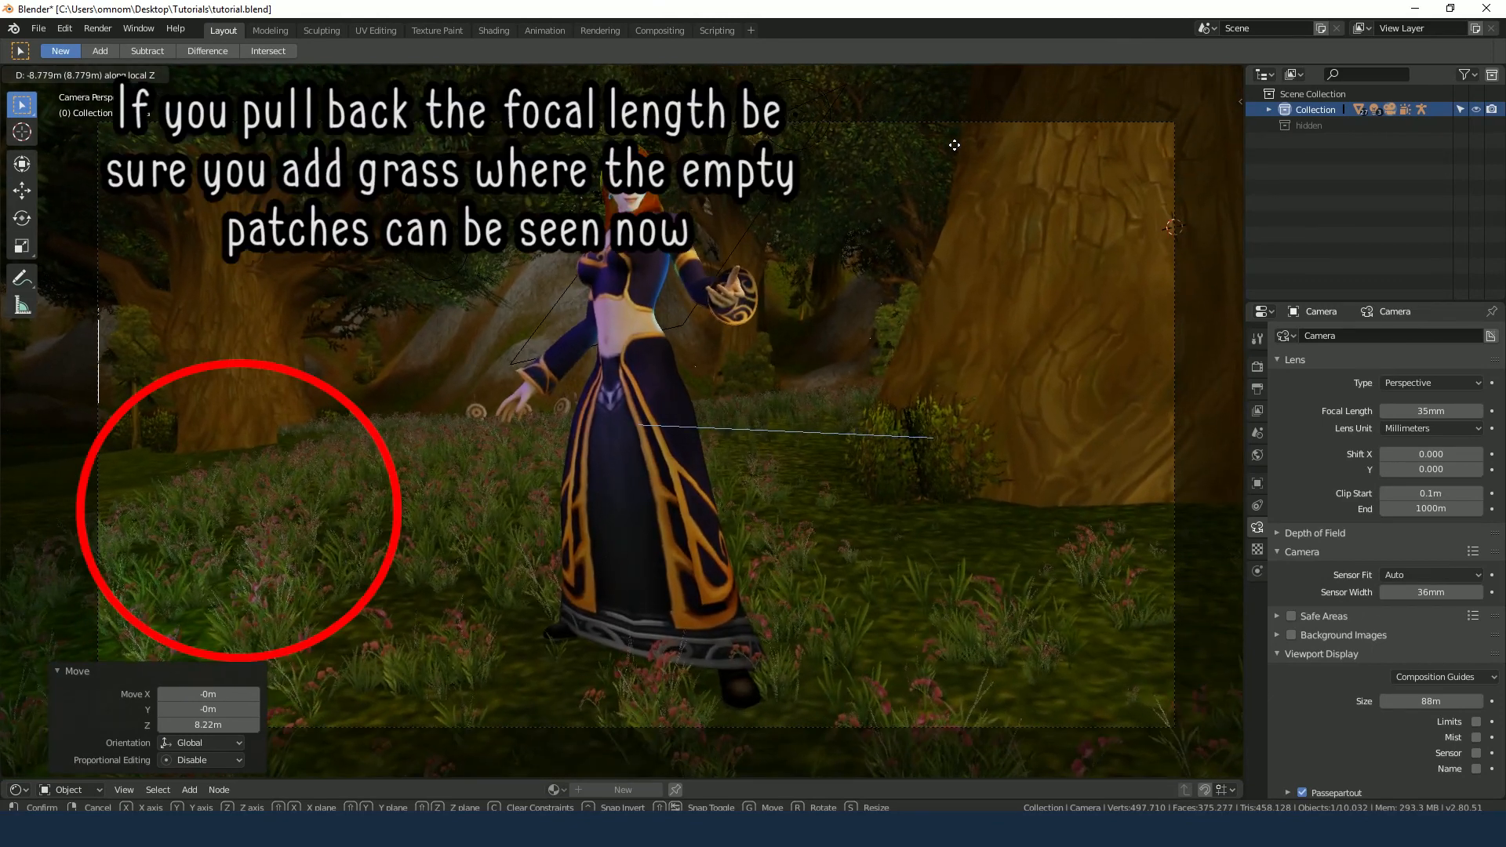
pyautogui.click(914, 296)
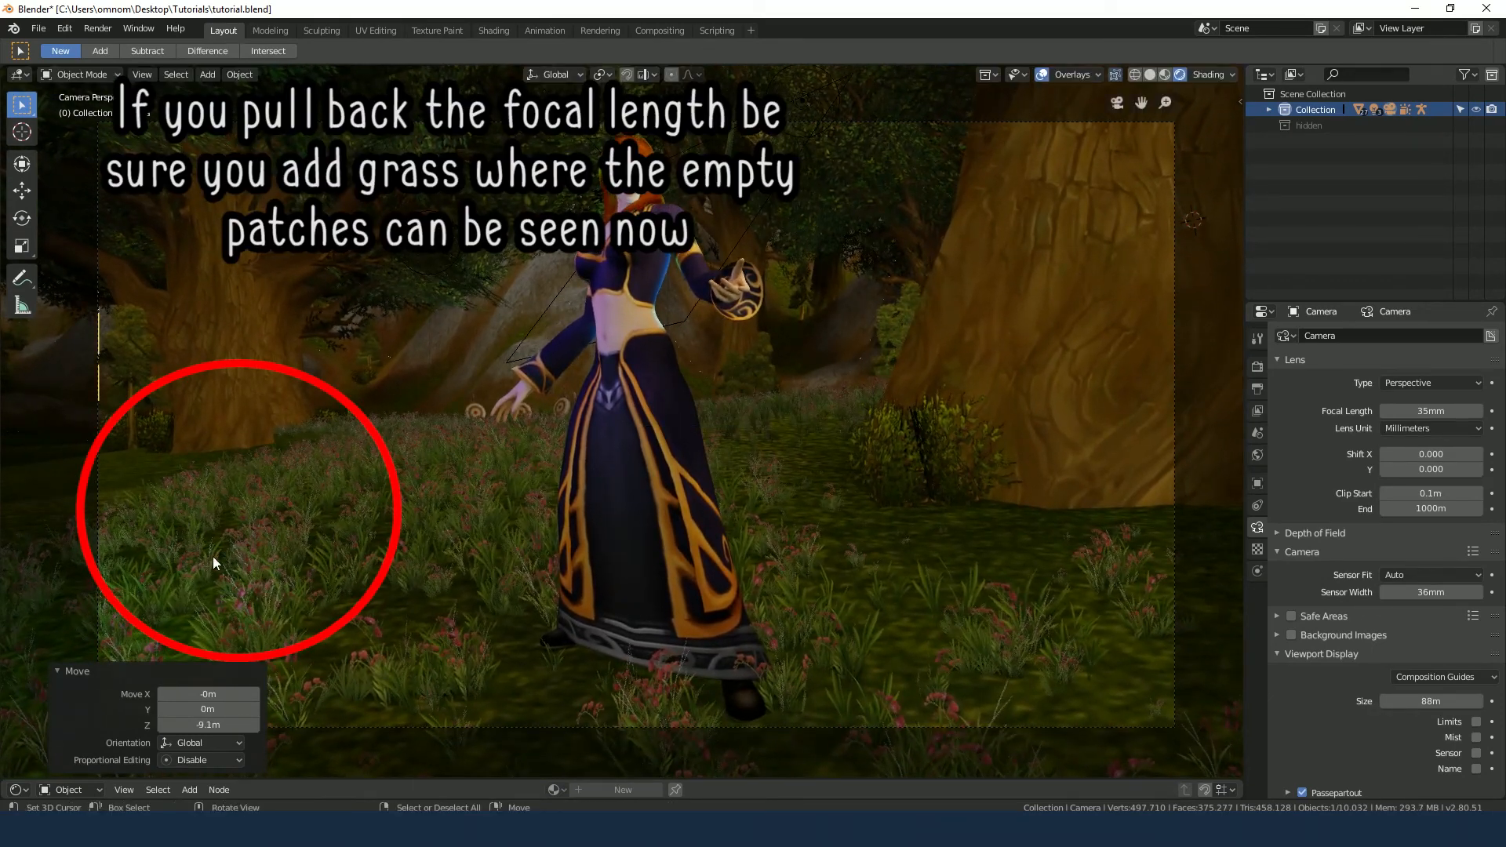
pyautogui.click(74, 672)
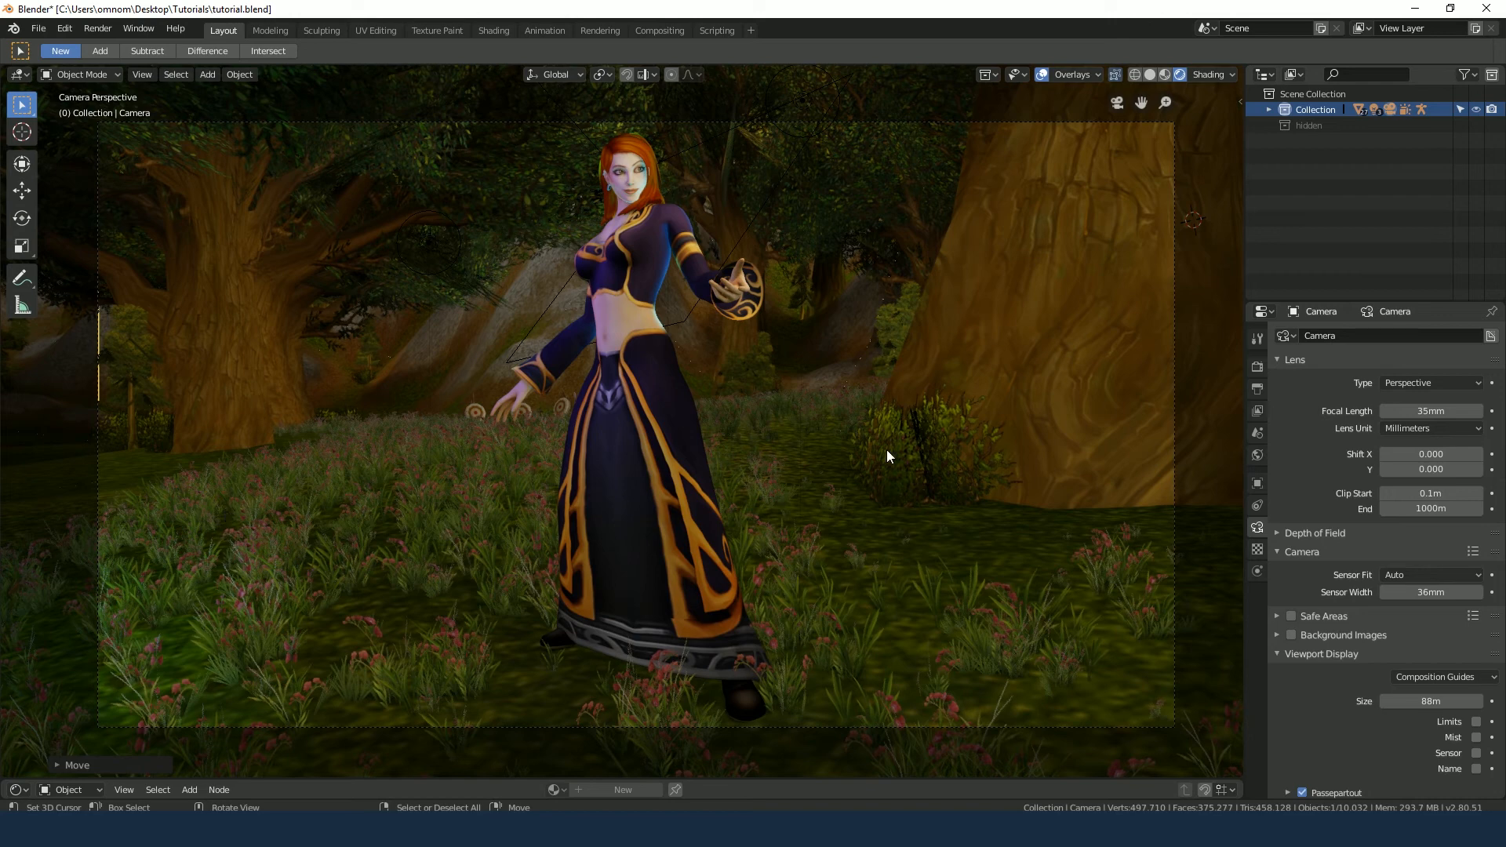
# Place the 3D cursor on the character's torso and add a Plain Axes empty there
pyautogui.keyDown('shift'); pyautogui.rightClick(630, 283); pyautogui.keyUp('shift')
pyautogui.hotkey('shift', 'a')
pyautogui.moveTo(646, 315)
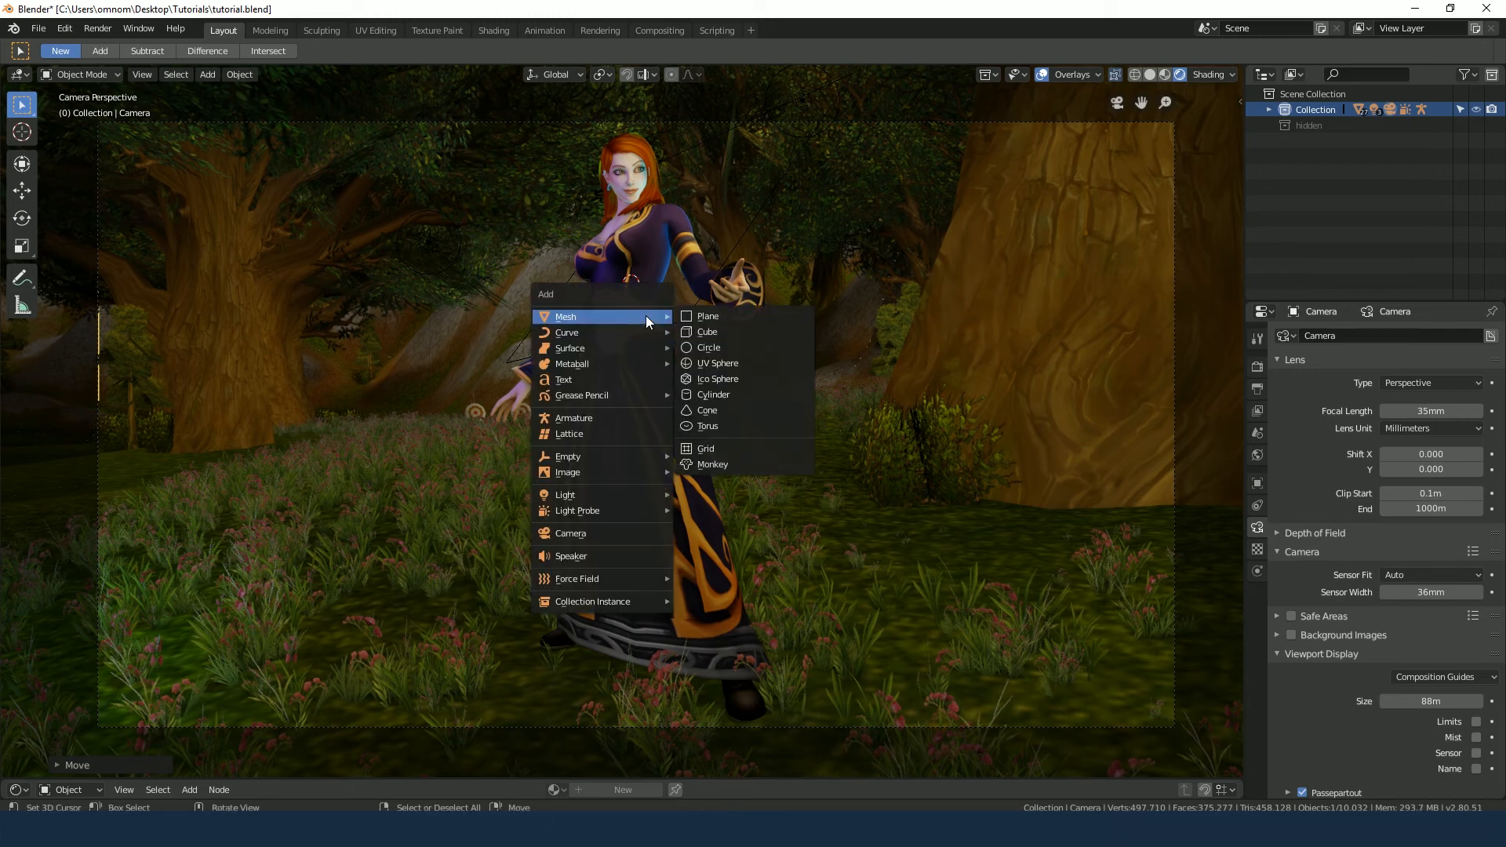
pyautogui.moveTo(624, 456)
pyautogui.click(732, 455)
# Move the empty over the character's head as seen from above, scale it up, and return to the camera view
pyautogui.moveTo(803, 450); pyautogui.dragTo(853, 387, button='middle')
pyautogui.press('KP_7')
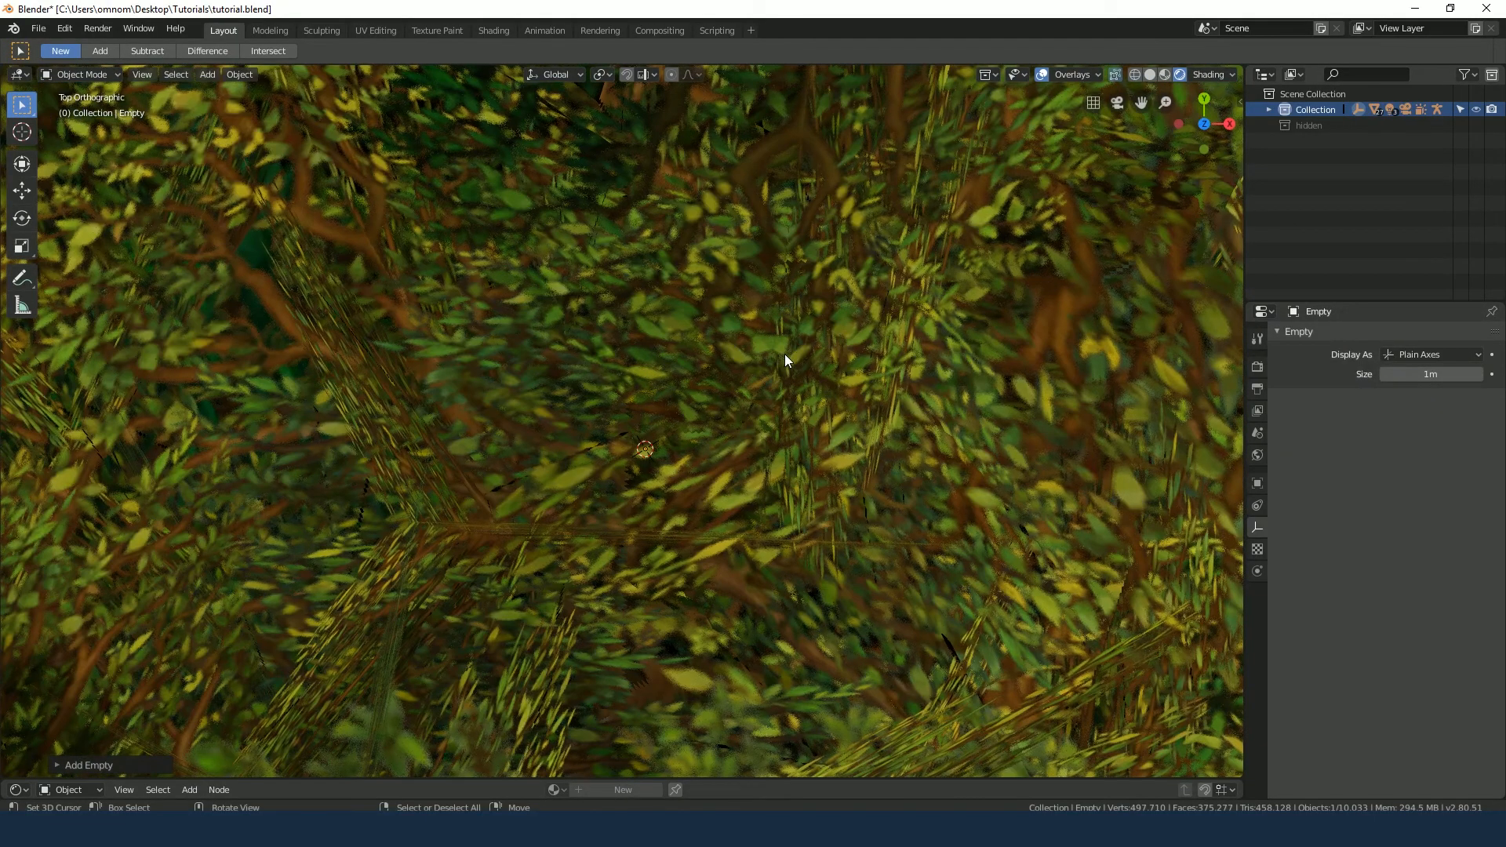
pyautogui.scroll(3, 784, 354)
pyautogui.press('KP_5')
pyautogui.scroll(-8, 811, 425)
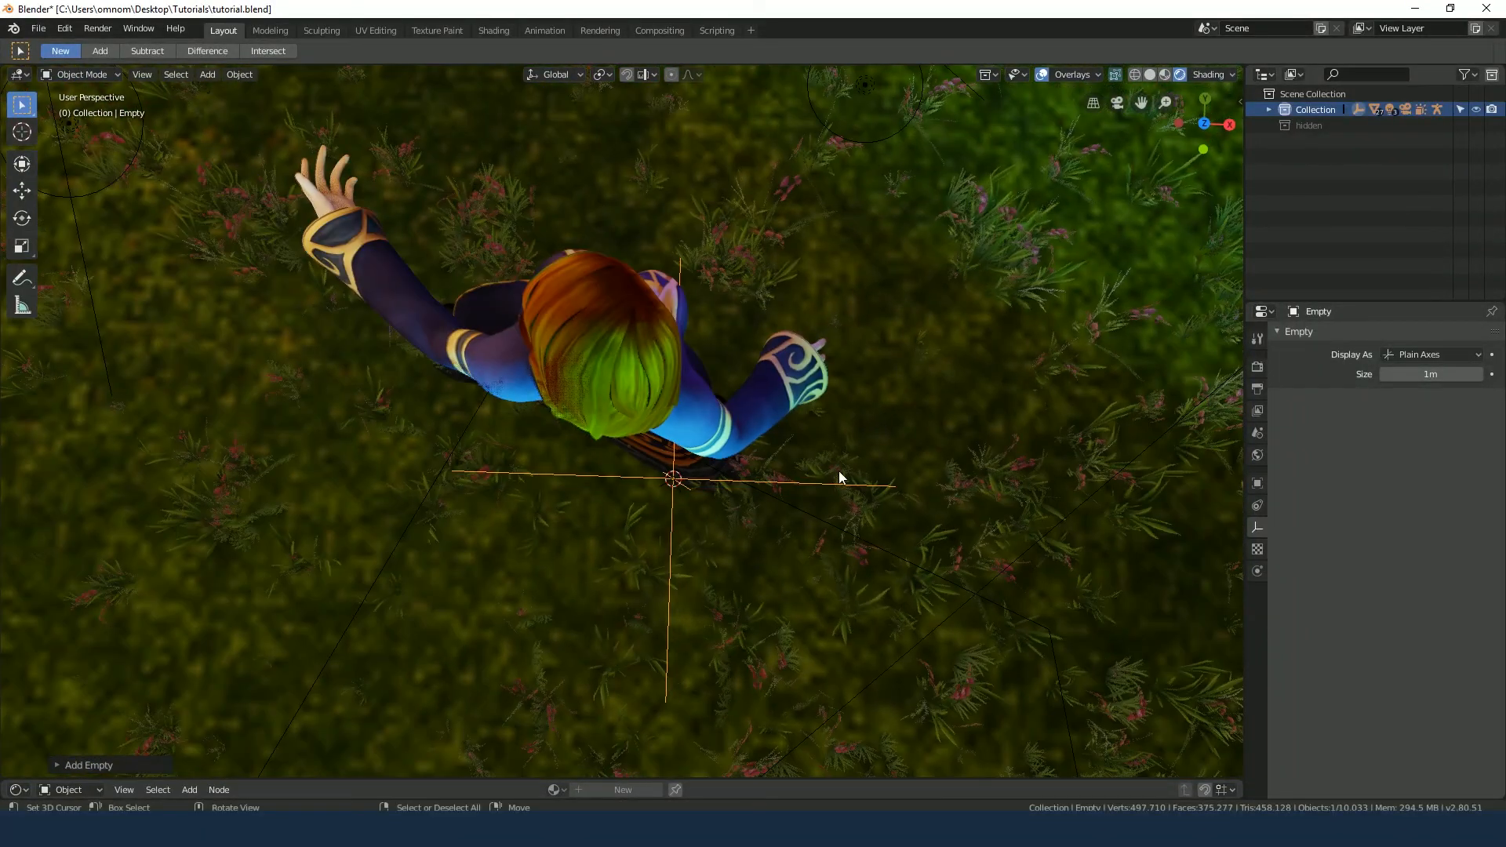
pyautogui.press('g')
pyautogui.click(844, 441)
pyautogui.press('s')
pyautogui.click(433, 382)
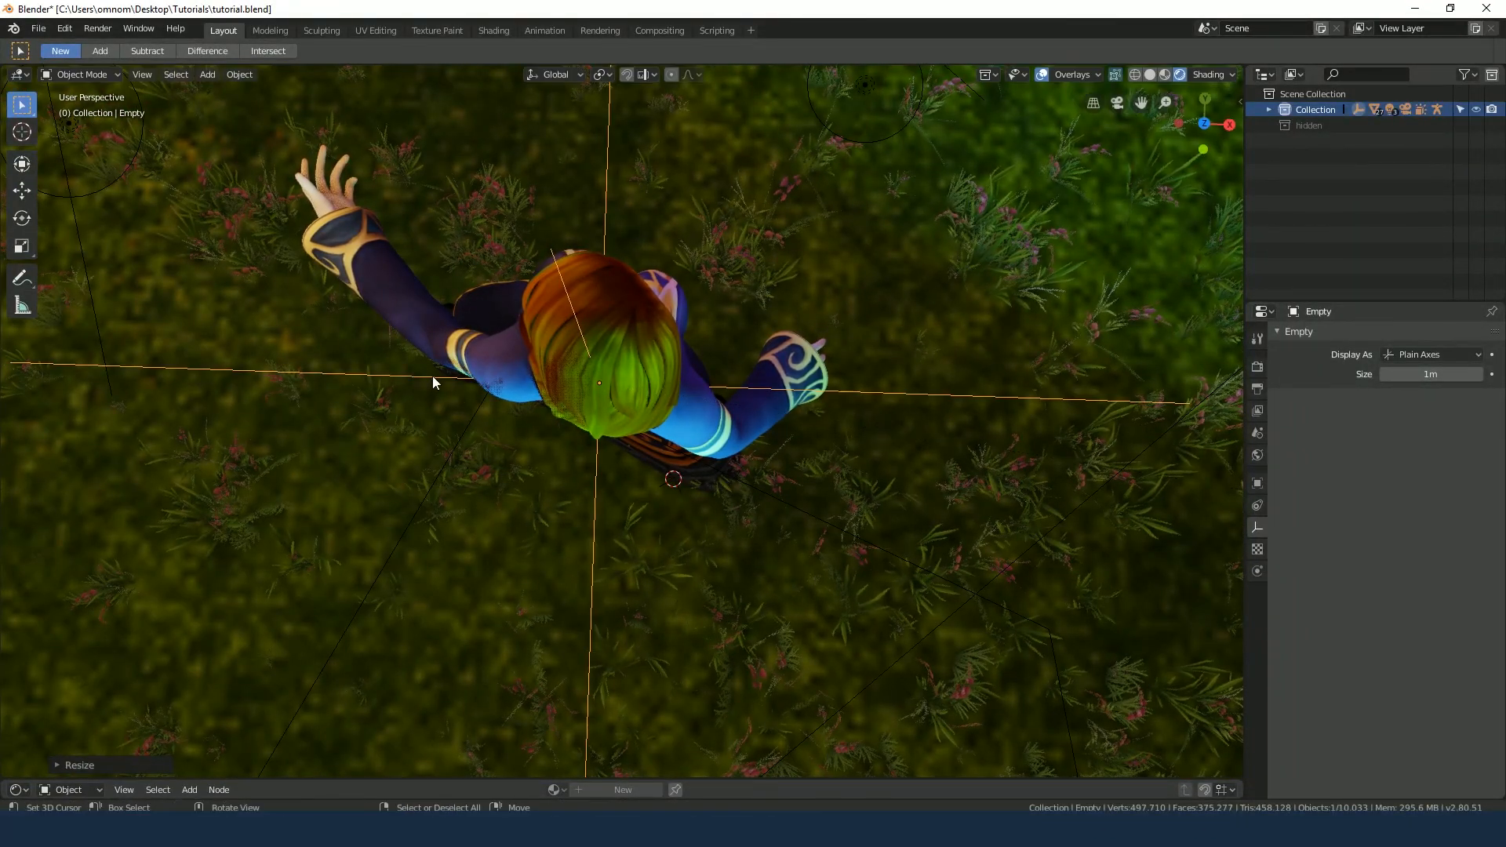
pyautogui.press('KP_0')
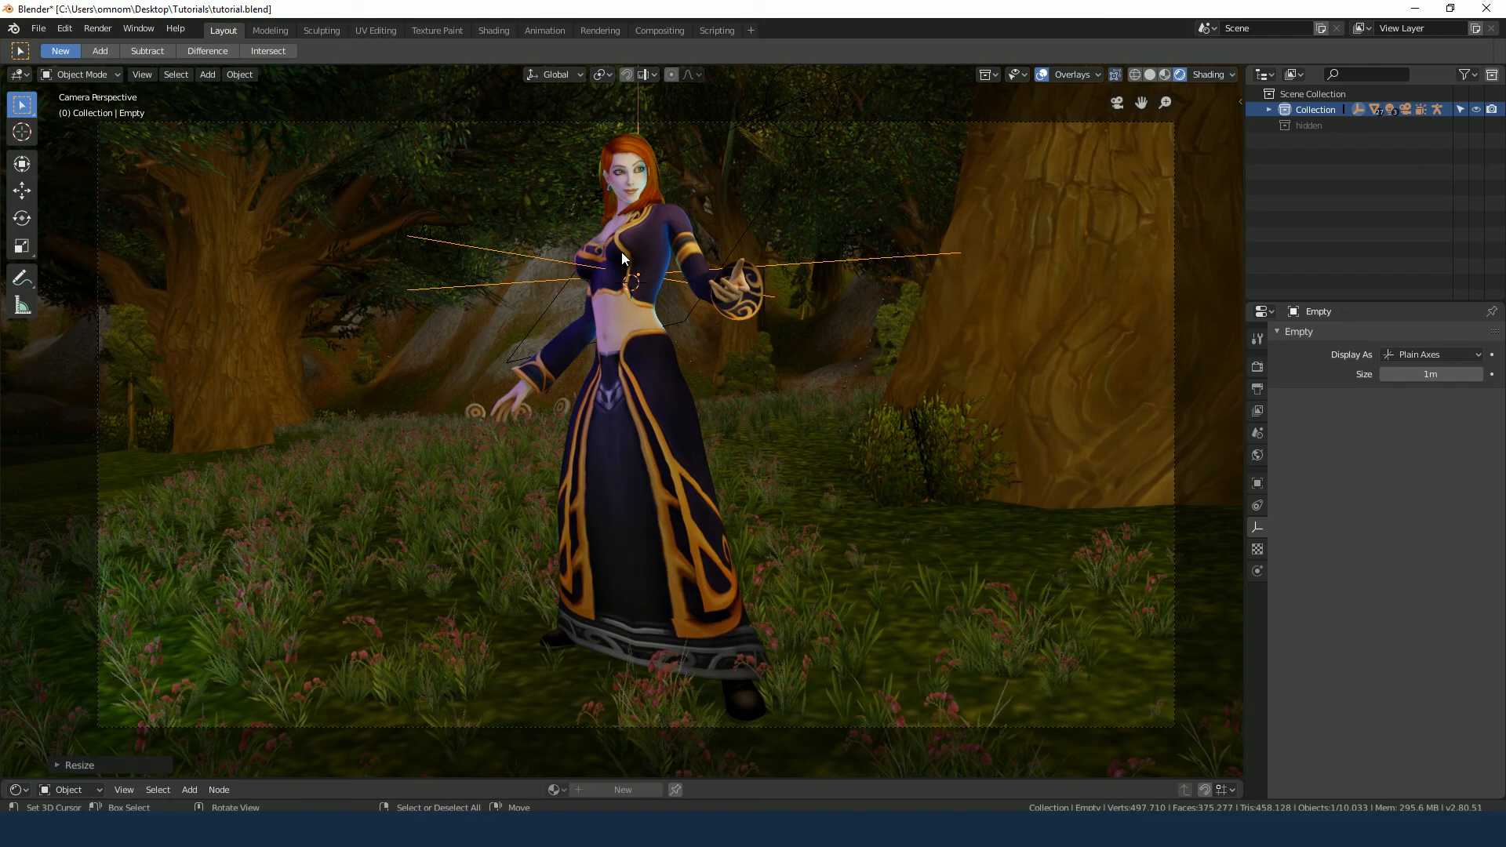
# Add a plane at the 3D cursor, rotate it upright and move it through the character's torso
pyautogui.hotkey('shift', 'a')
pyautogui.moveTo(594, 112)
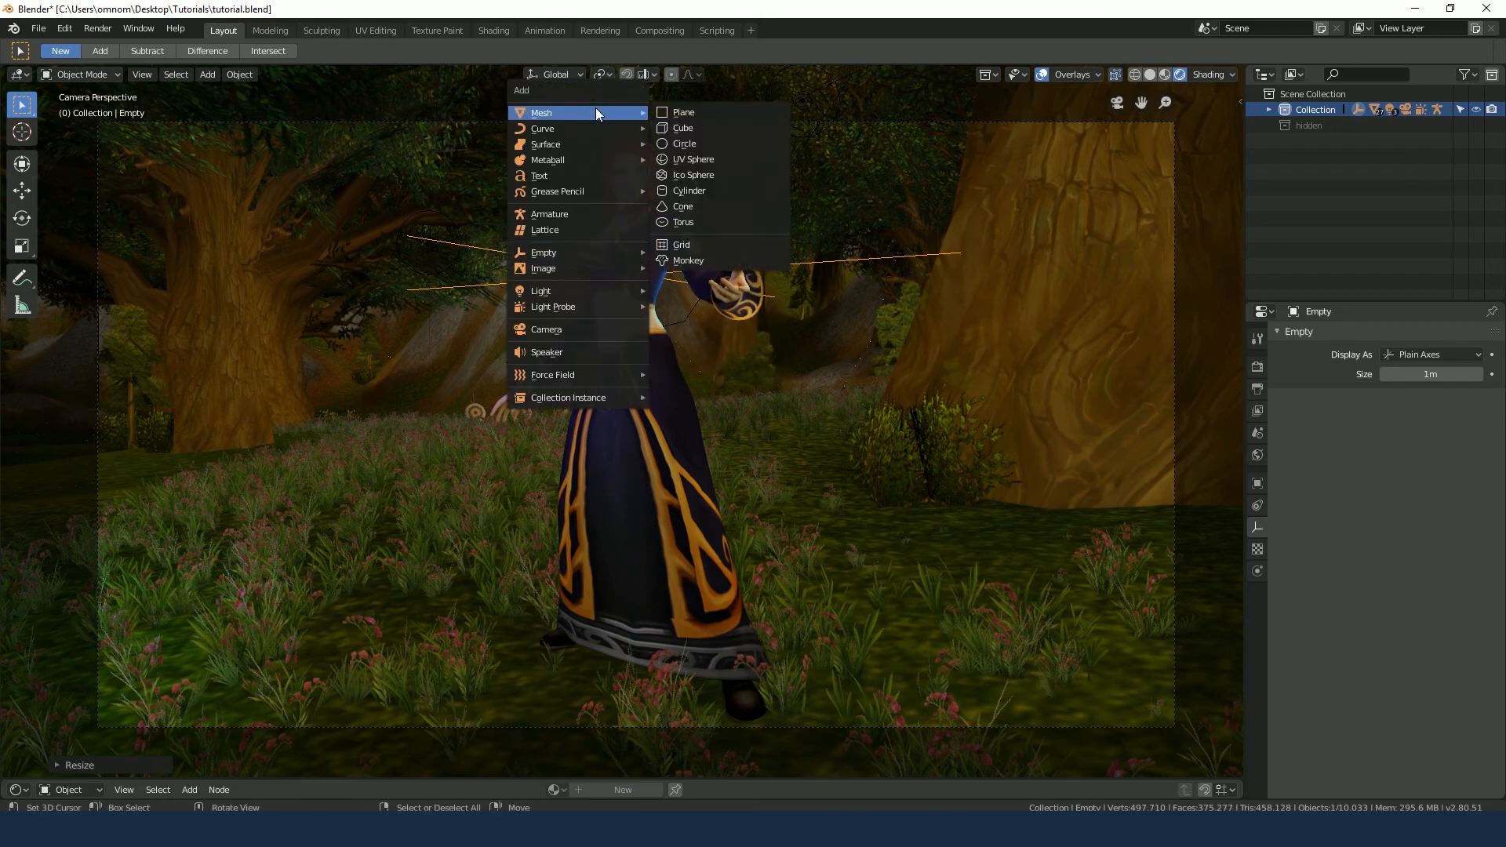
pyautogui.click(720, 113)
pyautogui.moveTo(905, 430); pyautogui.dragTo(938, 369, button='middle')
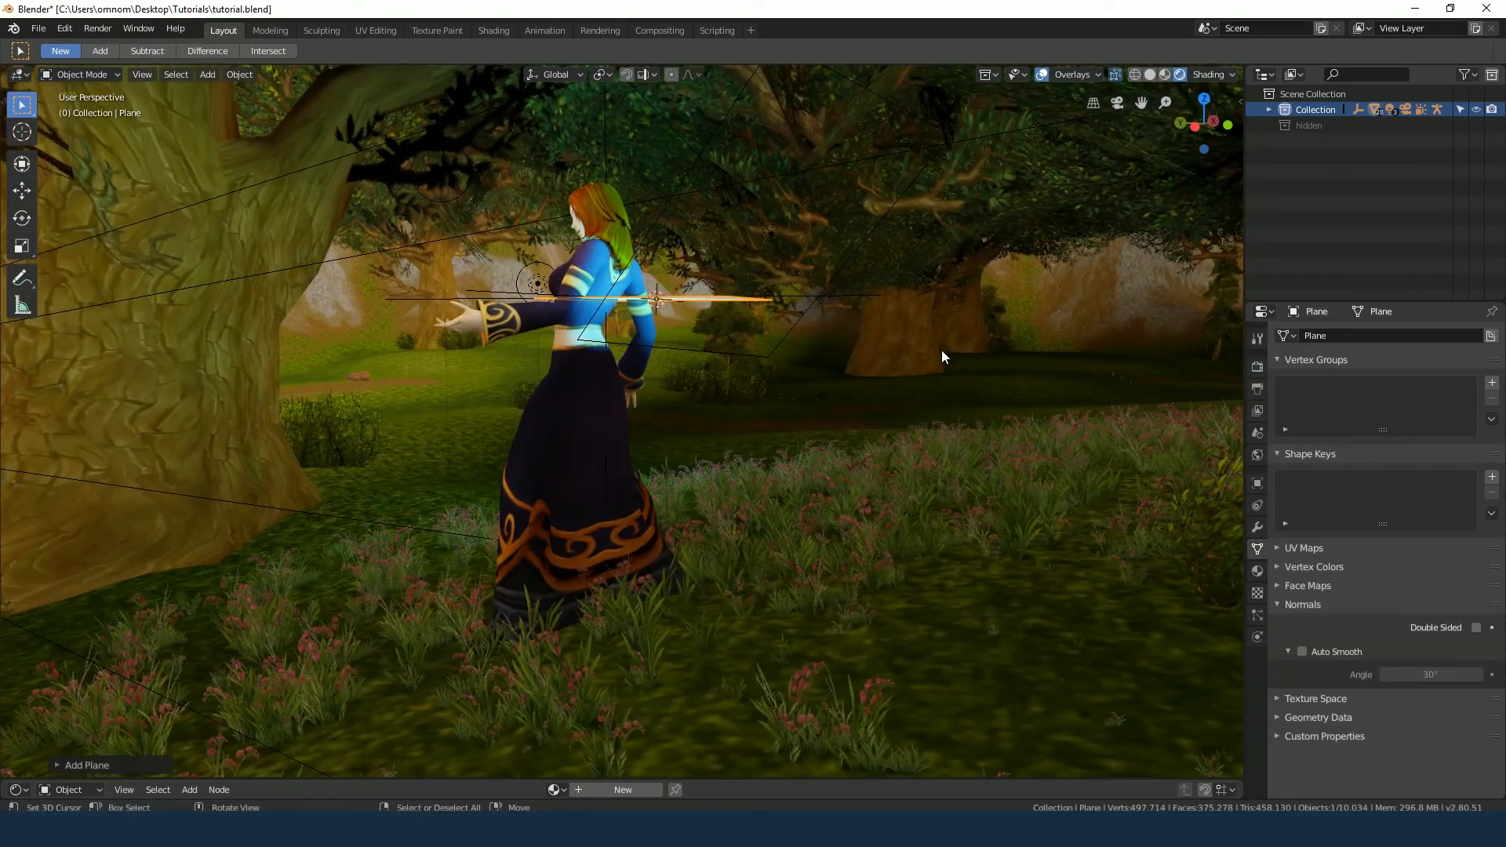
pyautogui.press('r')
pyautogui.click(911, 518)
pyautogui.press('g')
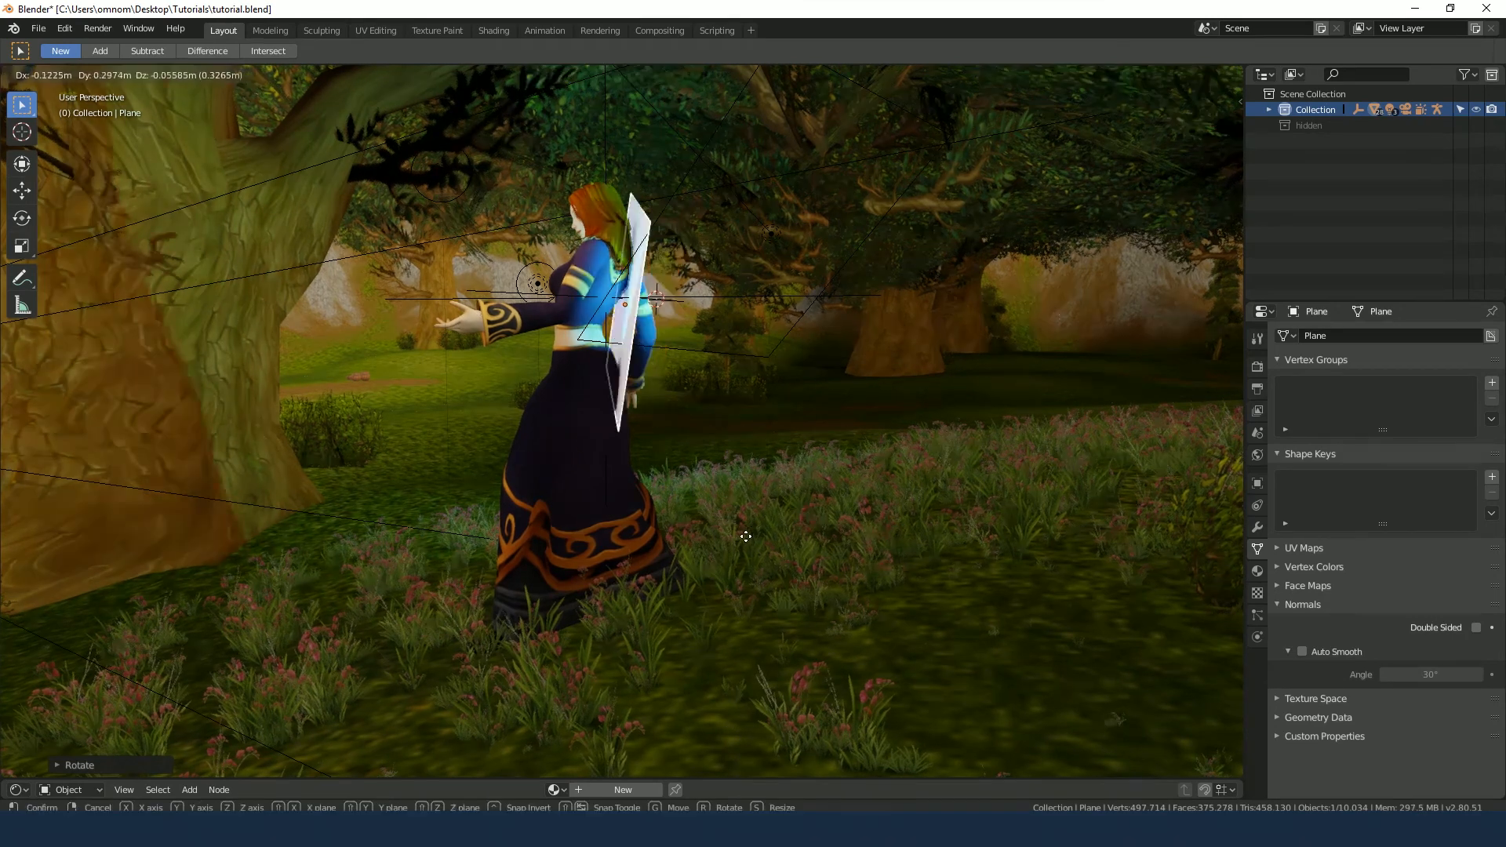
pyautogui.click(773, 538)
# Trackball-rotate the plane to face the camera, check it in the camera view, and delete it
pyautogui.press('r')
pyautogui.press('r')
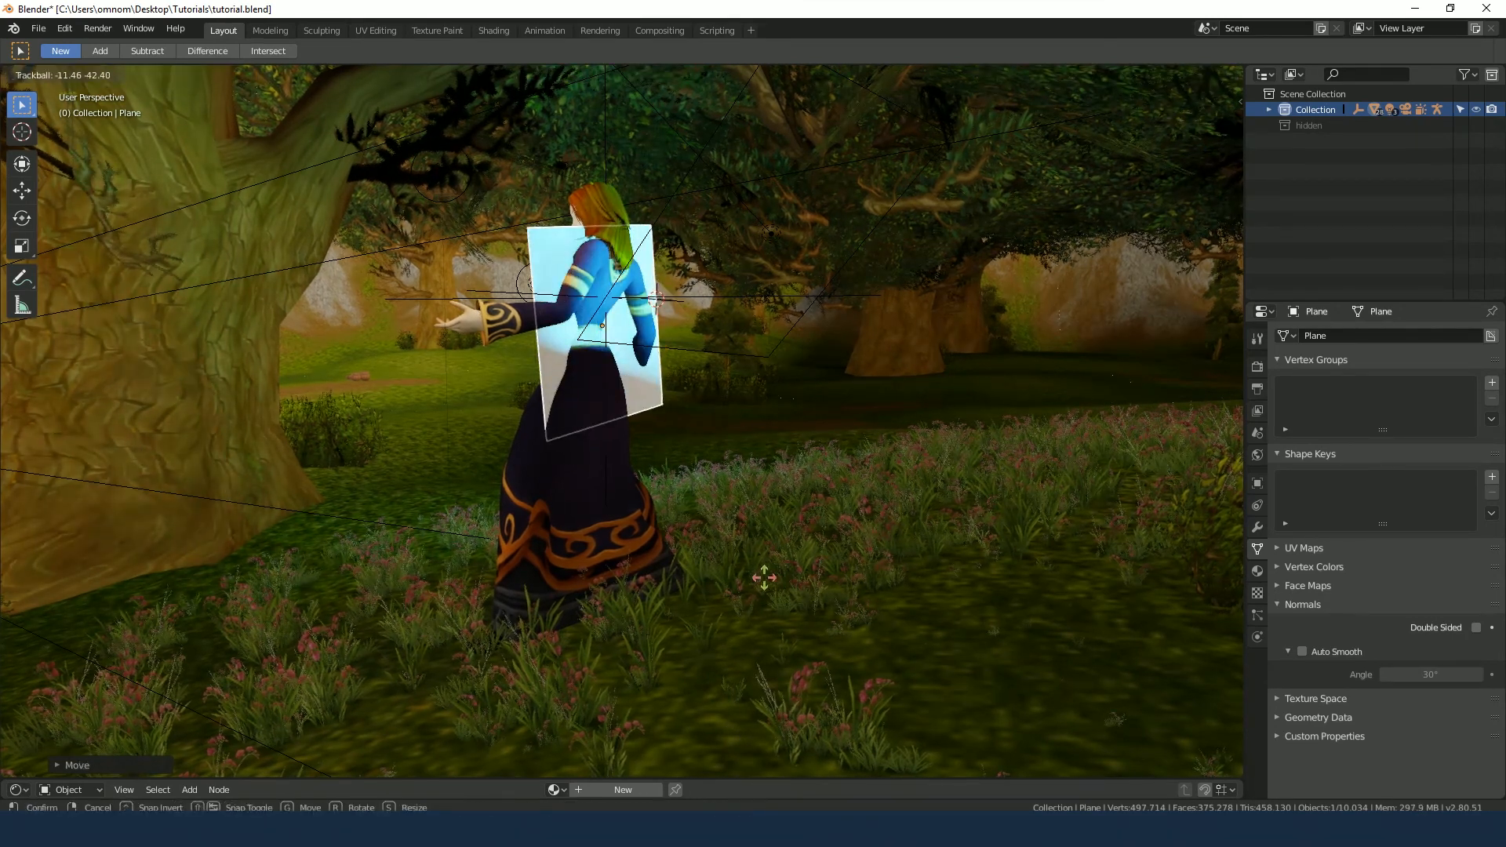
pyautogui.click(788, 577)
pyautogui.press('KP_0')
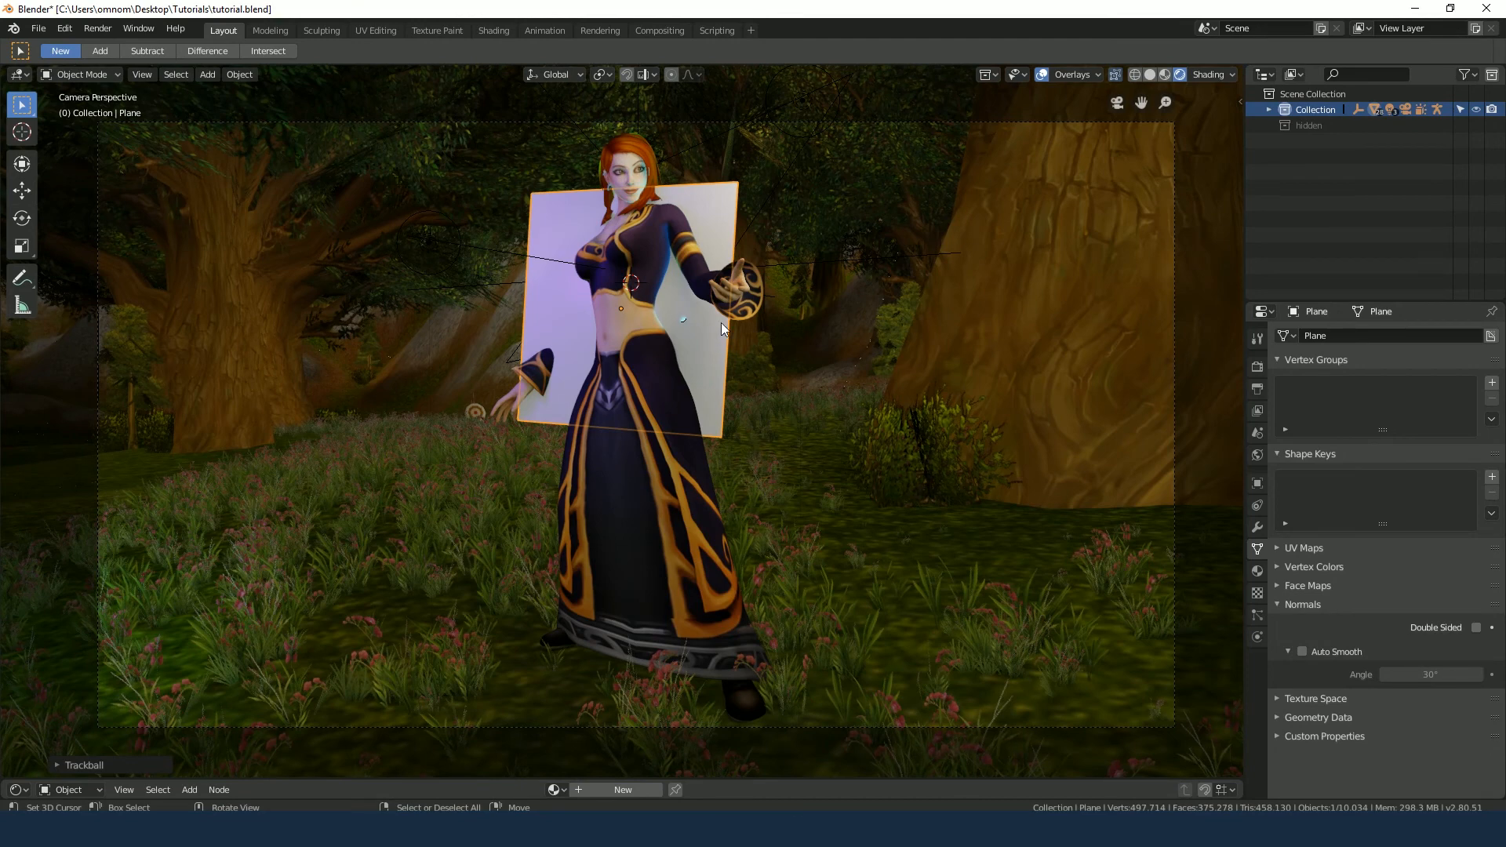
pyautogui.press('Delete')
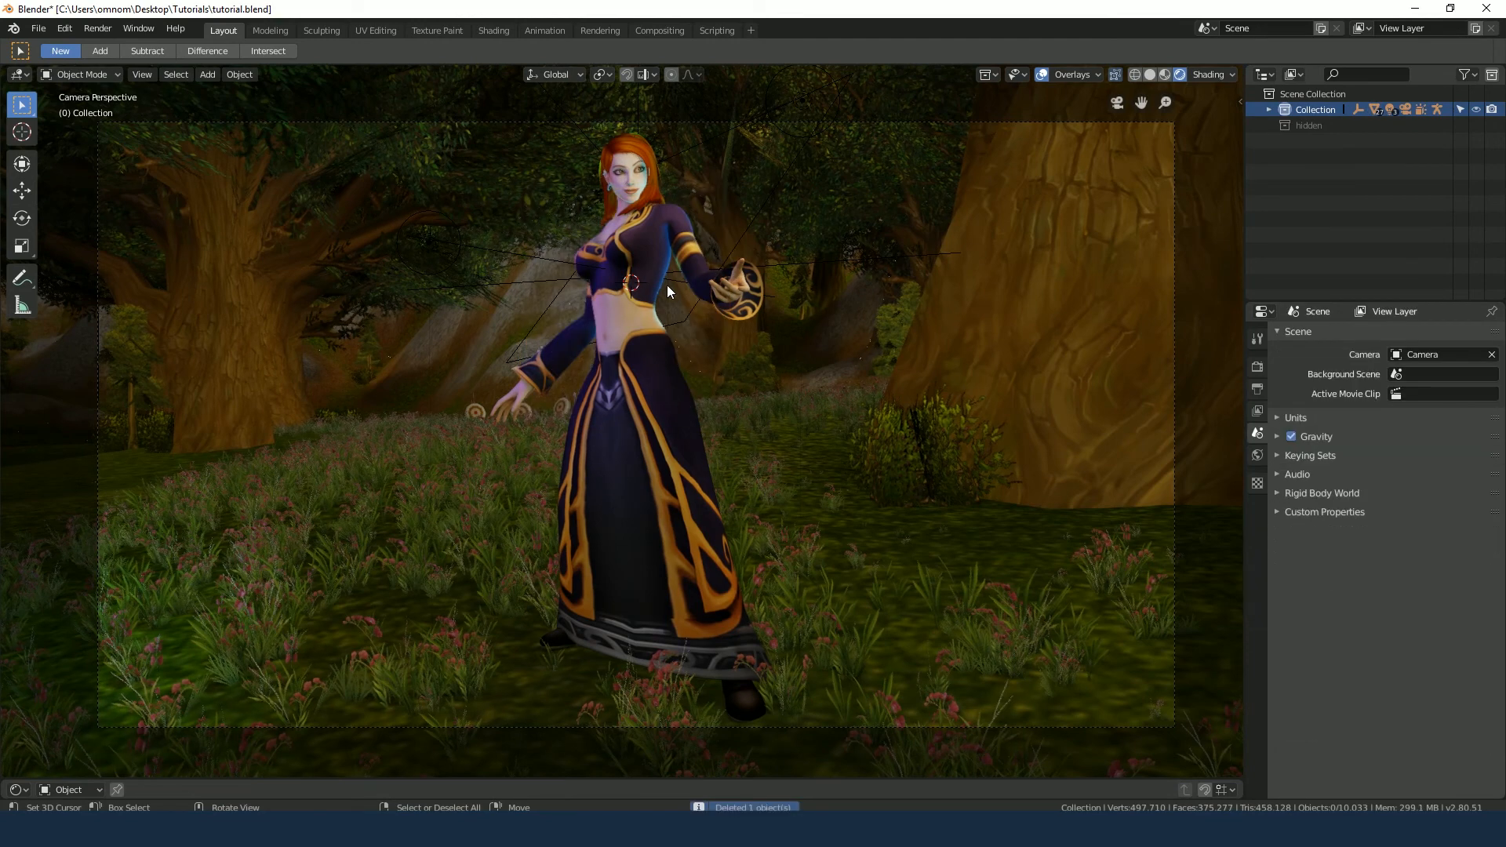
# Select the camera and set its depth of field to focus on the object Empty
pyautogui.click(557, 259)
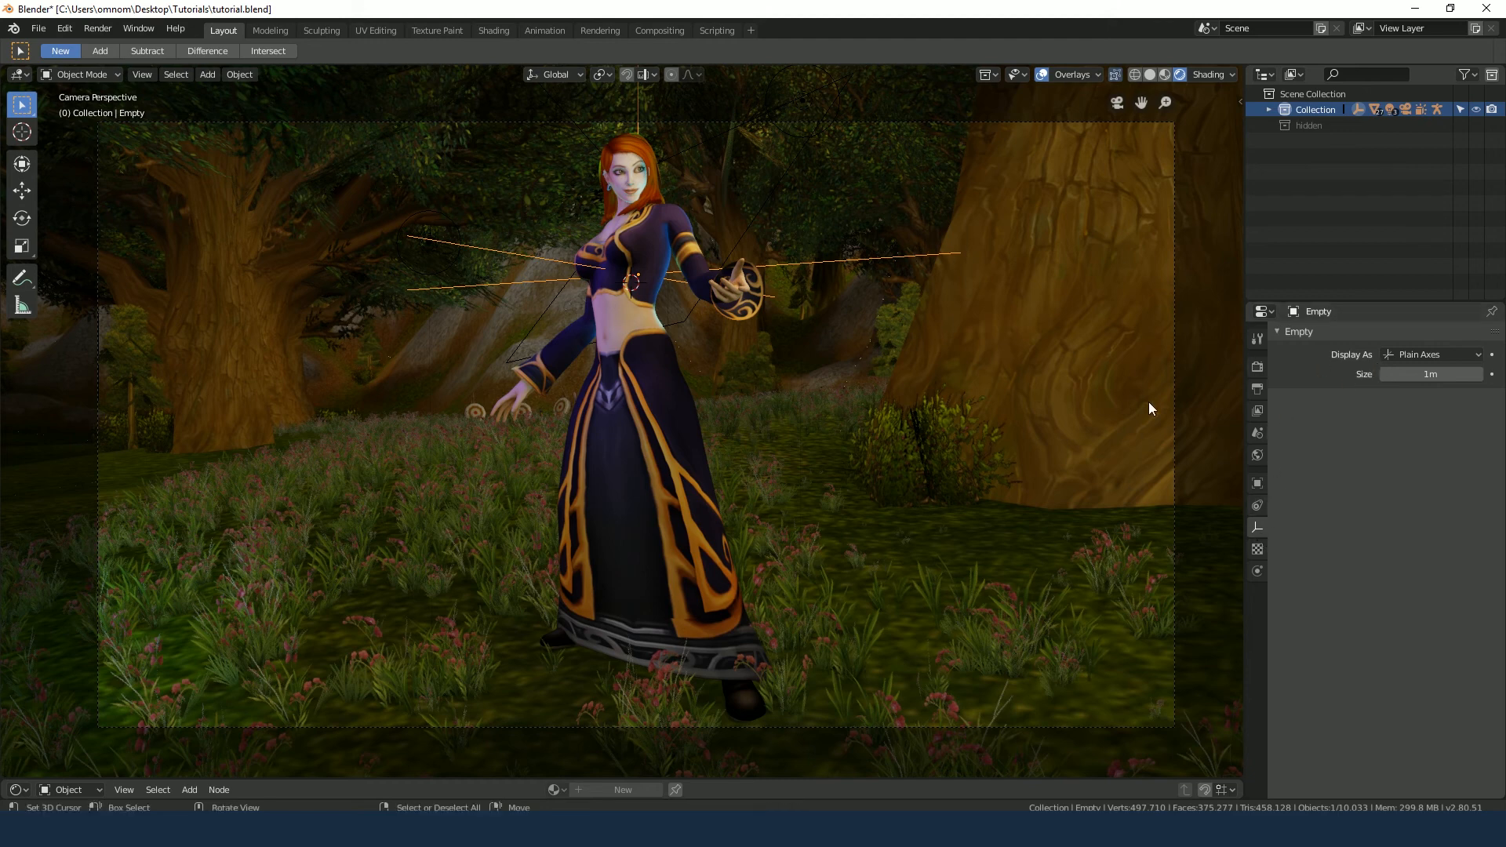
pyautogui.click(1174, 336)
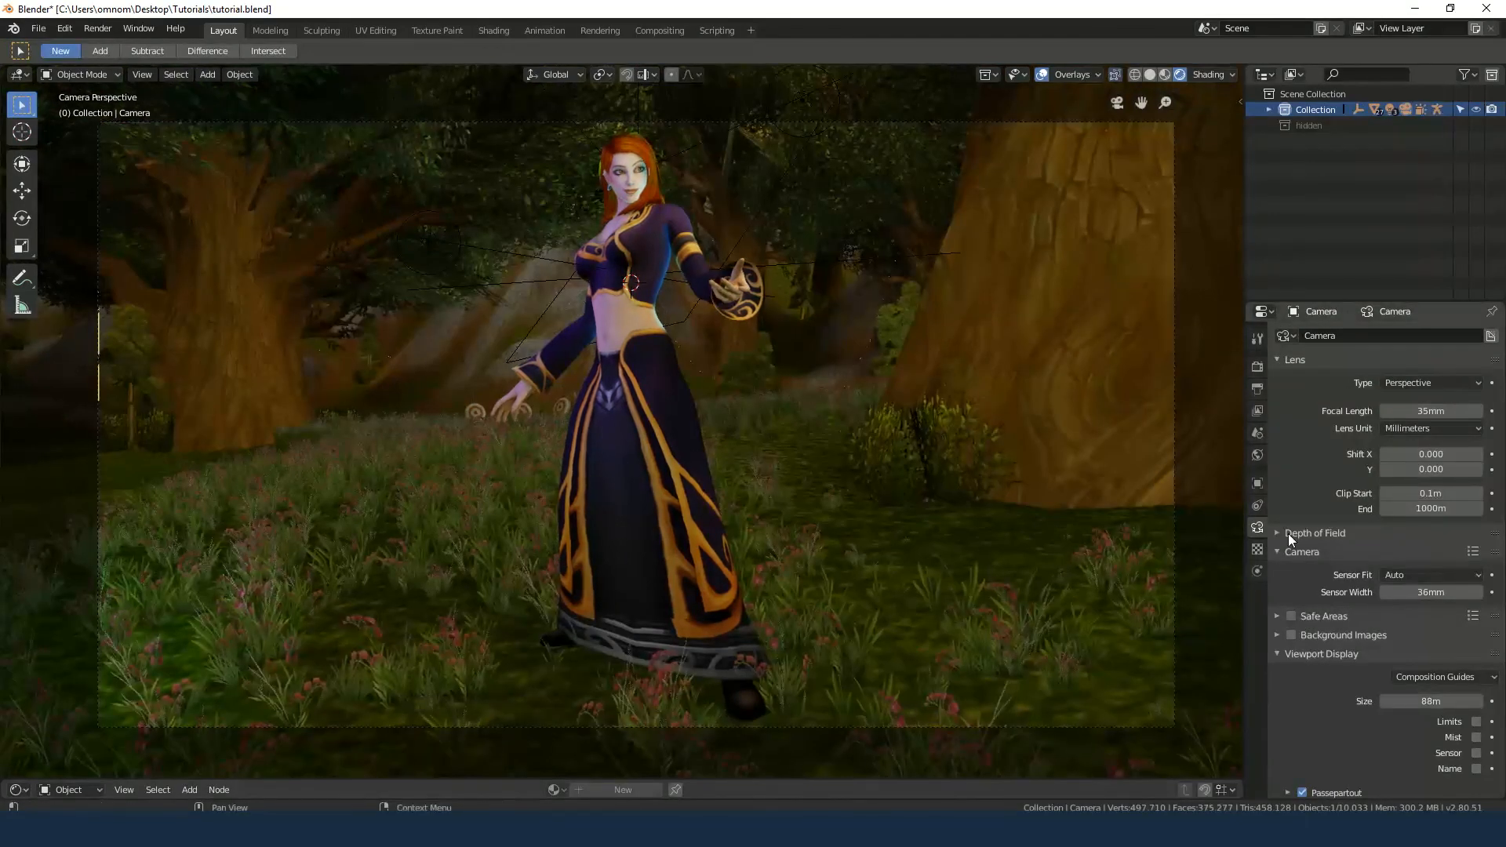
pyautogui.scroll(-1, 1315, 537)
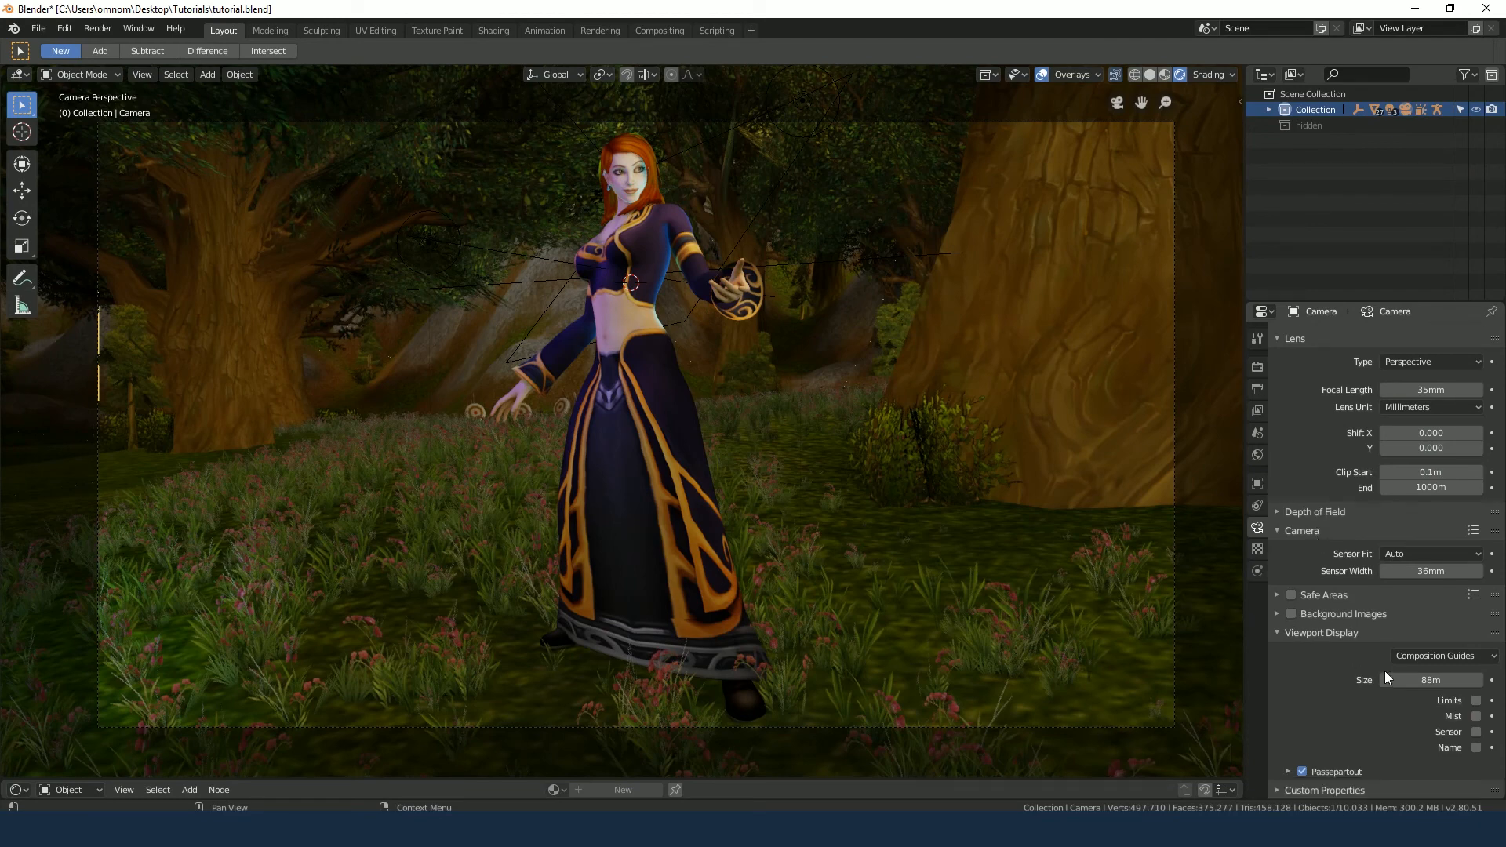
pyautogui.click(1333, 512)
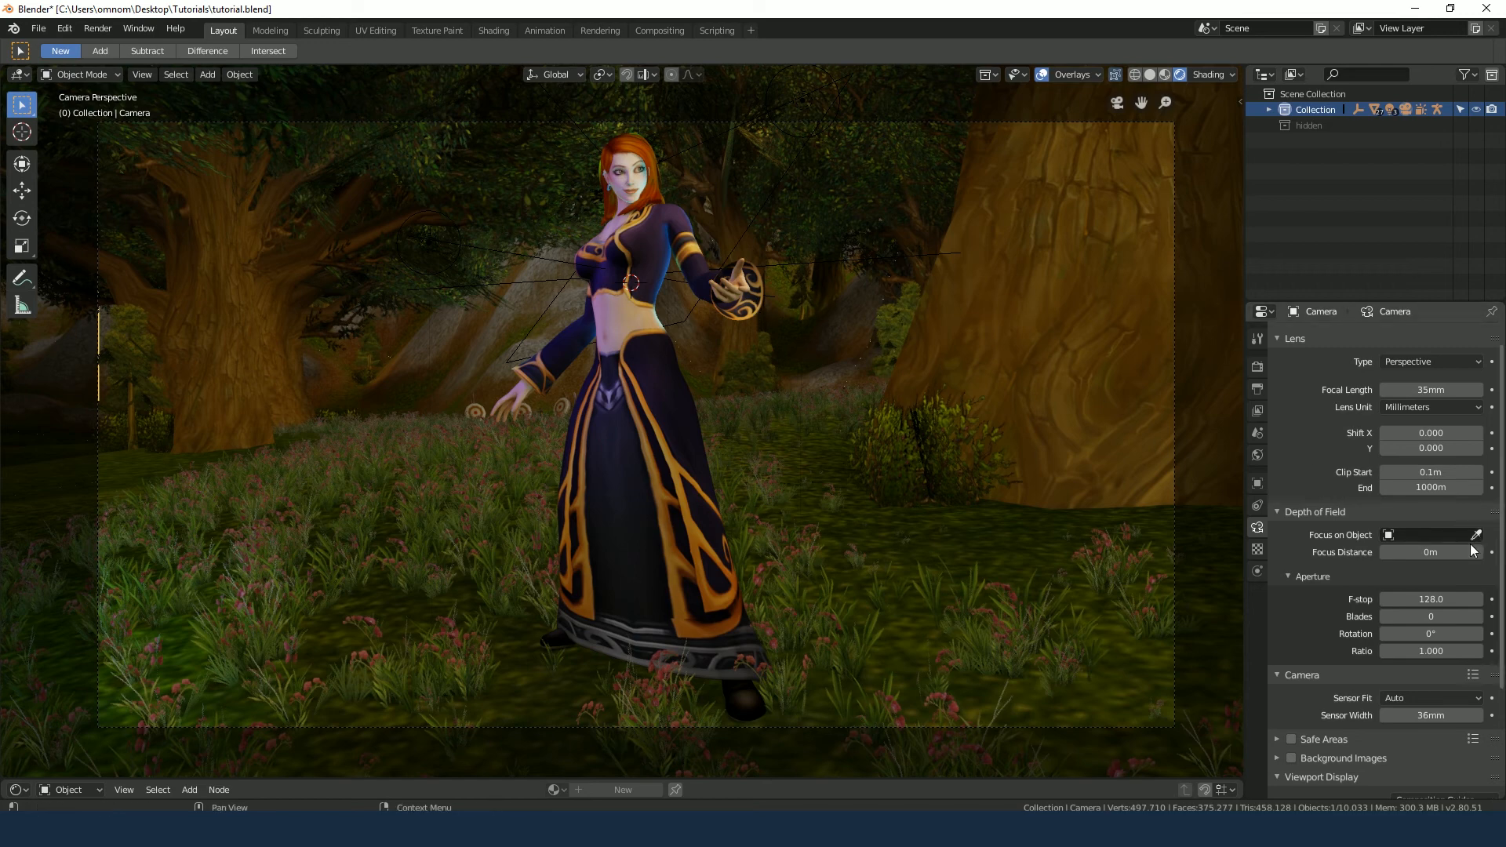
pyautogui.click(1423, 536)
pyautogui.write('e')
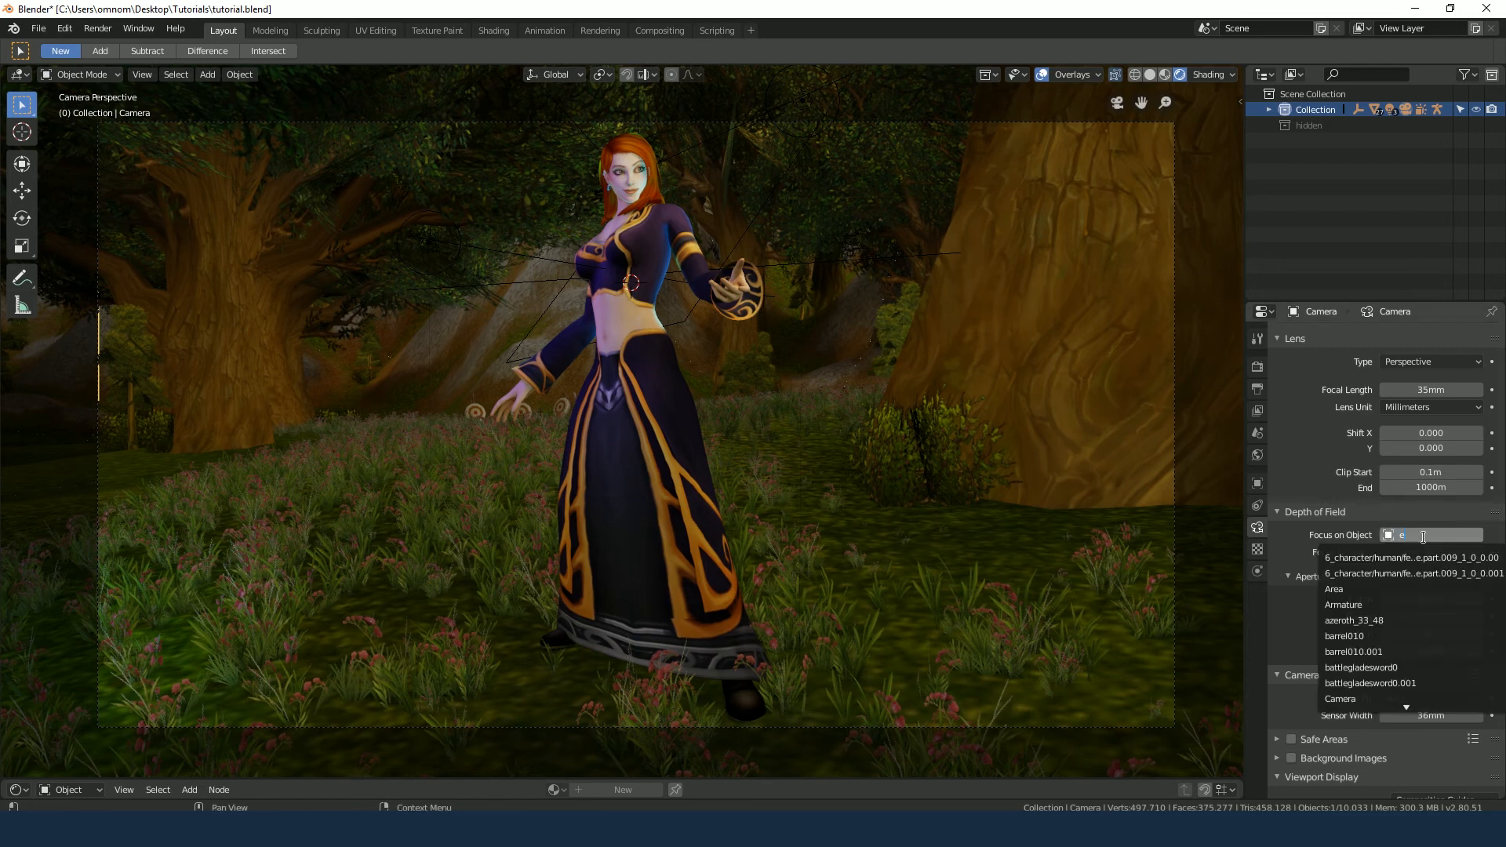
pyautogui.write('mpty')
pyautogui.click(1408, 557)
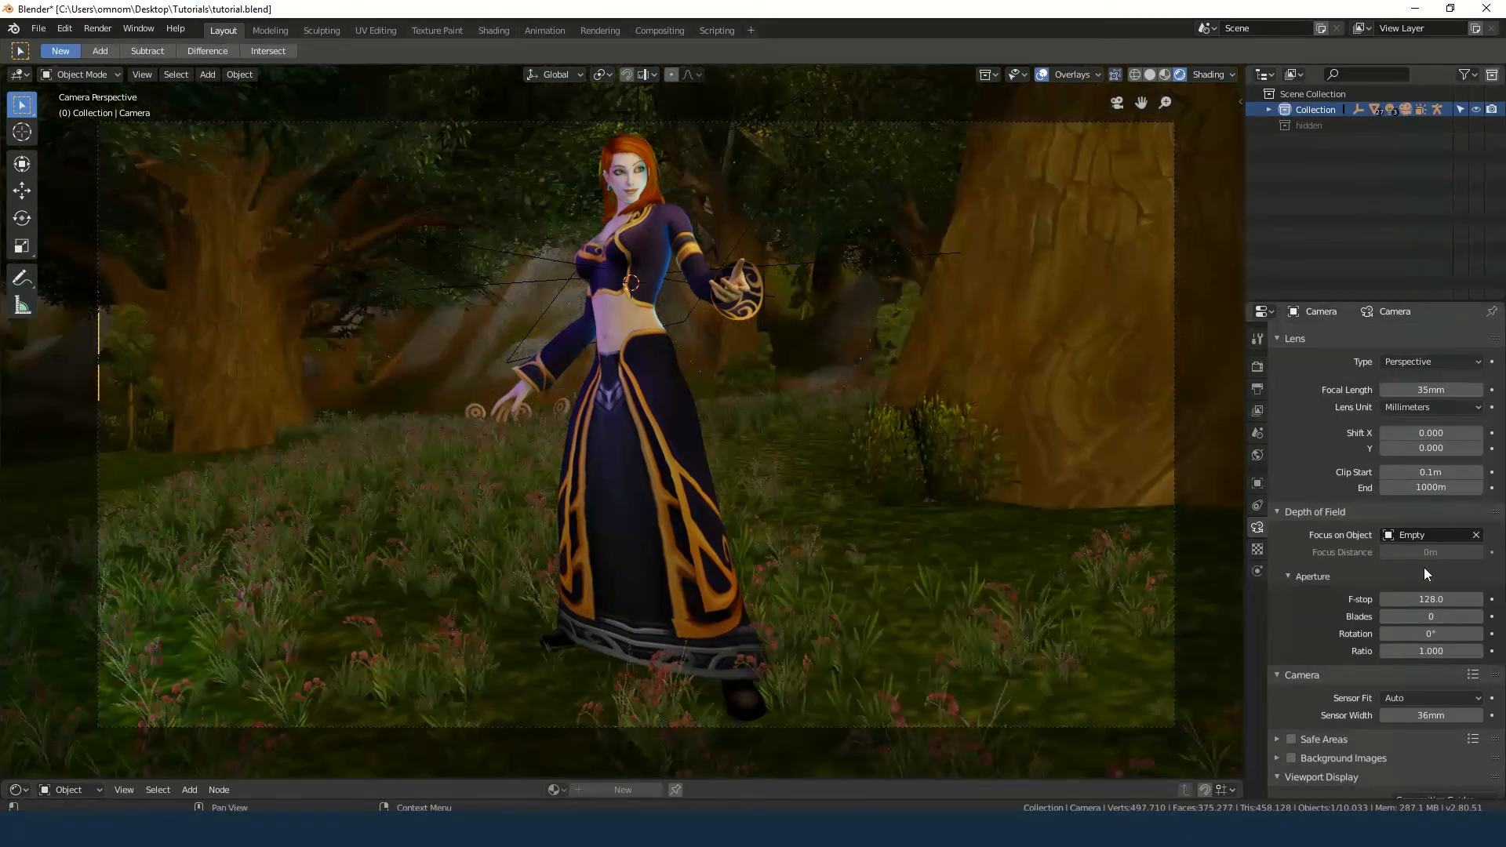
# Enable Depth of Field in the Eevee render settings and set the camera's F-stop to 1.0
pyautogui.click(1256, 366)
pyautogui.click(1290, 478)
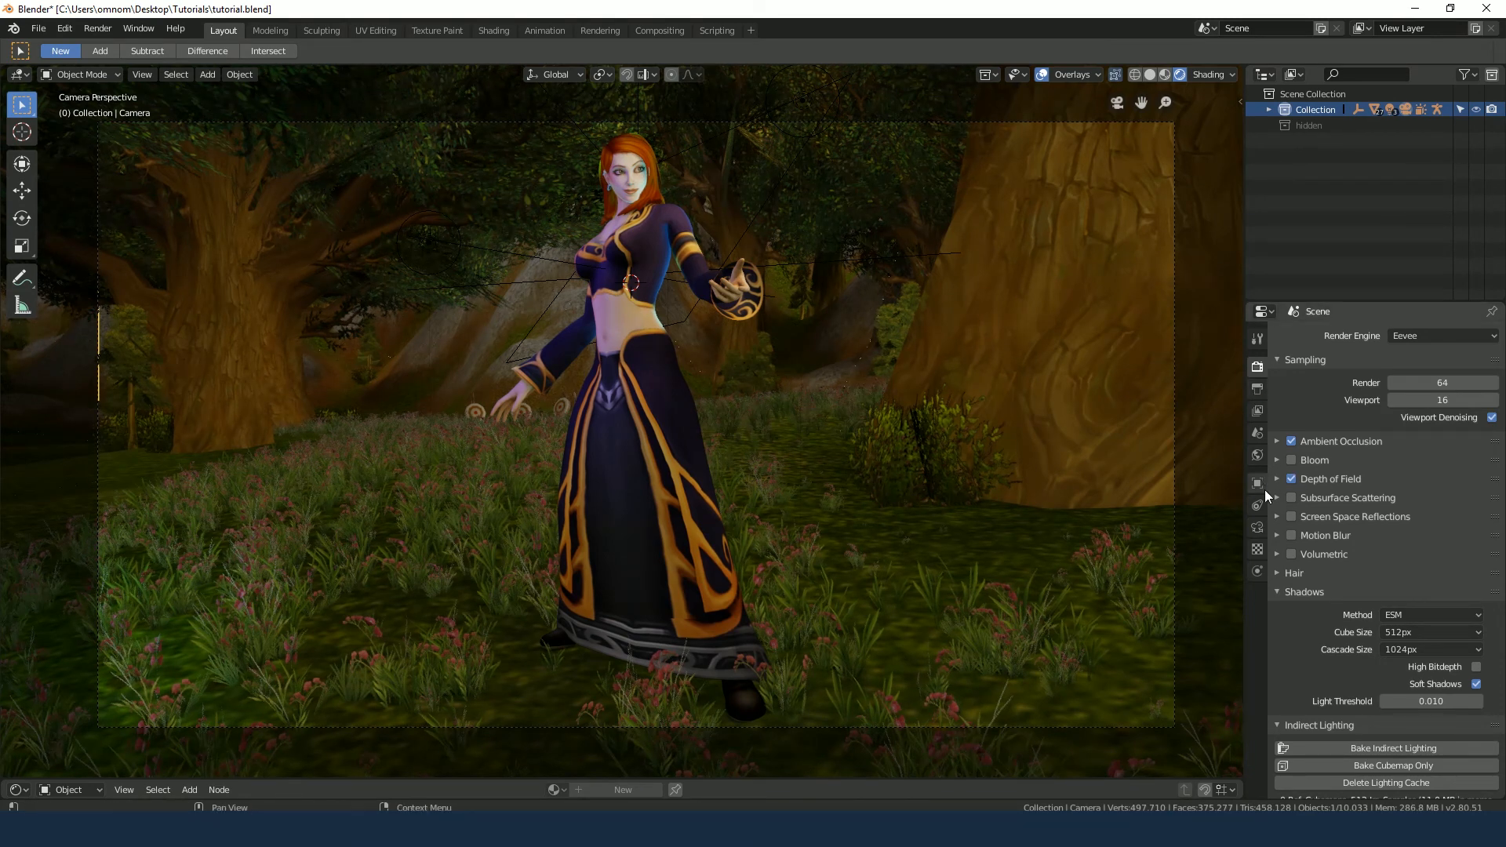
pyautogui.click(1258, 527)
pyautogui.click(1447, 600)
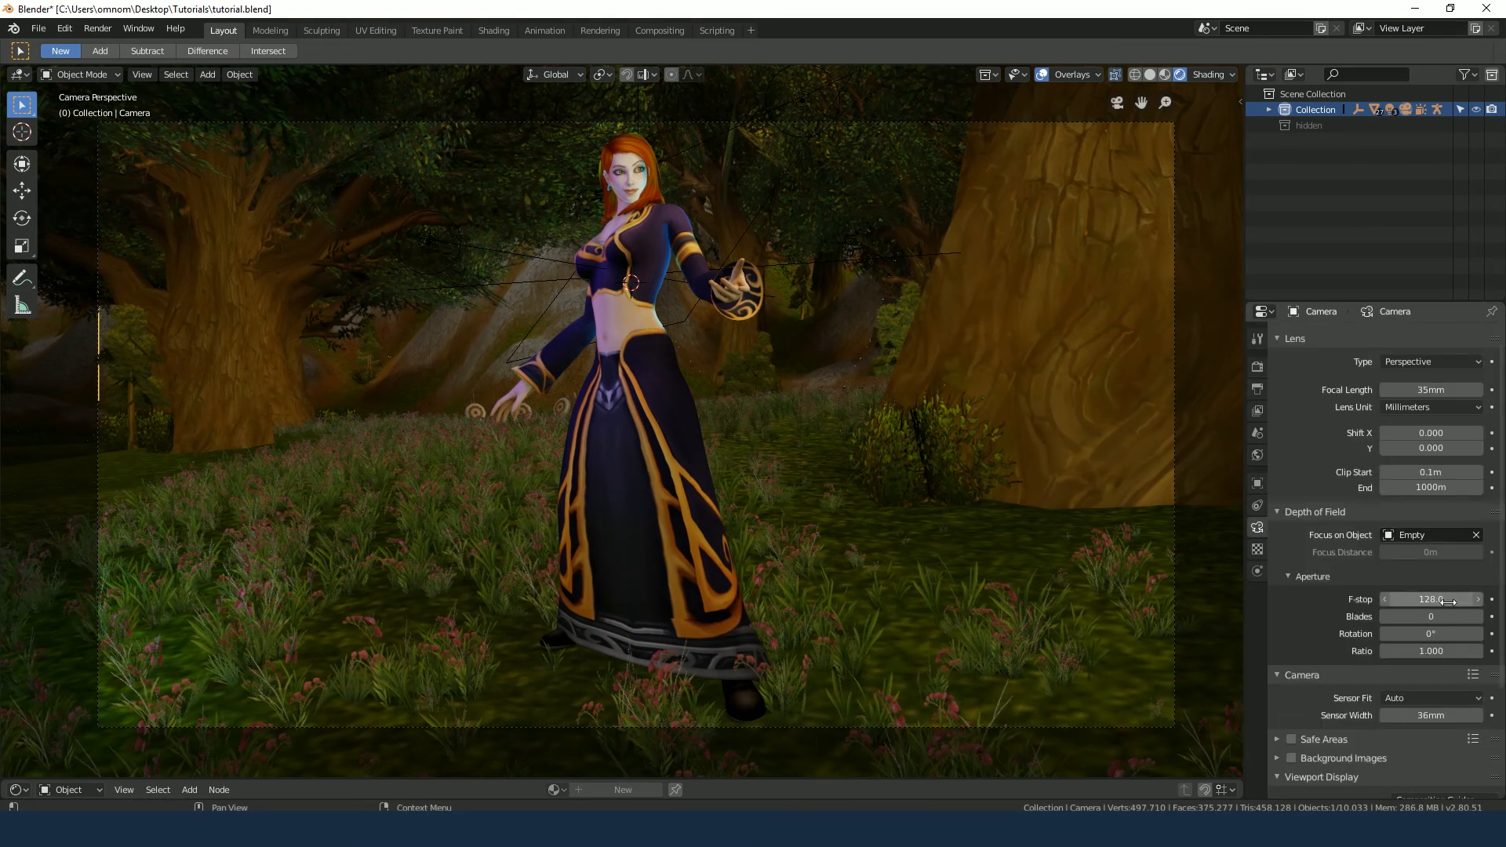
pyautogui.write('0.8')
pyautogui.press('Return')
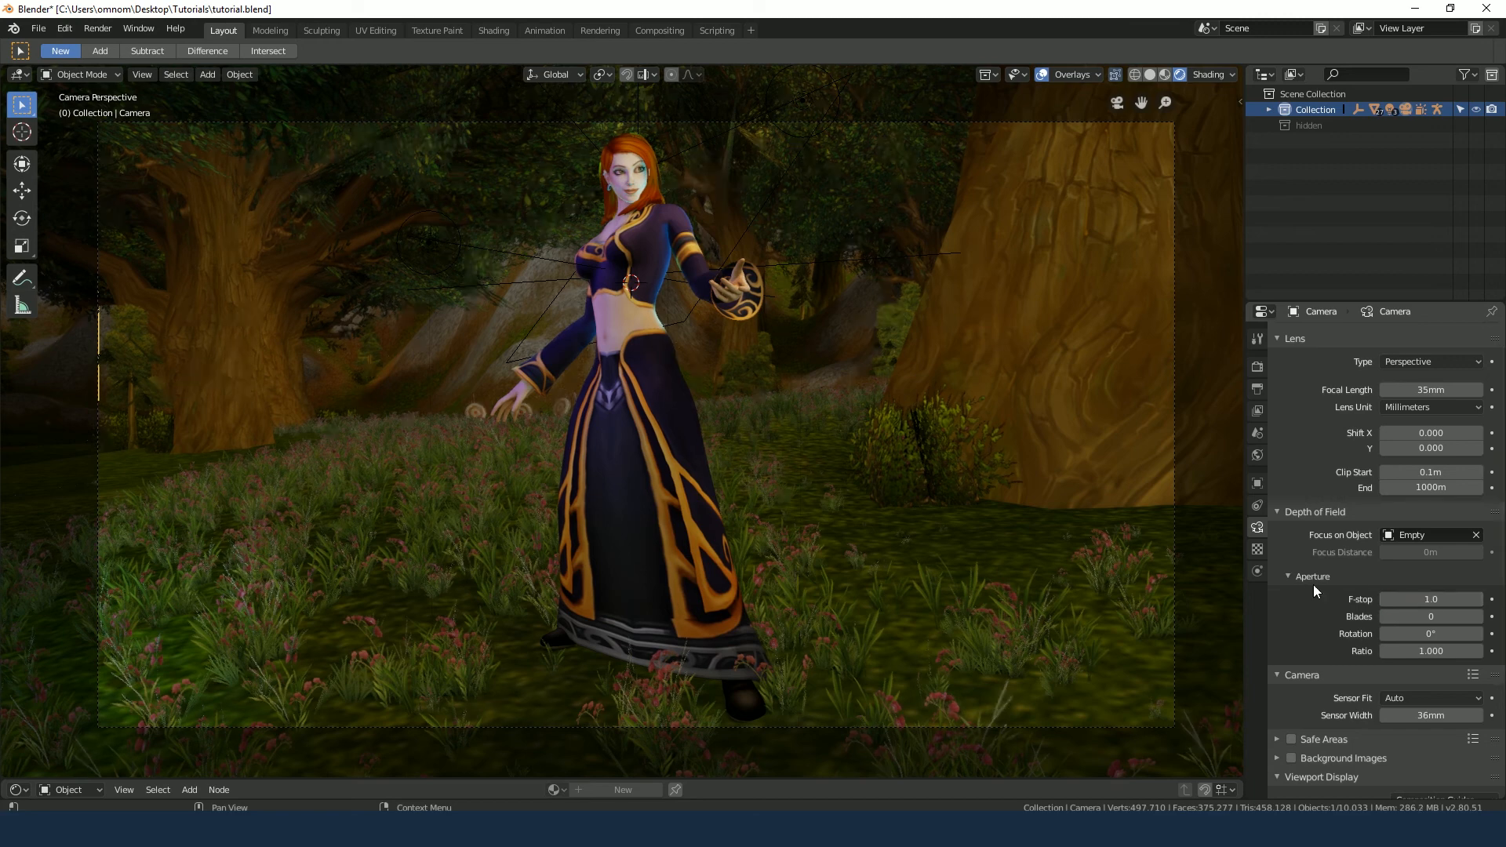
# Lower the camera's F-stop in small increments to 0.1 for a strongly blurred background
pyautogui.click(1384, 596)
pyautogui.click(1384, 596)
pyautogui.click(1384, 596)
pyautogui.click(1384, 596)
pyautogui.click(1384, 596)
pyautogui.click(1385, 596)
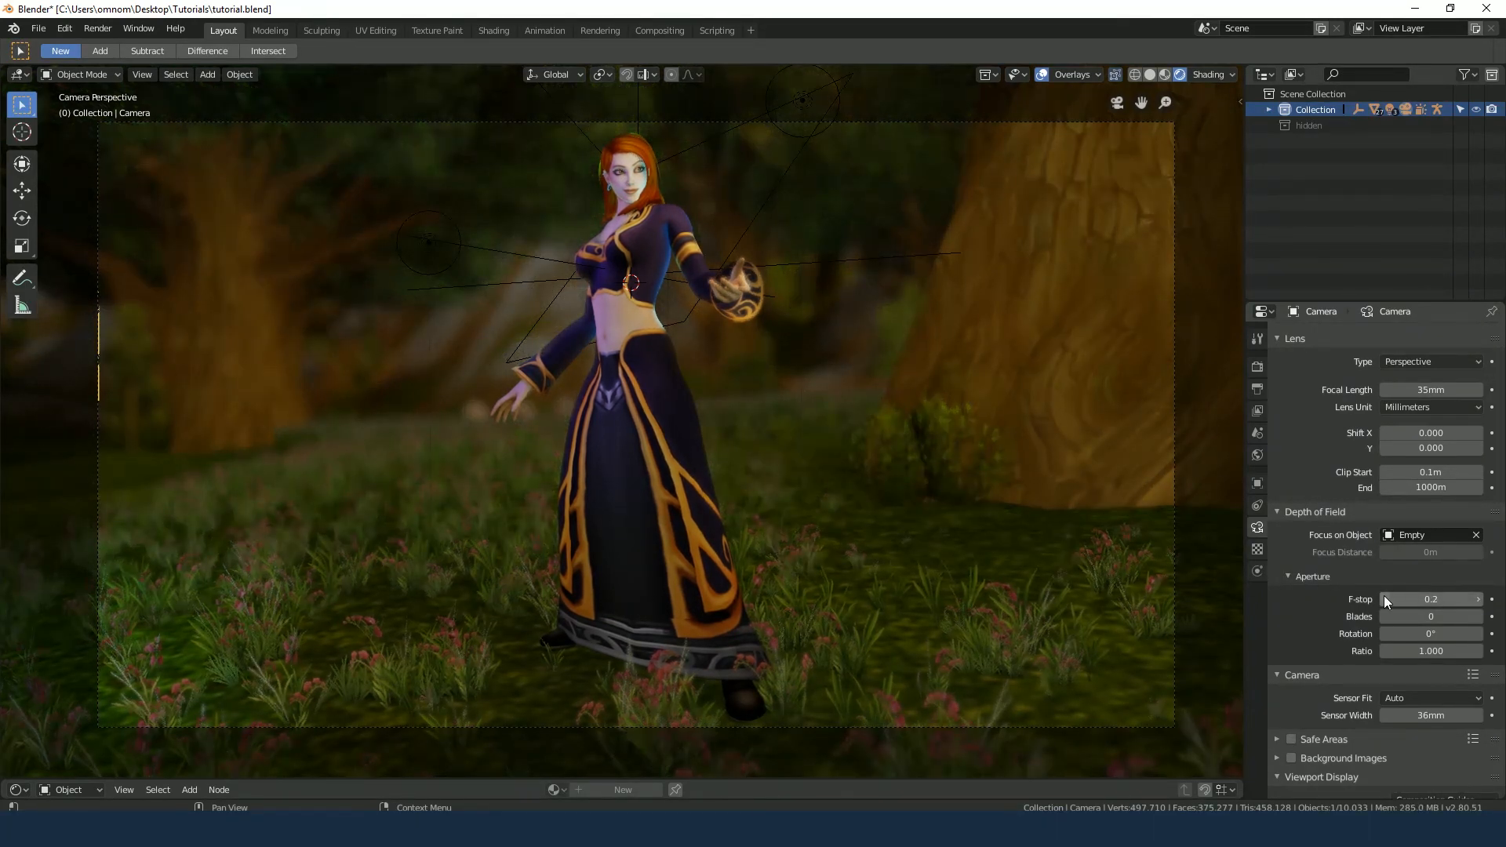
pyautogui.click(1384, 598)
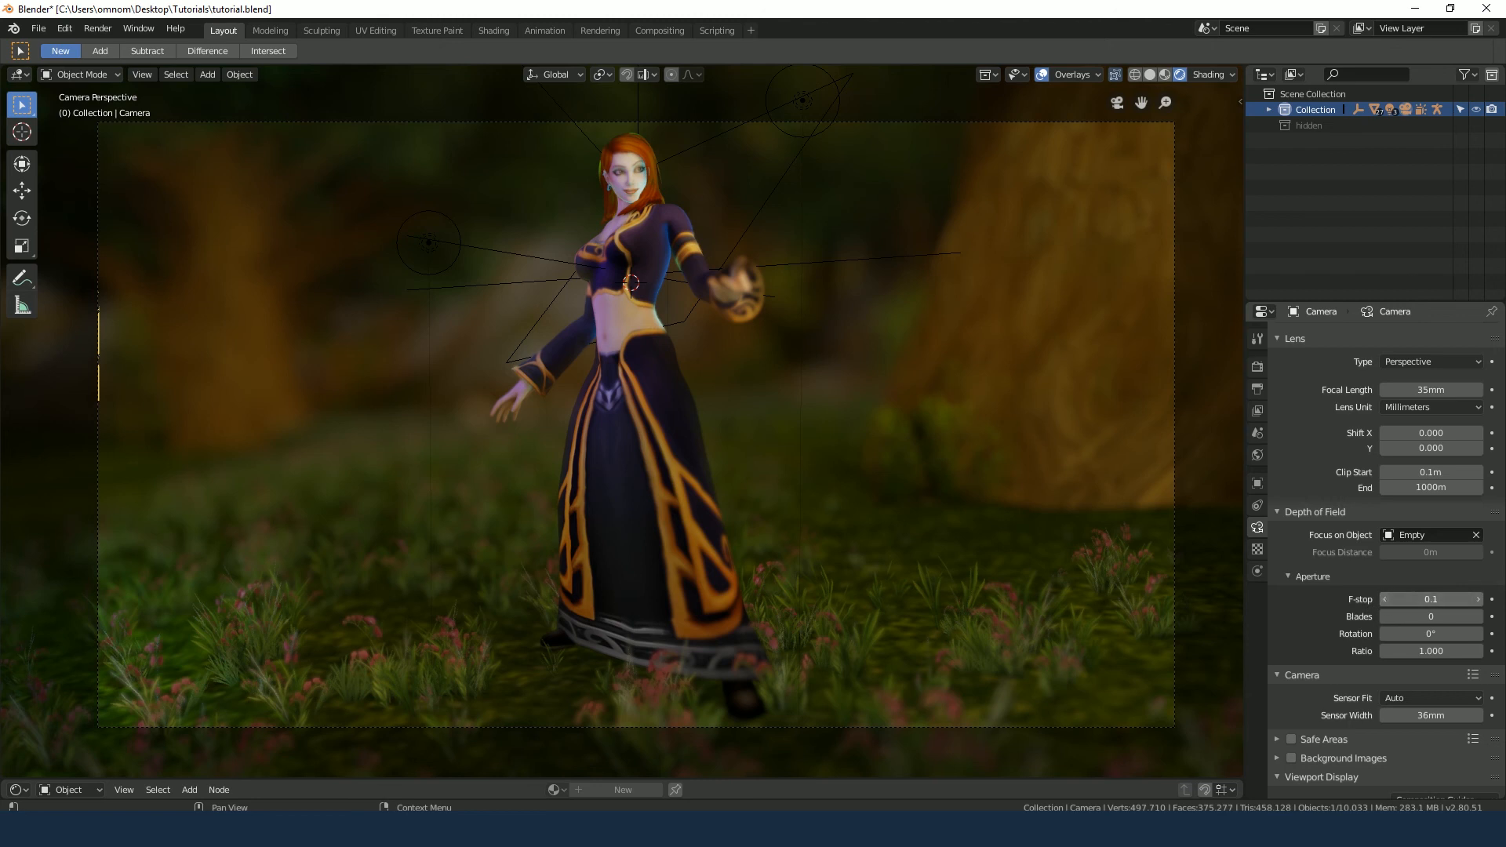
# Raise the camera's F-stop in small increments to 0.8, comparing 0.5 and 0.6 on the way
pyautogui.click(1478, 599)
pyautogui.click(1478, 599)
pyautogui.click(1479, 599)
pyautogui.click(1478, 599)
pyautogui.click(1478, 599)
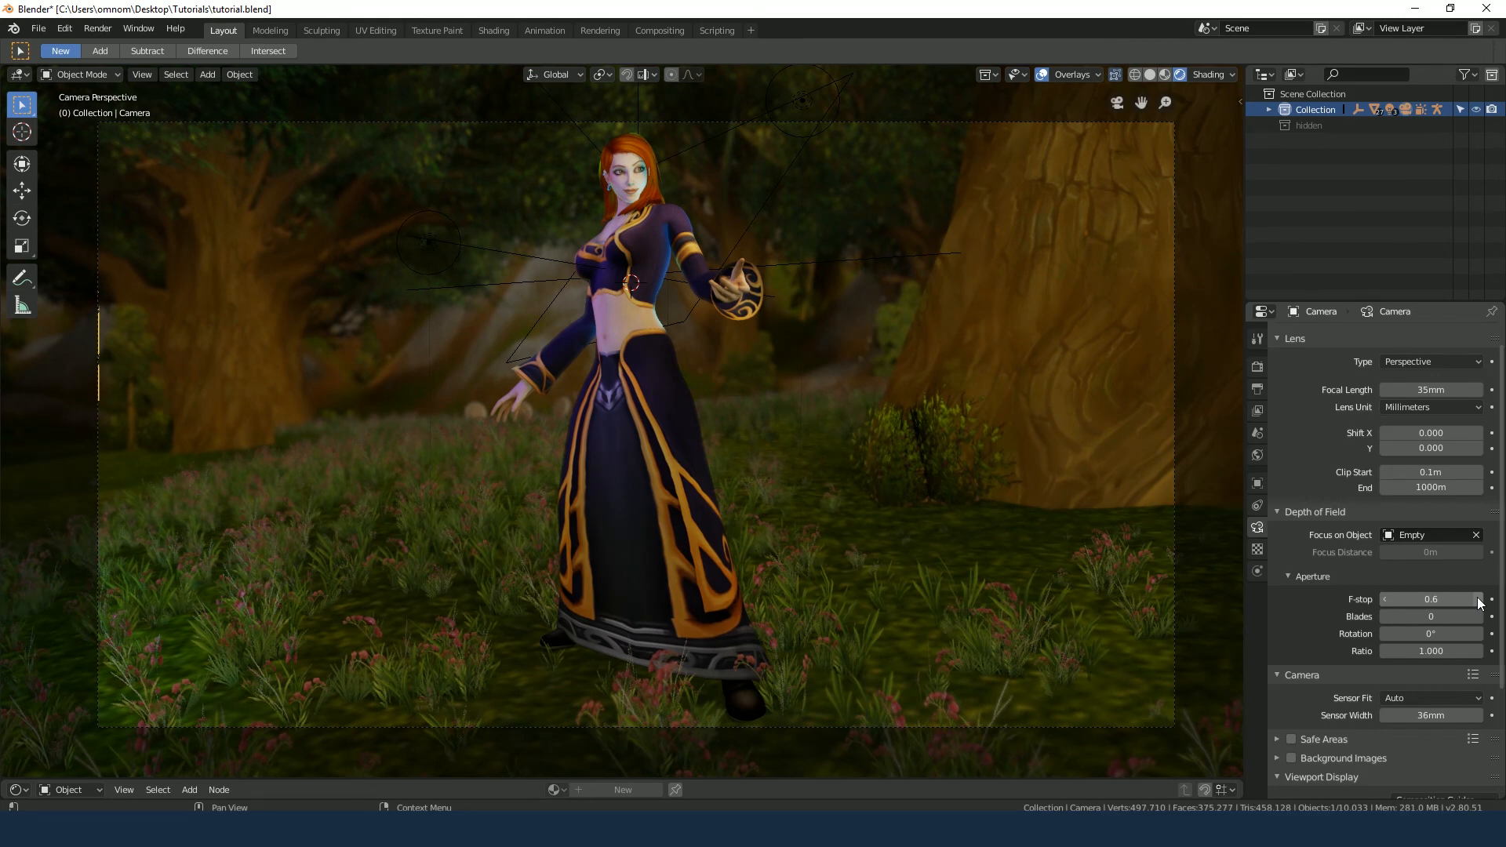
pyautogui.click(1383, 599)
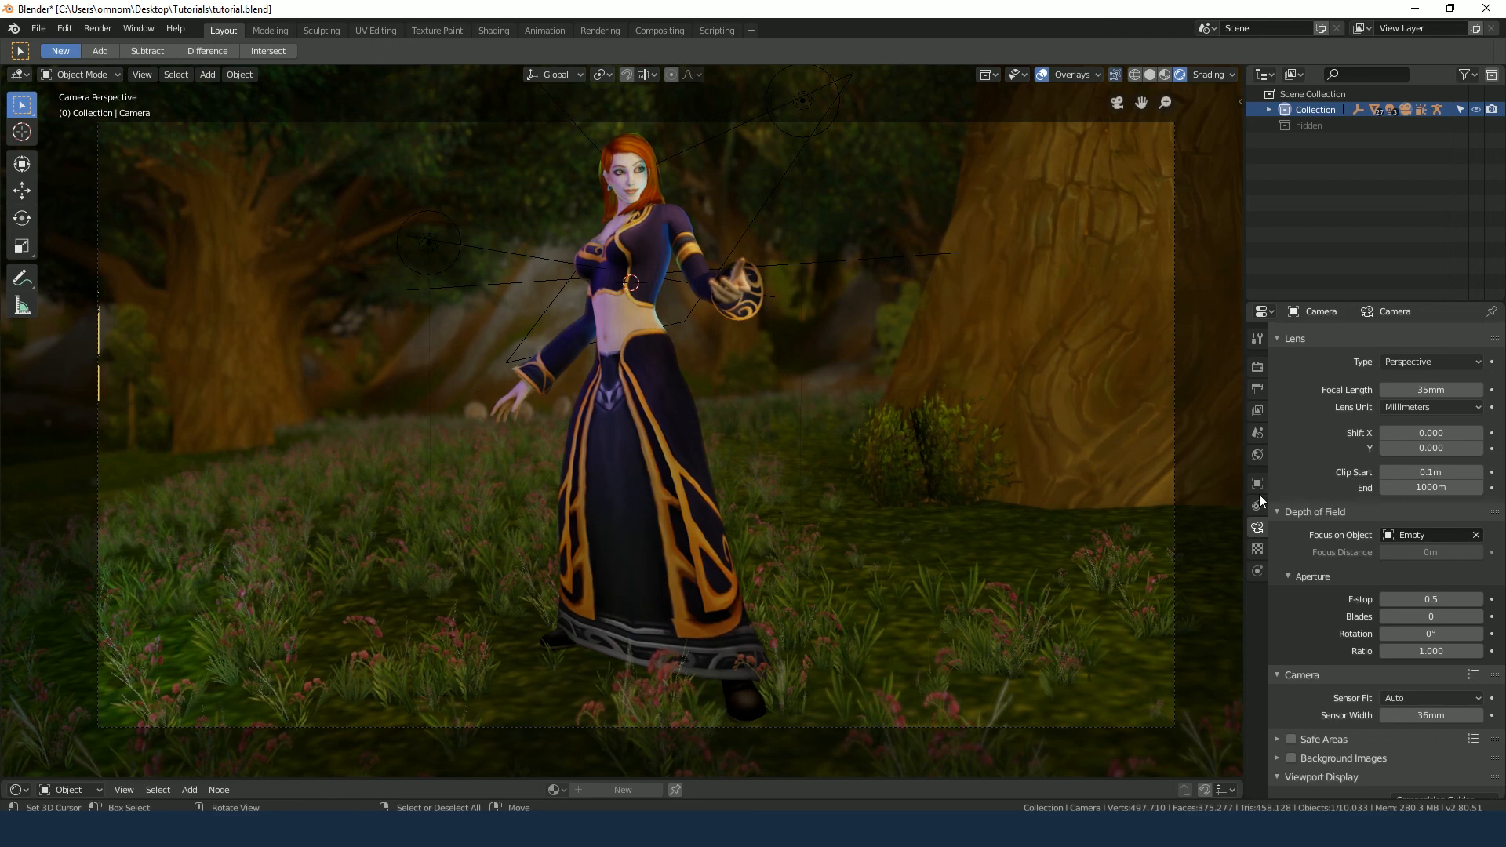
pyautogui.click(1479, 600)
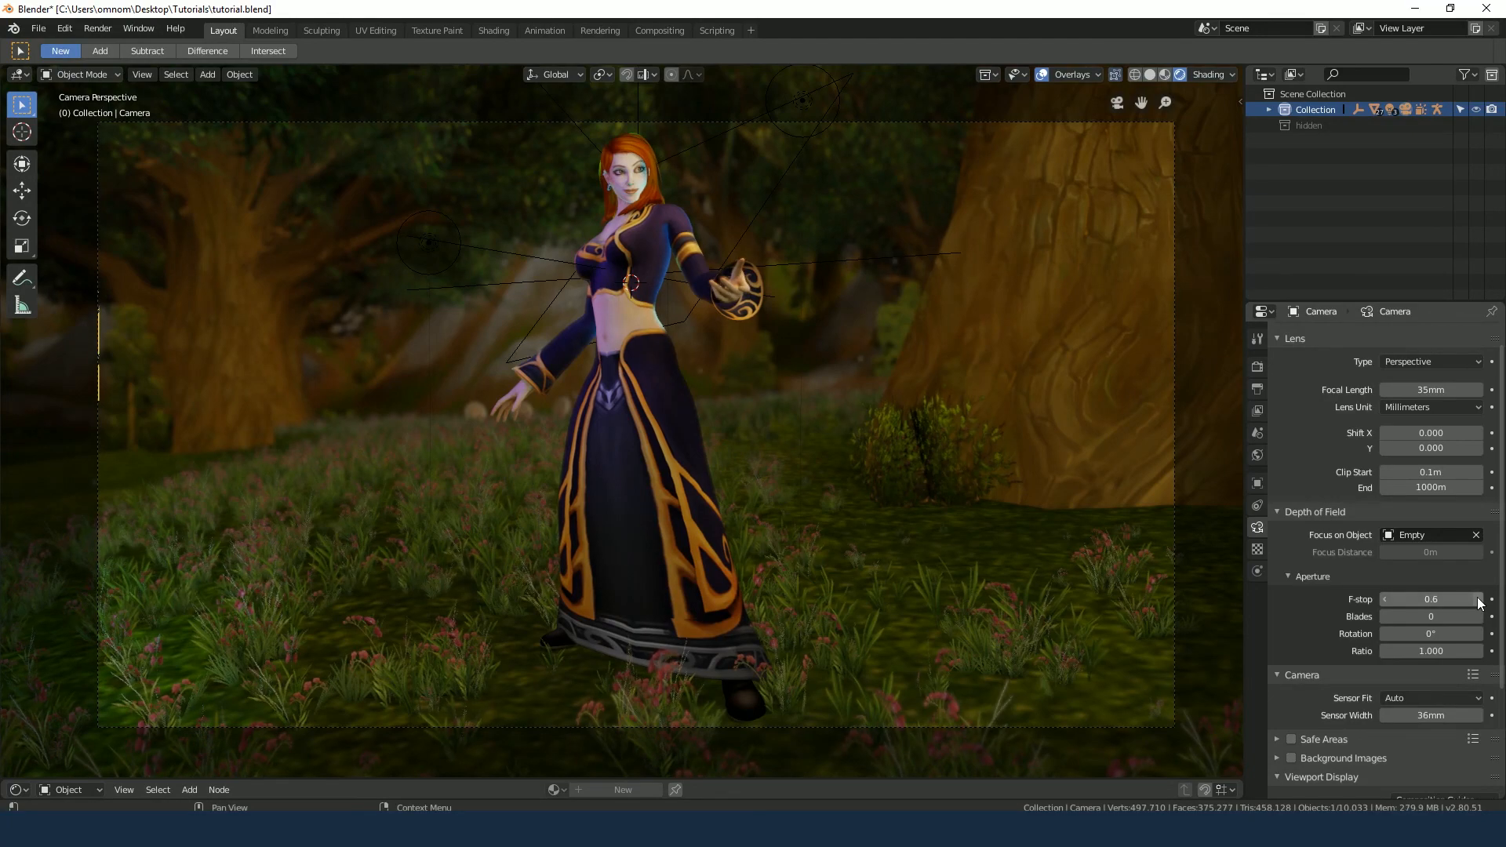
pyautogui.click(1478, 600)
pyautogui.click(1478, 600)
# Set the camera's viewport display size to 1 m and return to the camera view
pyautogui.moveTo(857, 496); pyautogui.dragTo(671, 515, button='middle')
pyautogui.scroll(-8, 669, 506)
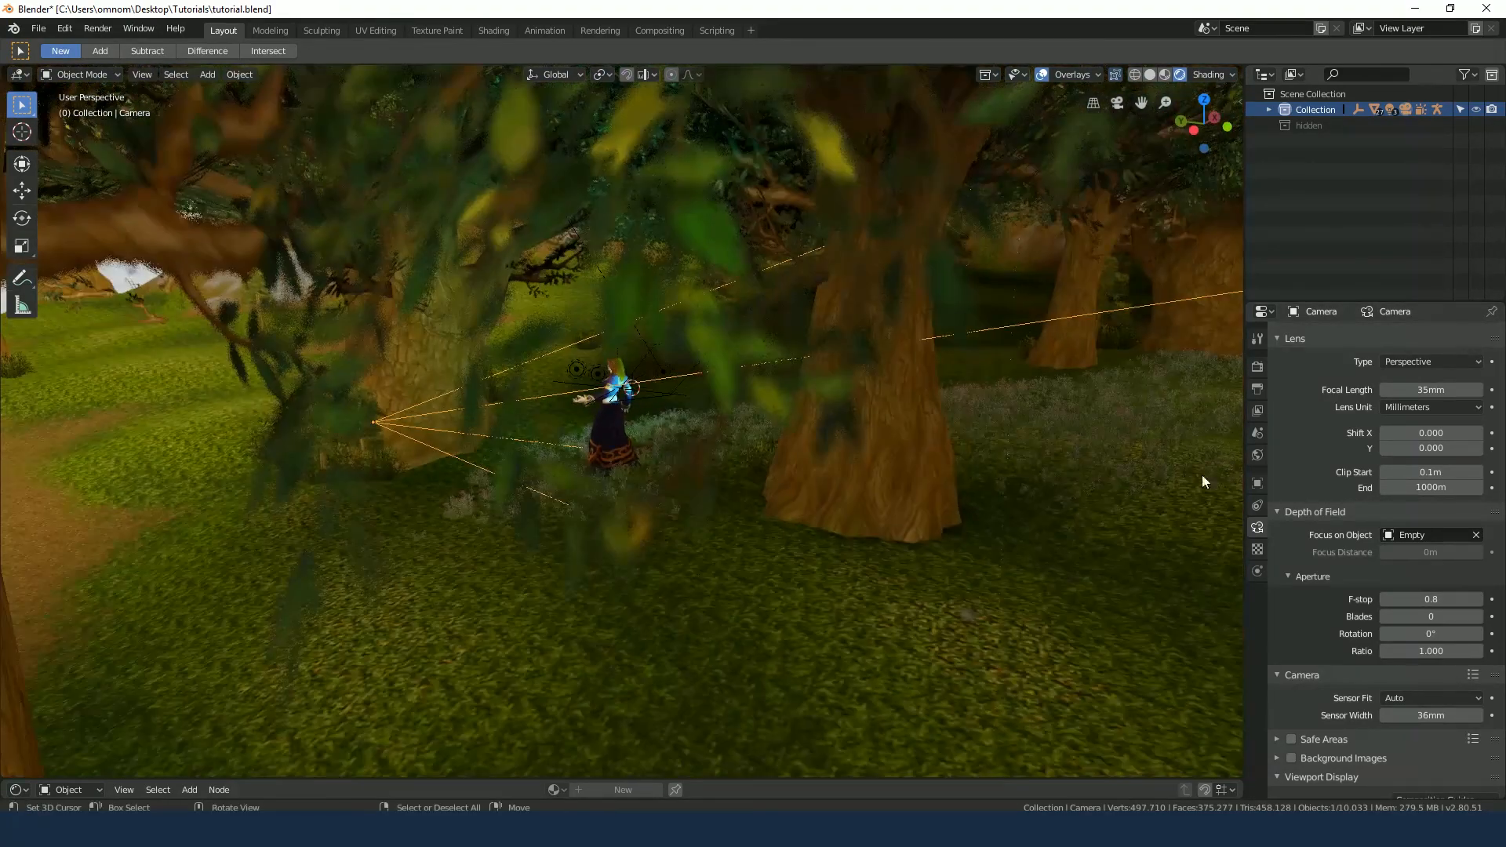
pyautogui.scroll(-5, 1394, 656)
pyautogui.click(1417, 680)
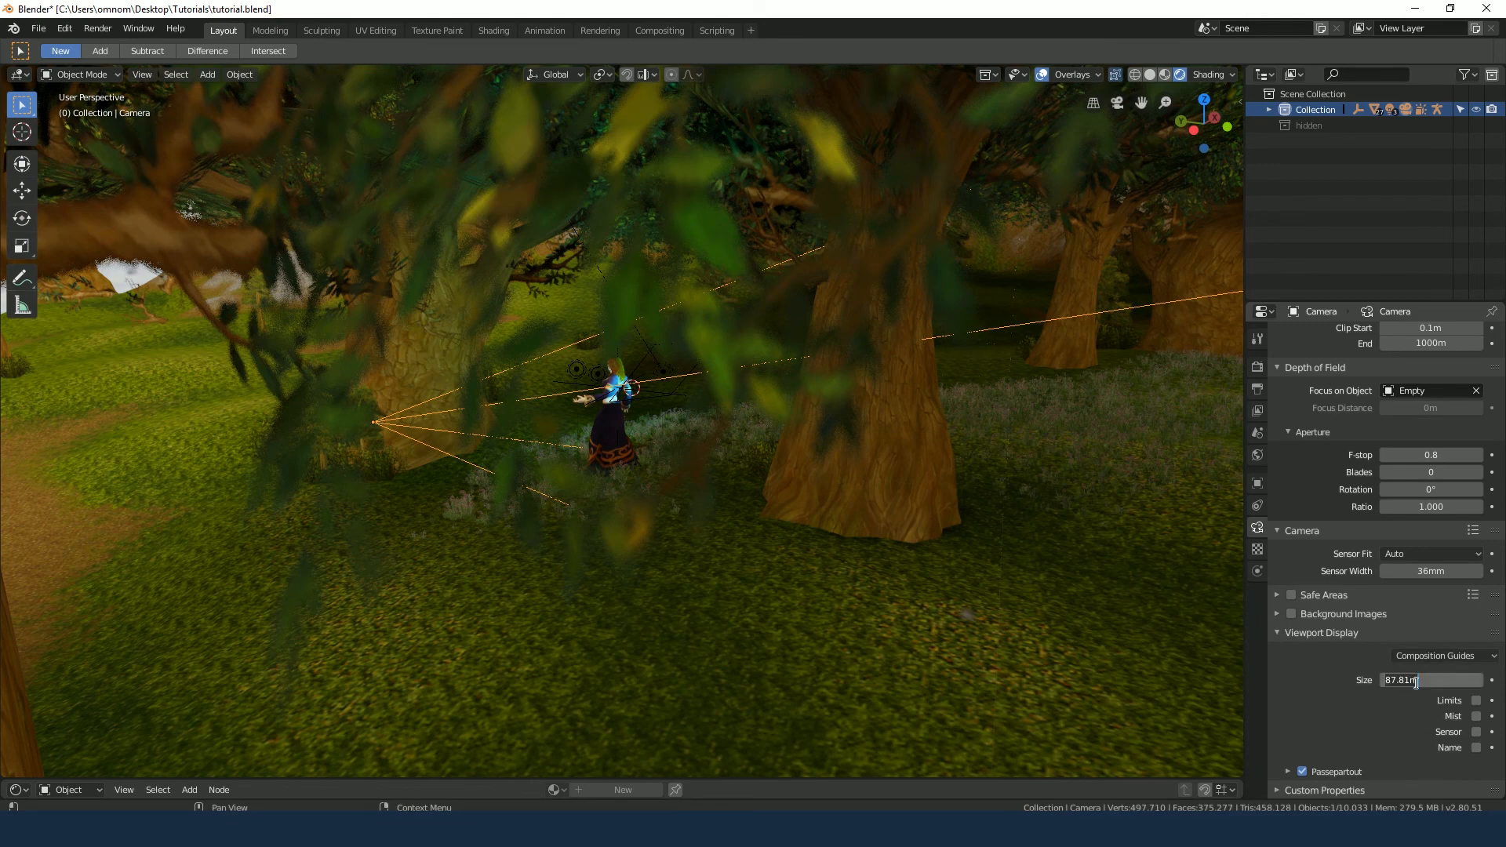
pyautogui.press('Return')
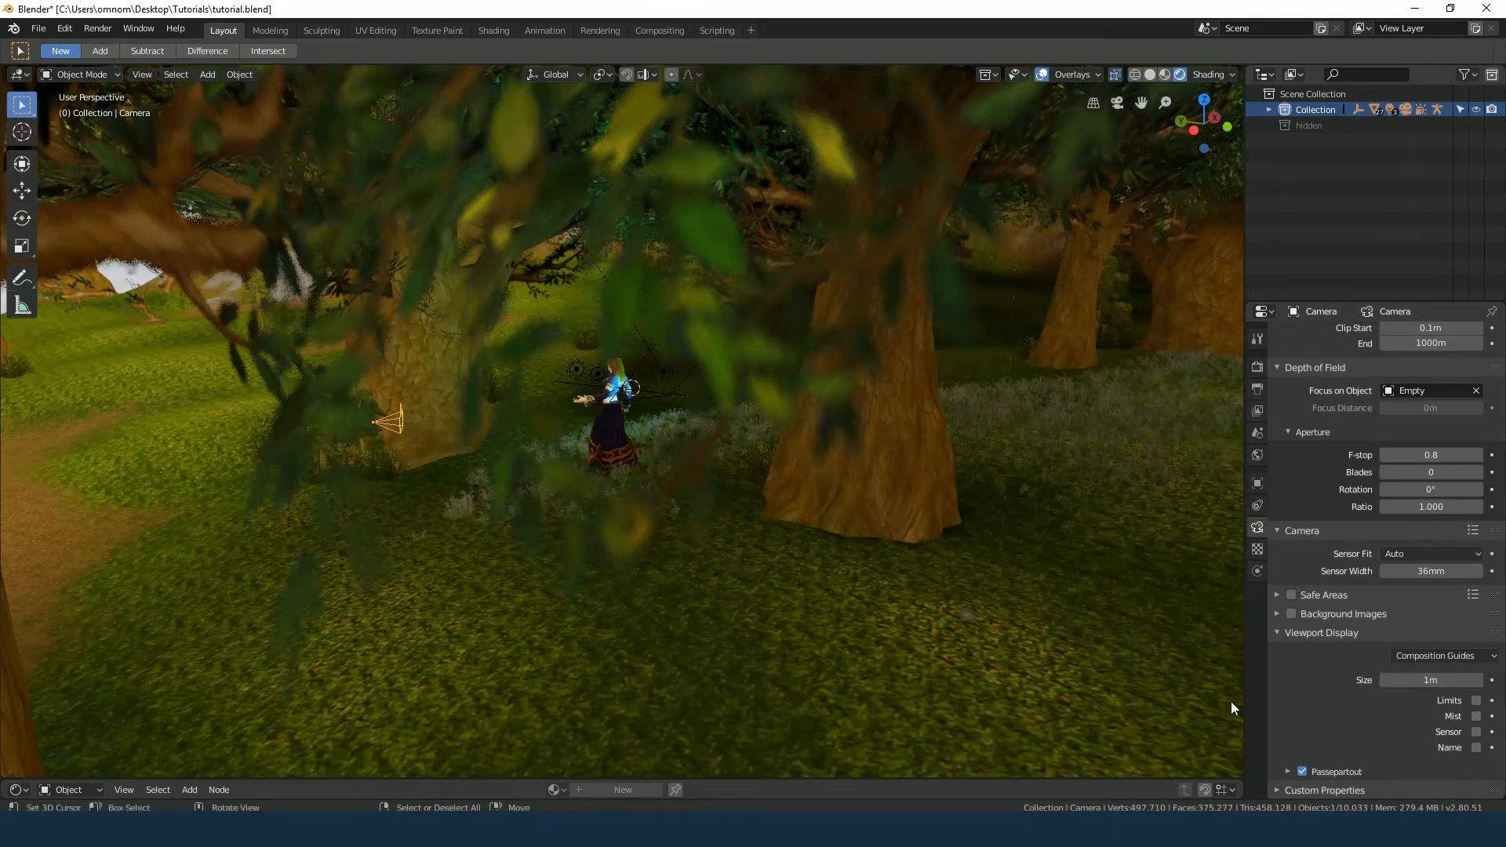
pyautogui.click(1476, 701)
pyautogui.press('KP_0')
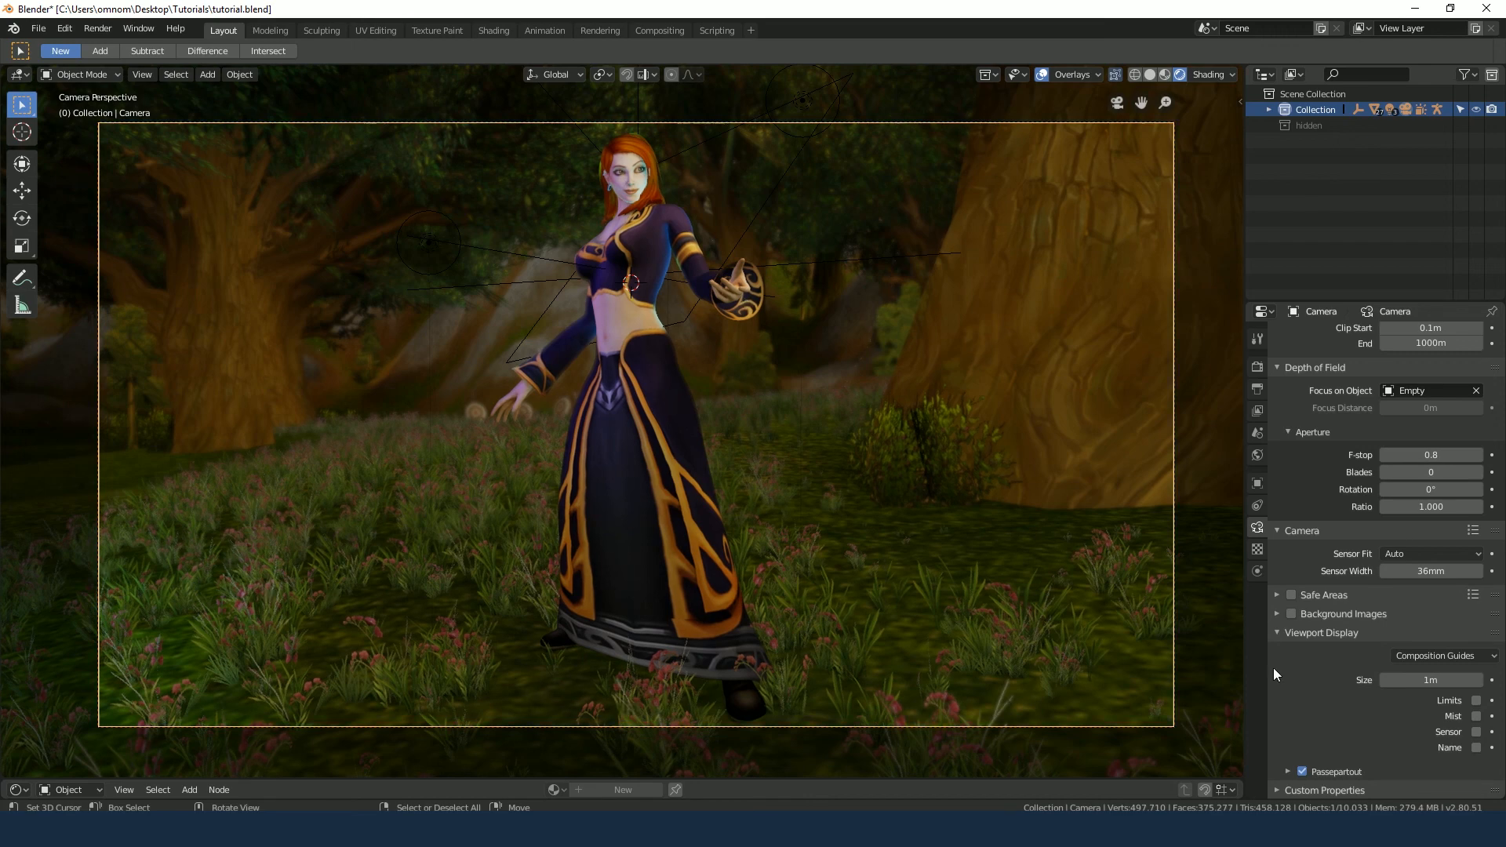
# Try an F-stop of 1.0 on the camera, and reduce it to 0.7
pyautogui.scroll(3, 1427, 465)
pyautogui.scroll(2, 1427, 465)
pyautogui.click(1479, 582)
pyautogui.click(1479, 581)
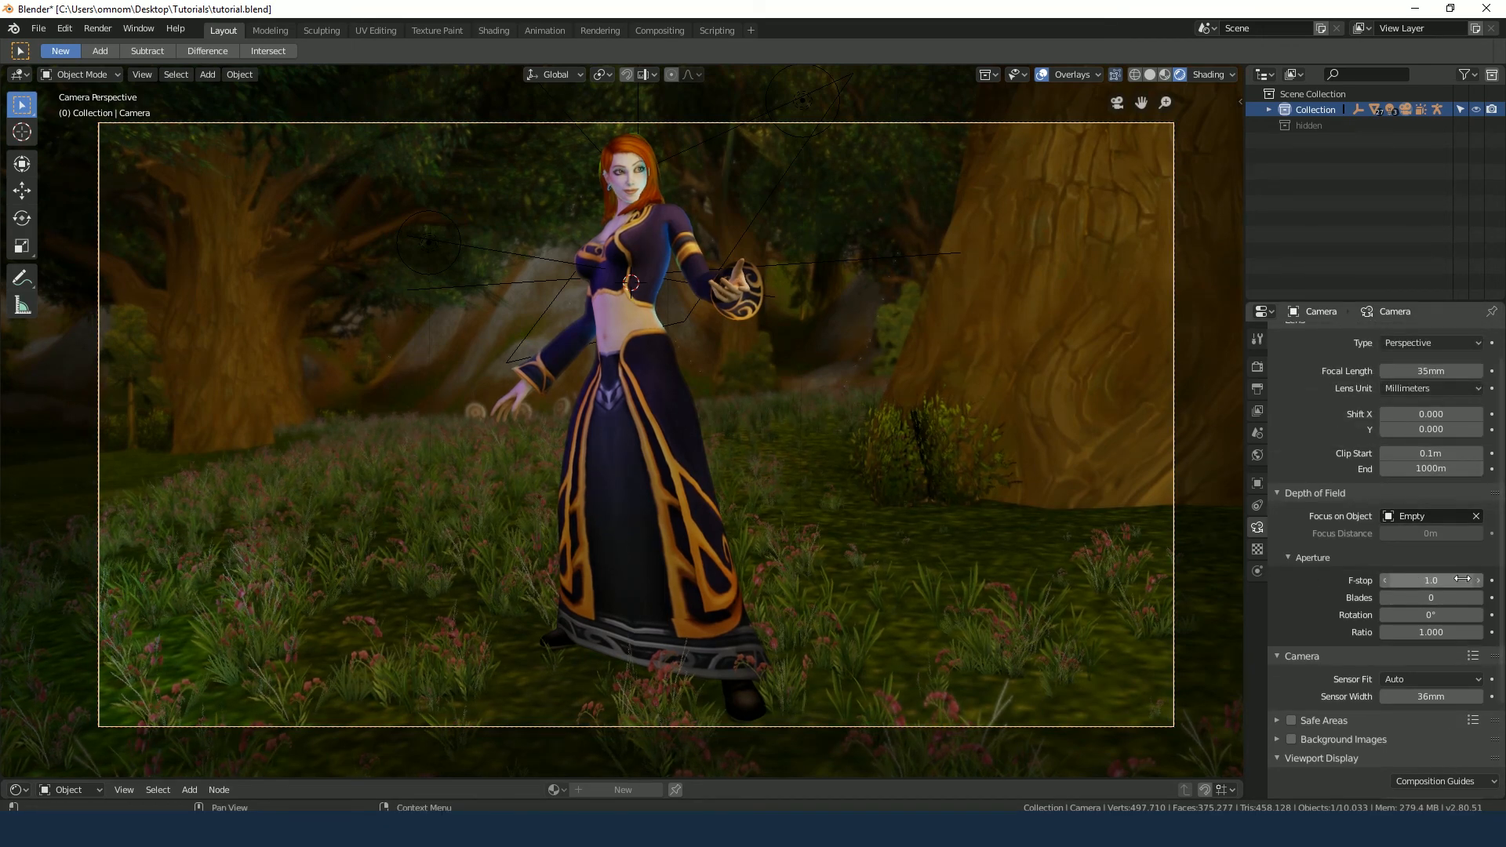
pyautogui.click(1385, 581)
pyautogui.click(1385, 580)
pyautogui.click(1385, 580)
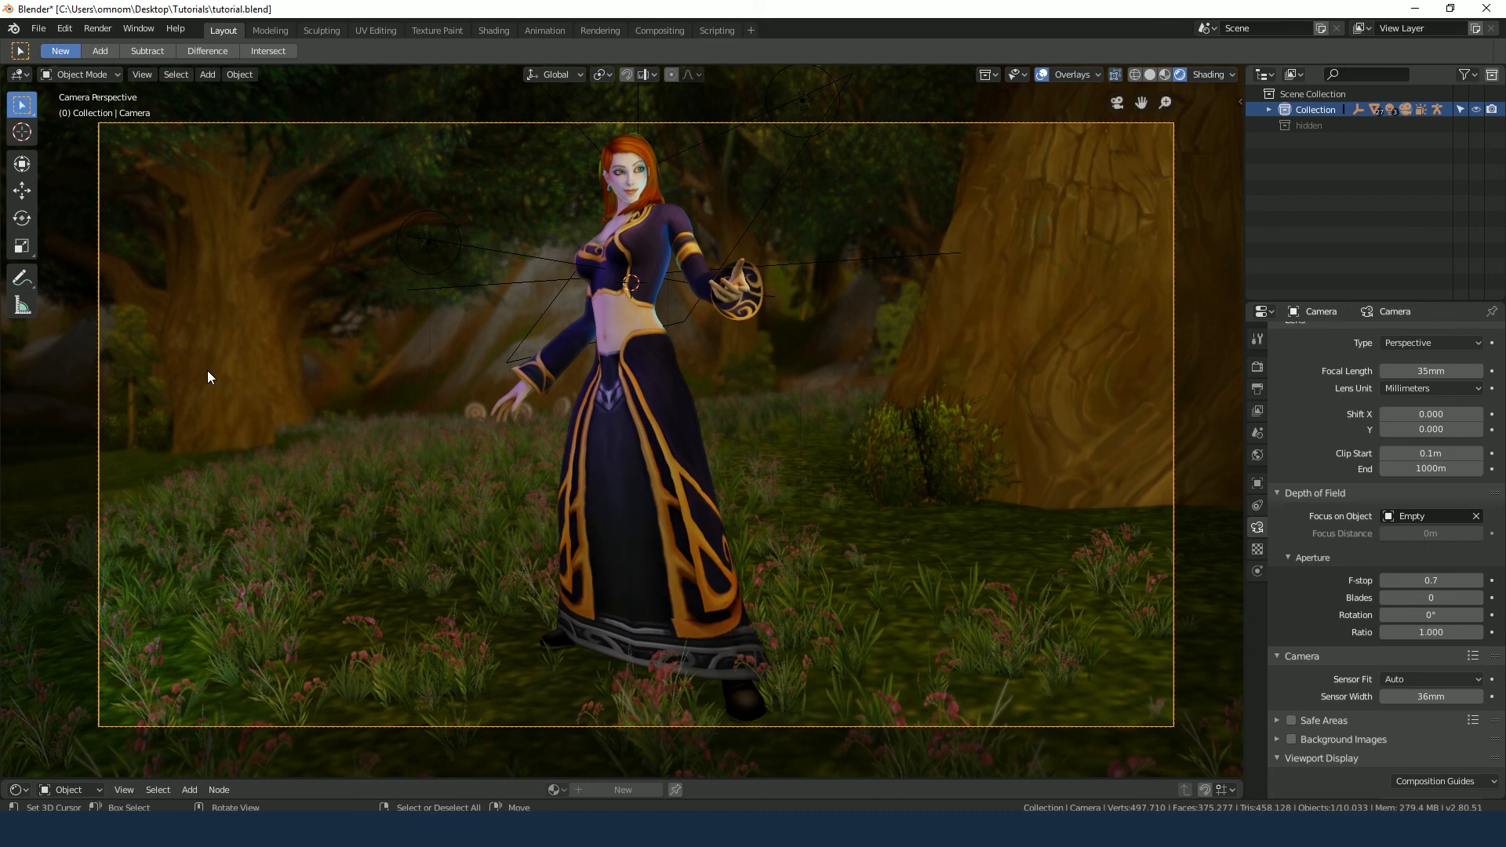
pyautogui.scroll(2, 1412, 469)
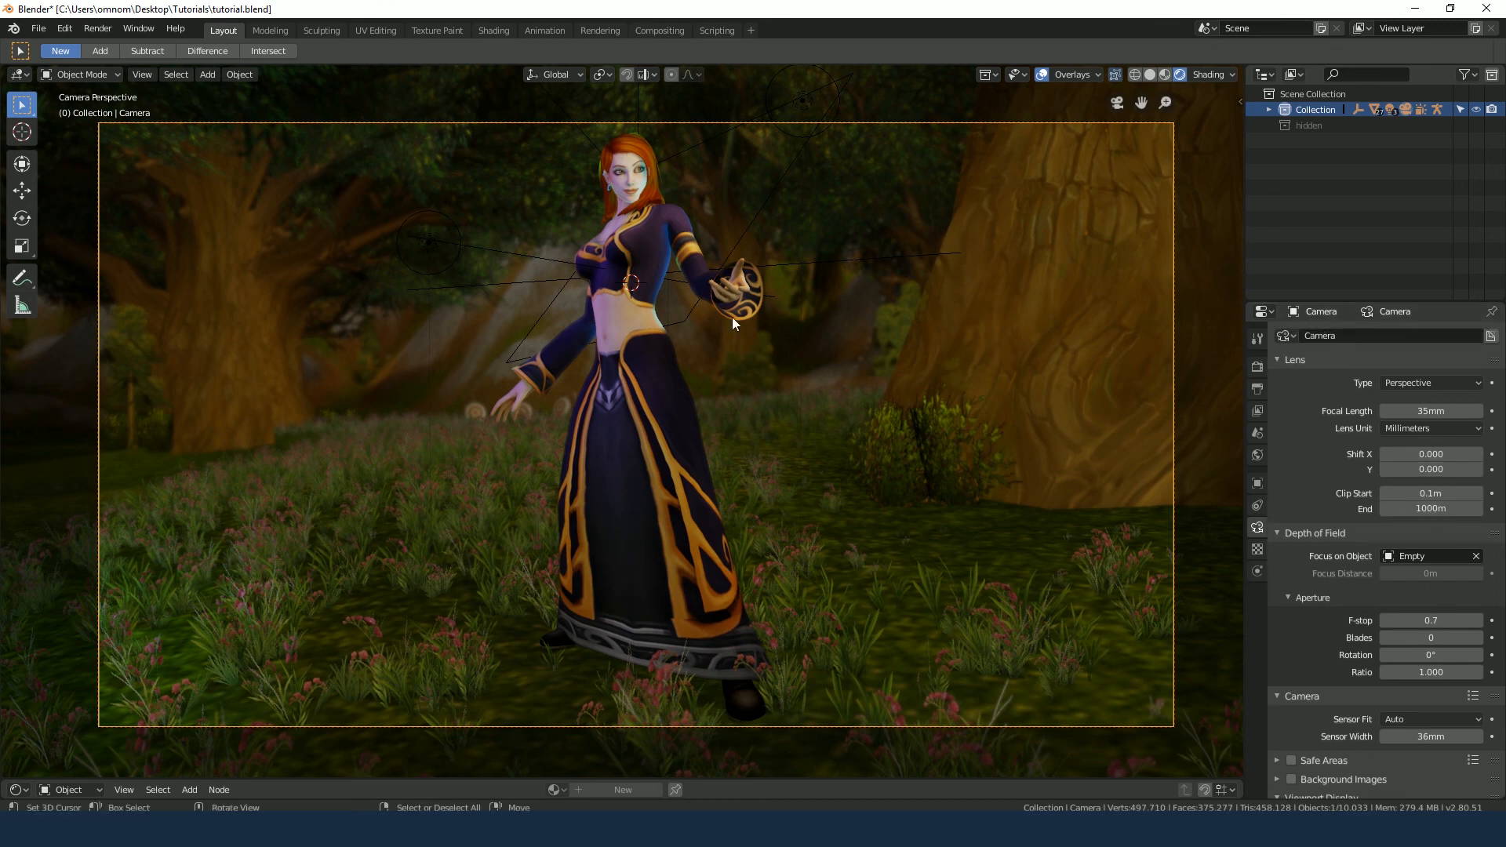